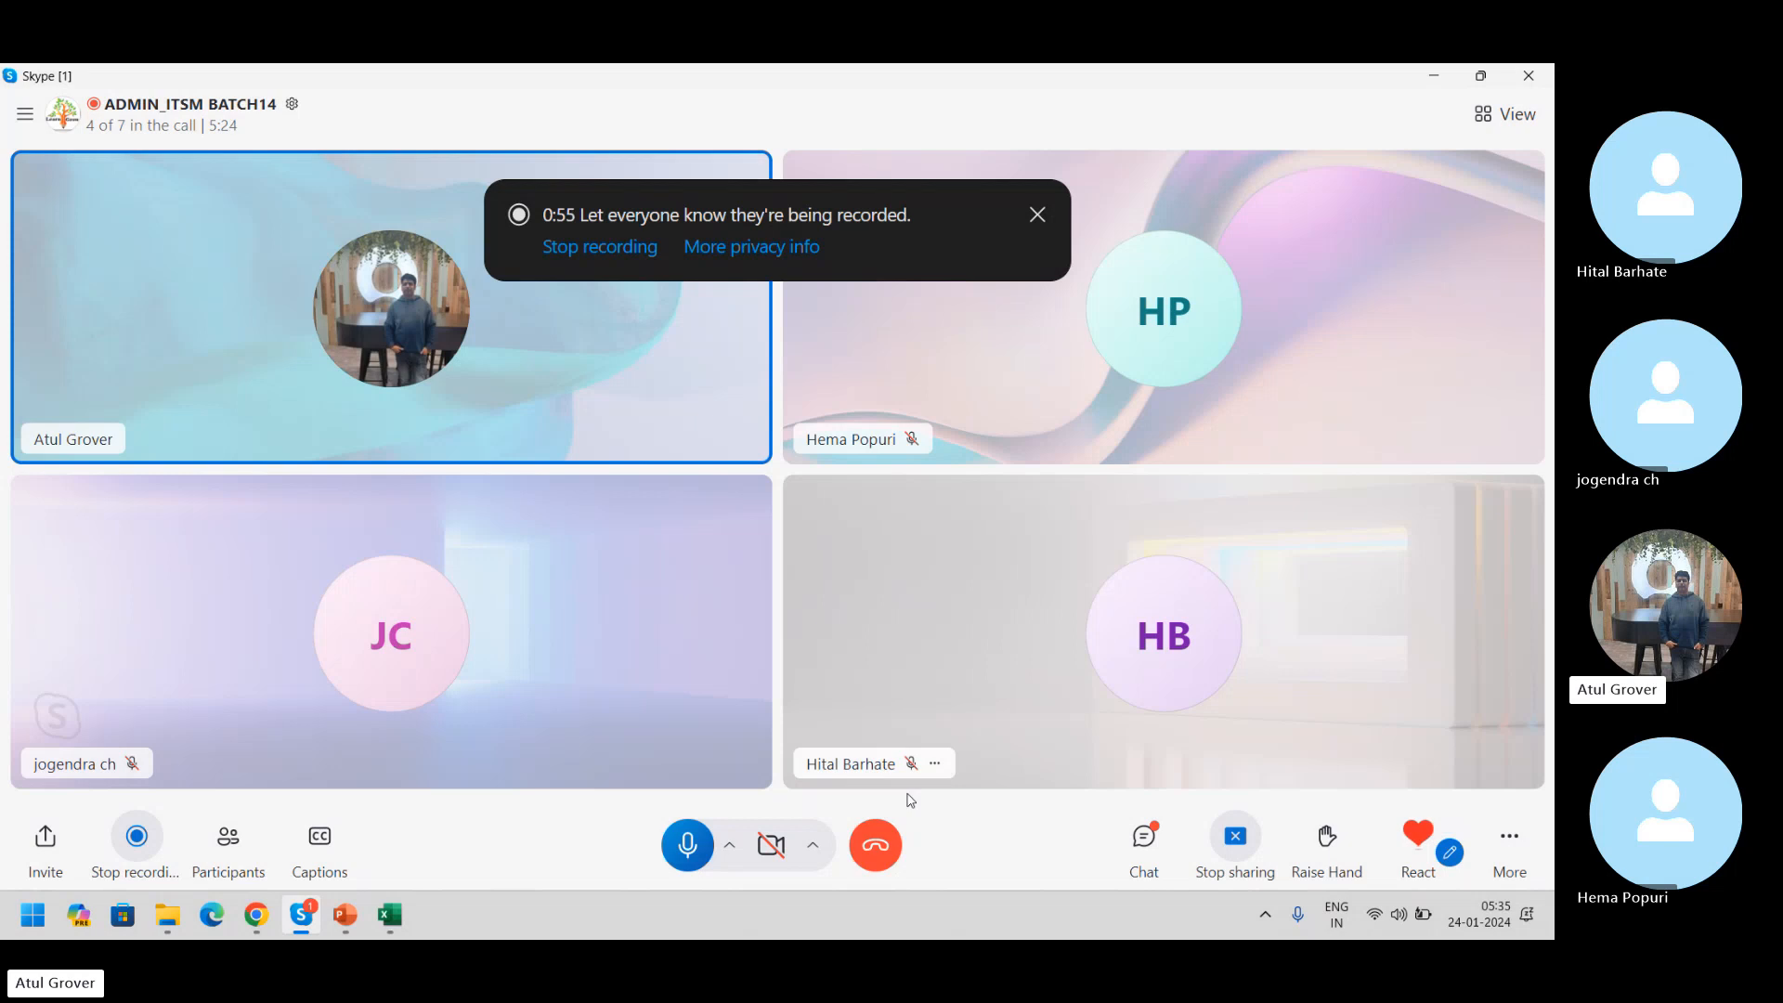
# - Switch from the Skype call to the ServiceNow instance open in Chrome
pyautogui.hotkey('alt', 'Tab')
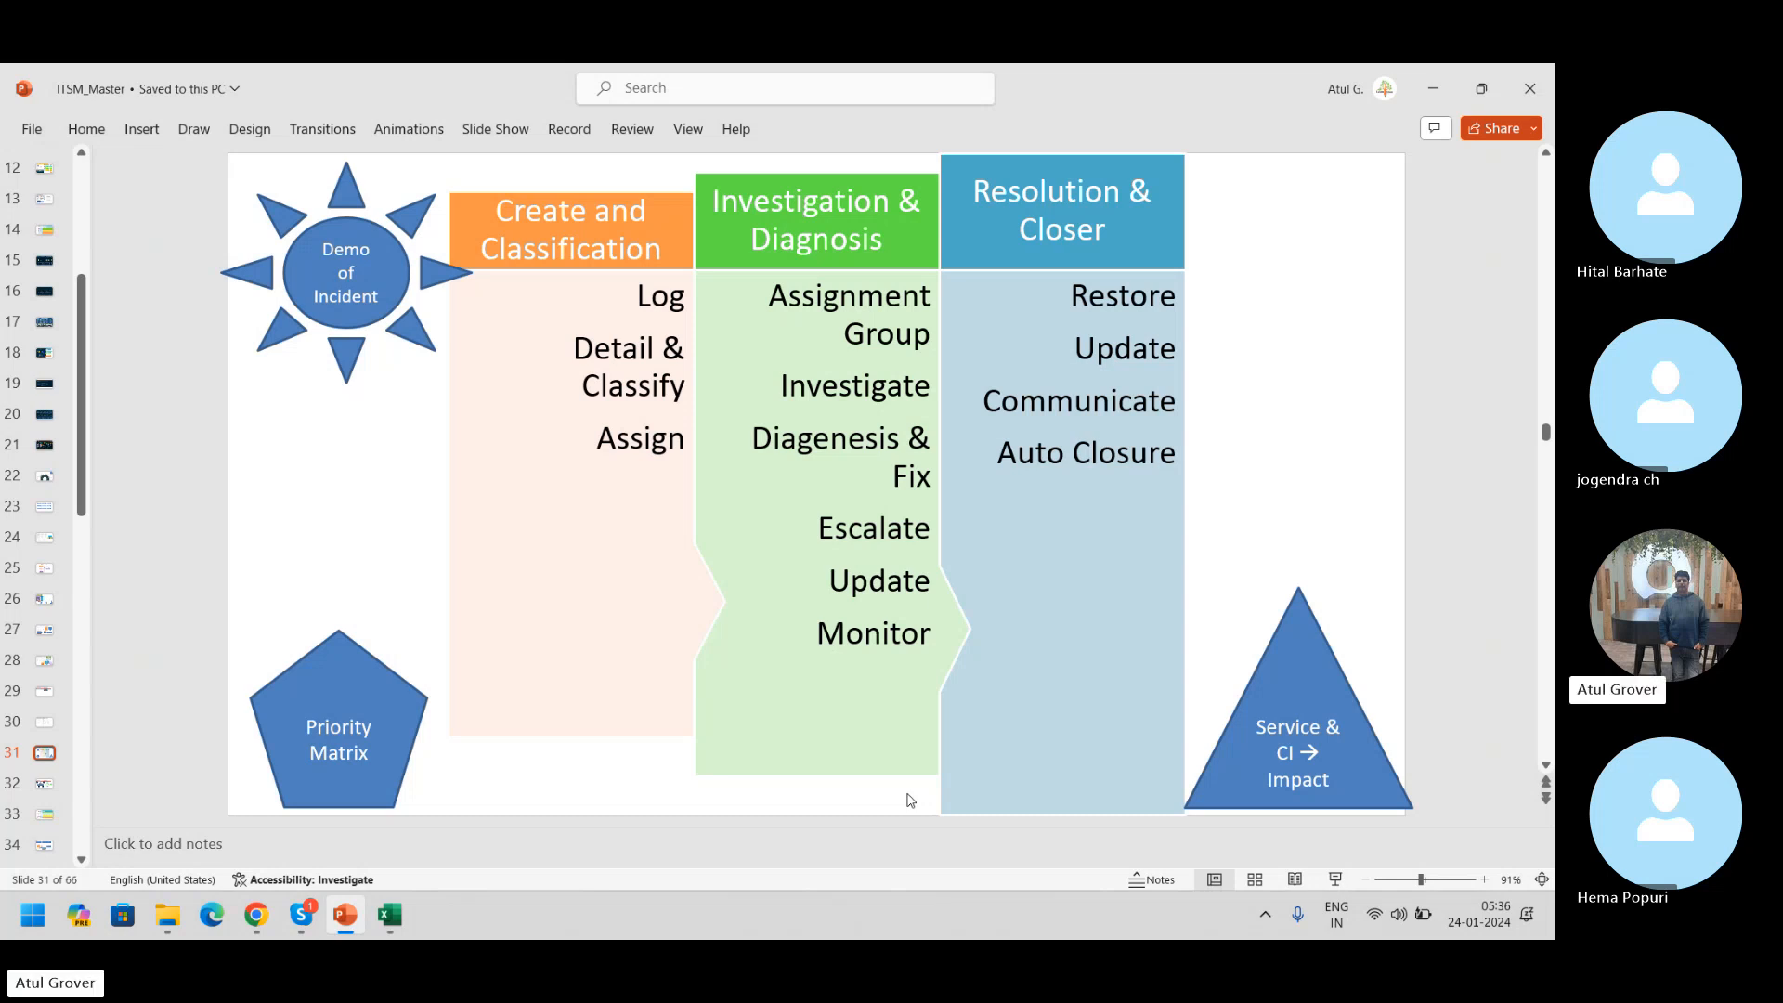
pyautogui.hotkey('alt', 'Tab')
pyautogui.hotkey('alt', 'Tab')
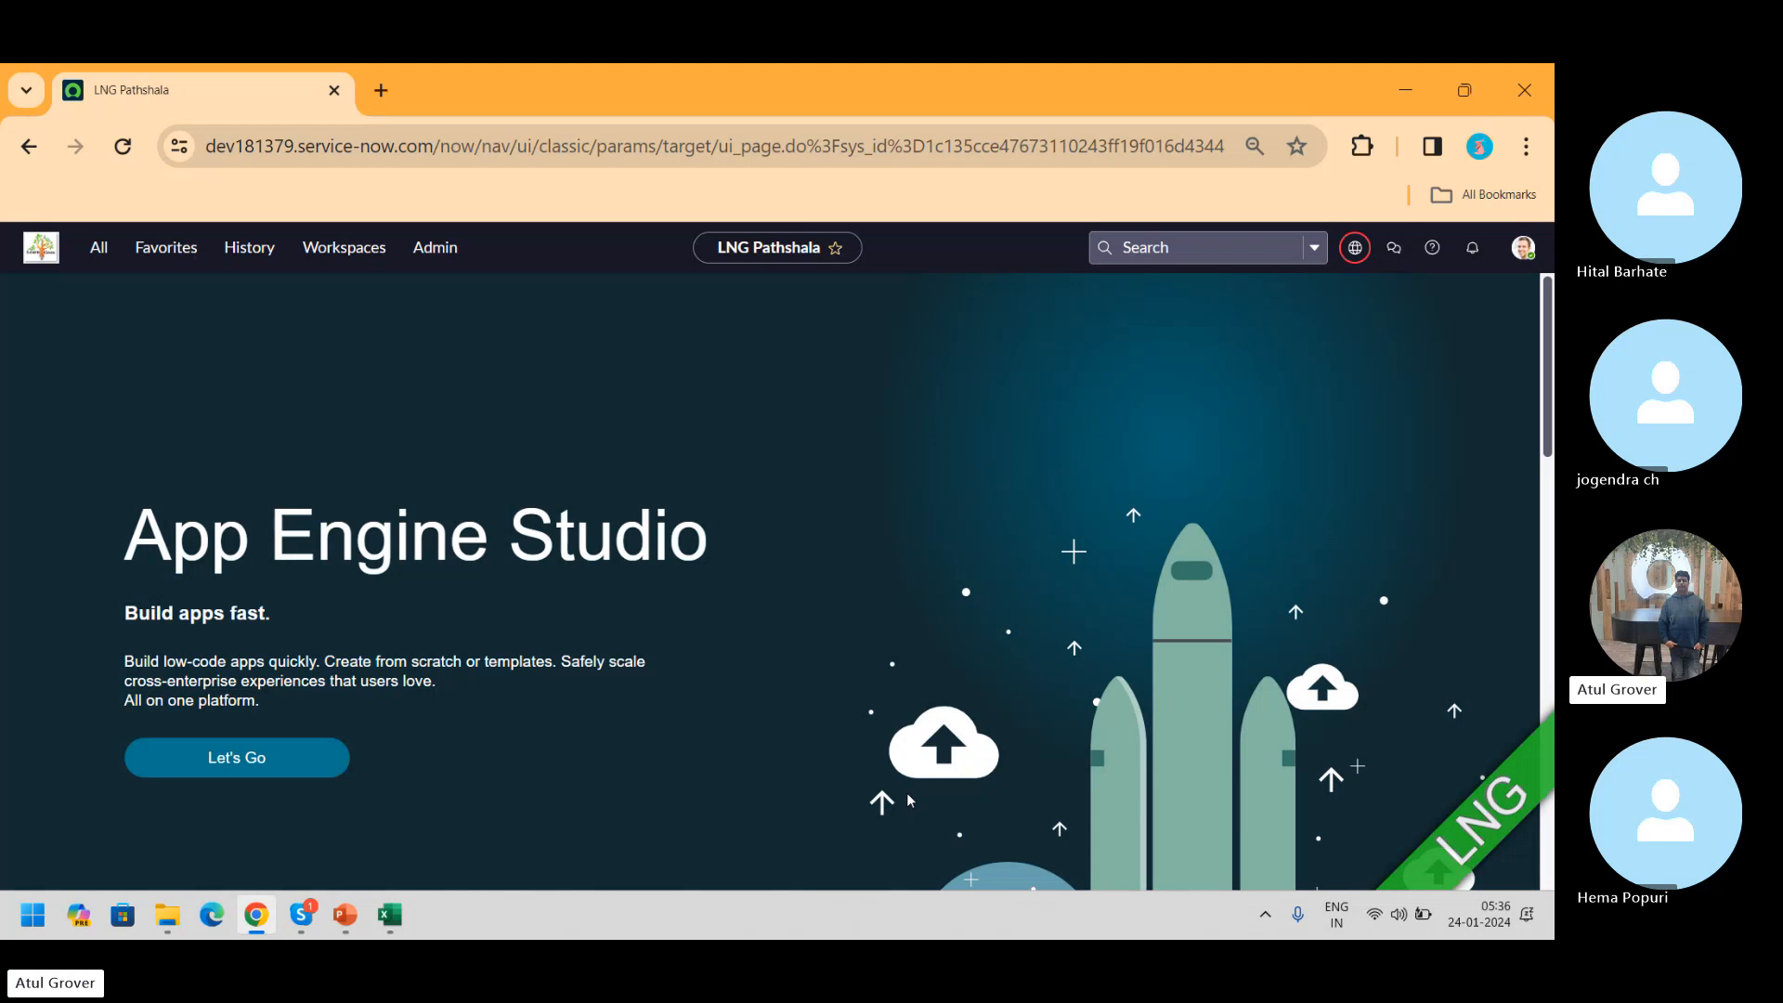
# - Load dev181379.service-now.com in a new browser tab
pyautogui.click(386, 78)
pyautogui.write('dev1')
pyautogui.press('Right')
pyautogui.press('Right')
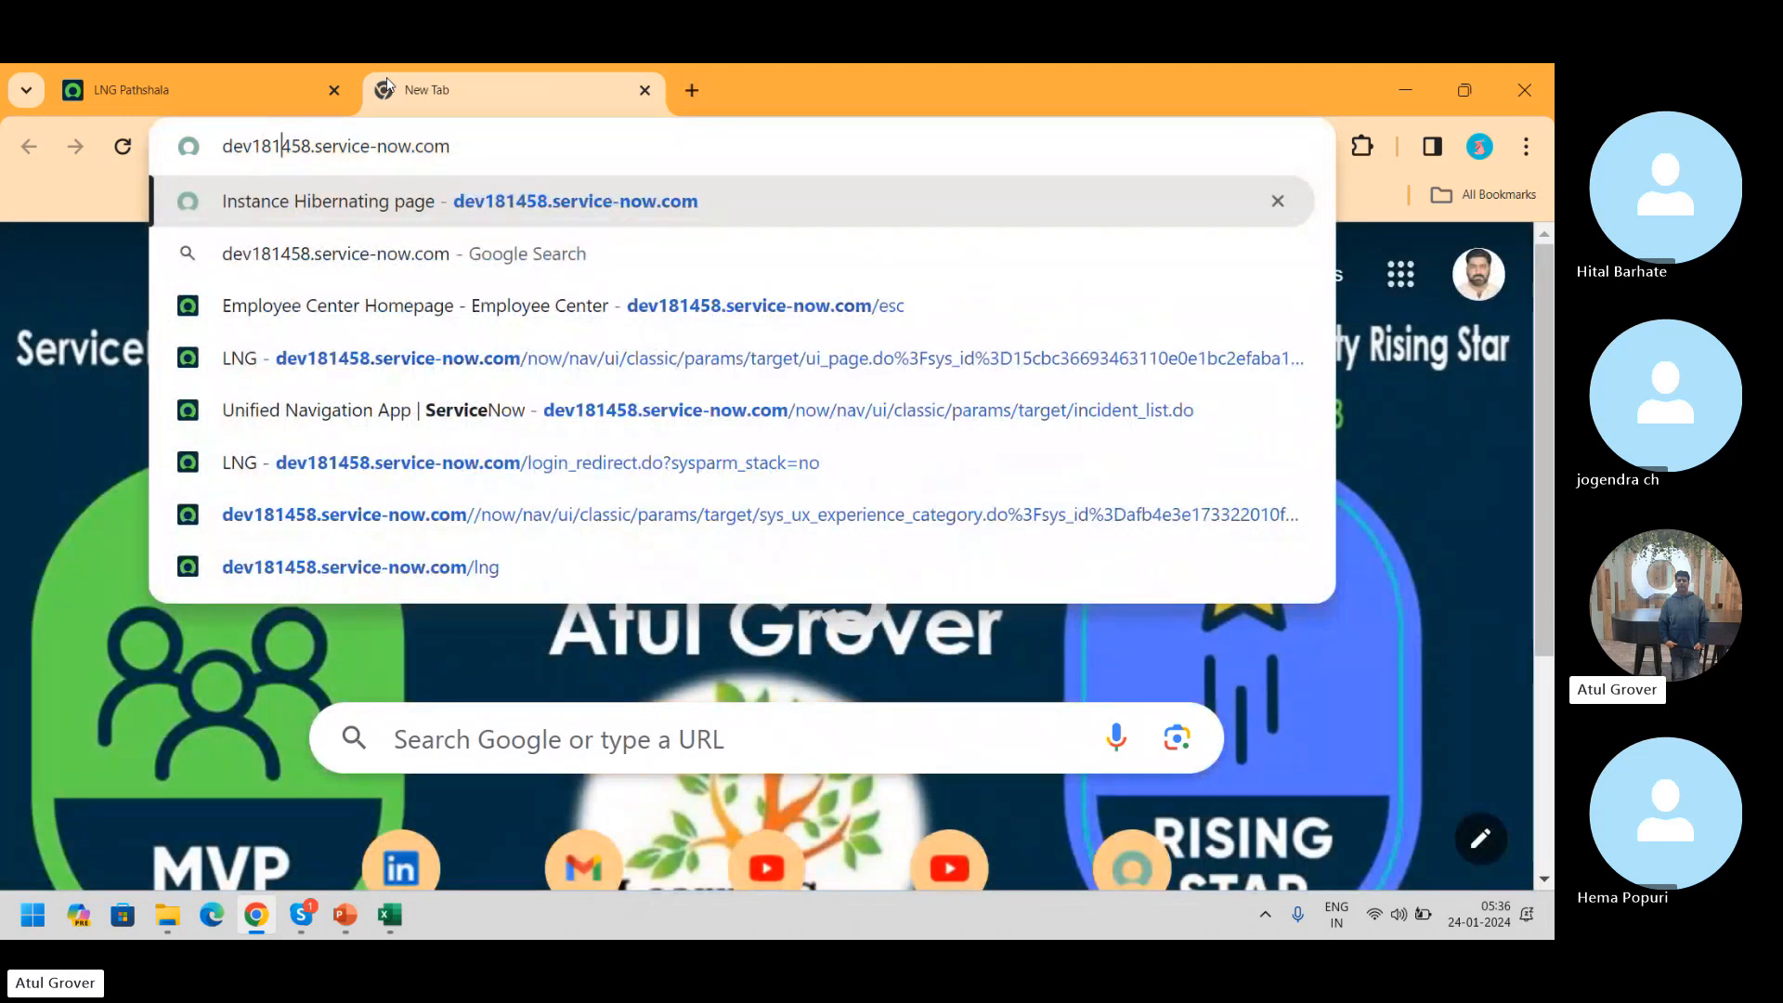
pyautogui.press('Delete')
pyautogui.press('Delete')
pyautogui.press('Delete')
pyautogui.write('379')
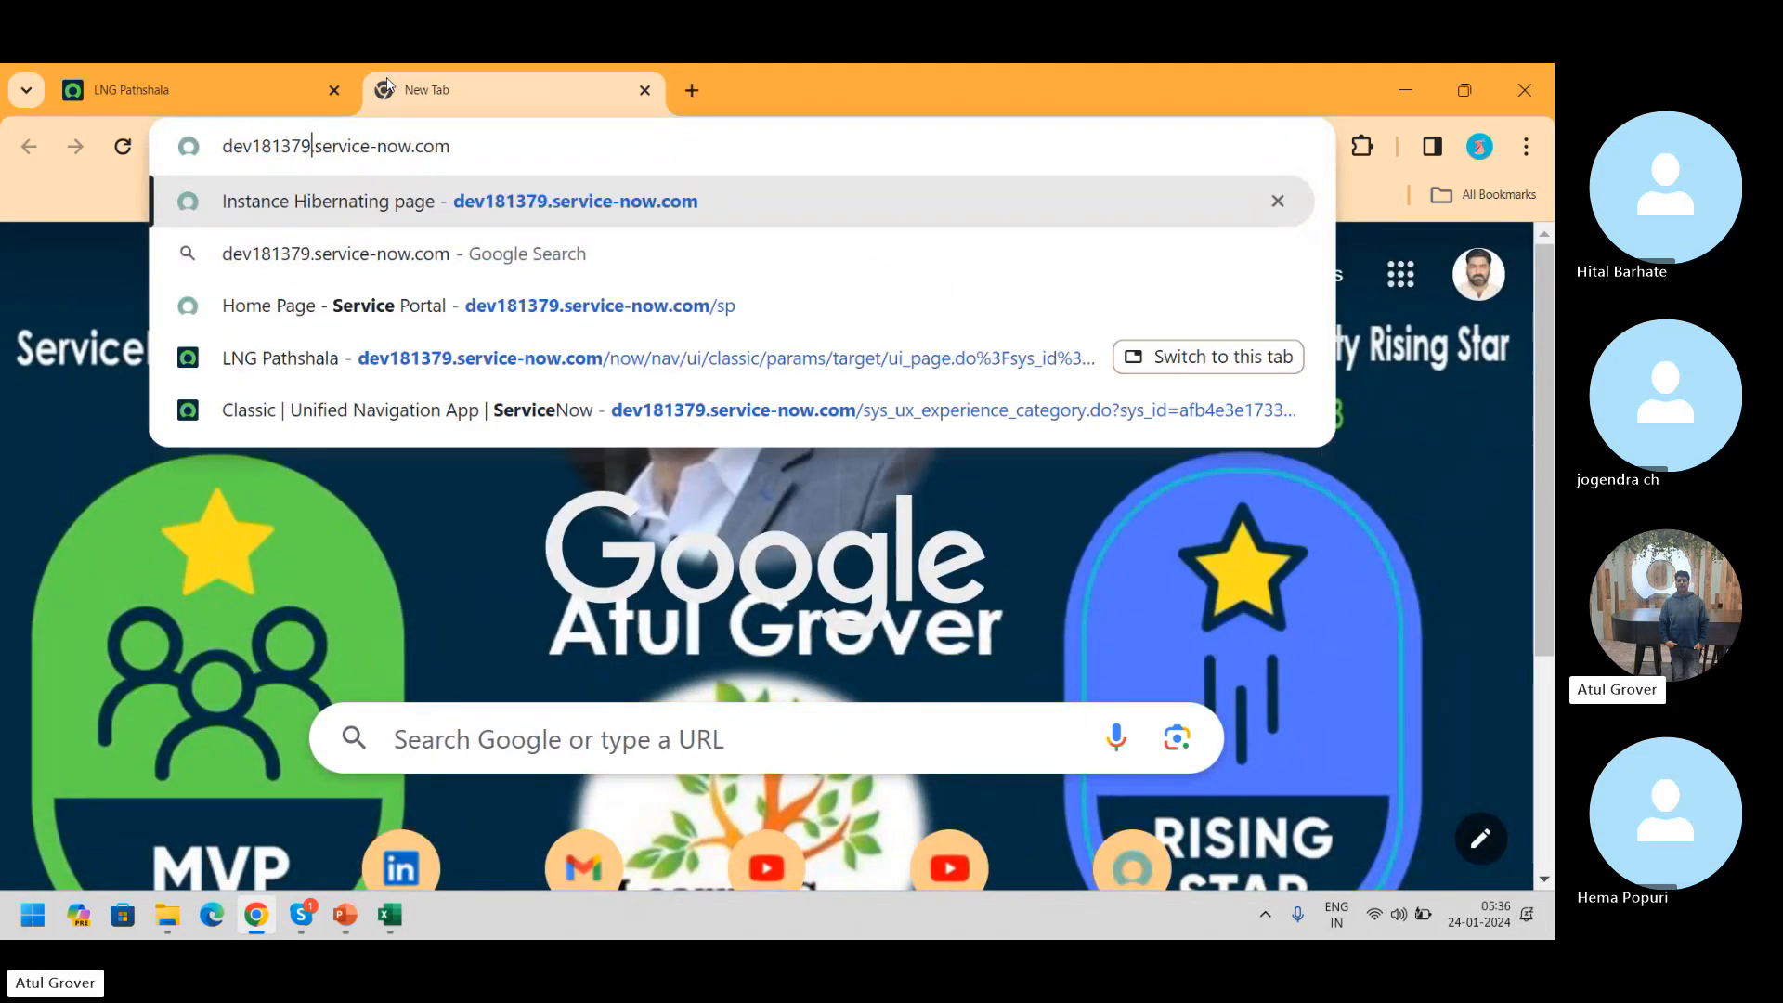
pyautogui.press('Return')
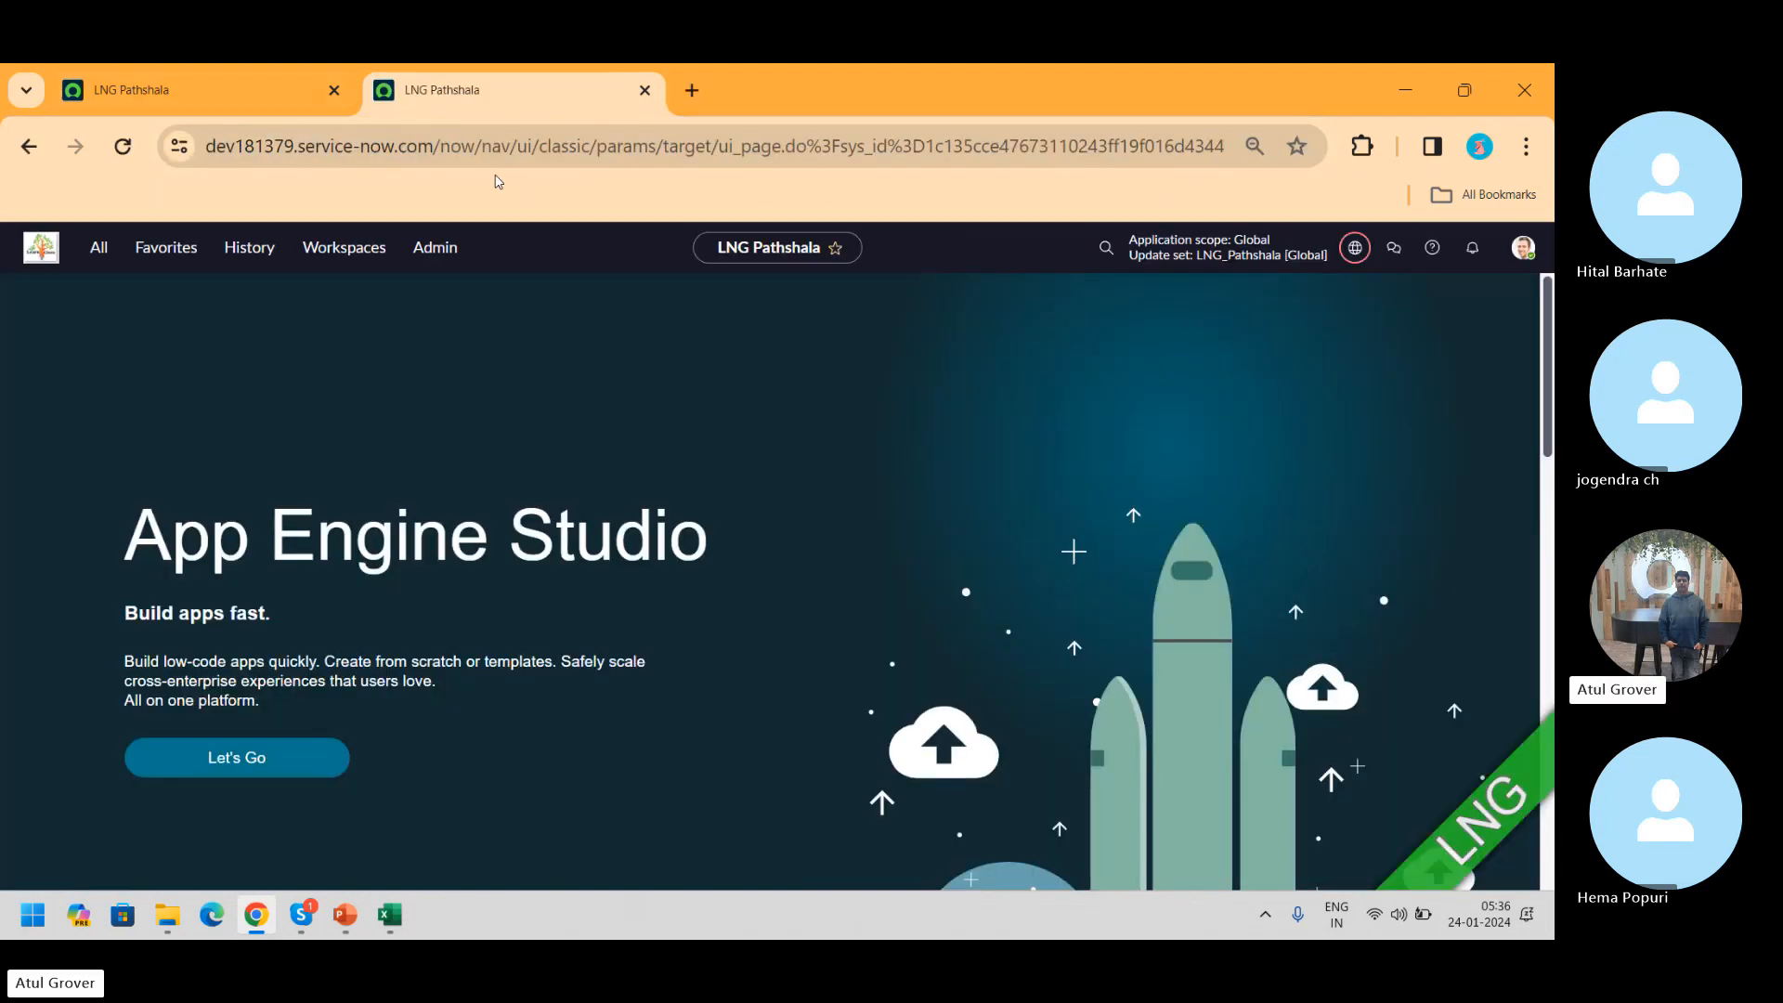
# - Go to the instance's Service Portal home page by changing the address path to /sp
pyautogui.moveTo(450, 146); pyautogui.dragTo(1224, 146)
pyautogui.press('BackSpace')
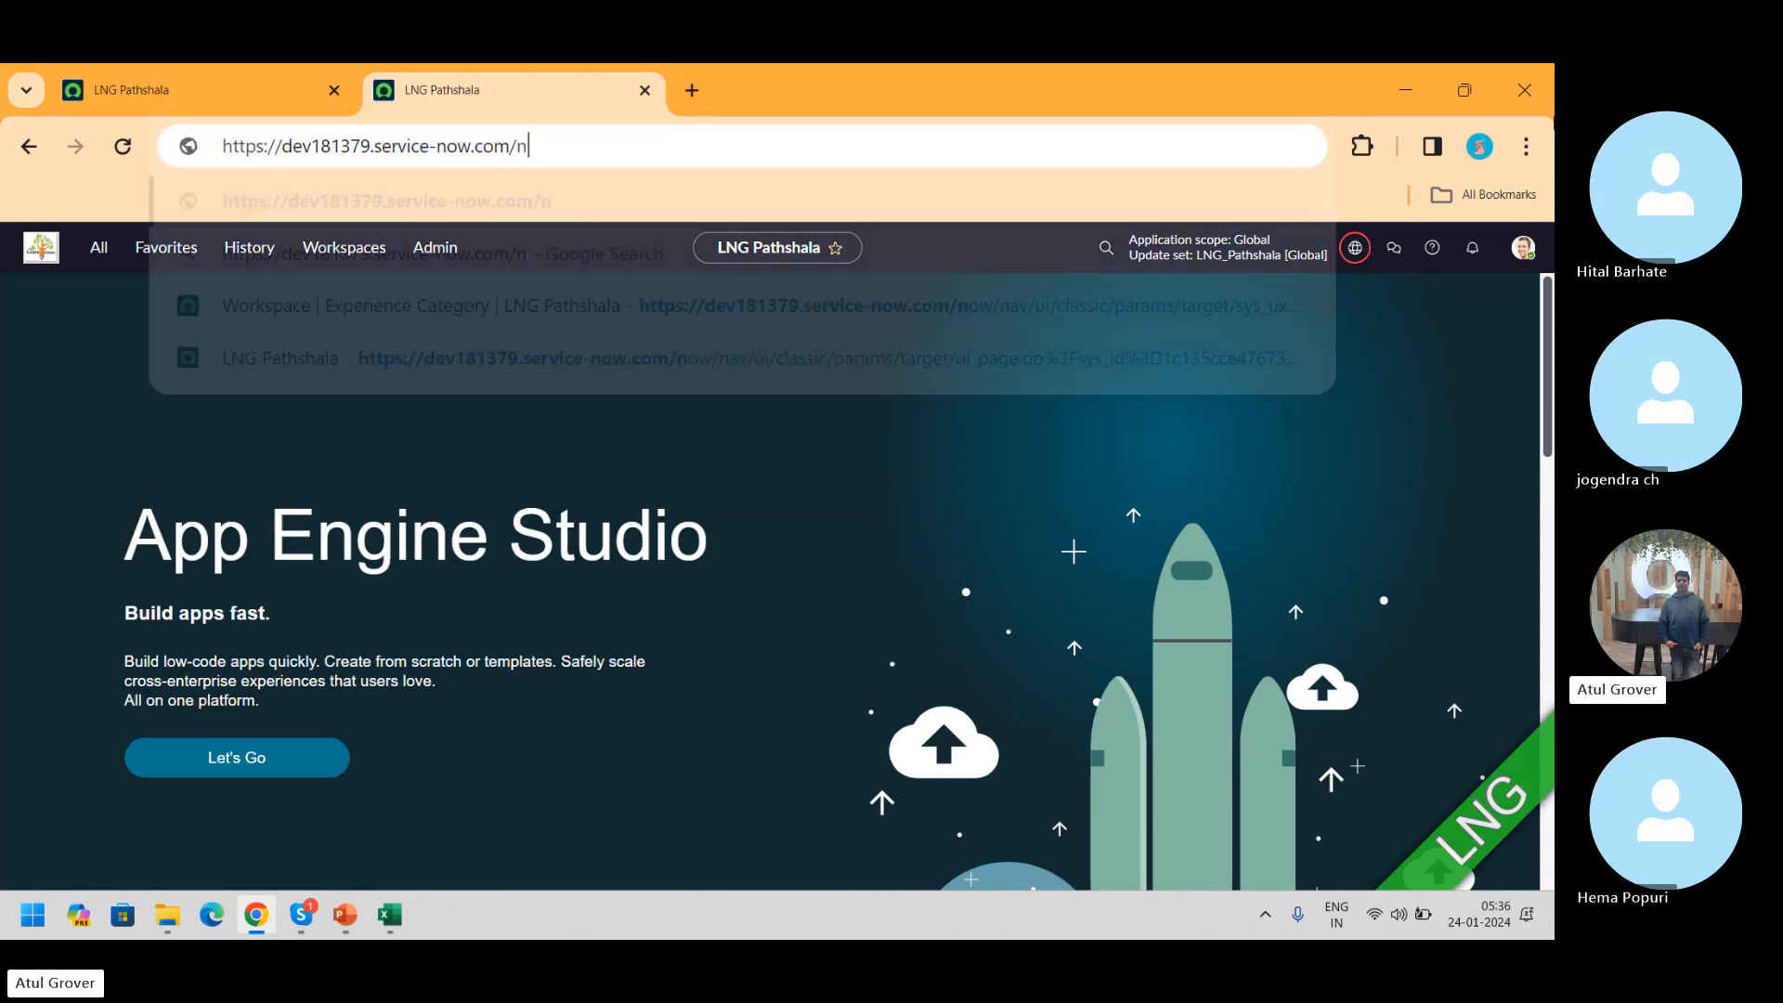
pyautogui.write('sp')
pyautogui.press('Return')
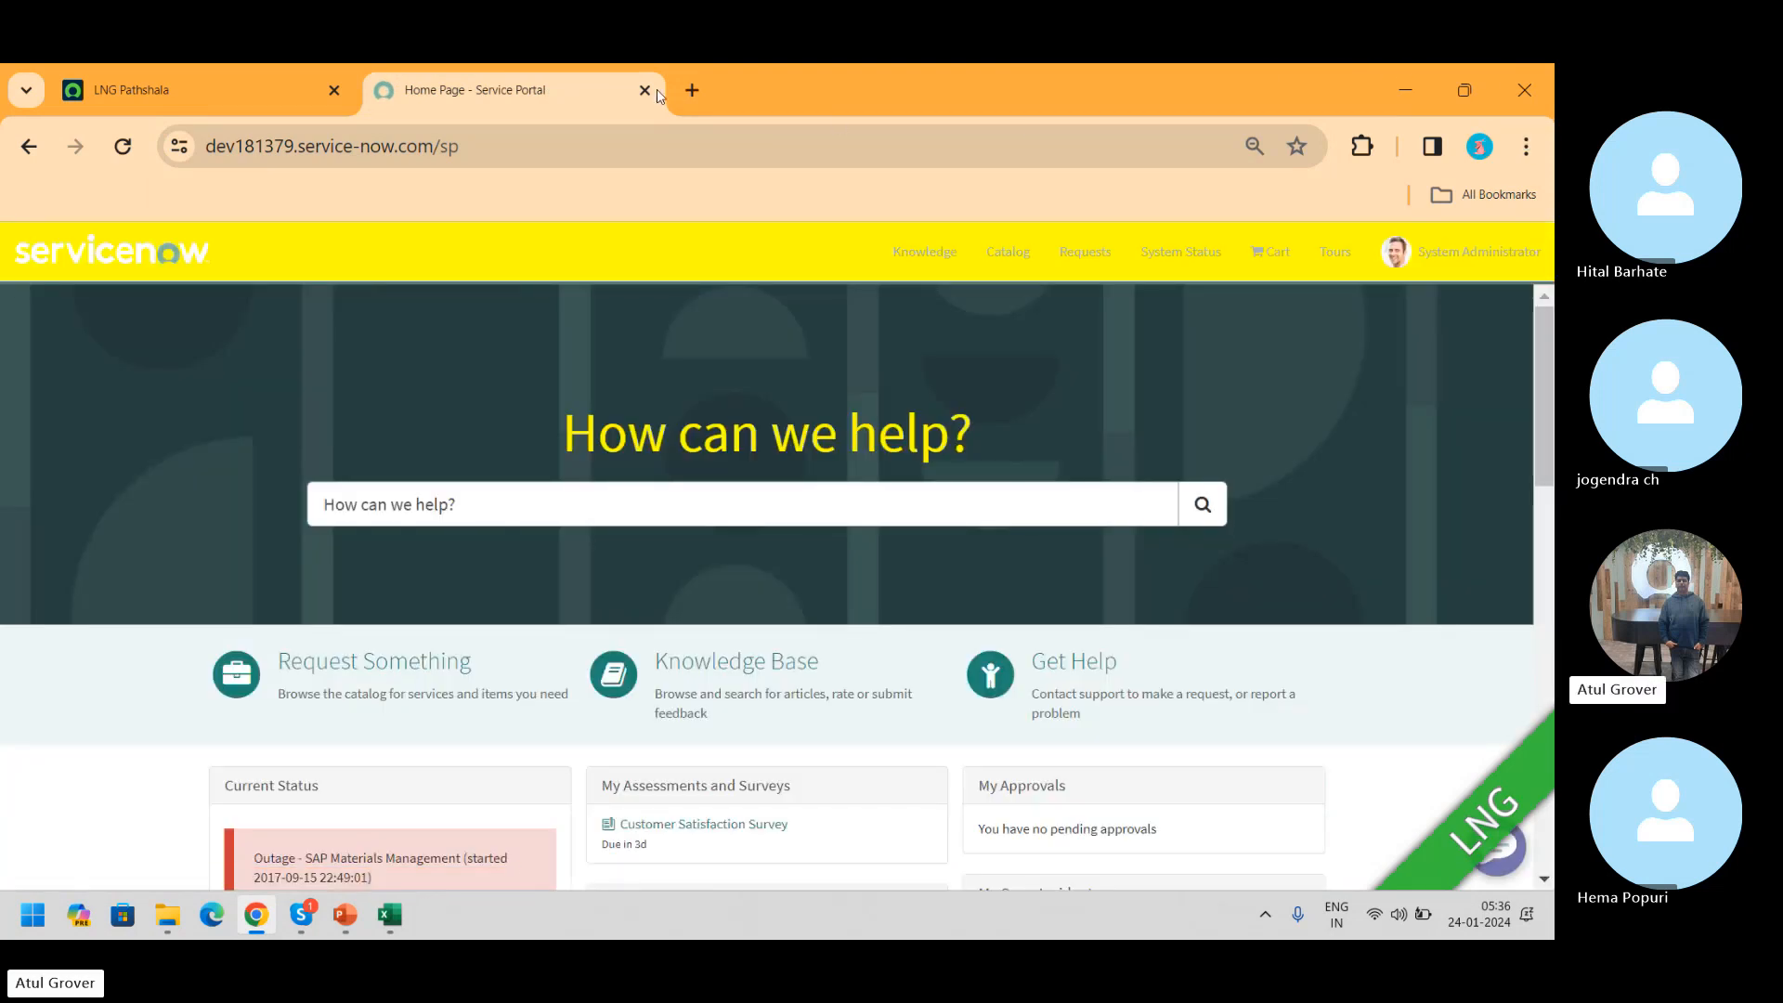
# - Return to the original instance tab, filter the navigator for "inciden" and open the Incident module's Create New form
pyautogui.click(266, 100)
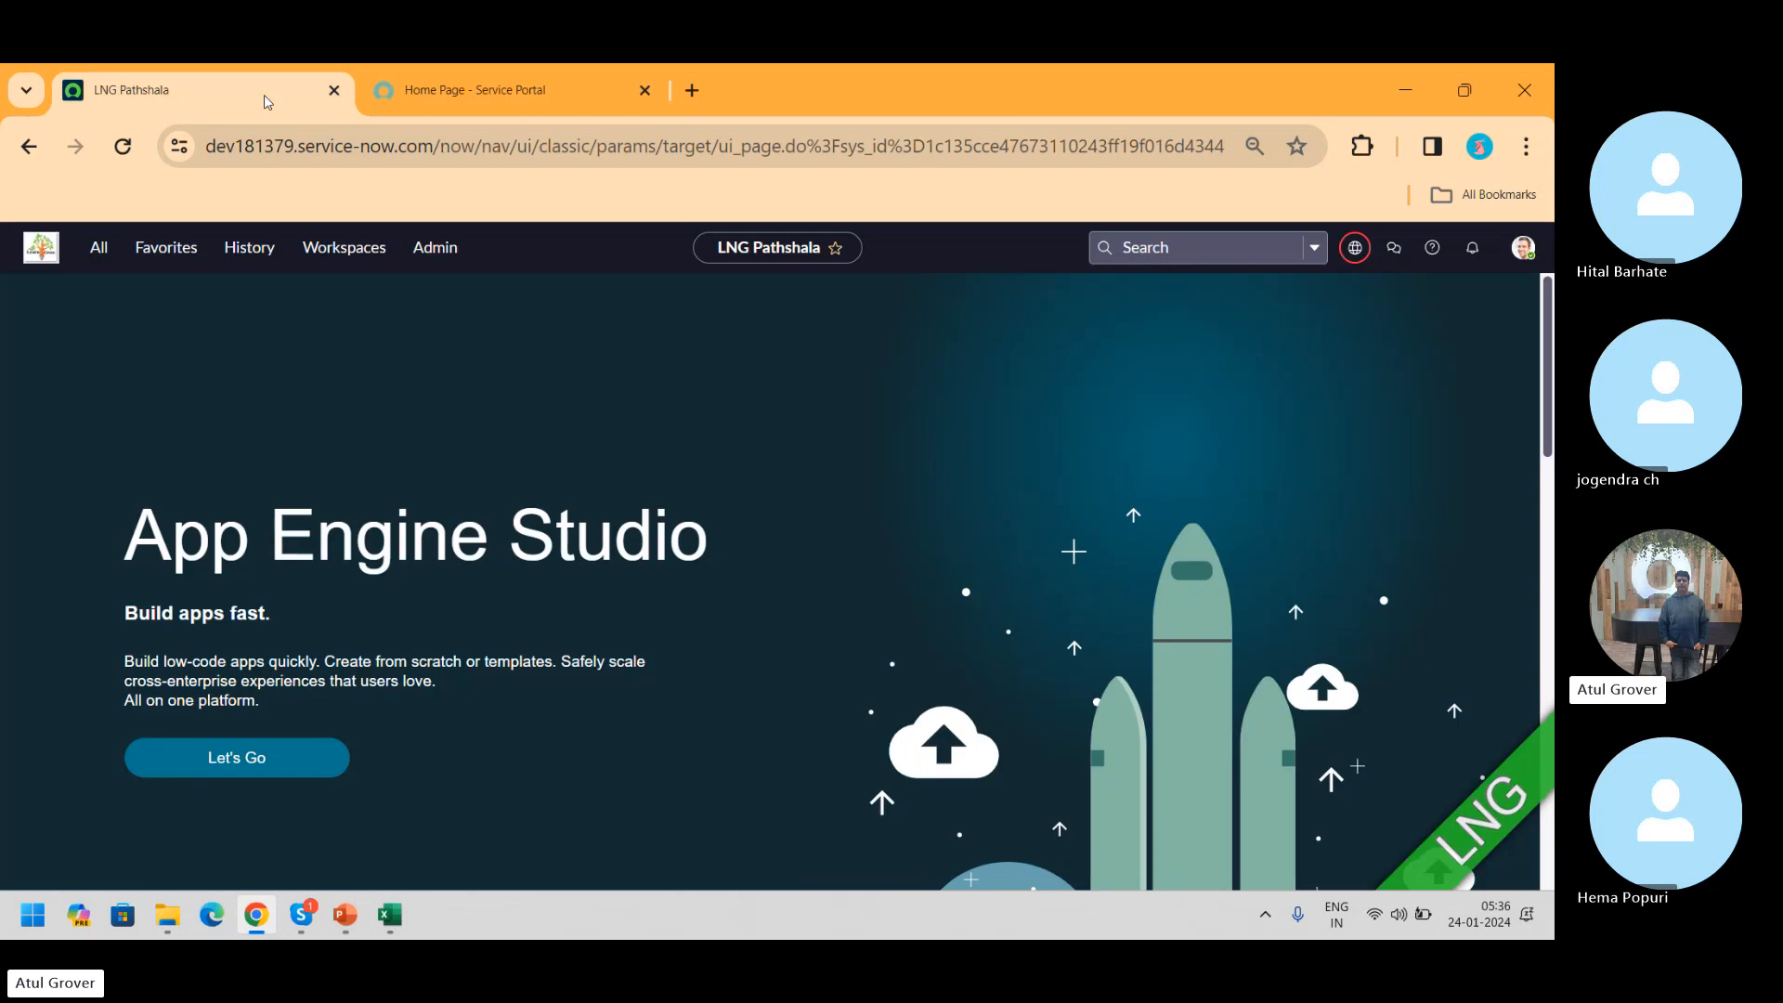
pyautogui.click(91, 256)
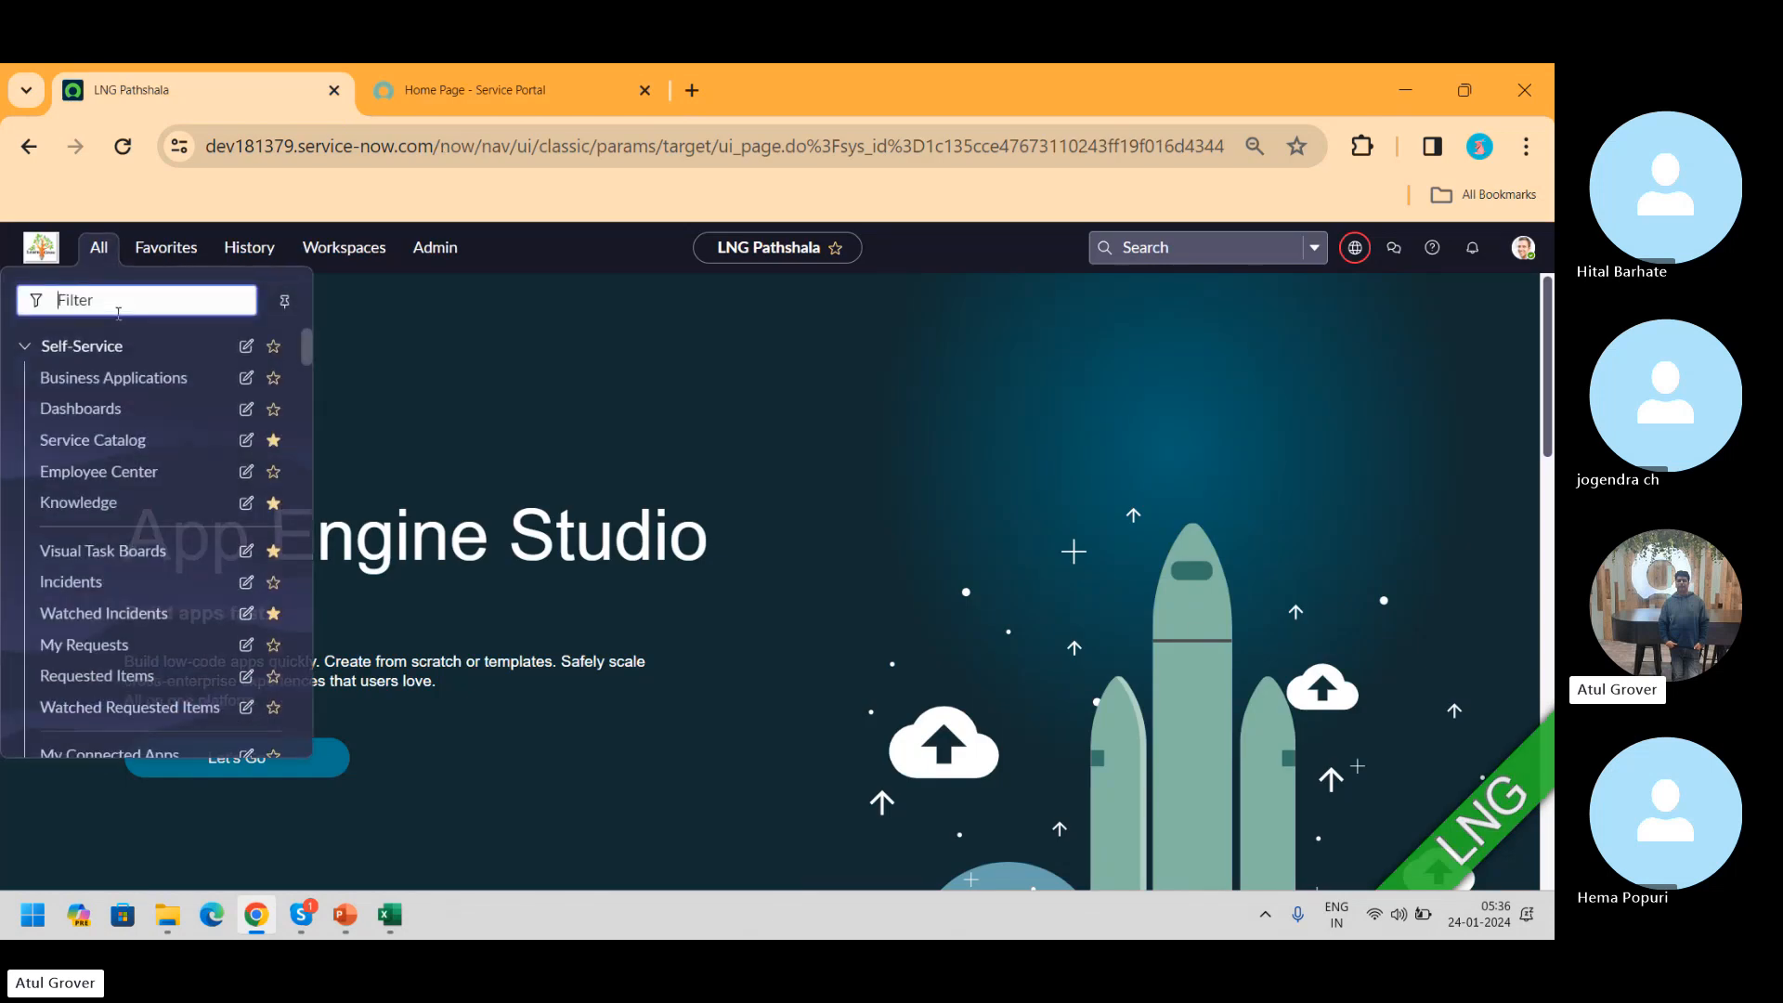
pyautogui.write('c')
pyautogui.press('BackSpace')
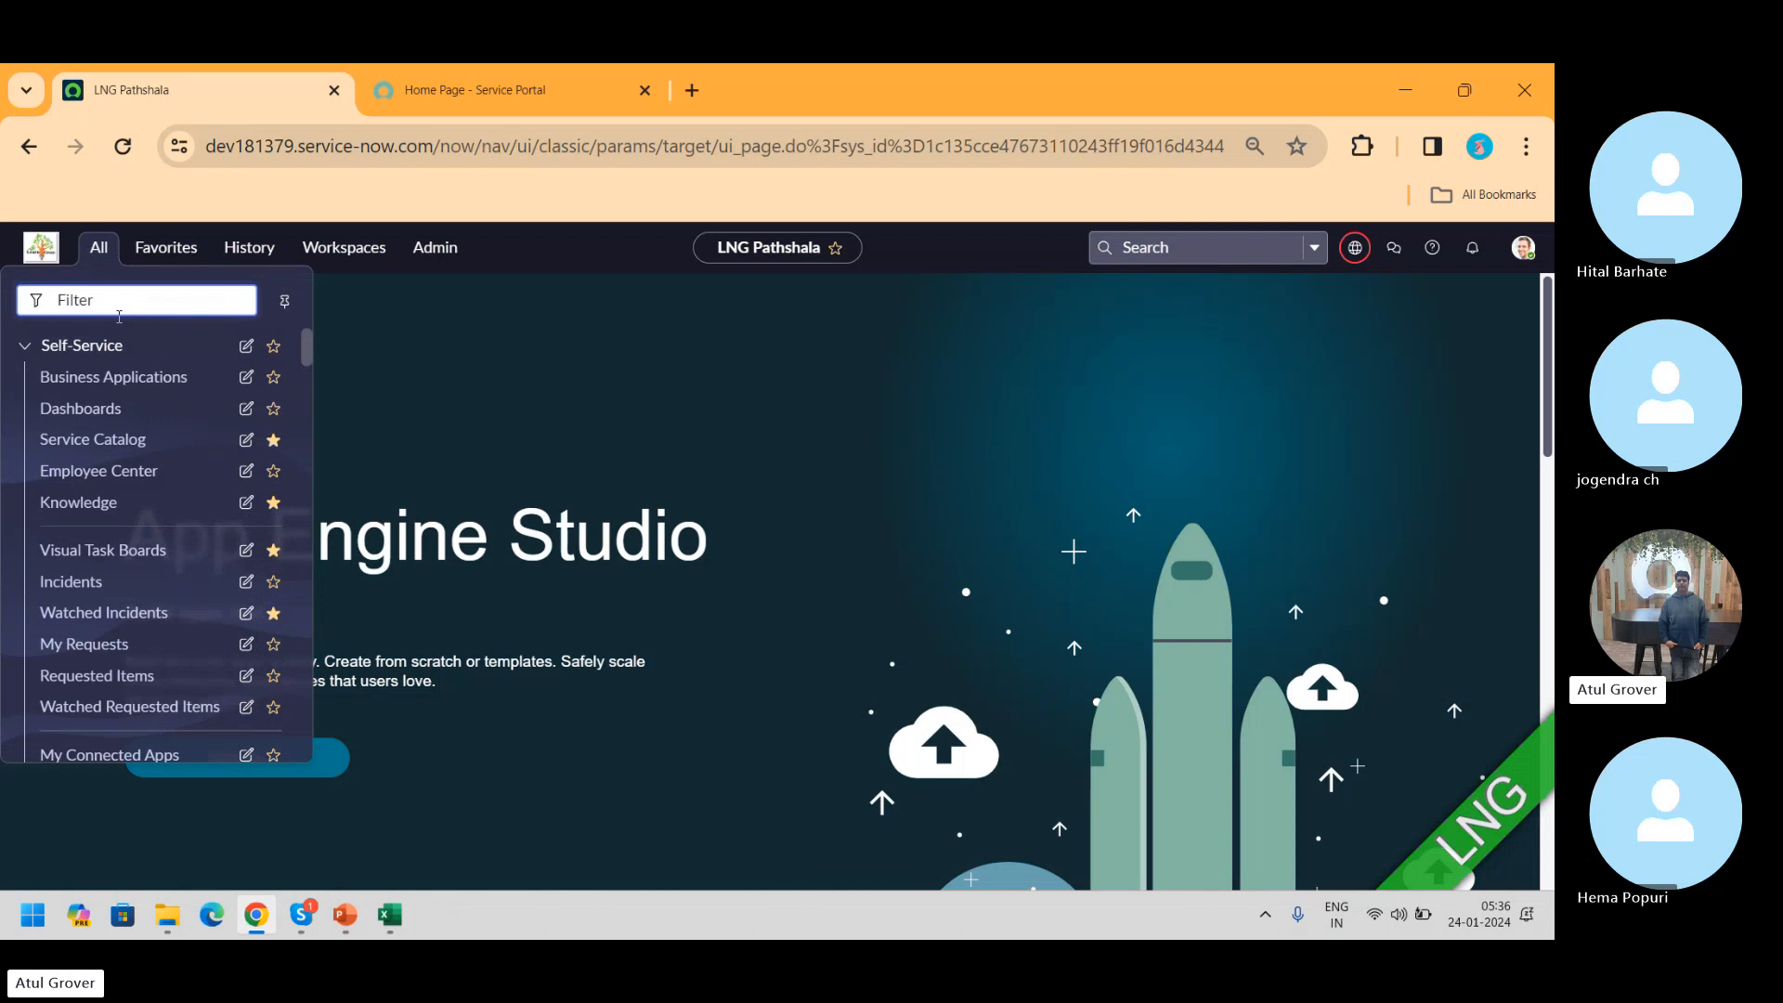
pyautogui.write('inciden')
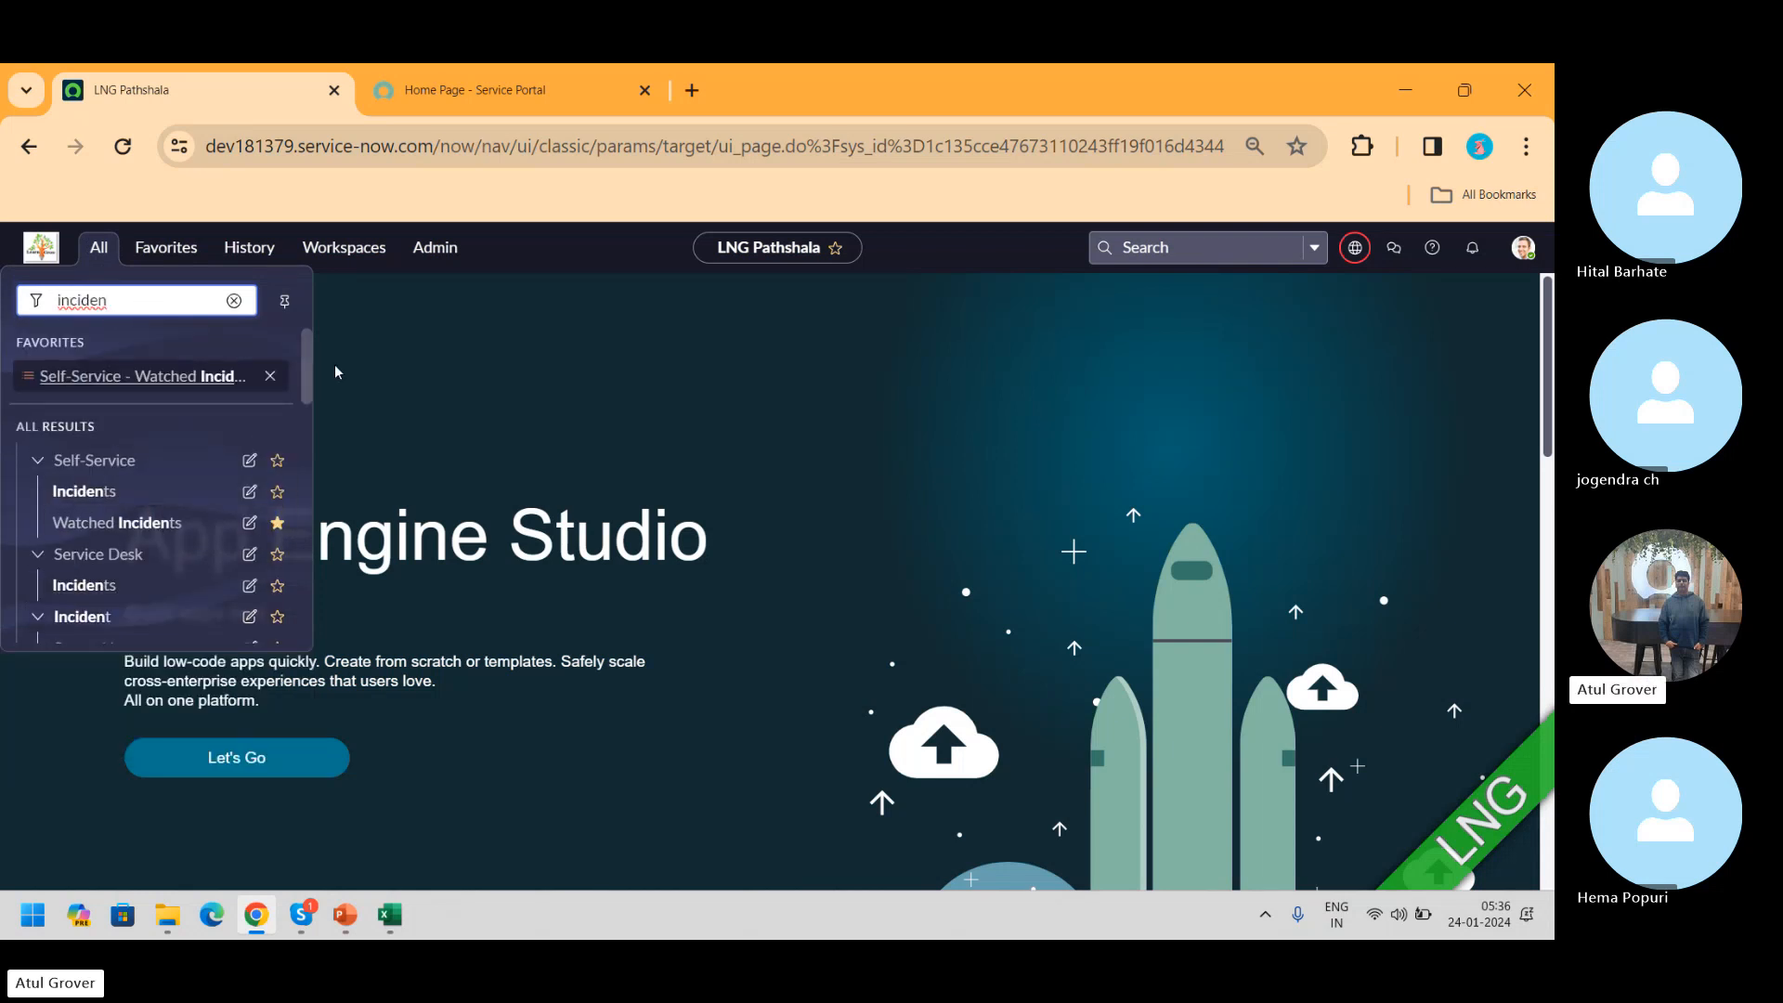
pyautogui.moveTo(310, 359); pyautogui.dragTo(104, 453)
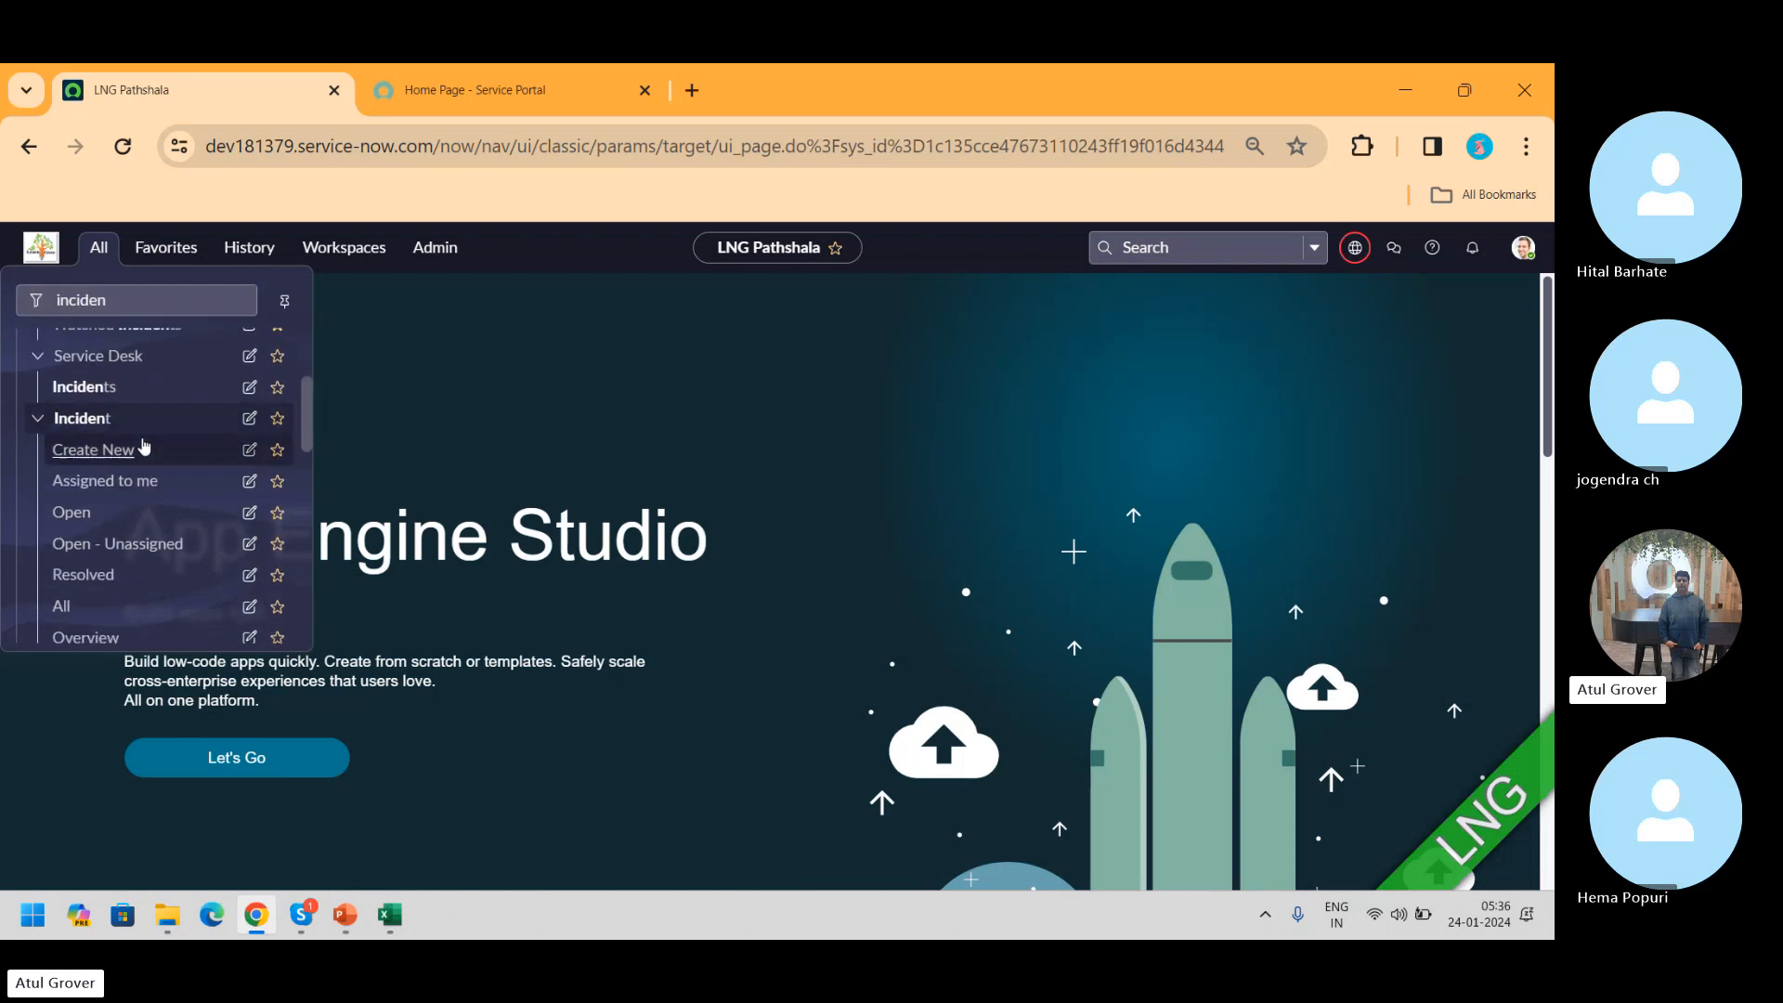
pyautogui.click(93, 451)
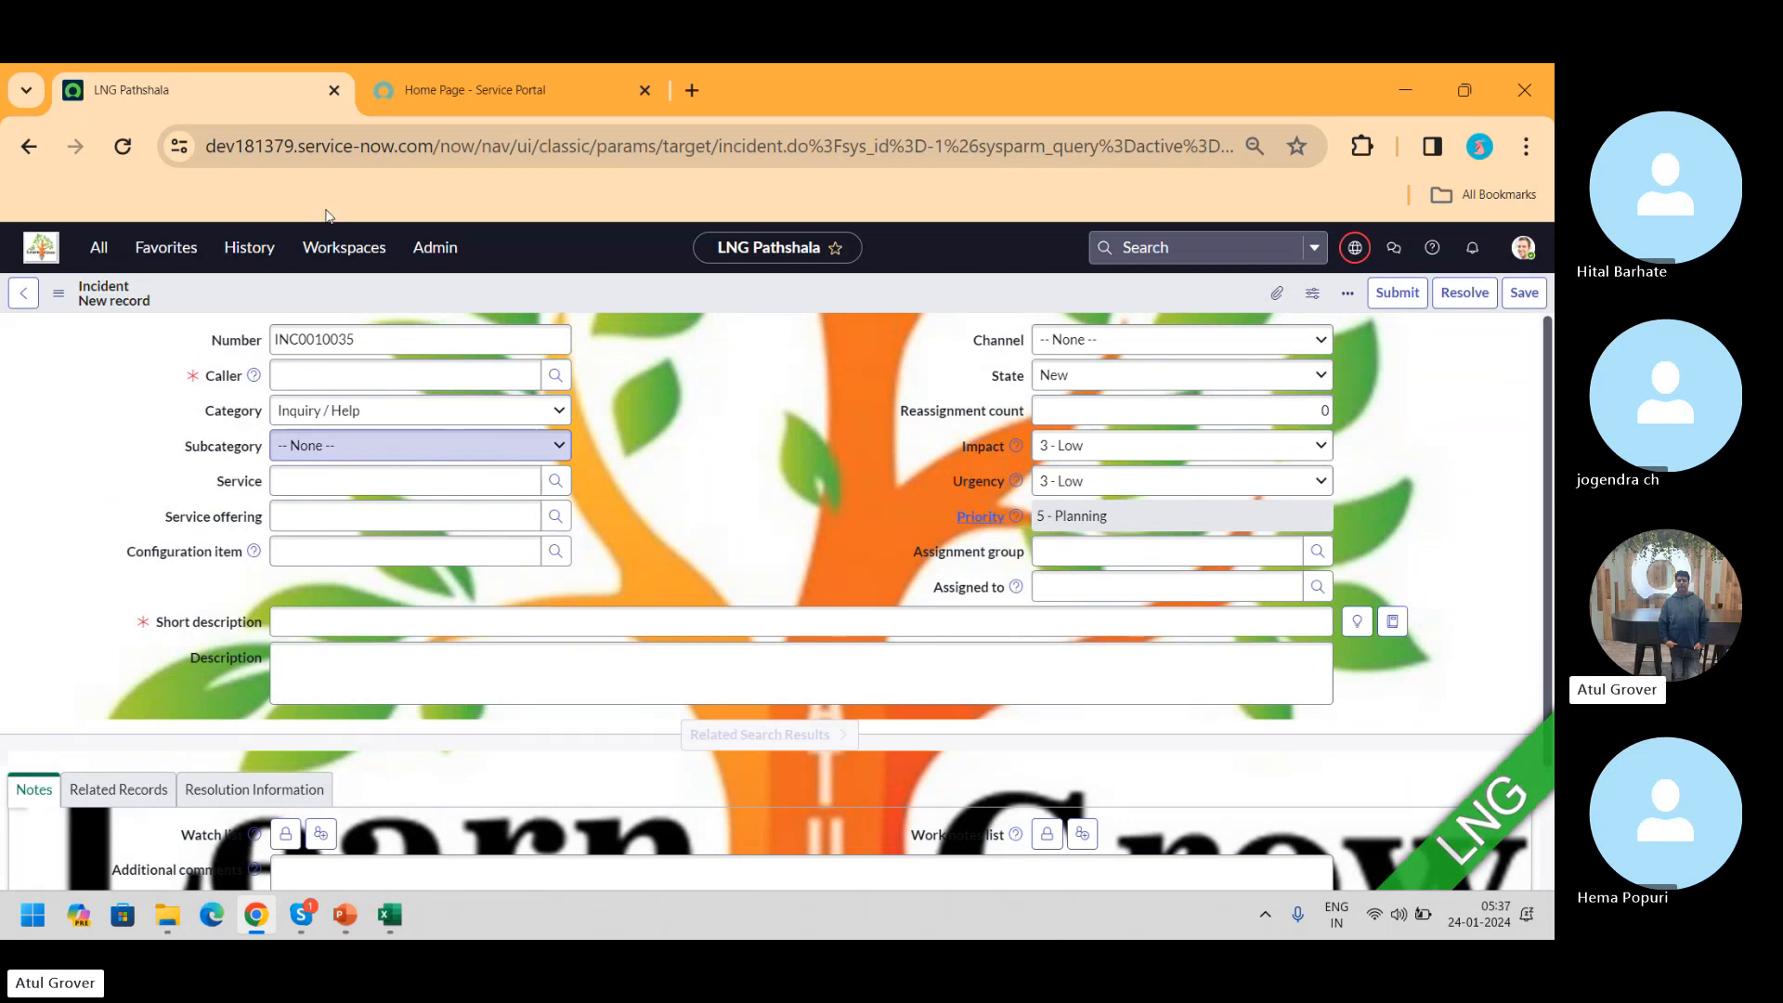
# - Open Service Operations Workspace in a separate browser tab and start a new incident there
pyautogui.click(307, 250)
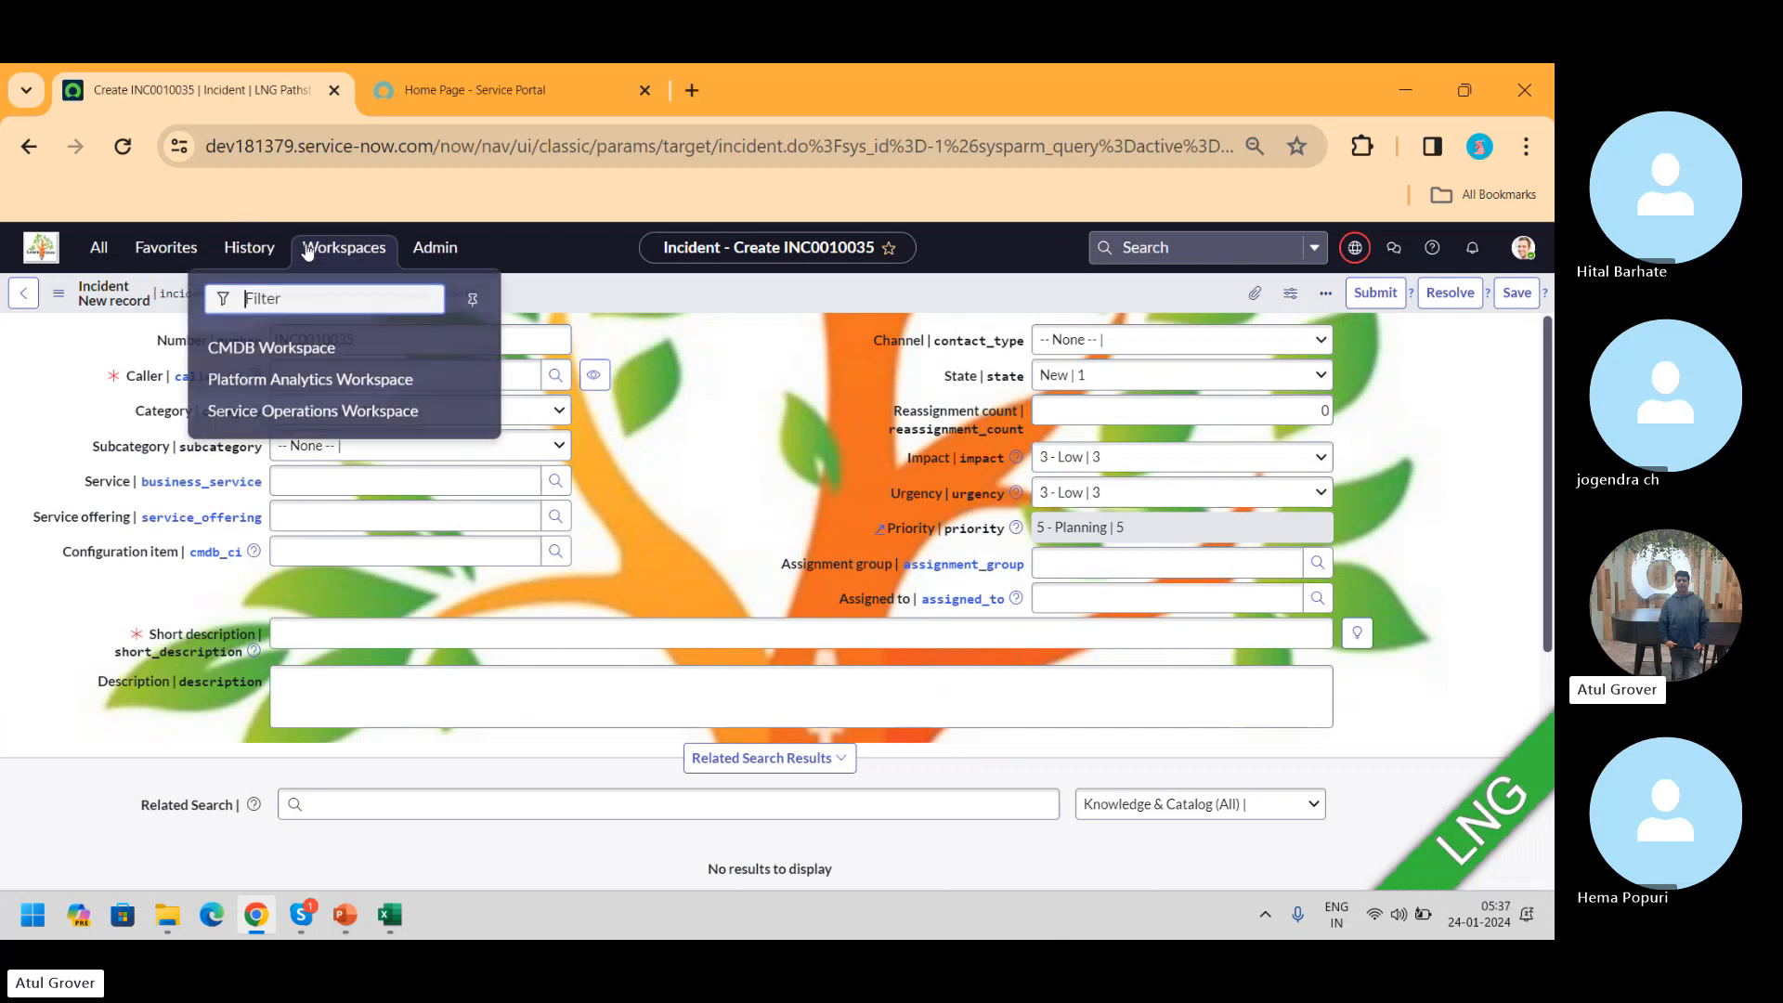
pyautogui.middleClick(341, 420)
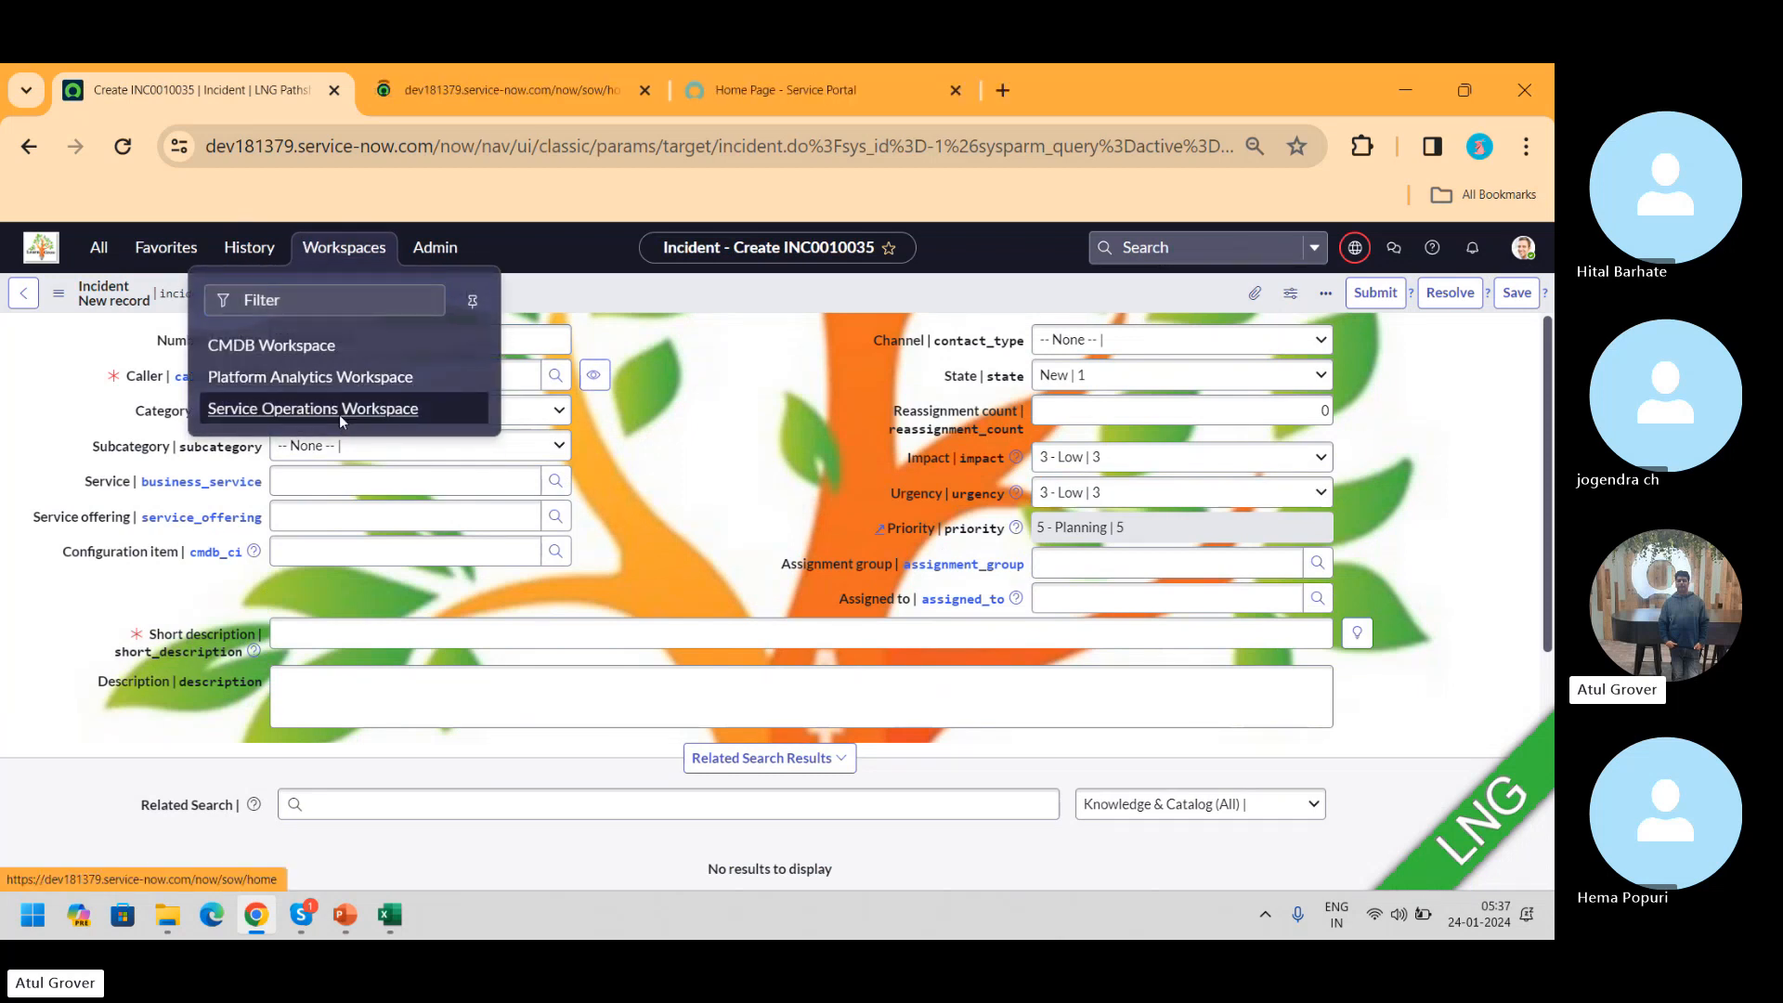
pyautogui.click(492, 88)
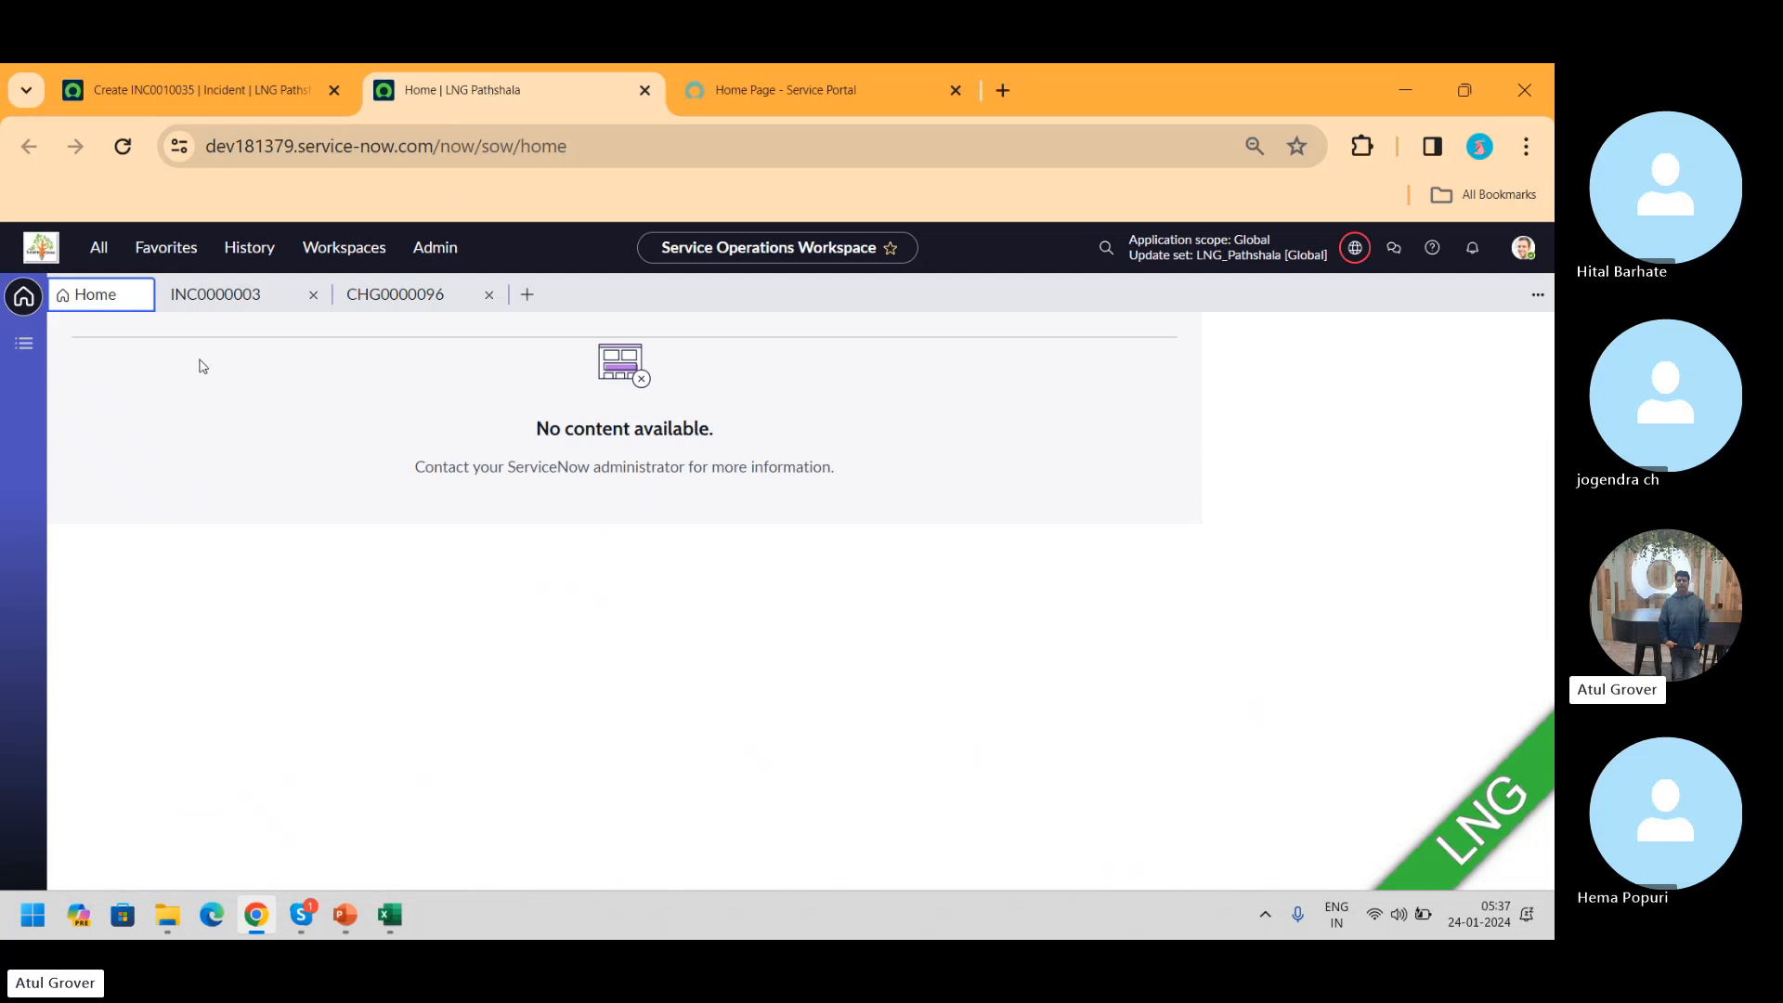
pyautogui.click(541, 295)
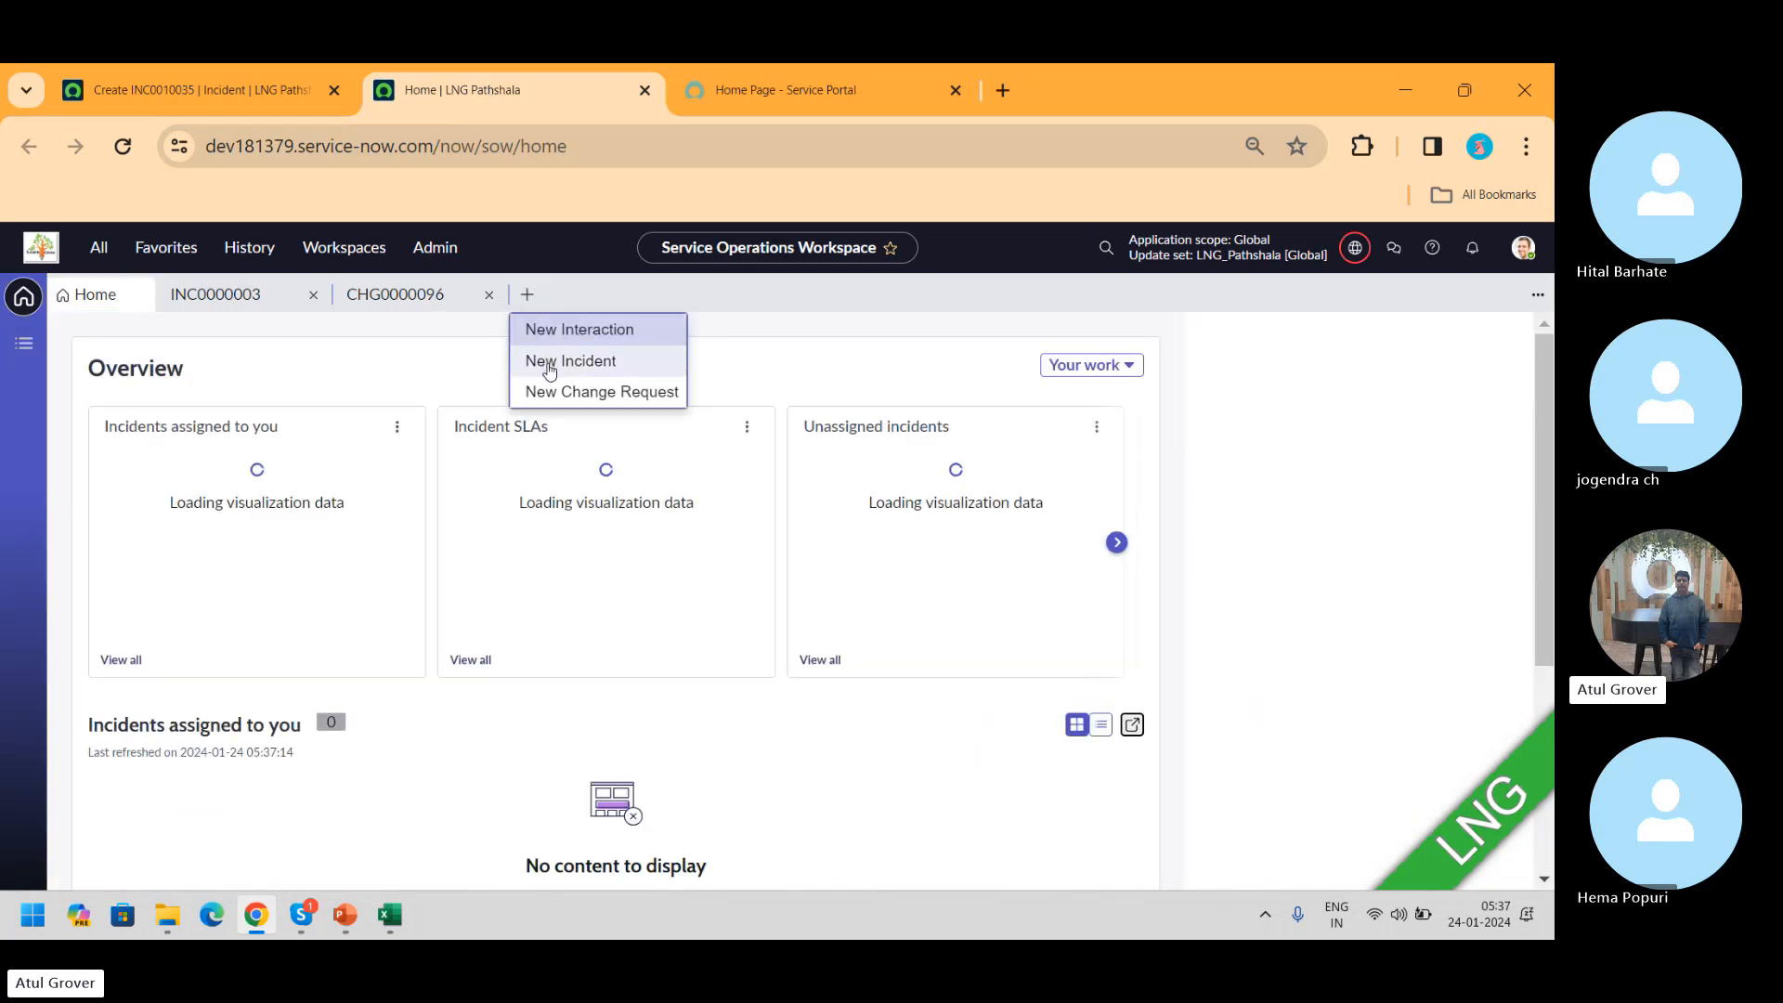
pyautogui.click(548, 369)
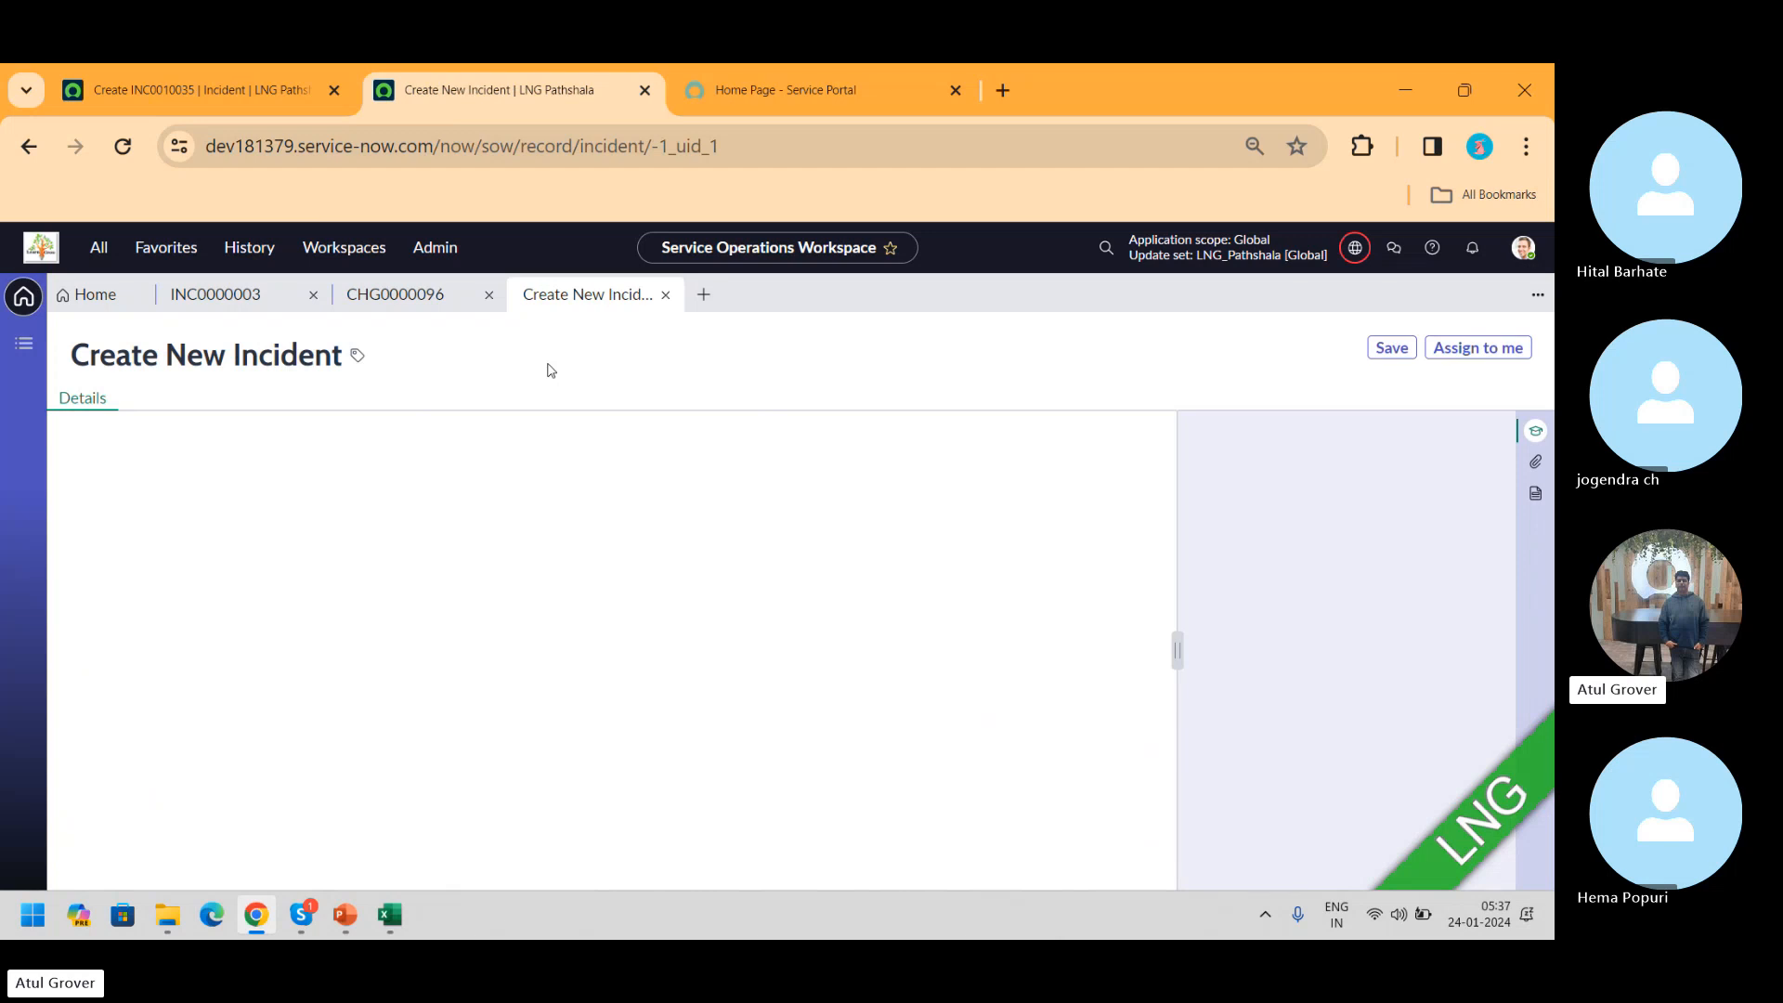
# - Compare the classic new incident form with the workspace's Create New Incident form, ending on the classic form
pyautogui.click(155, 91)
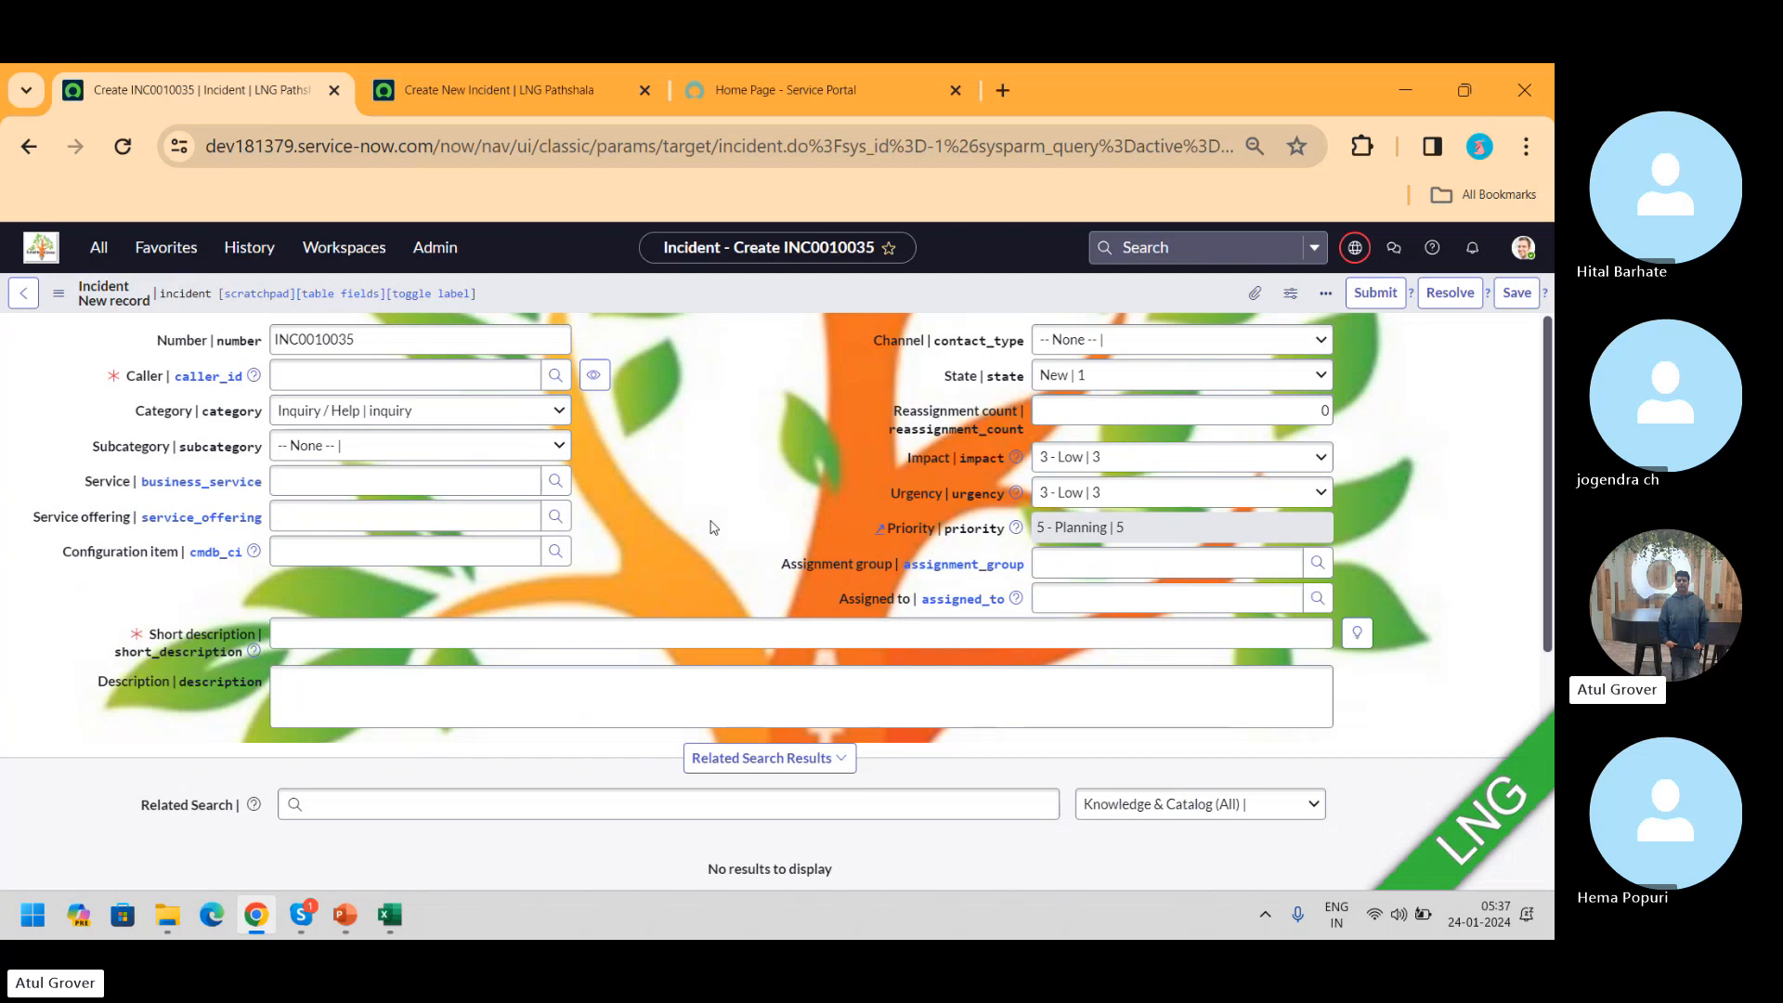
pyautogui.click(481, 92)
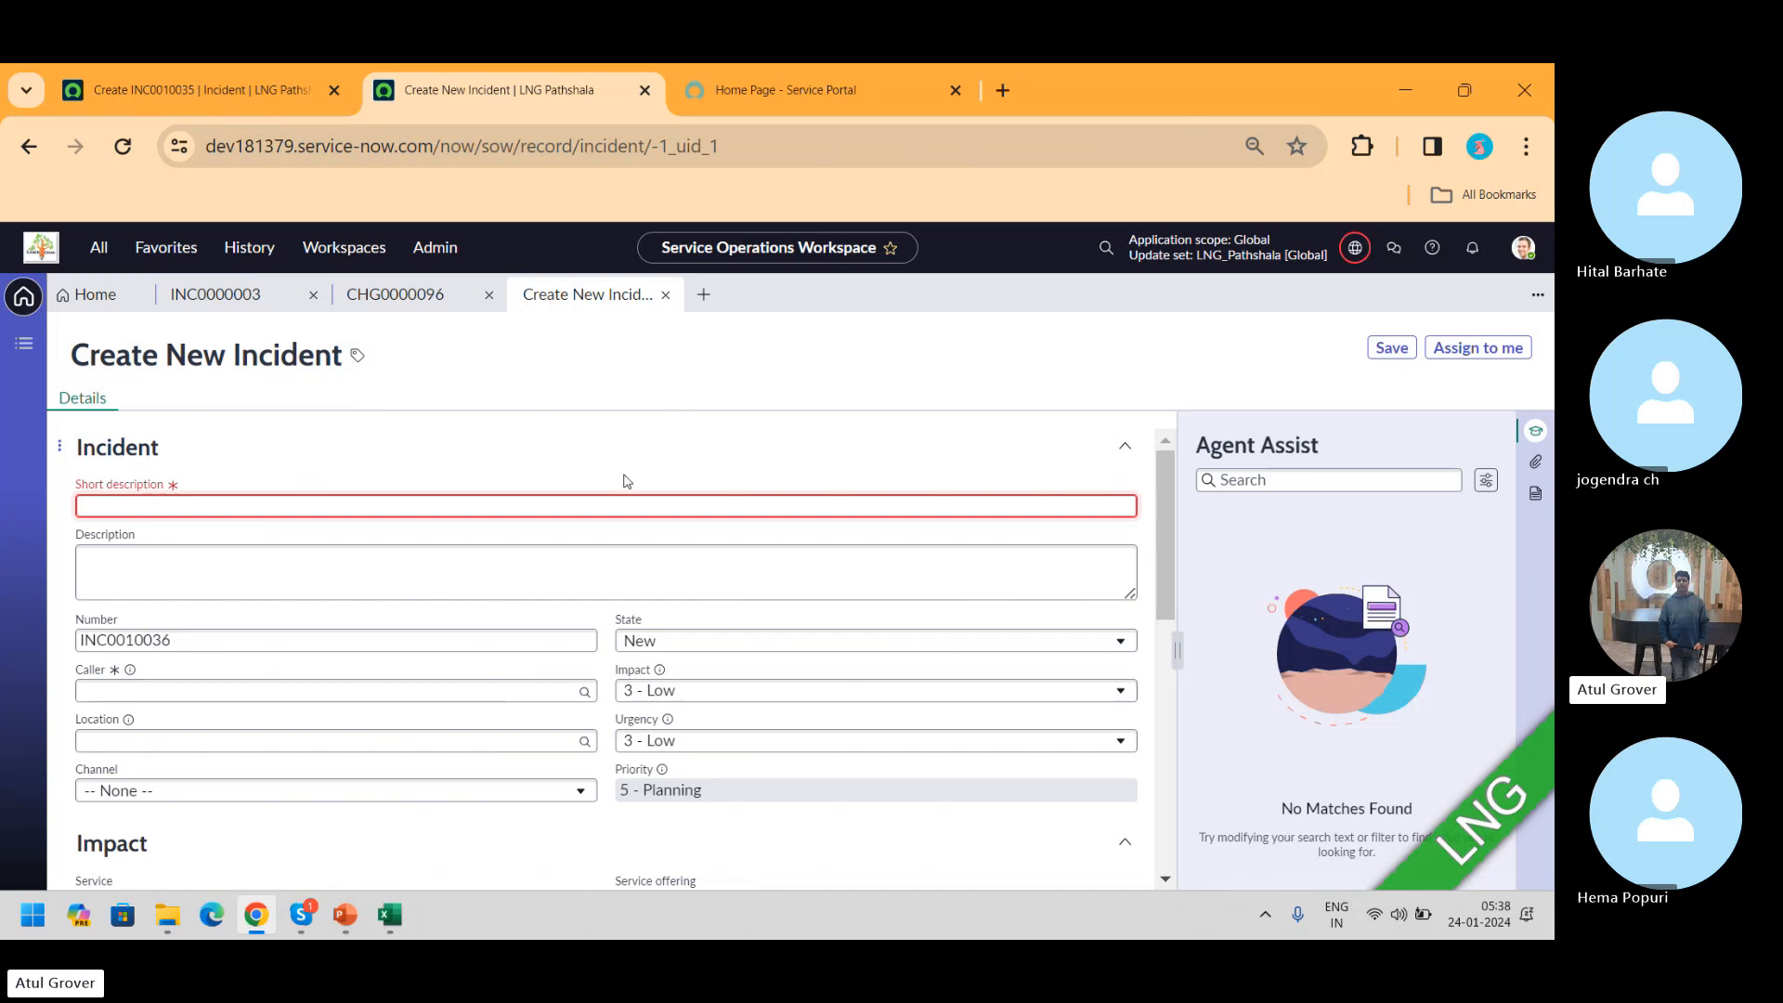
pyautogui.click(194, 108)
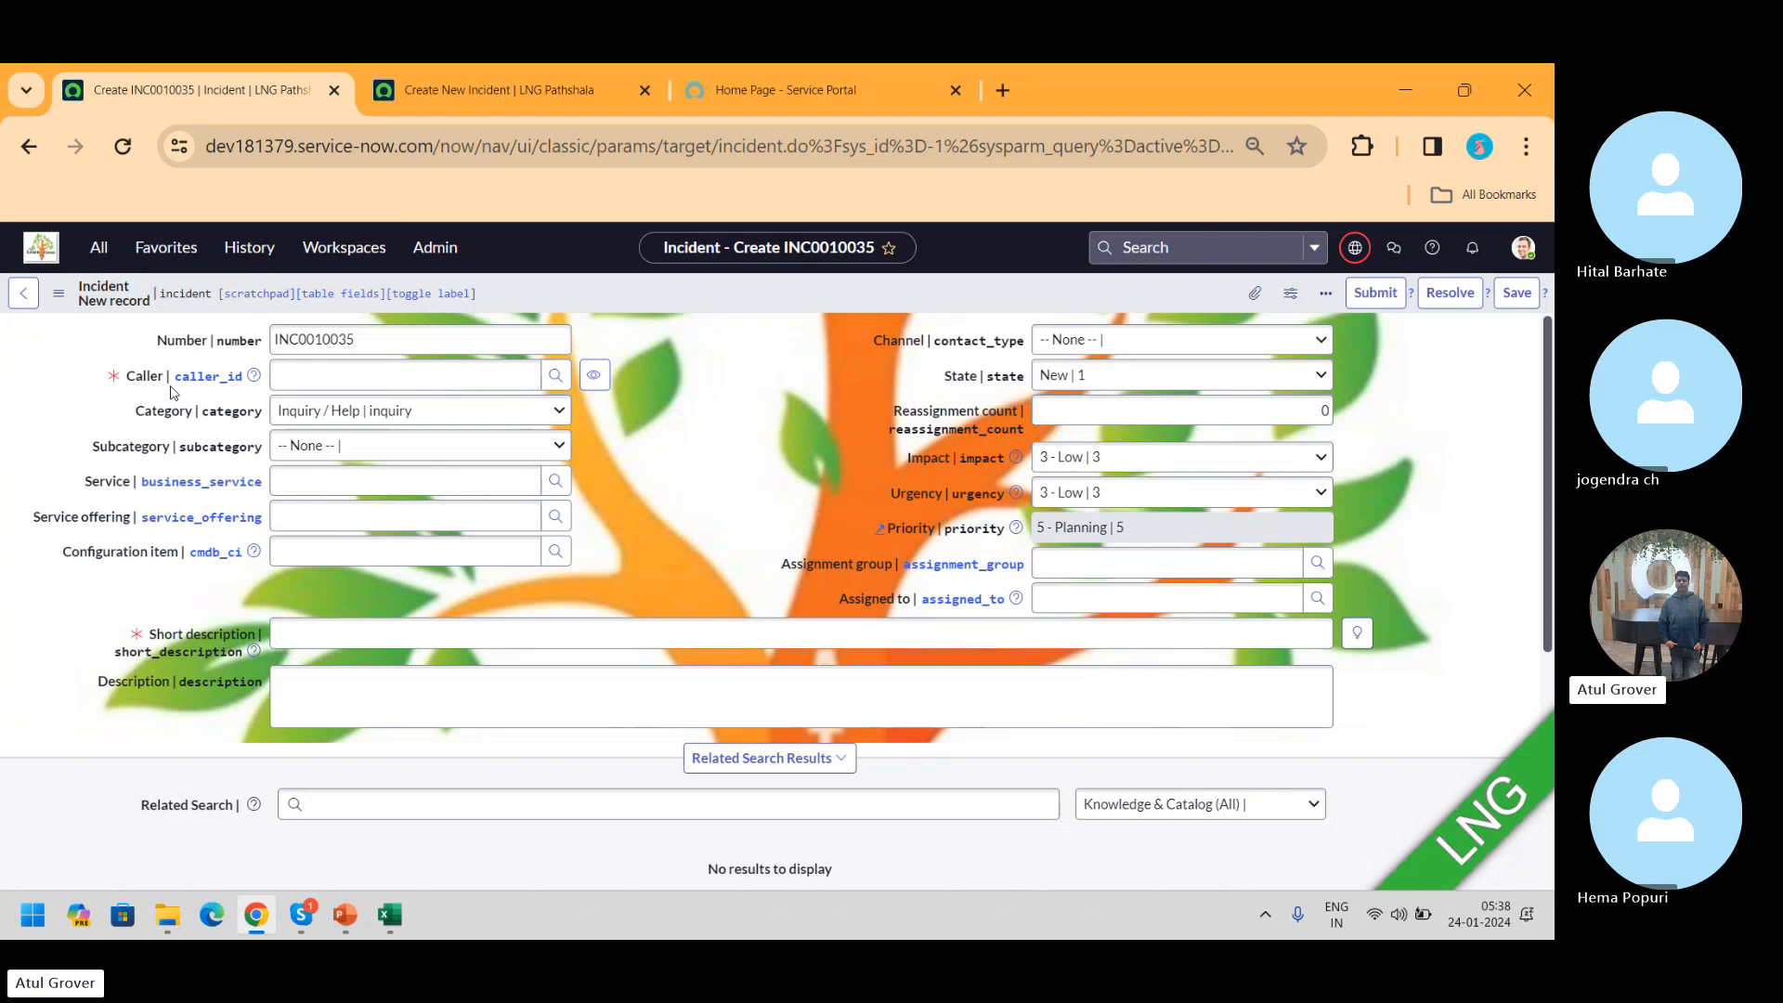
# - Review the available Category and Subcategory choices on the classic incident form without selecting any
pyautogui.click(336, 416)
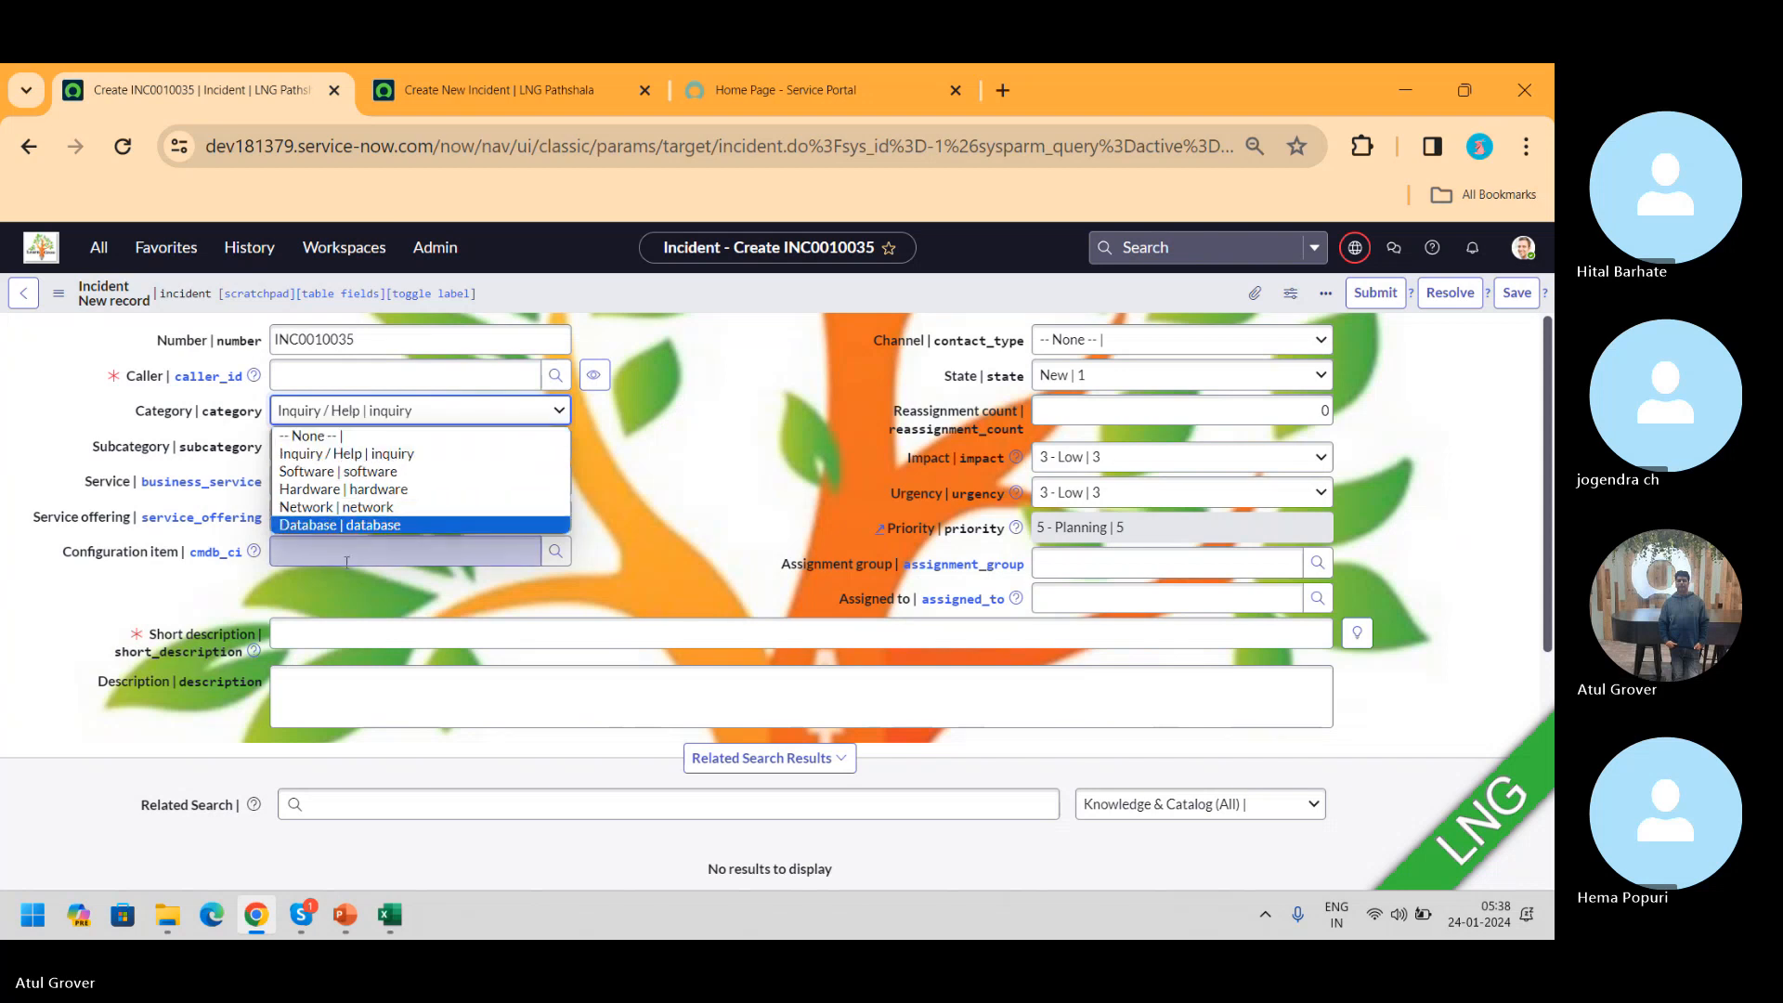
pyautogui.click(63, 446)
pyautogui.click(174, 455)
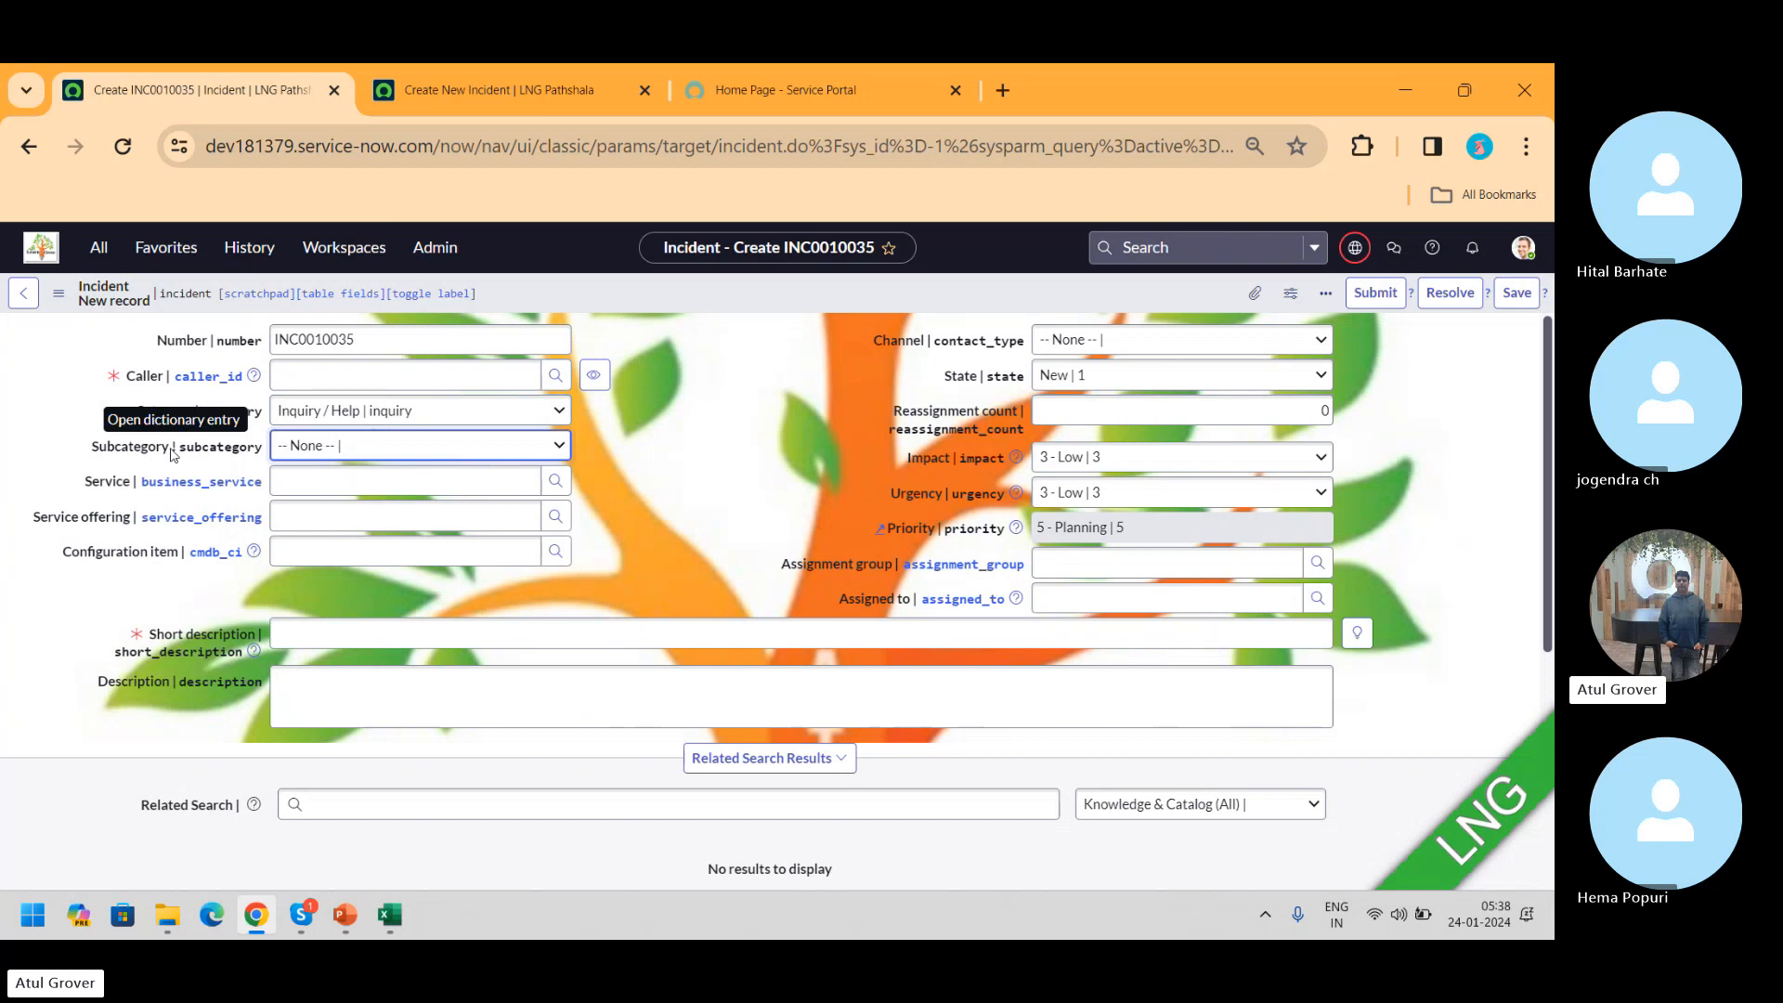
pyautogui.click(368, 453)
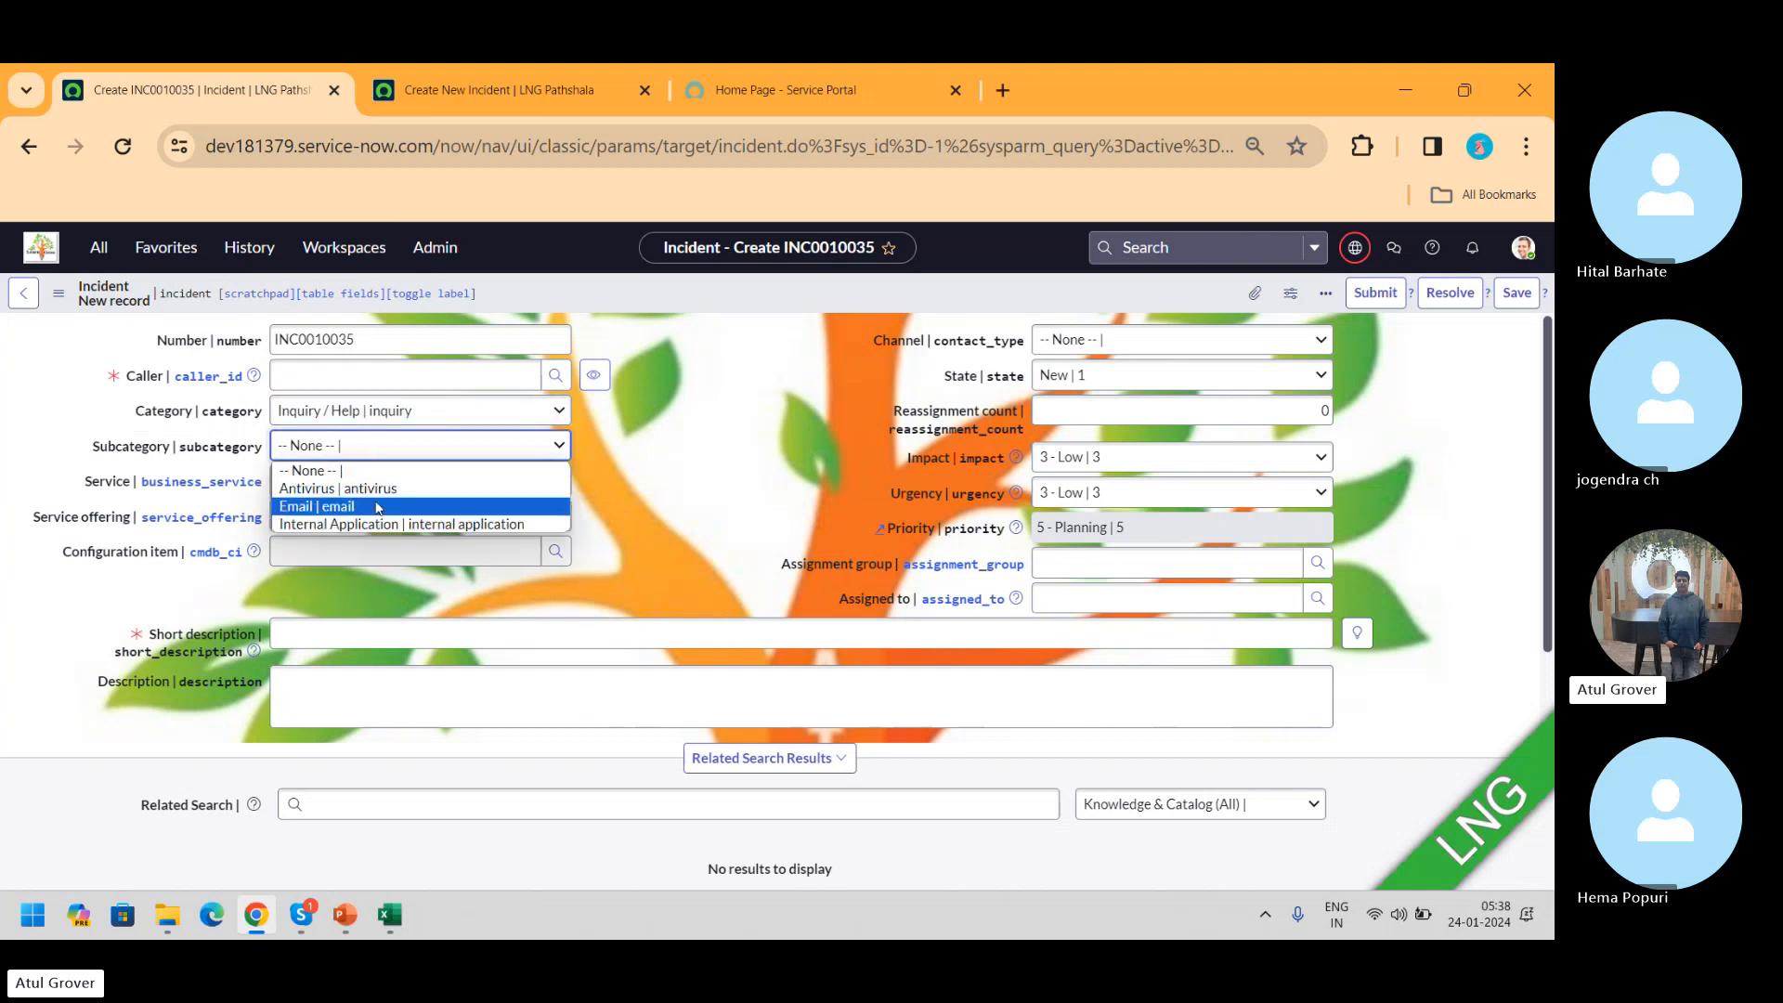
pyautogui.click(655, 446)
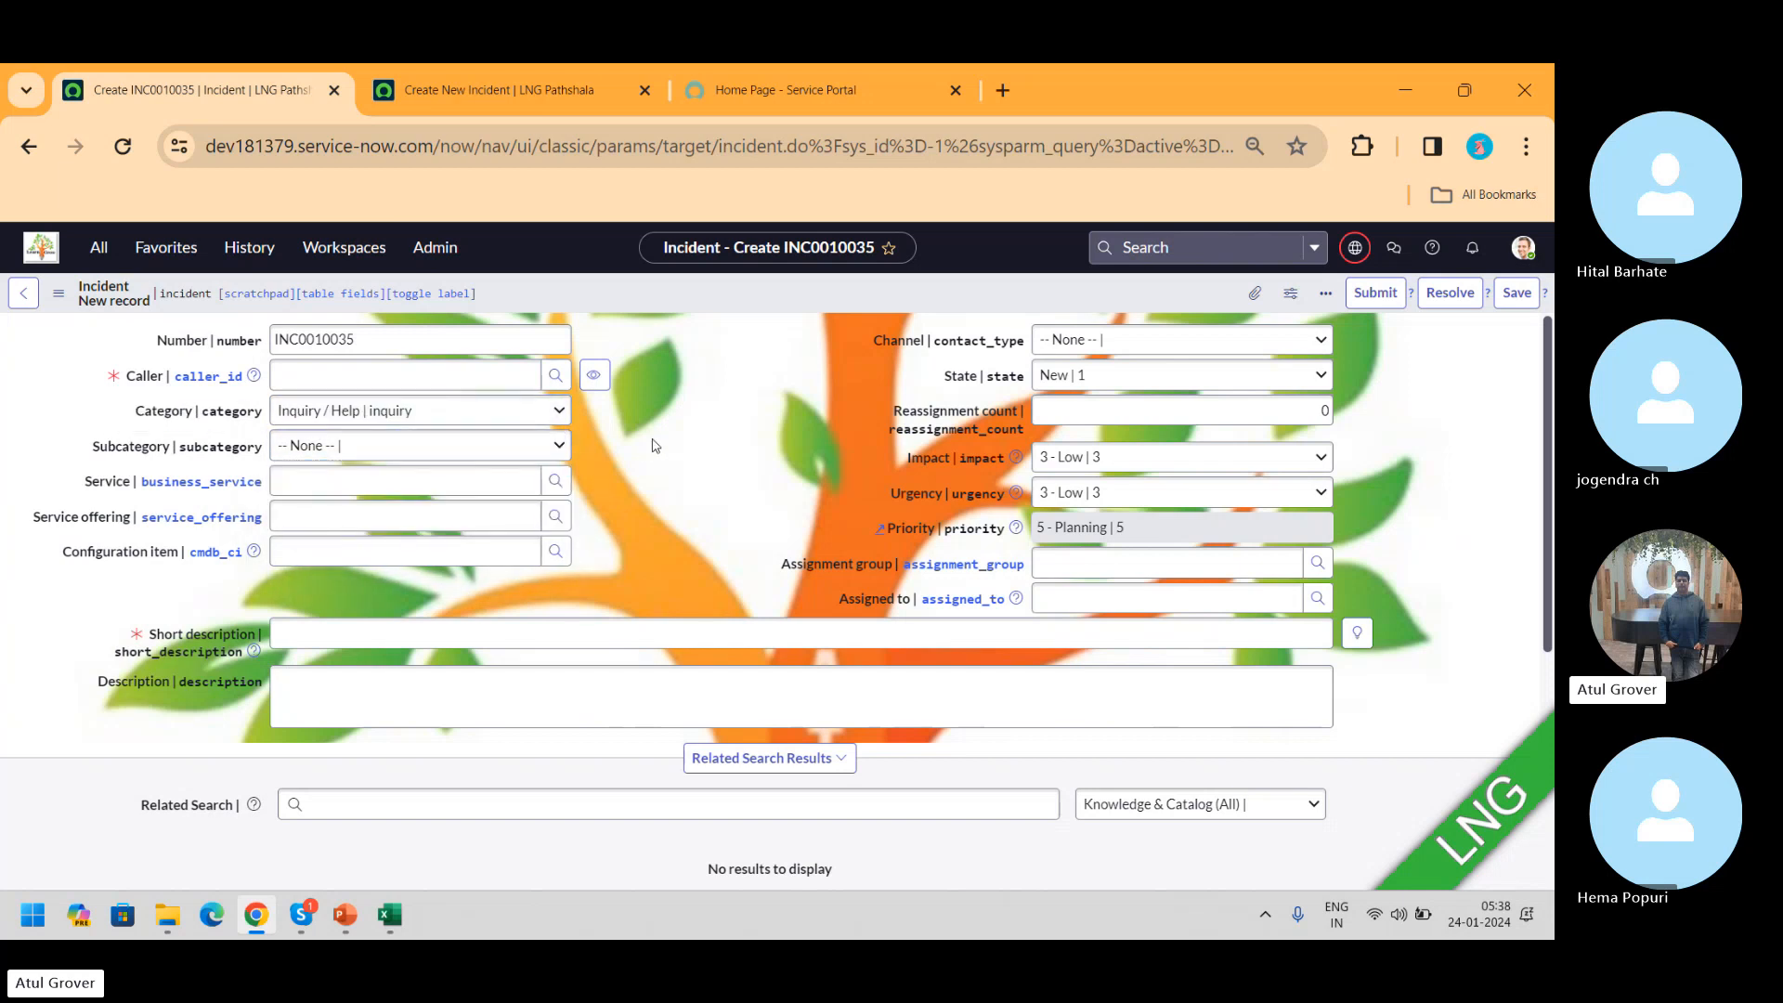
pyautogui.click(317, 409)
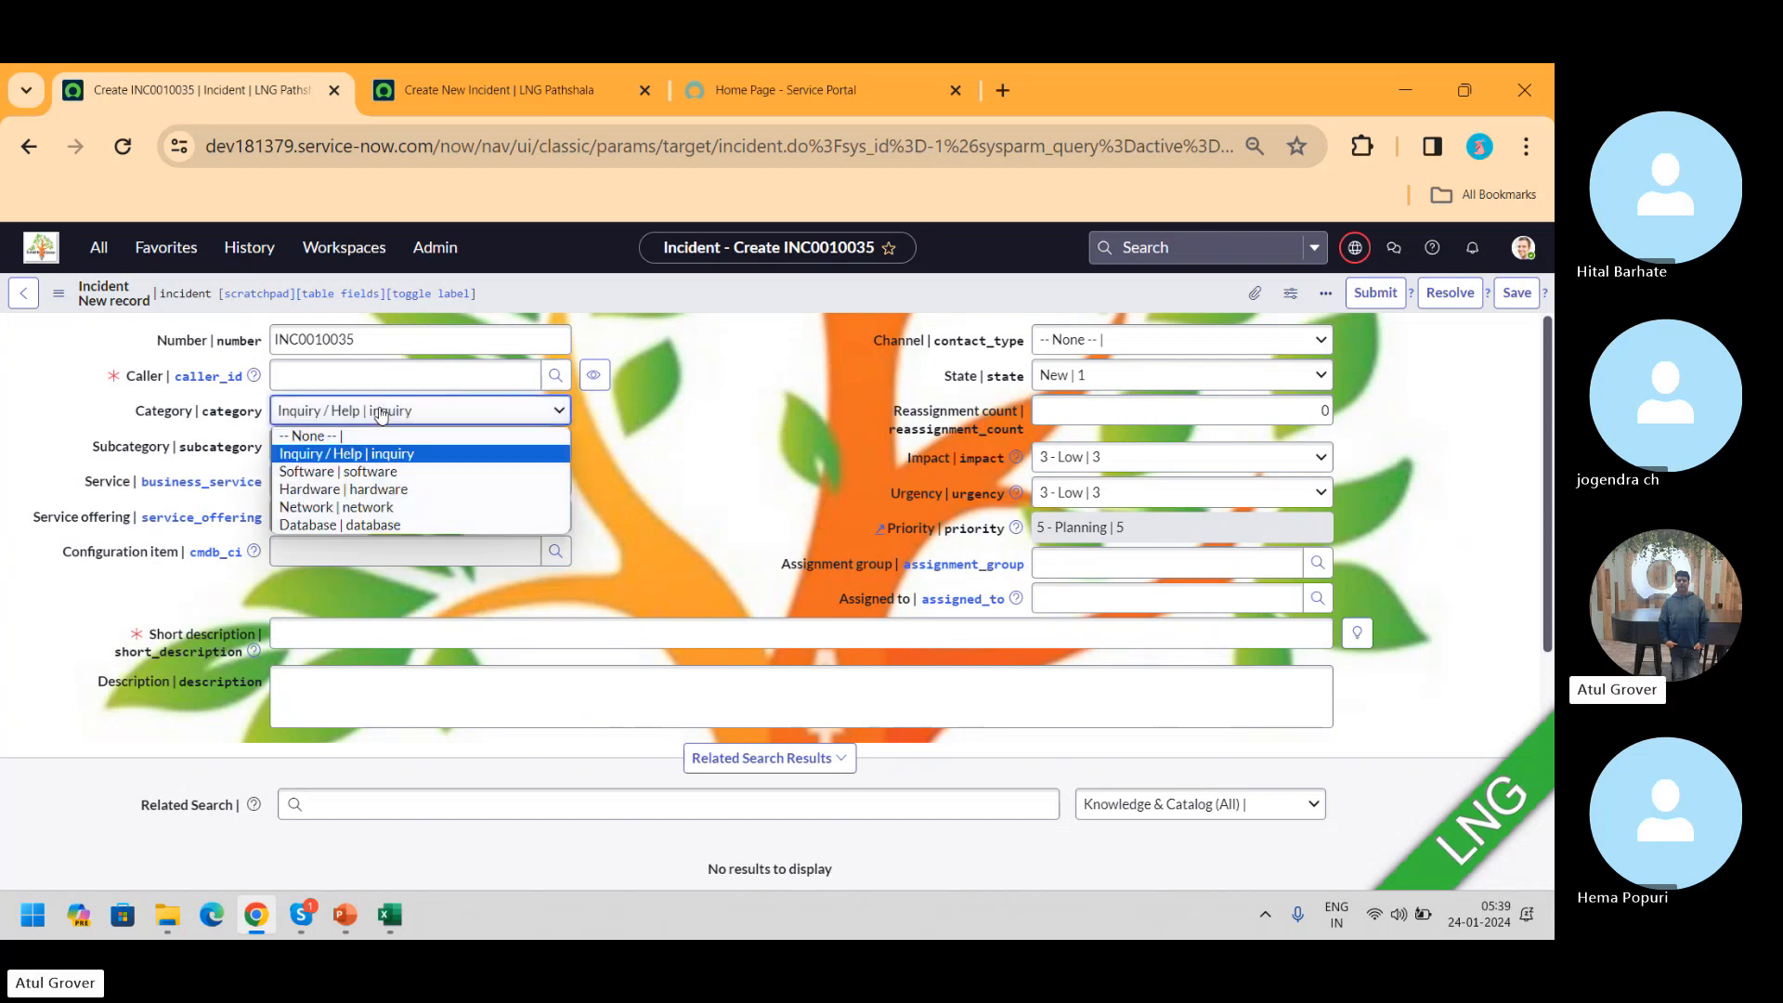
pyautogui.click(26, 442)
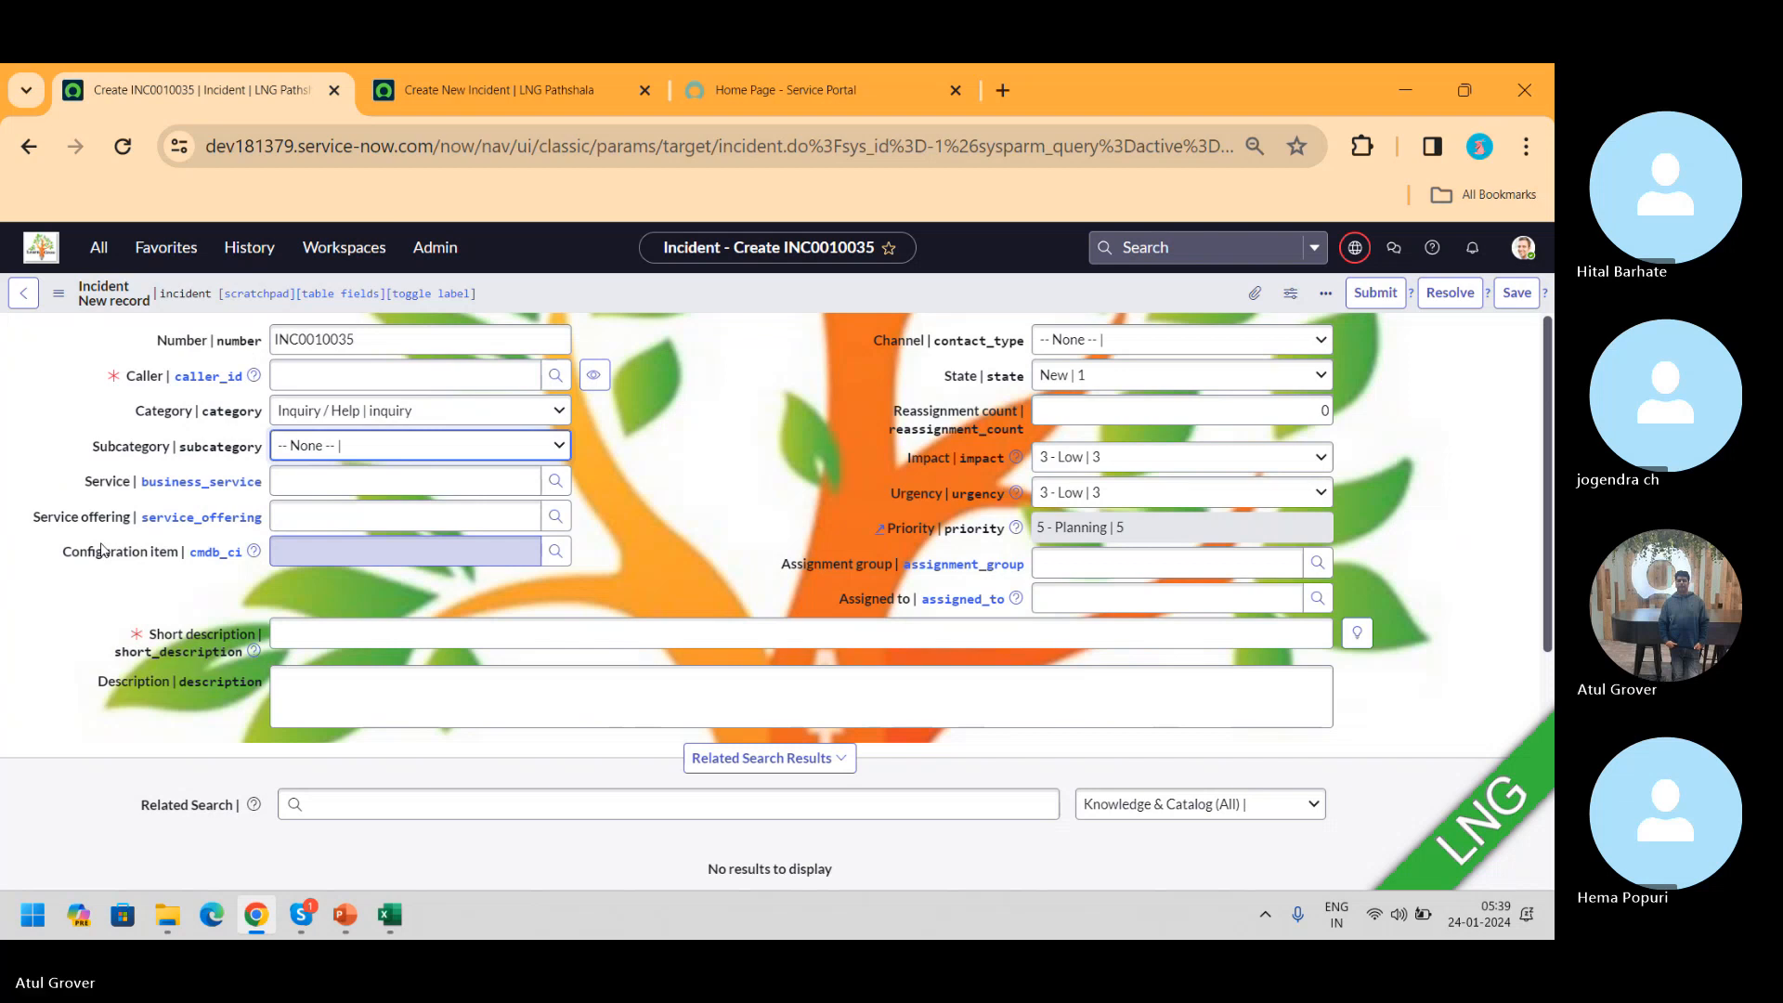
# - Look at the suggested Service entries and the available Channel options without selecting any
pyautogui.click(337, 478)
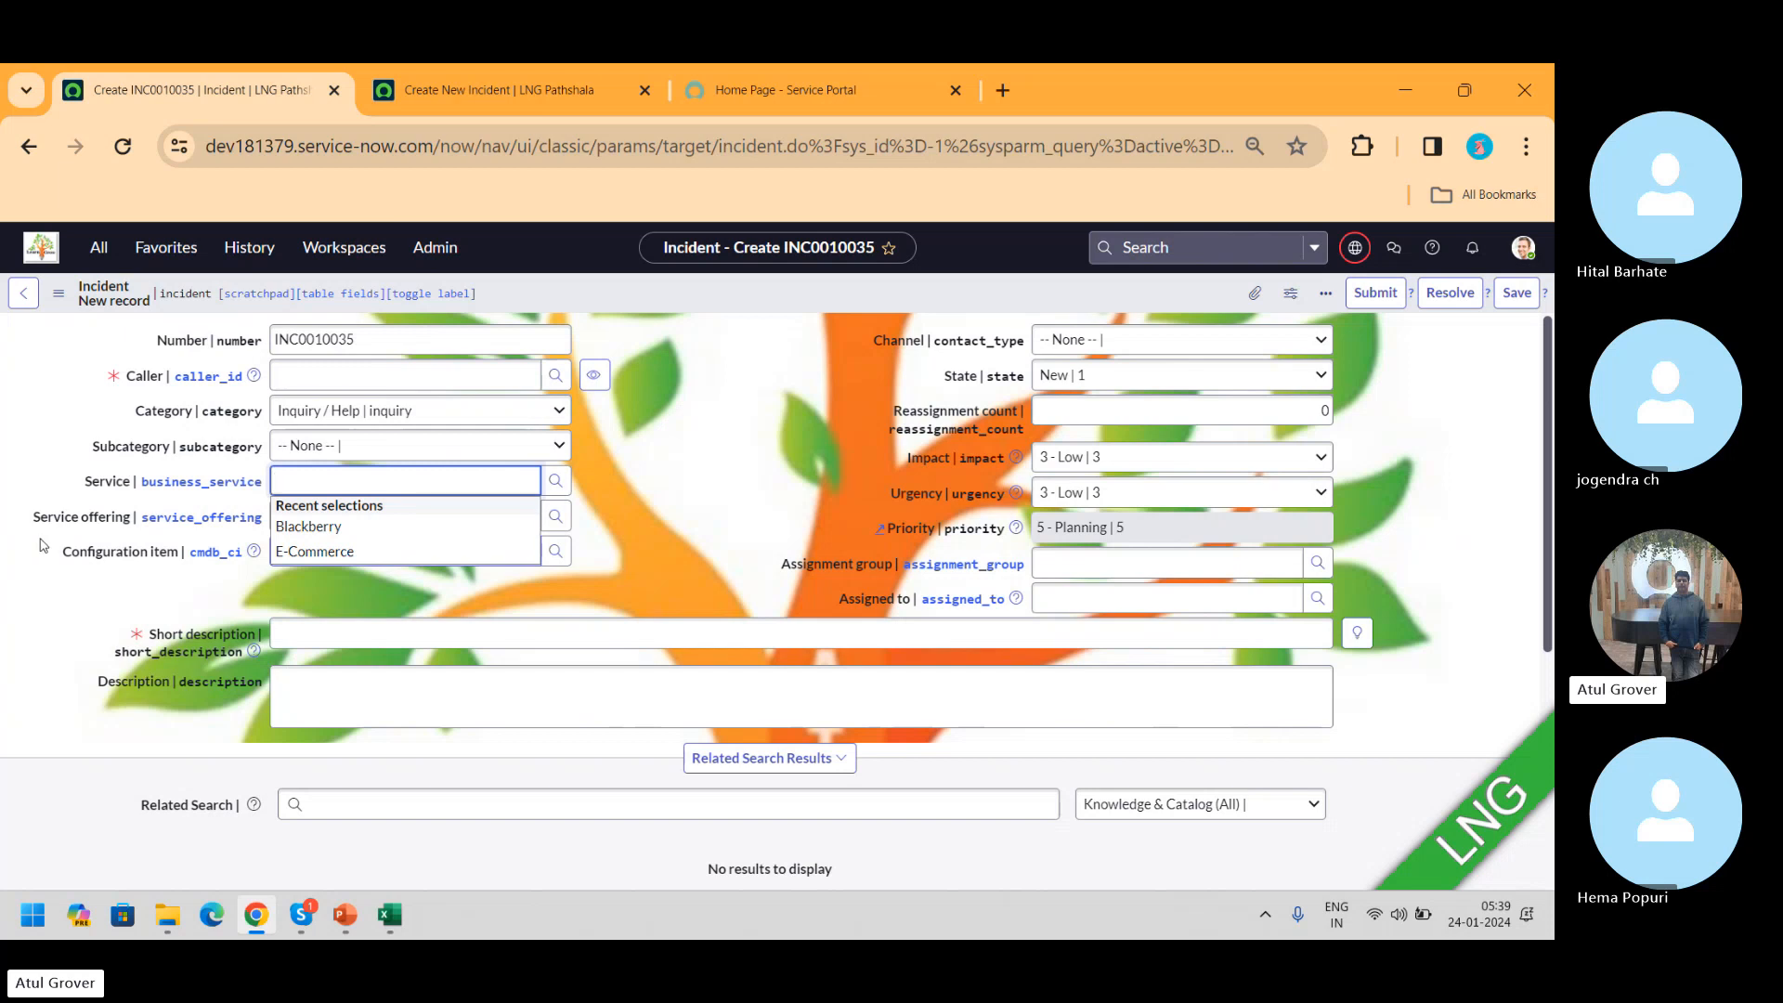
pyautogui.click(128, 603)
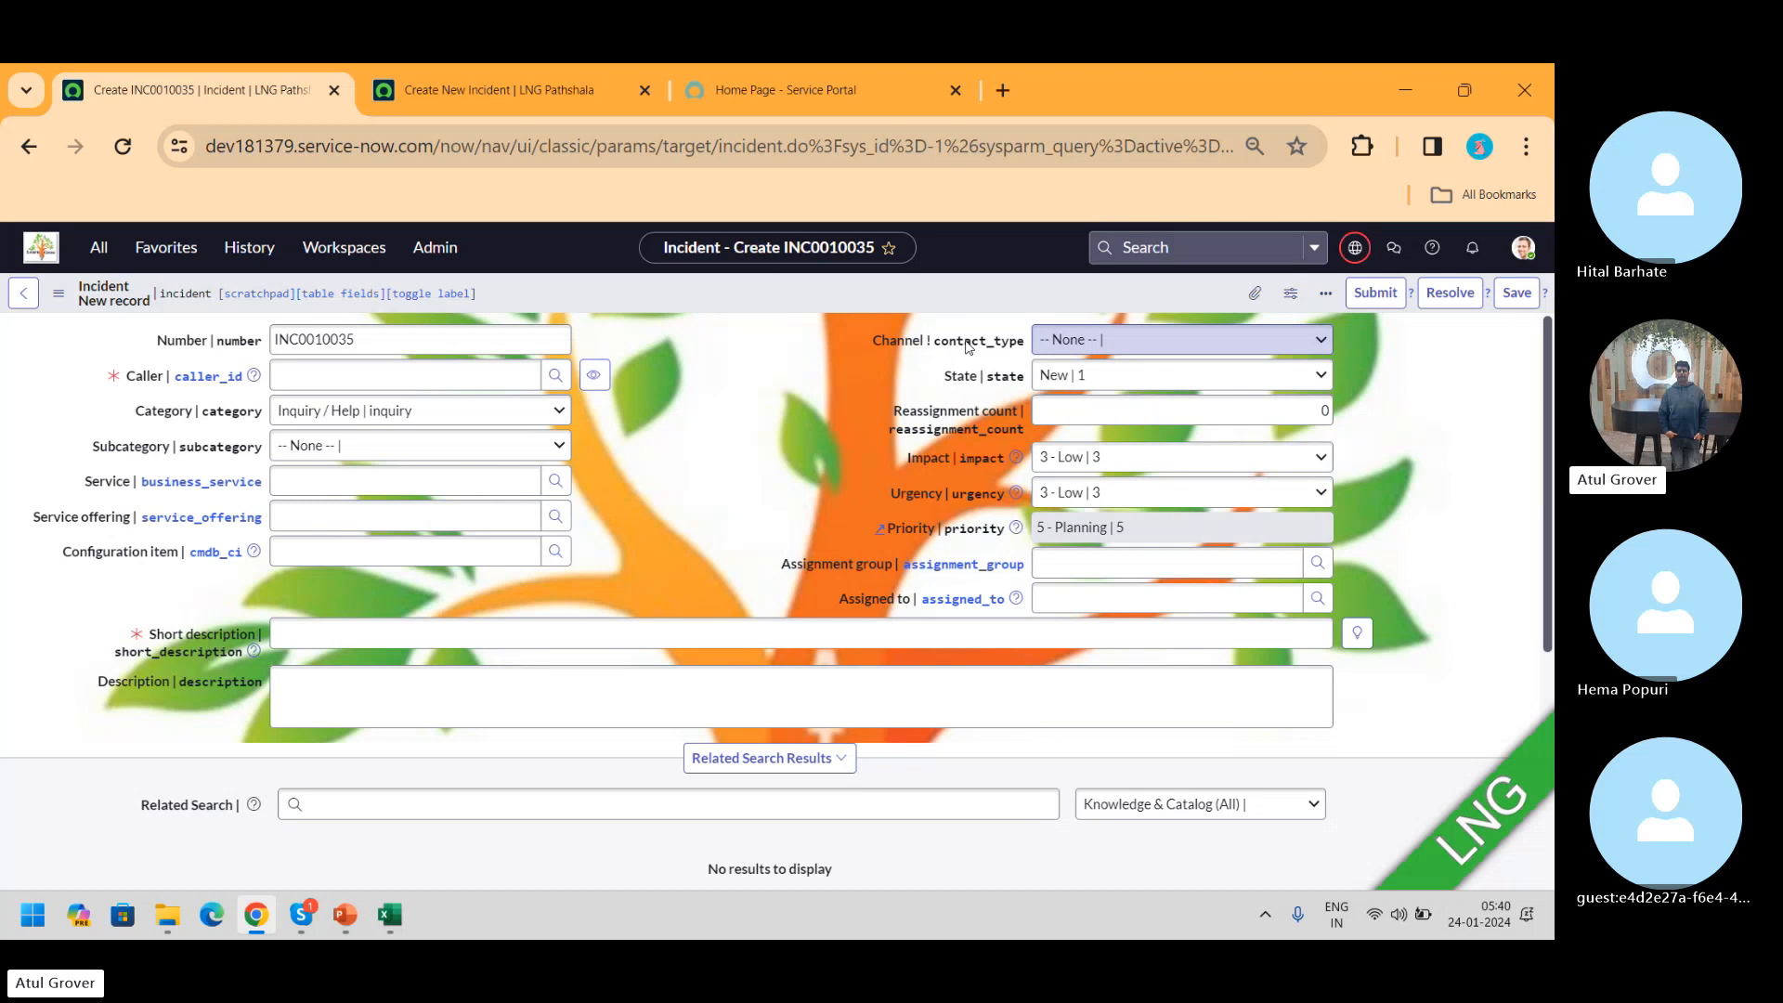
pyautogui.click(1140, 345)
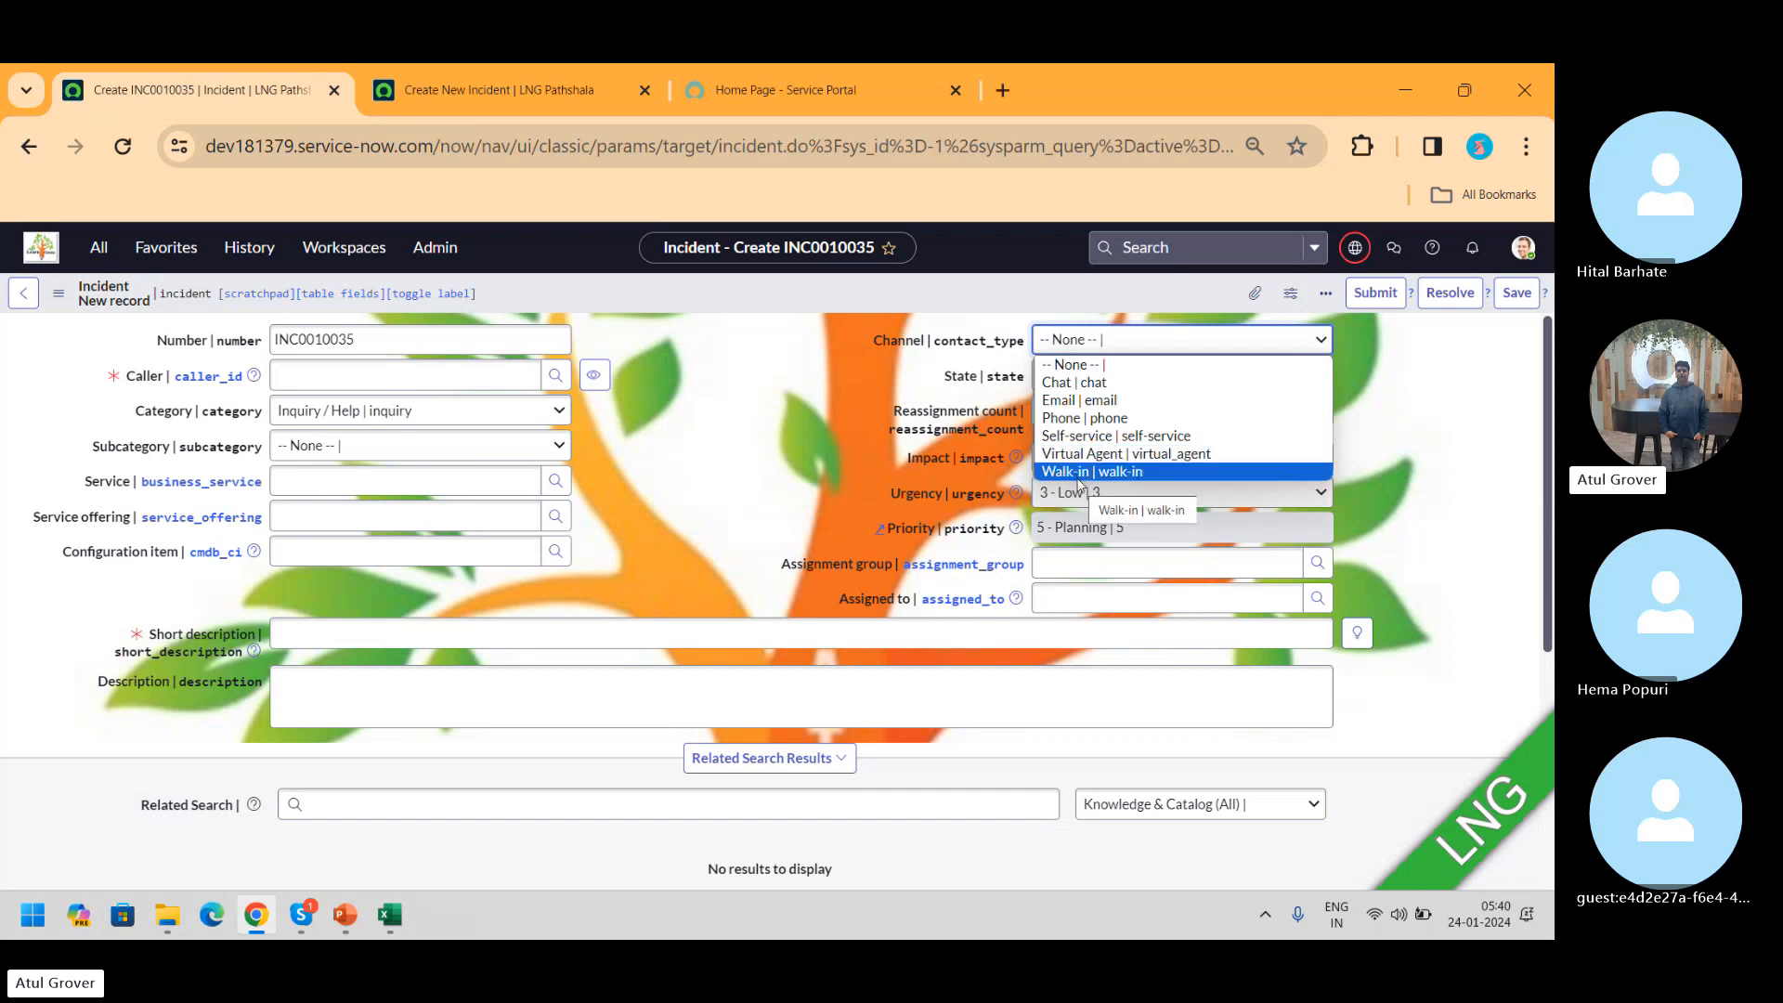
pyautogui.click(839, 384)
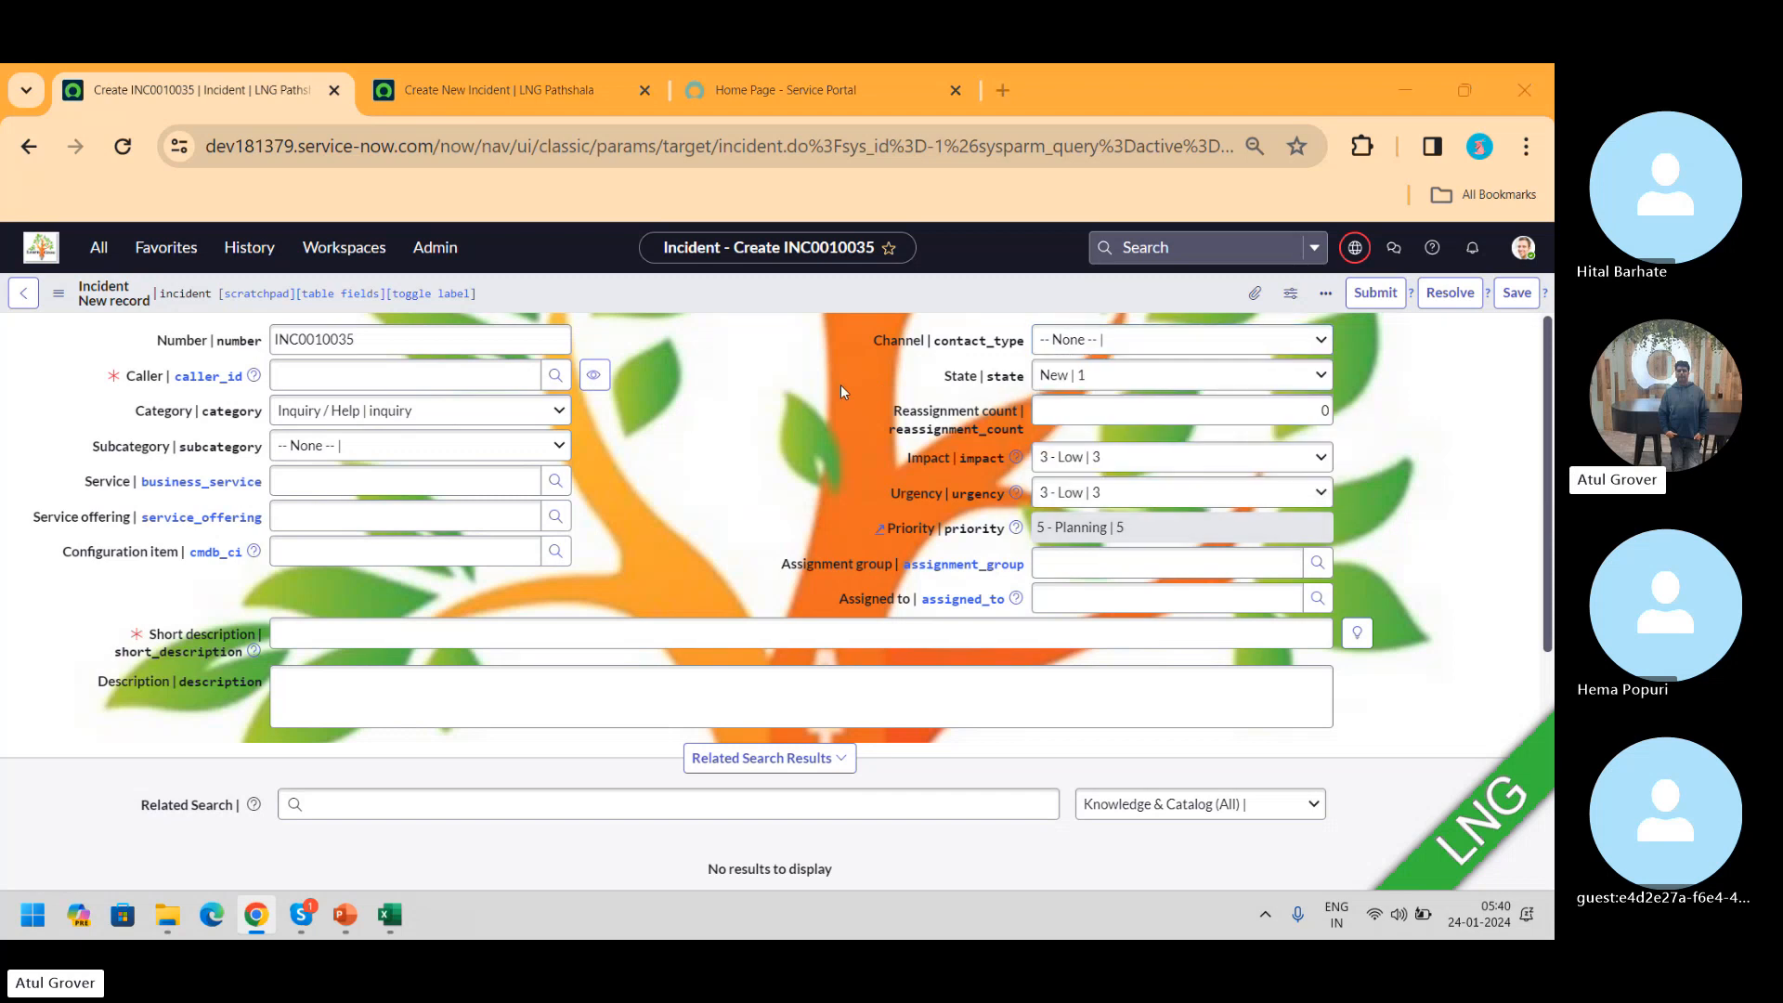
pyautogui.hotkey('alt', 'Tab')
pyautogui.hotkey('alt', 'Tab')
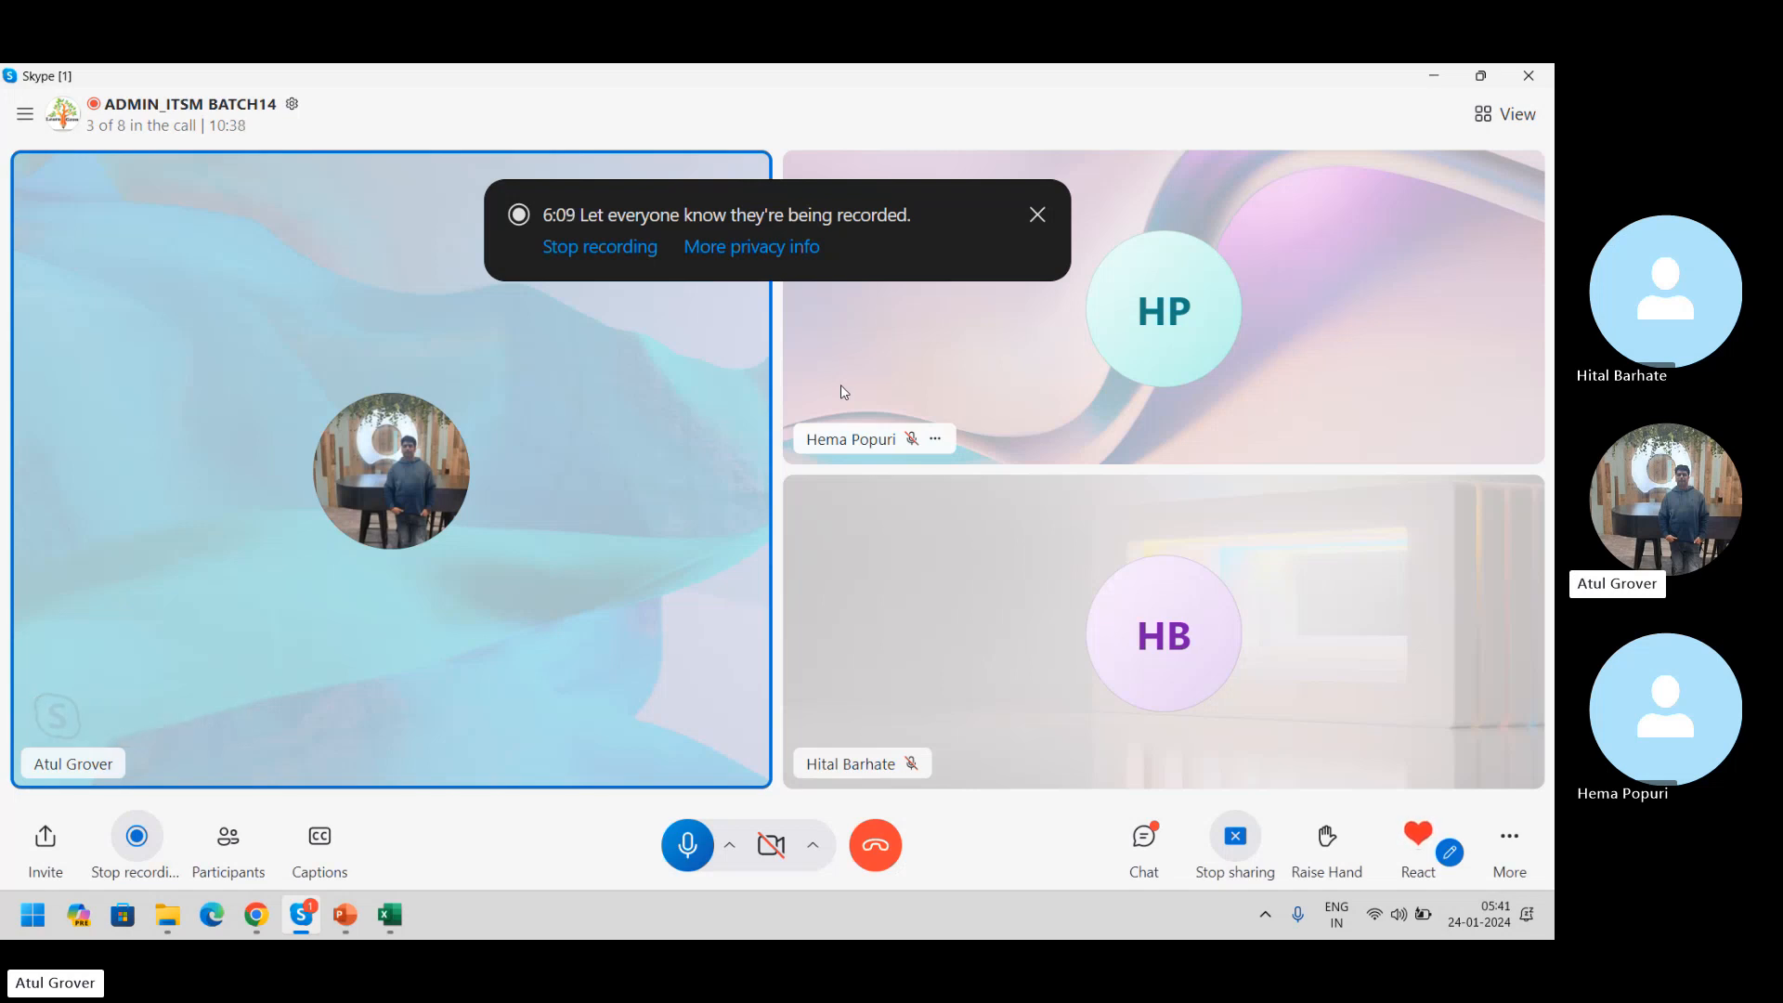
pyautogui.hotkey('alt', 'Tab')
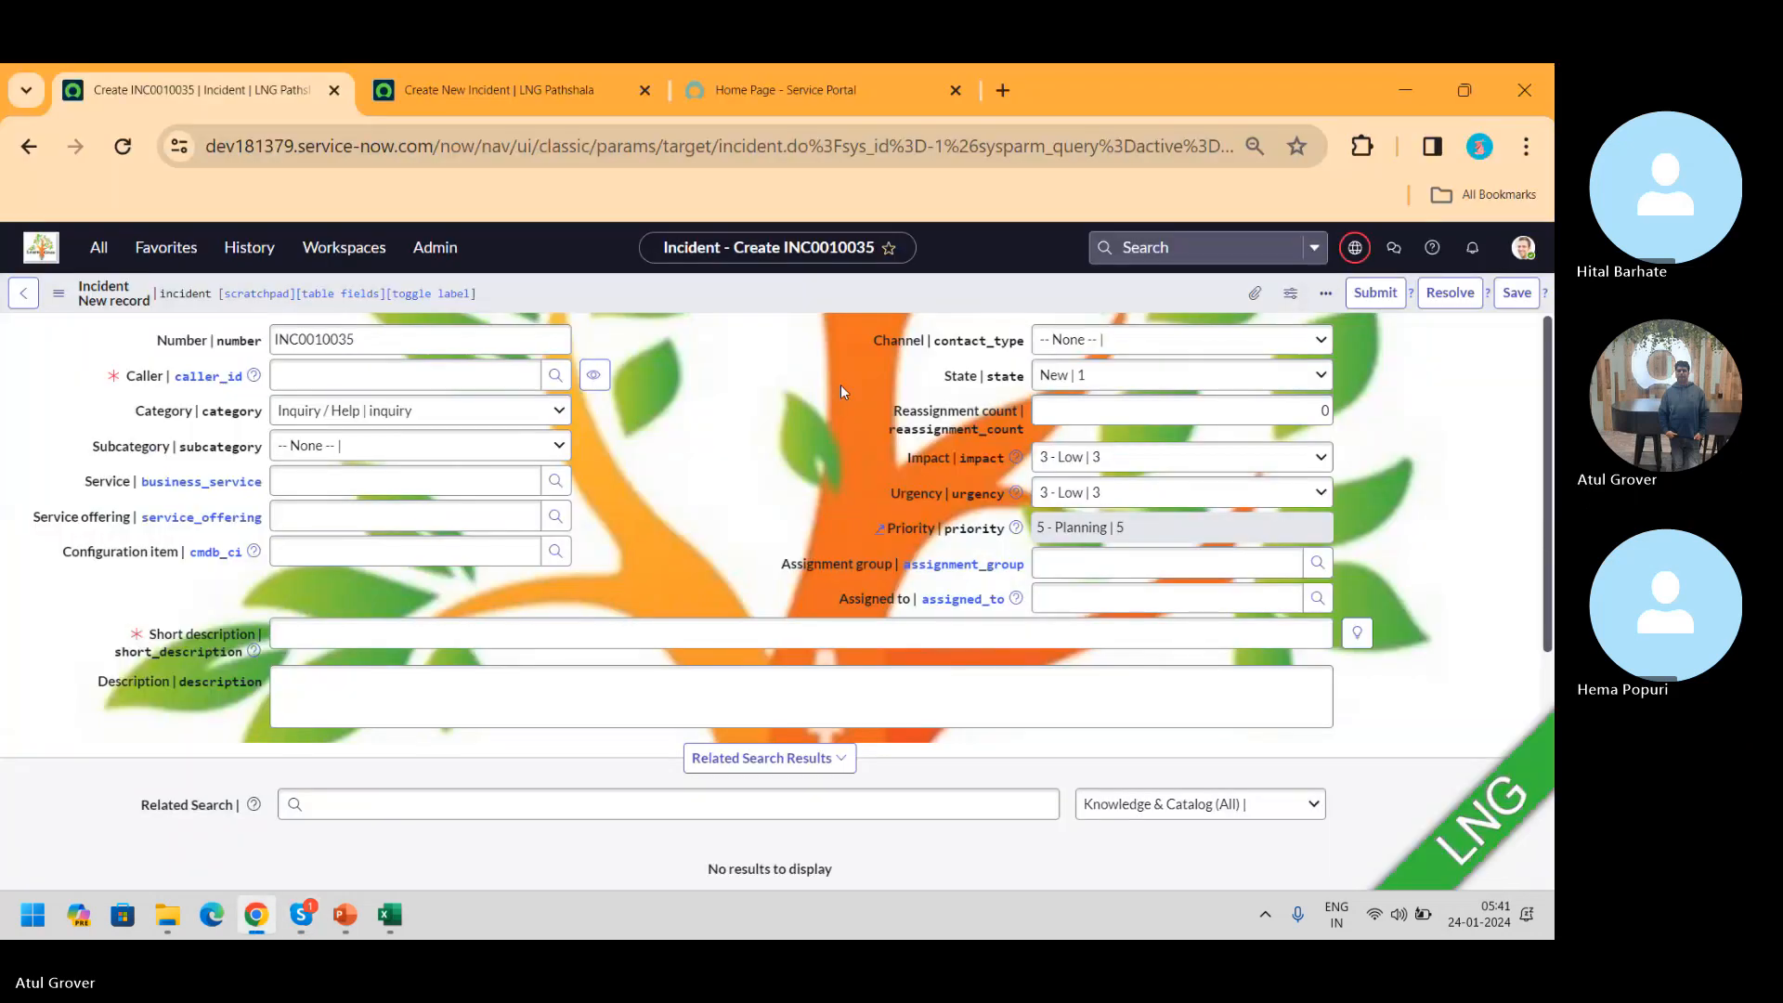
# - Review the available State options on the incident form without changing the selection
pyautogui.click(1060, 382)
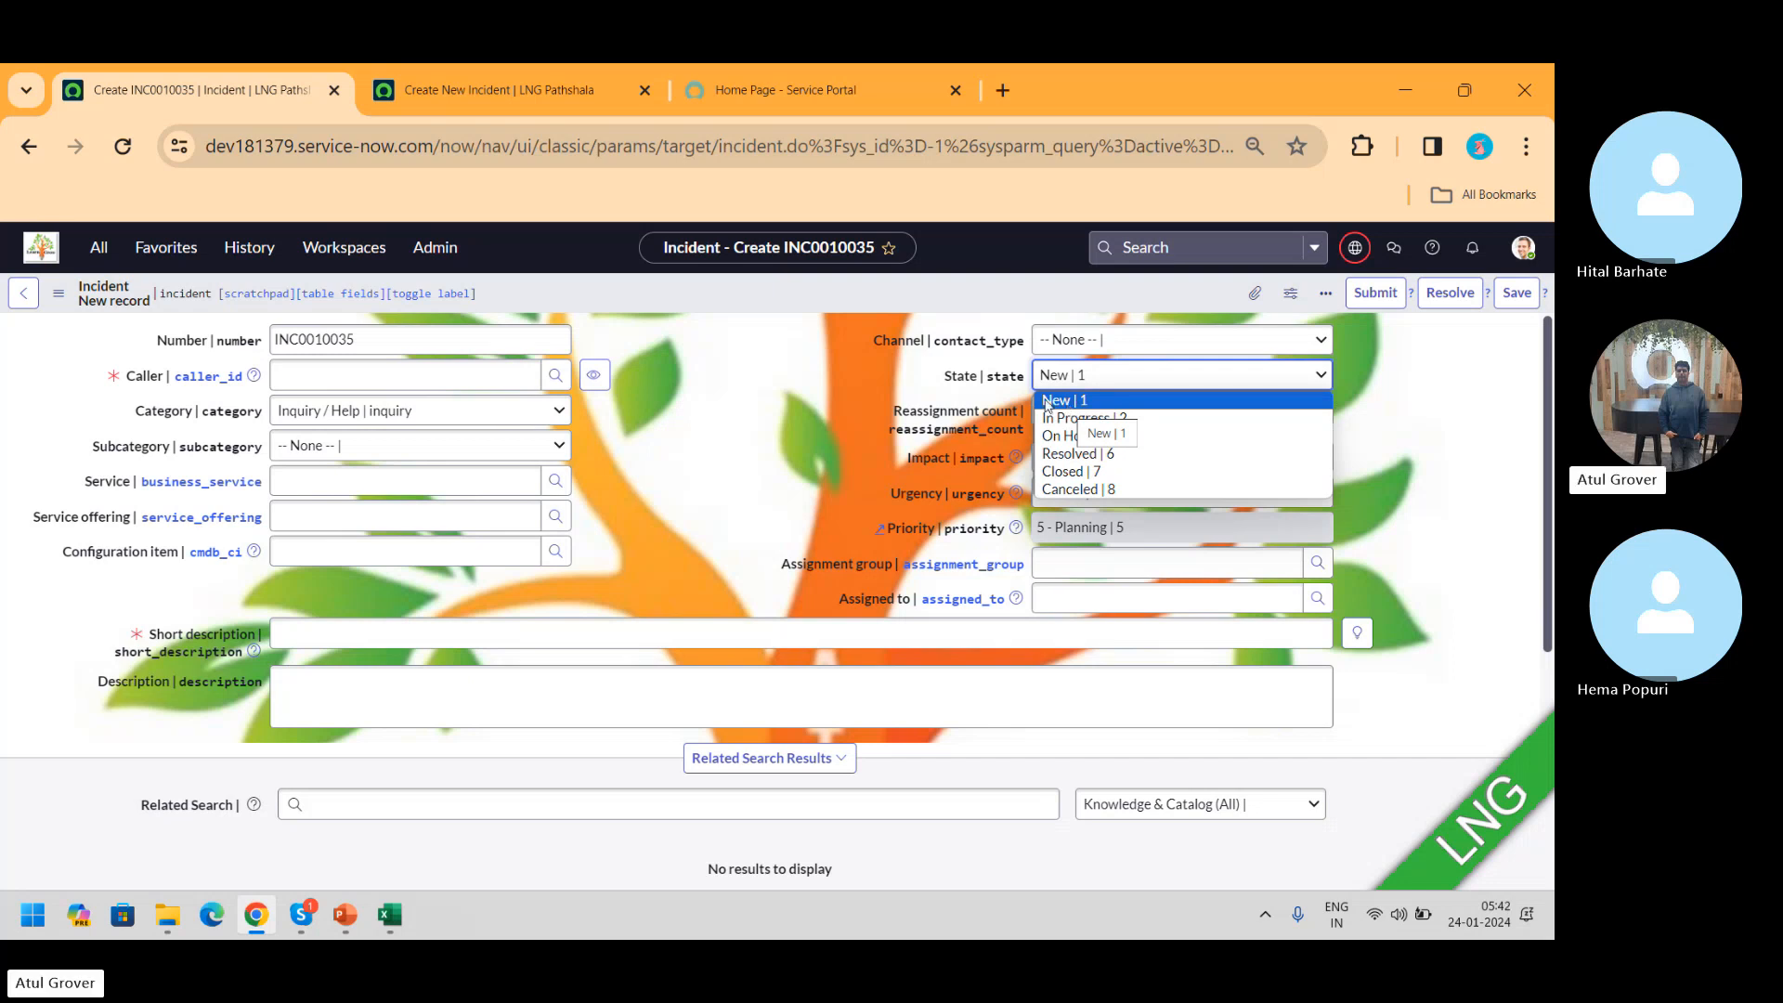
pyautogui.click(873, 382)
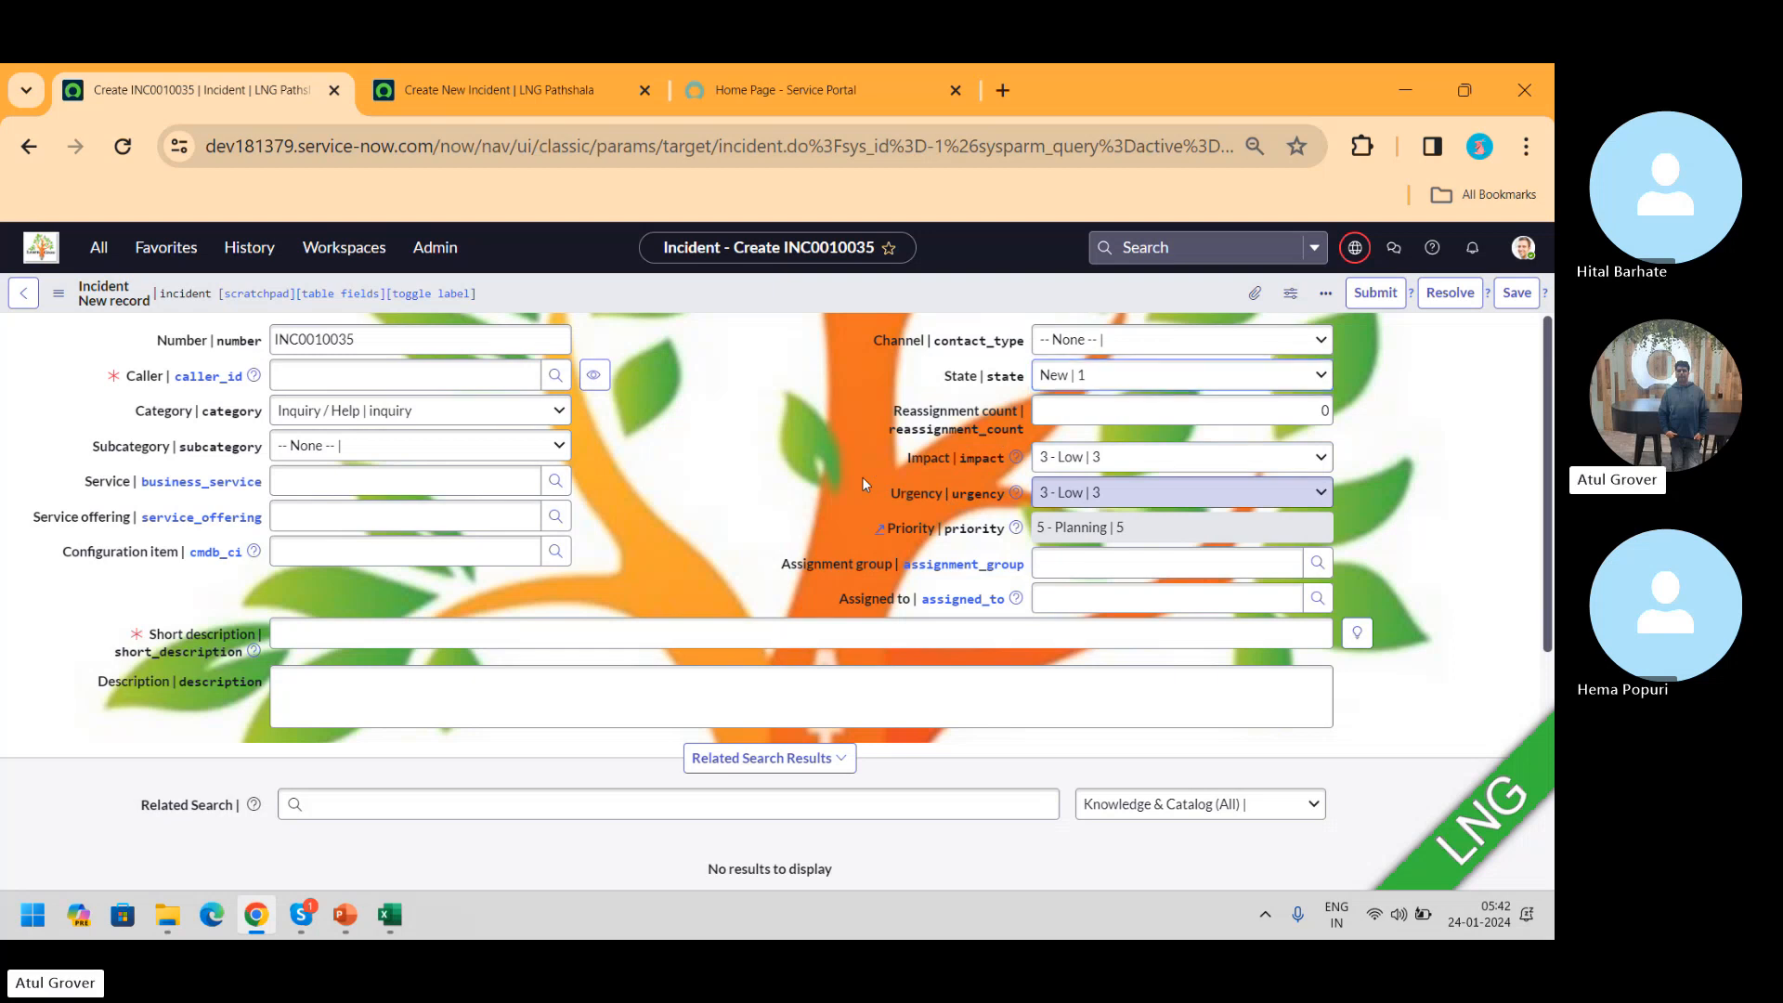
pyautogui.hotkey('alt', 'Tab')
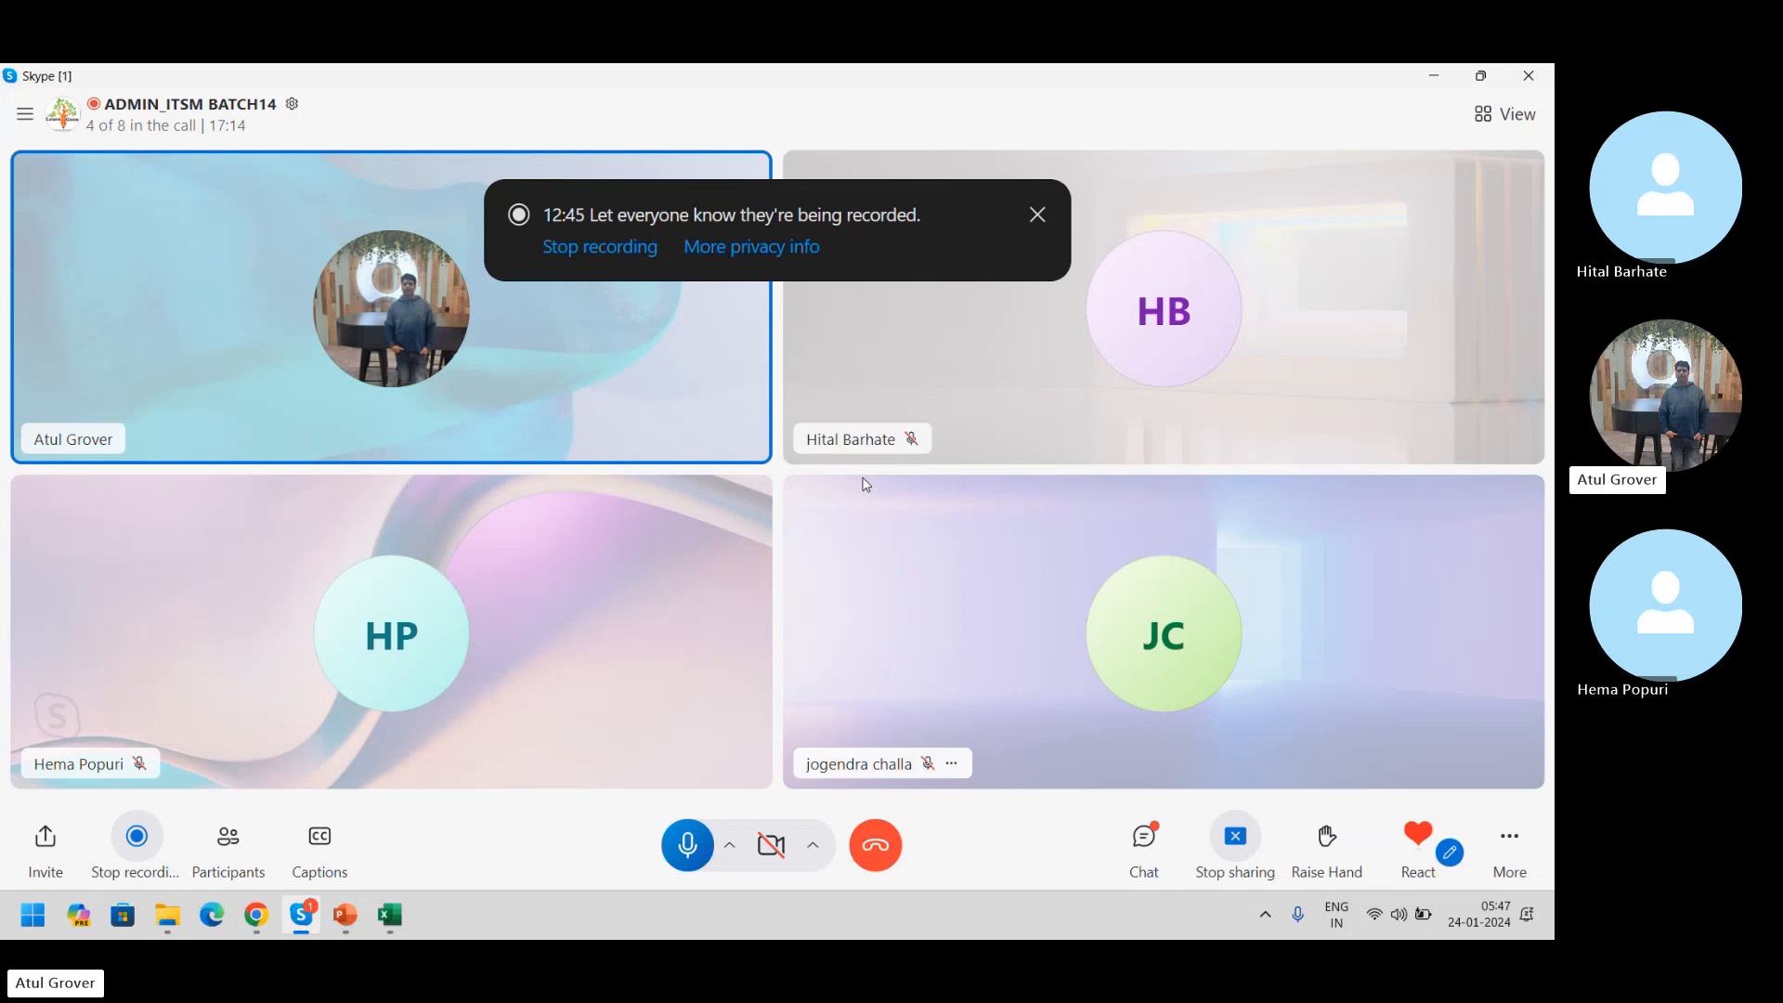
pyautogui.hotkey('alt', 'Tab')
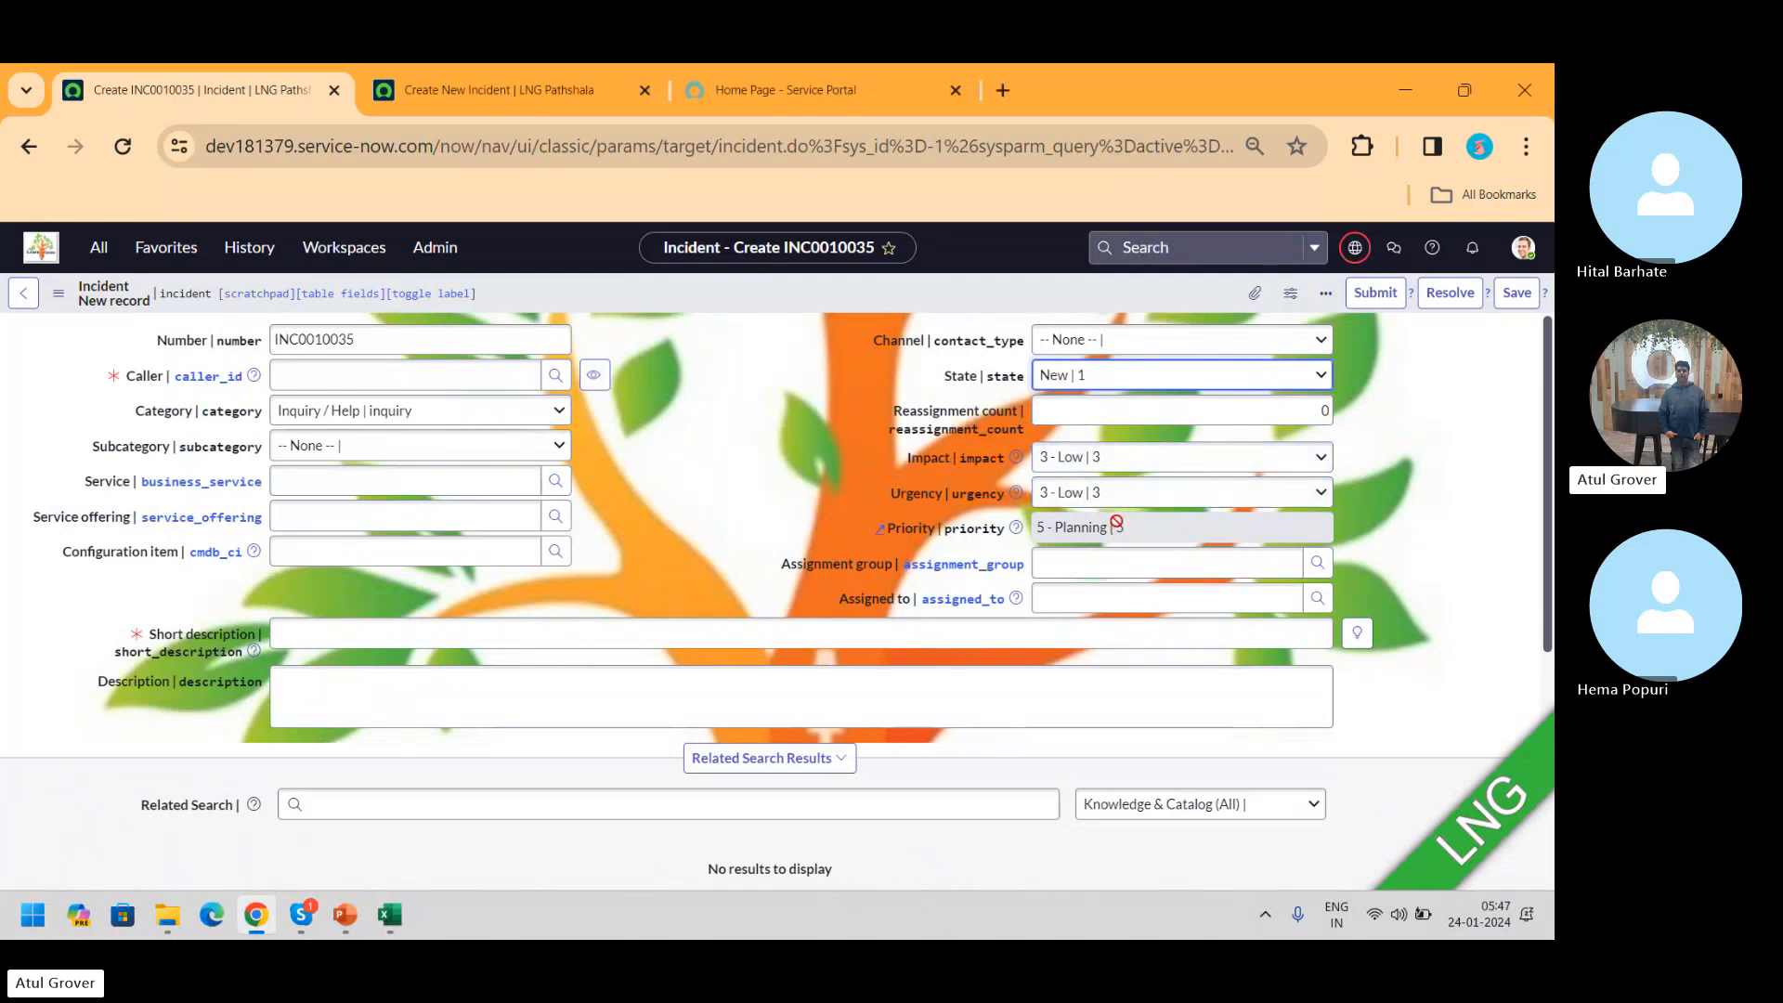
# - Set the incident's Impact to 1 - High and its Urgency to 2 - Medium to see how Priority is calculated
pyautogui.click(1123, 459)
pyautogui.click(1098, 483)
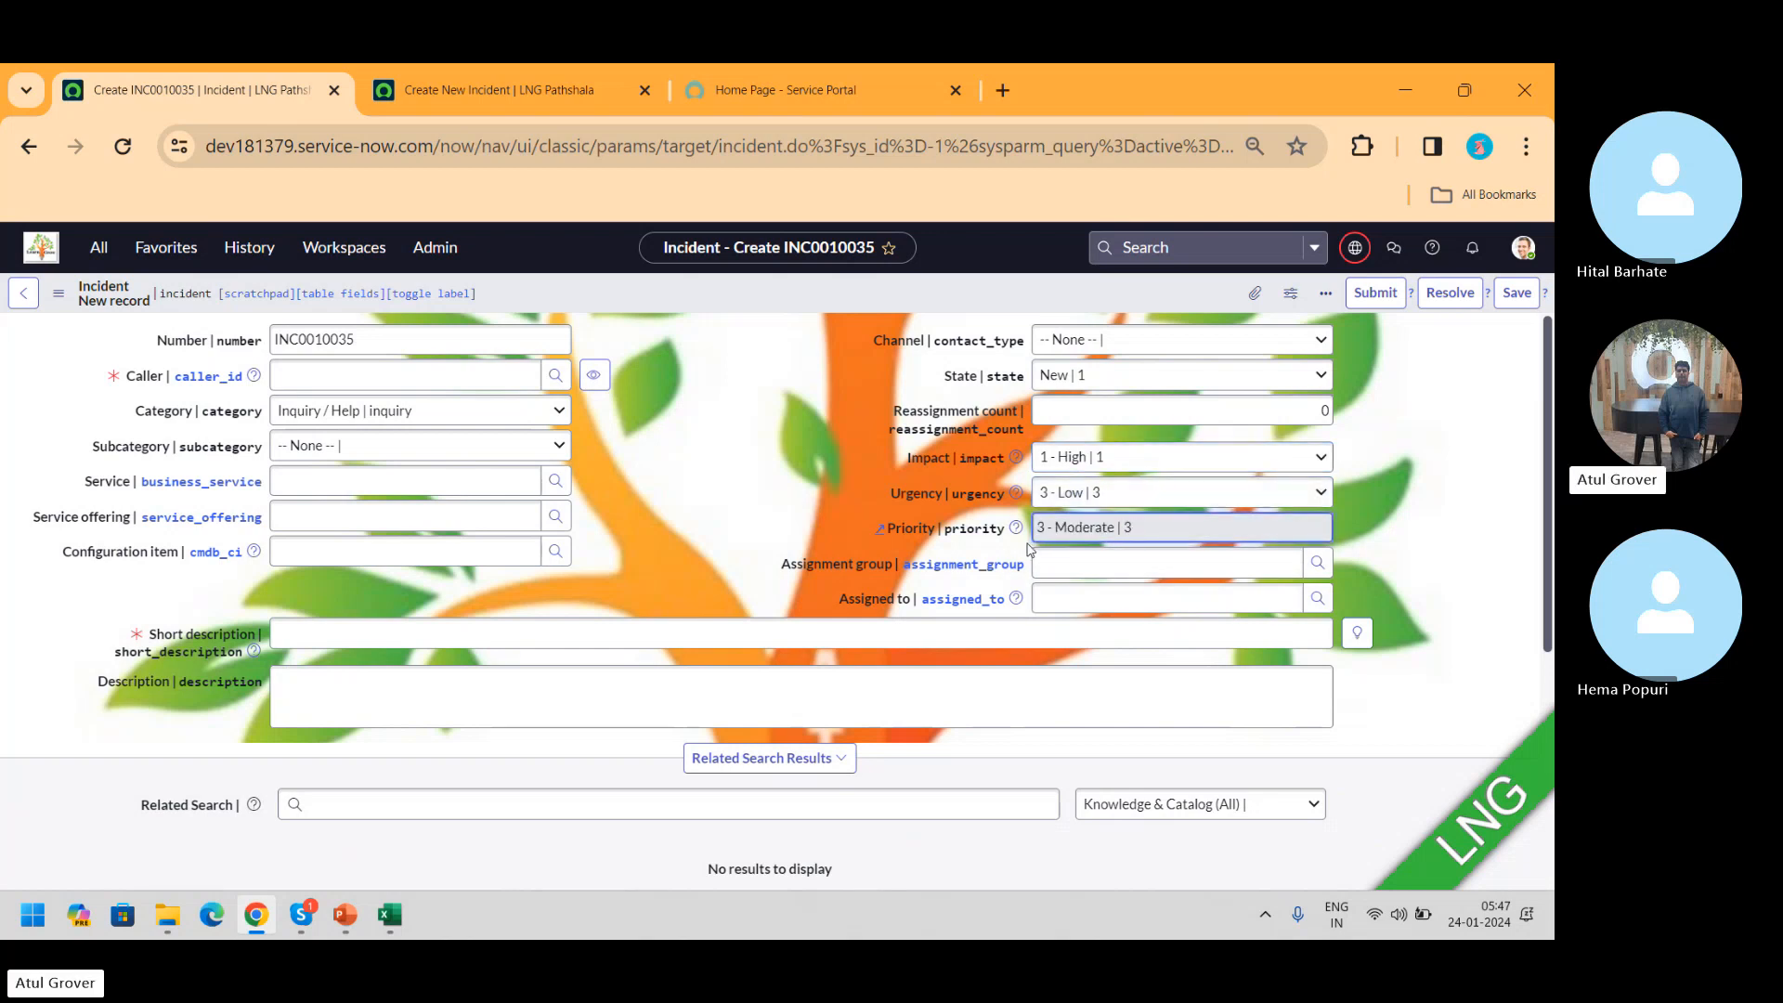
pyautogui.click(1075, 493)
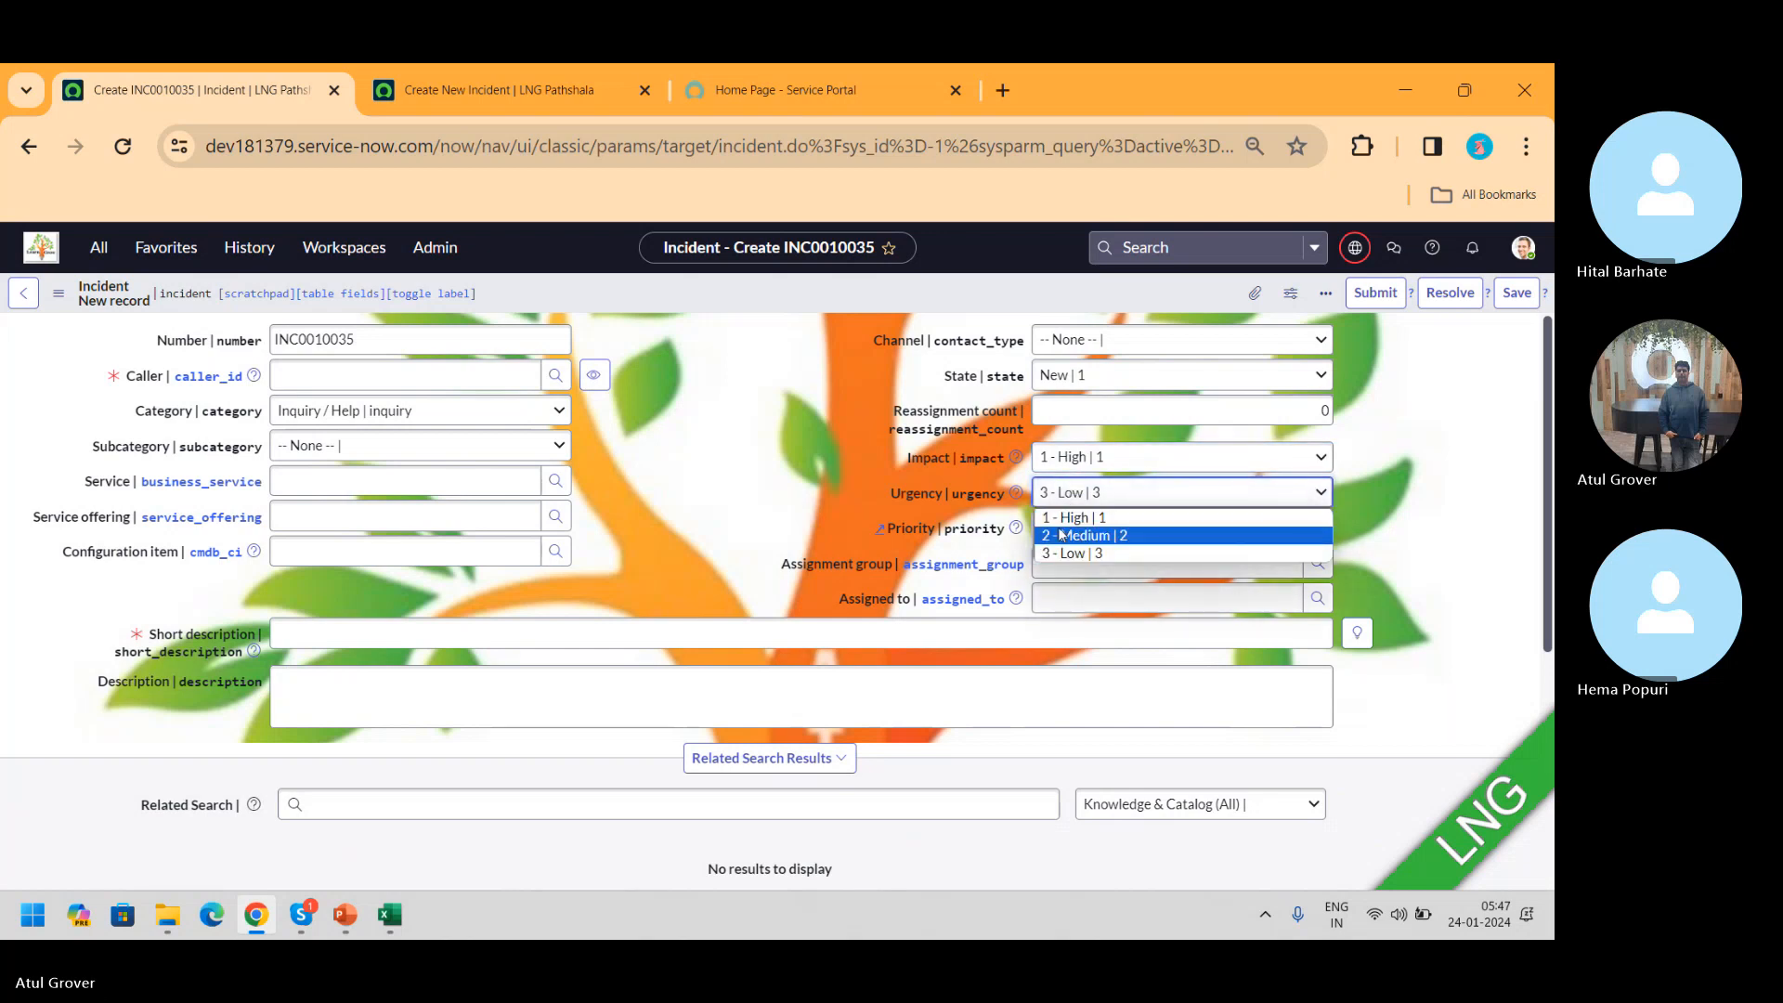
pyautogui.click(1131, 535)
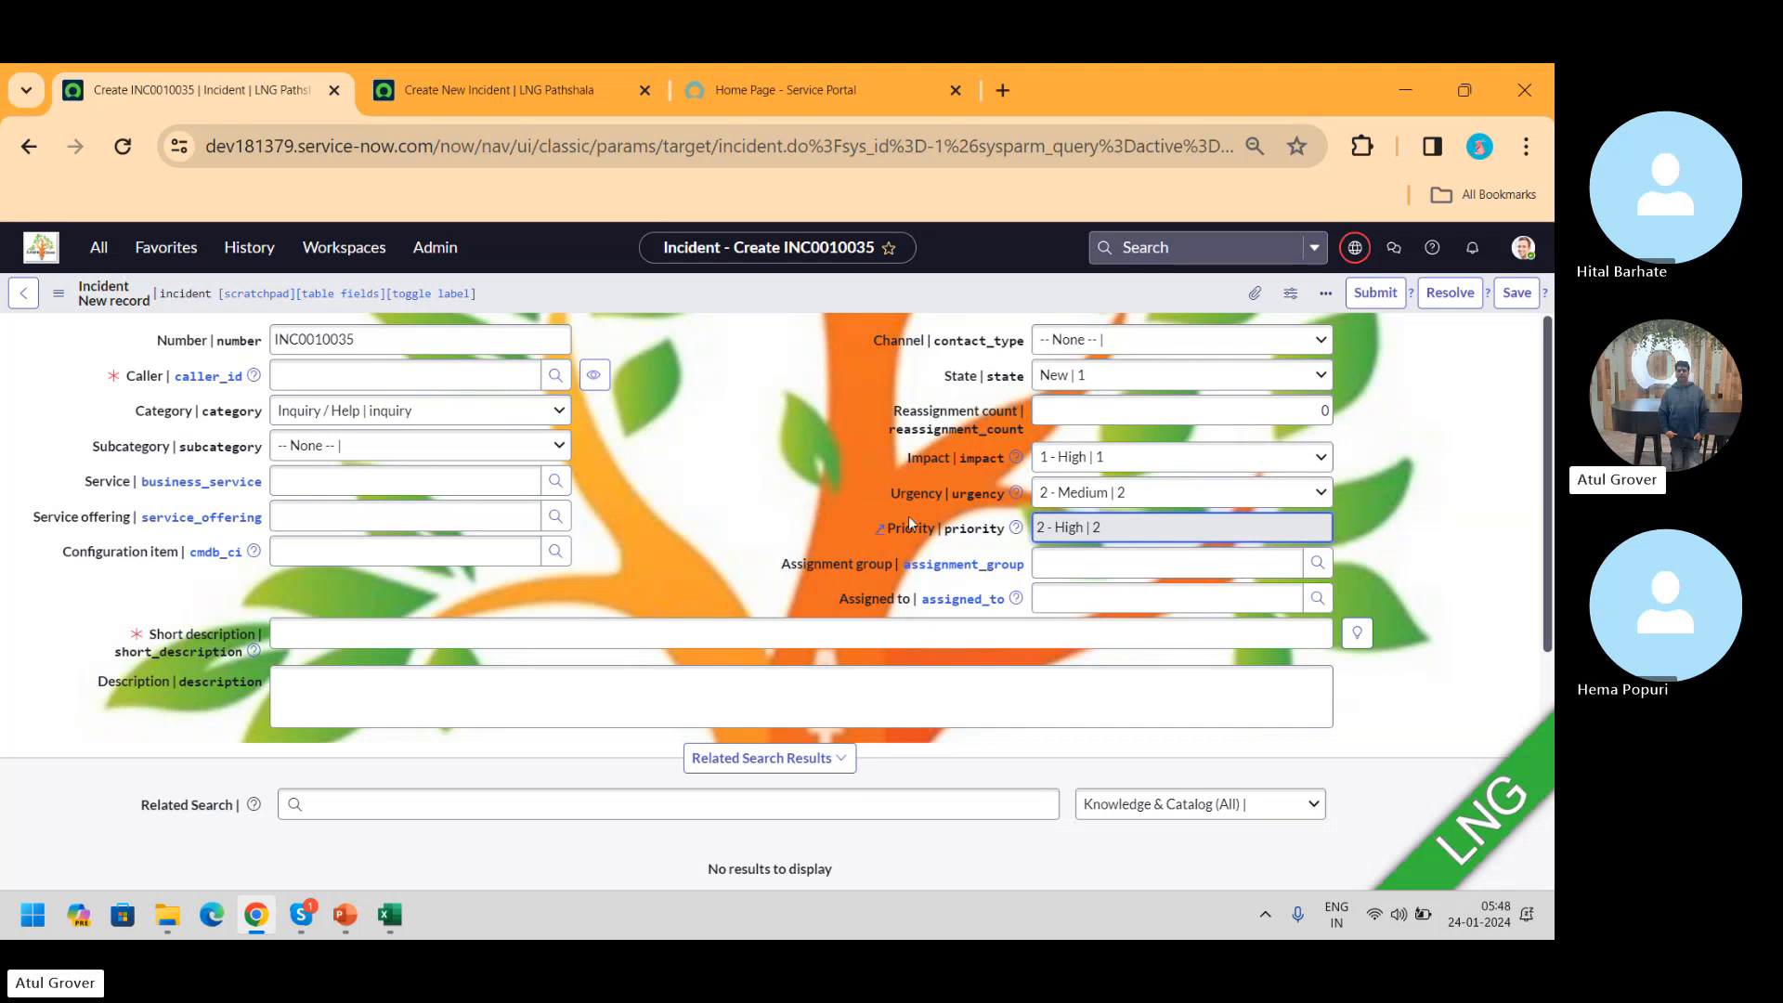
# - Look up the Priority Data lookup rules table in the documentation linked from the Priority field and return to the incident form
pyautogui.click(880, 537)
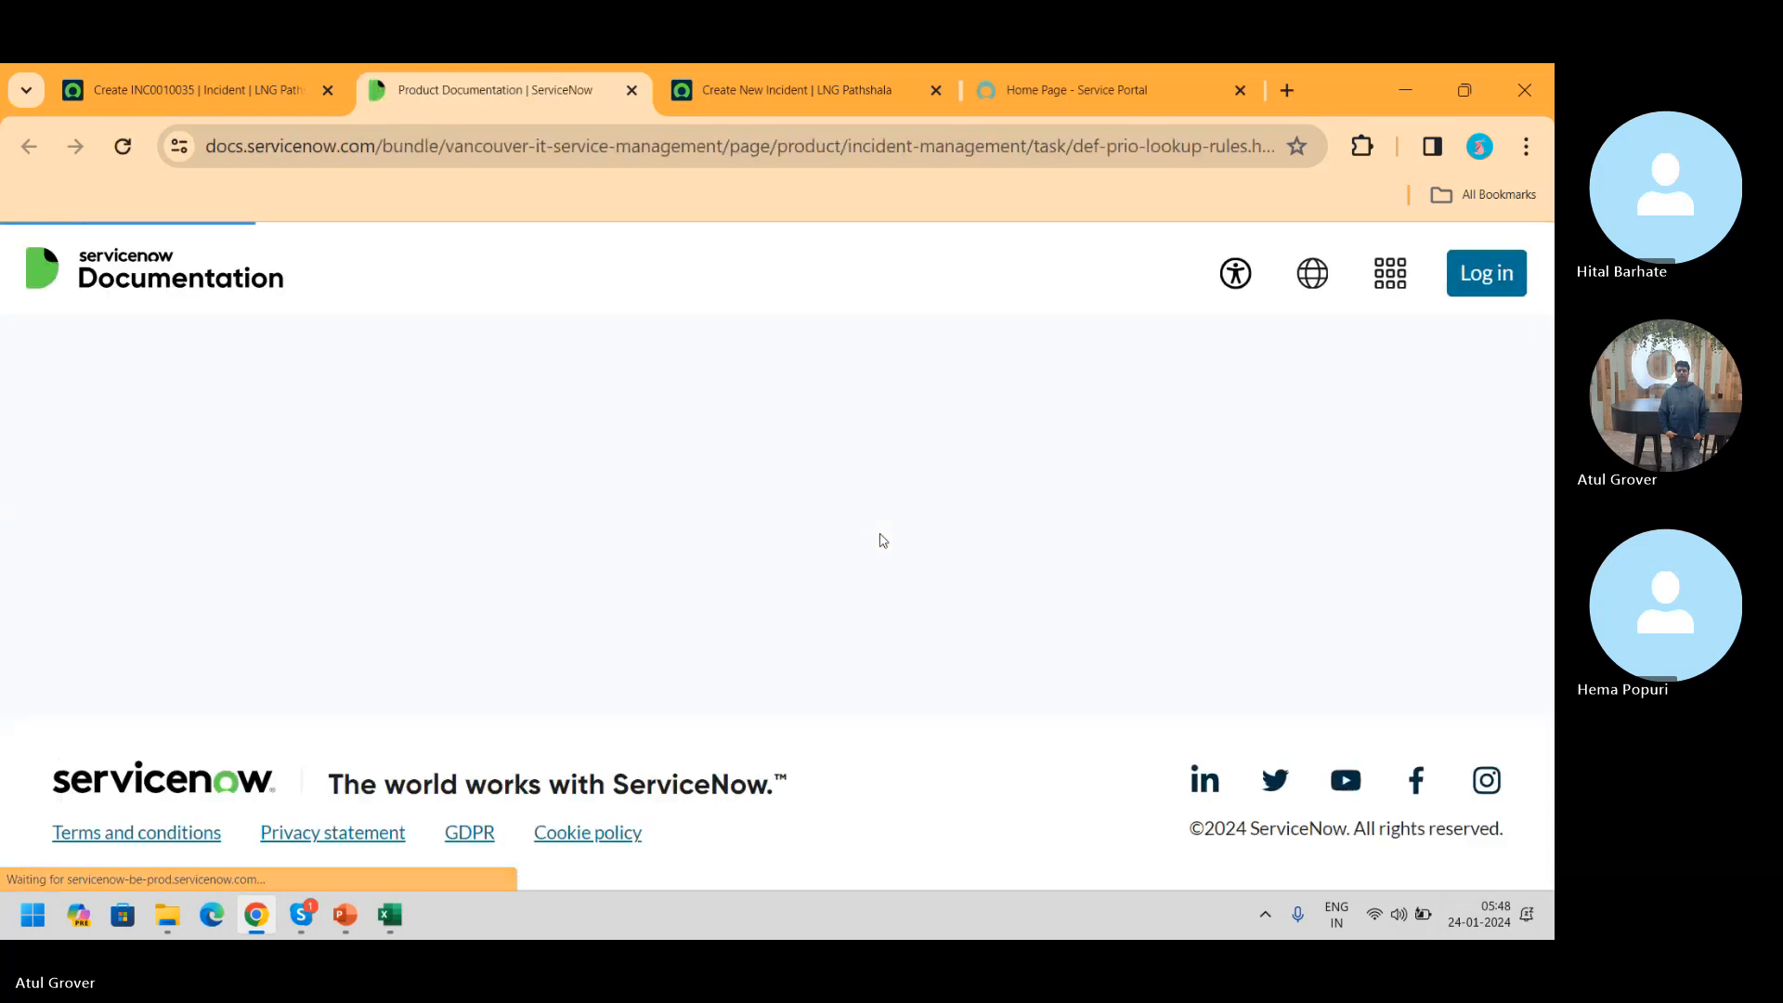
pyautogui.moveTo(1550, 321); pyautogui.dragTo(1541, 673)
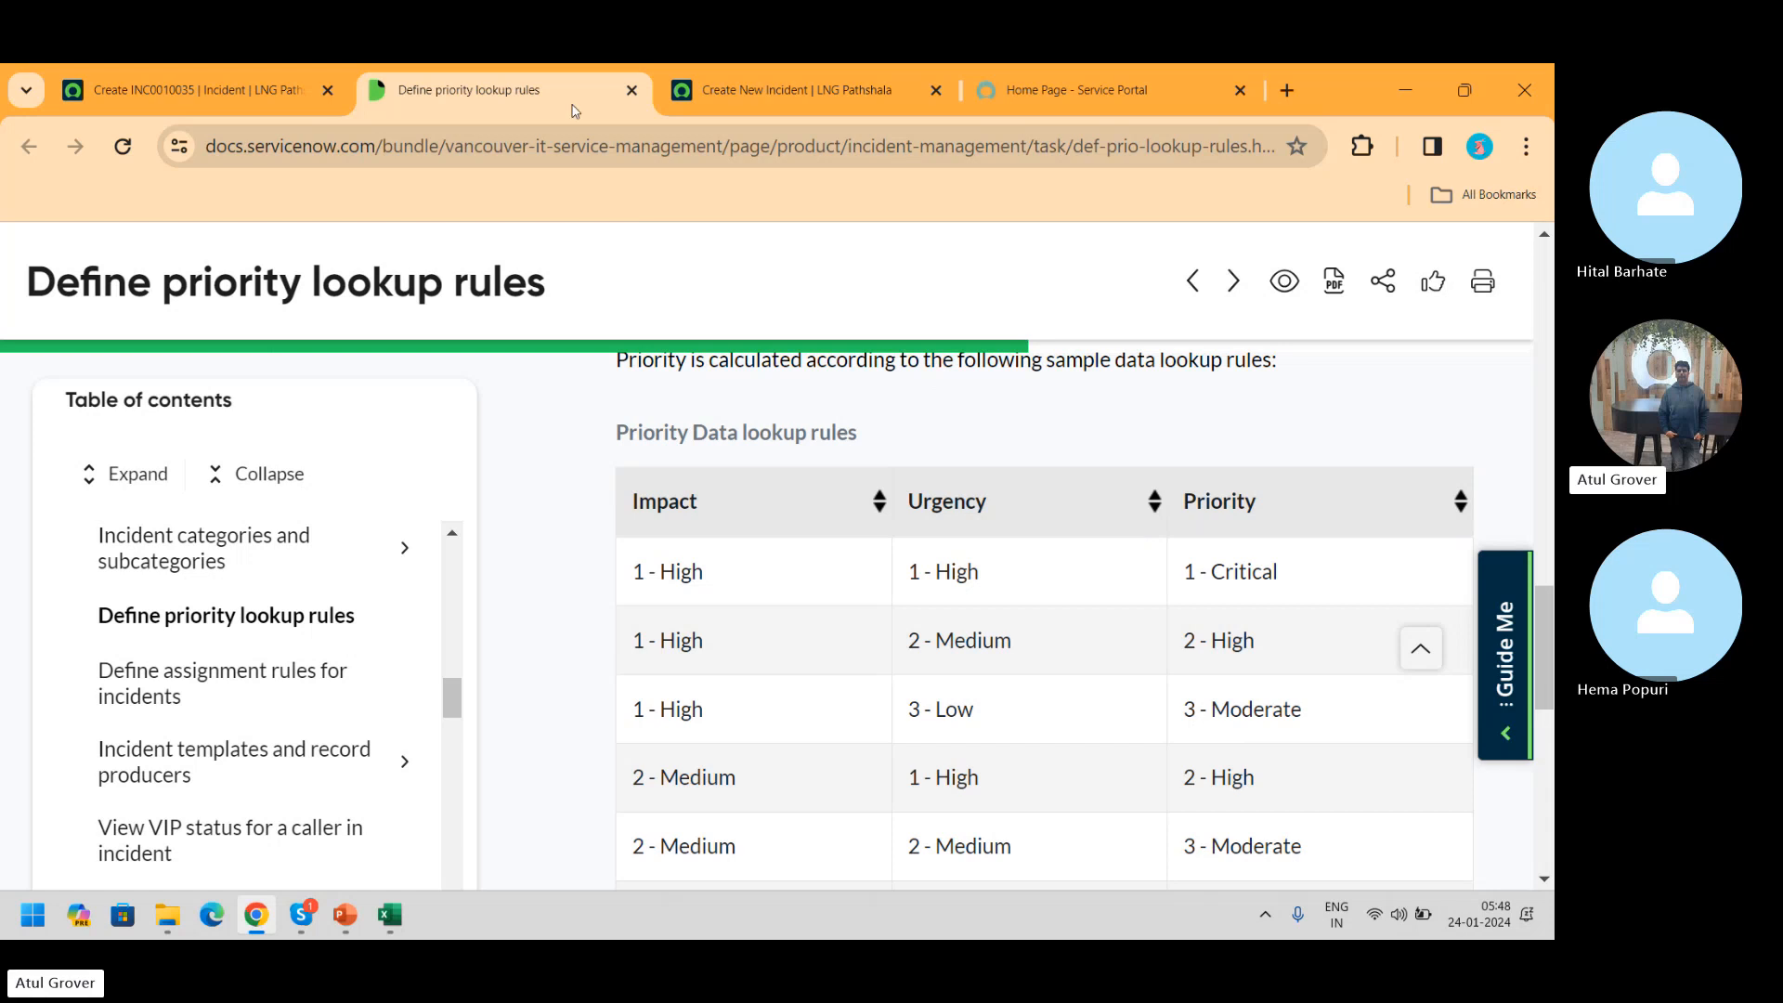
pyautogui.click(220, 74)
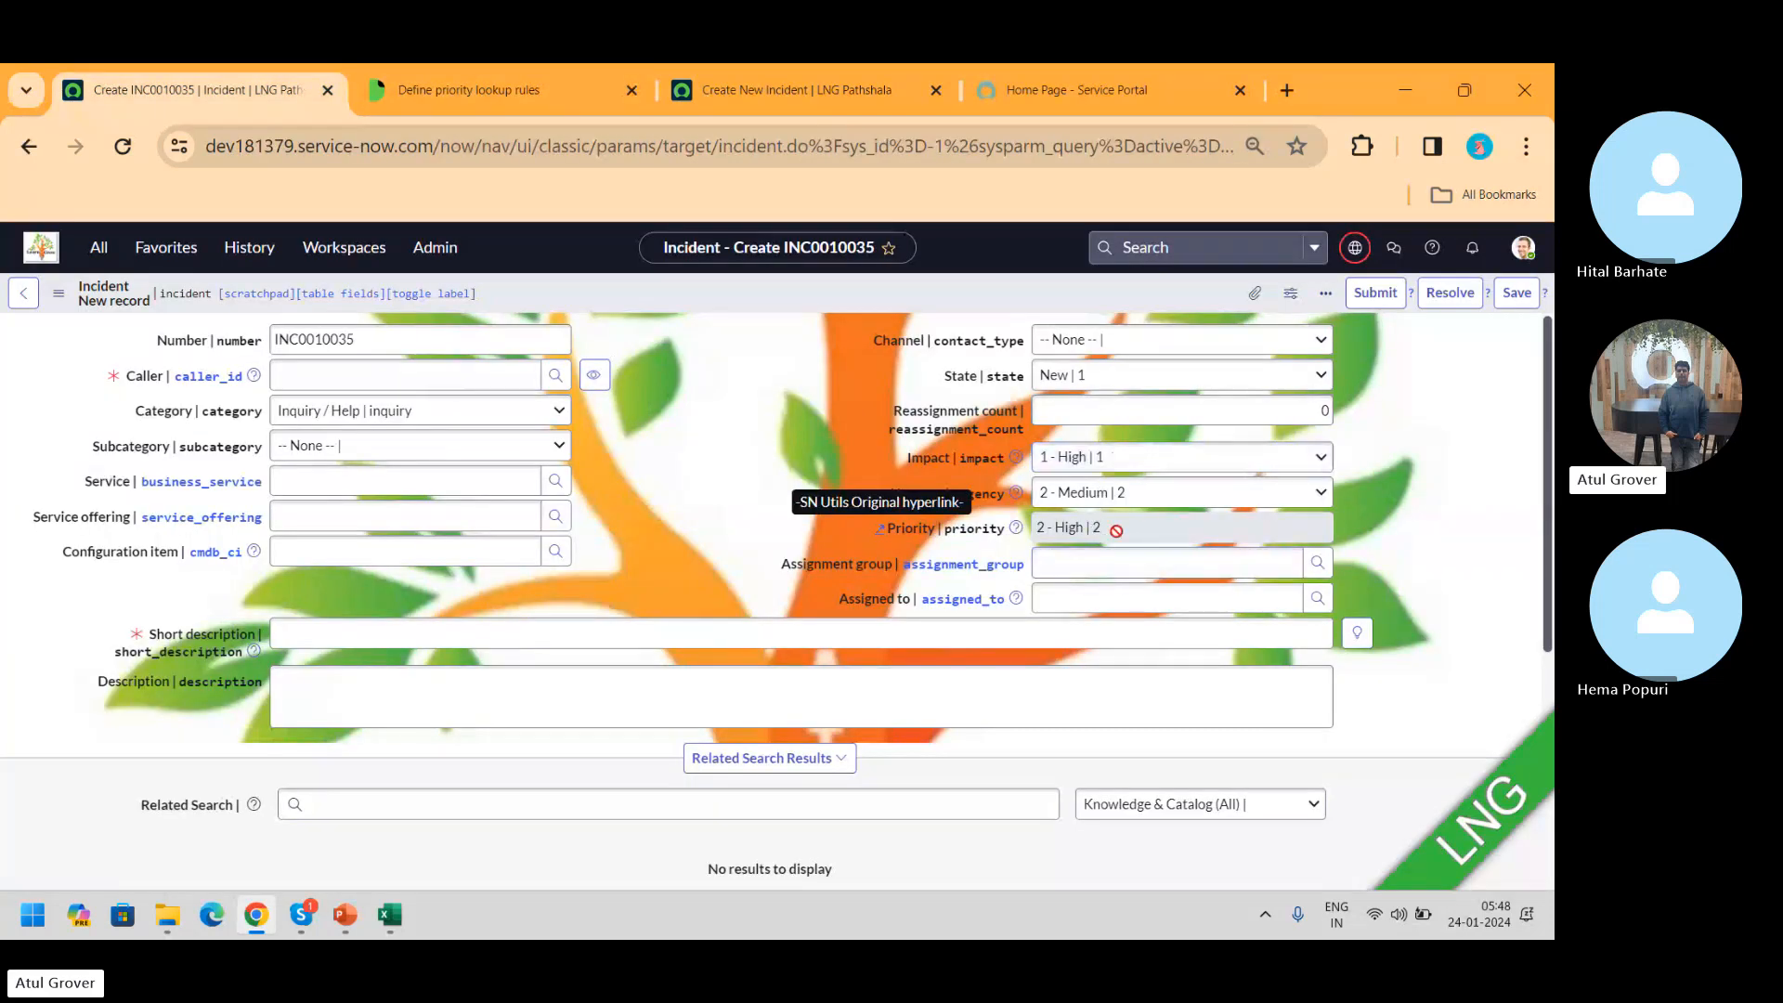
# - Set the incident's Impact to 2 - Medium and its Urgency to 3 - Low
pyautogui.click(1098, 457)
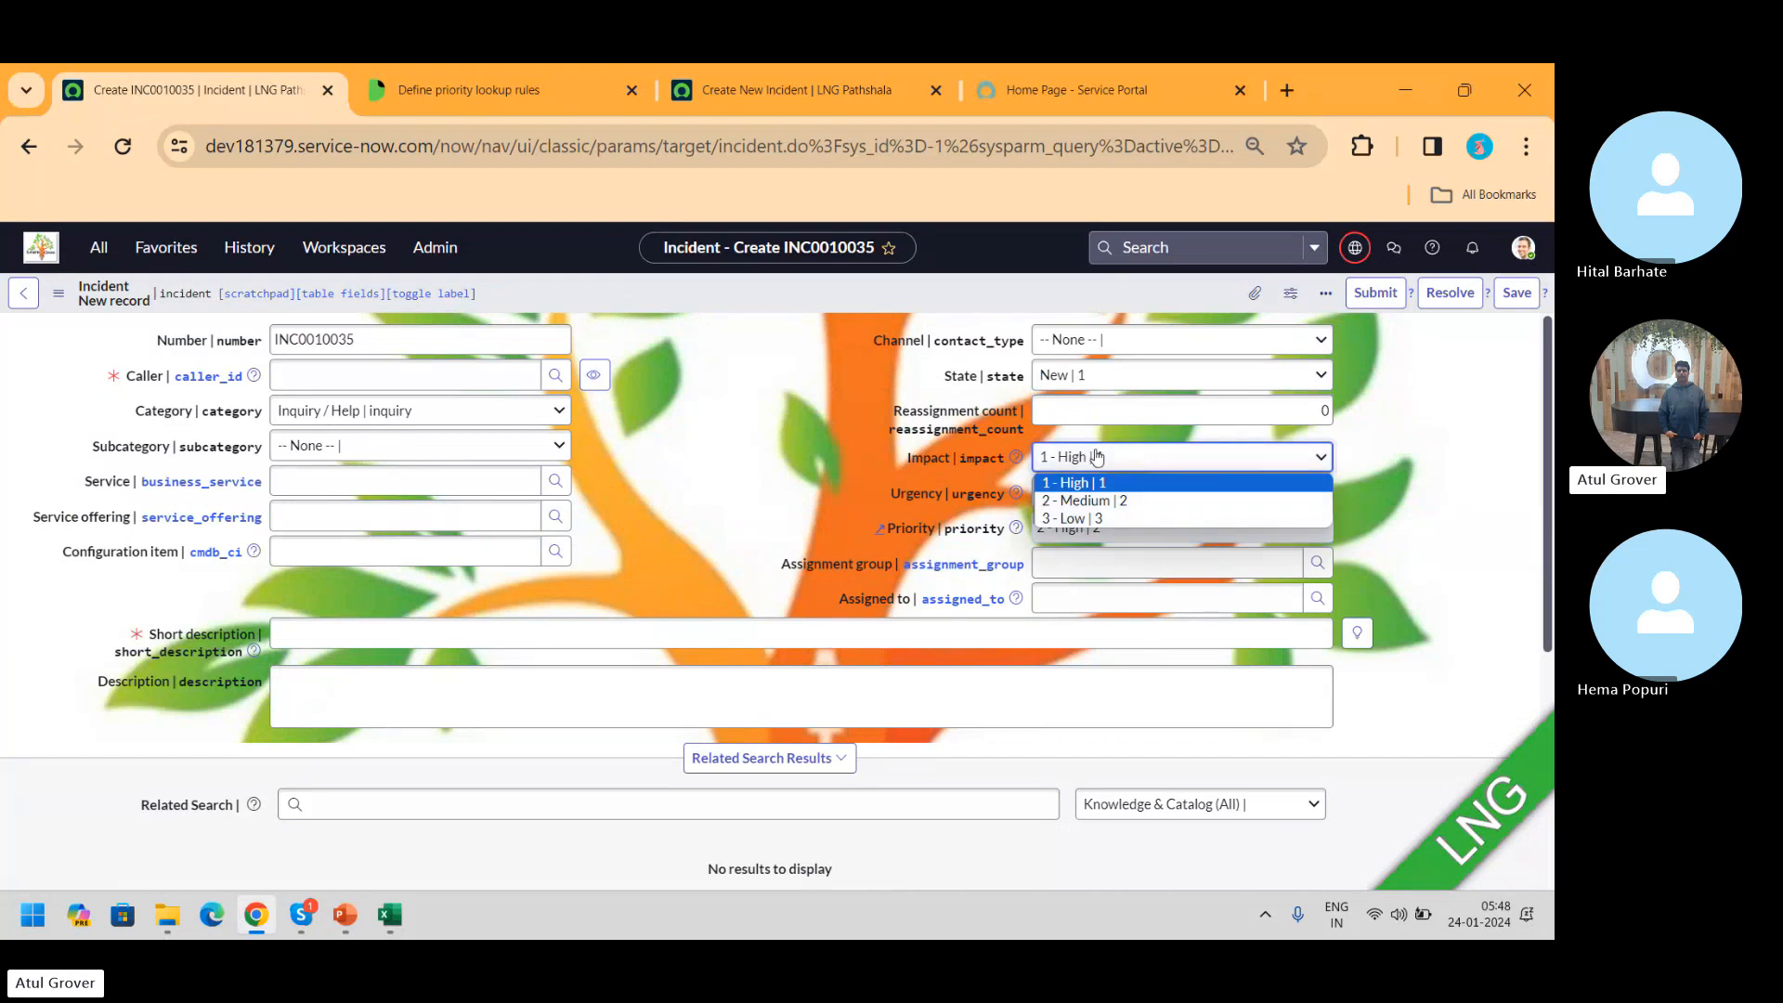
pyautogui.click(1082, 502)
pyautogui.click(1082, 499)
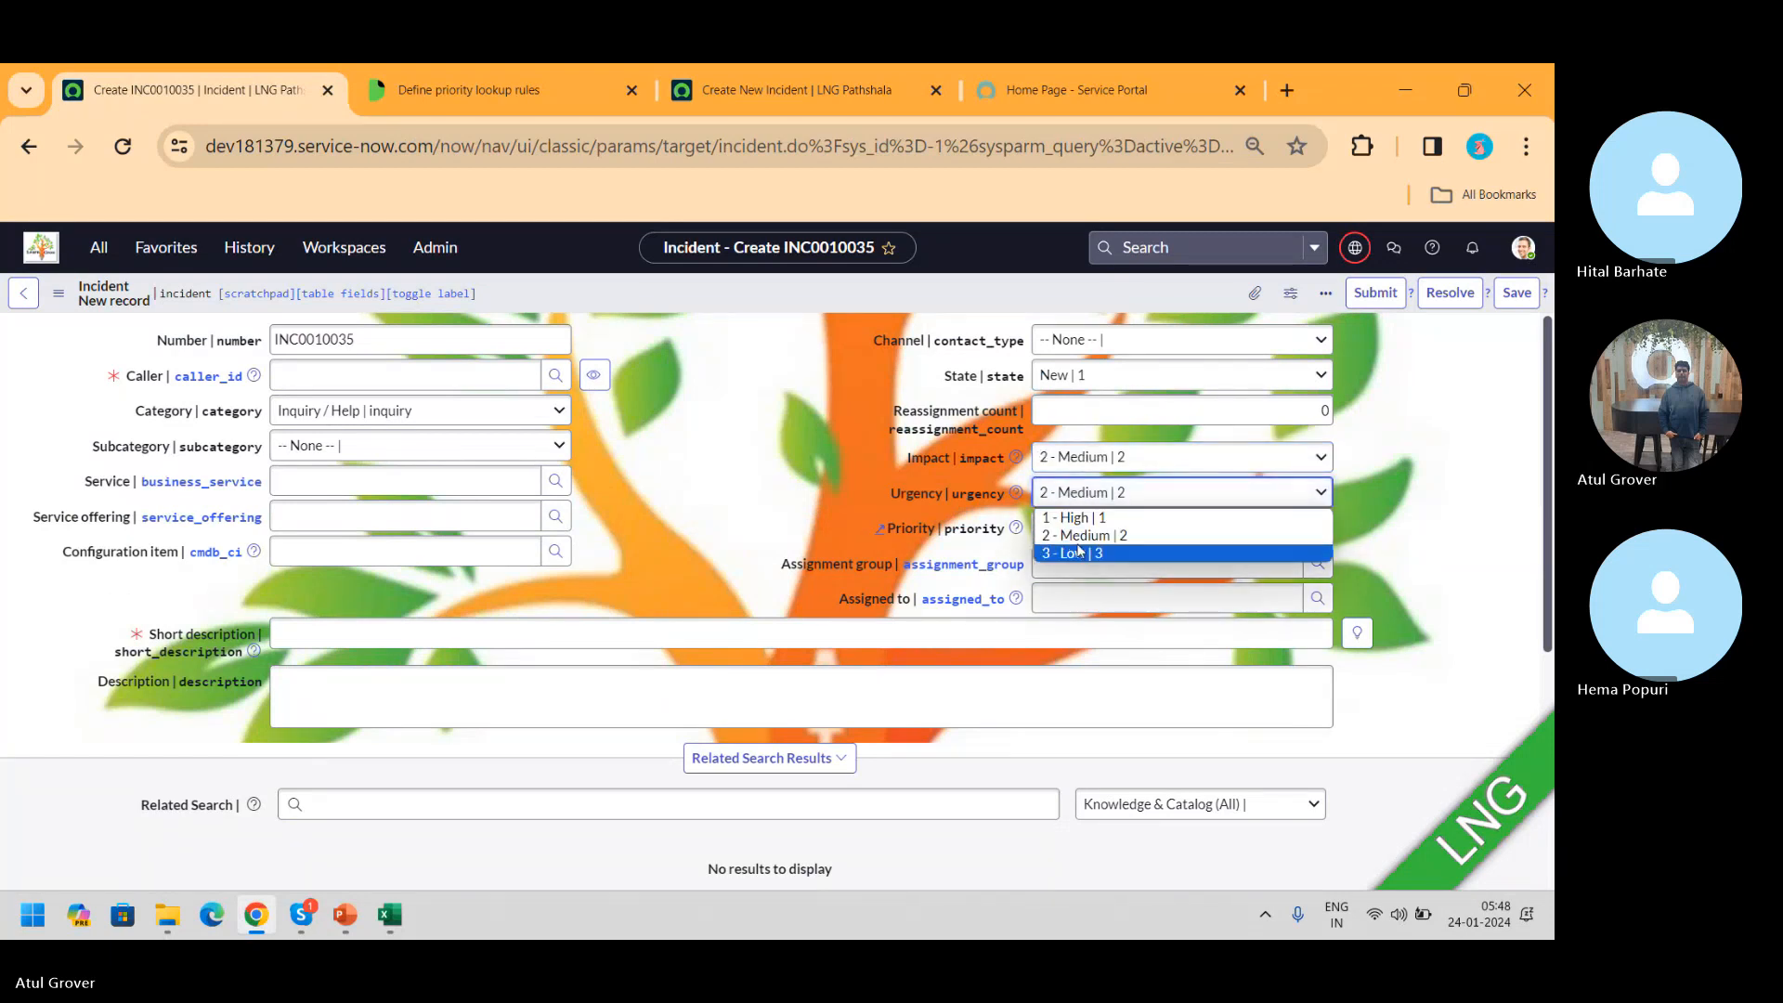
pyautogui.click(1080, 550)
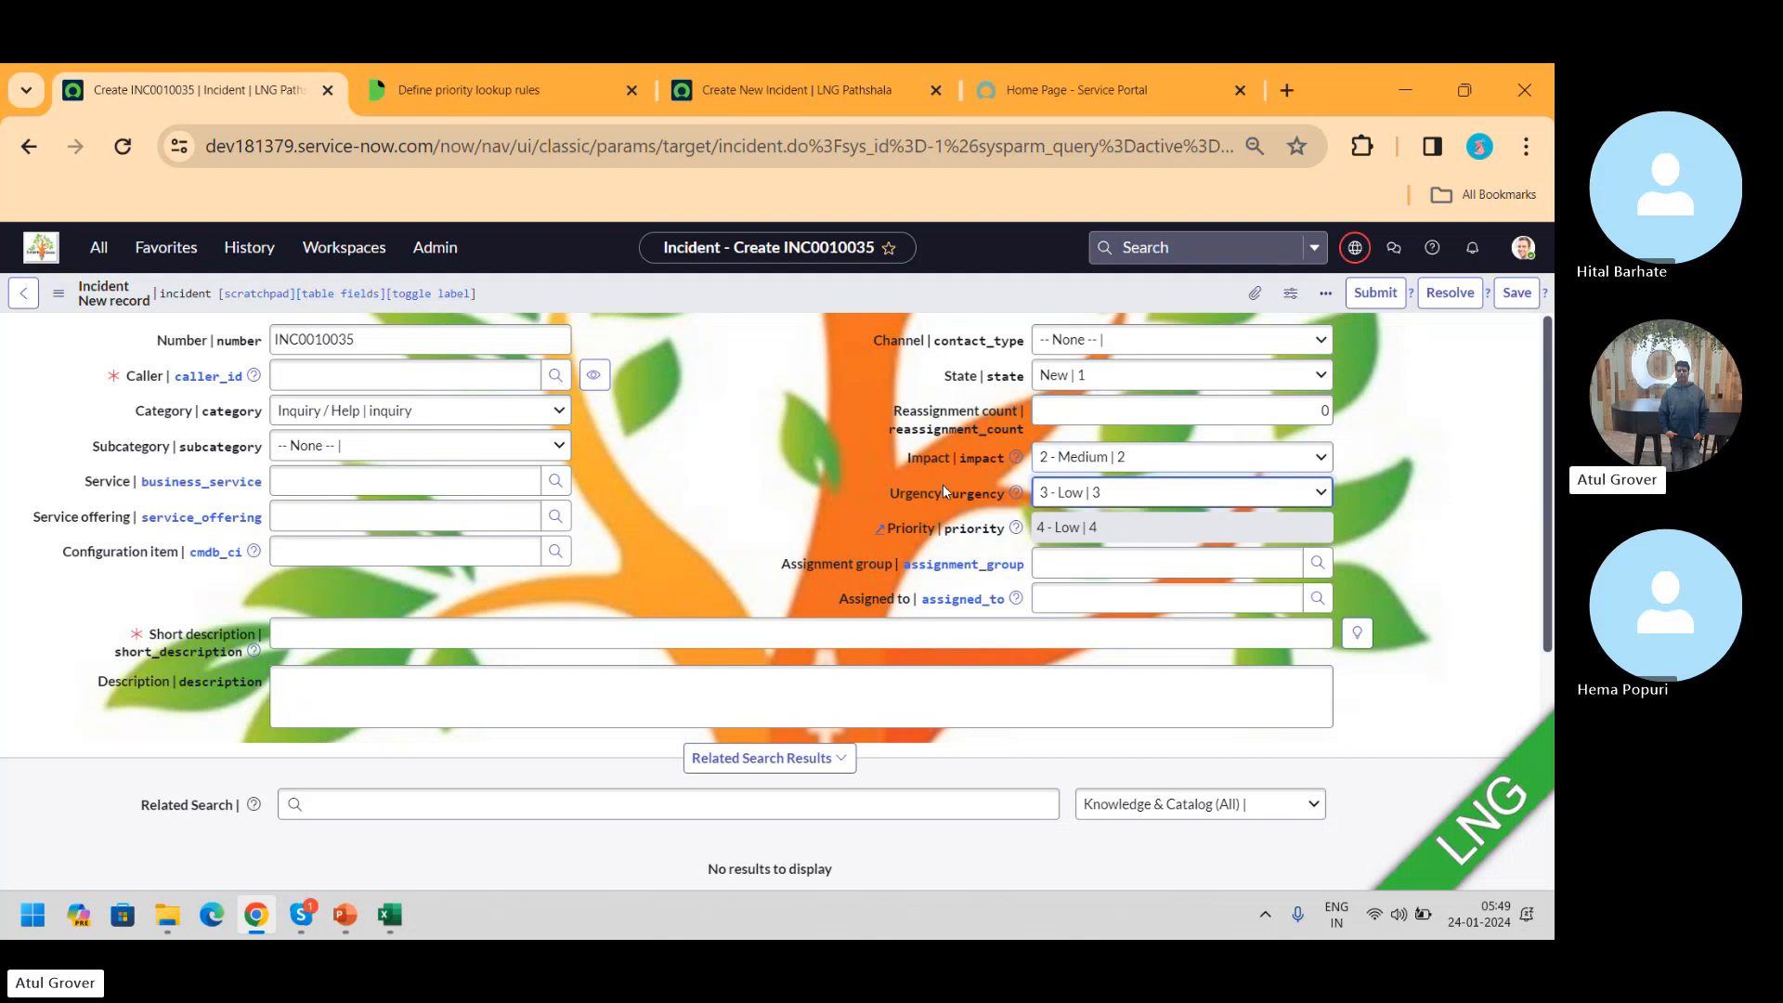
# - Set both Impact and Urgency to 3 - Low on the incident form
pyautogui.click(1110, 467)
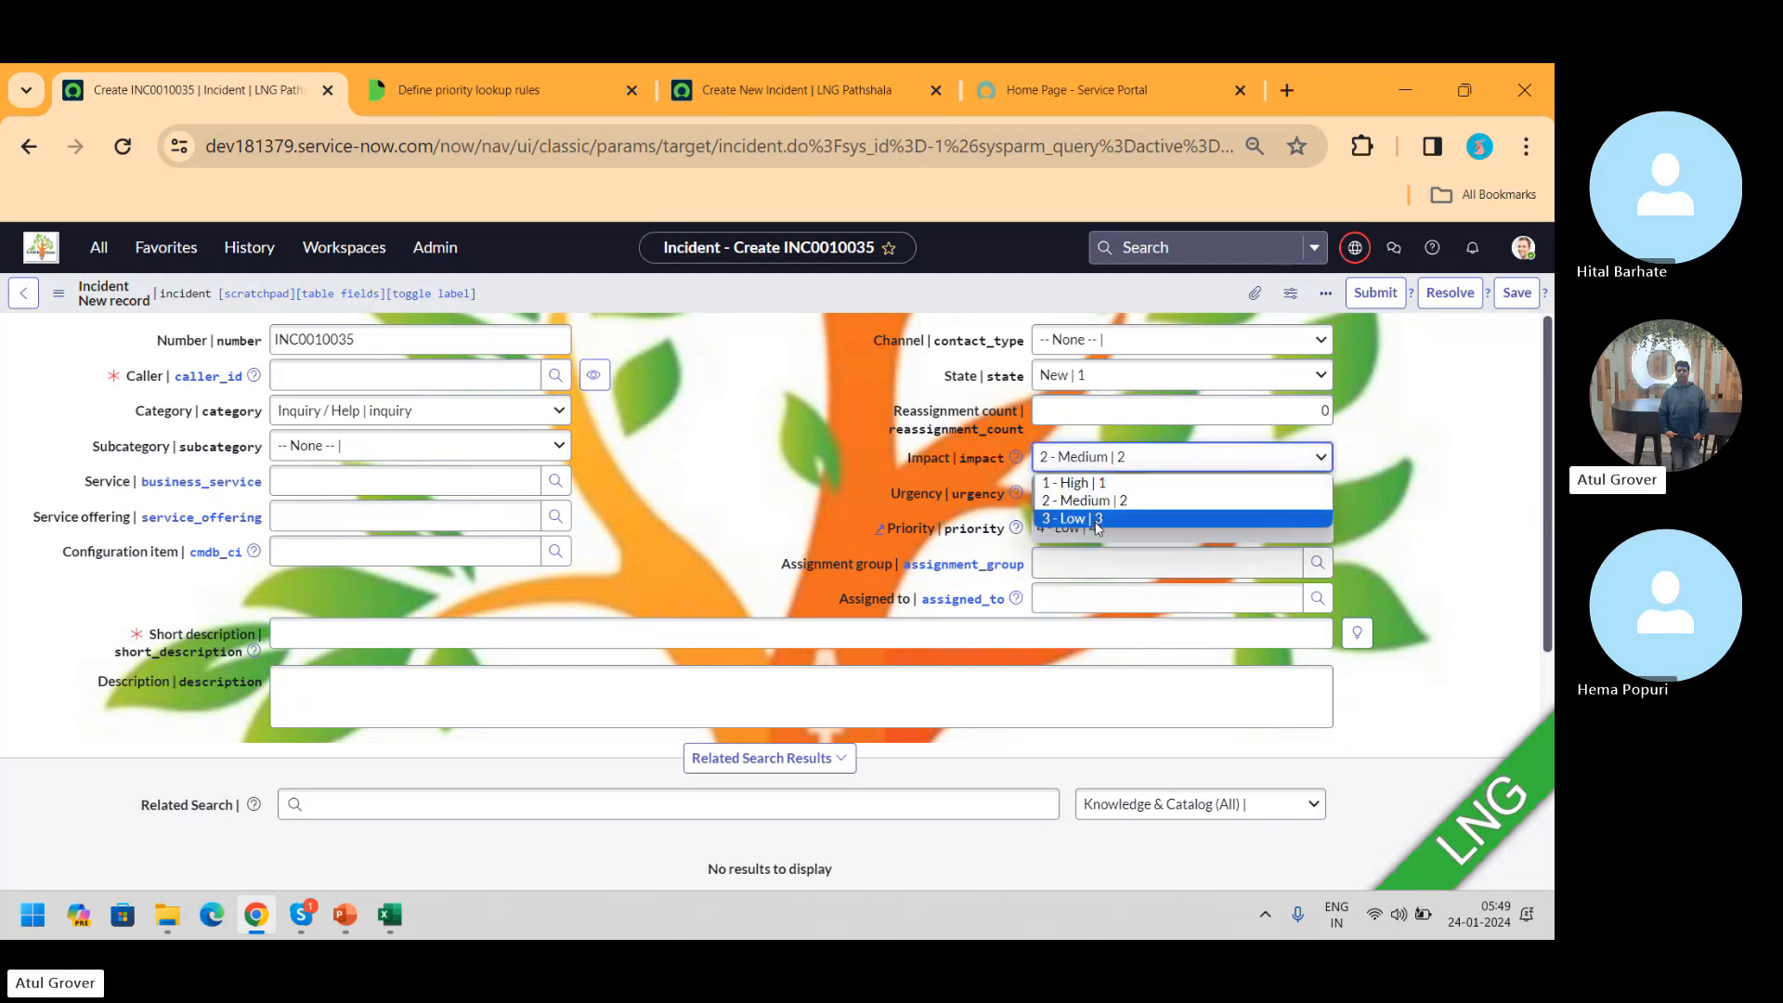
pyautogui.click(1098, 519)
pyautogui.click(1103, 502)
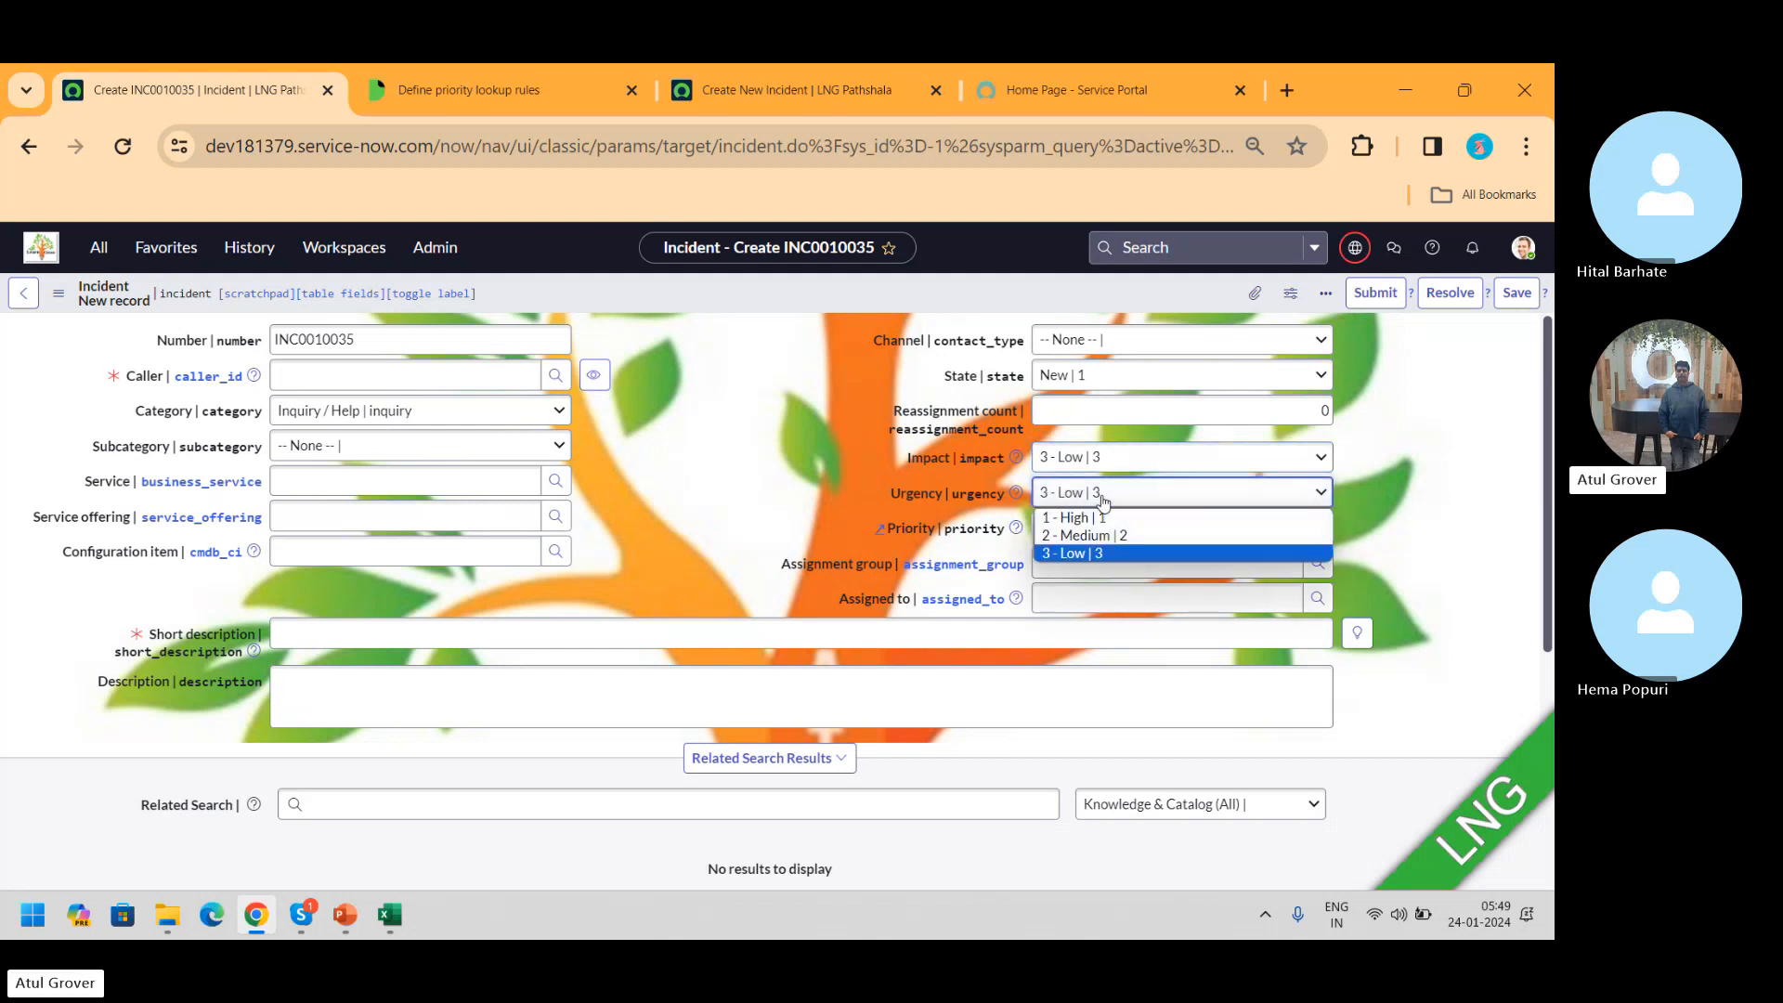
pyautogui.click(1085, 553)
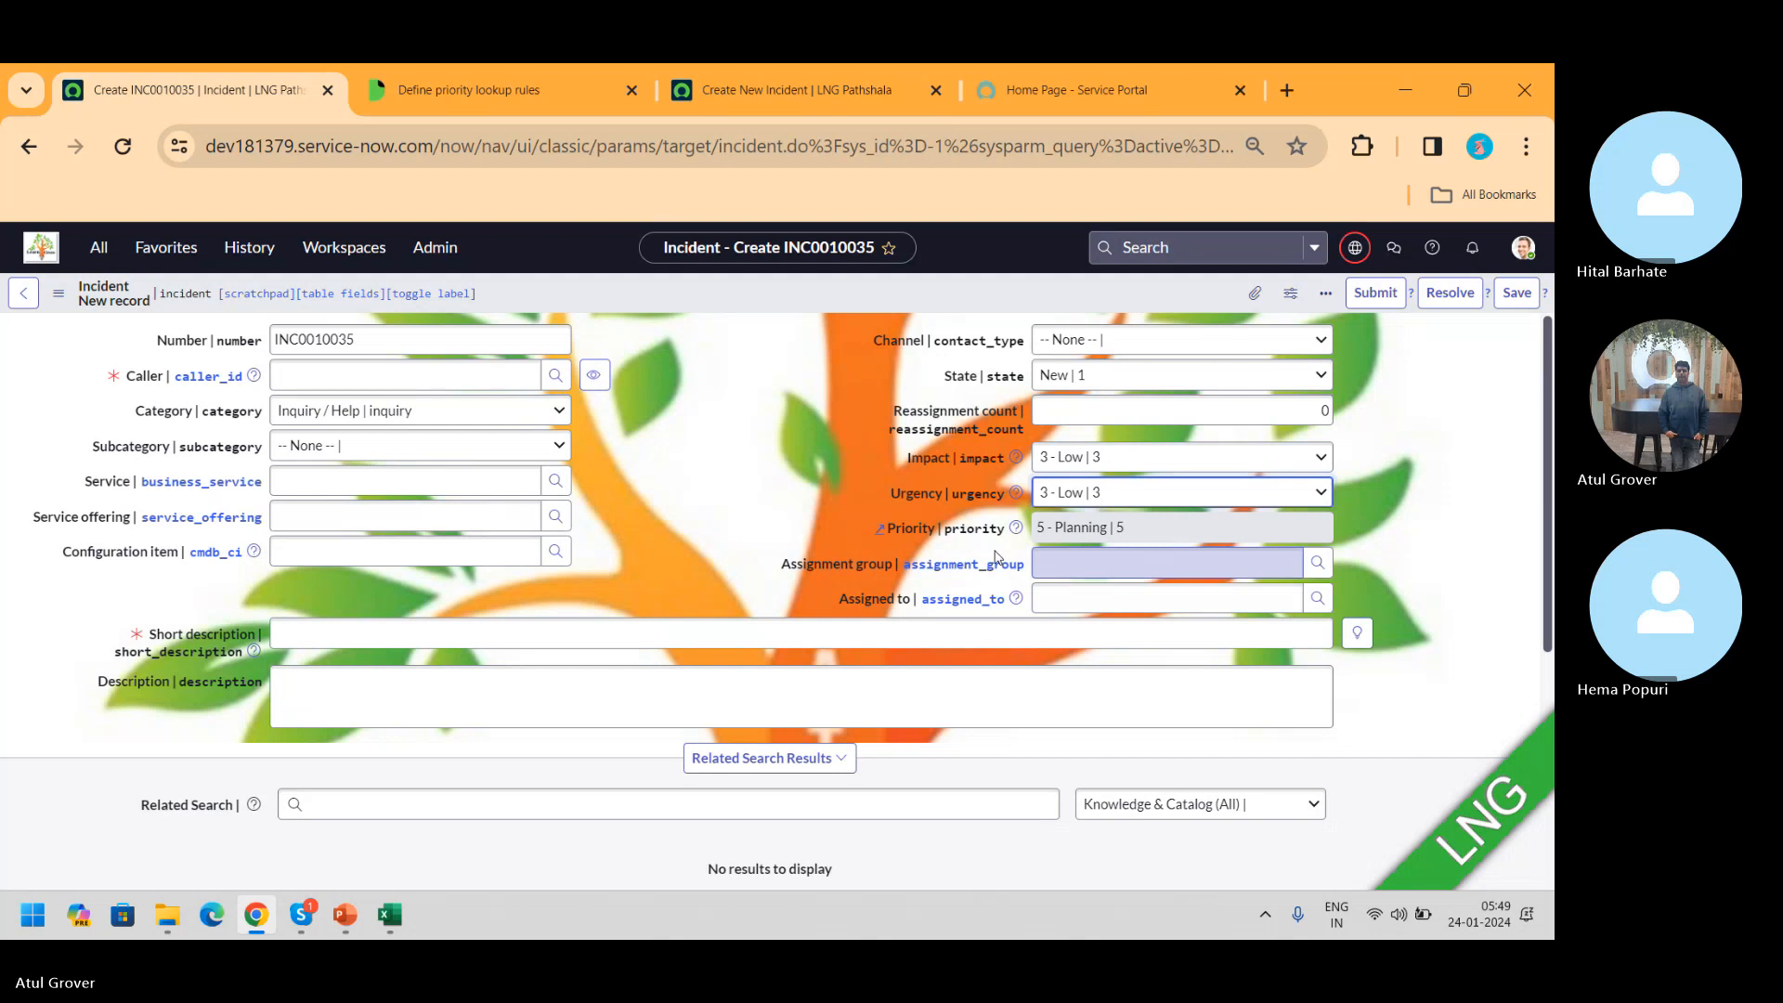
pyautogui.hotkey('alt', 'Tab')
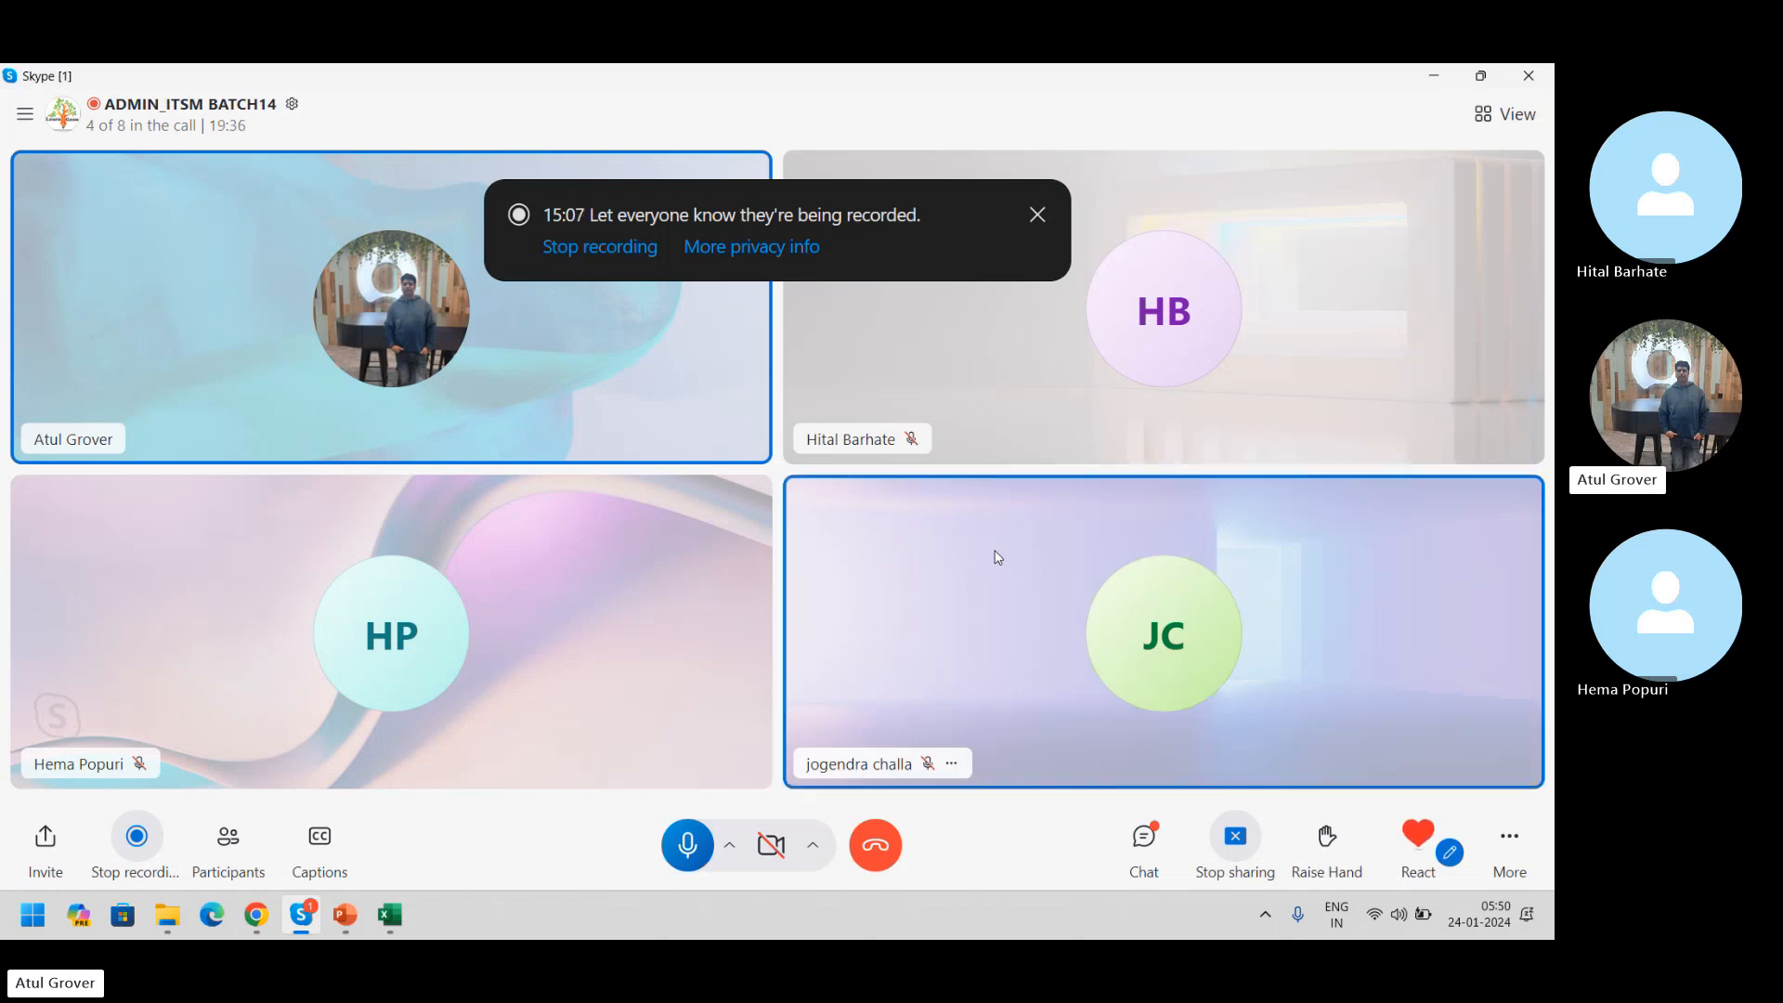
pyautogui.hotkey('alt', 'Tab')
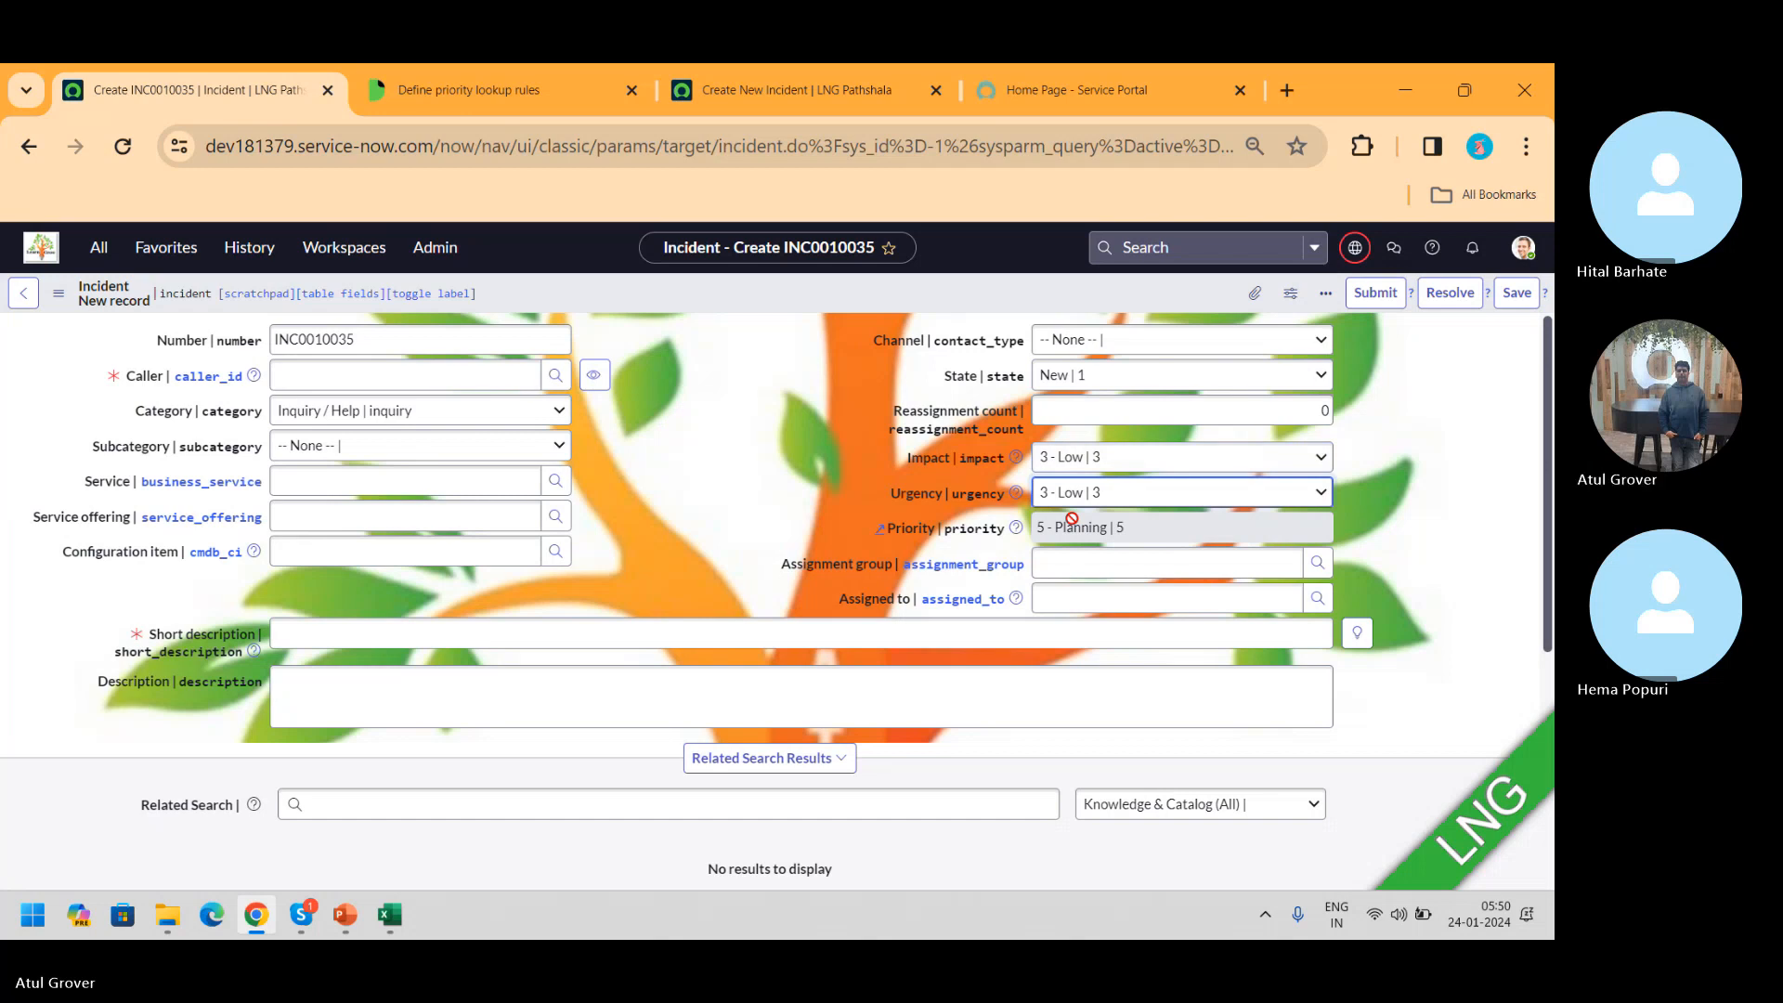
# - Enter "email" as the incident's short description so that related search results load, leaving the Description empty
pyautogui.click(462, 638)
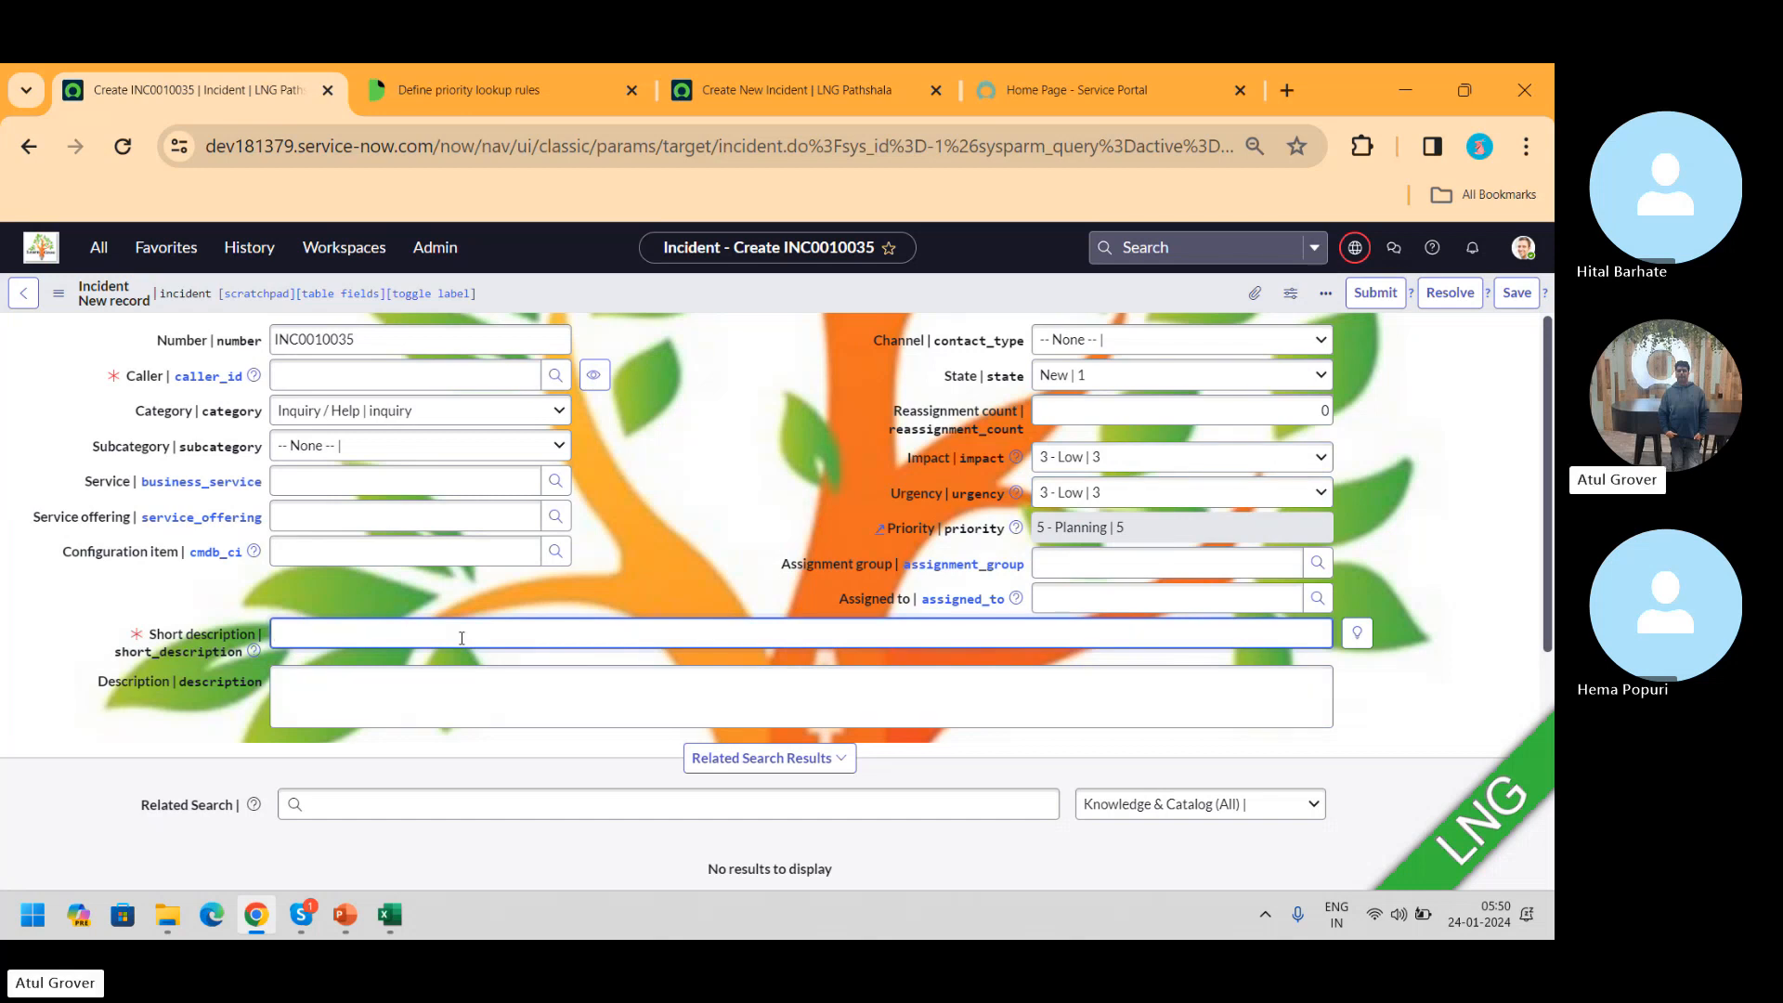
pyautogui.click(431, 697)
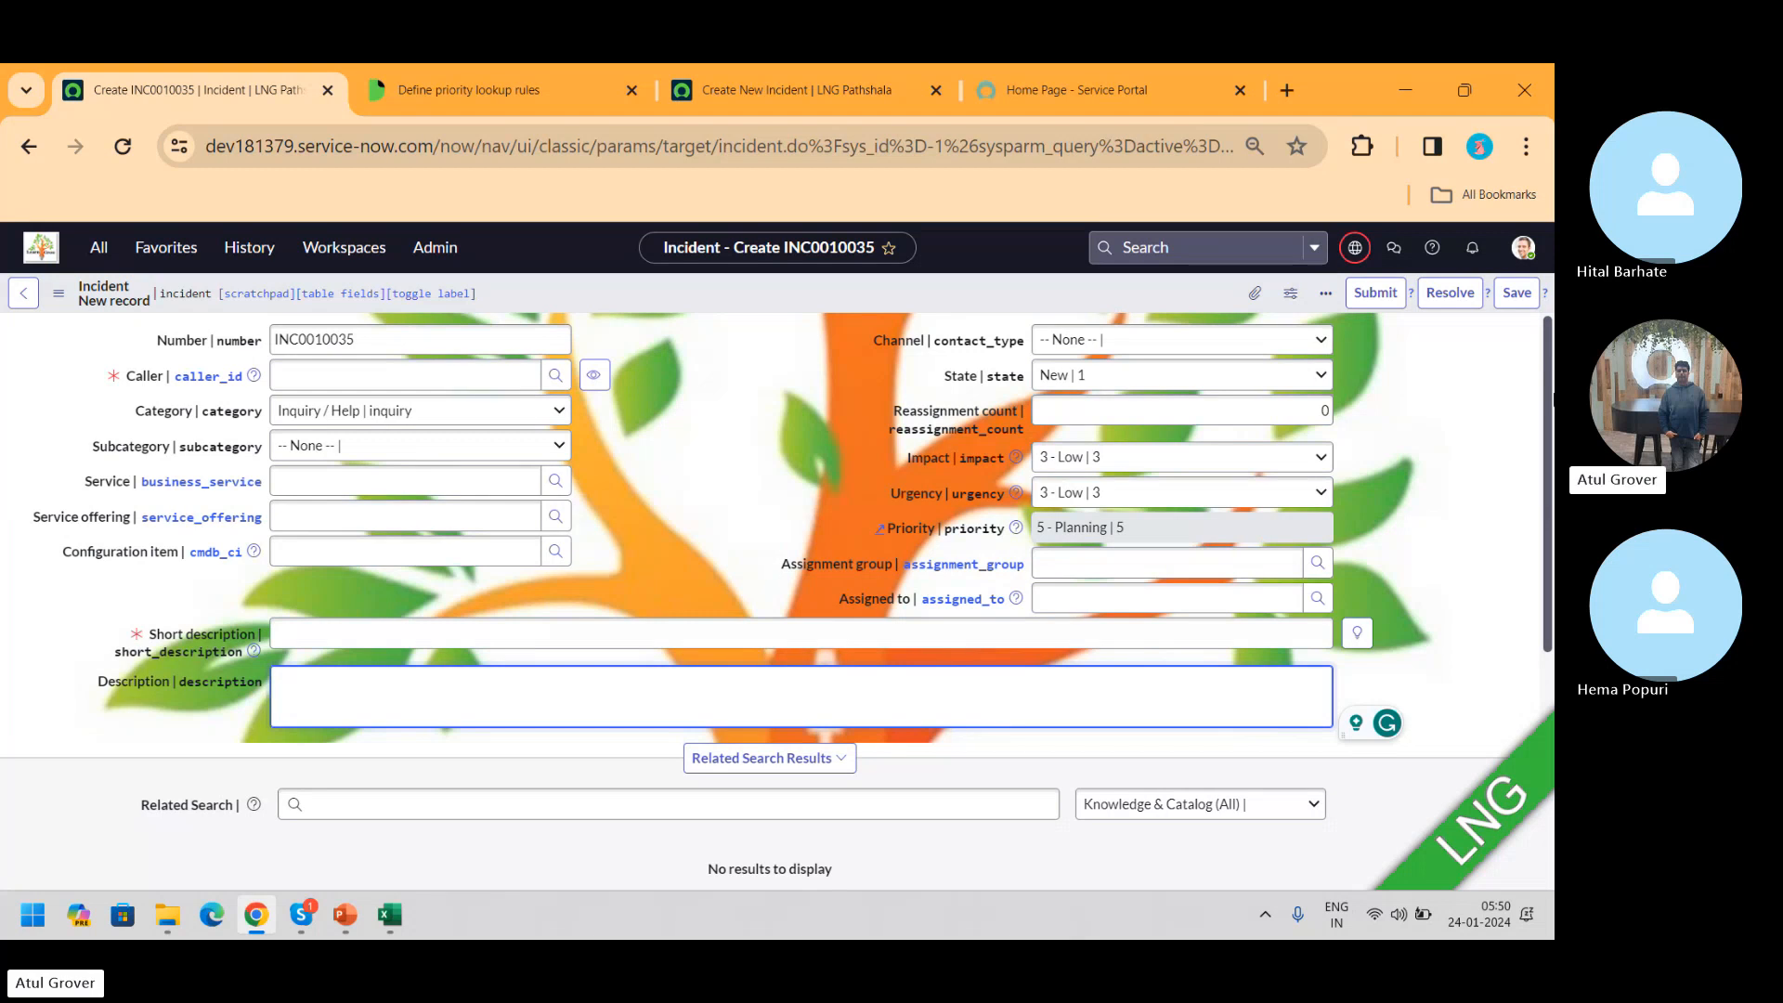
pyautogui.moveTo(1552, 399); pyautogui.dragTo(1552, 562)
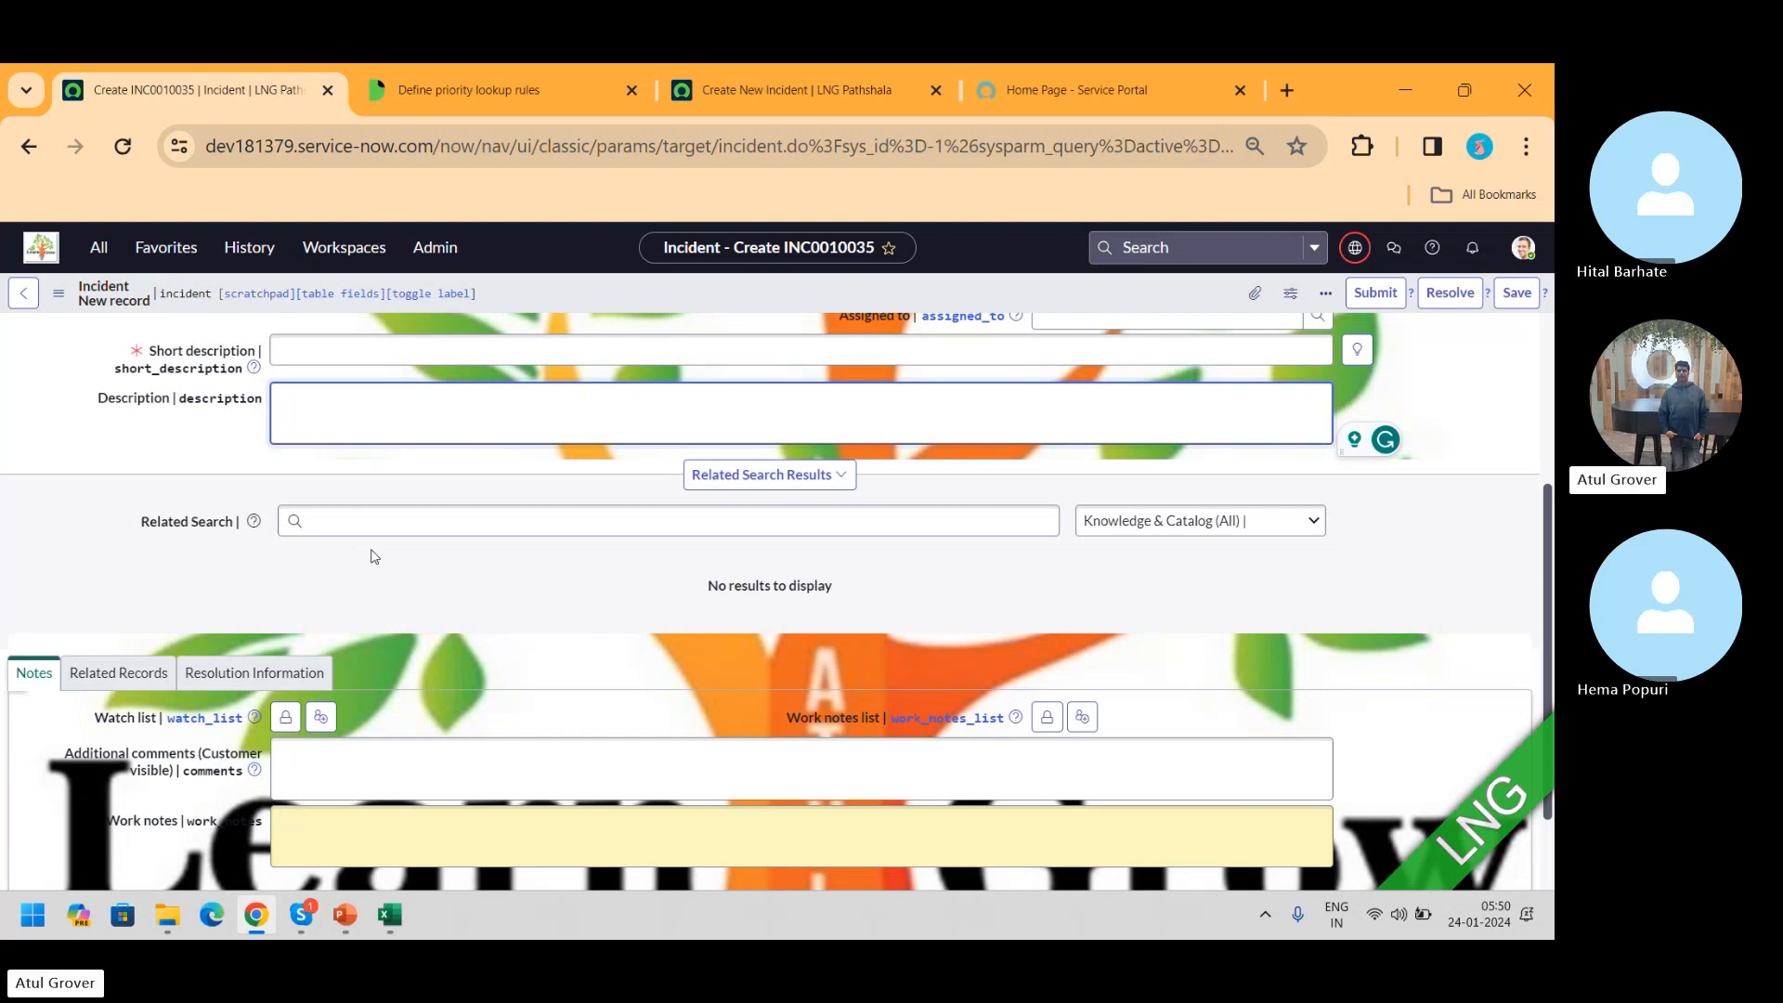
pyautogui.click(324, 360)
pyautogui.write('email')
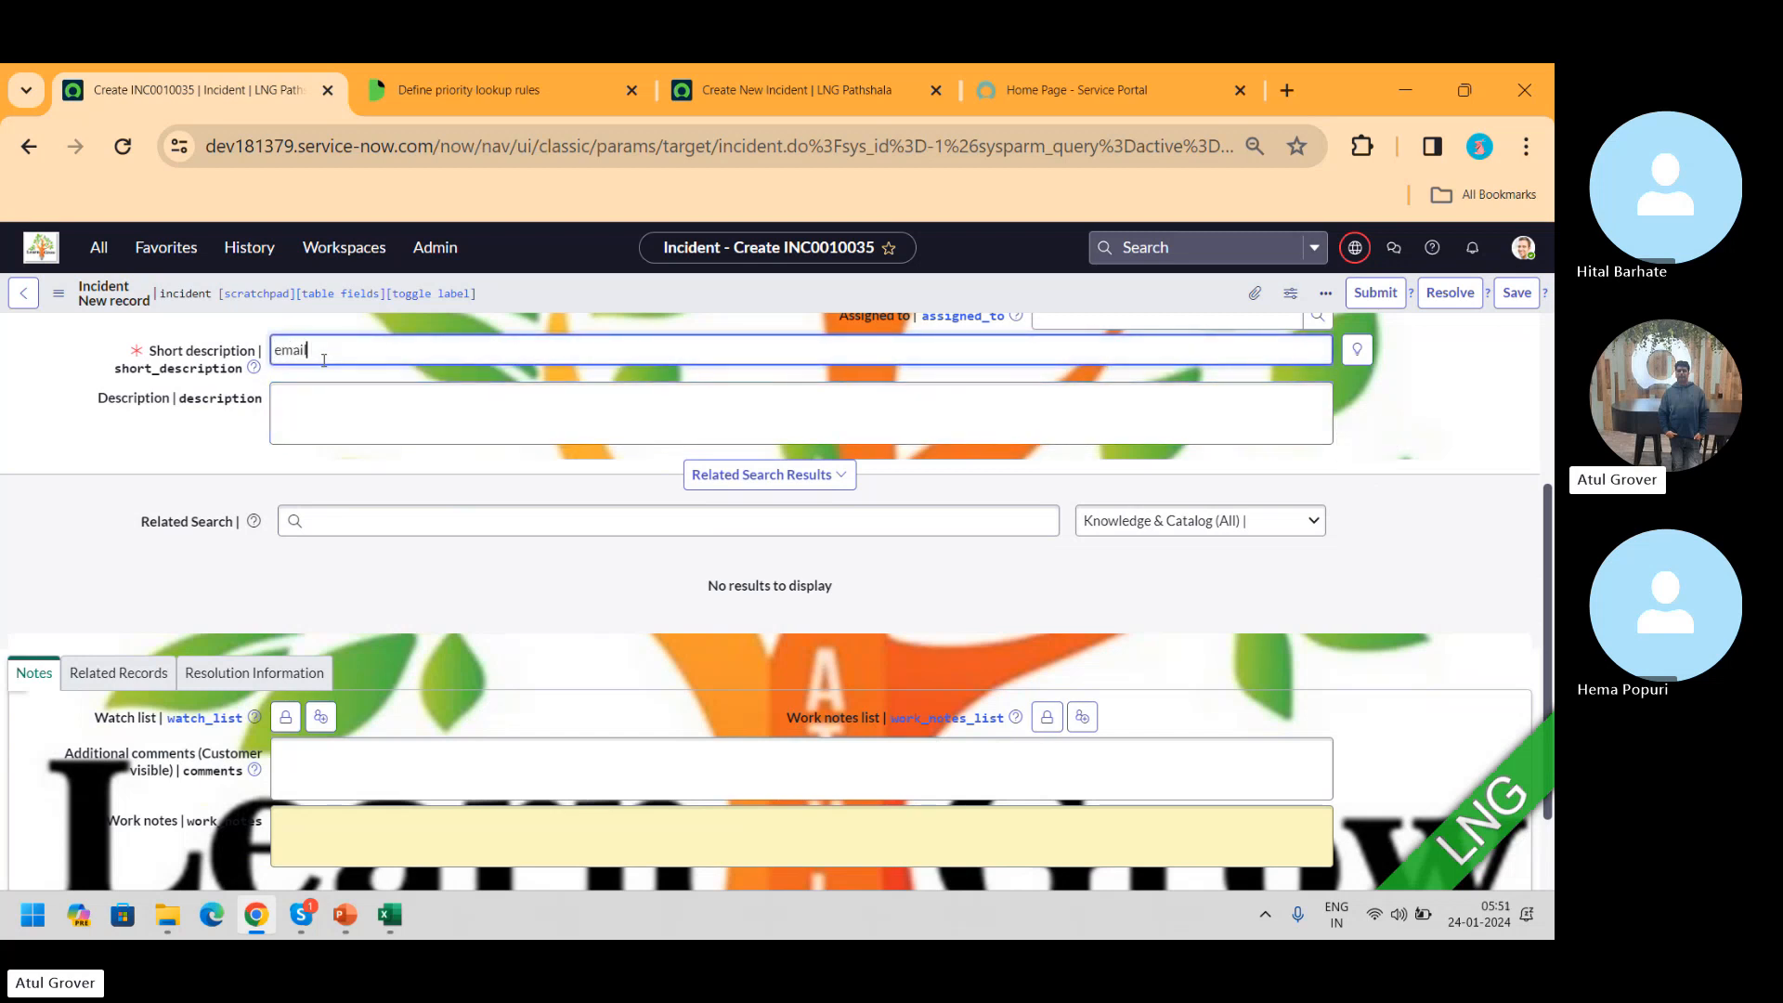
pyautogui.press('Tab')
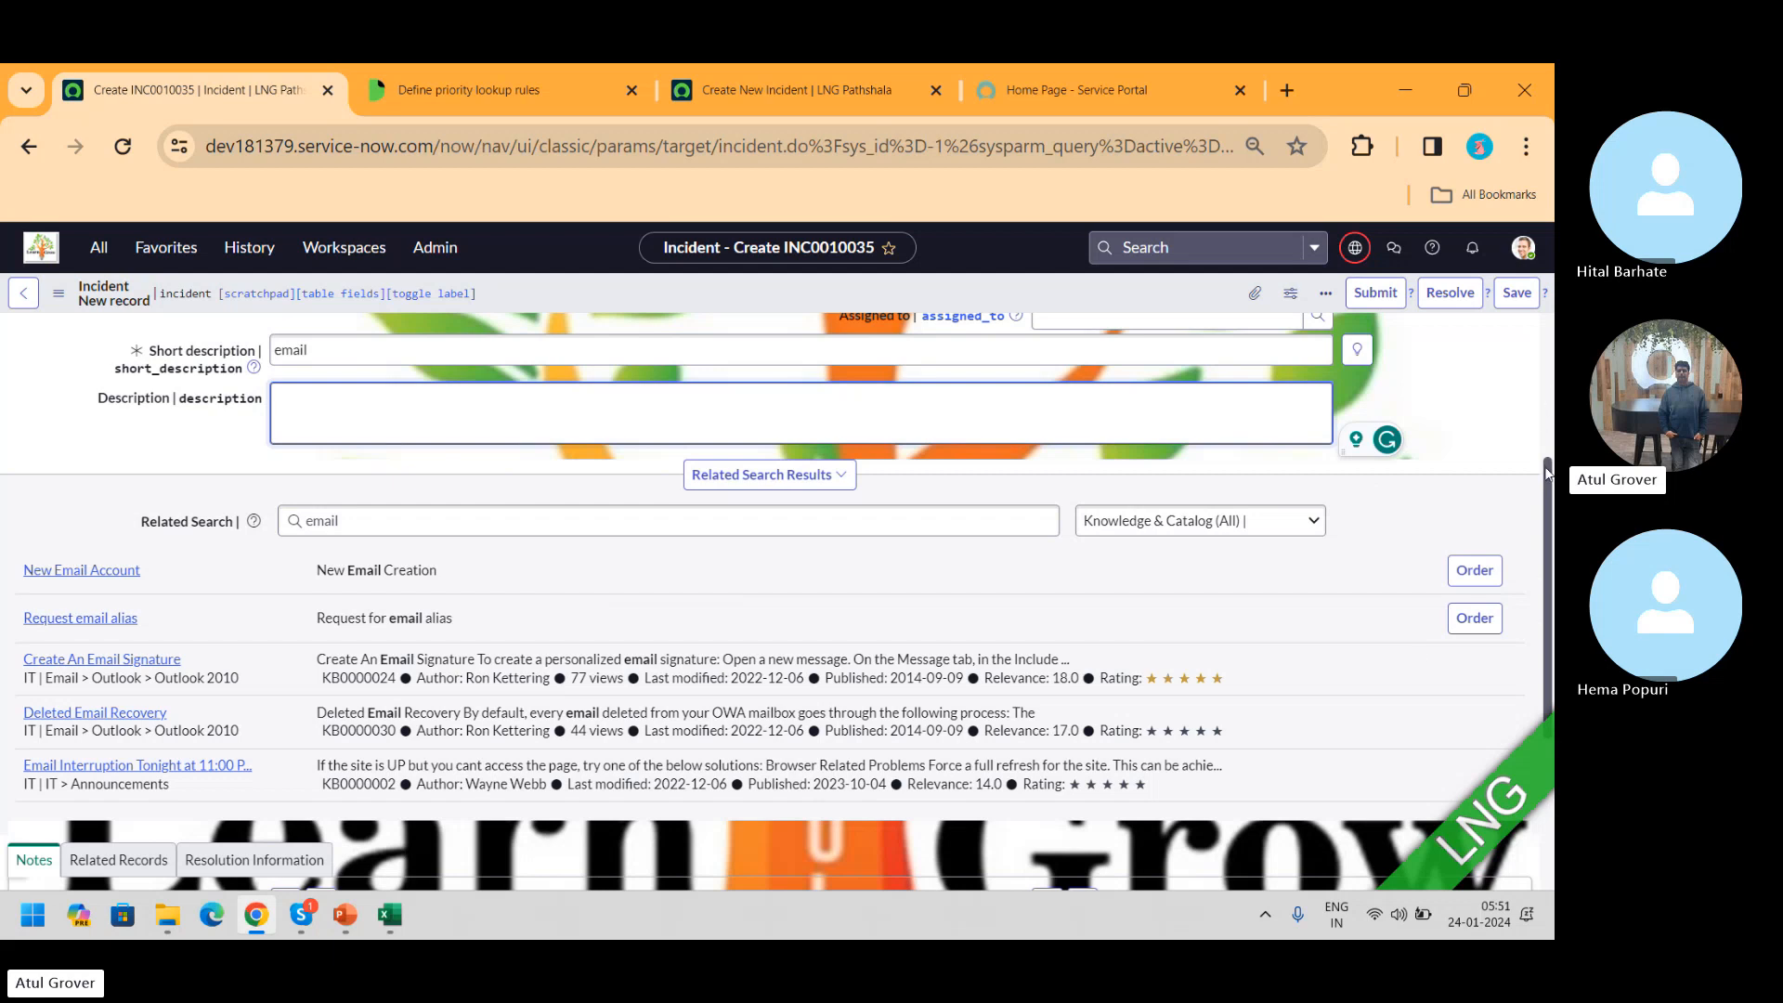
# - Open the Create An Email Signature article from the related search results, mark it as This helped, and close it
pyautogui.moveTo(1548, 473); pyautogui.dragTo(1548, 478)
pyautogui.scroll(-2, 841, 464)
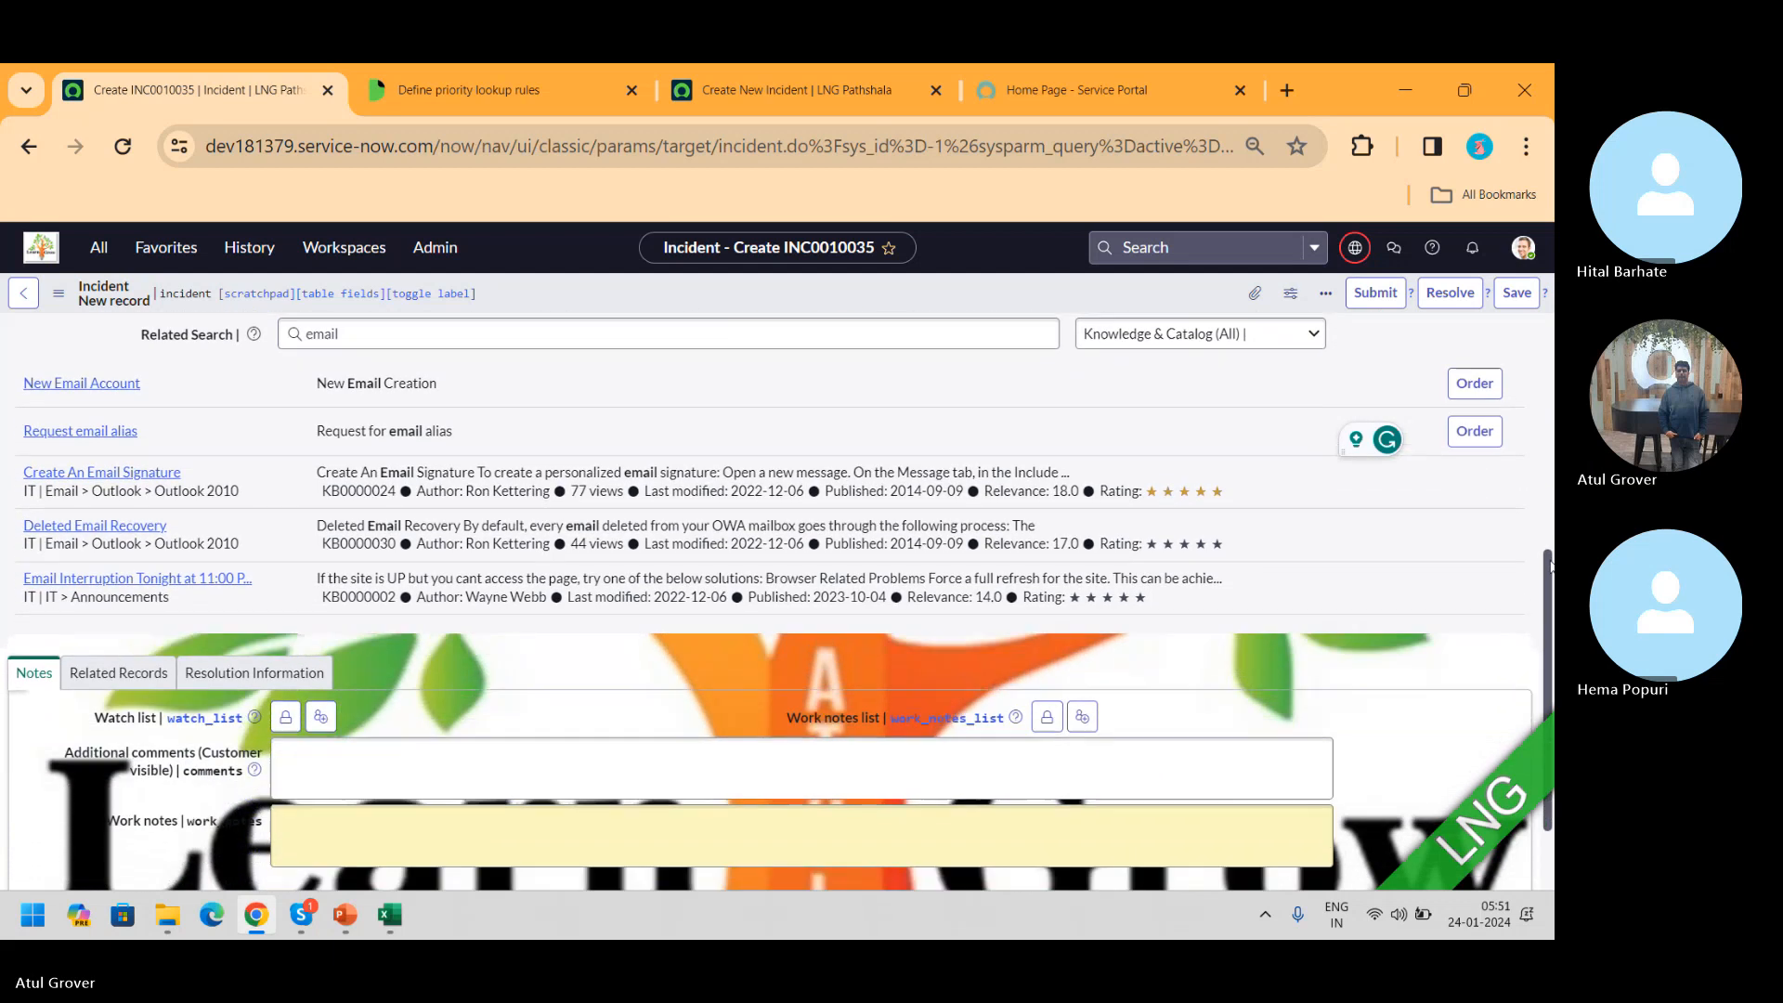
pyautogui.click(70, 473)
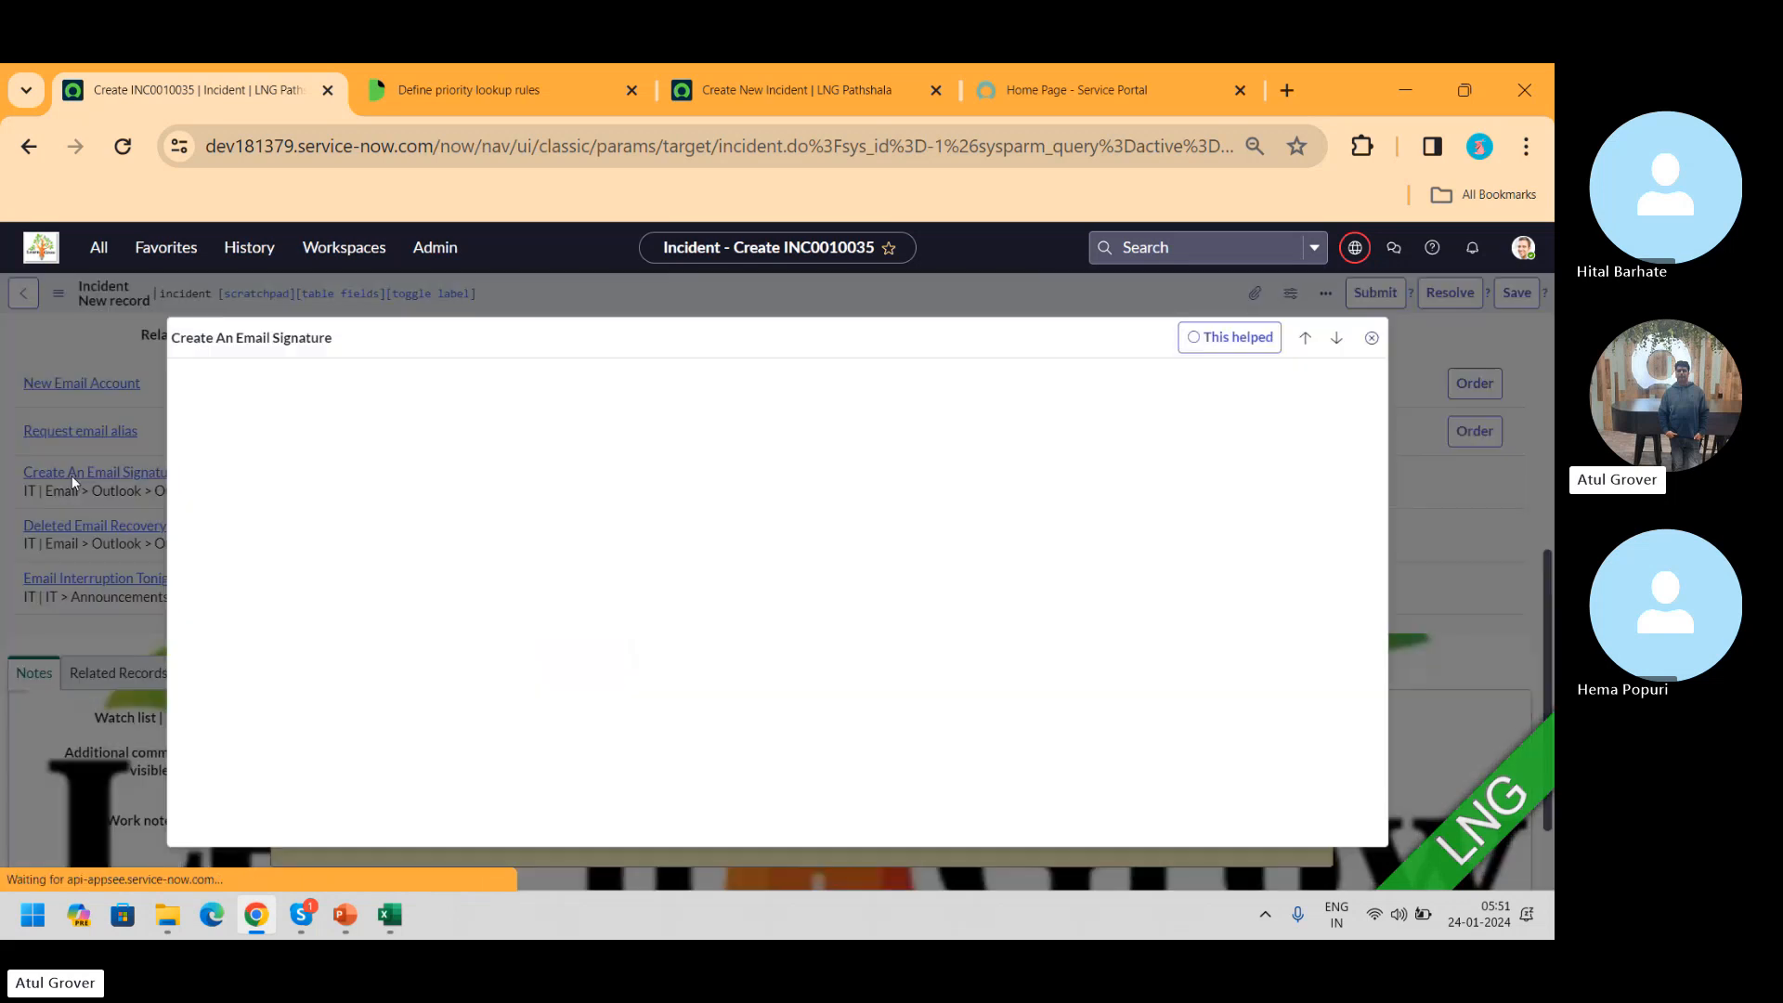
pyautogui.click(1198, 342)
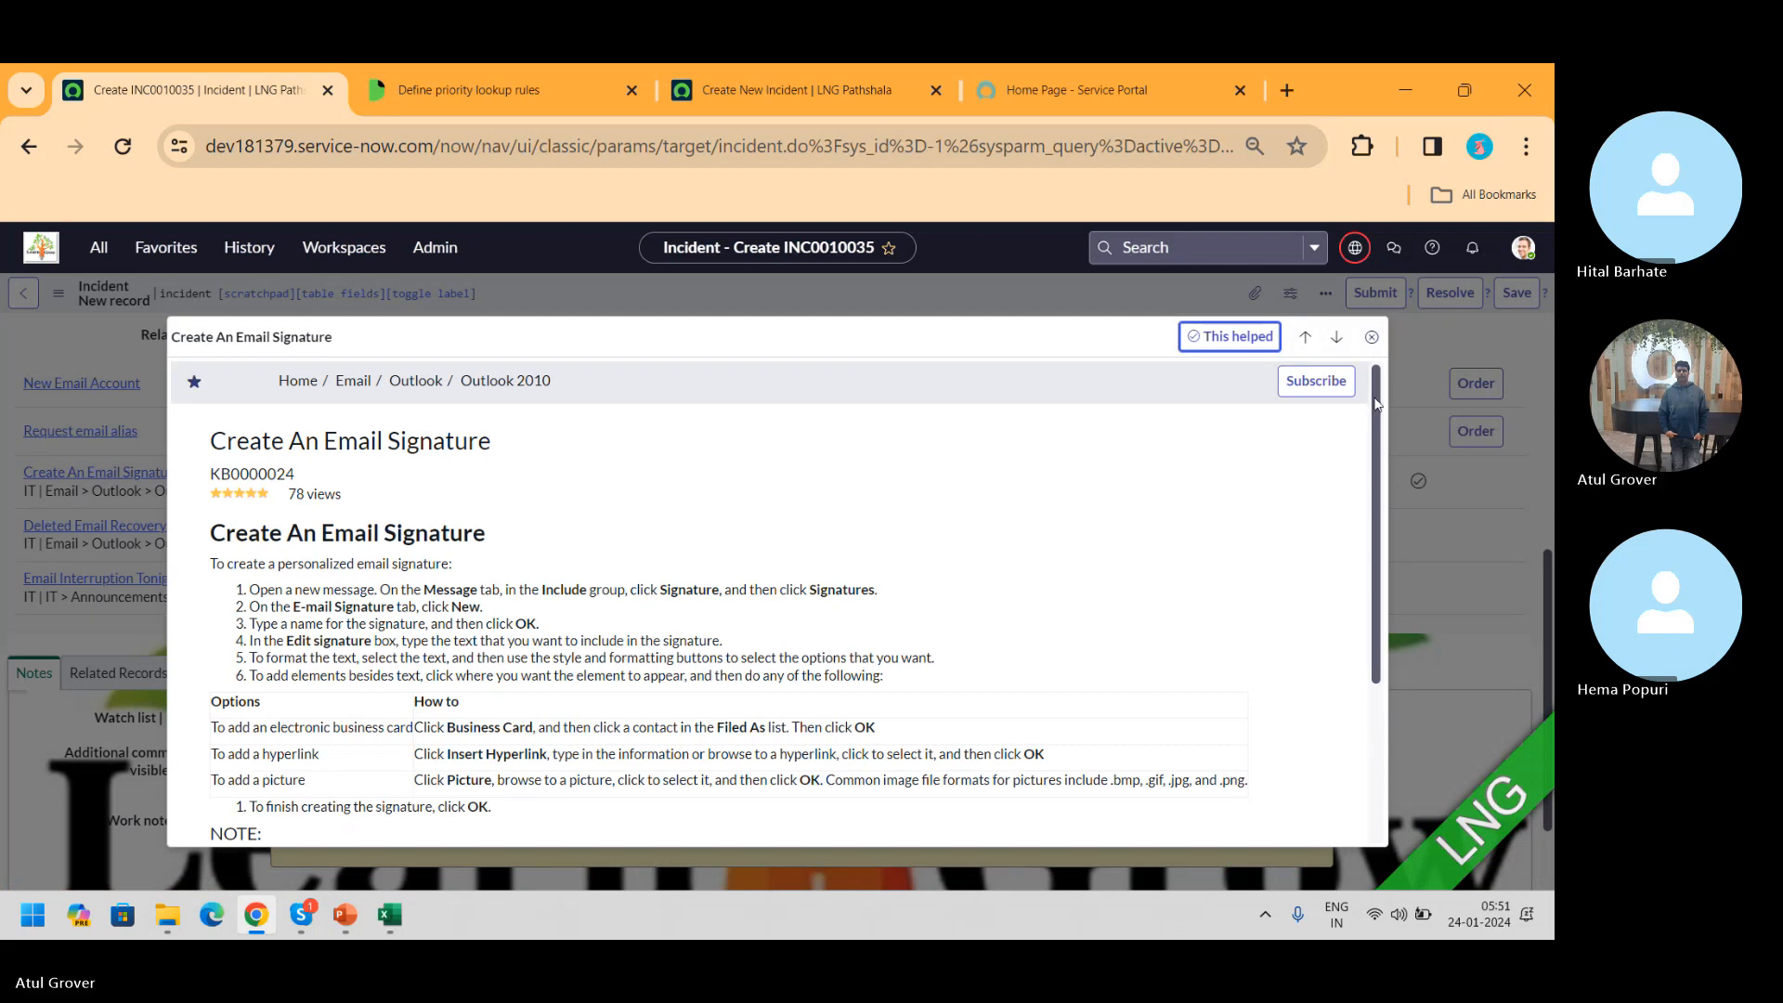
pyautogui.scroll(-3, 1361, 427)
pyautogui.scroll(2, 1346, 450)
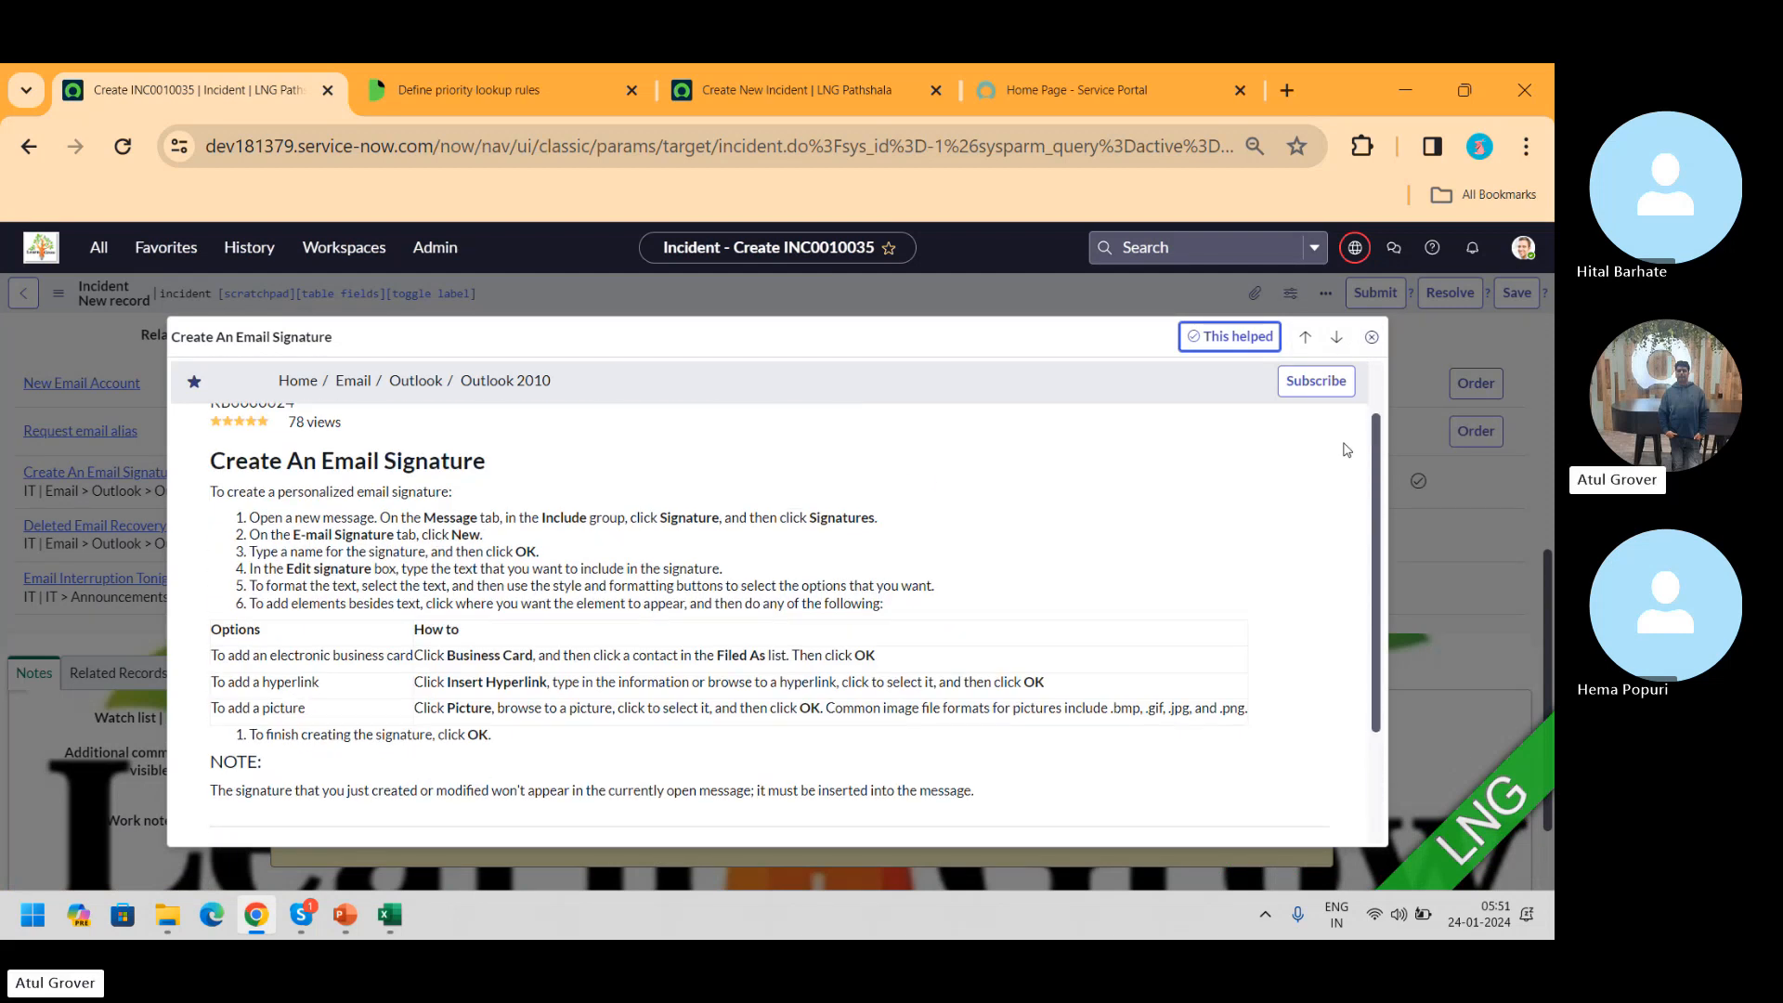
pyautogui.scroll(2, 1347, 449)
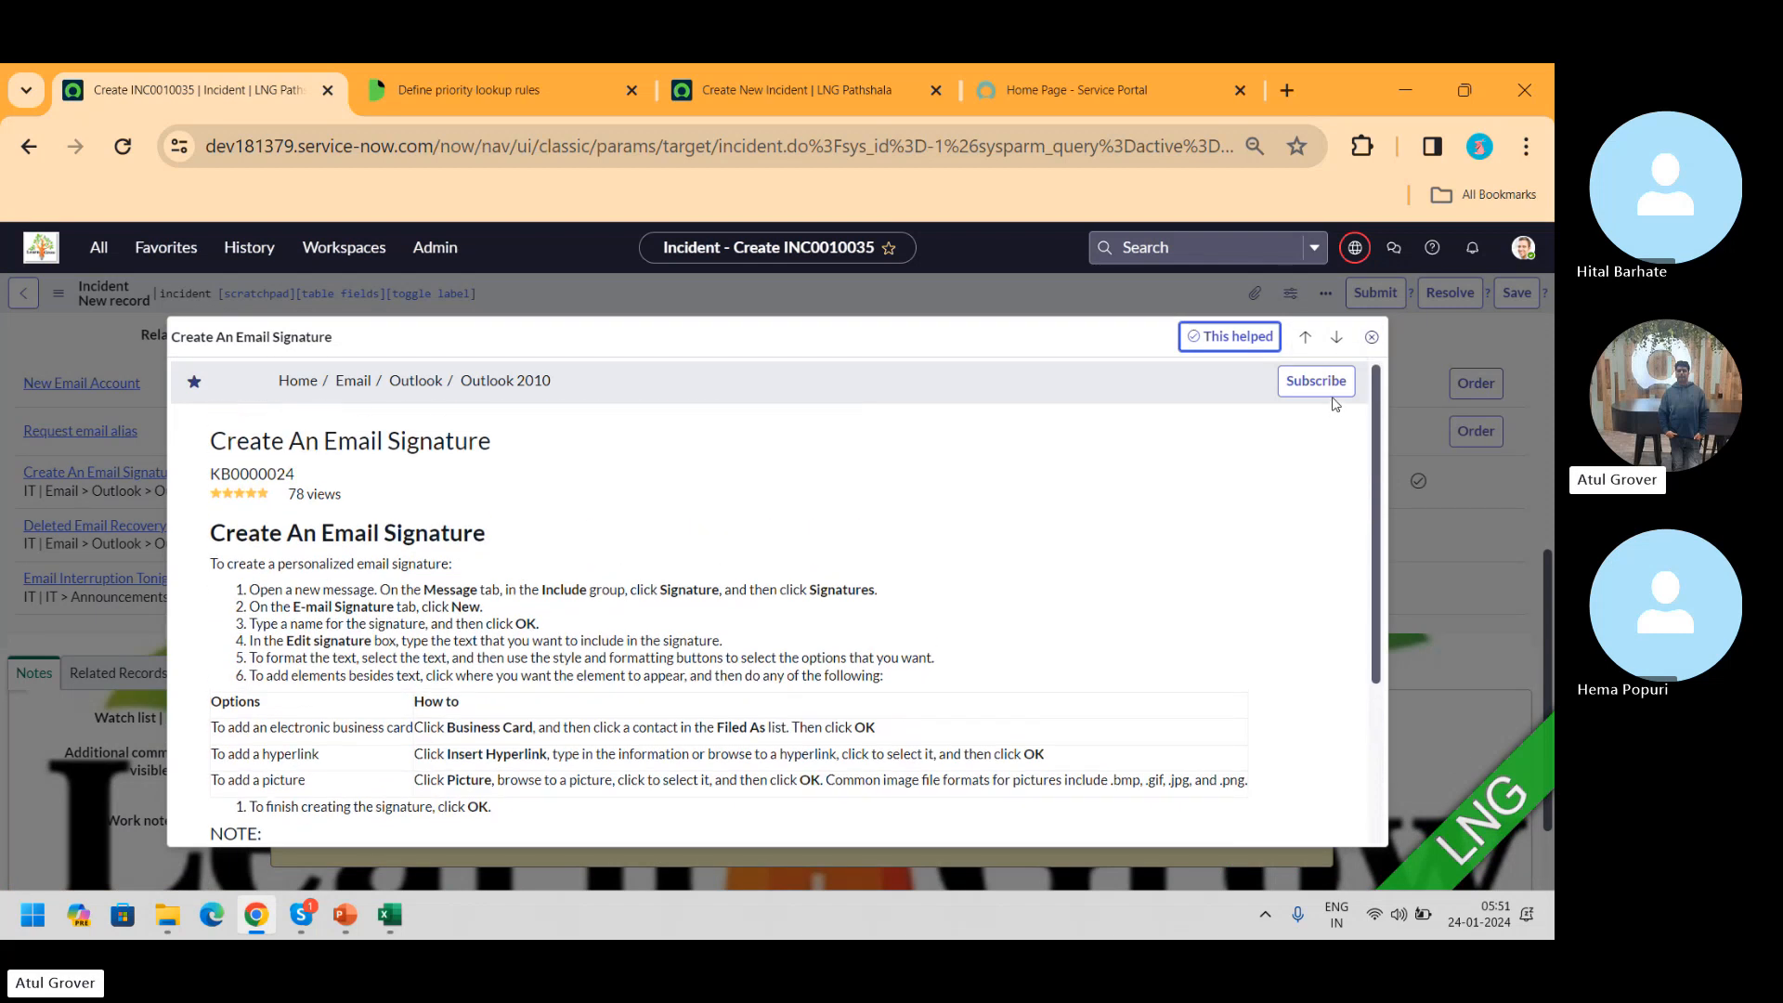
pyautogui.click(1371, 339)
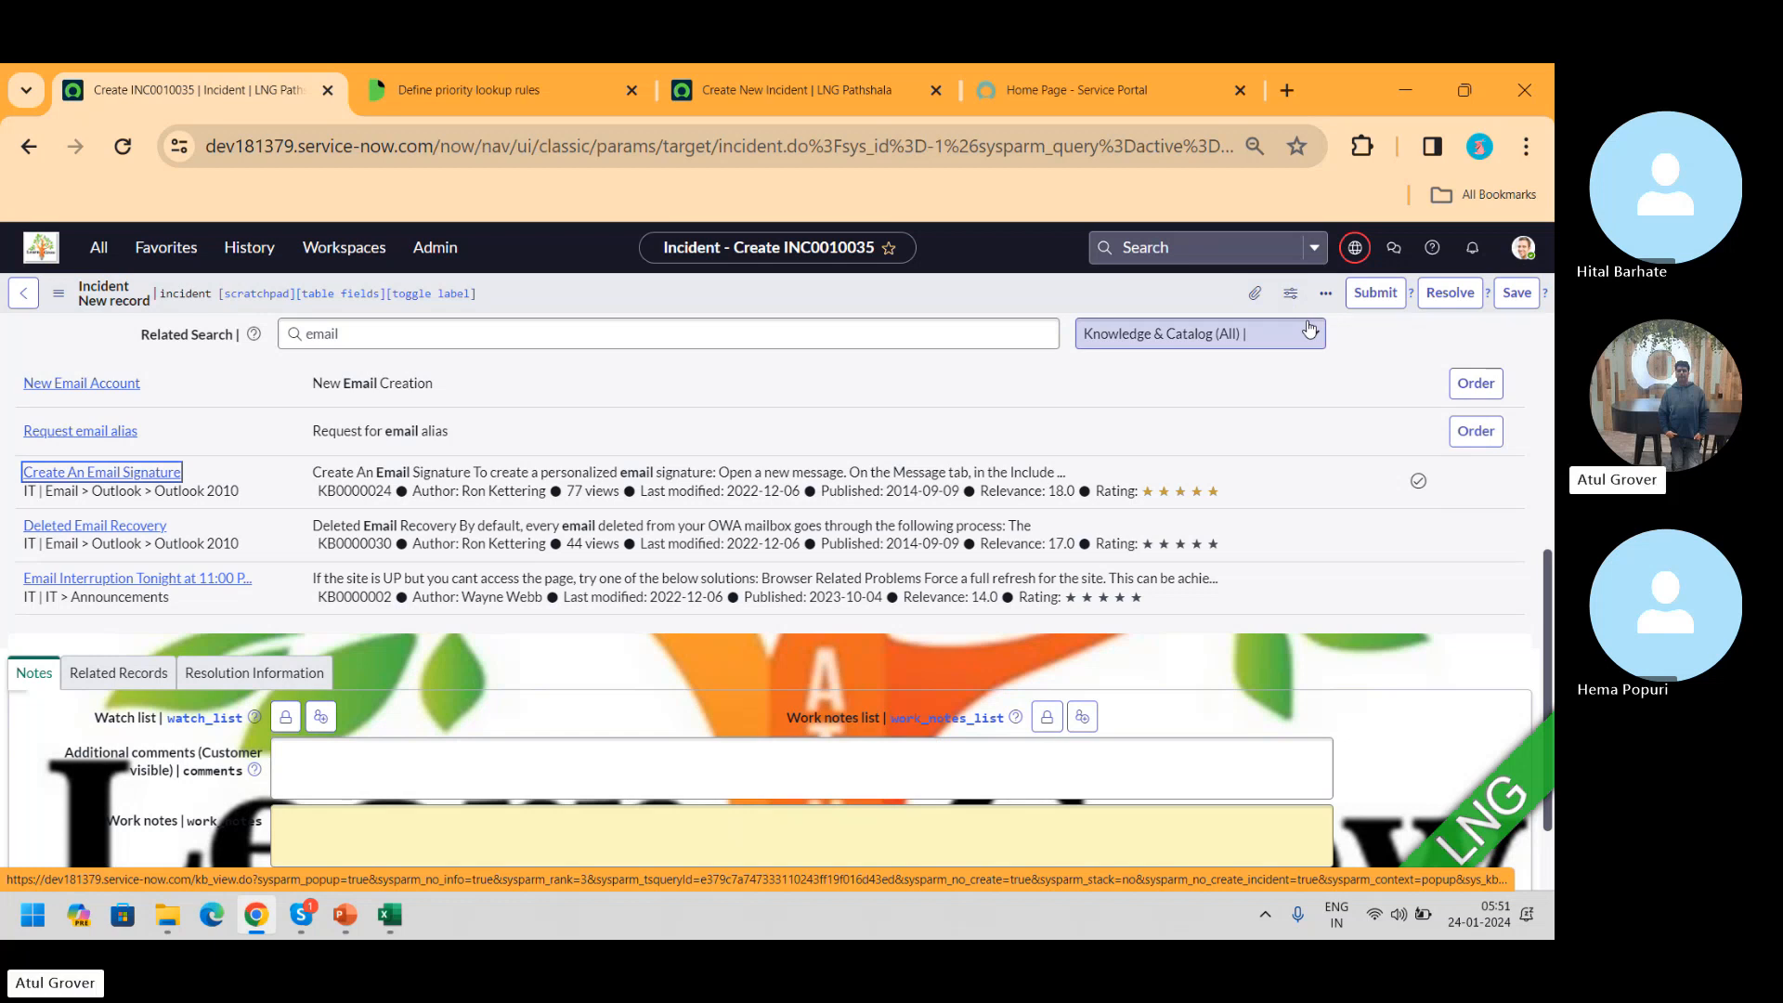
pyautogui.hotkey('alt', 'Tab')
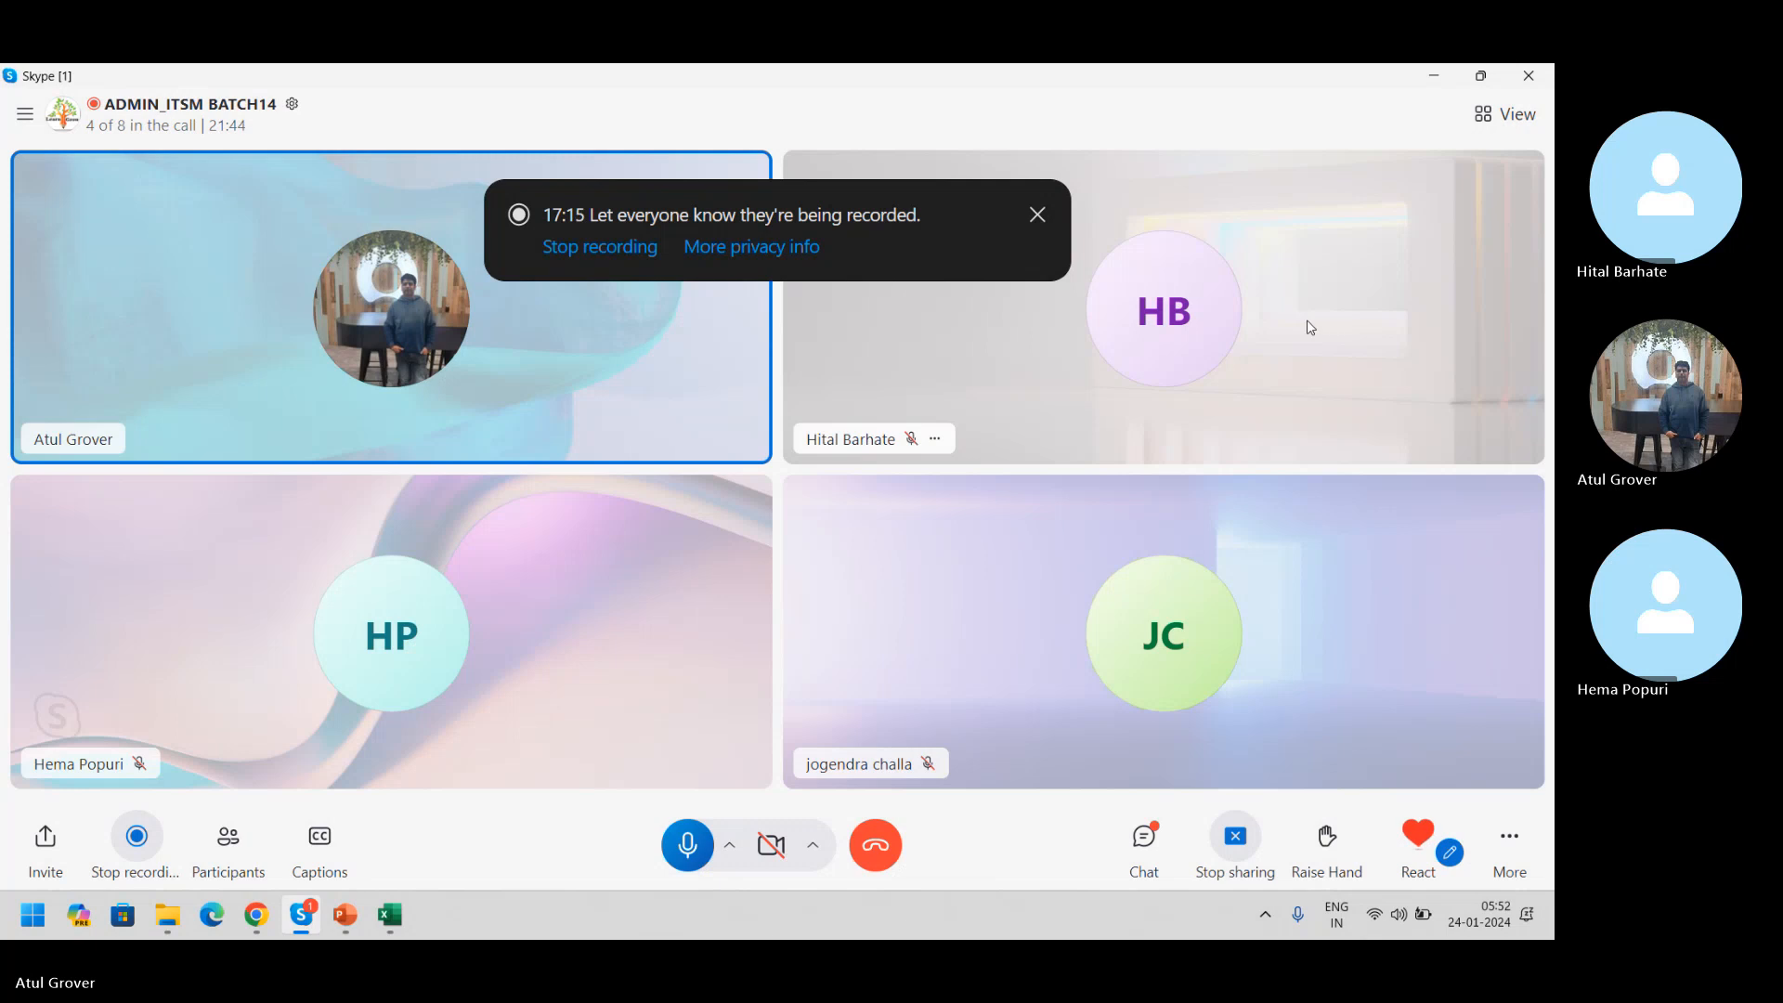
pyautogui.hotkey('alt', 'Tab')
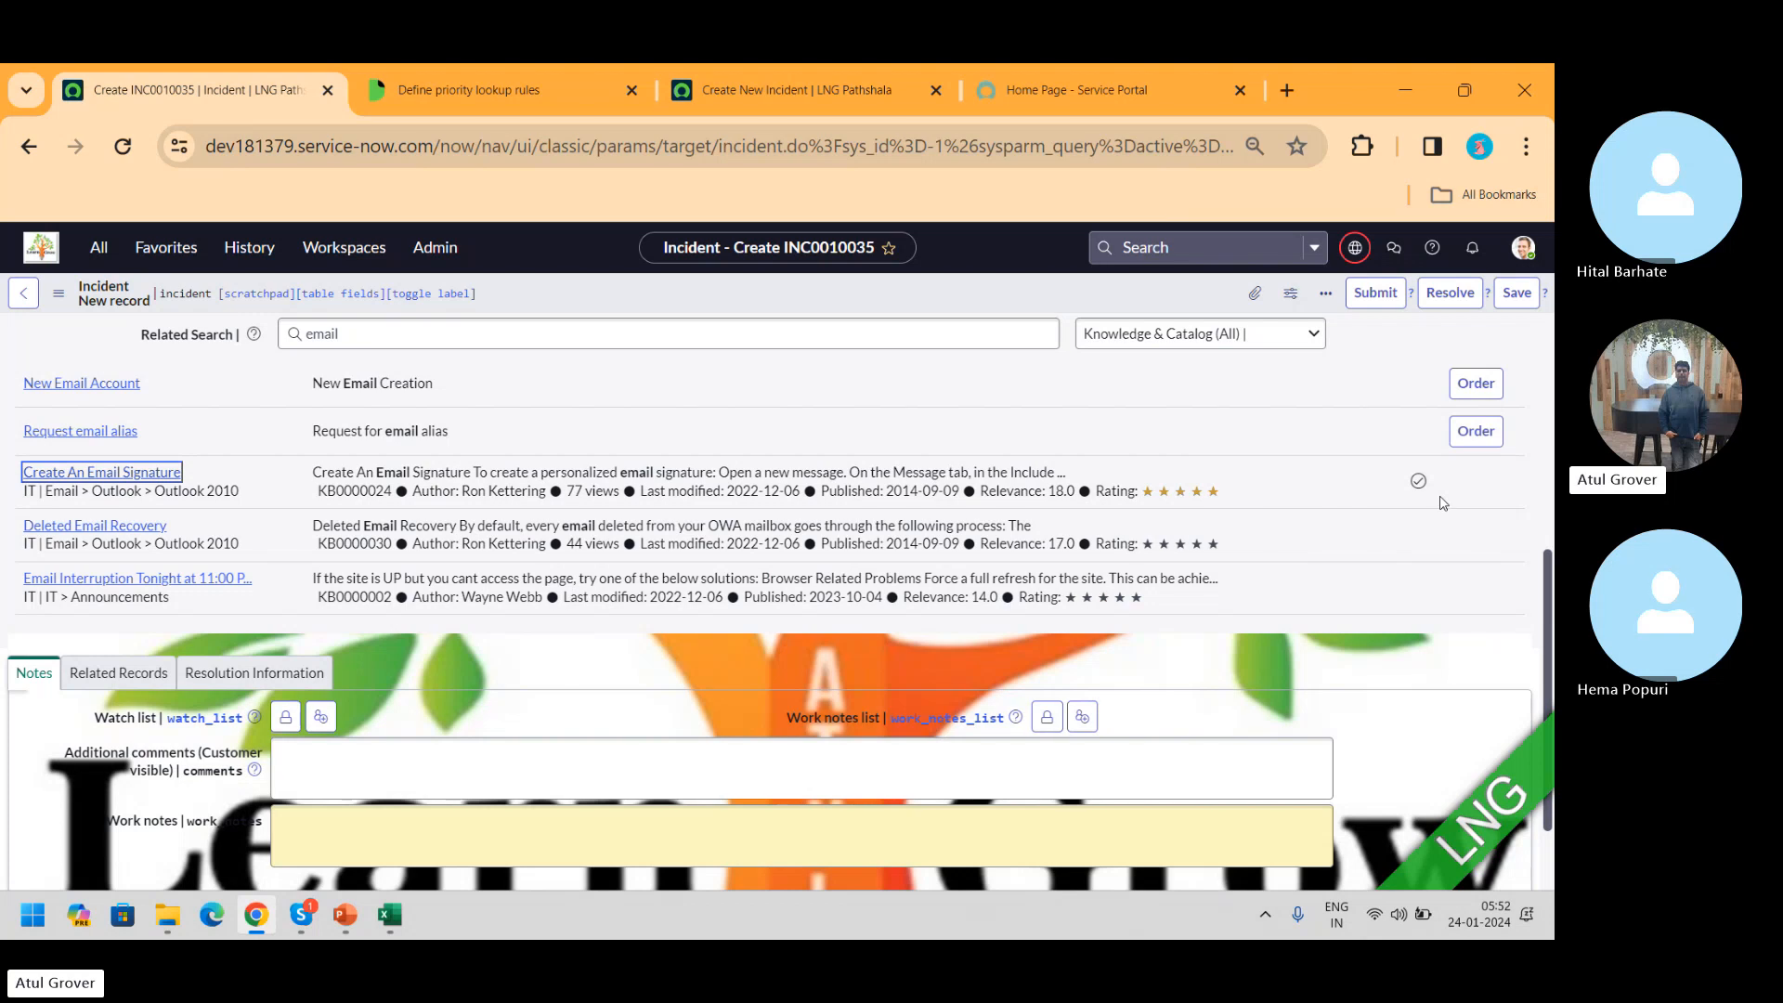
# - Try to order the Request email alias item from the related search results, choosing to stay on the incident form
pyautogui.click(1475, 445)
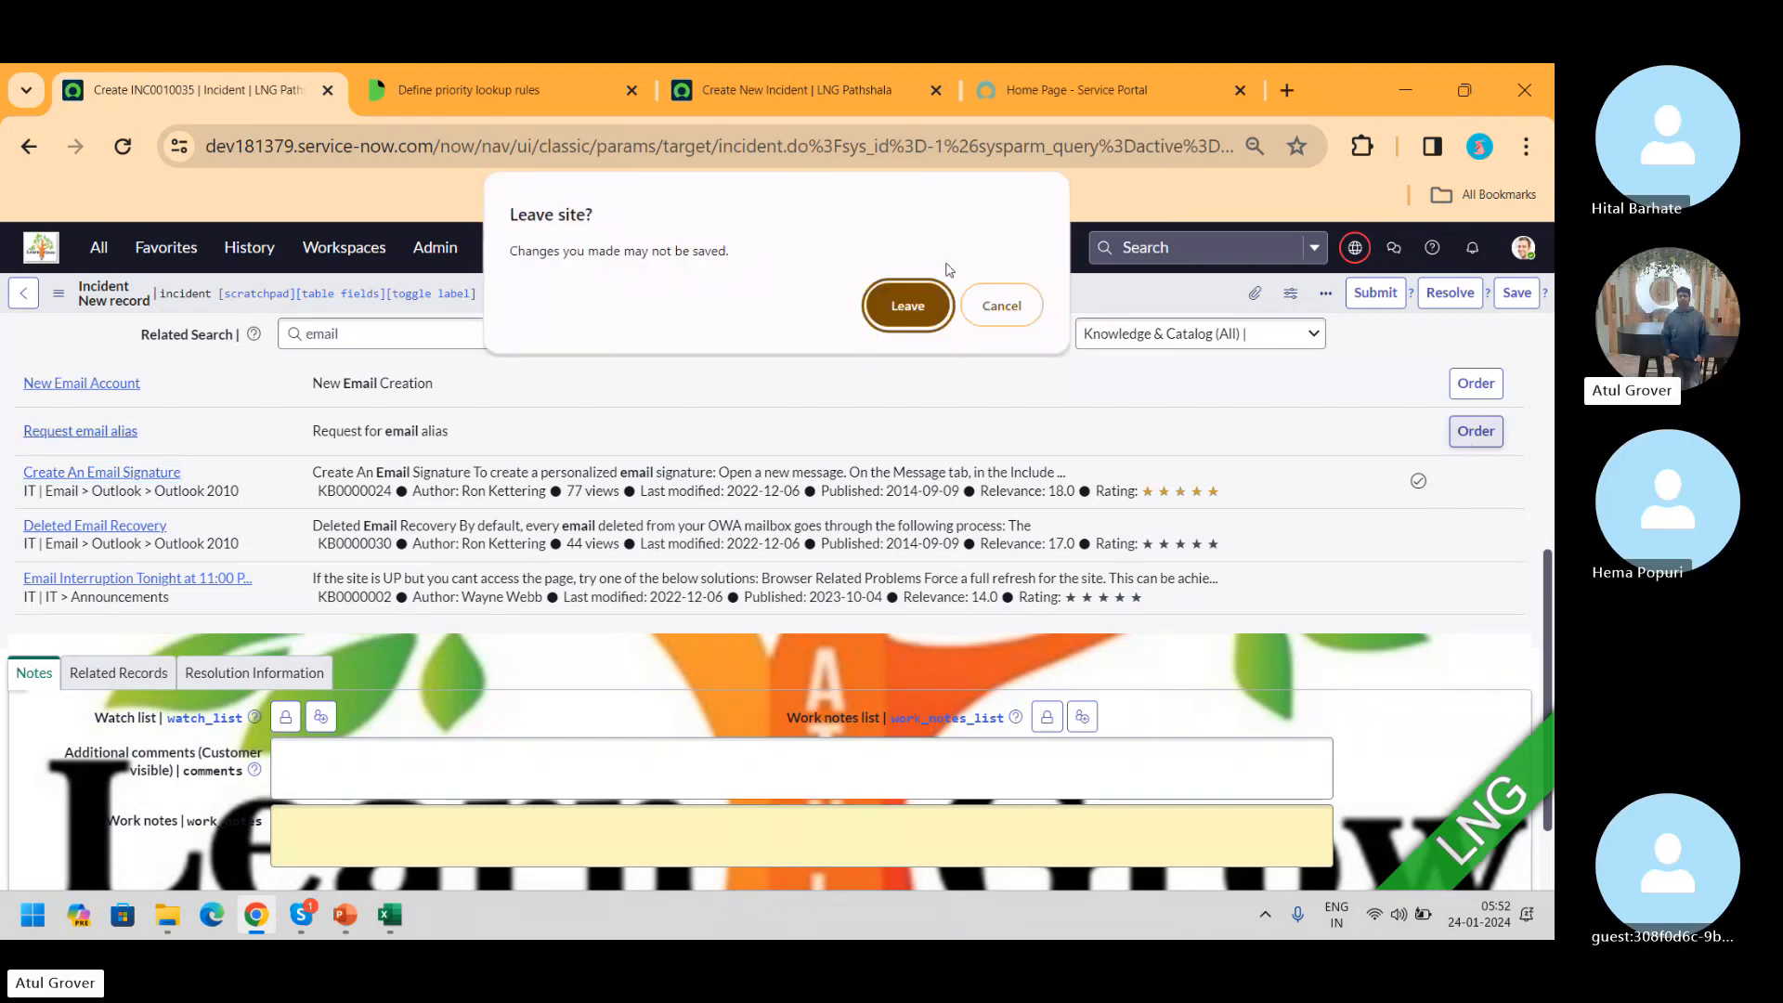
pyautogui.click(1002, 305)
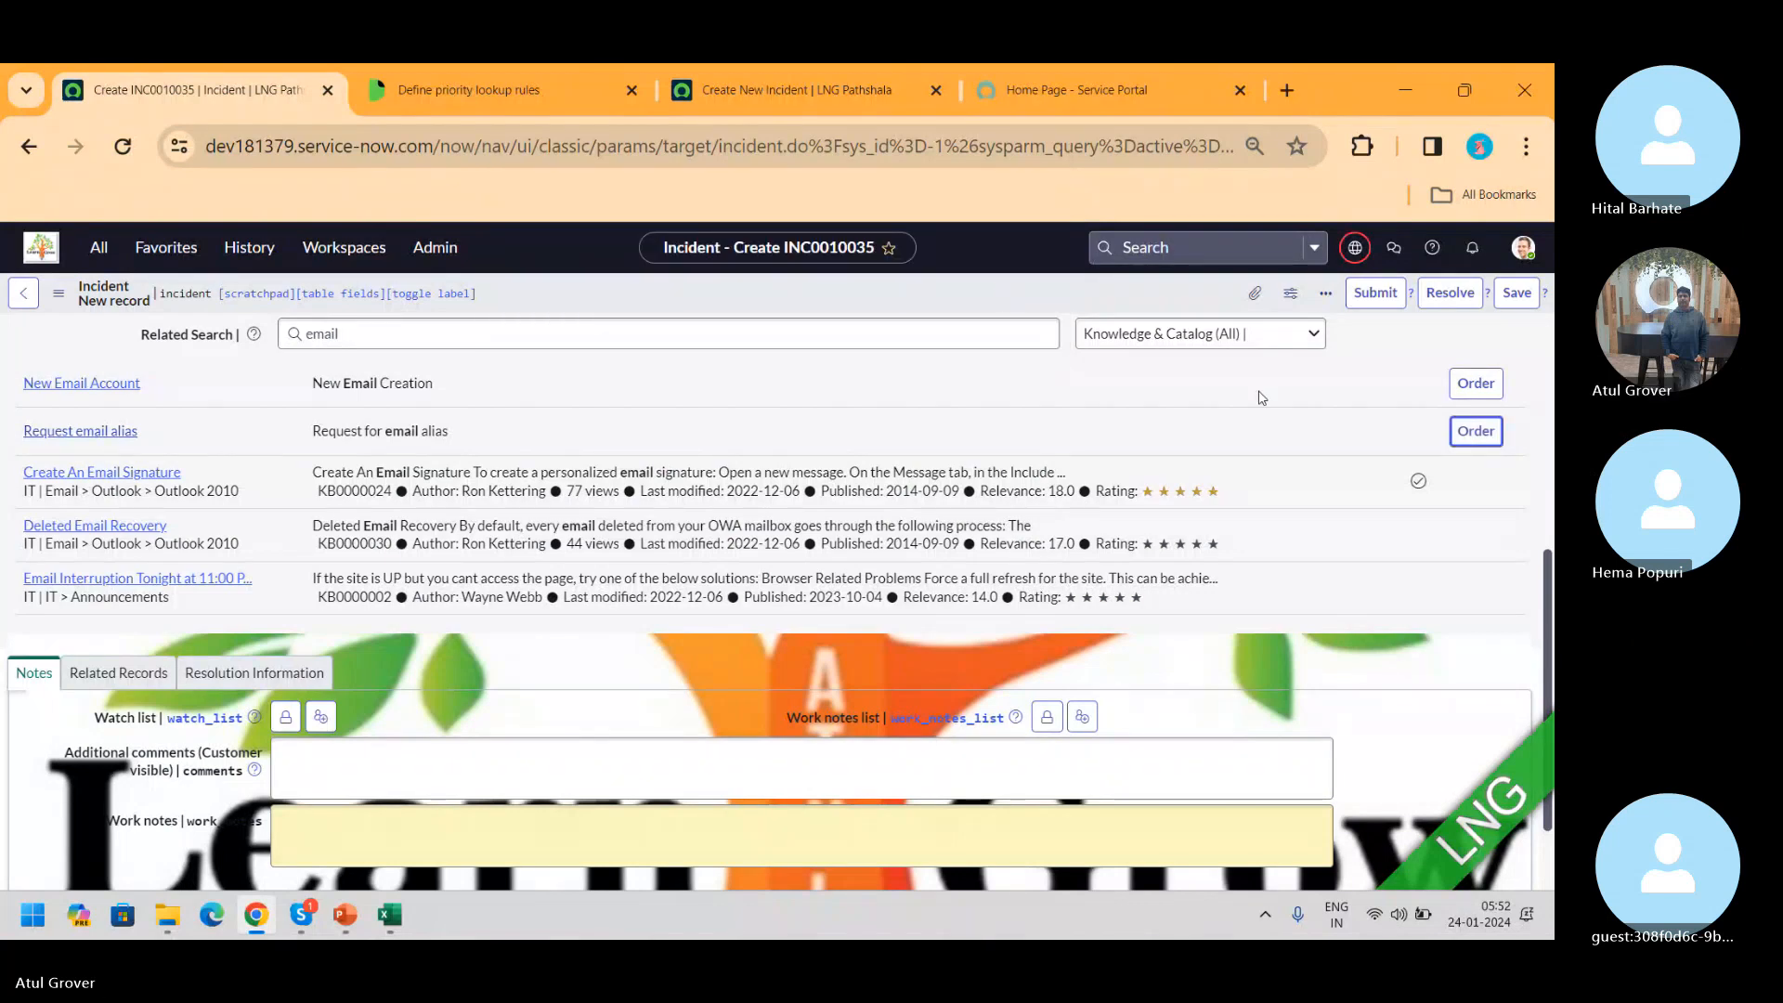
pyautogui.click(1477, 447)
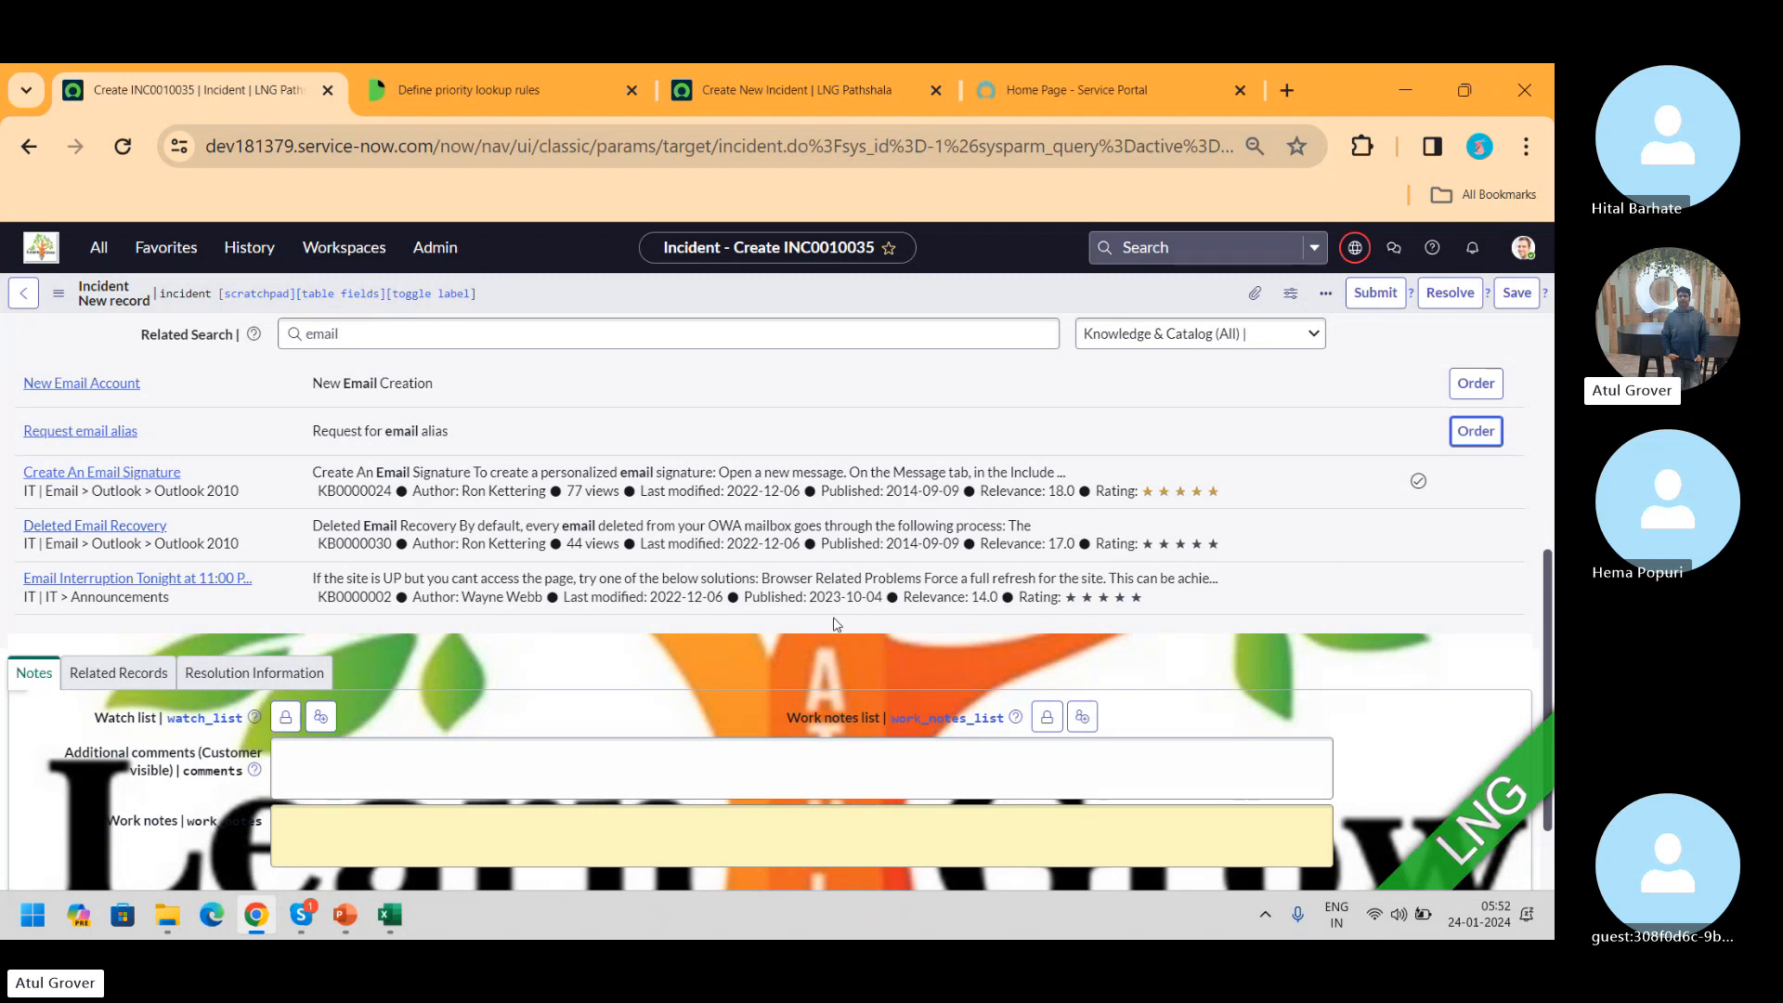
# - Review the Additional comments and Work notes fields in the Notes section without entering text, and switch to the Skype call
pyautogui.click(317, 751)
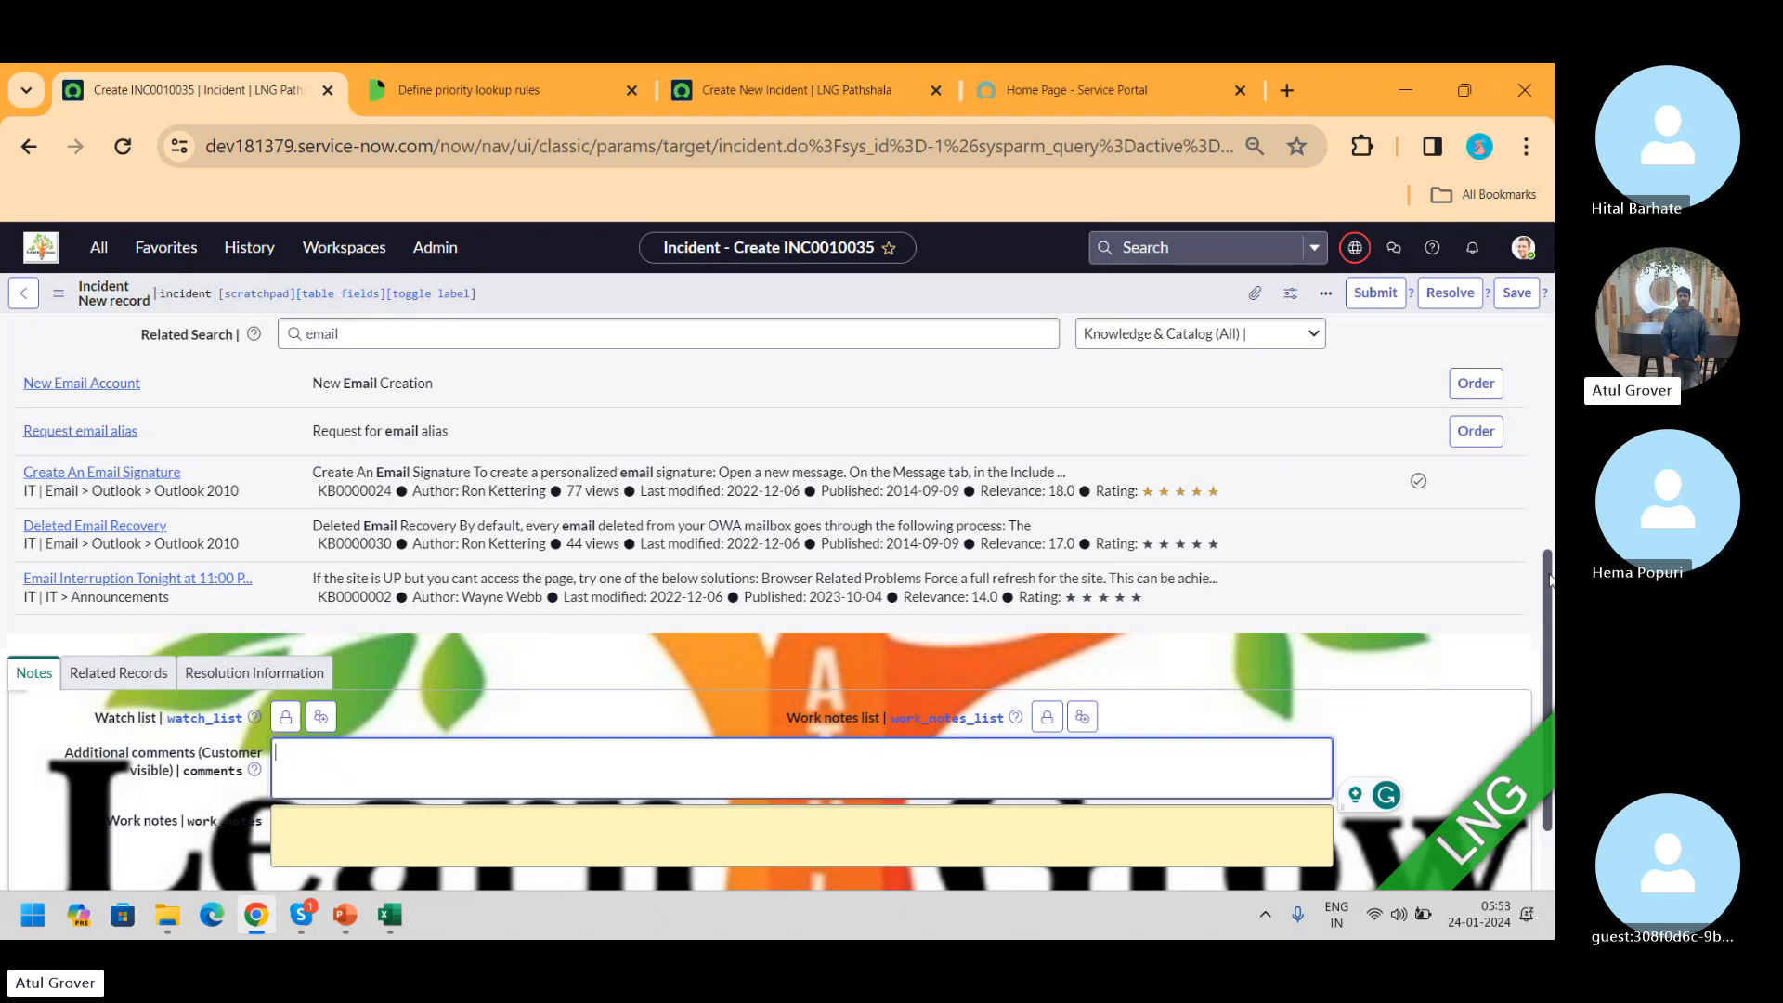
pyautogui.scroll(-1, 1549, 580)
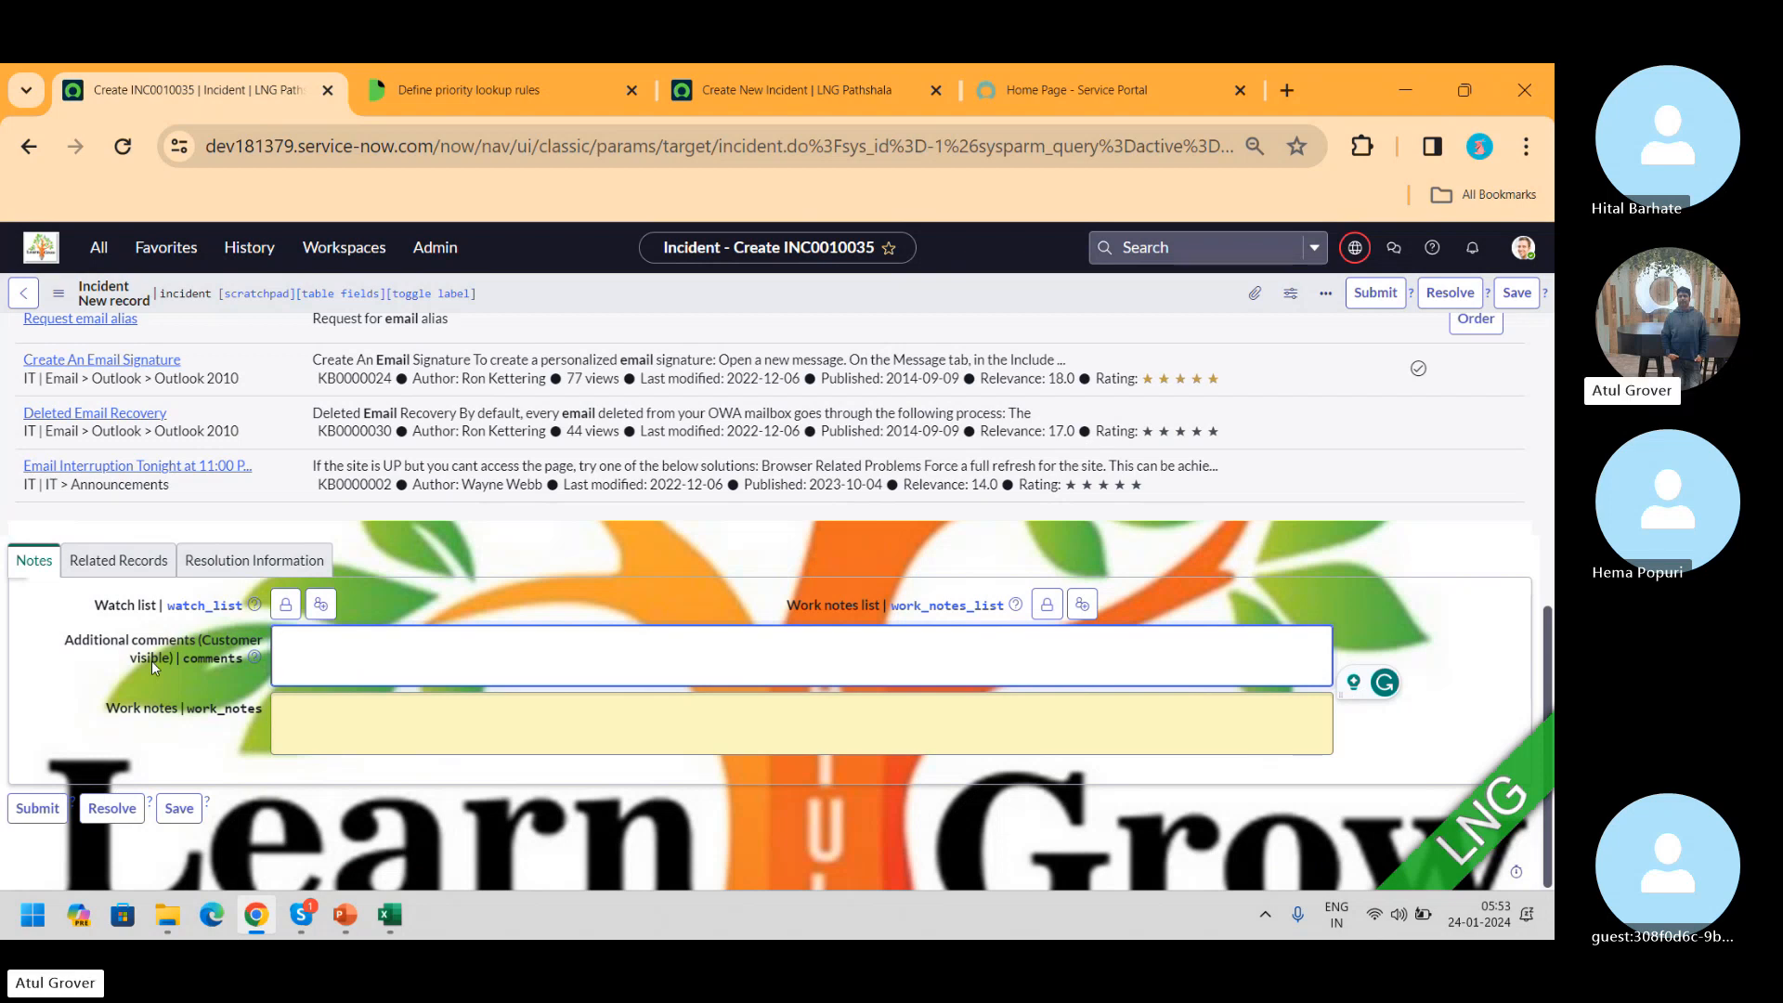
pyautogui.hotkey('alt', 'Tab')
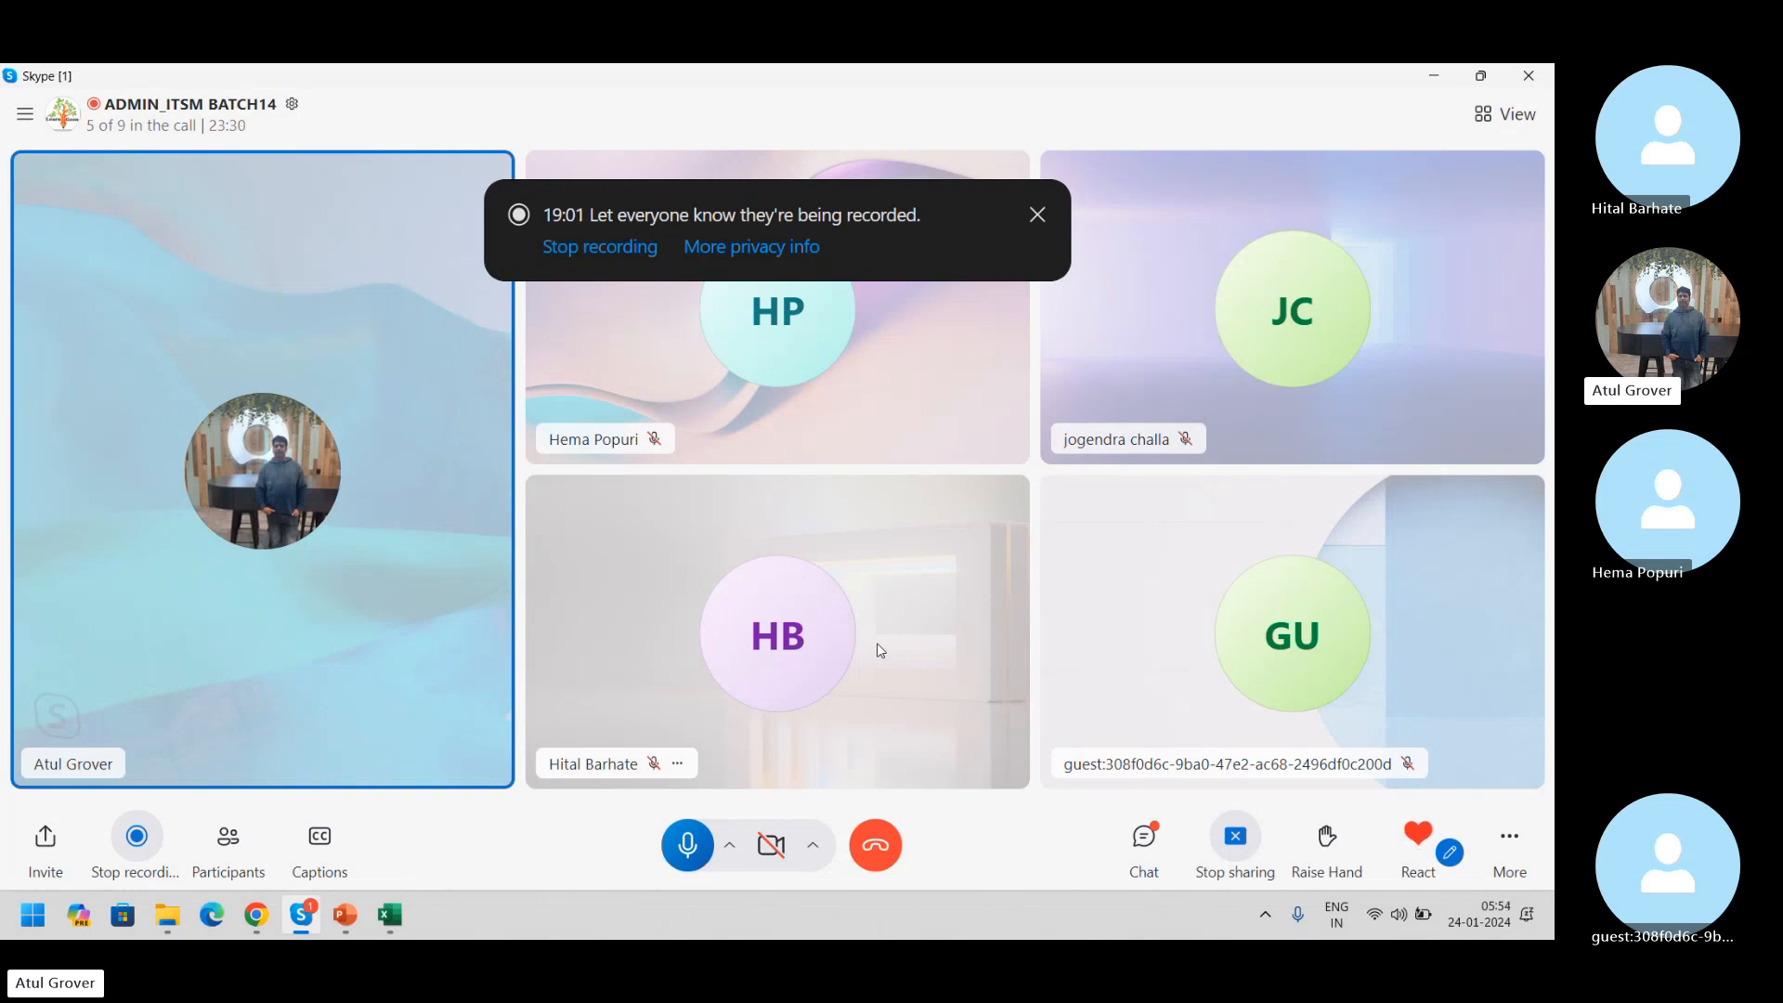
# - Return to the incident form and review the Watch list, Additional comments and Work notes fields without entering any text
pyautogui.hotkey('alt', 'Tab')
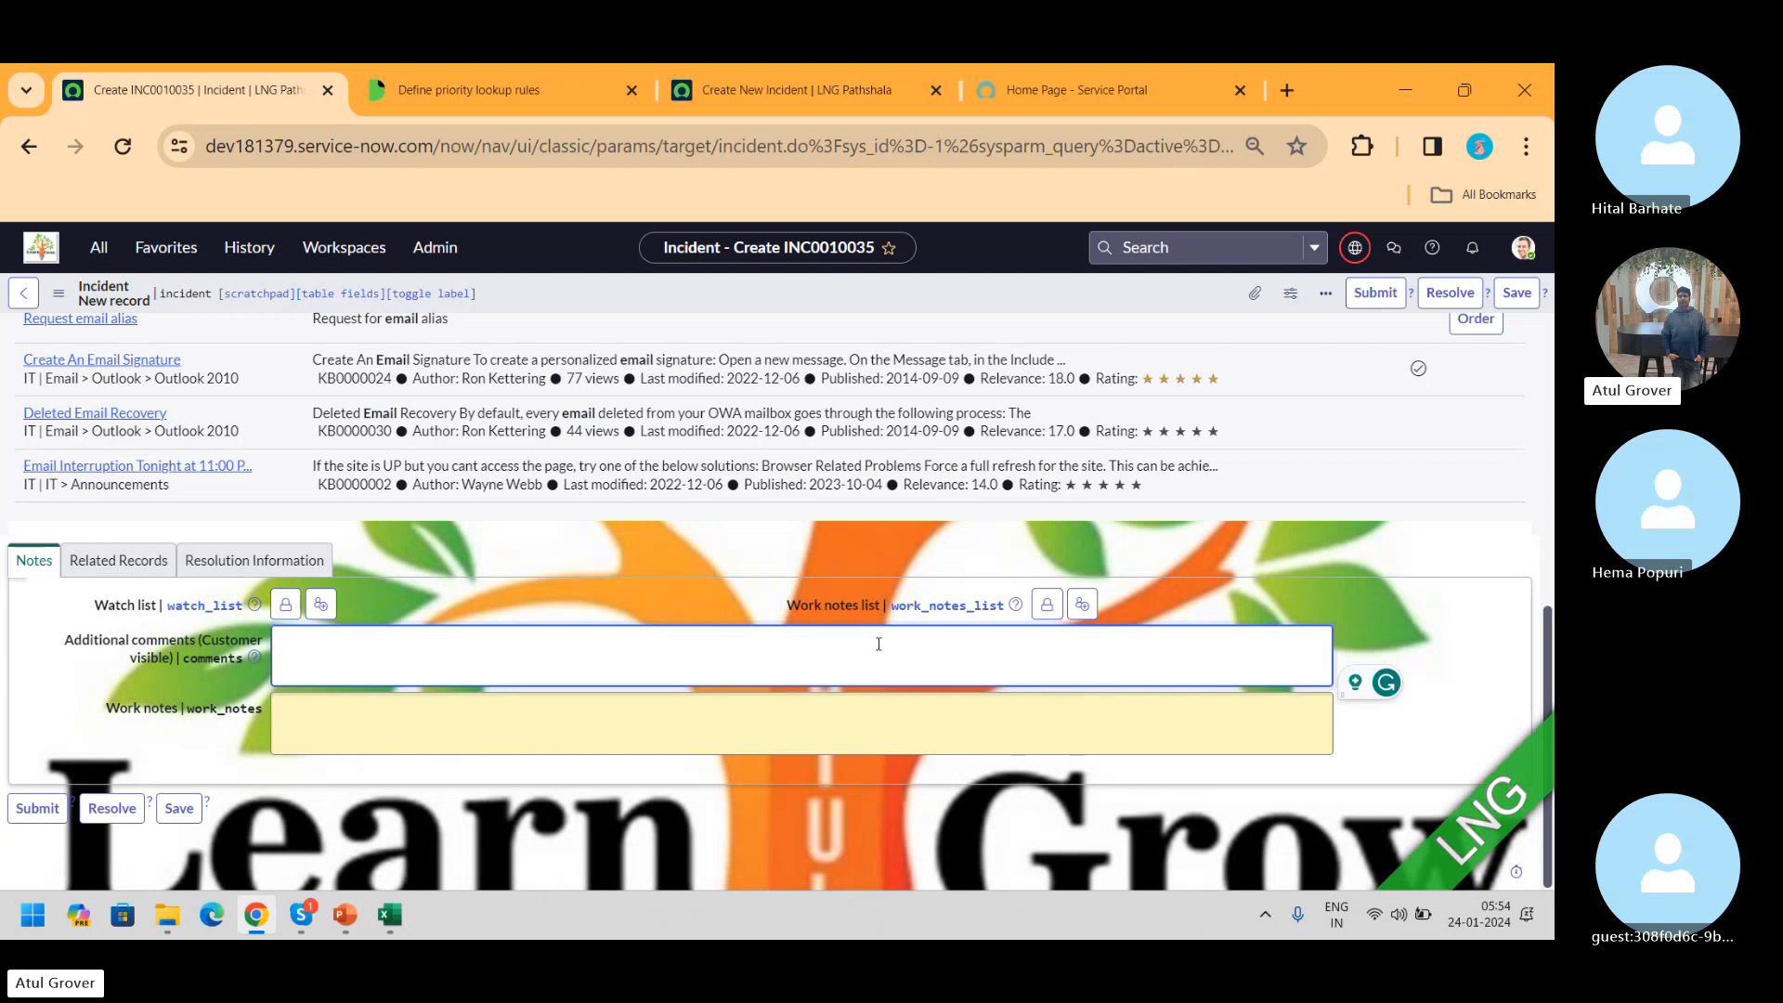
pyautogui.click(469, 748)
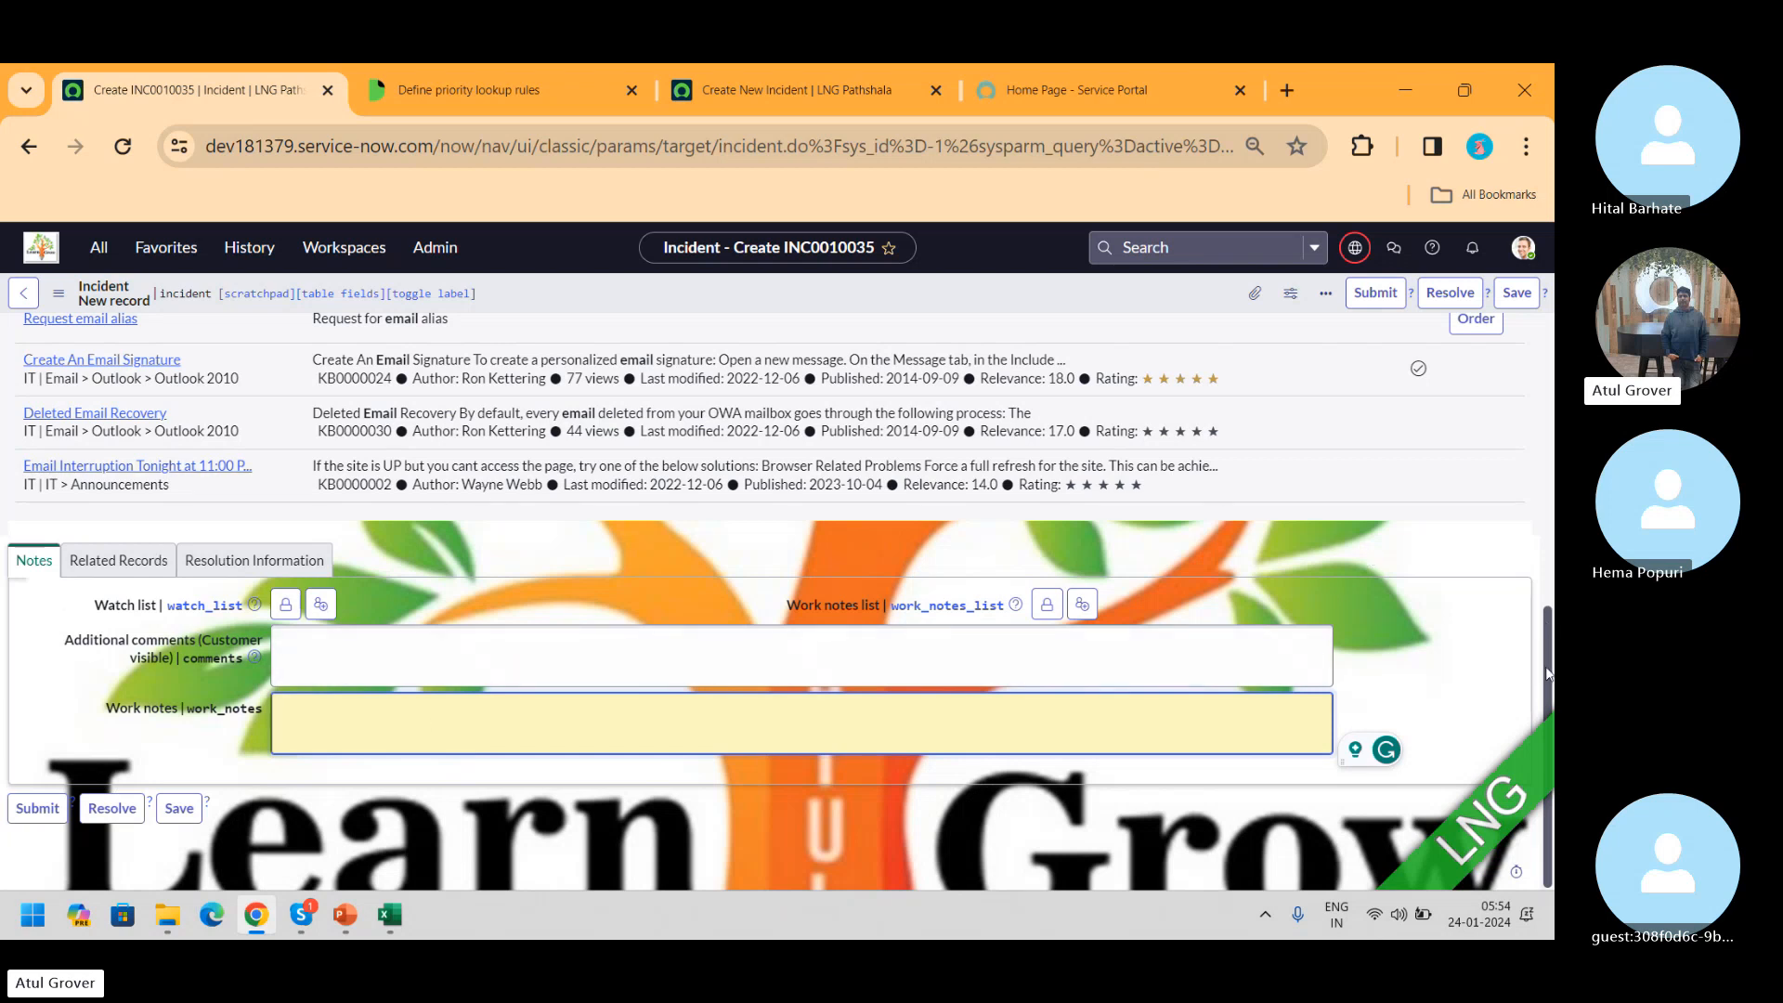
pyautogui.moveTo(1548, 668); pyautogui.dragTo(1548, 357)
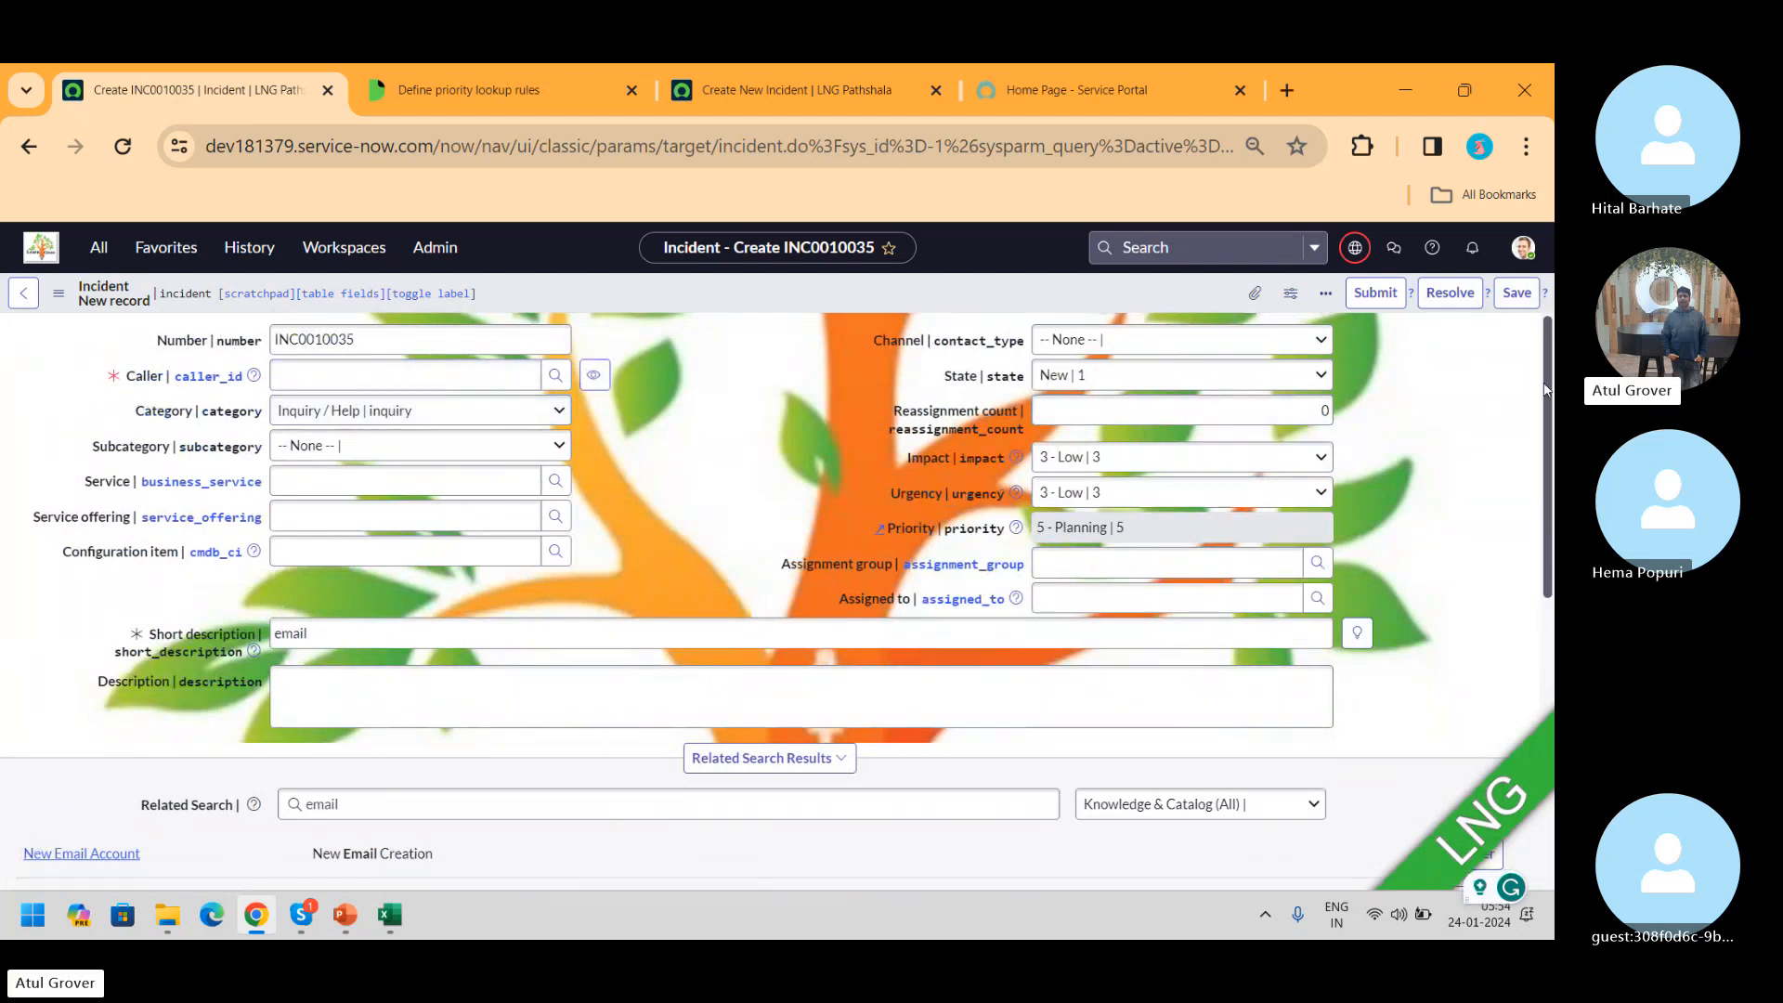
pyautogui.scroll(-10, 406, 672)
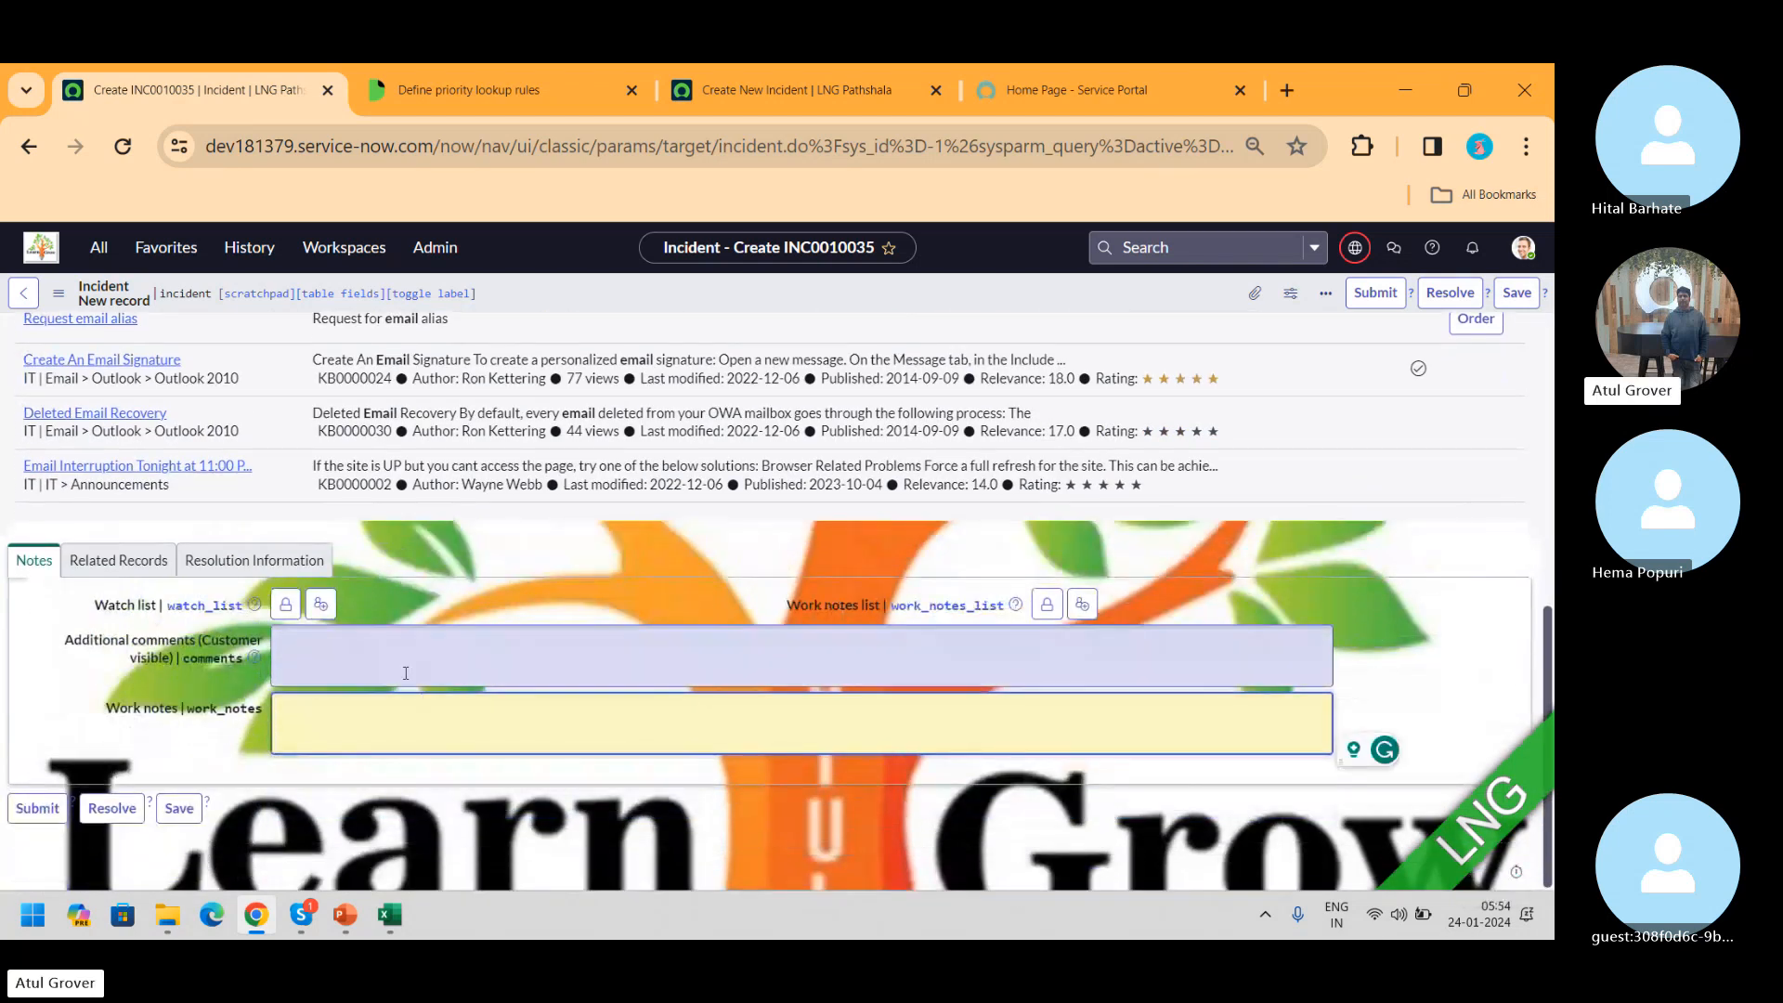
pyautogui.click(406, 673)
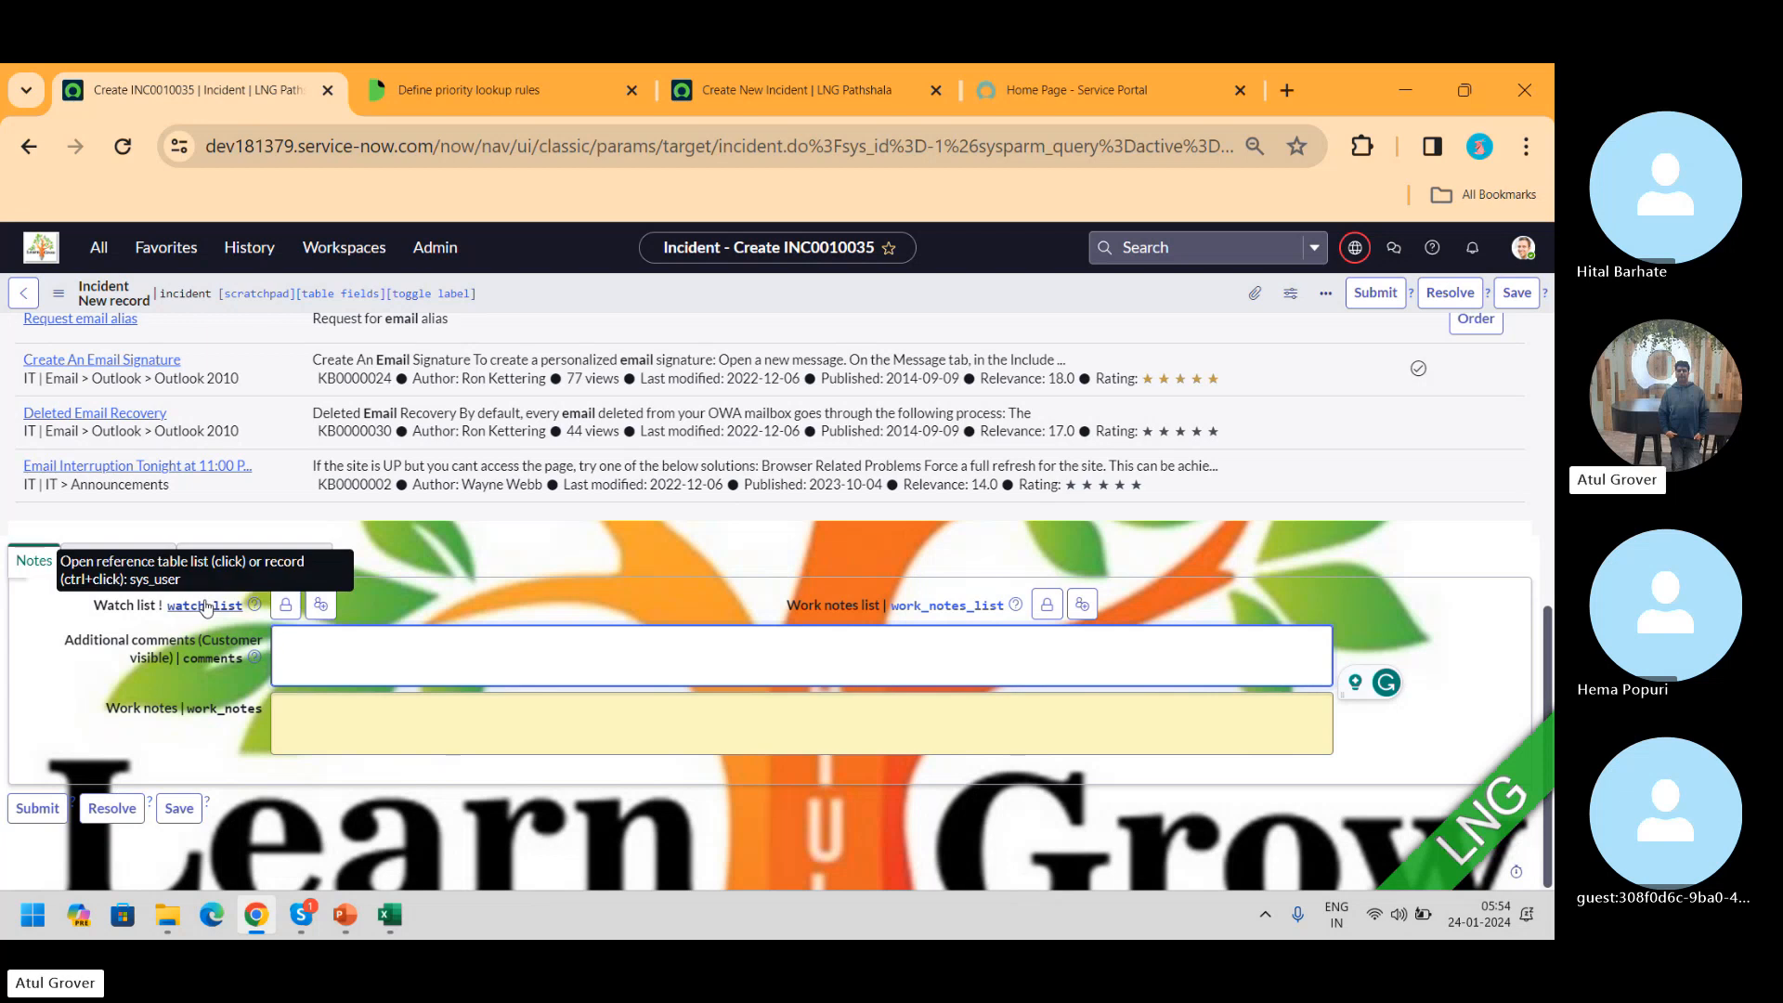
pyautogui.hotkey('alt', 'Tab')
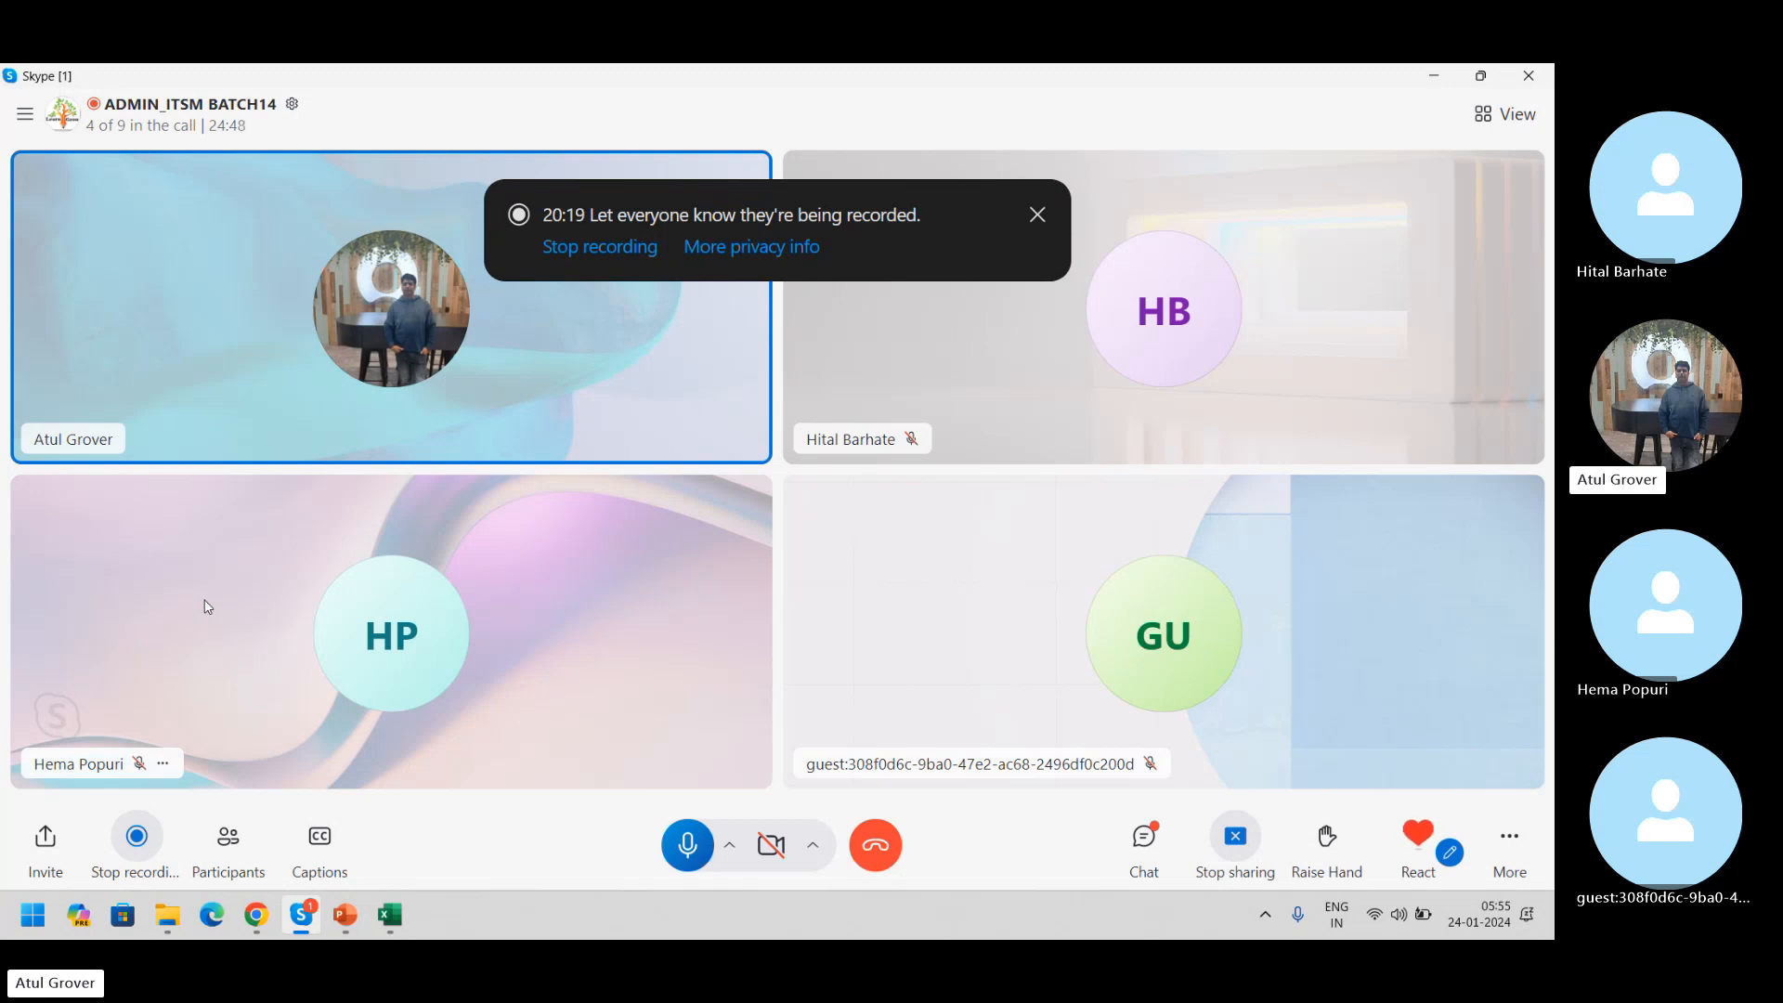
pyautogui.hotkey('alt', 'Tab')
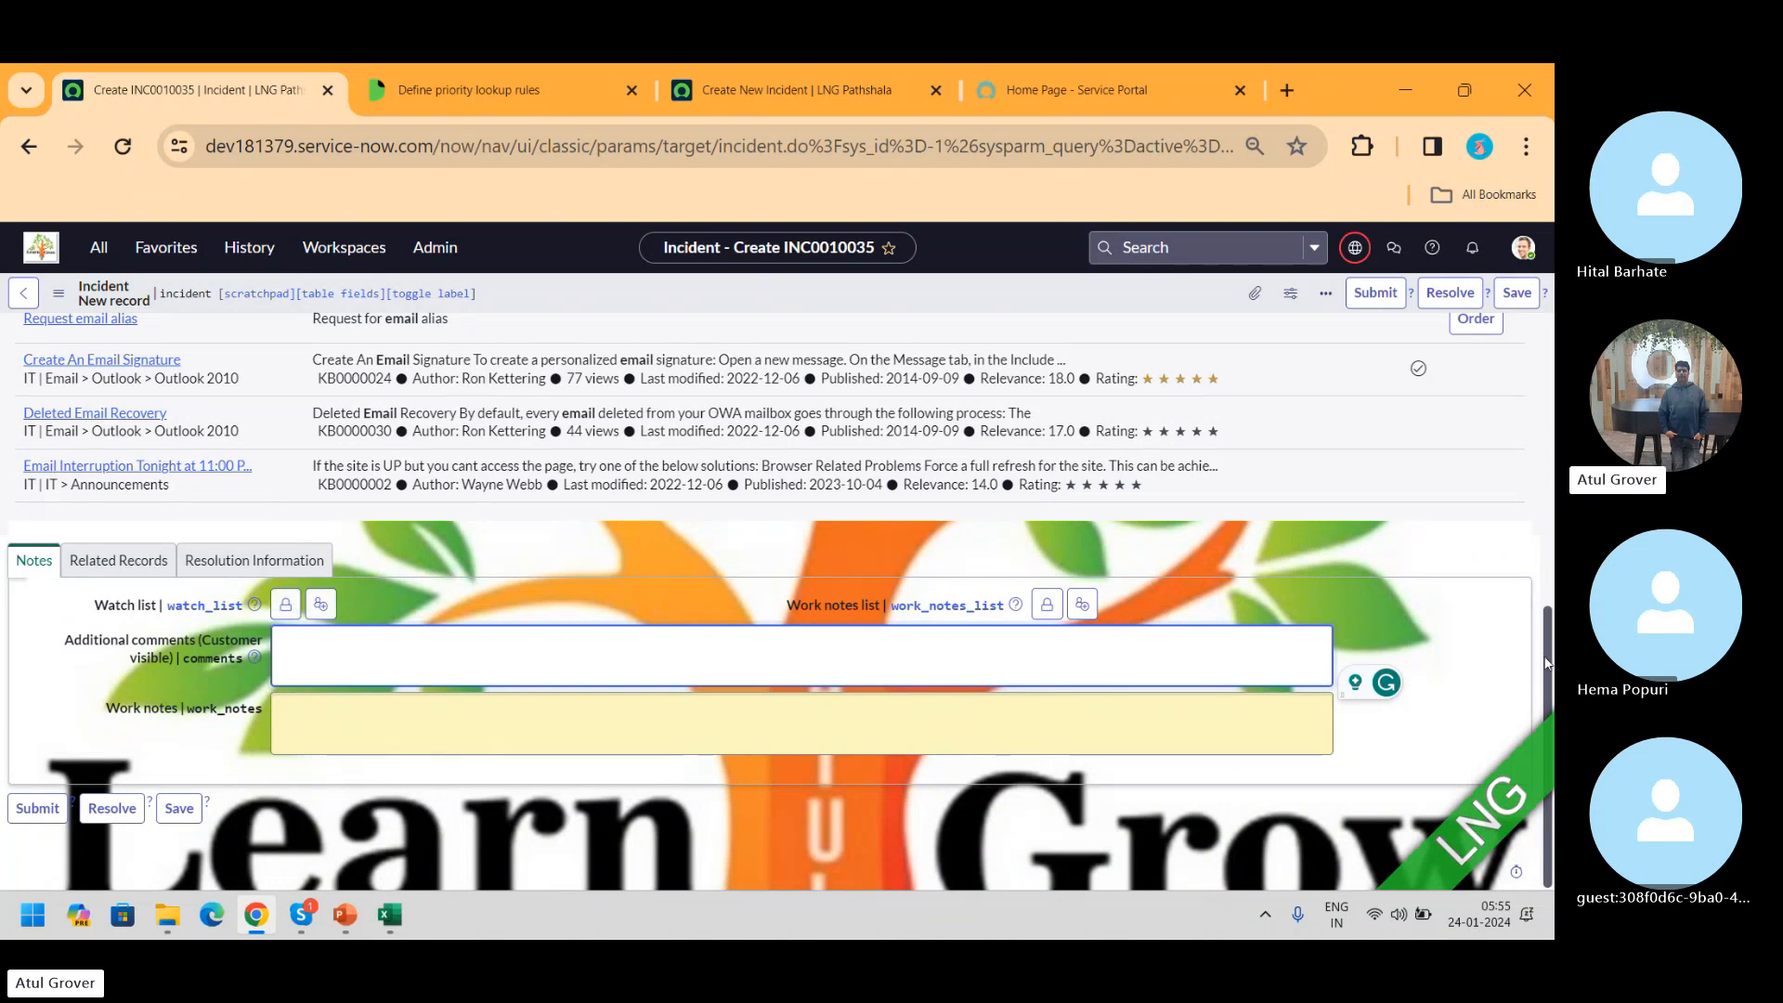
# - Search the incident's Caller field by the caller's name and pick the matching user from the recent selections
pyautogui.moveTo(1548, 664); pyautogui.dragTo(1549, 502)
pyautogui.scroll(3, 417, 400)
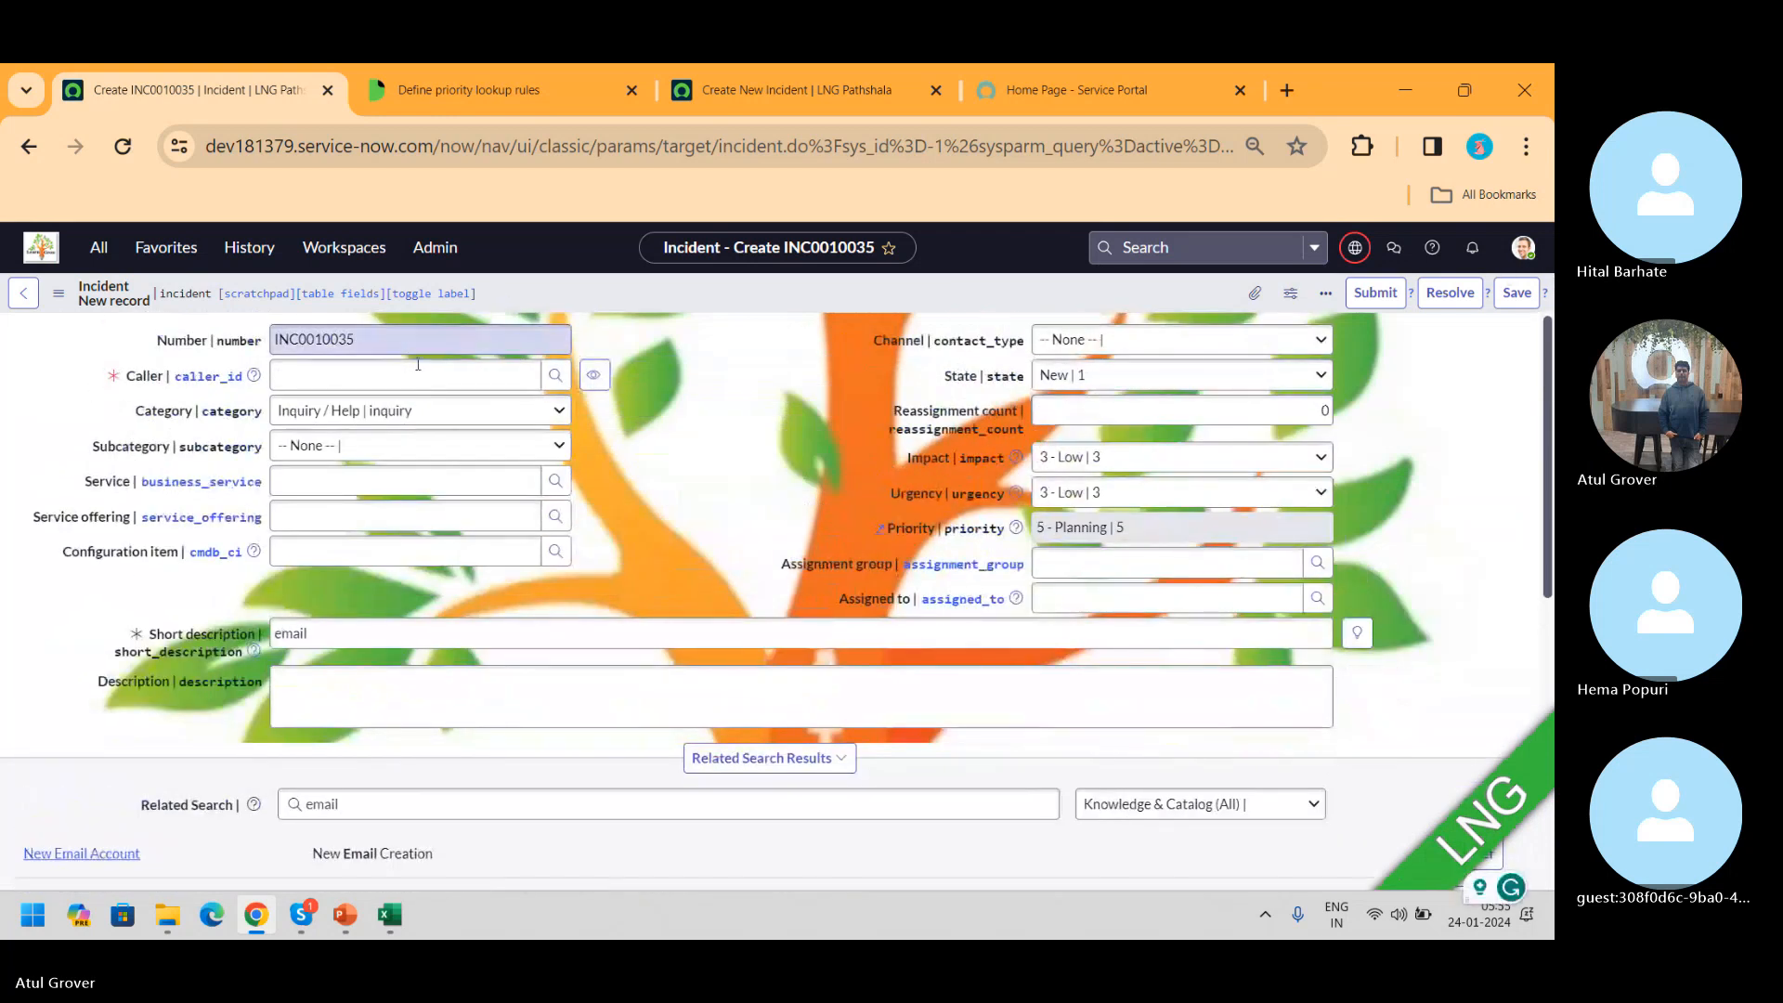
pyautogui.click(414, 371)
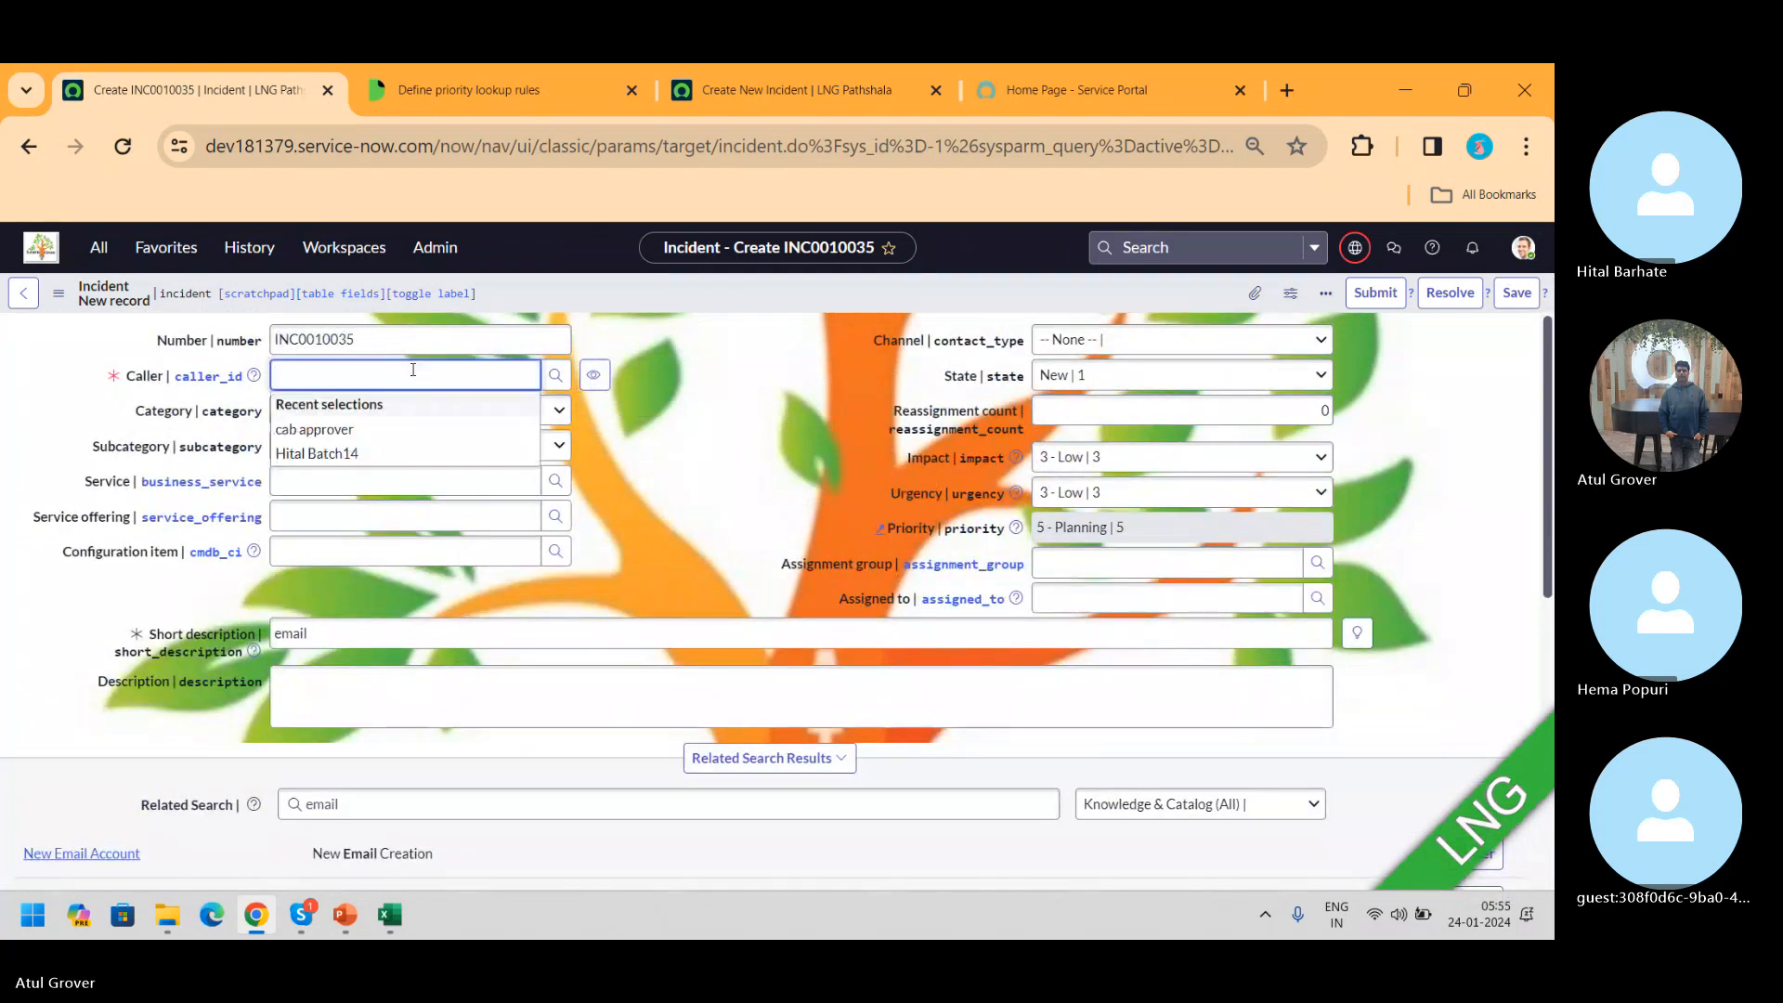
pyautogui.write('Ji')
pyautogui.press('BackSpace')
pyautogui.press('BackSpace')
pyautogui.write('HIt')
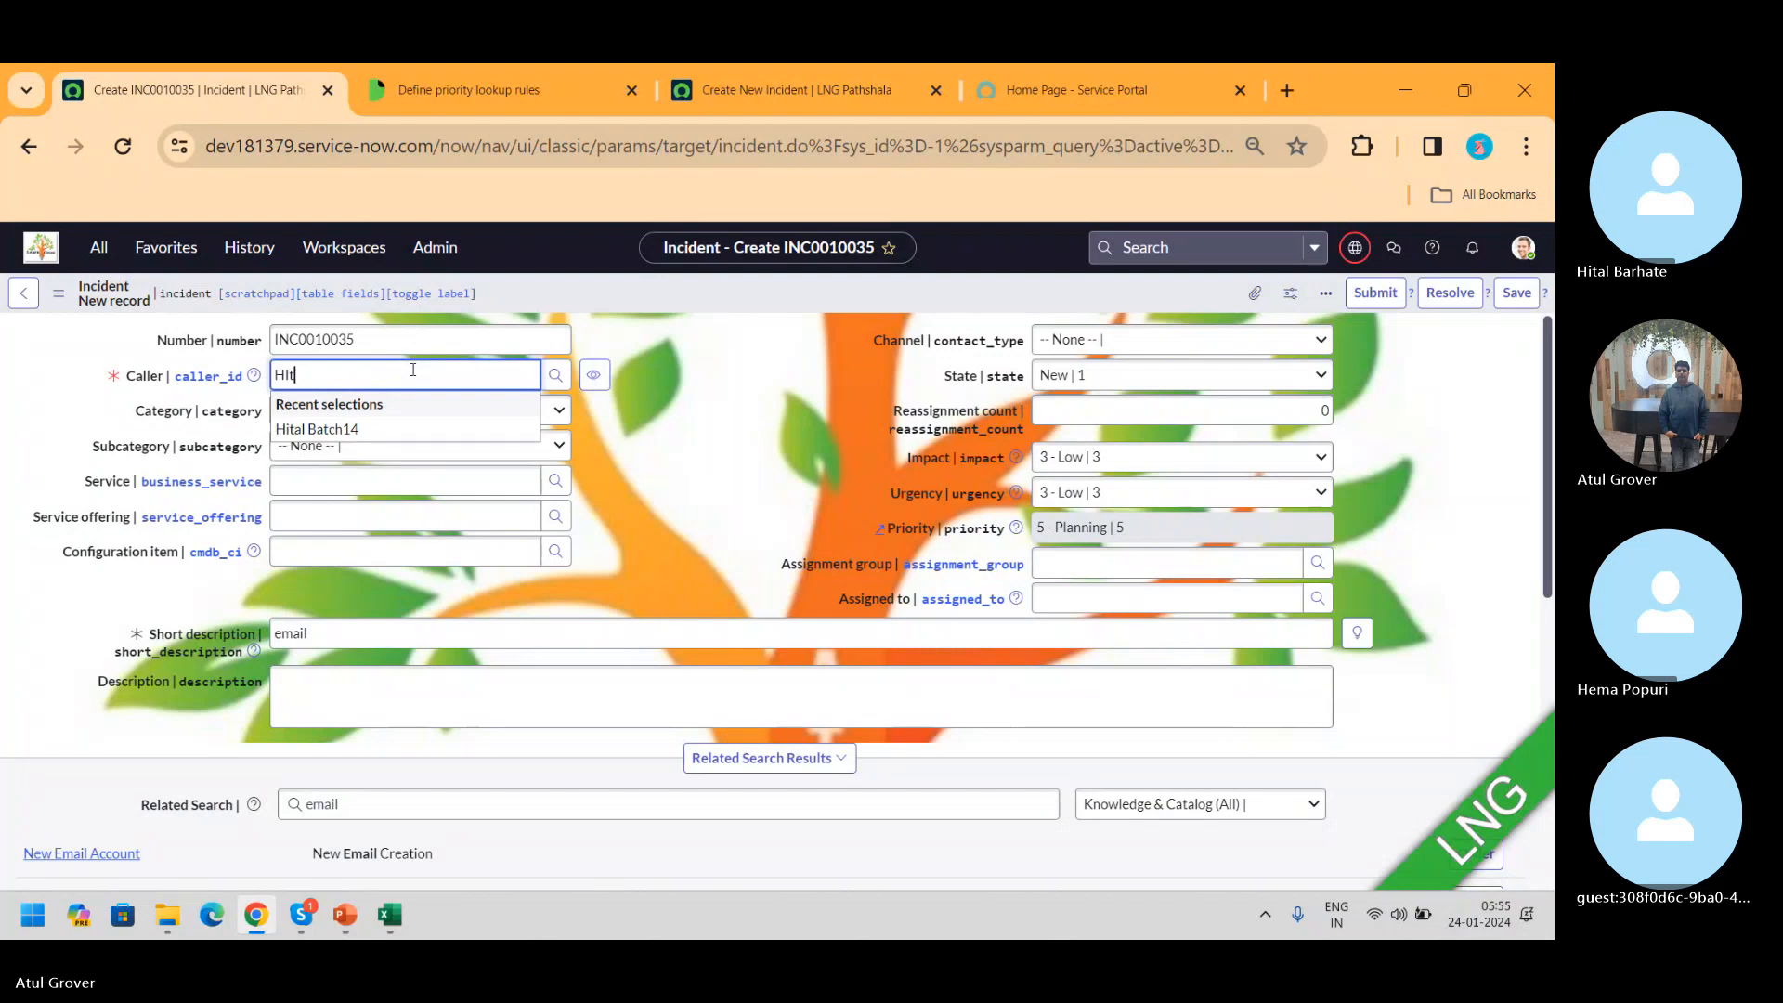
pyautogui.click(346, 428)
# - Keep the incident's Category as Inquiry / Help and set the Subcategory to Email
pyautogui.click(358, 410)
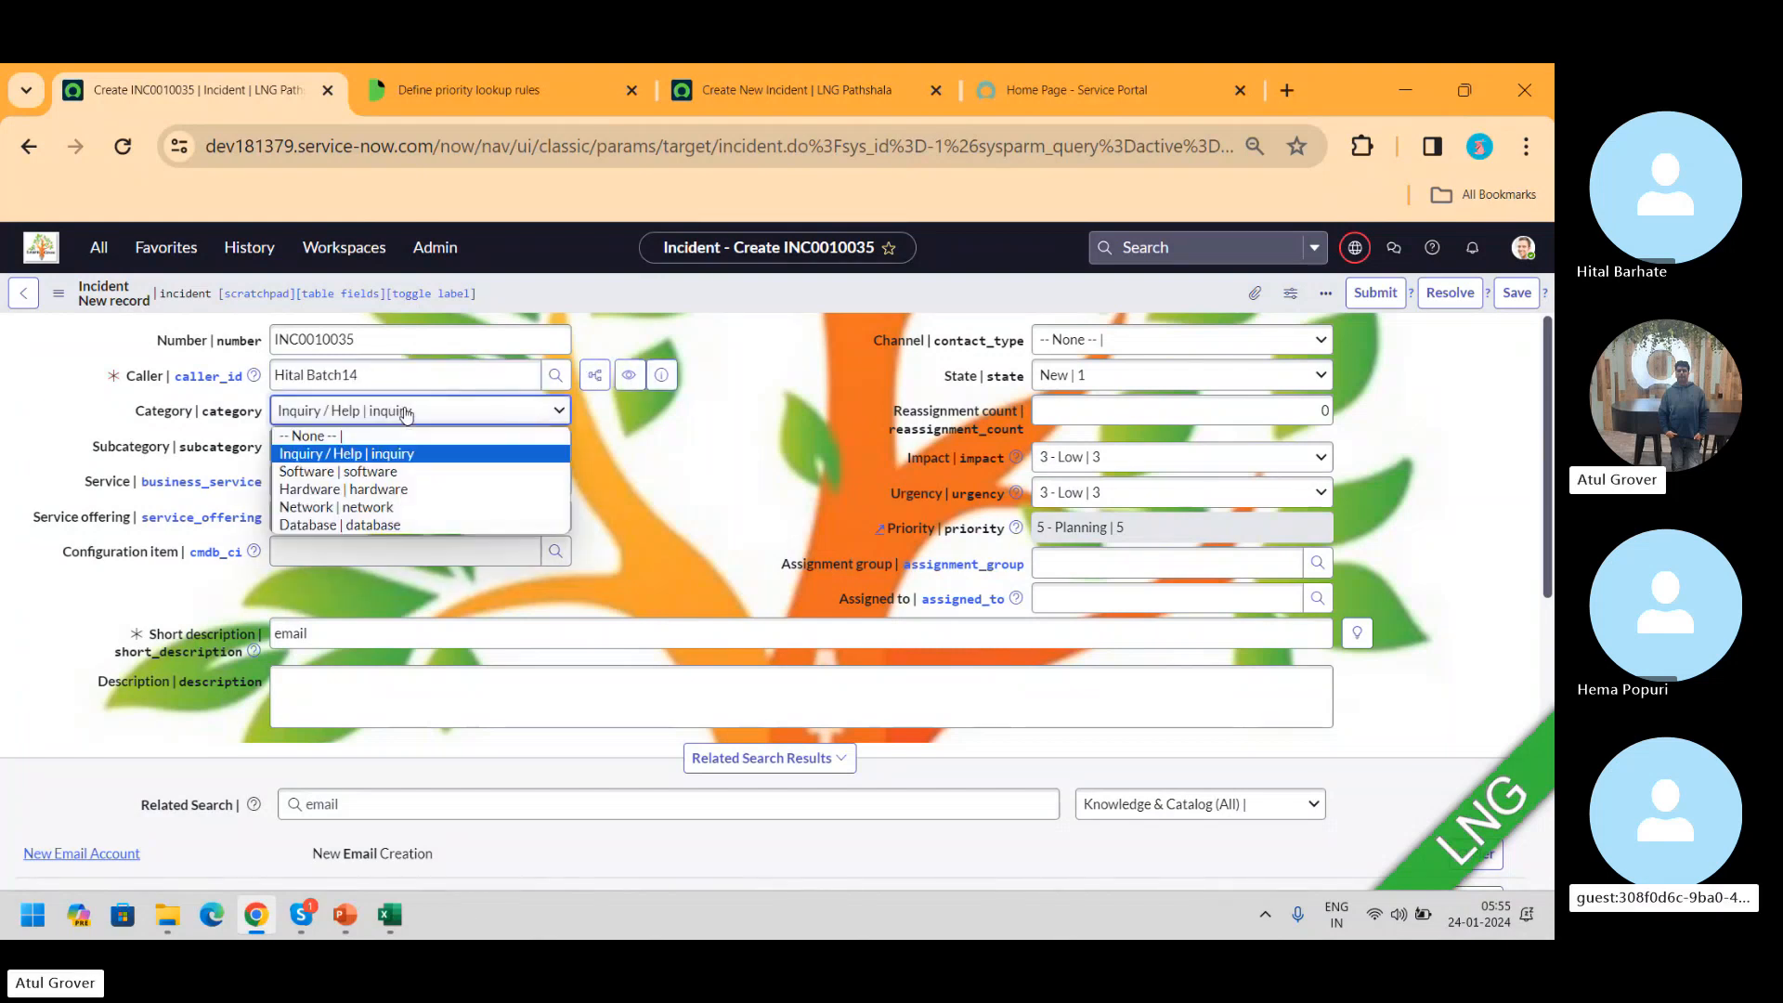
pyautogui.click(359, 456)
pyautogui.click(353, 450)
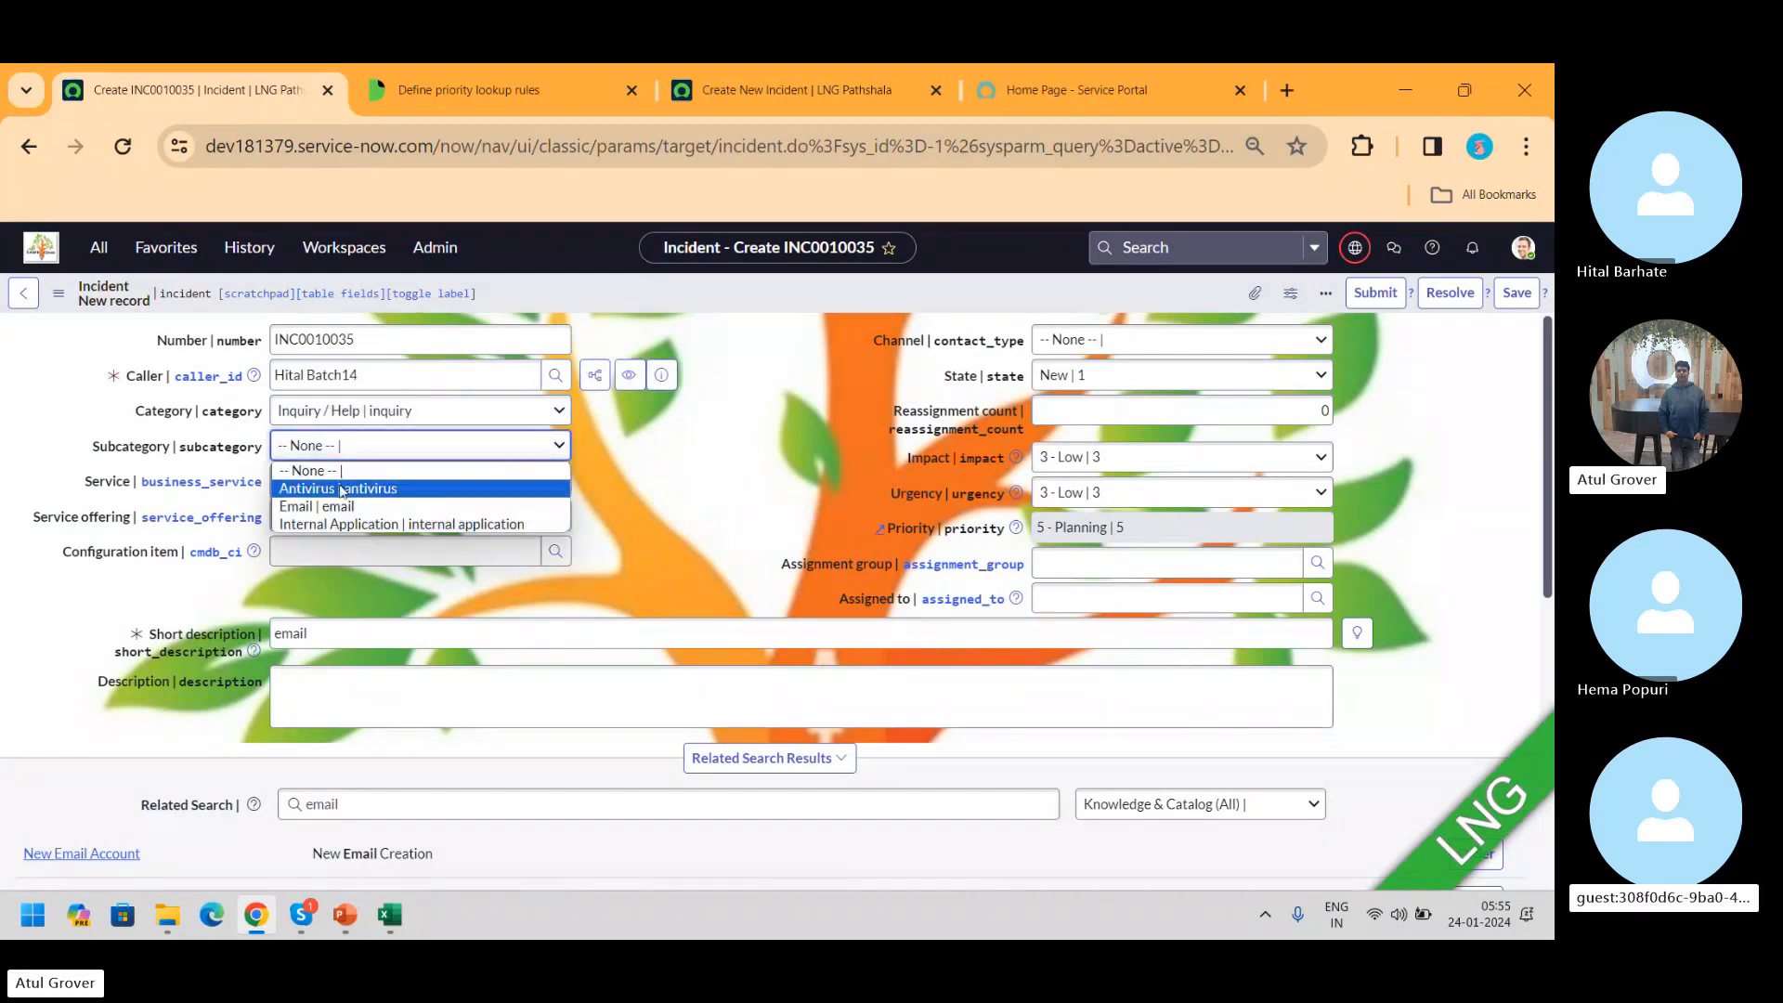
pyautogui.click(340, 502)
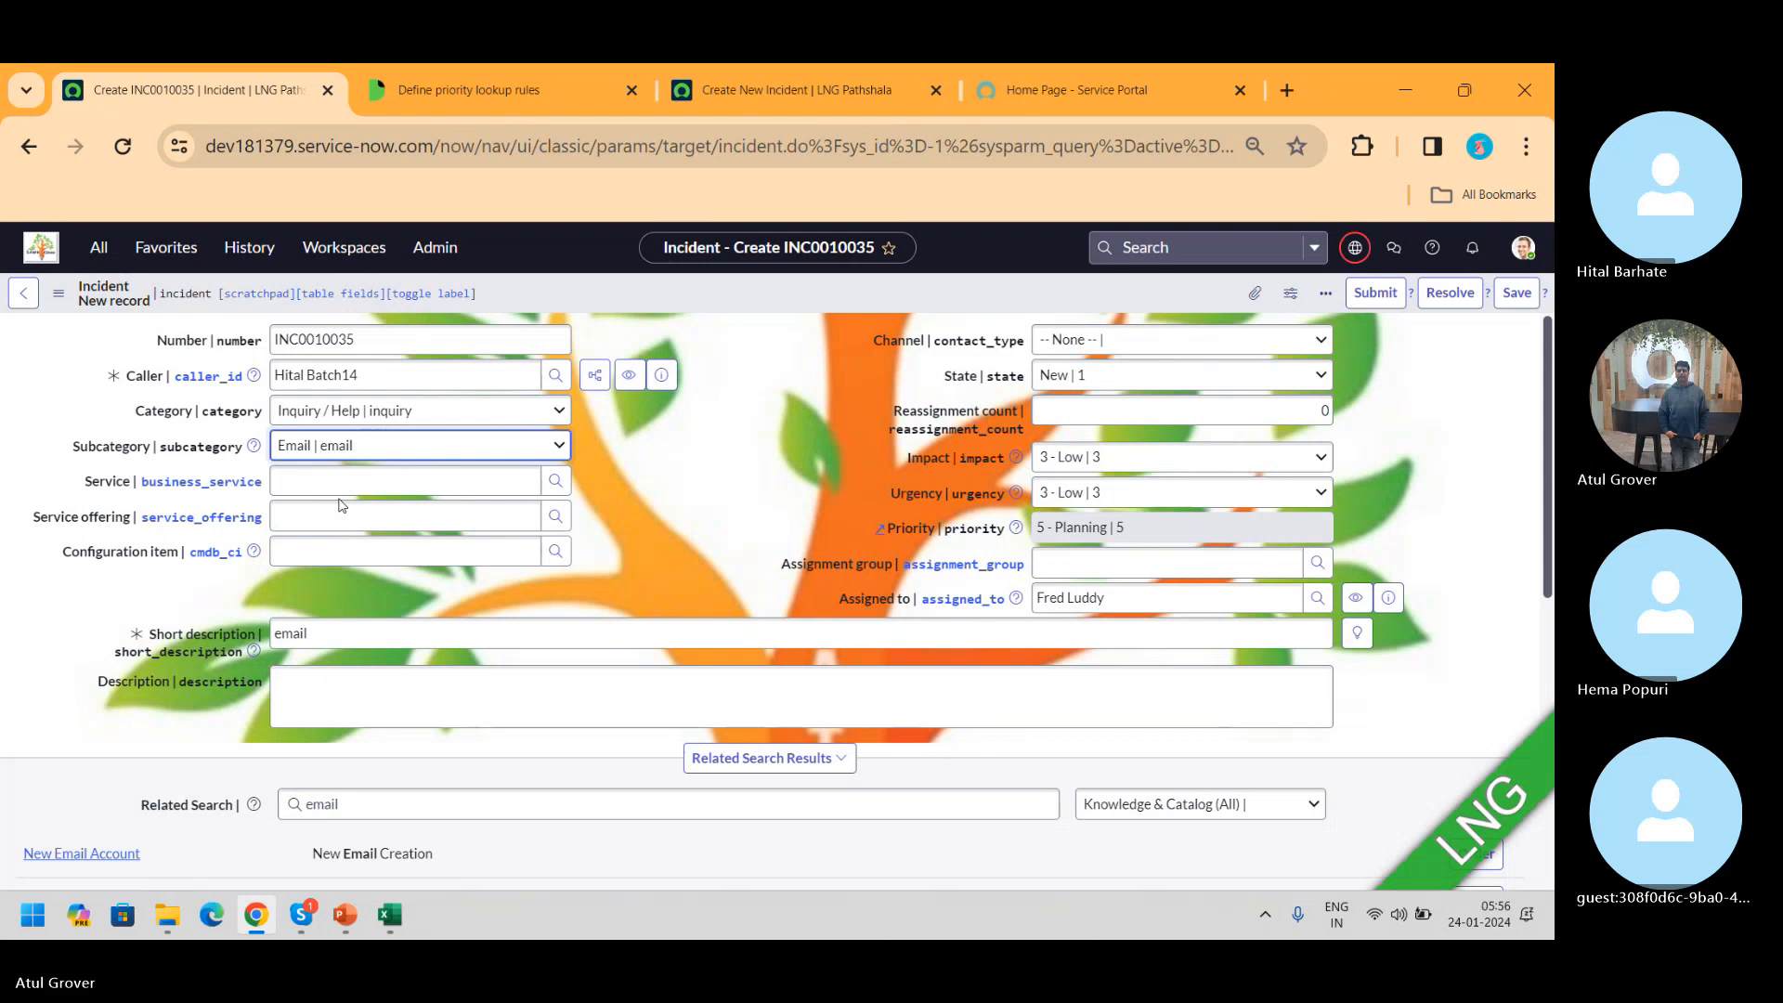
# - Find the incident modules in the navigator and open the list of open incidents in a new browser tab
pyautogui.click(109, 246)
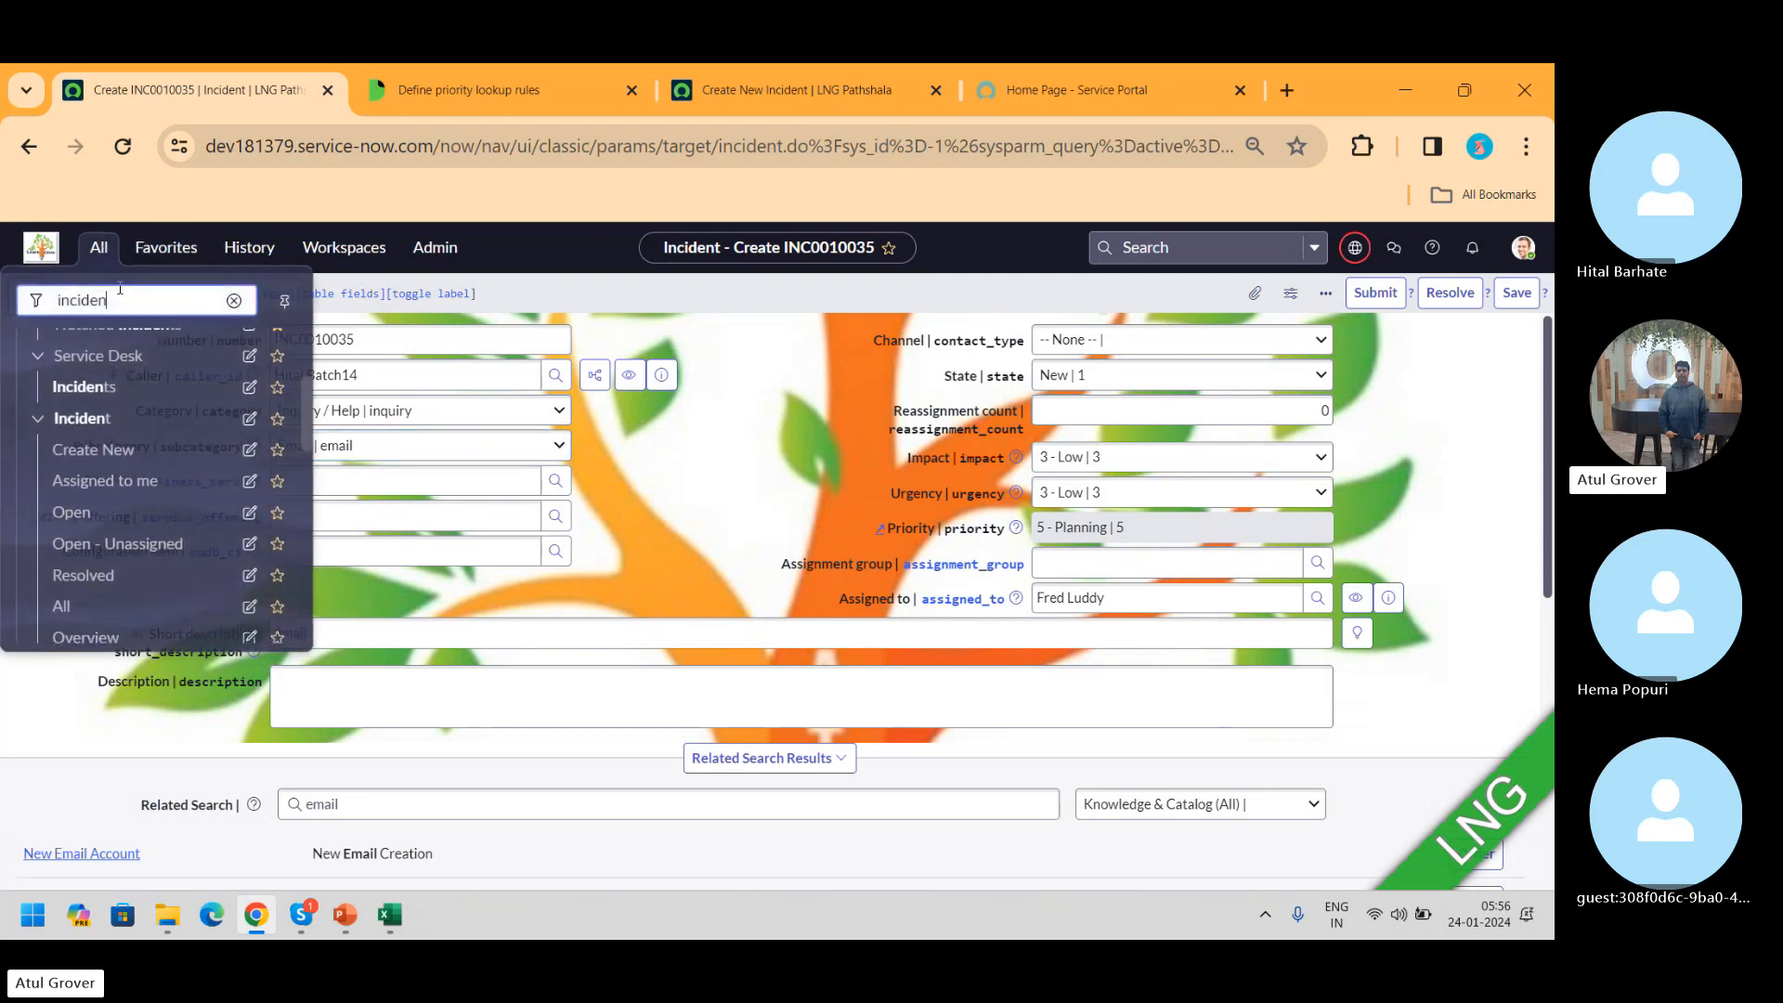
pyautogui.keyDown('ctrl'); pyautogui.click(72, 514); pyautogui.keyUp('ctrl')
pyautogui.click(631, 102)
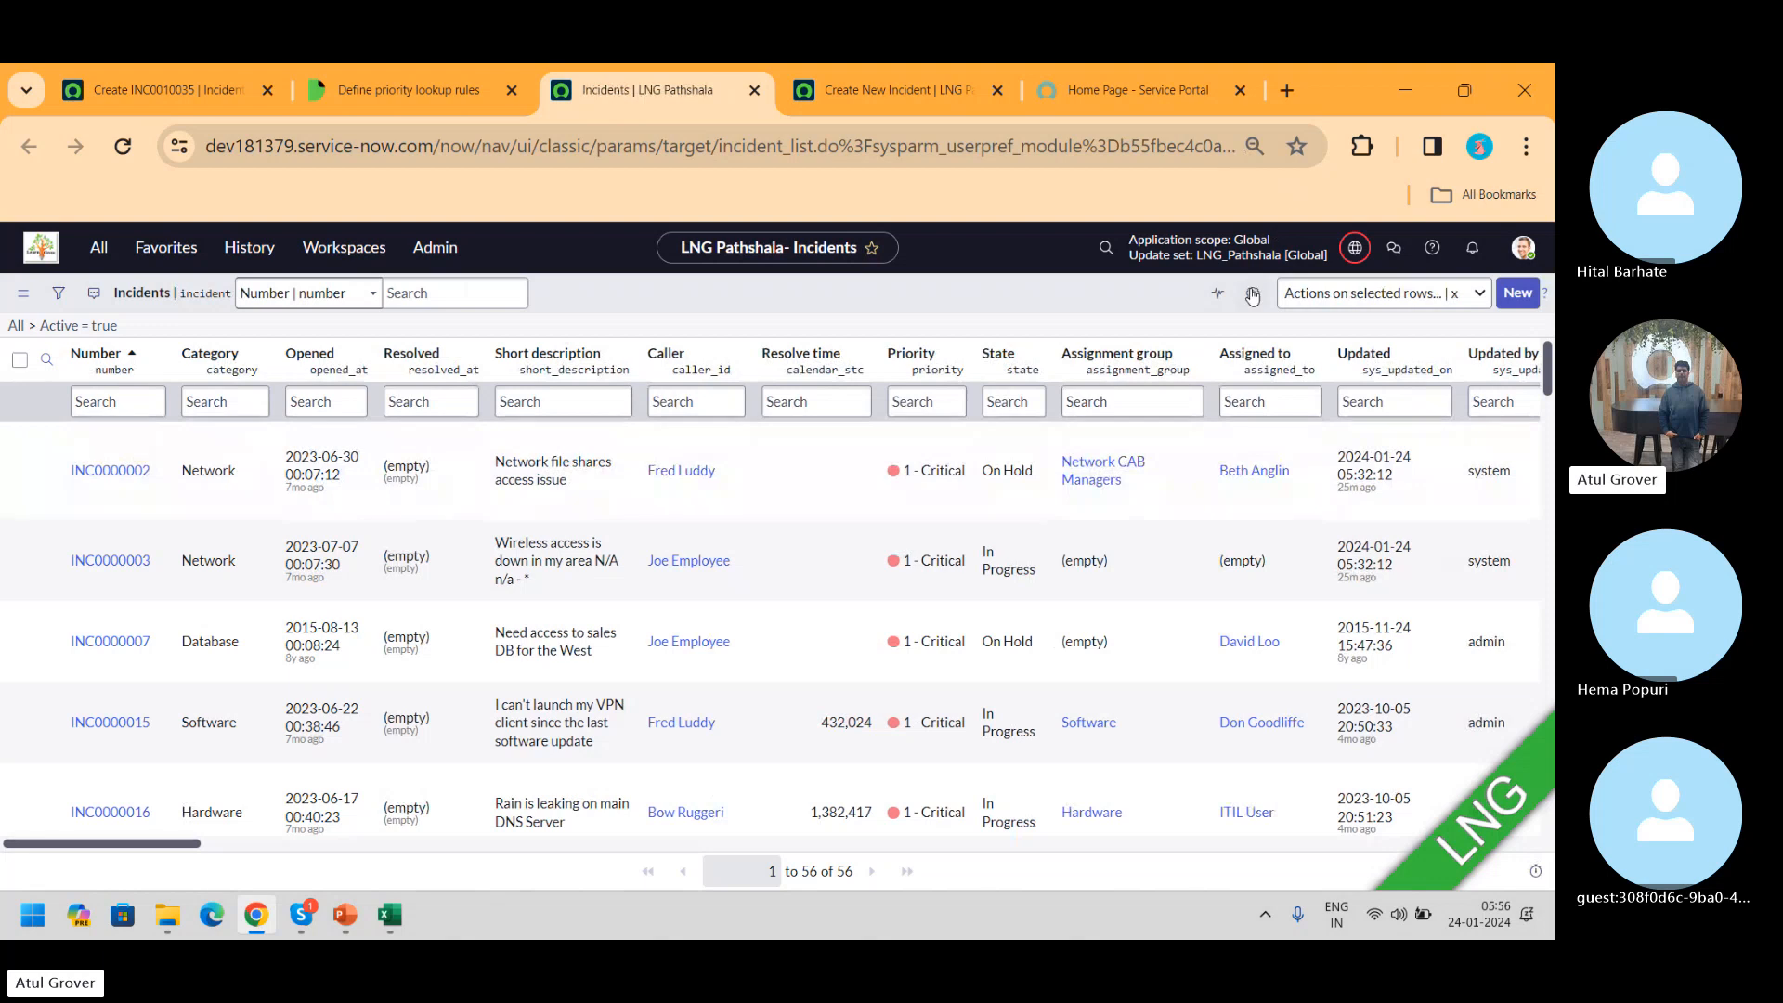
# - Examine the incident list's available and displayed columns without changing them, and return to the new incident form
pyautogui.click(1252, 295)
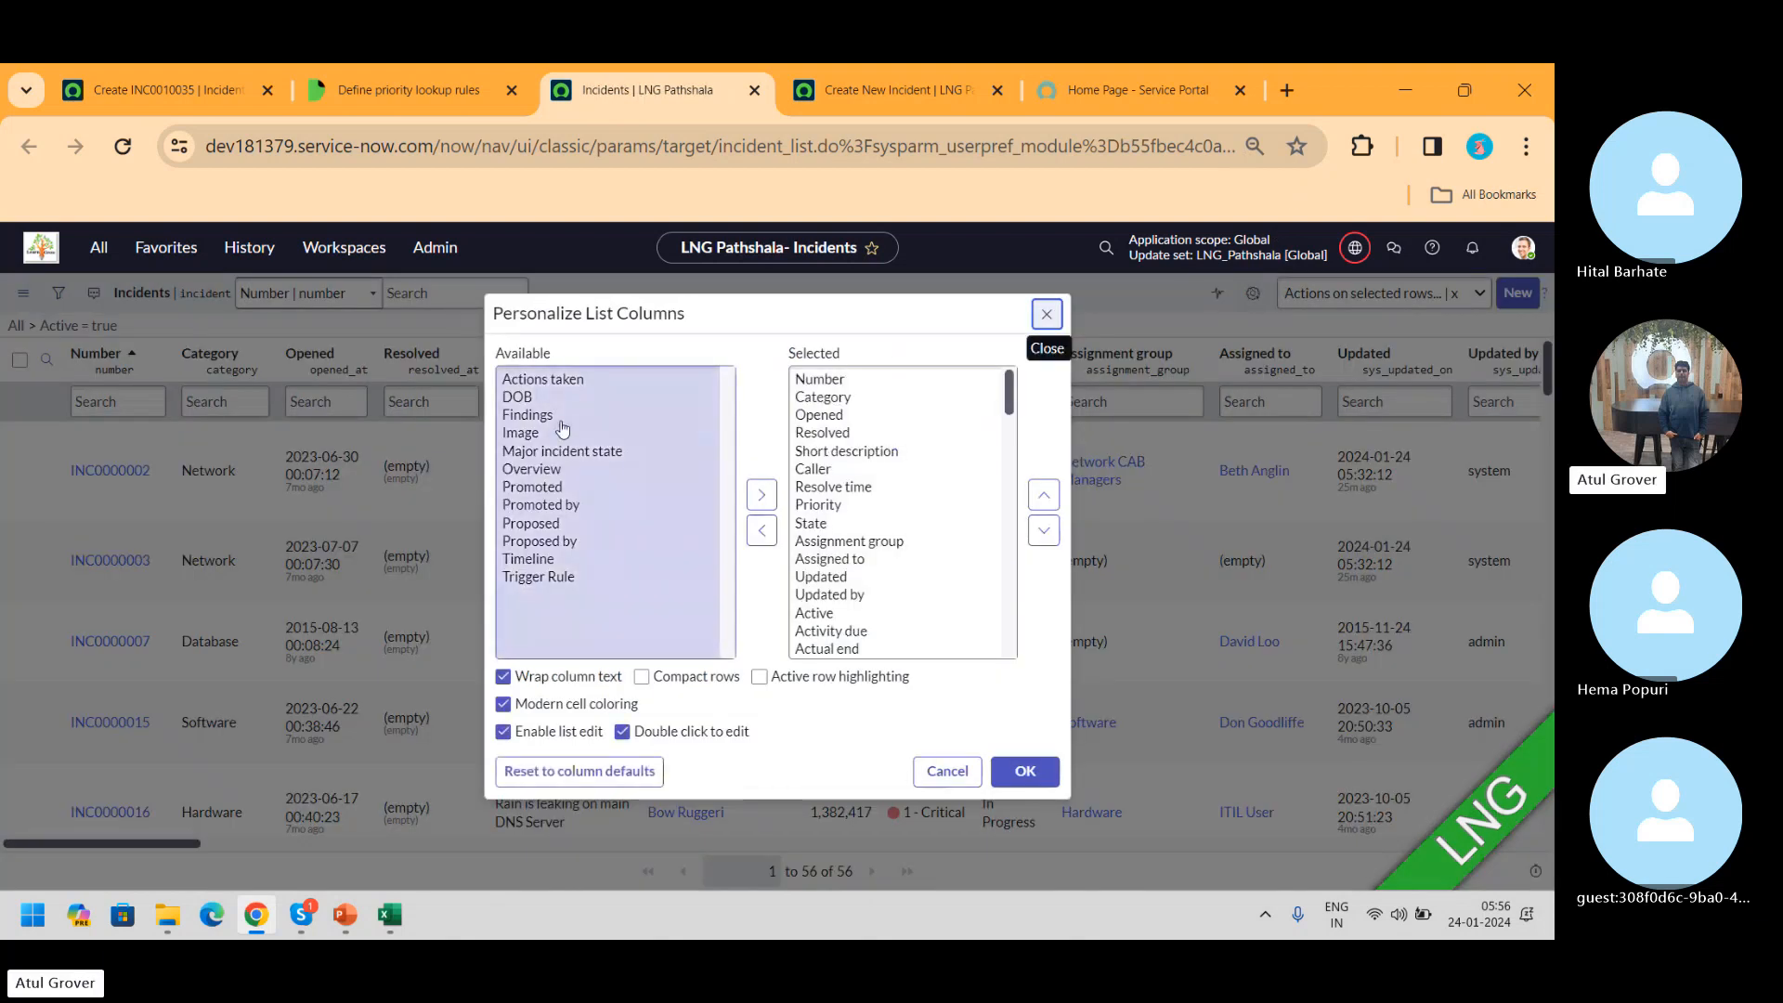
pyautogui.click(523, 382)
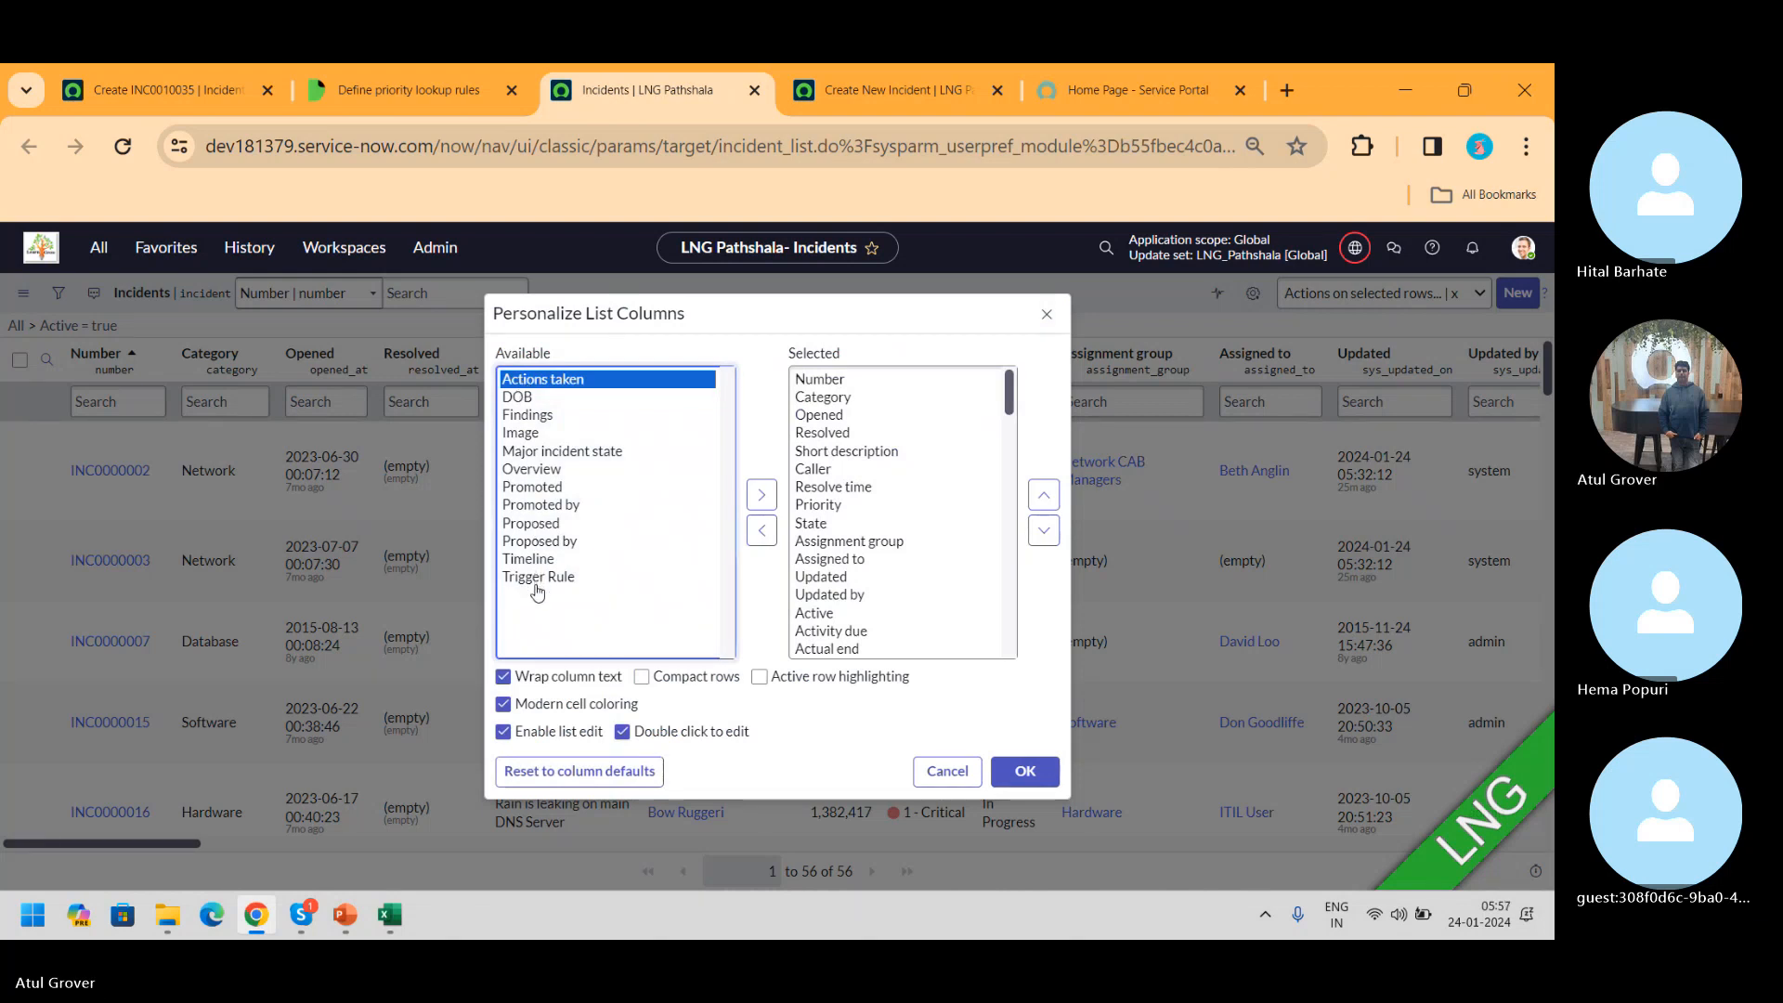
pyautogui.click(943, 776)
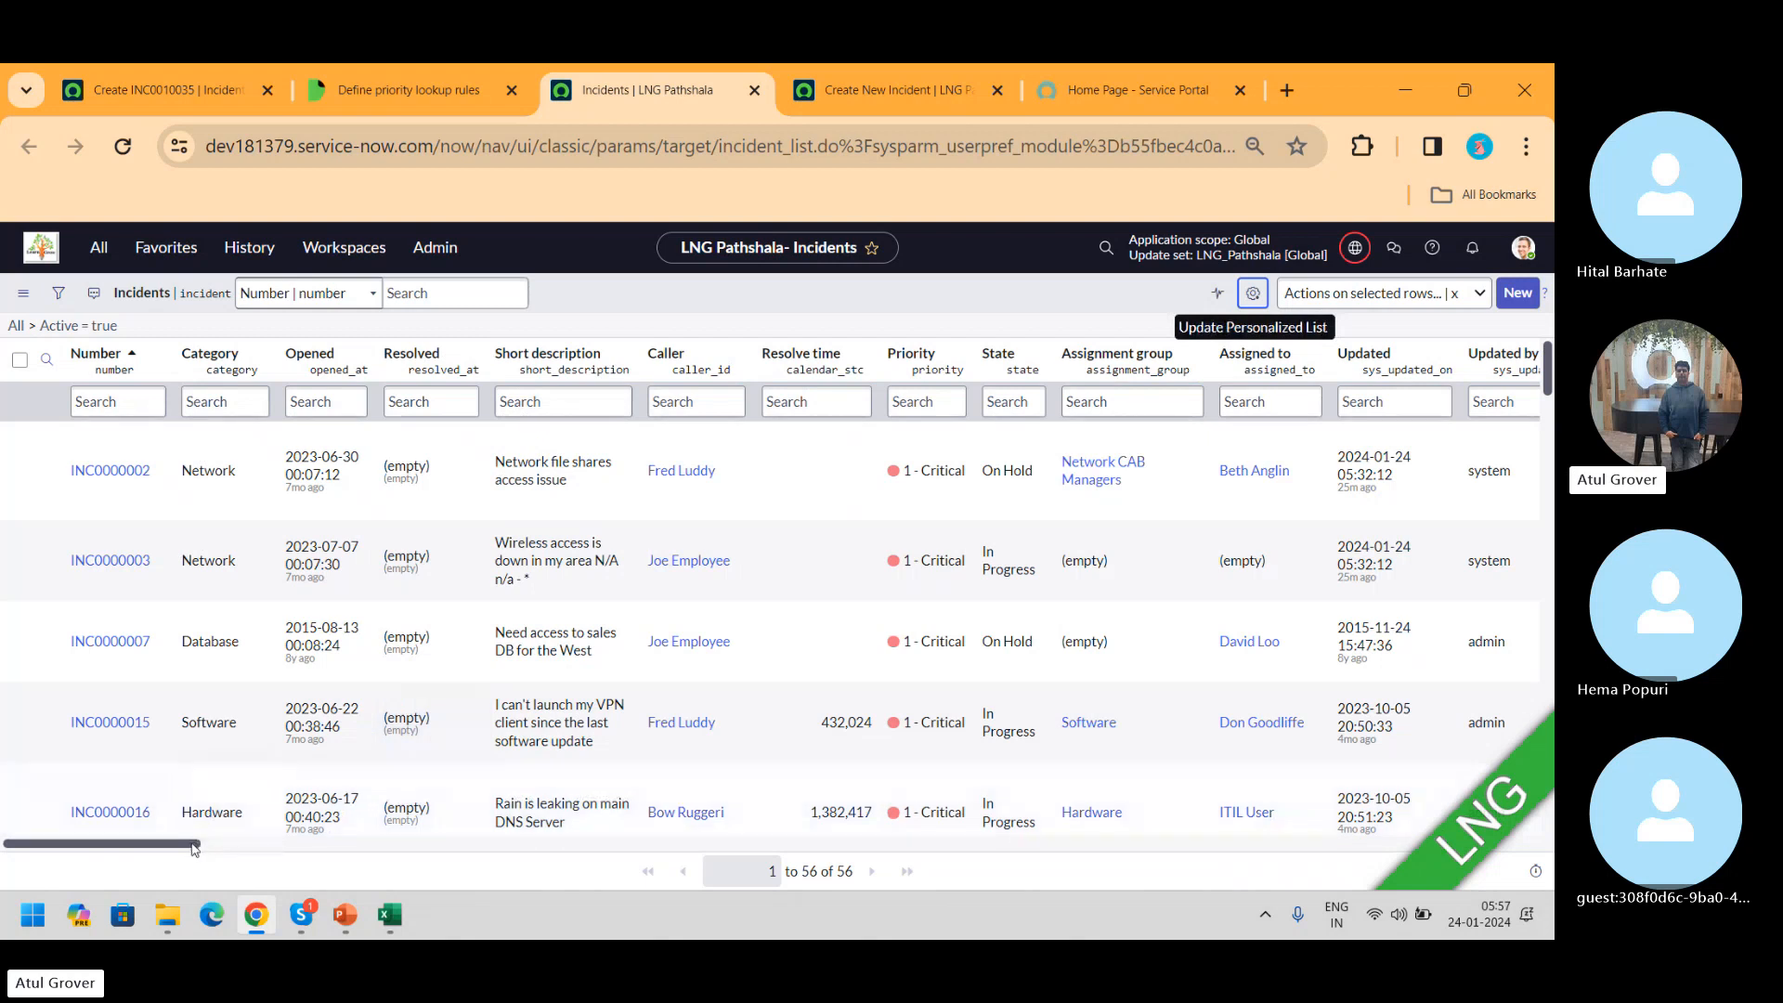
pyautogui.moveTo(191, 845); pyautogui.dragTo(811, 908)
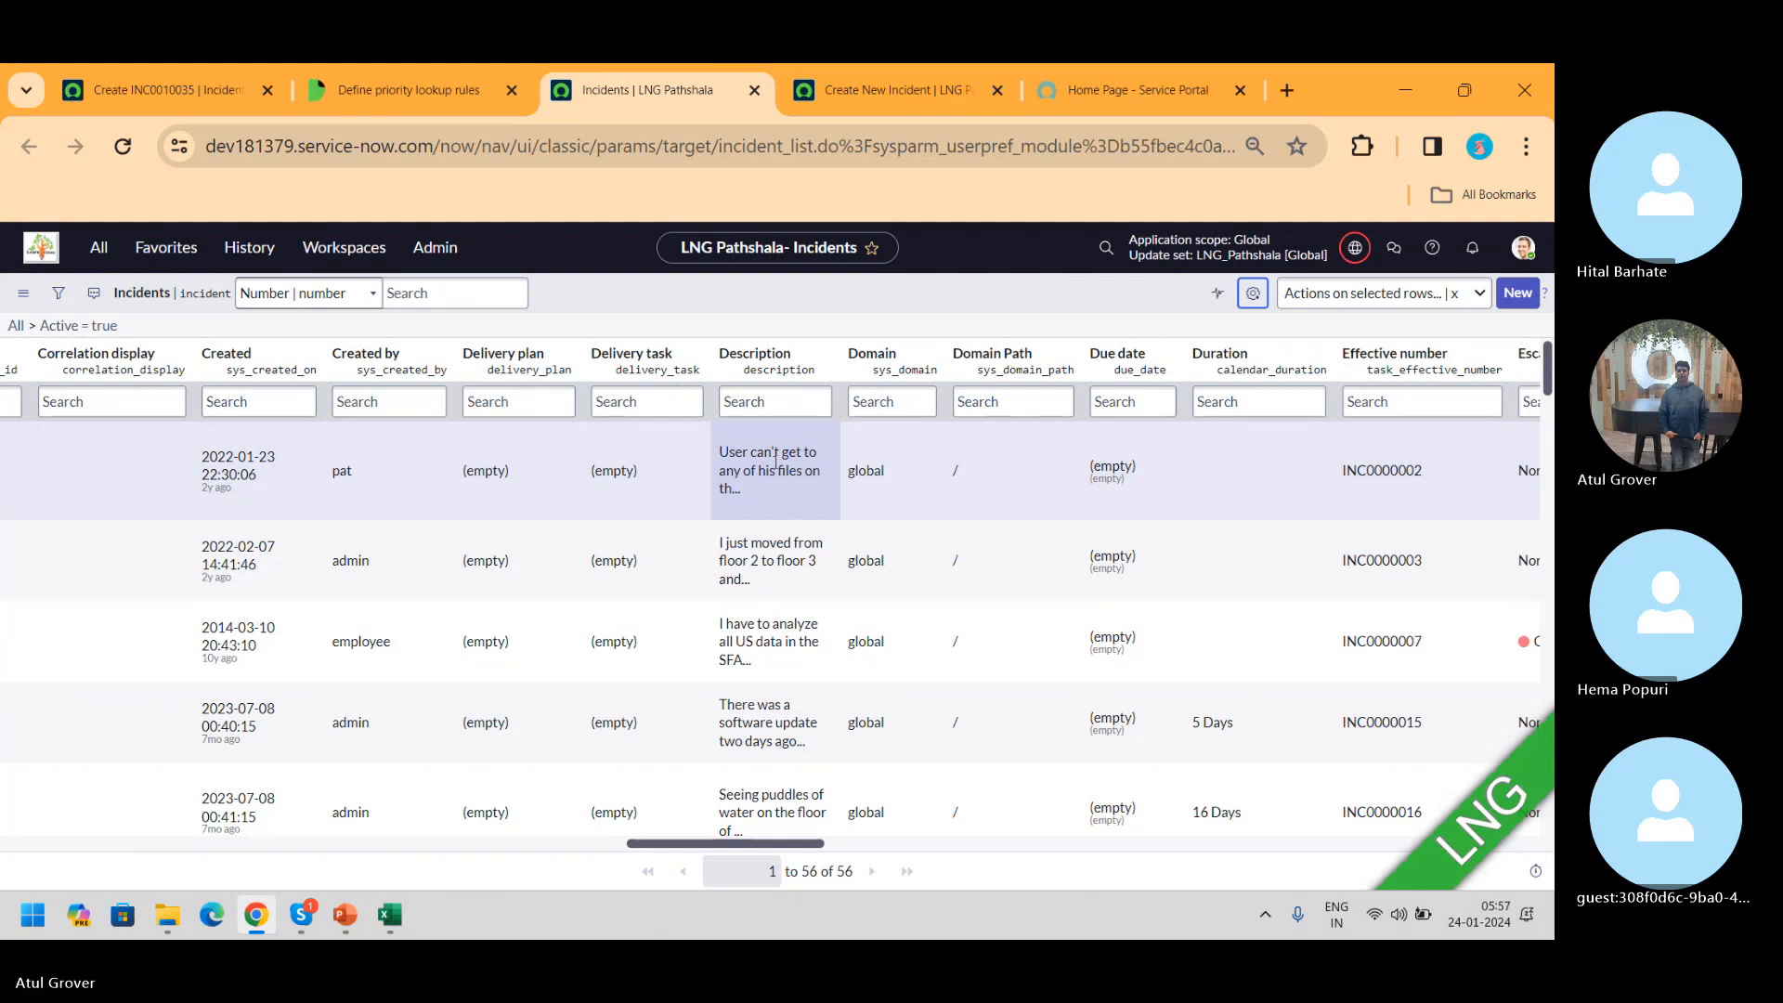
pyautogui.click(164, 85)
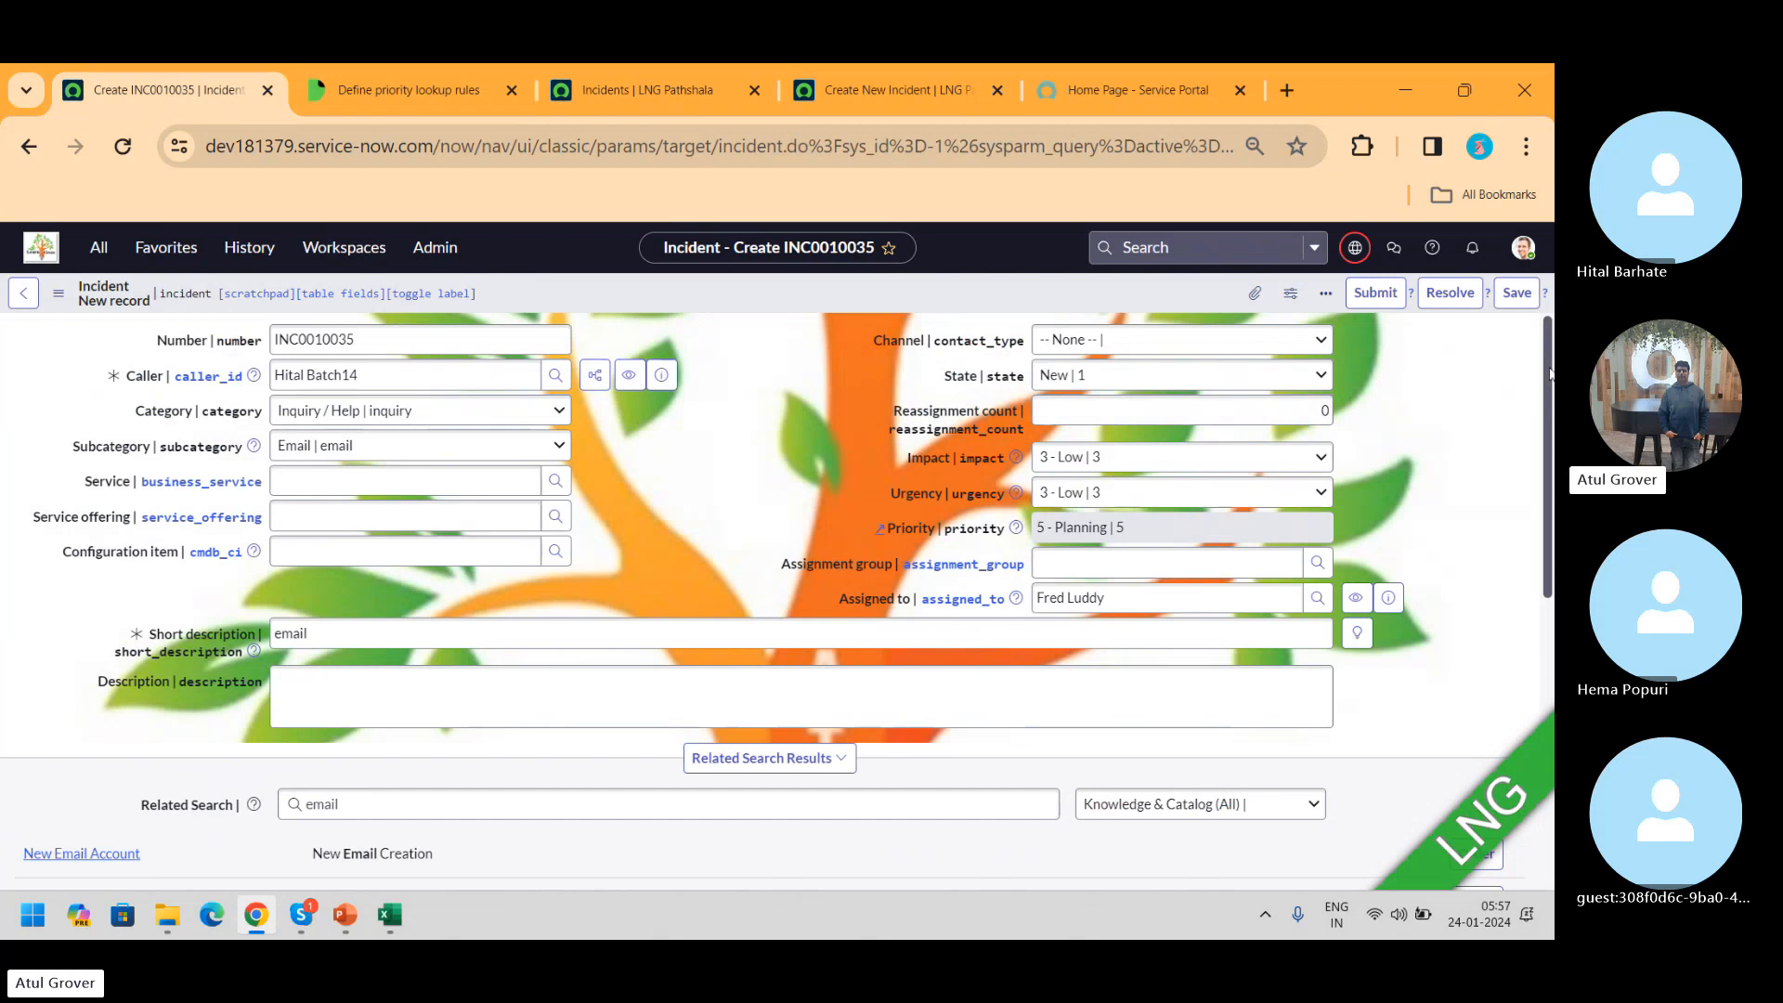
# - Set the Parent Incident to INC0000003 in the incident's Related Records section
pyautogui.scroll(-8, 1551, 376)
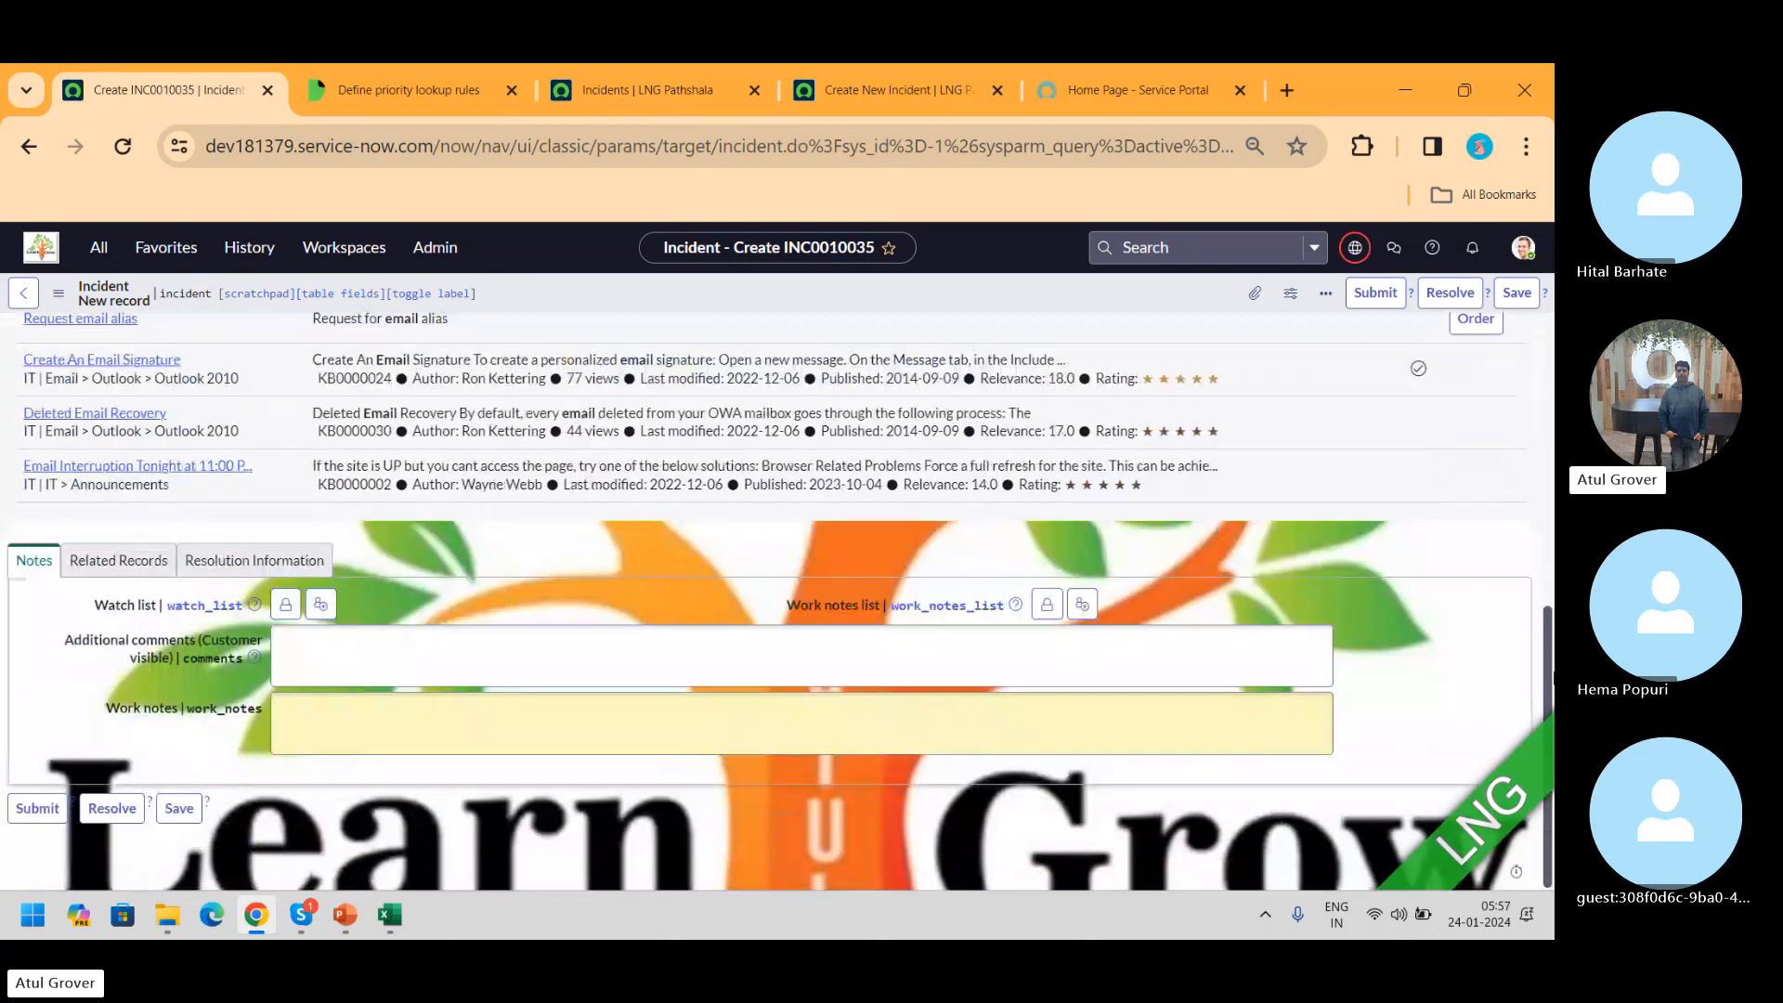
pyautogui.click(117, 562)
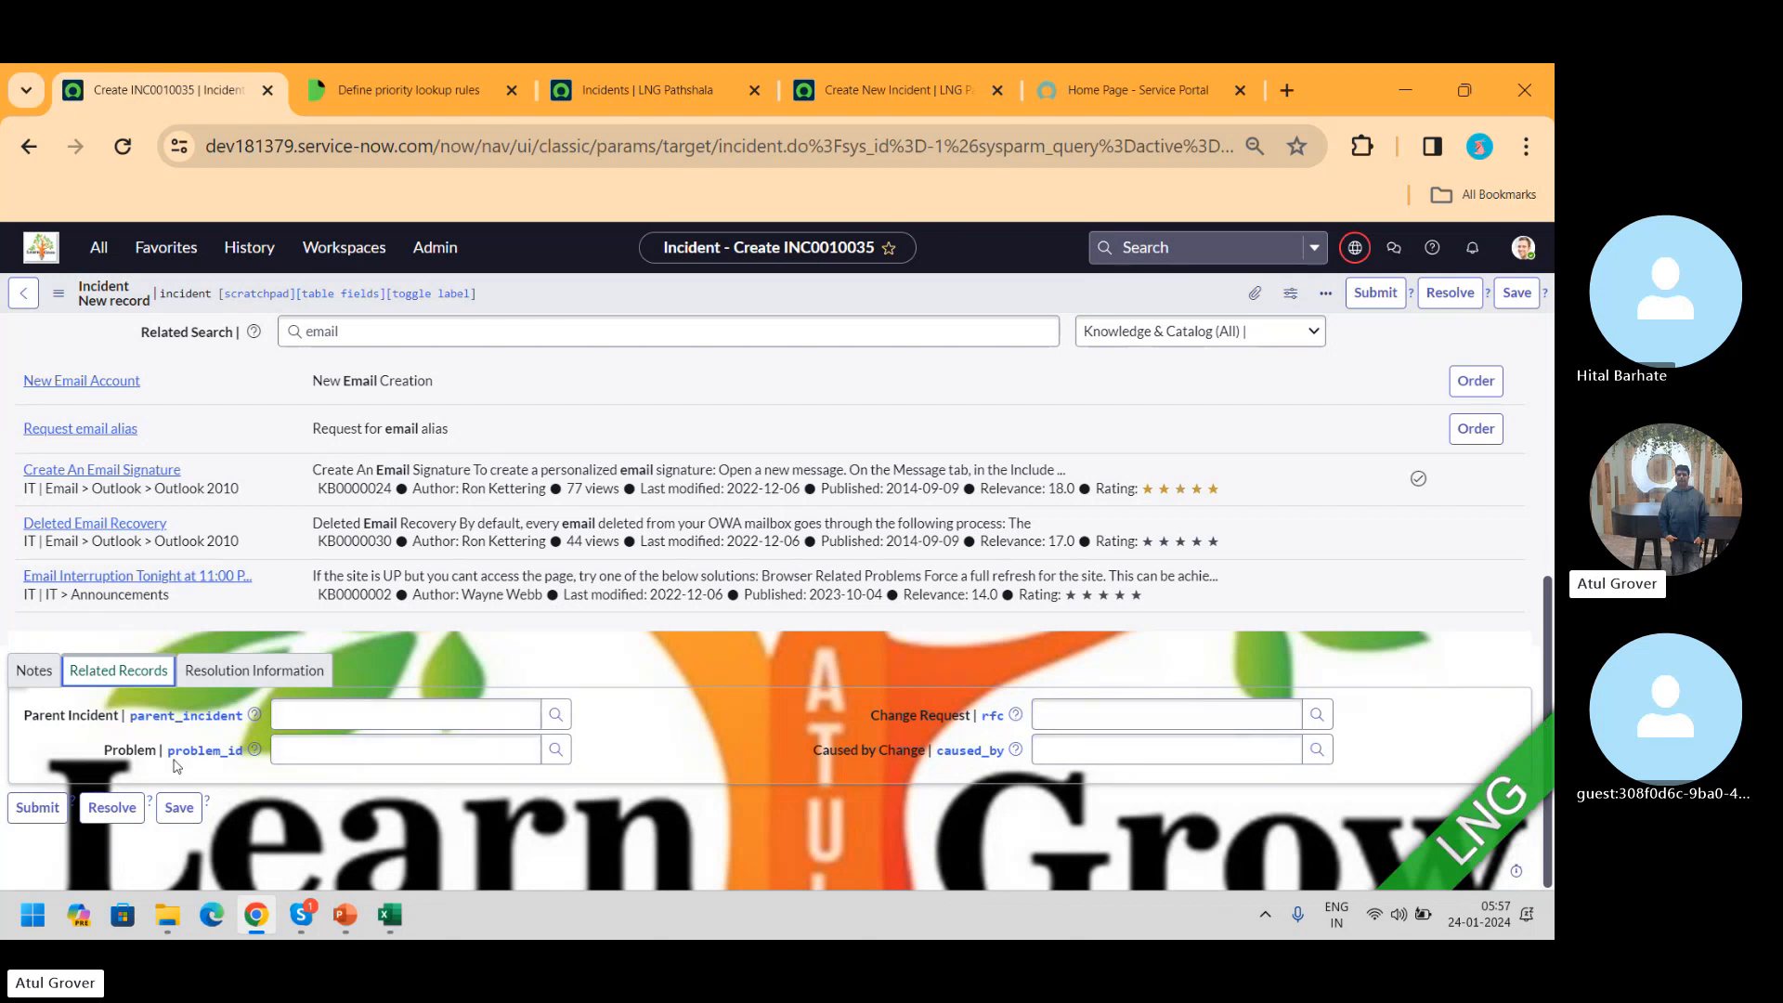
pyautogui.click(368, 722)
pyautogui.write('i')
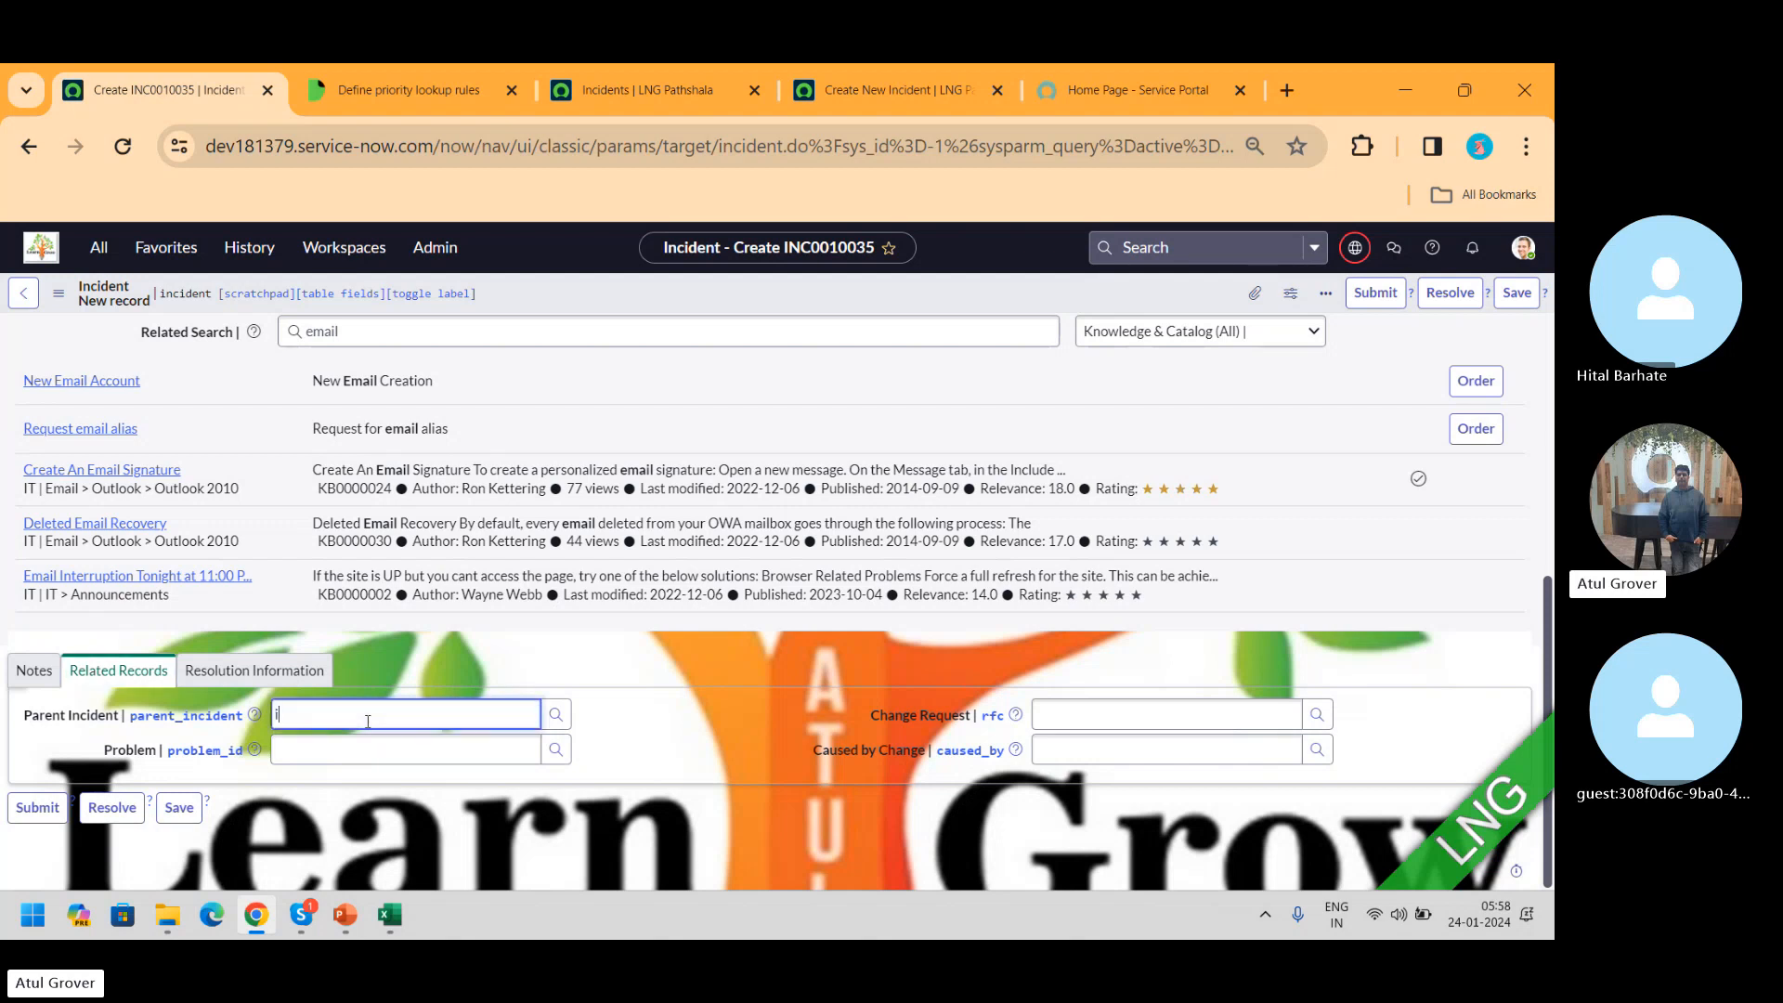
pyautogui.write('nc')
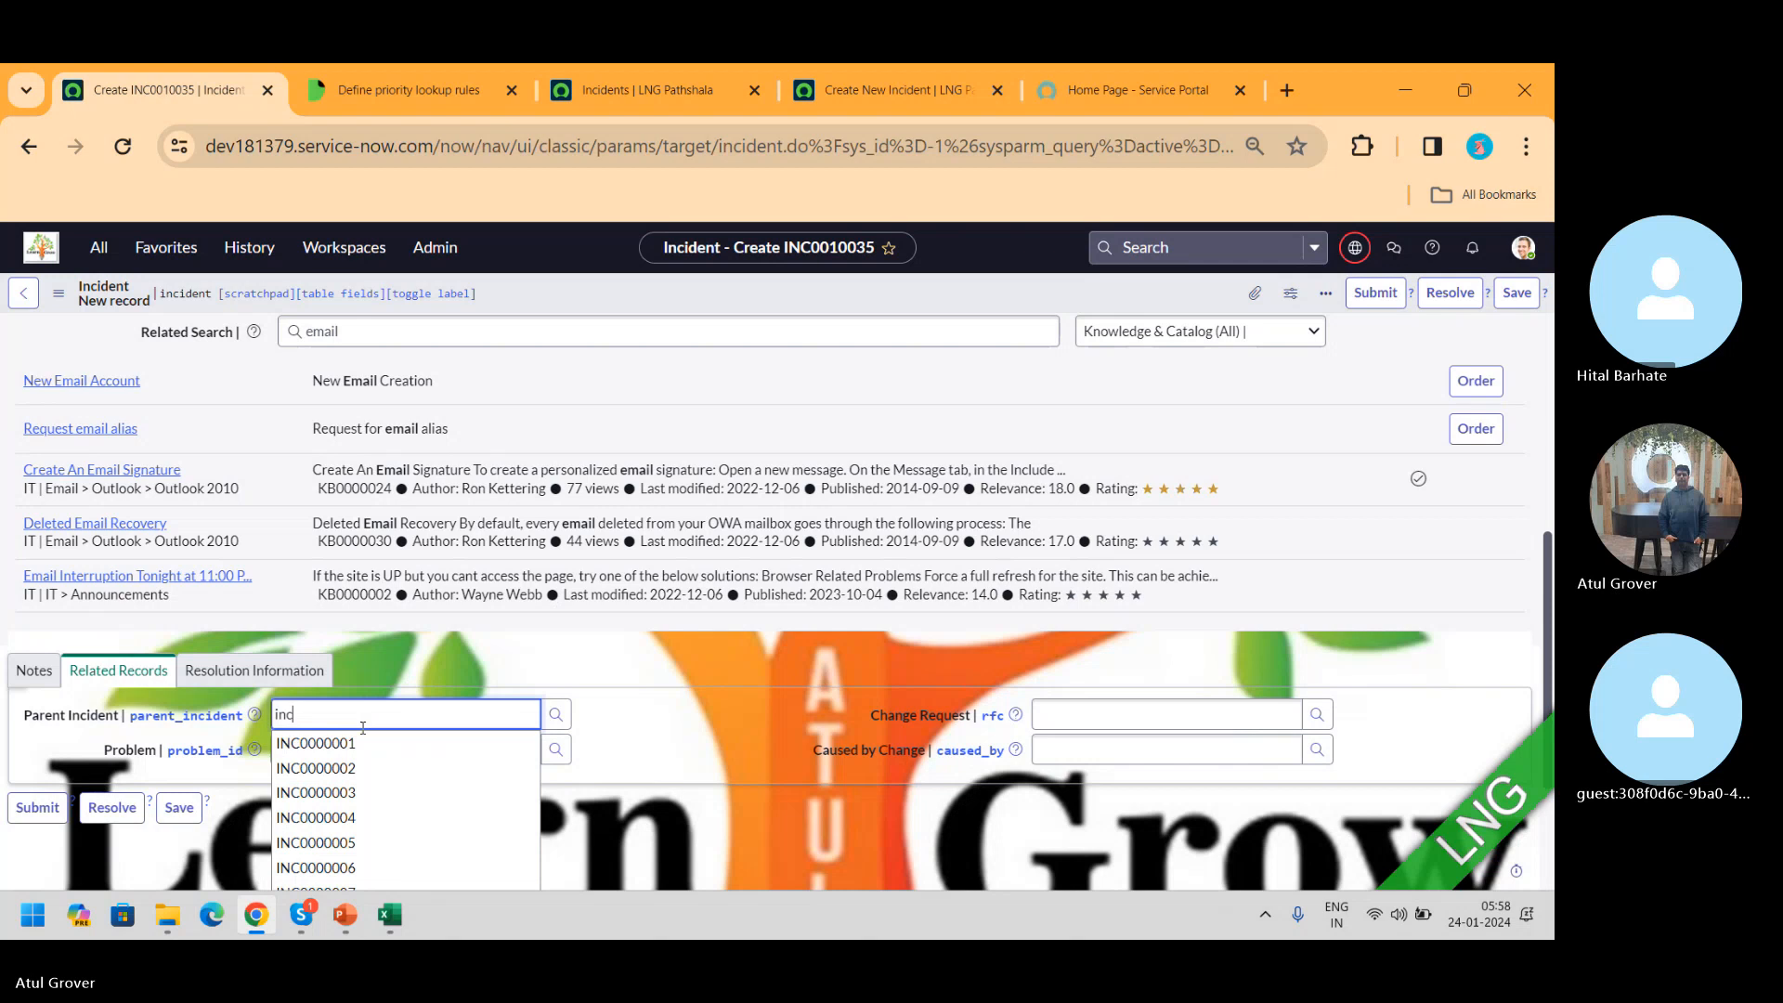
pyautogui.click(336, 792)
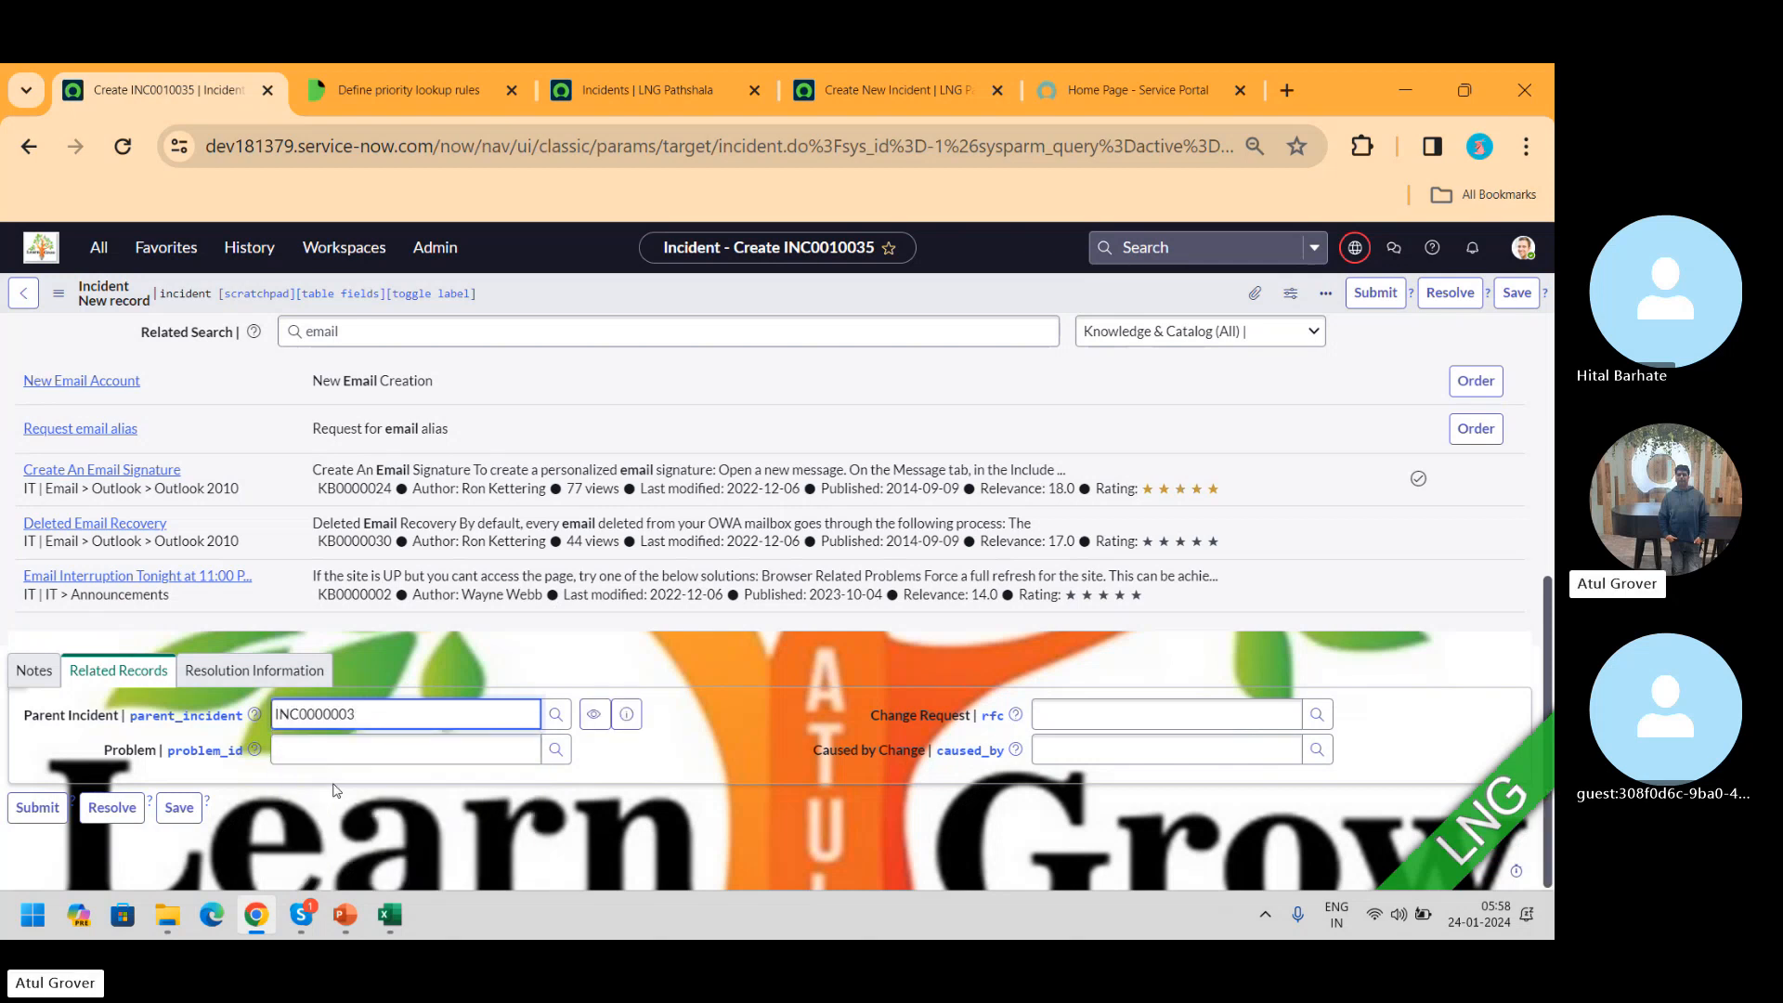
# - List all problem records in the Problem field with the ** wildcard and select PRB0000001
pyautogui.click(330, 755)
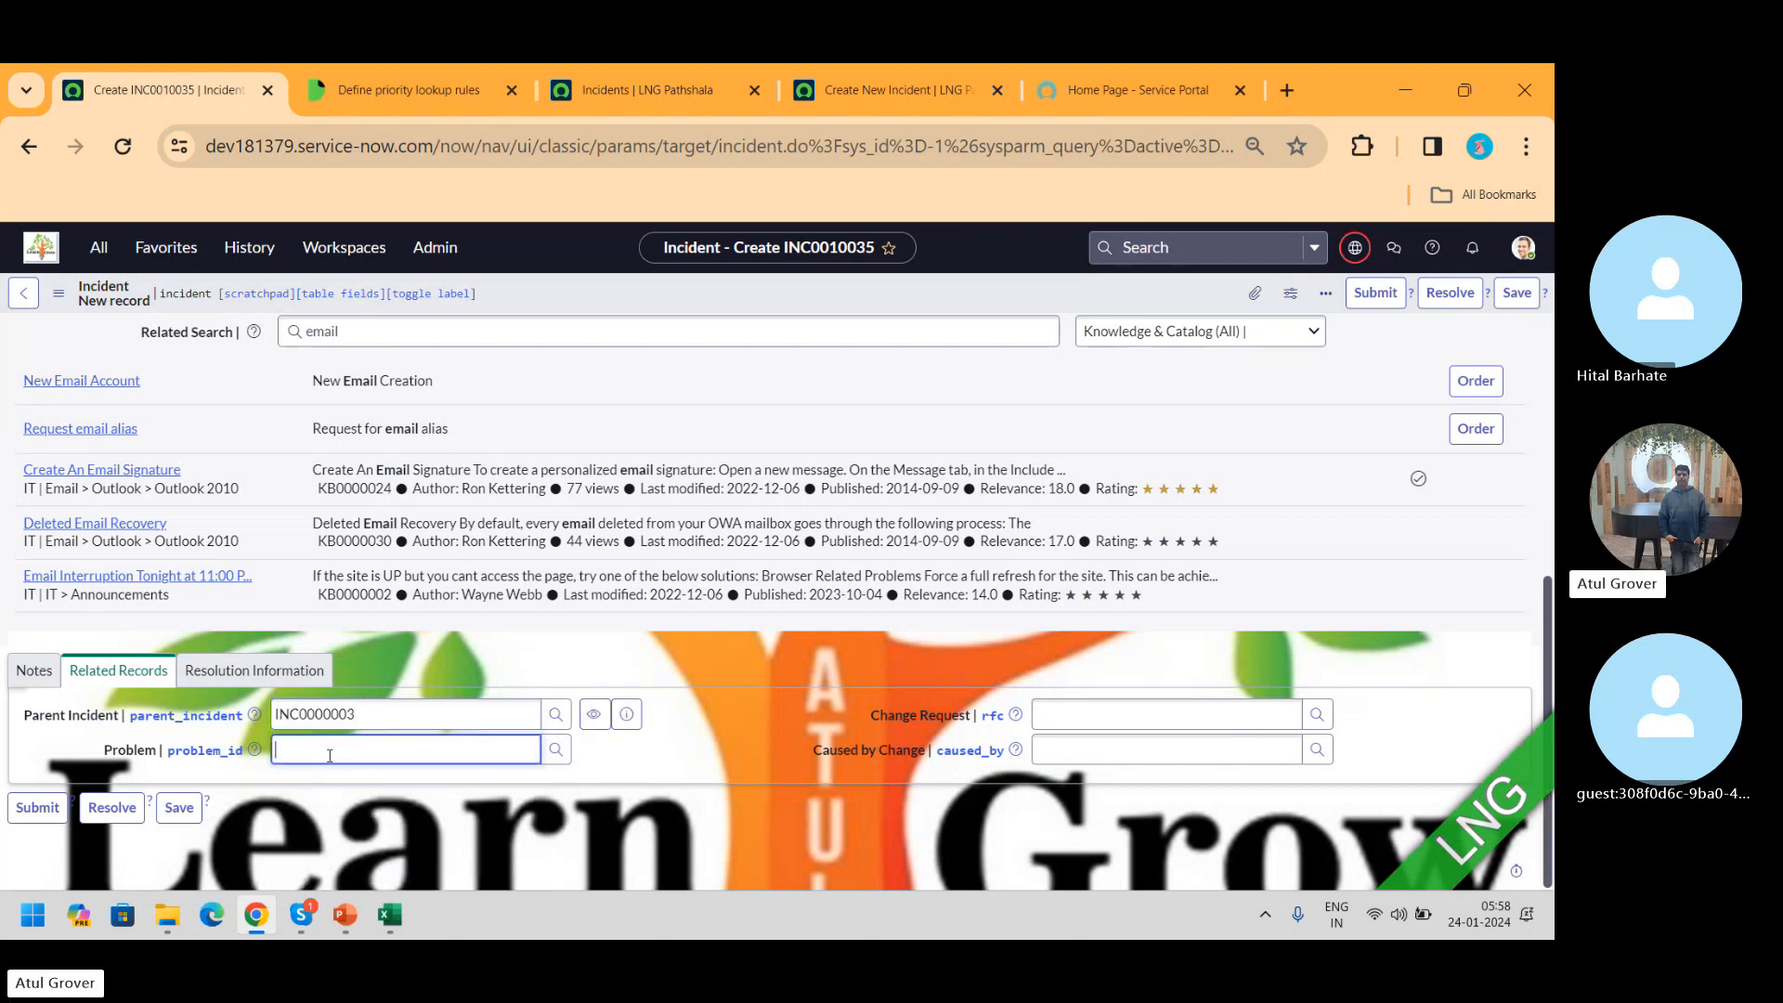
pyautogui.write('**')
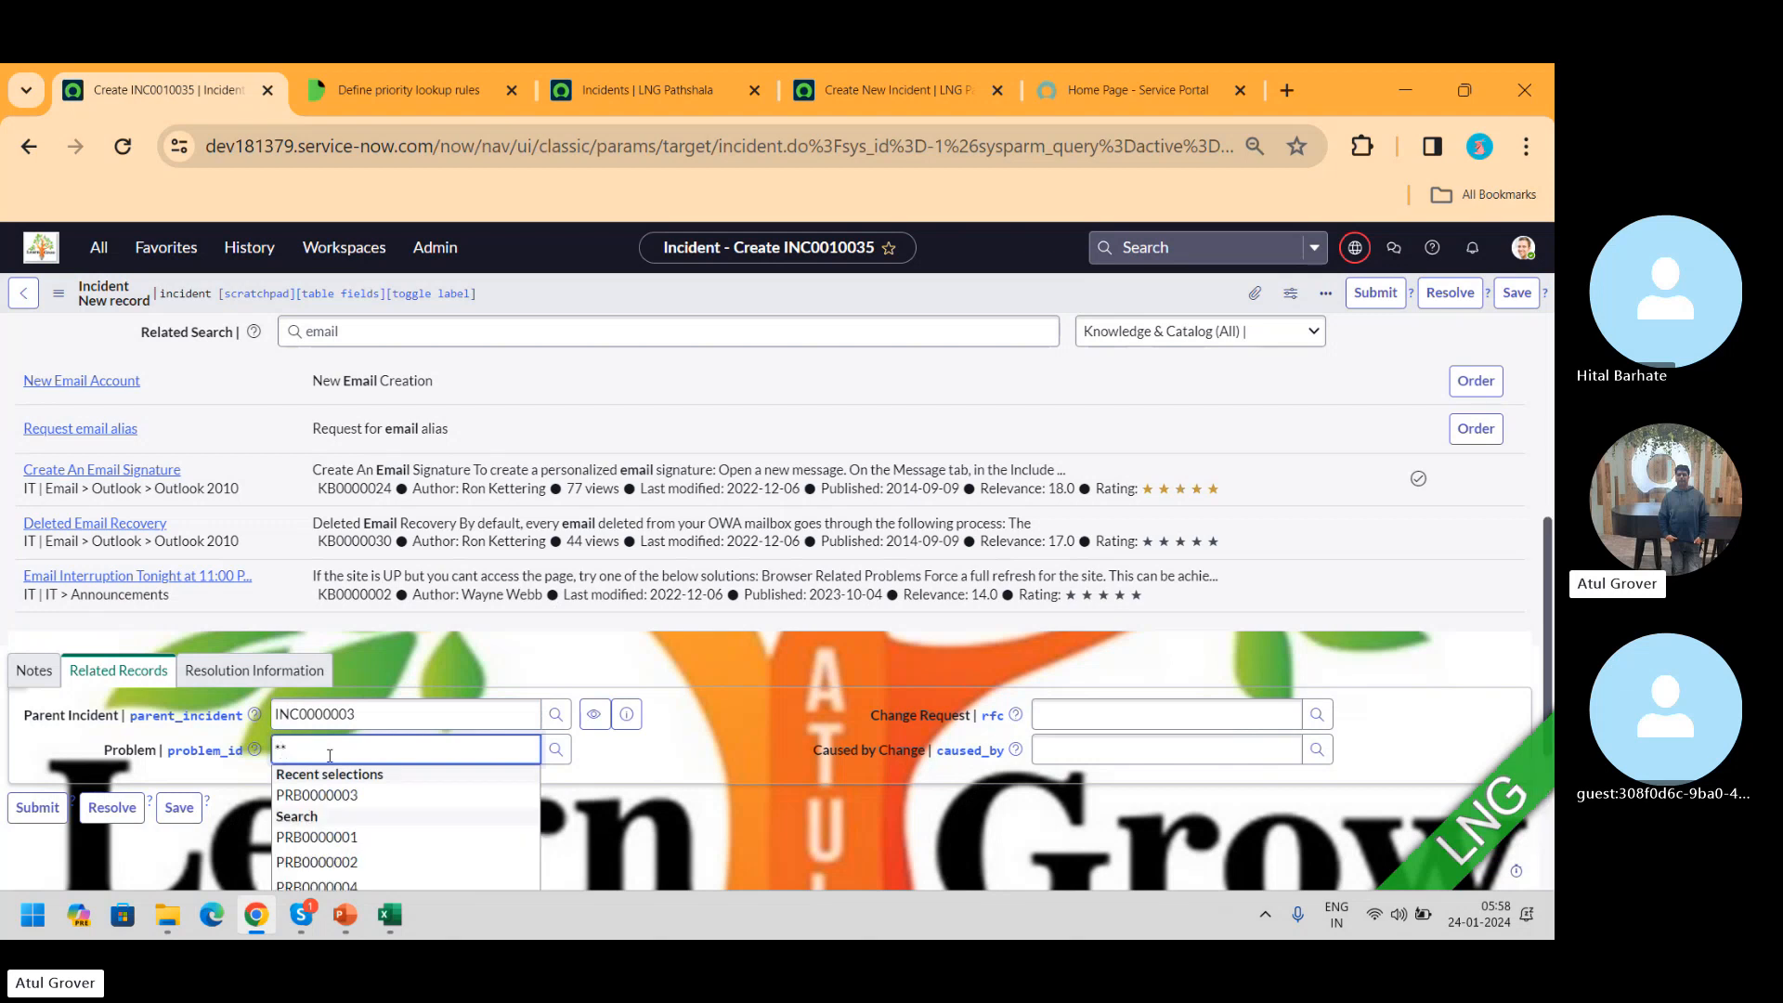
pyautogui.click(327, 843)
# - Review the dictionary information of the Change Request (rfc) field and close it
pyautogui.click(1099, 716)
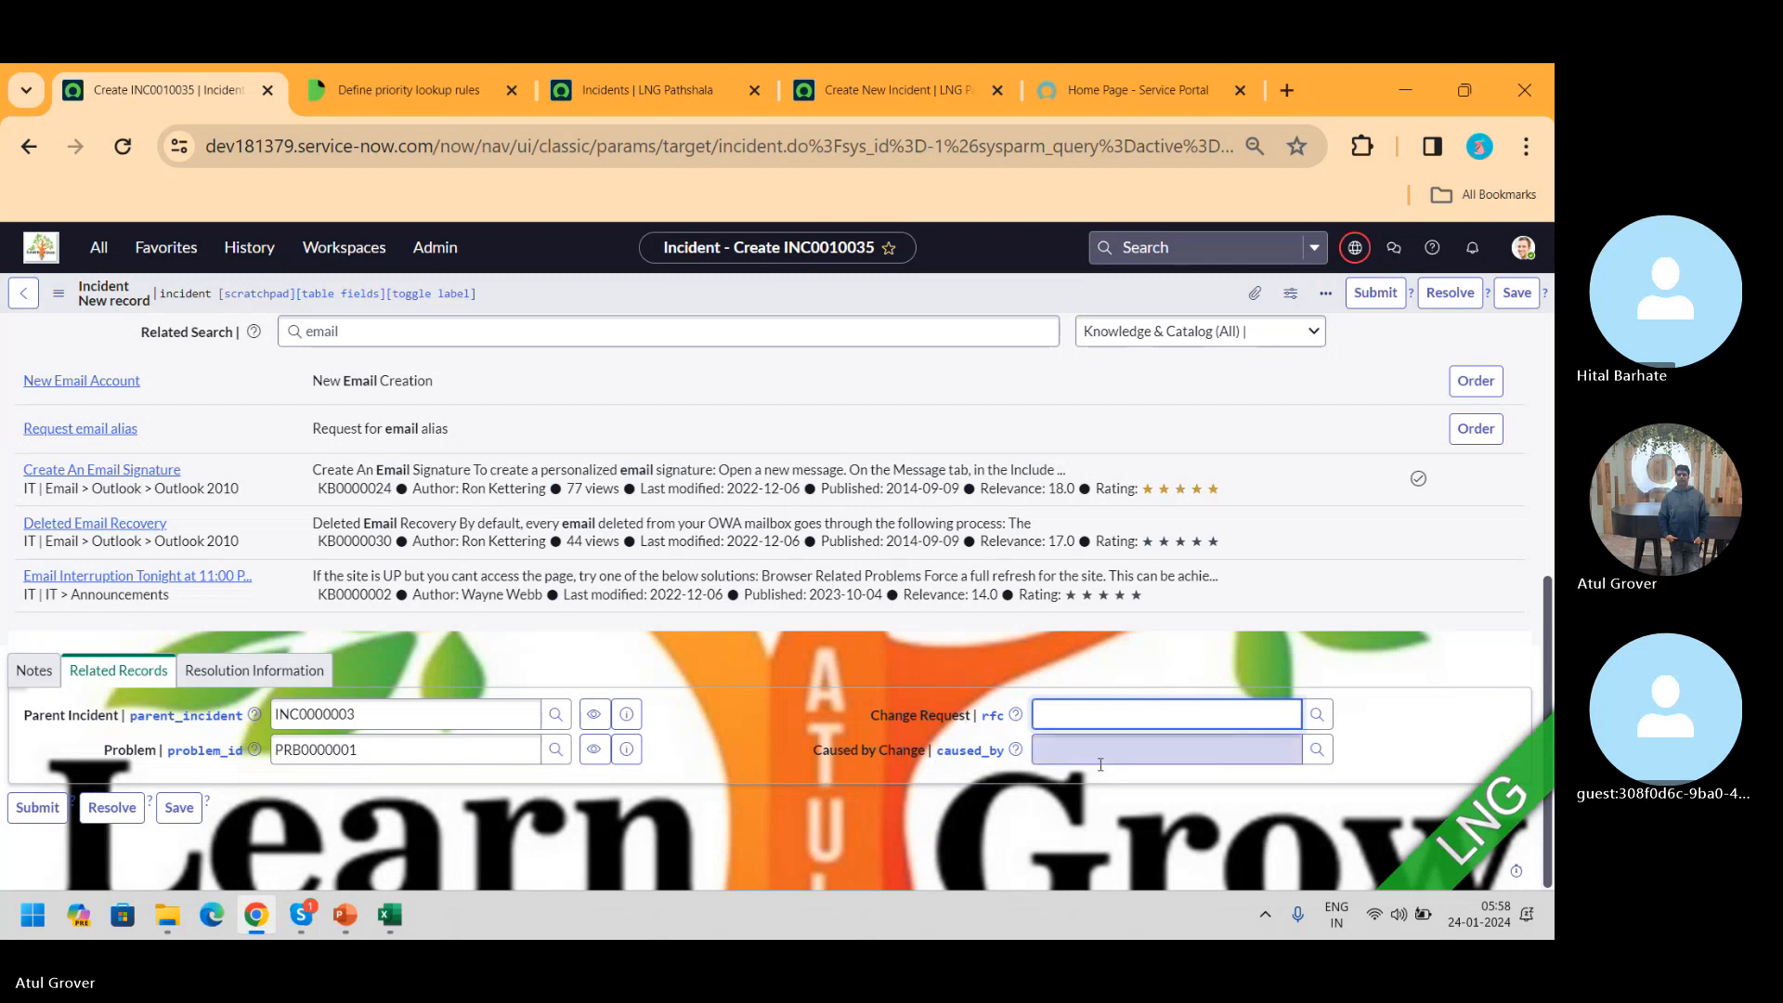
pyautogui.rightClick(941, 721)
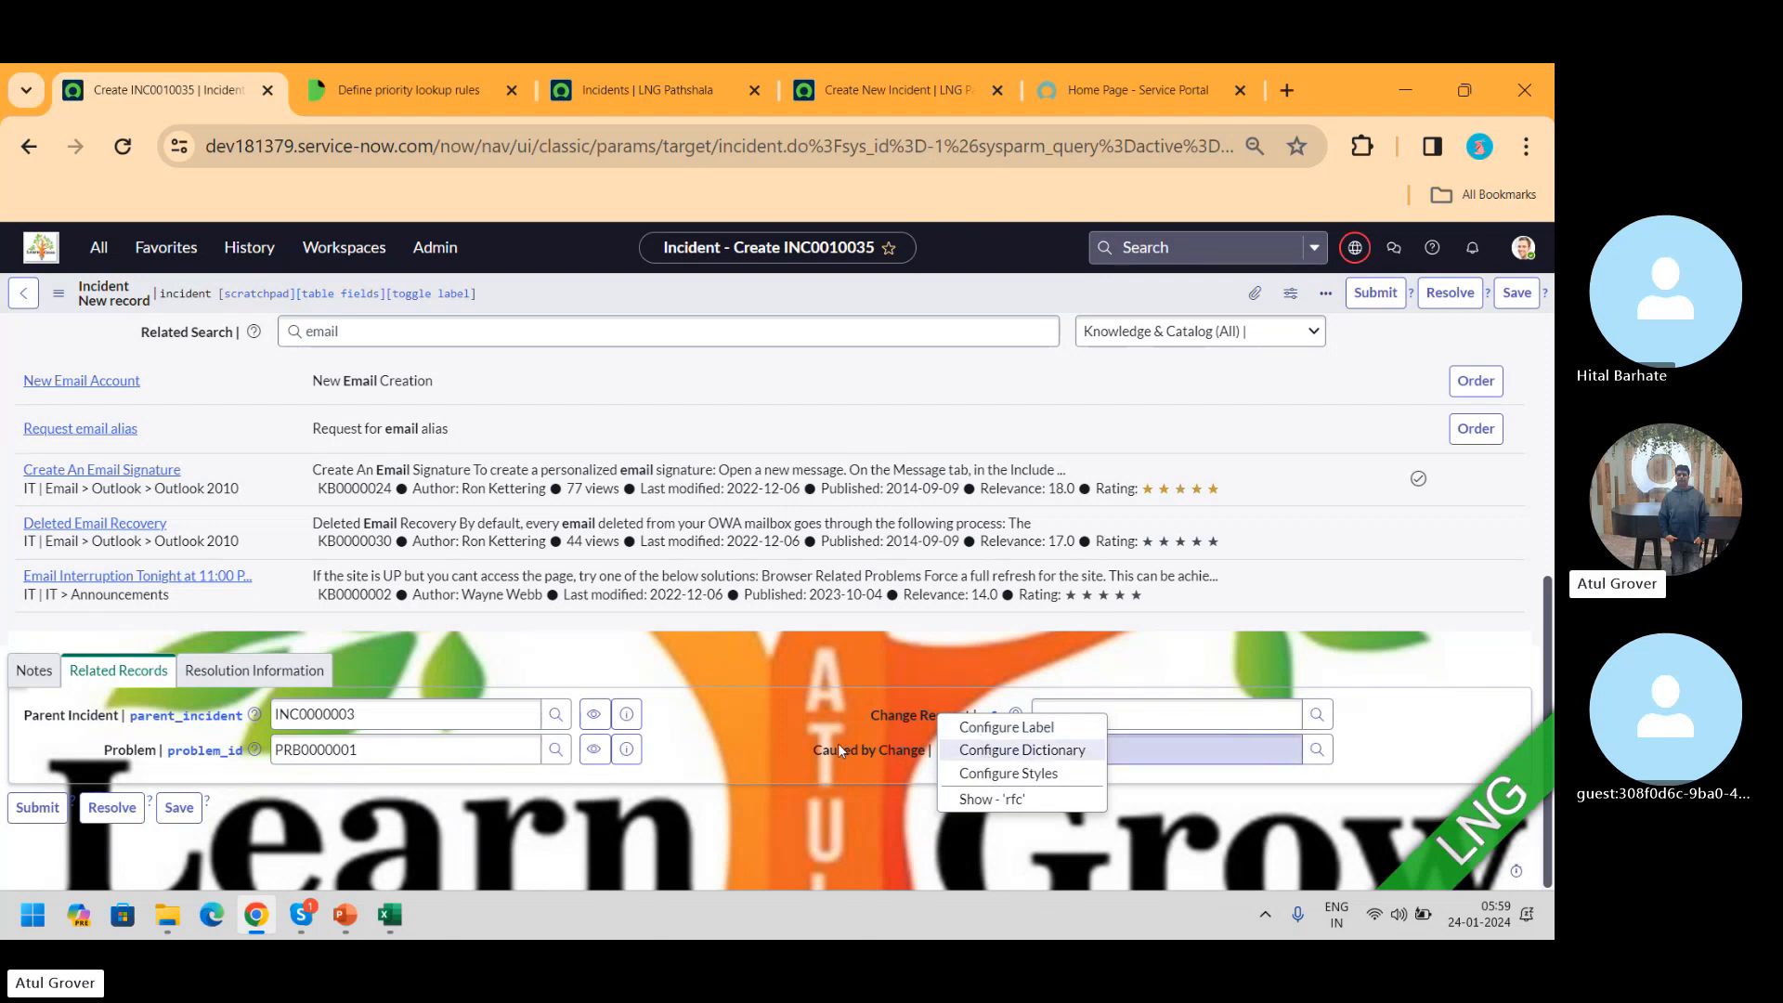
pyautogui.click(1025, 804)
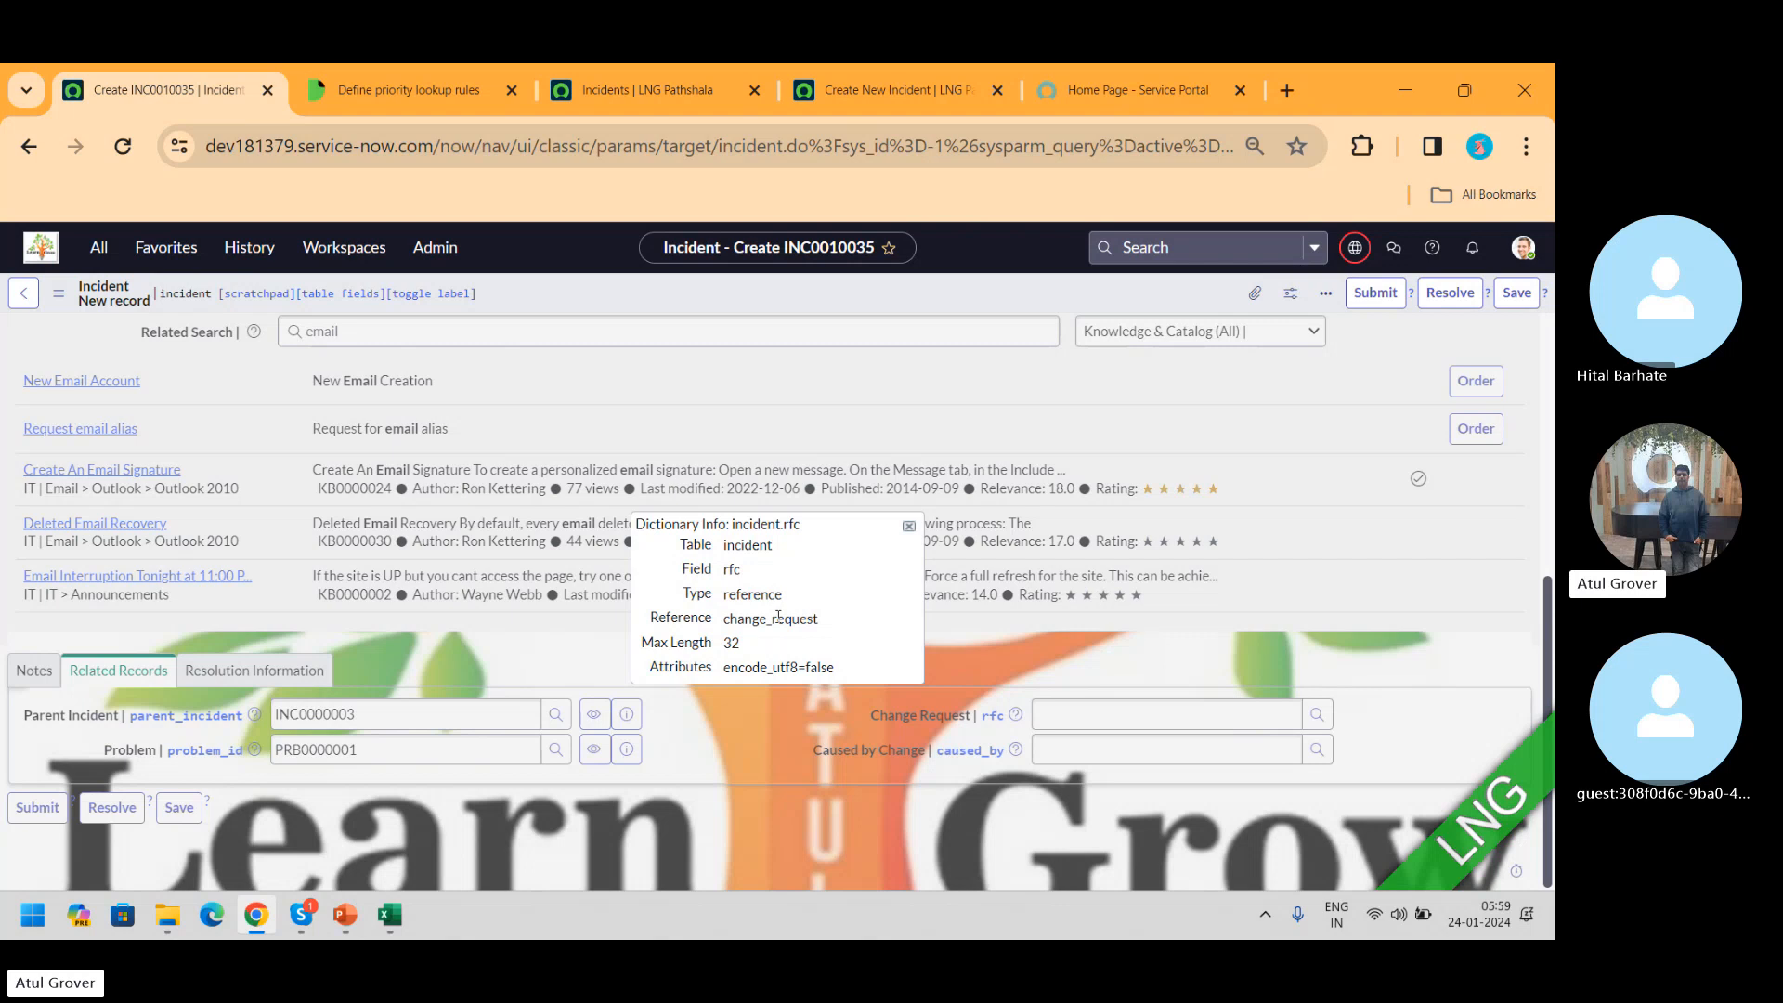
pyautogui.click(910, 526)
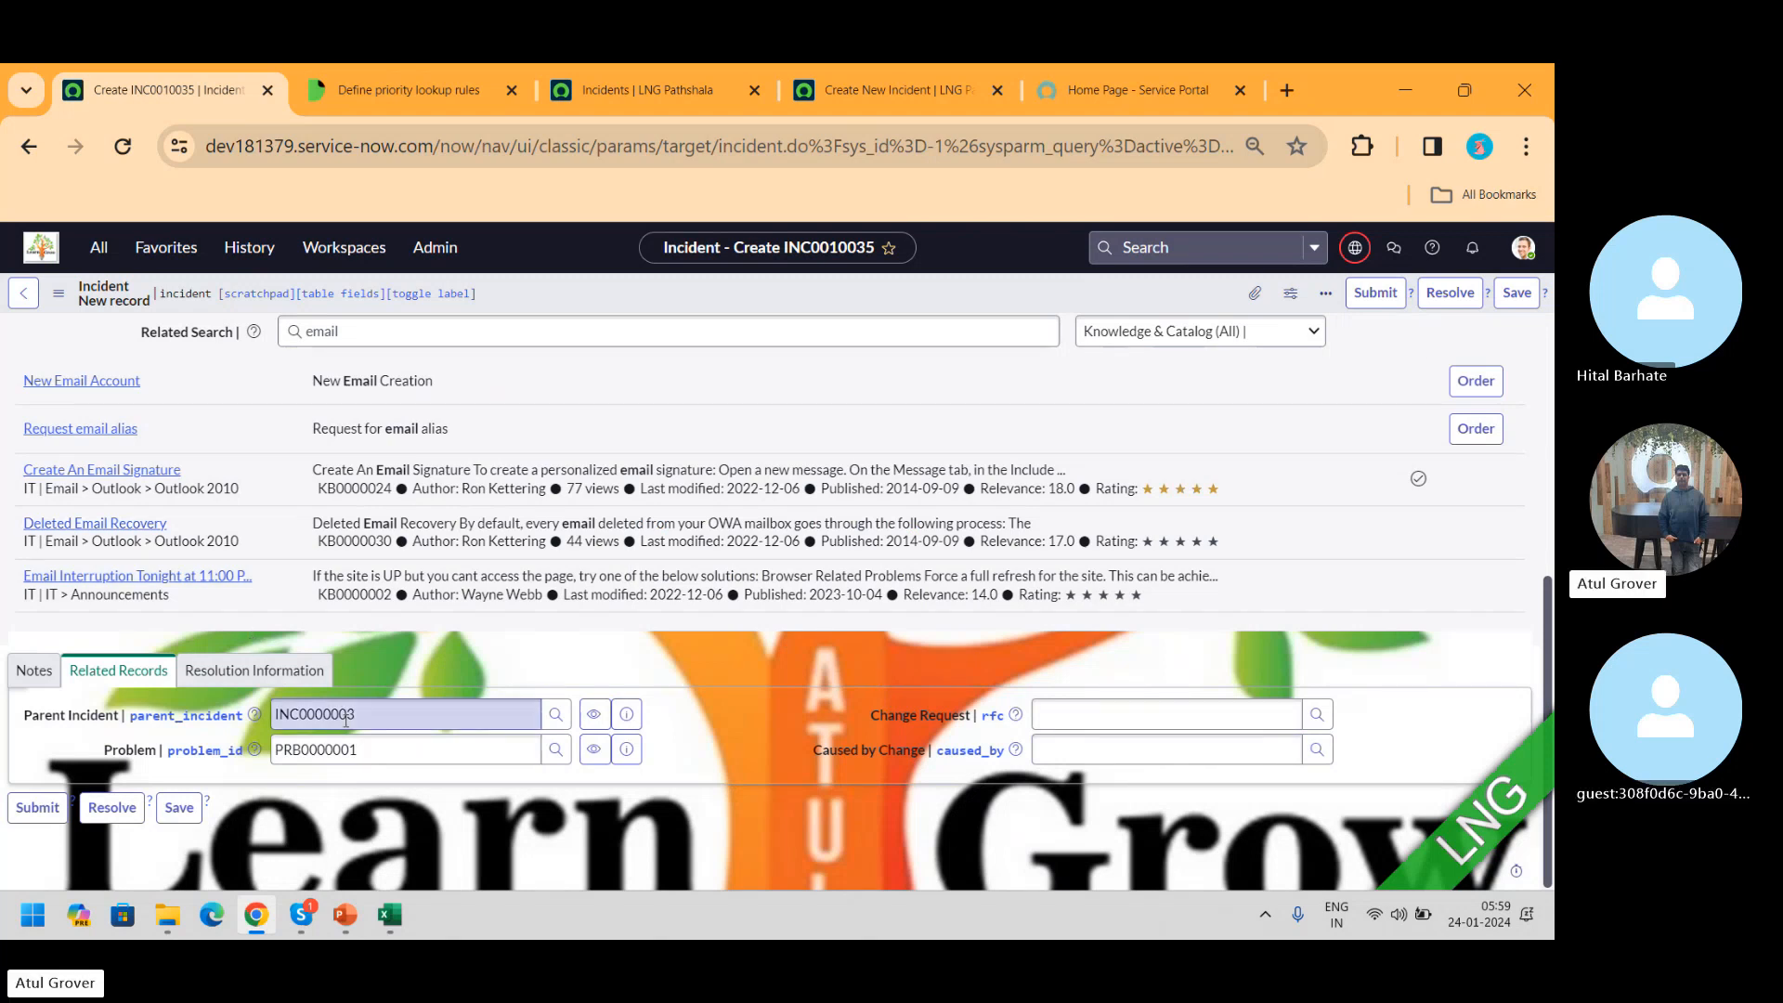
# - Clear the Problem and Parent Incident fields, and show the incident's Resolution Information section
pyautogui.moveTo(379, 750); pyautogui.dragTo(18, 741)
pyautogui.press('BackSpace')
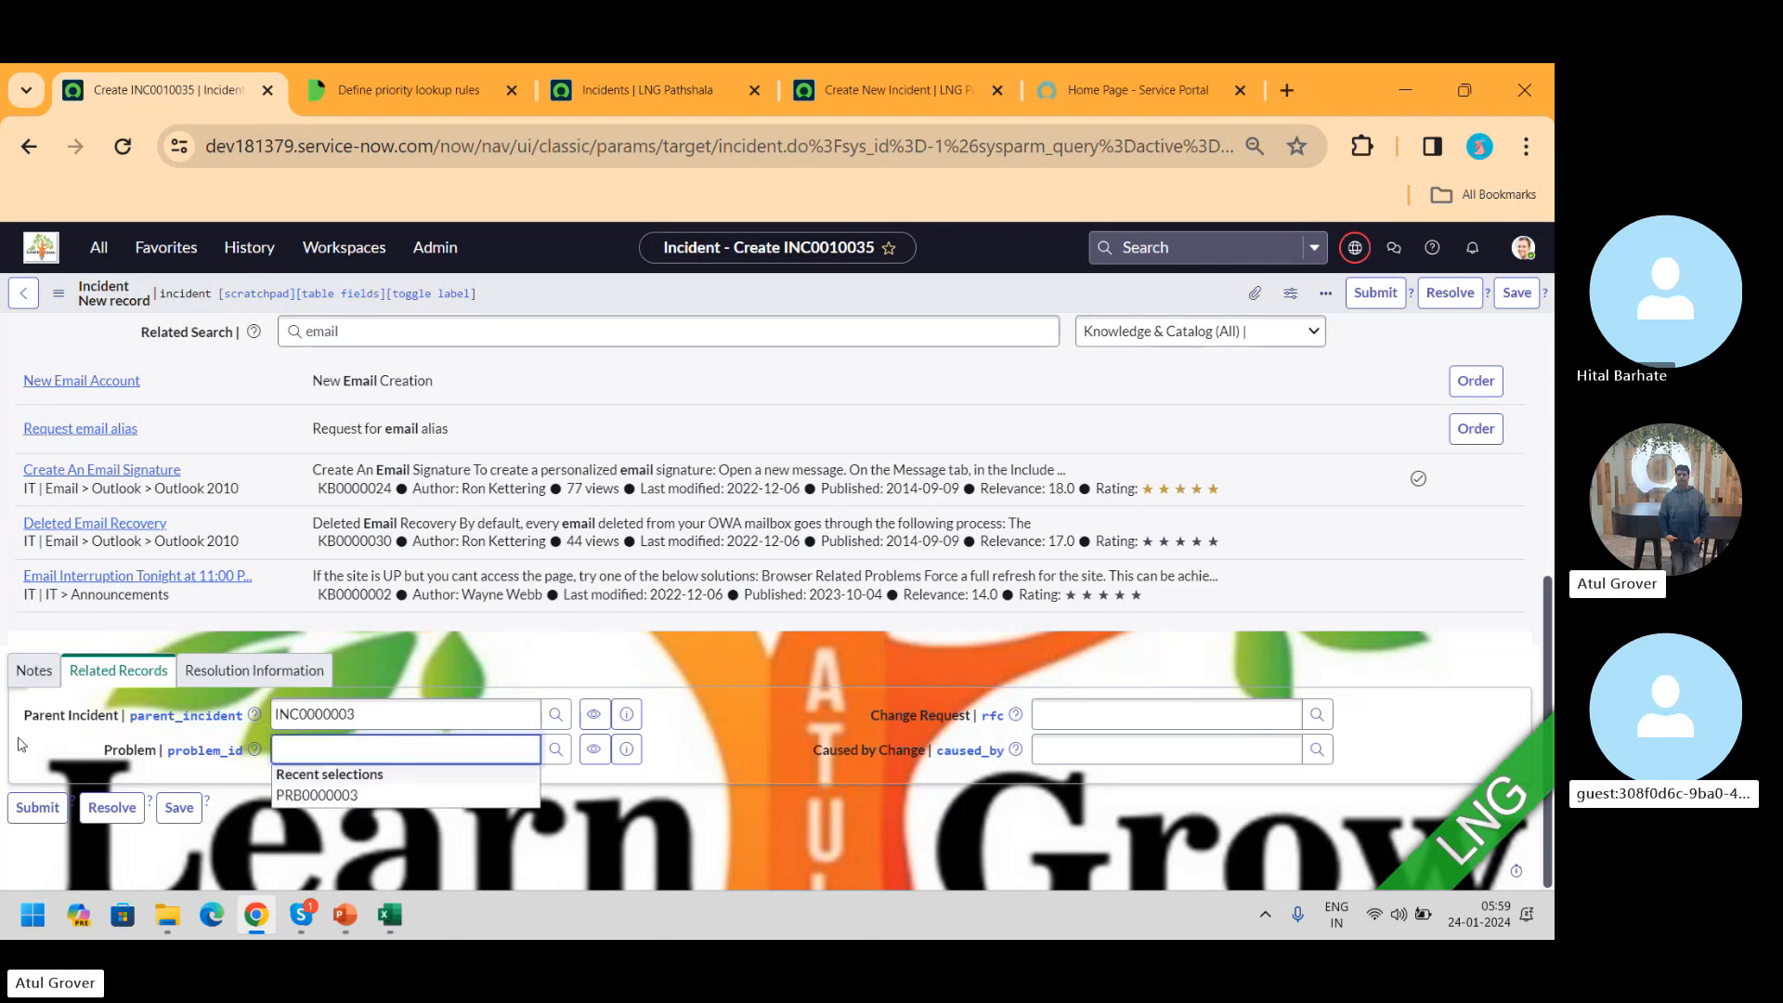
pyautogui.hotkey('shift', 'Tab')
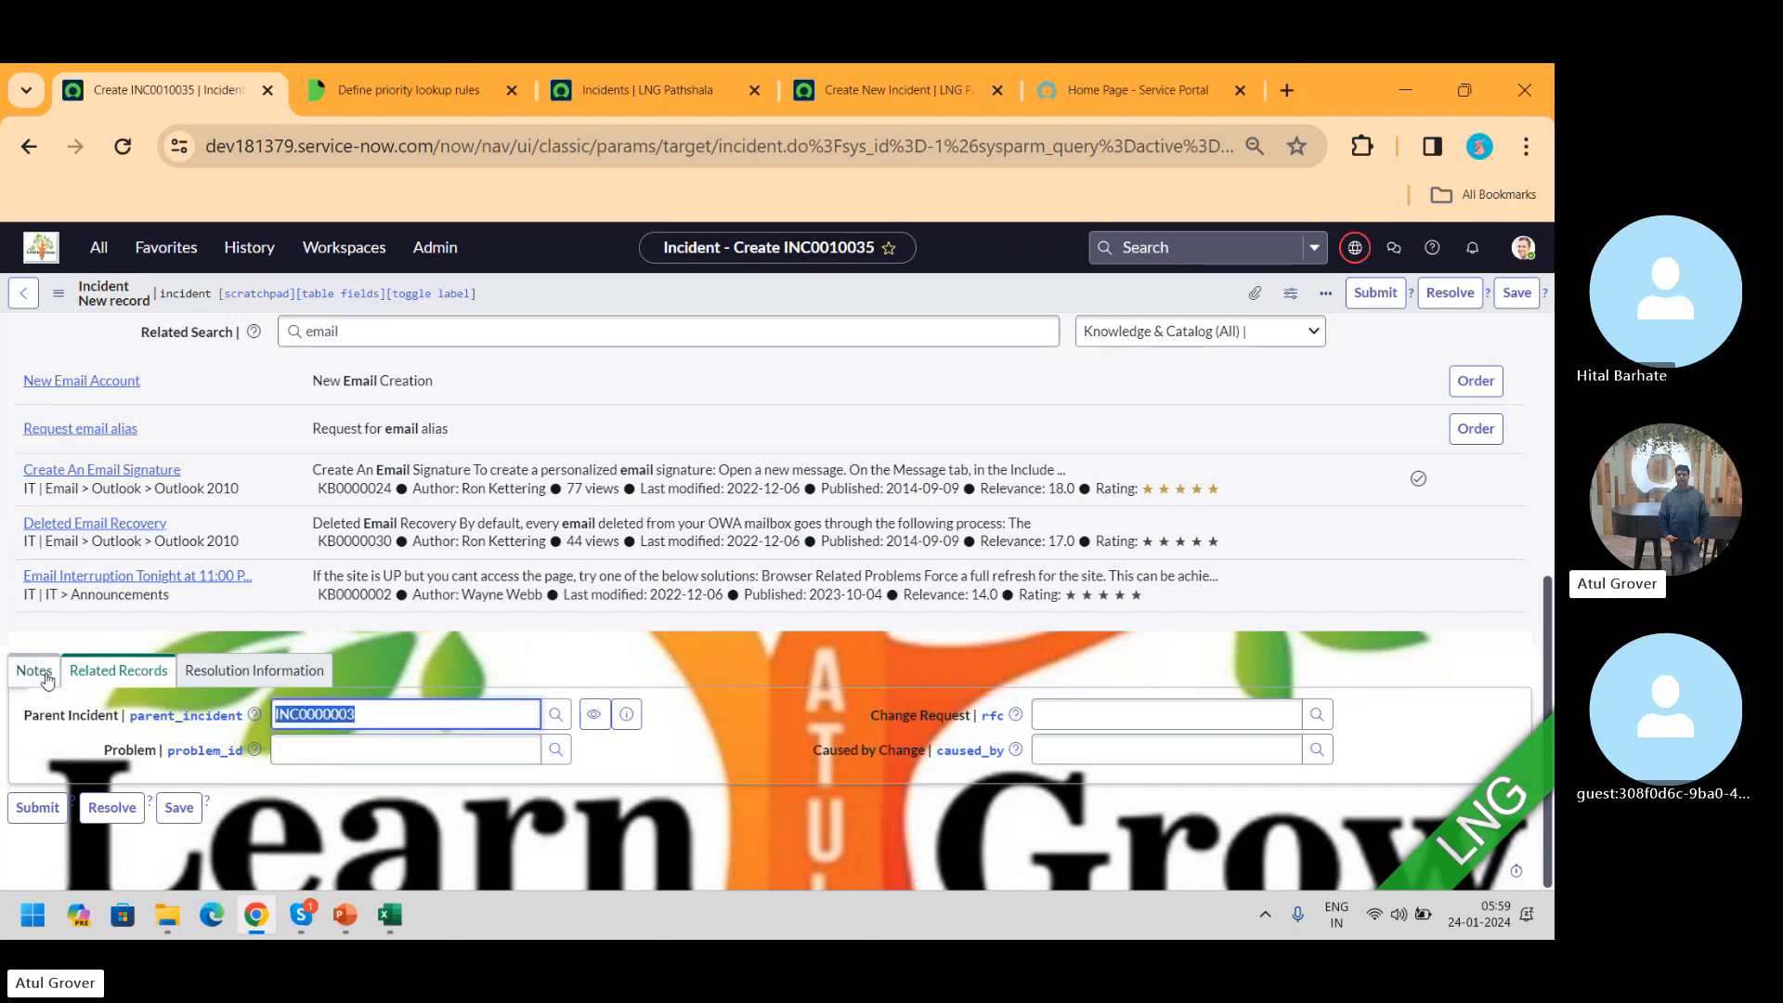
pyautogui.press('BackSpace')
pyautogui.click(194, 683)
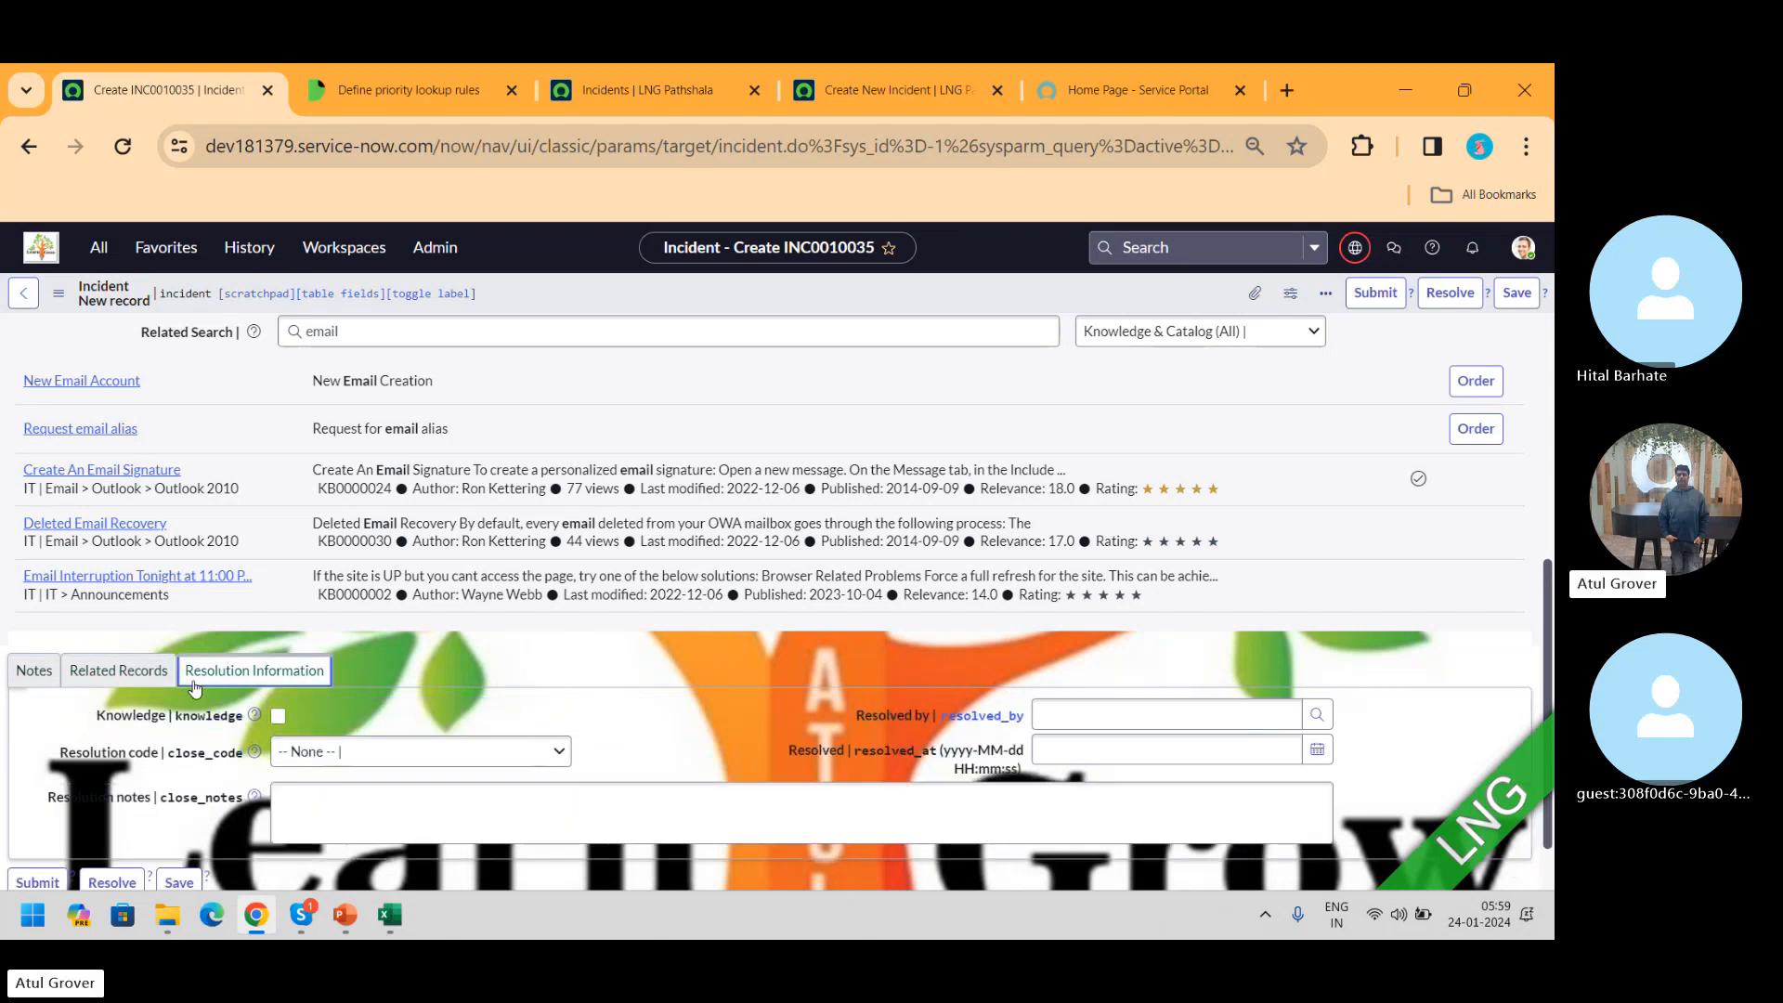
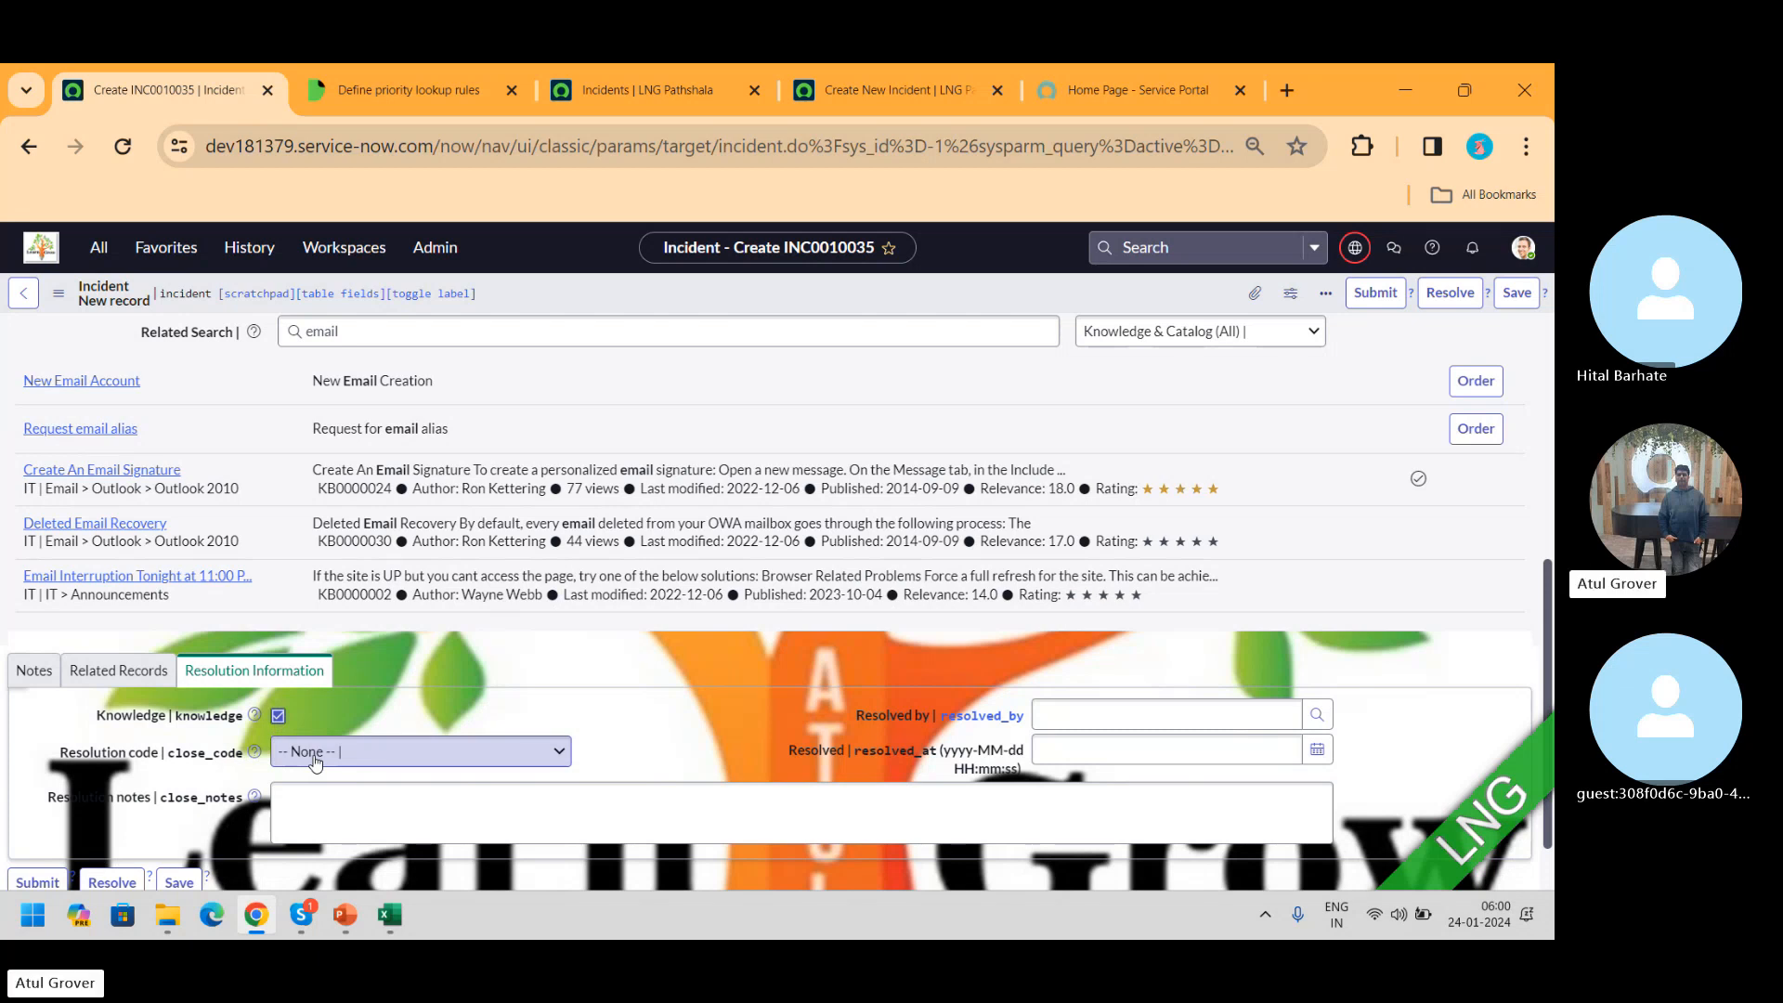
# - Review the incident's Resolution code choices, and show the Incidents list and the Service Operations Workspace's new incident form
pyautogui.click(316, 761)
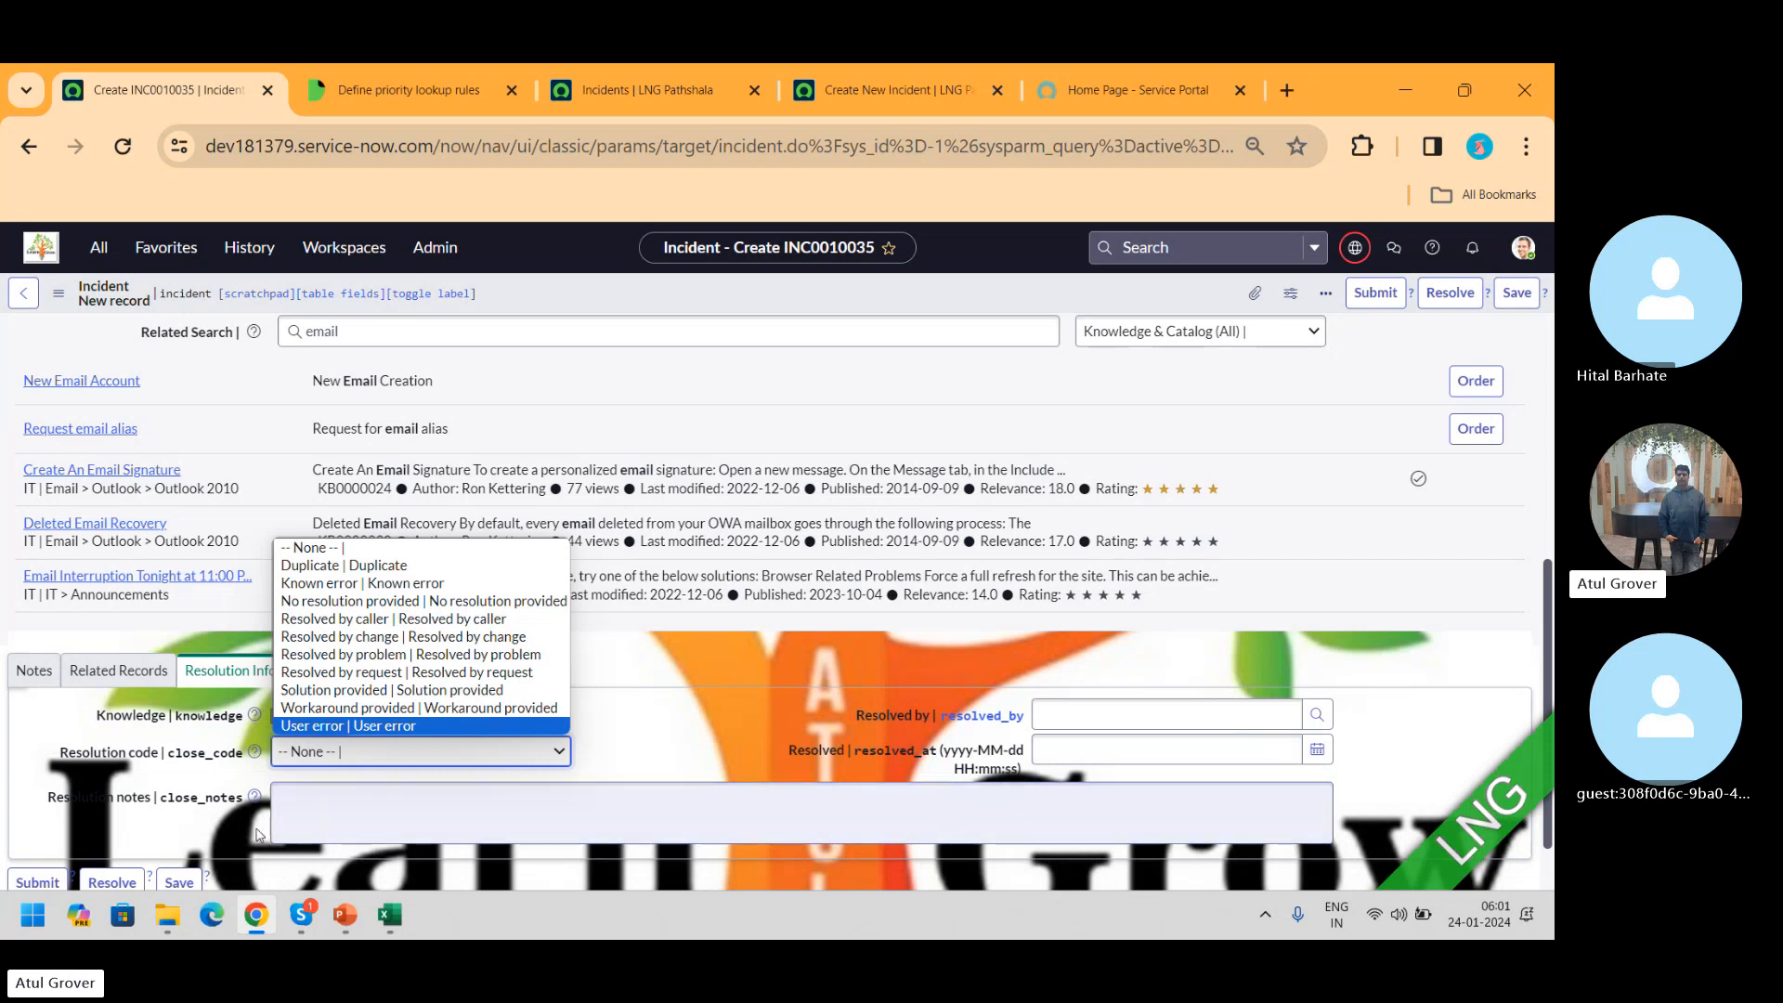
pyautogui.click(306, 809)
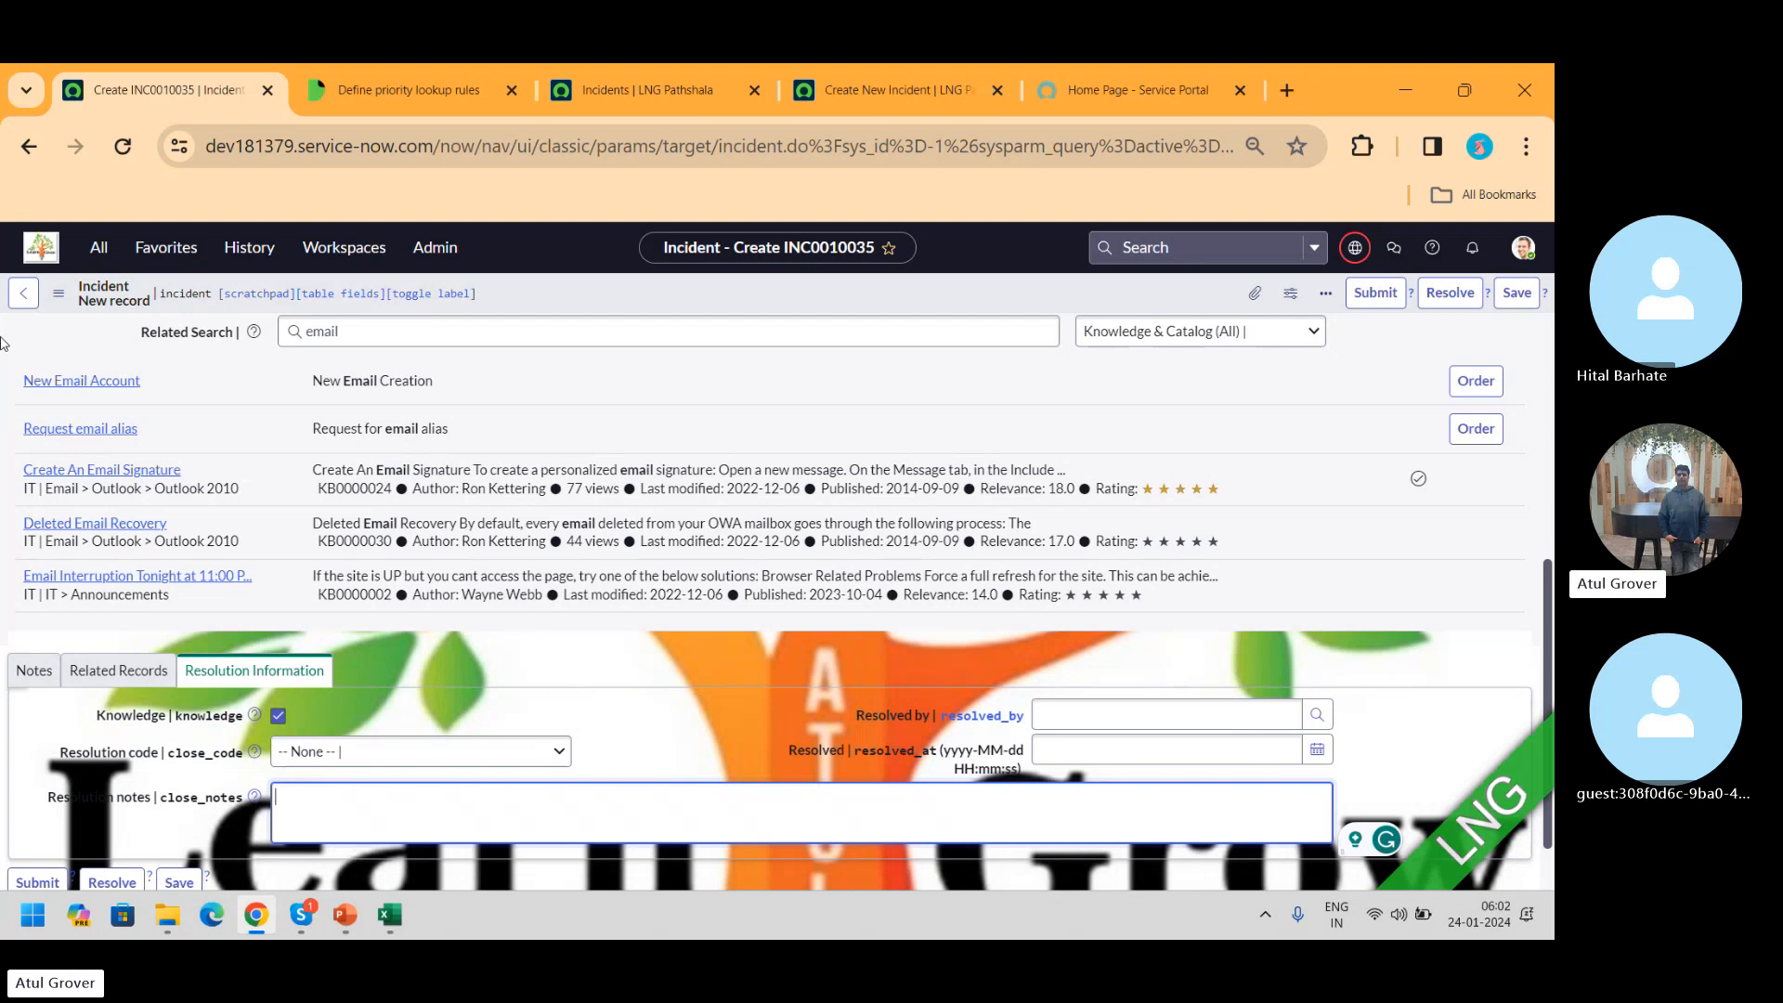
pyautogui.click(650, 90)
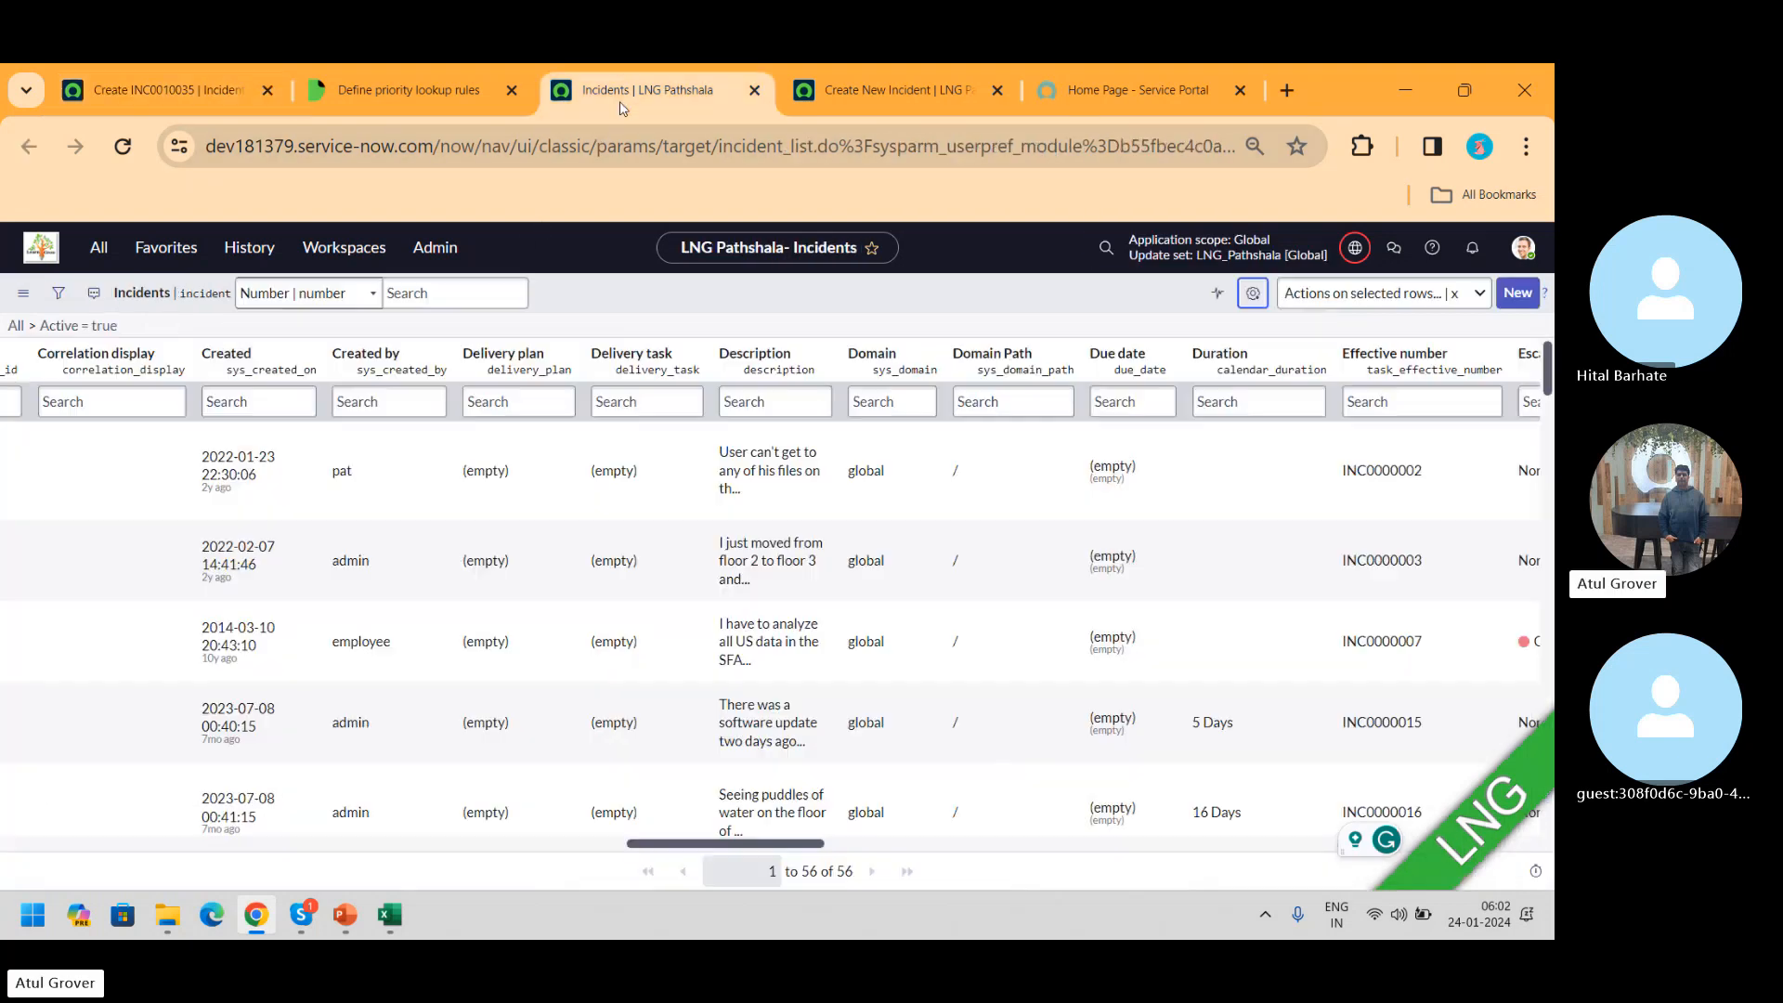
pyautogui.click(858, 67)
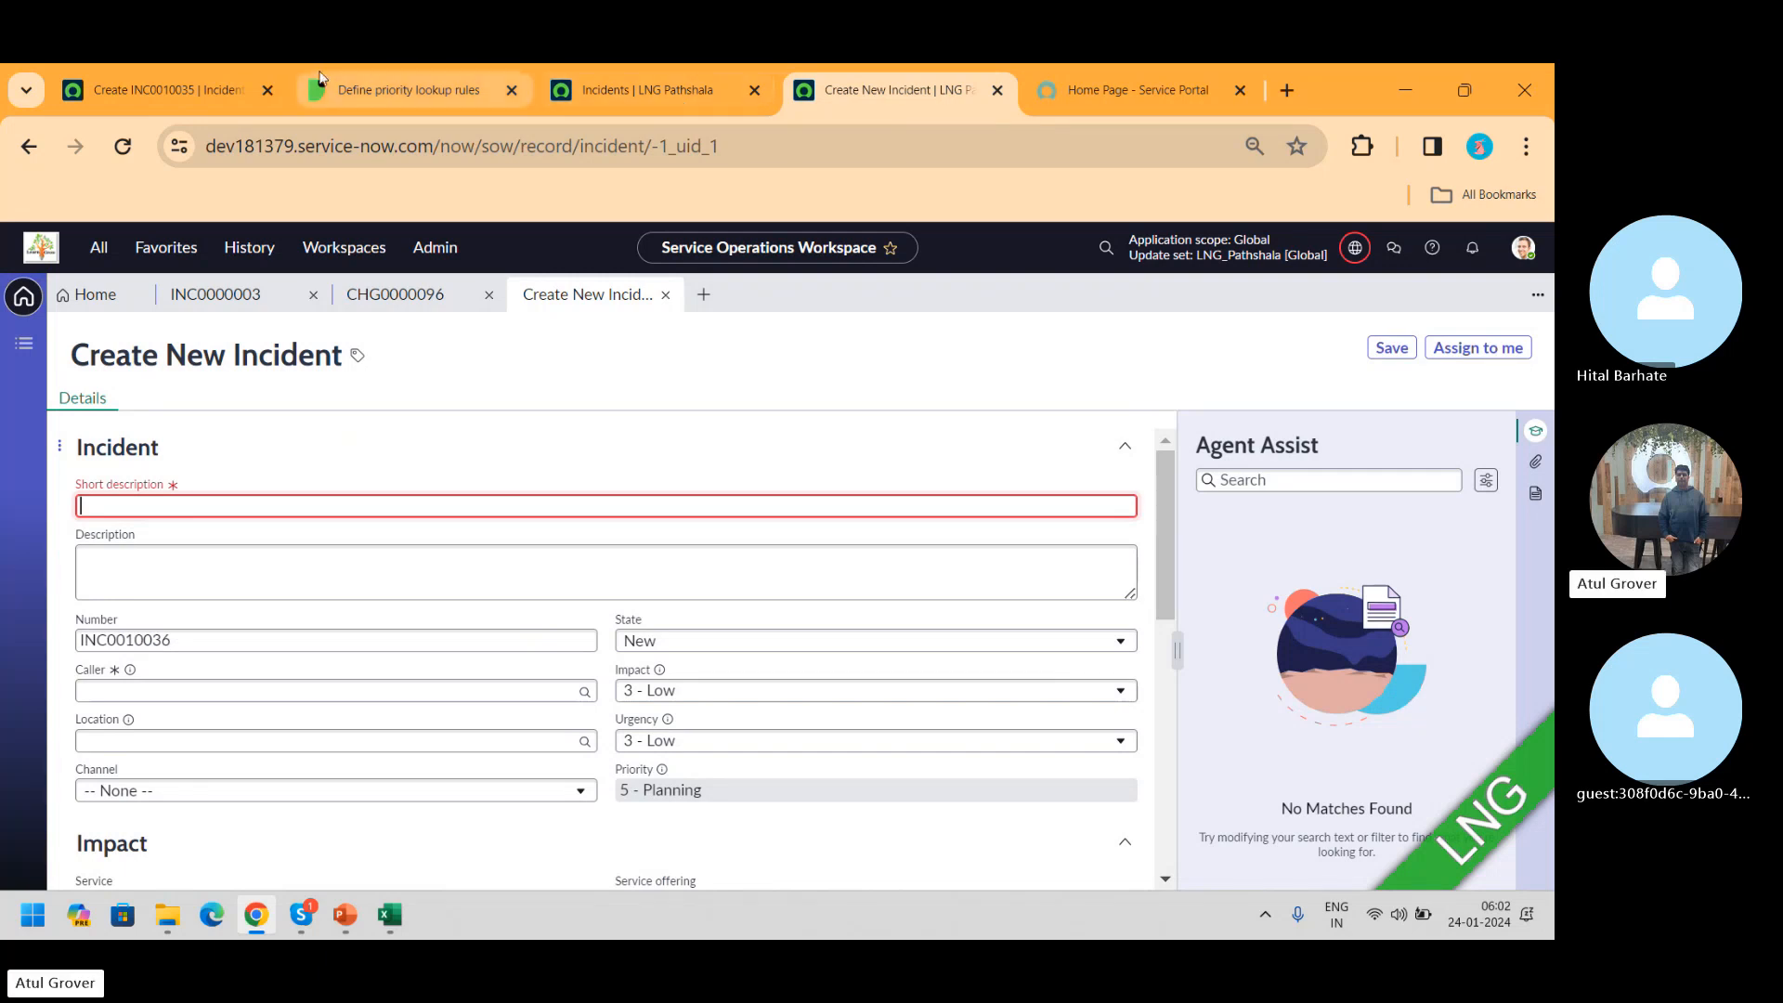
pyautogui.click(211, 94)
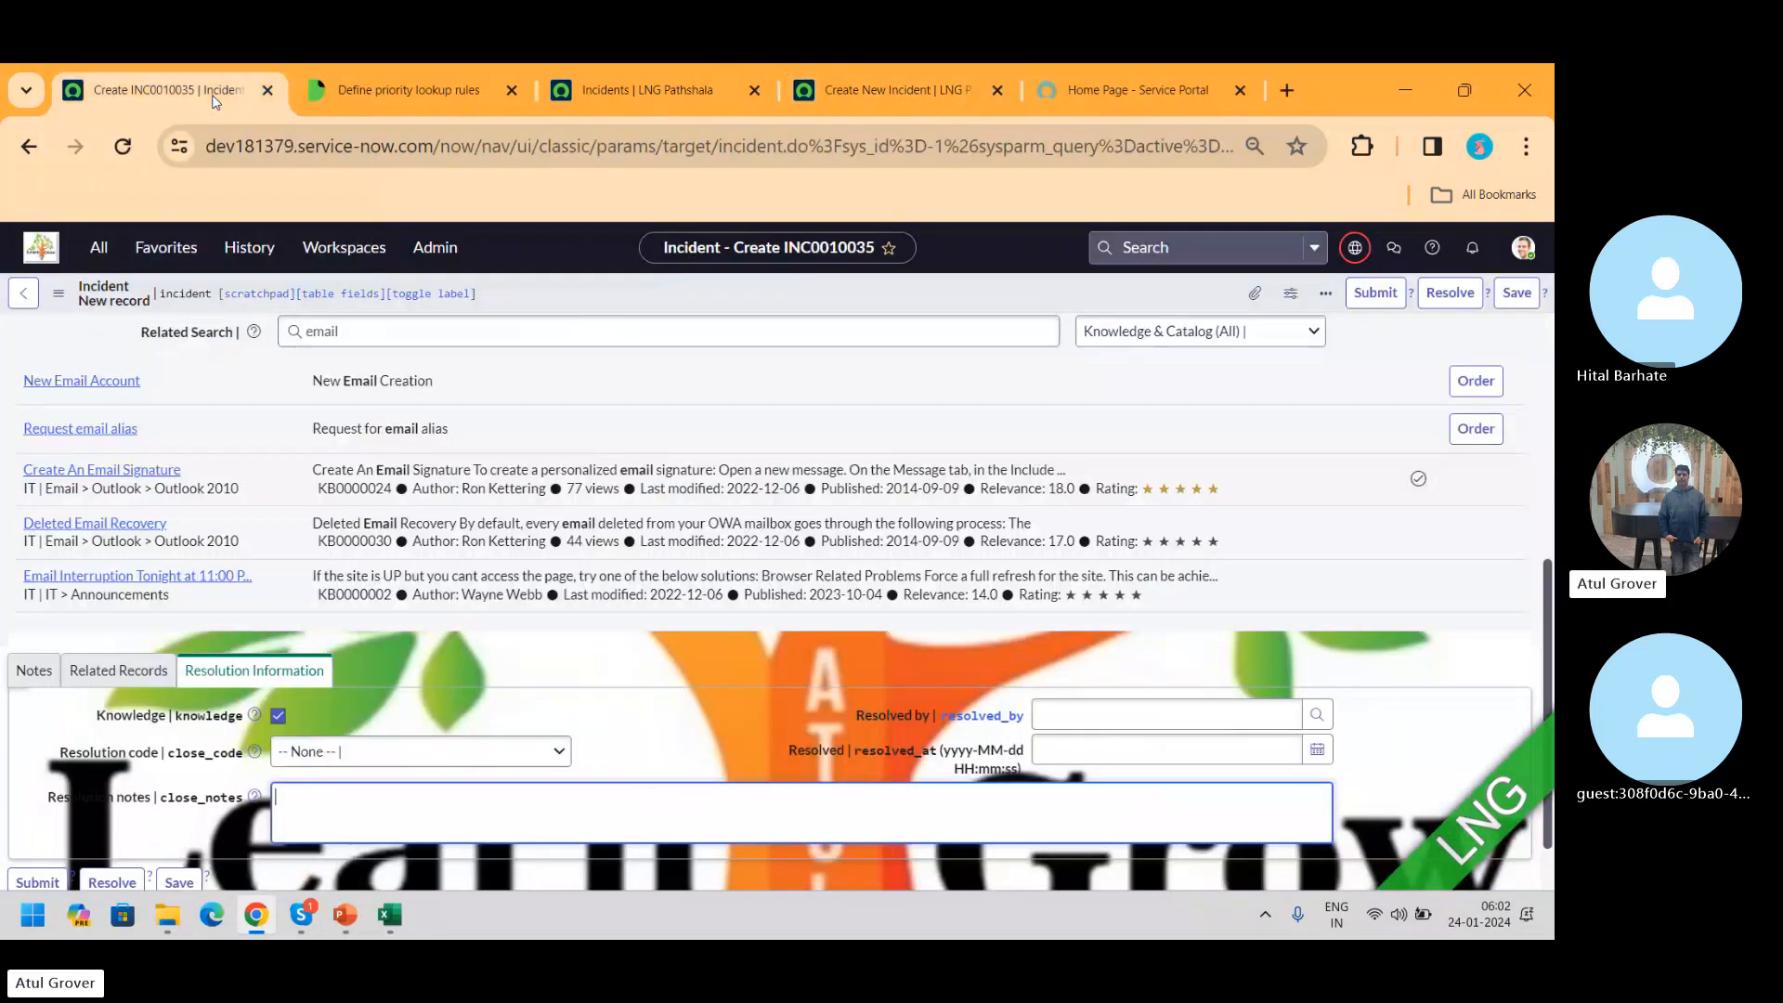
# - Replace the incident's short description with "LNG Pathshala SN Training"
pyautogui.scroll(5, 1542, 666)
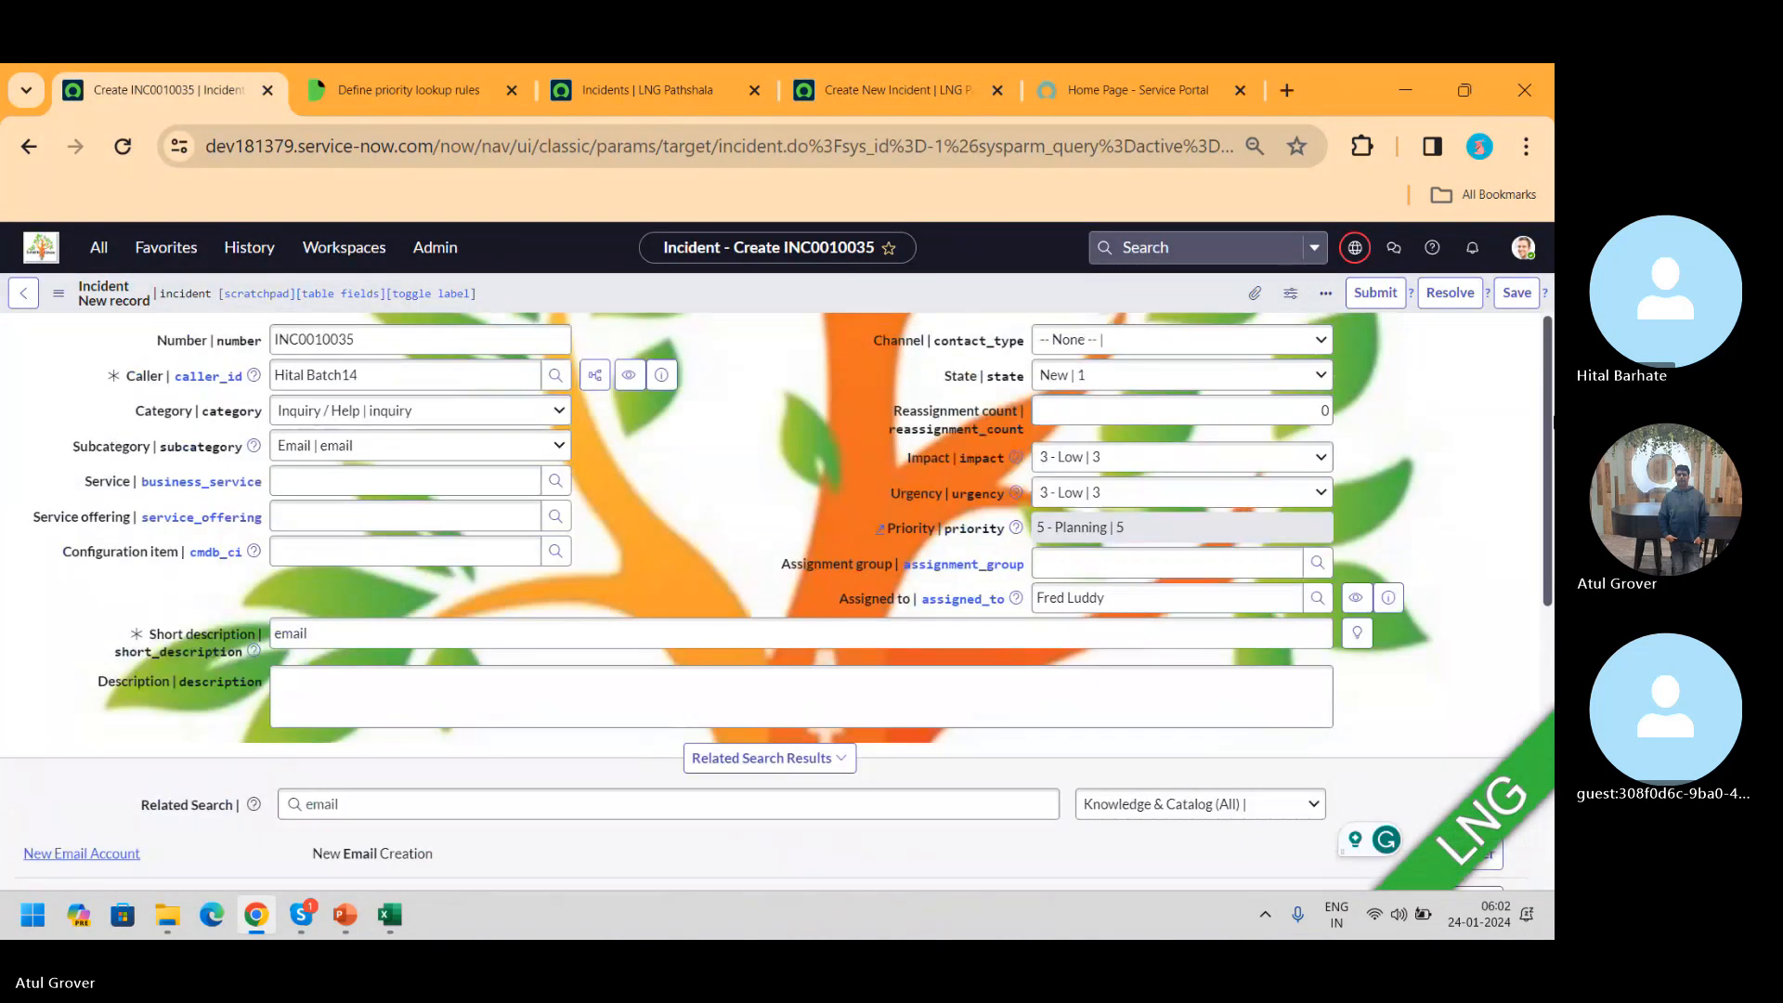
pyautogui.moveTo(390, 635); pyautogui.dragTo(5, 636)
pyautogui.write('LNG')
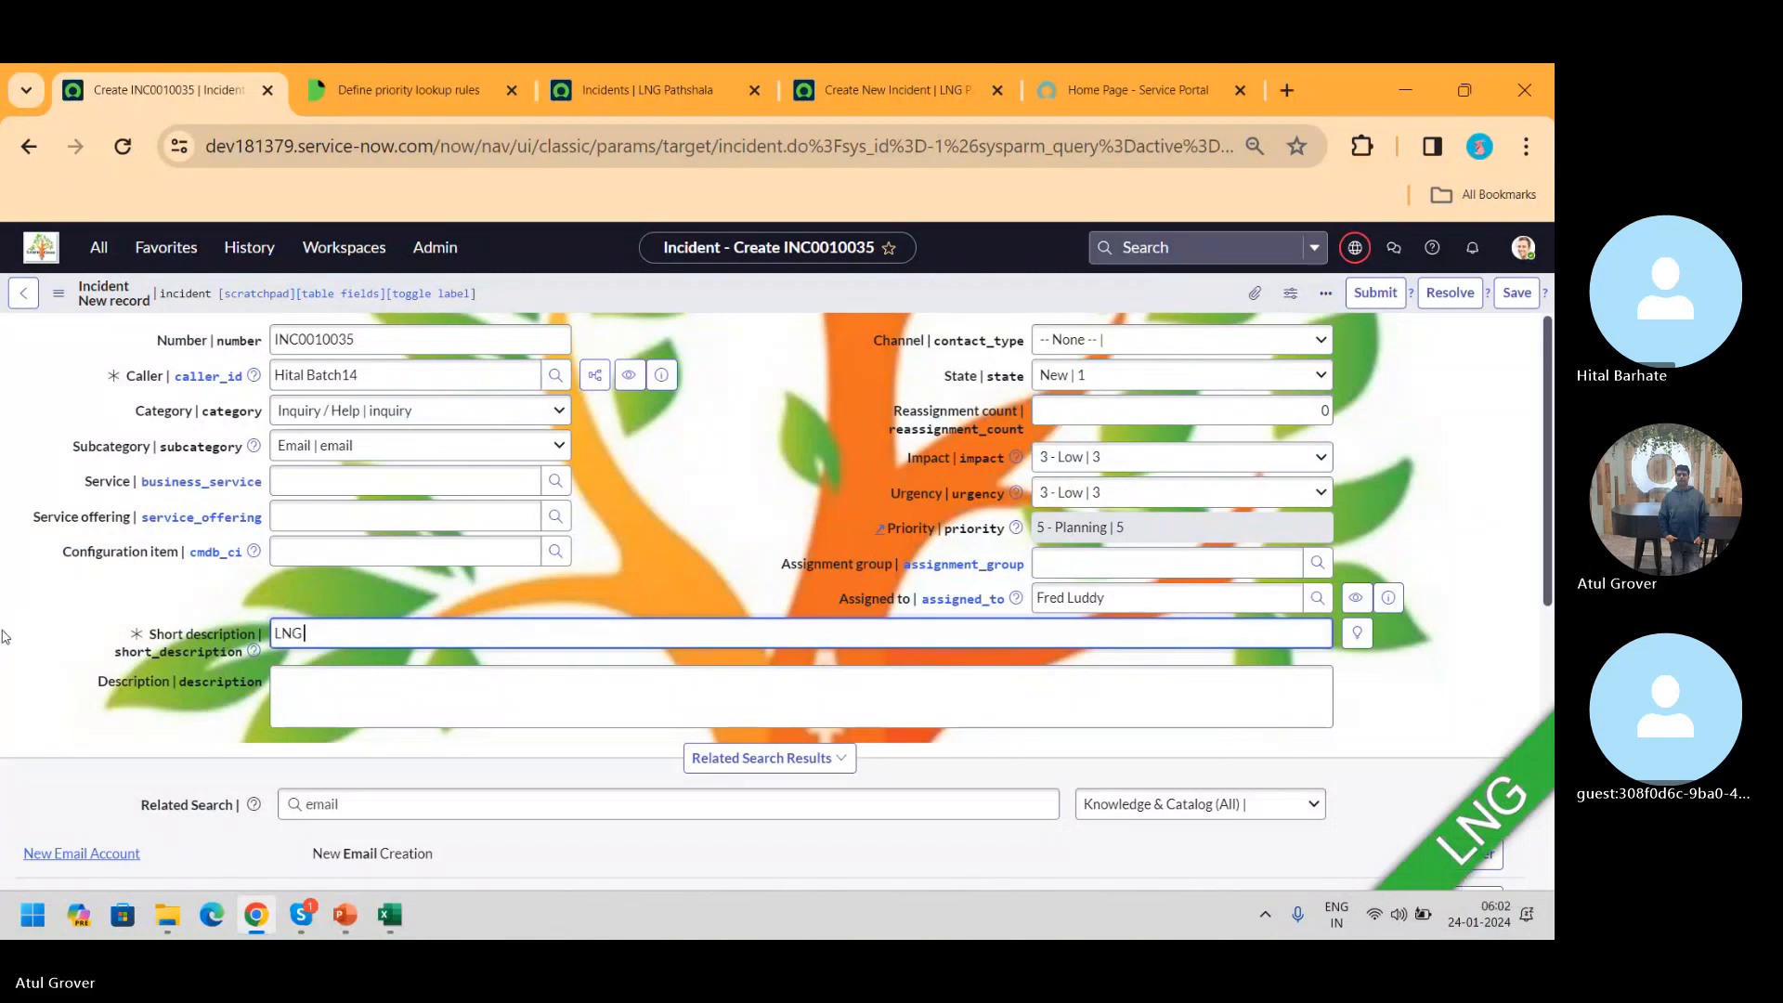
pyautogui.write(' Pathshala SN Training')
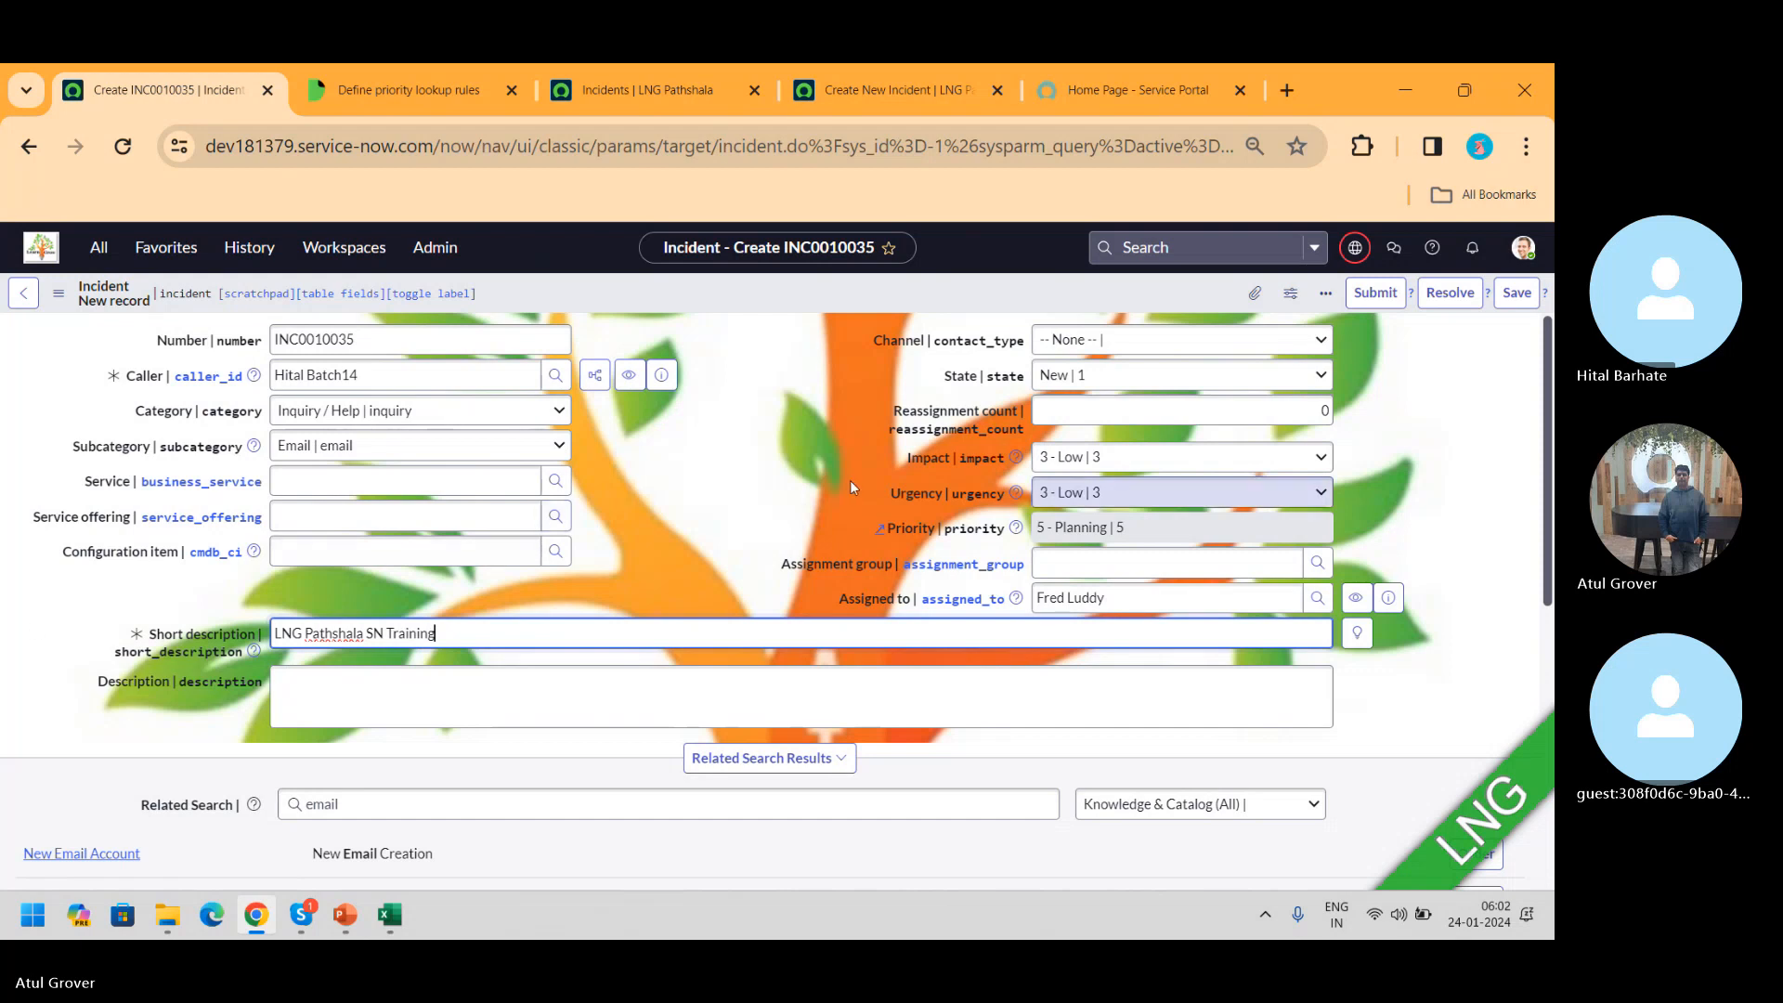
# - Fill the Description with the short description's text repeated eight times, and save the new incident while staying on its form
pyautogui.moveTo(1549, 346); pyautogui.dragTo(1545, 497)
pyautogui.click(554, 396)
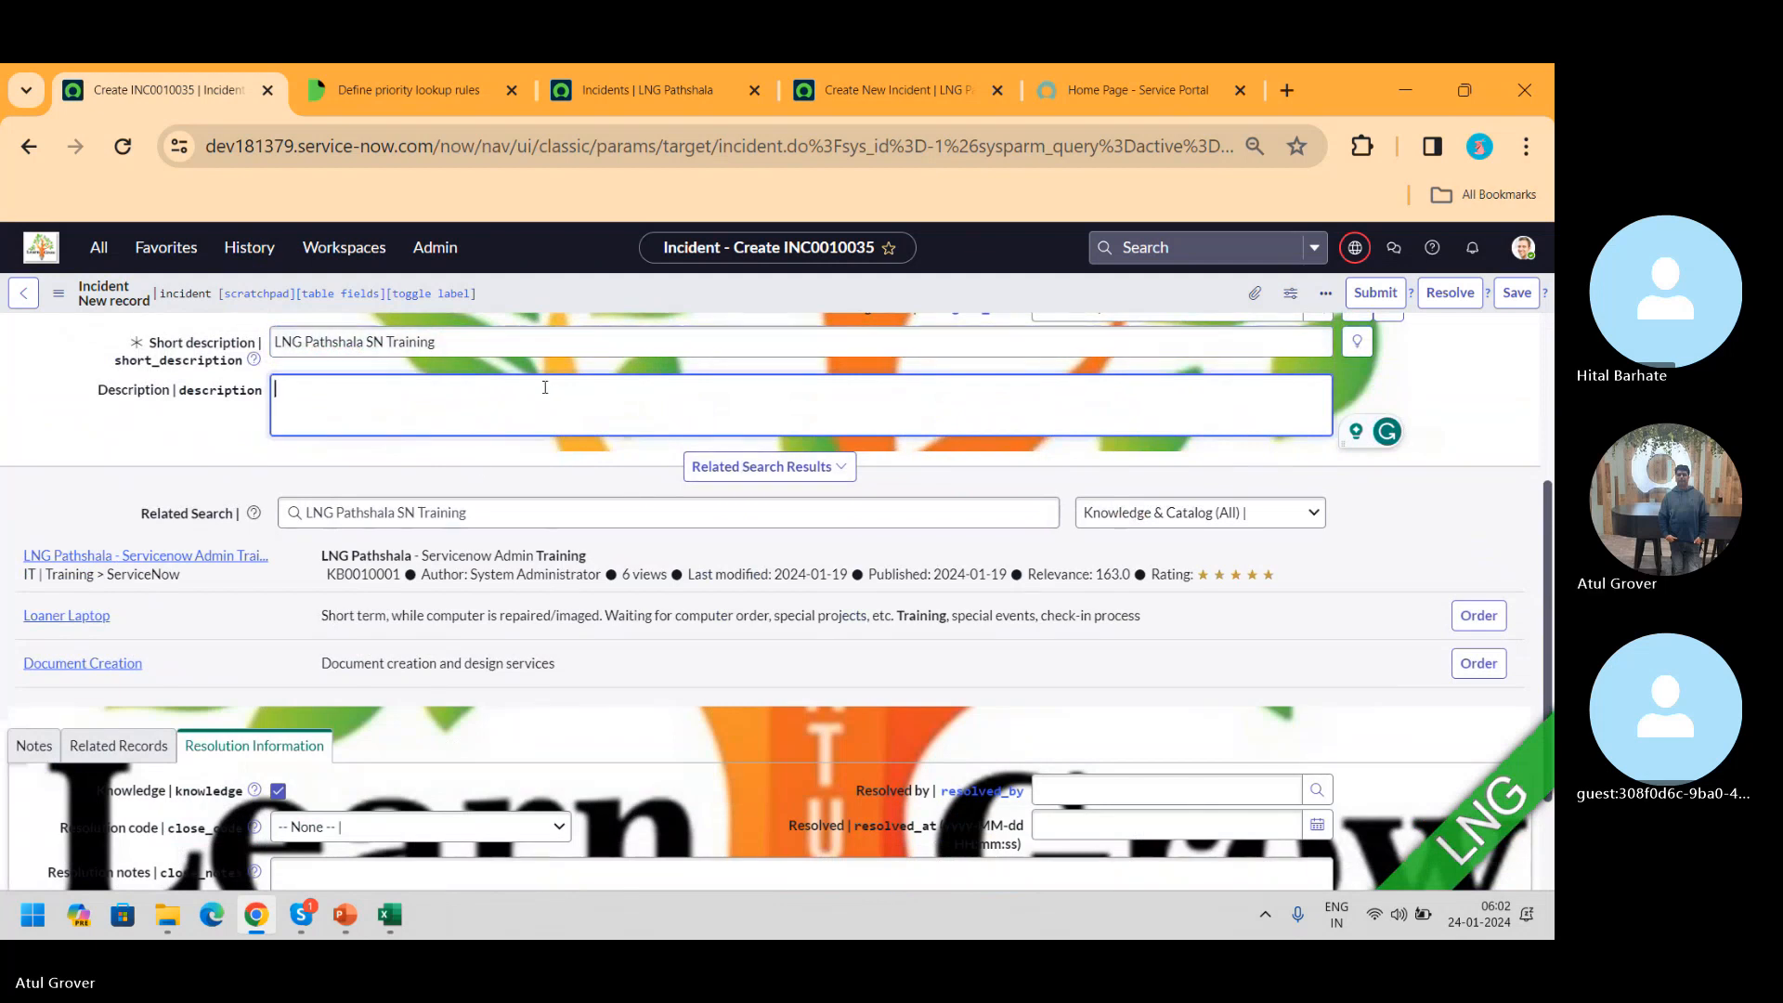
pyautogui.hotkey('shift', 'Tab')
pyautogui.scroll(1, 4, 330)
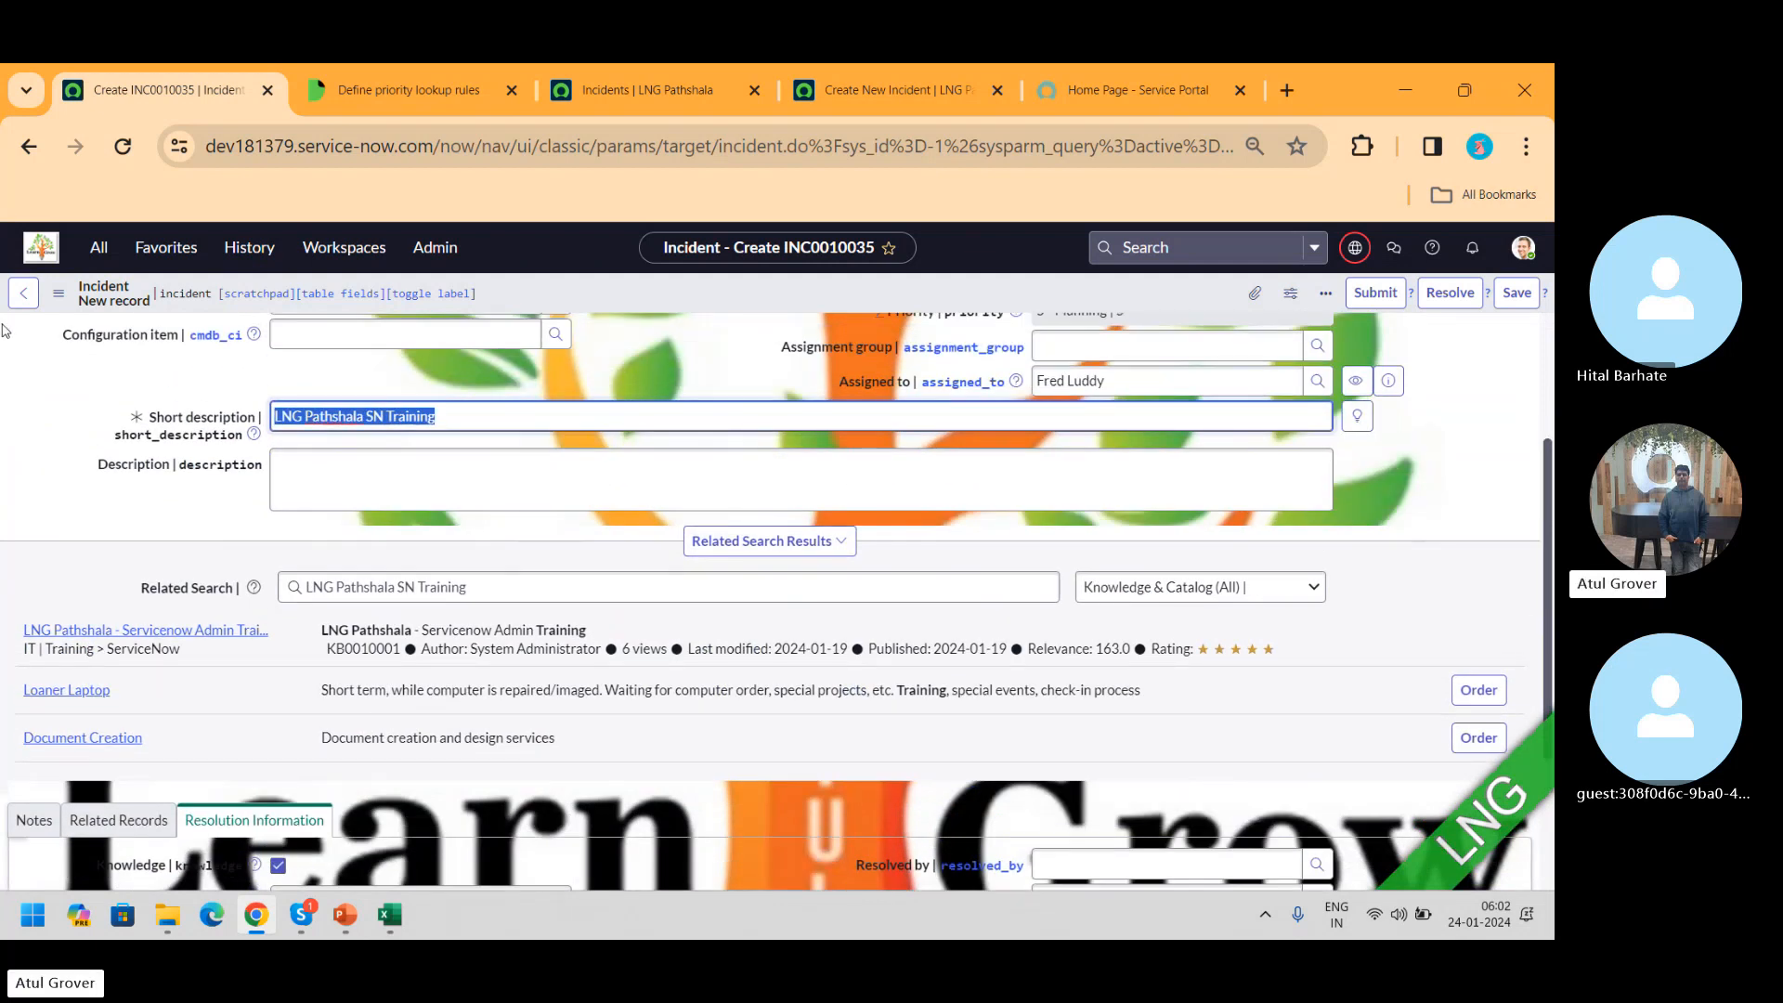
pyautogui.hotkey('ctrl', 'c')
pyautogui.click(299, 472)
pyautogui.hotkey('ctrl', 'v')
pyautogui.hotkey('ctrl', 'v')
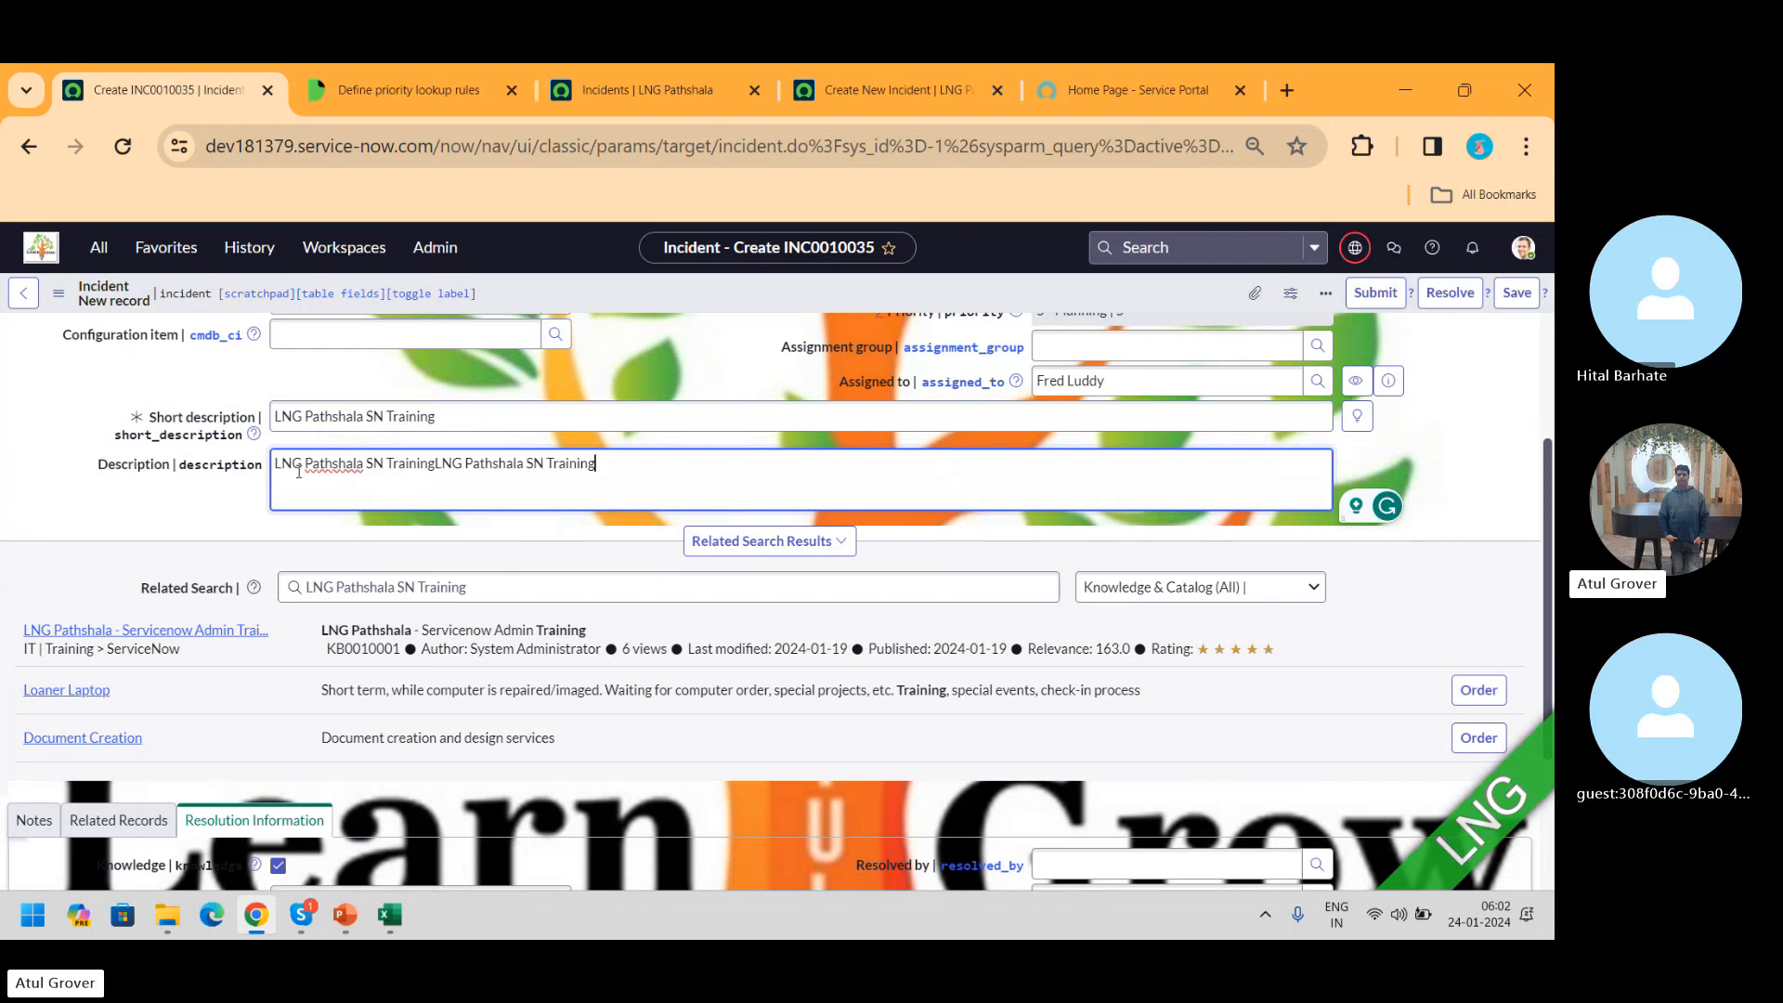
pyautogui.hotkey('ctrl', 'v')
pyautogui.hotkey('ctrl', 'v')
pyautogui.hotkey('ctrl', 'v')
pyautogui.hotkey('ctrl', 'v')
pyautogui.hotkey('ctrl', 'v')
pyautogui.hotkey('ctrl', 'v')
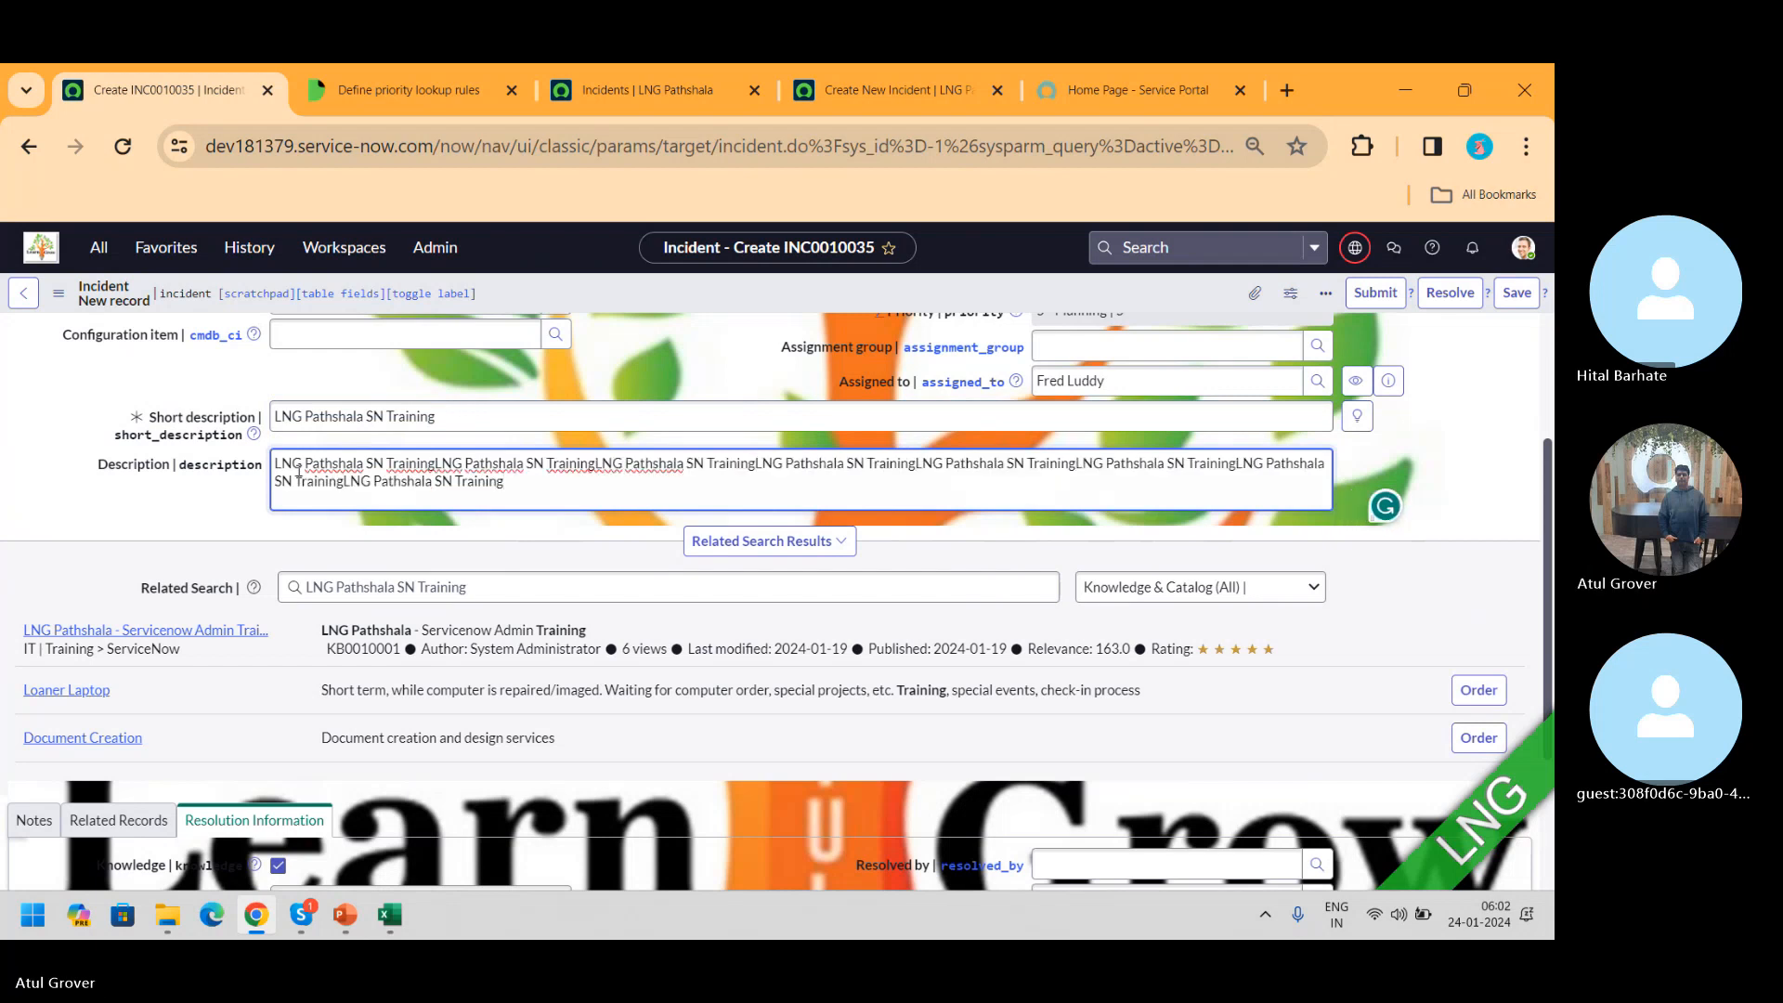
pyautogui.click(1537, 296)
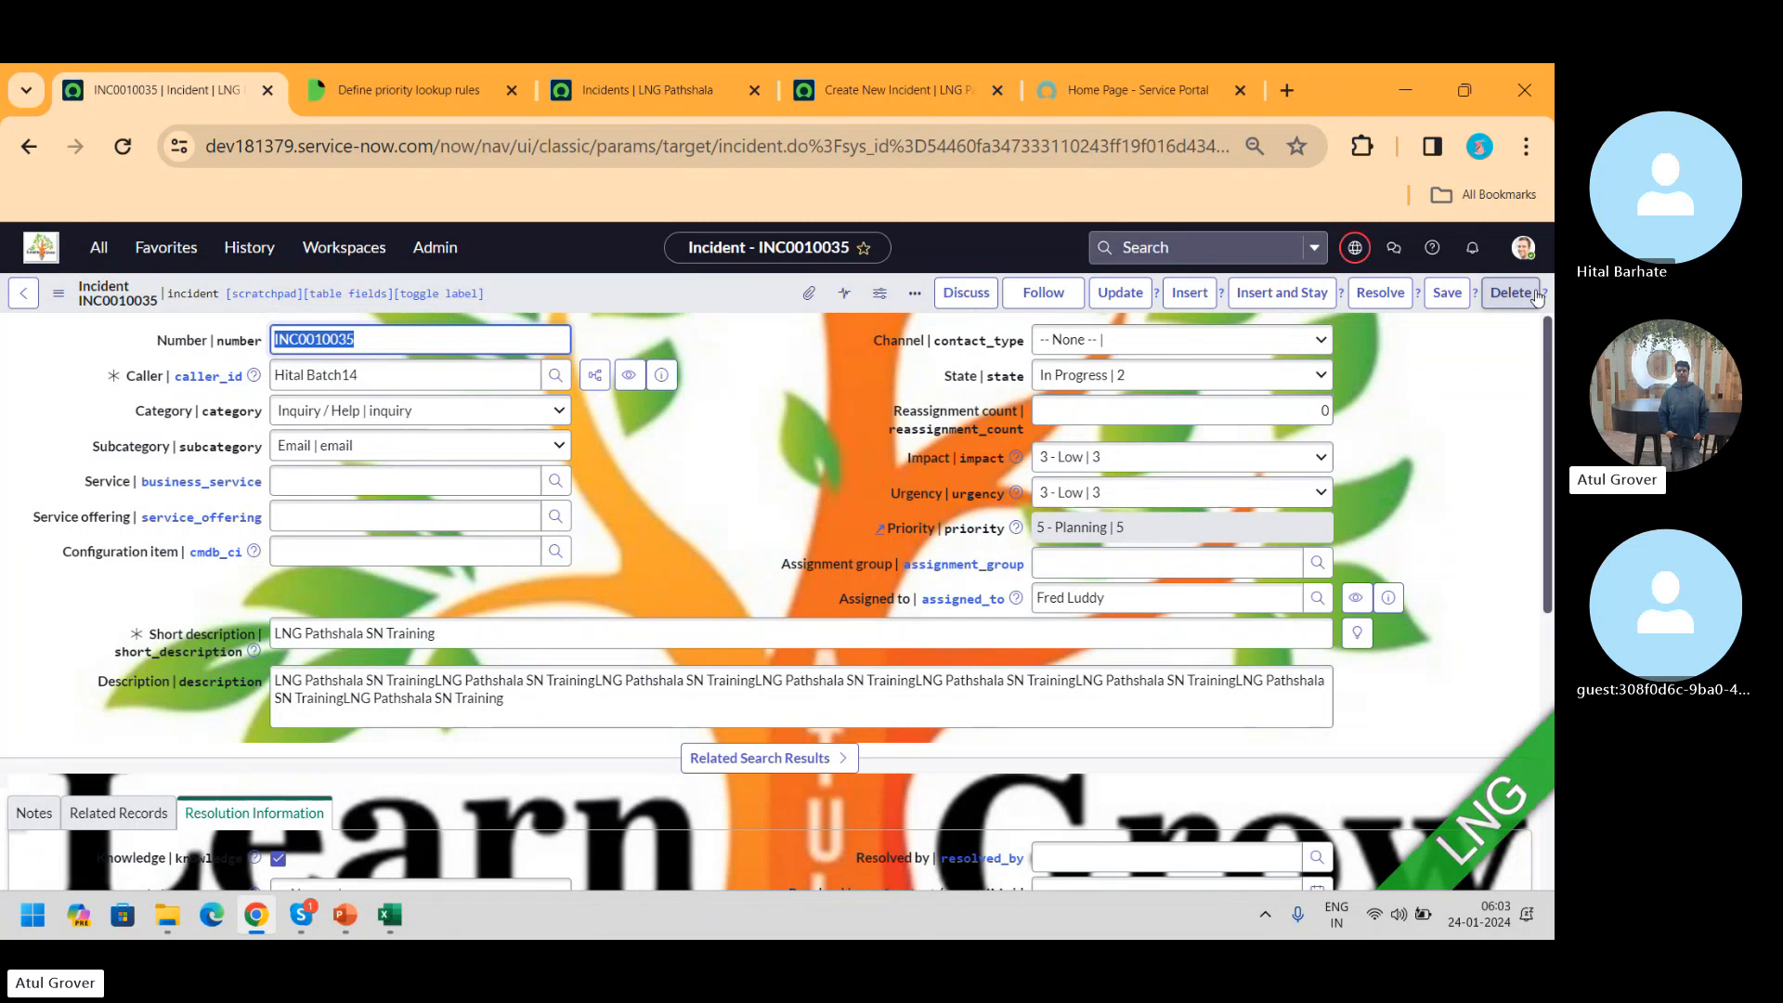
# - Review the Configure options available for the saved incident form, and close them without choosing one
pyautogui.click(662, 305)
pyautogui.rightClick(662, 305)
pyautogui.moveTo(818, 729)
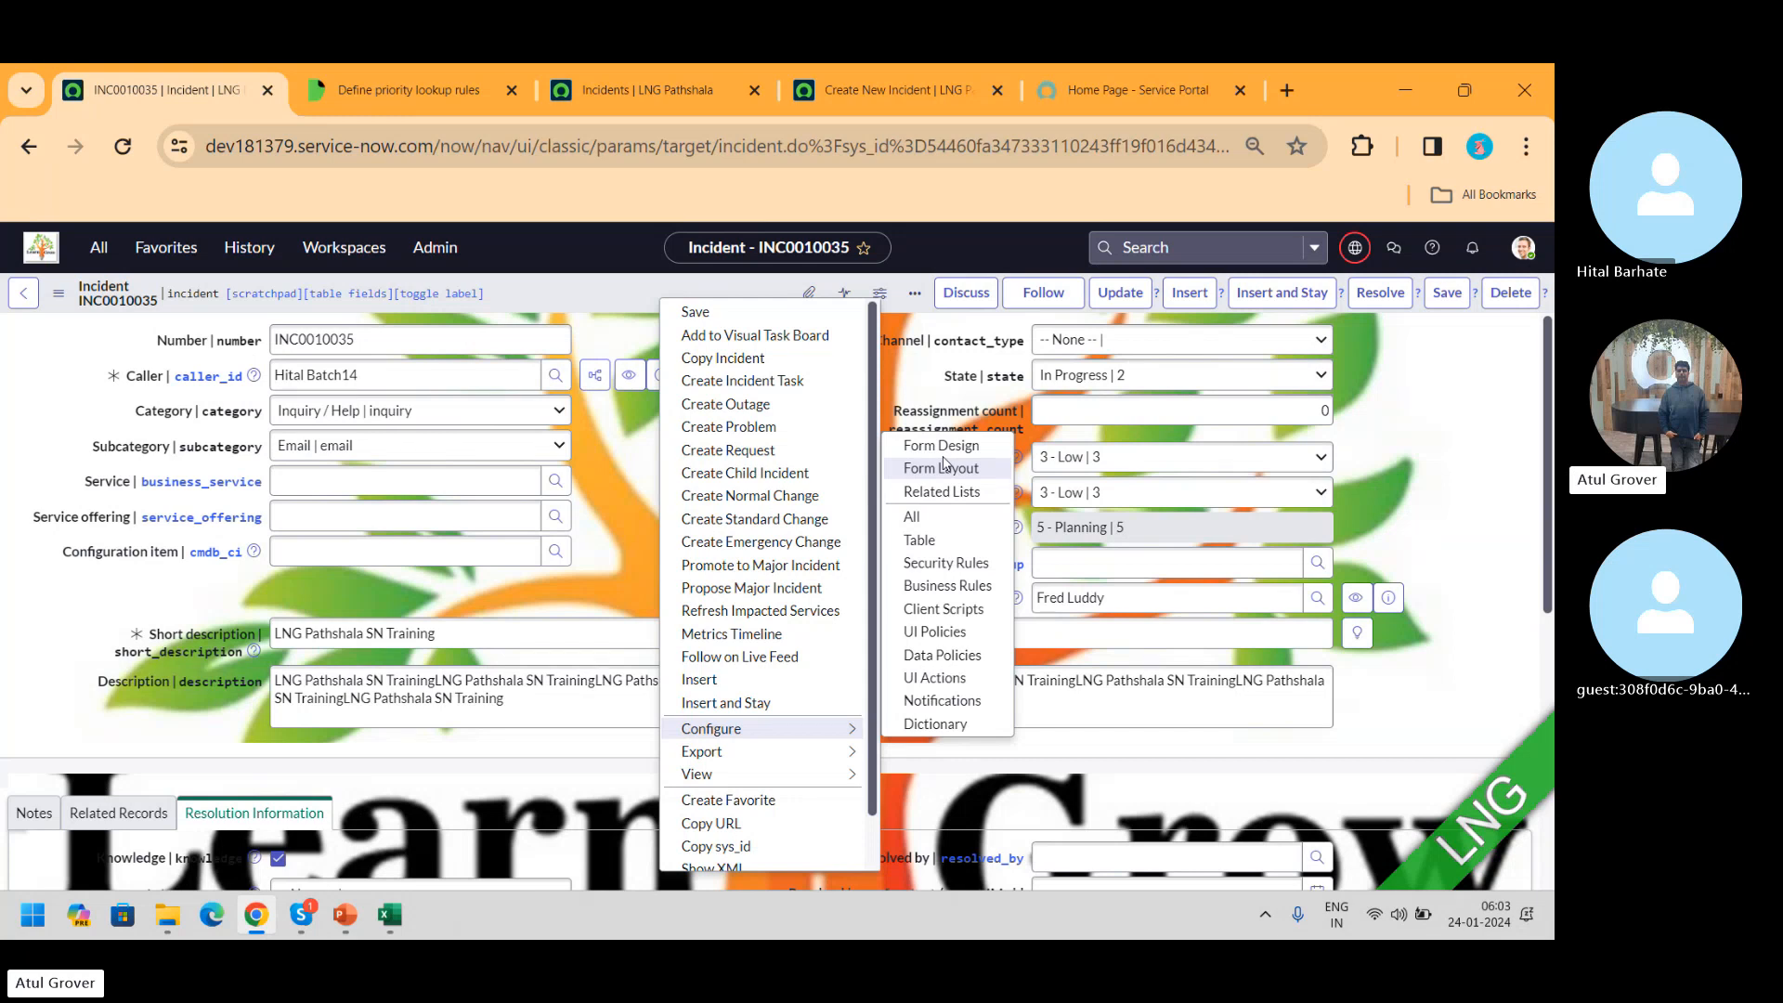
pyautogui.click(1452, 415)
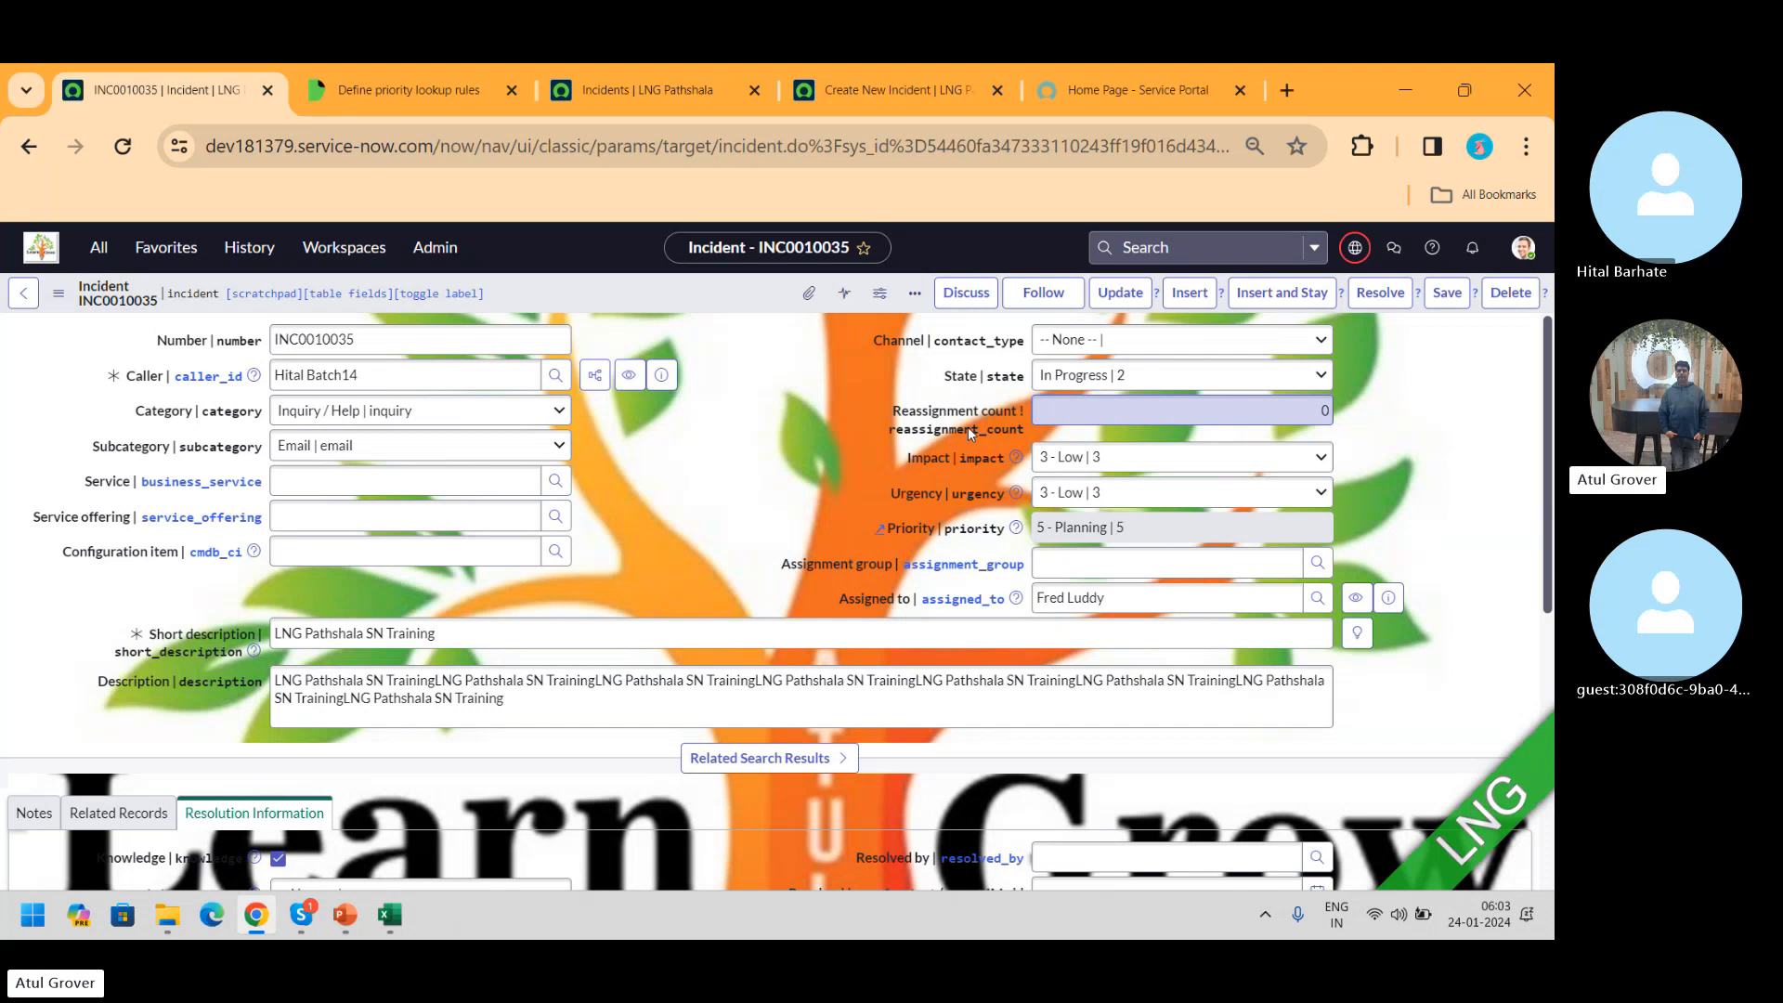
# - Show the workspace's new incident form and the Service Portal with its Virtual Agent chat, and return to incident INC0010035
pyautogui.click(1101, 83)
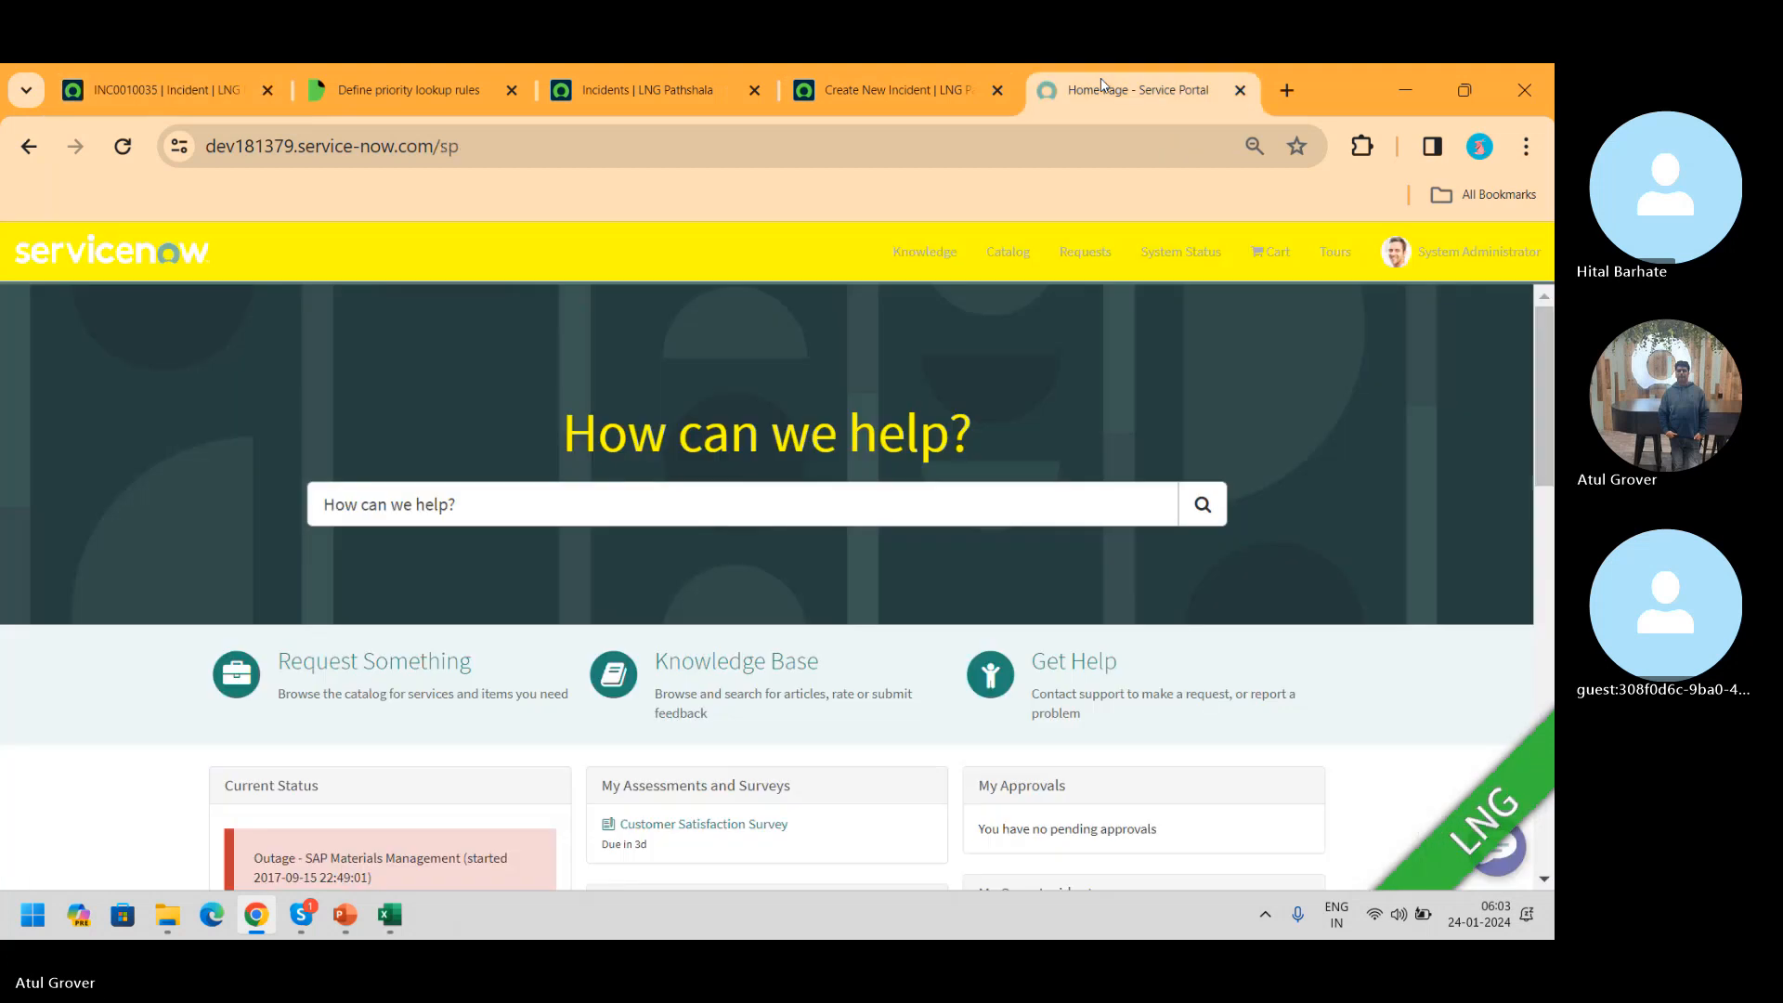
pyautogui.click(143, 104)
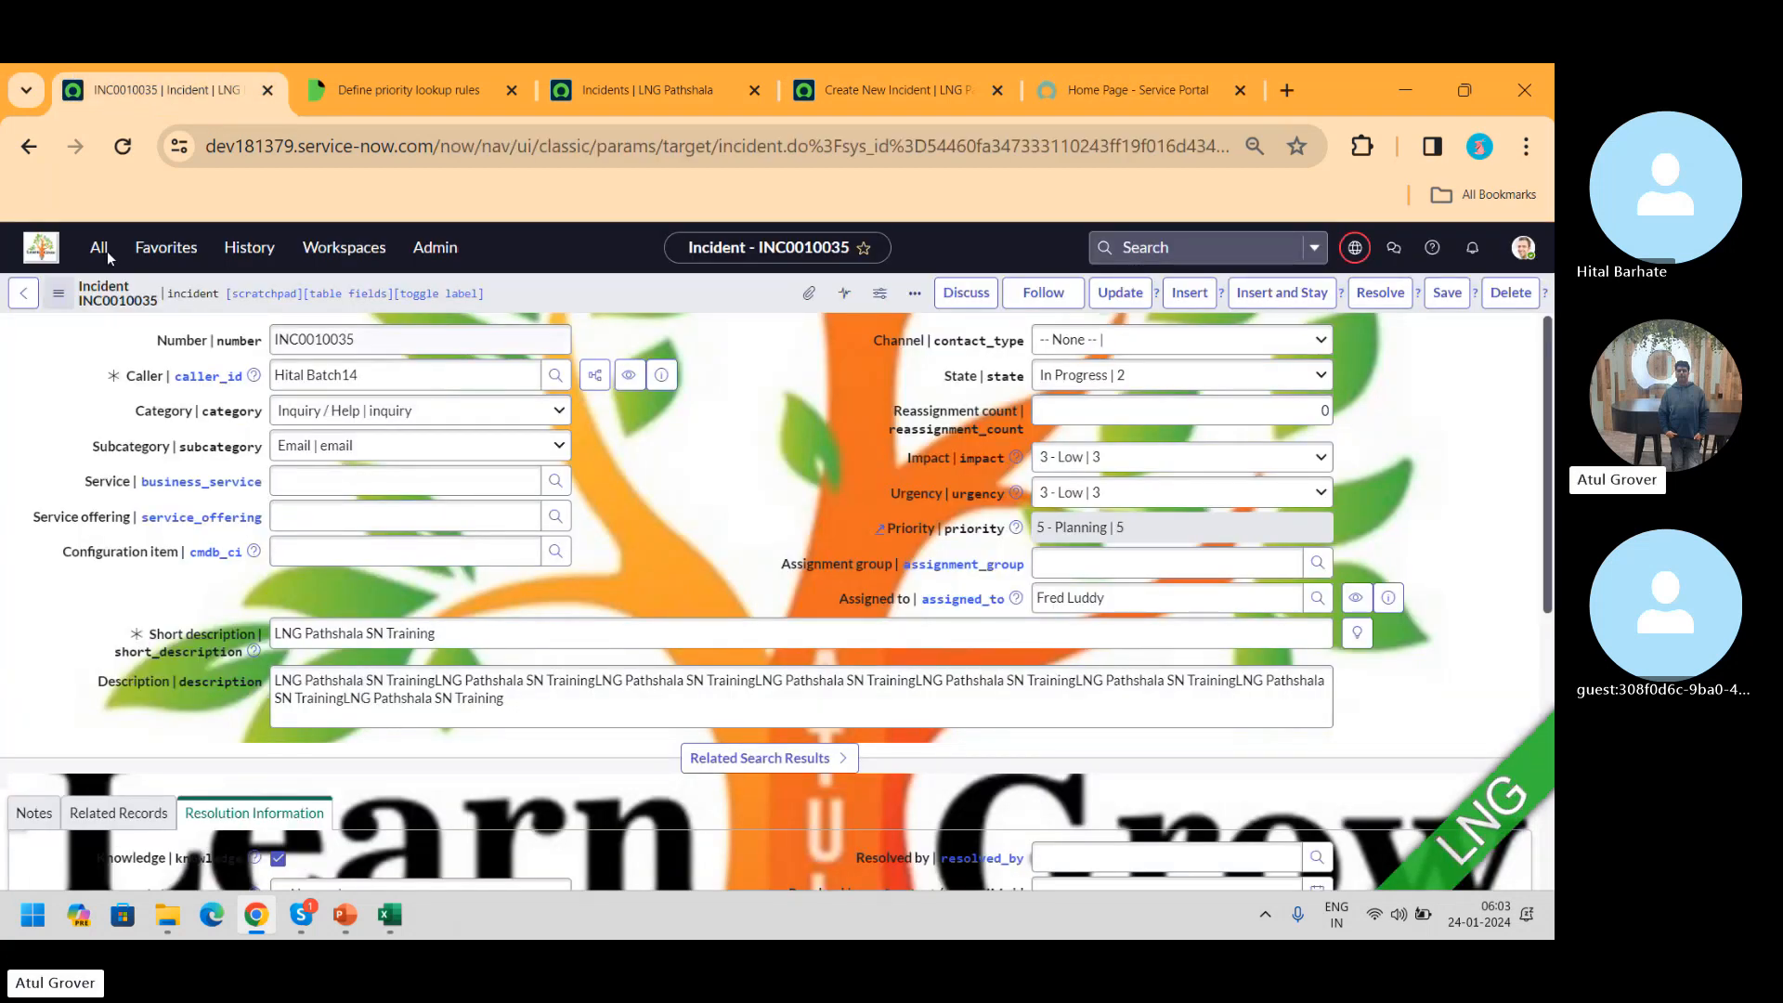
pyautogui.click(859, 108)
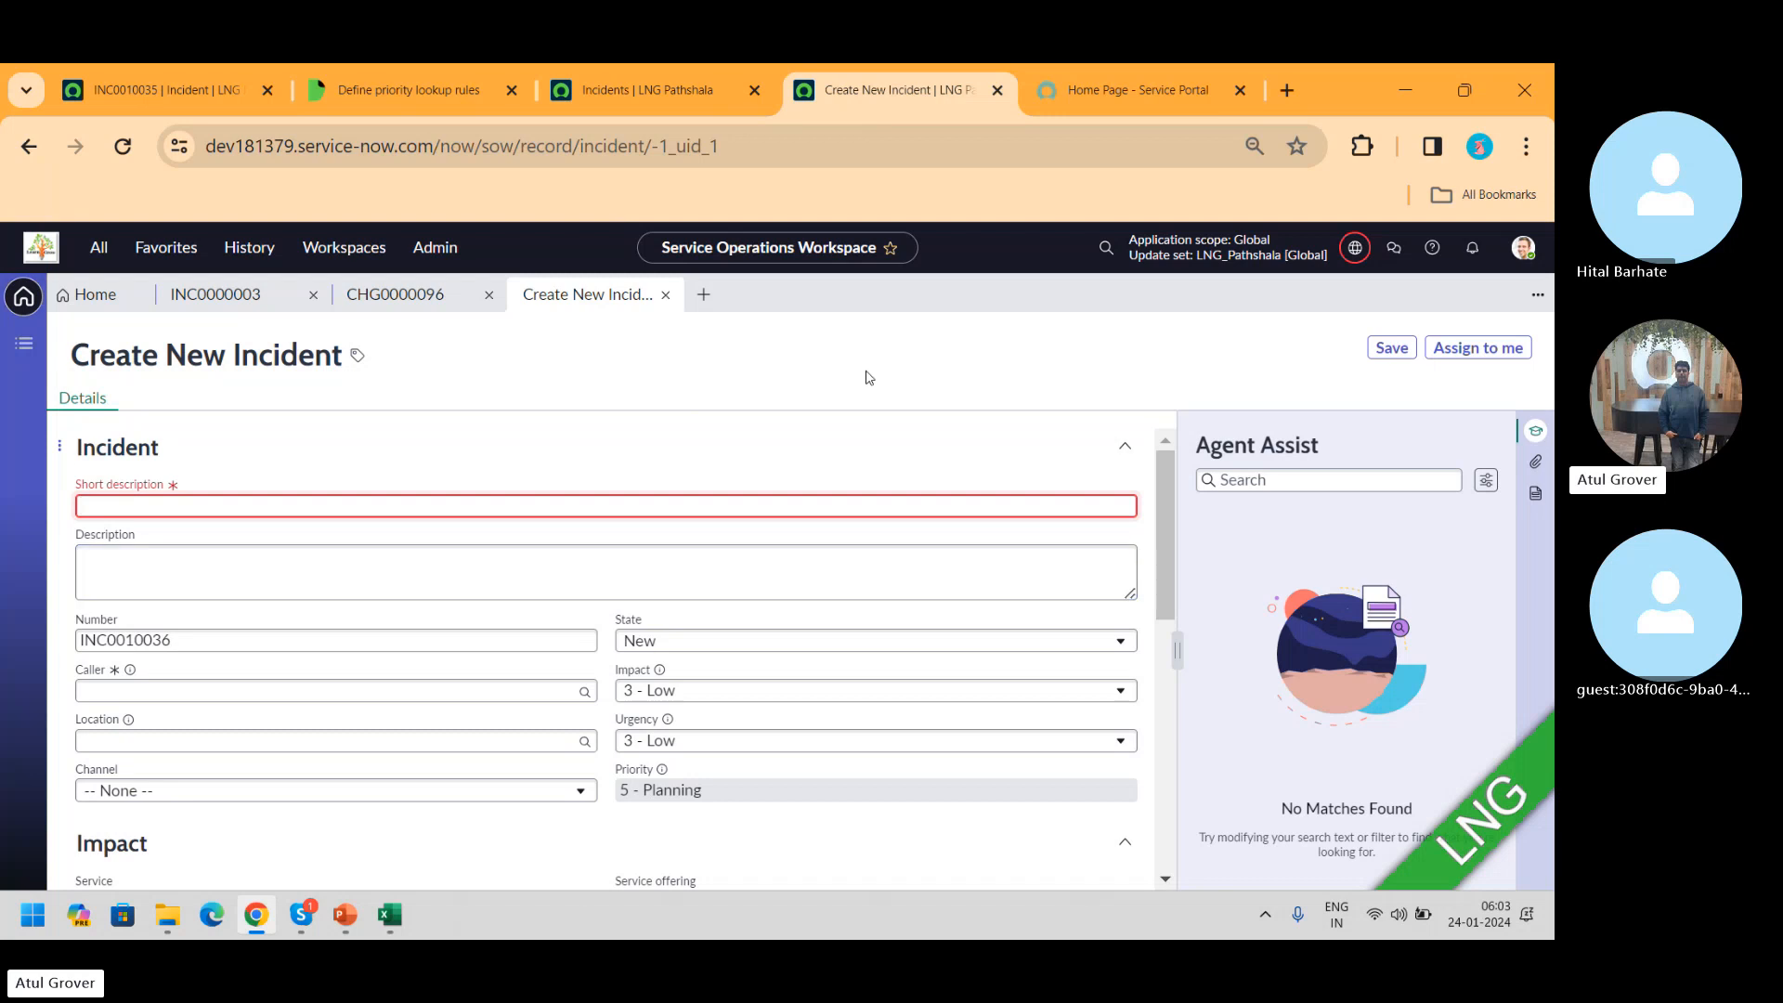
pyautogui.click(1135, 90)
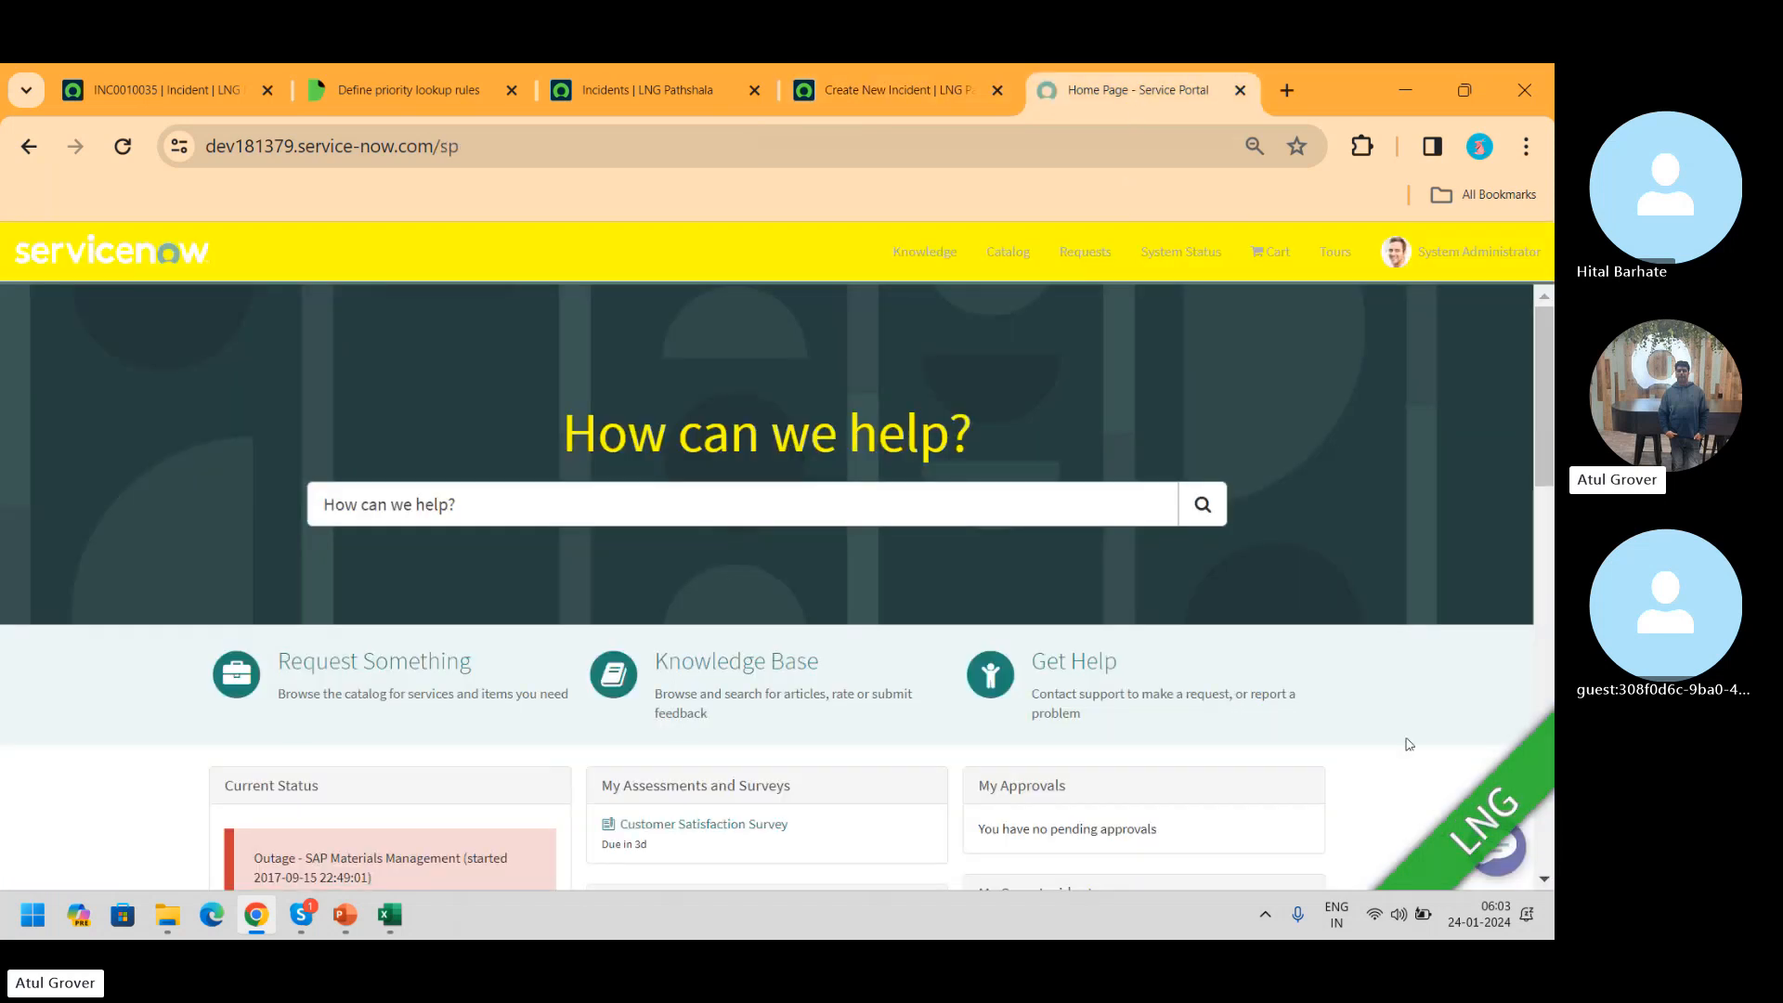
pyautogui.click(1492, 865)
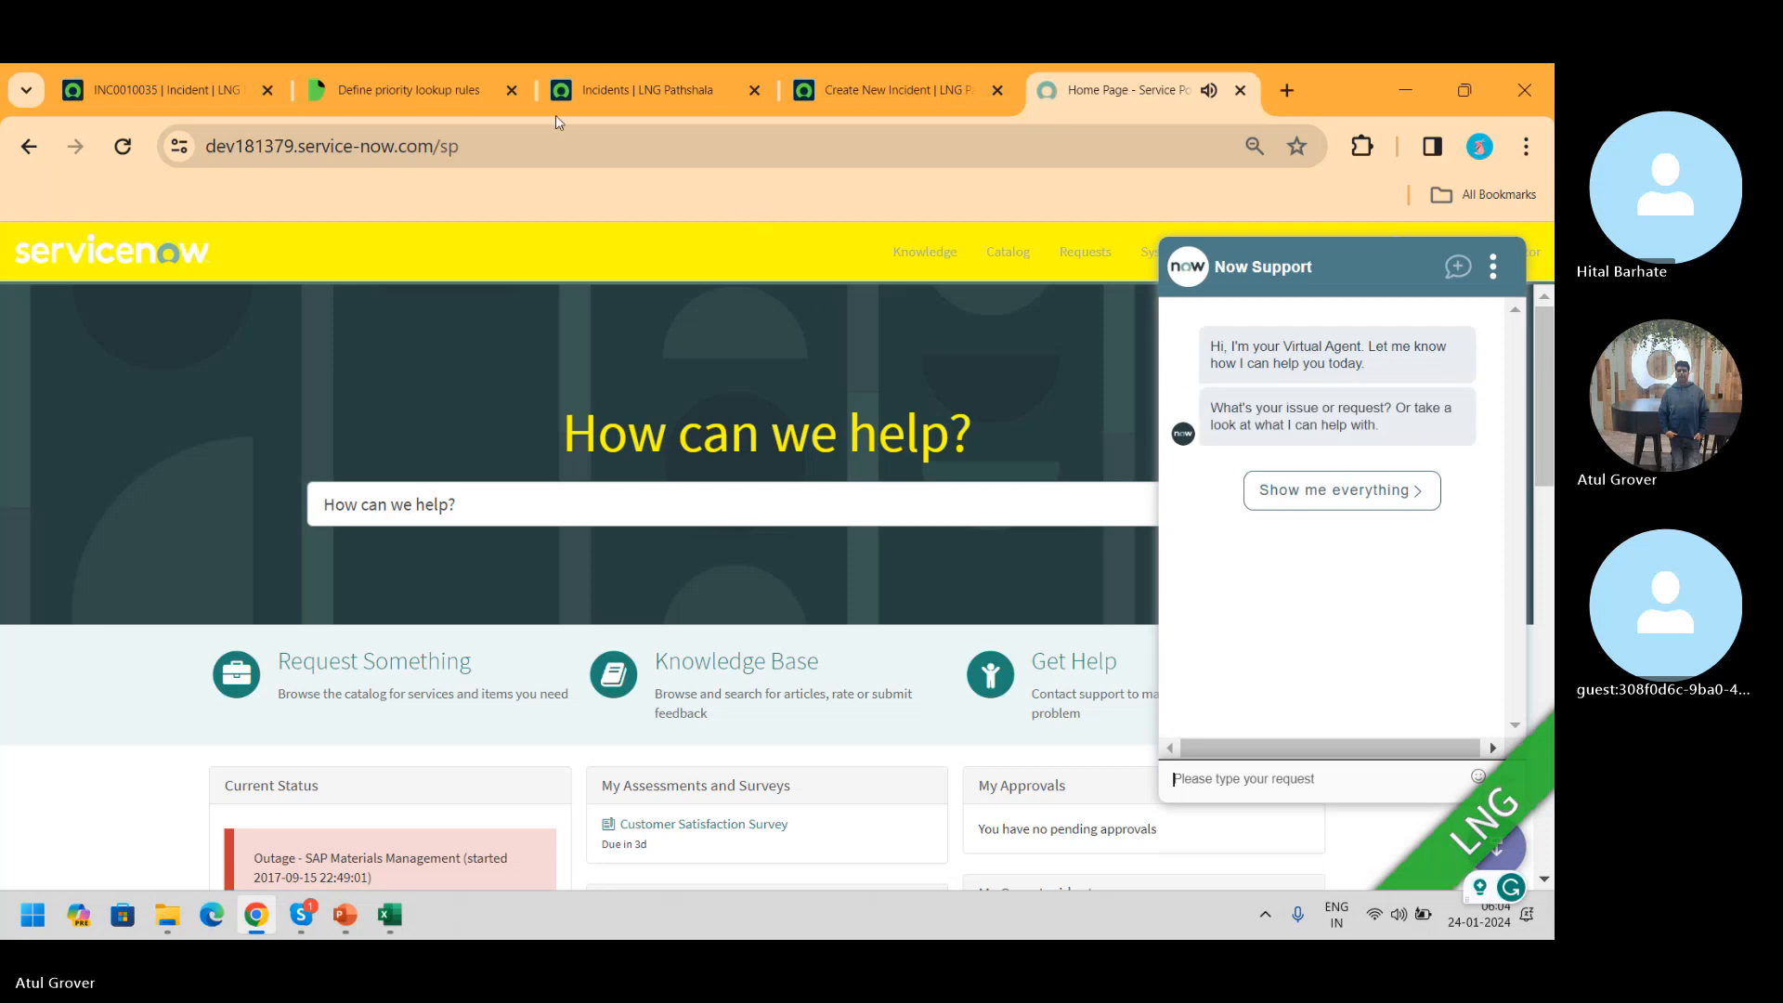
pyautogui.click(109, 109)
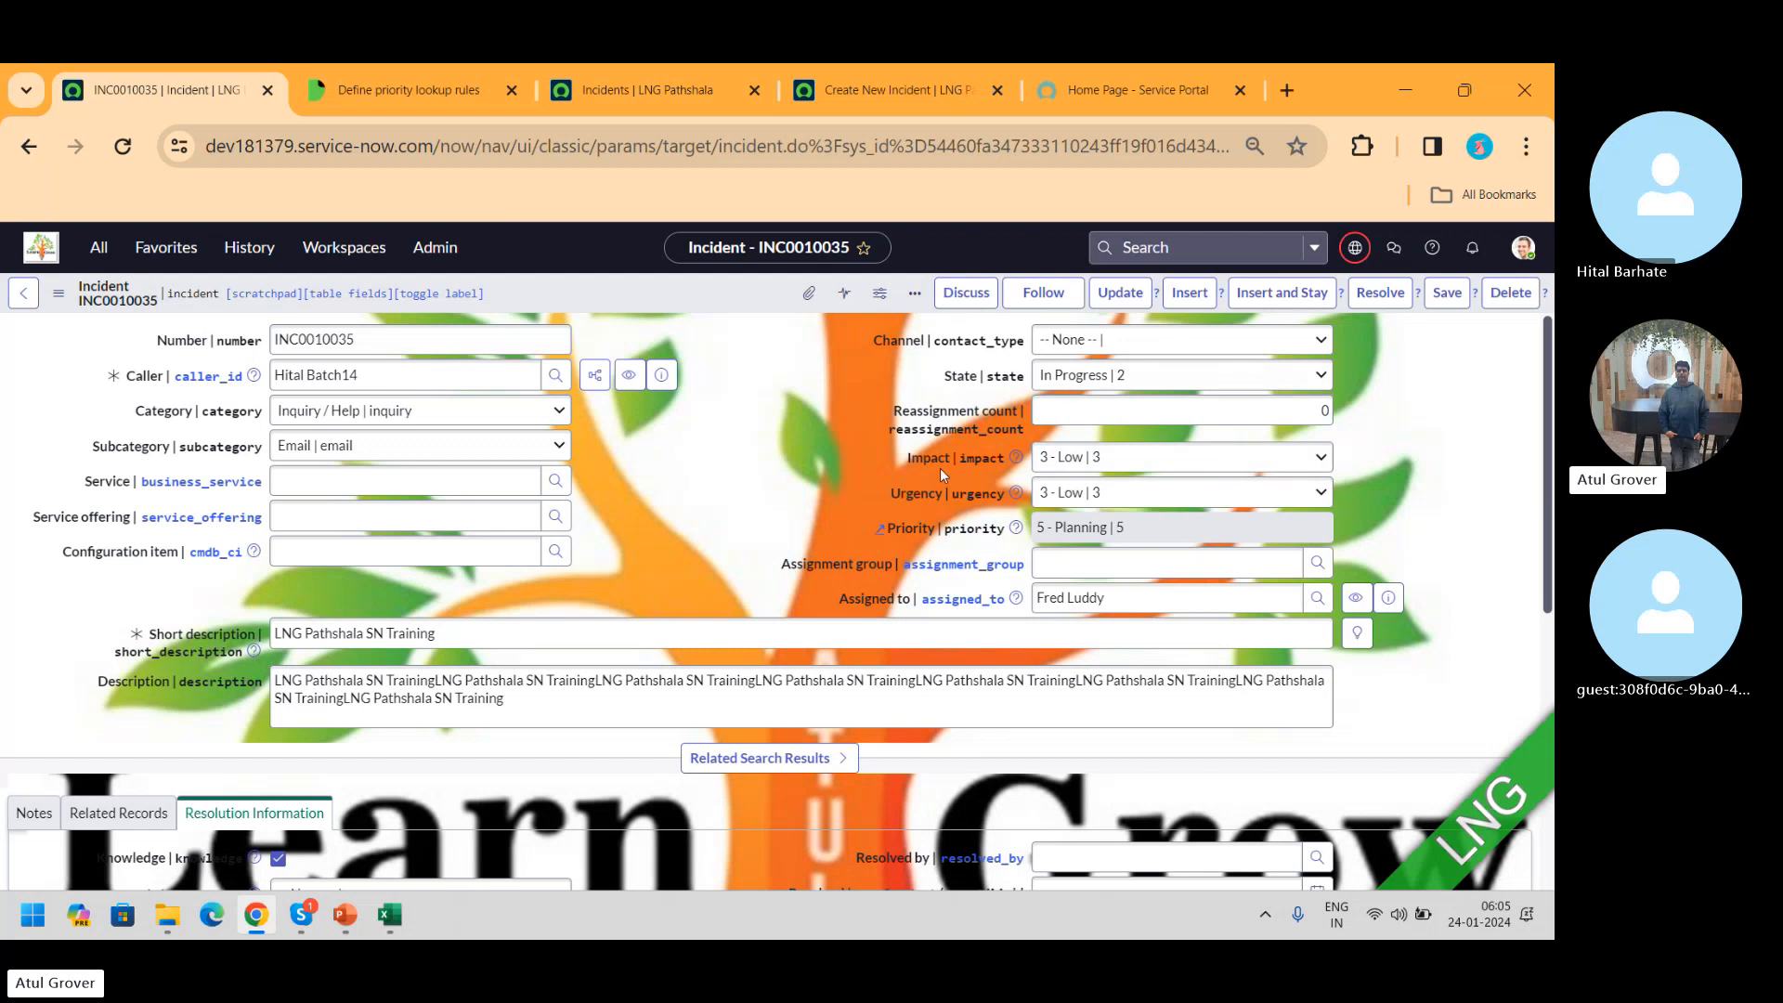
# - Examine the incident's Assigned to field, and review its related lists with the Task SLAs
pyautogui.click(1121, 601)
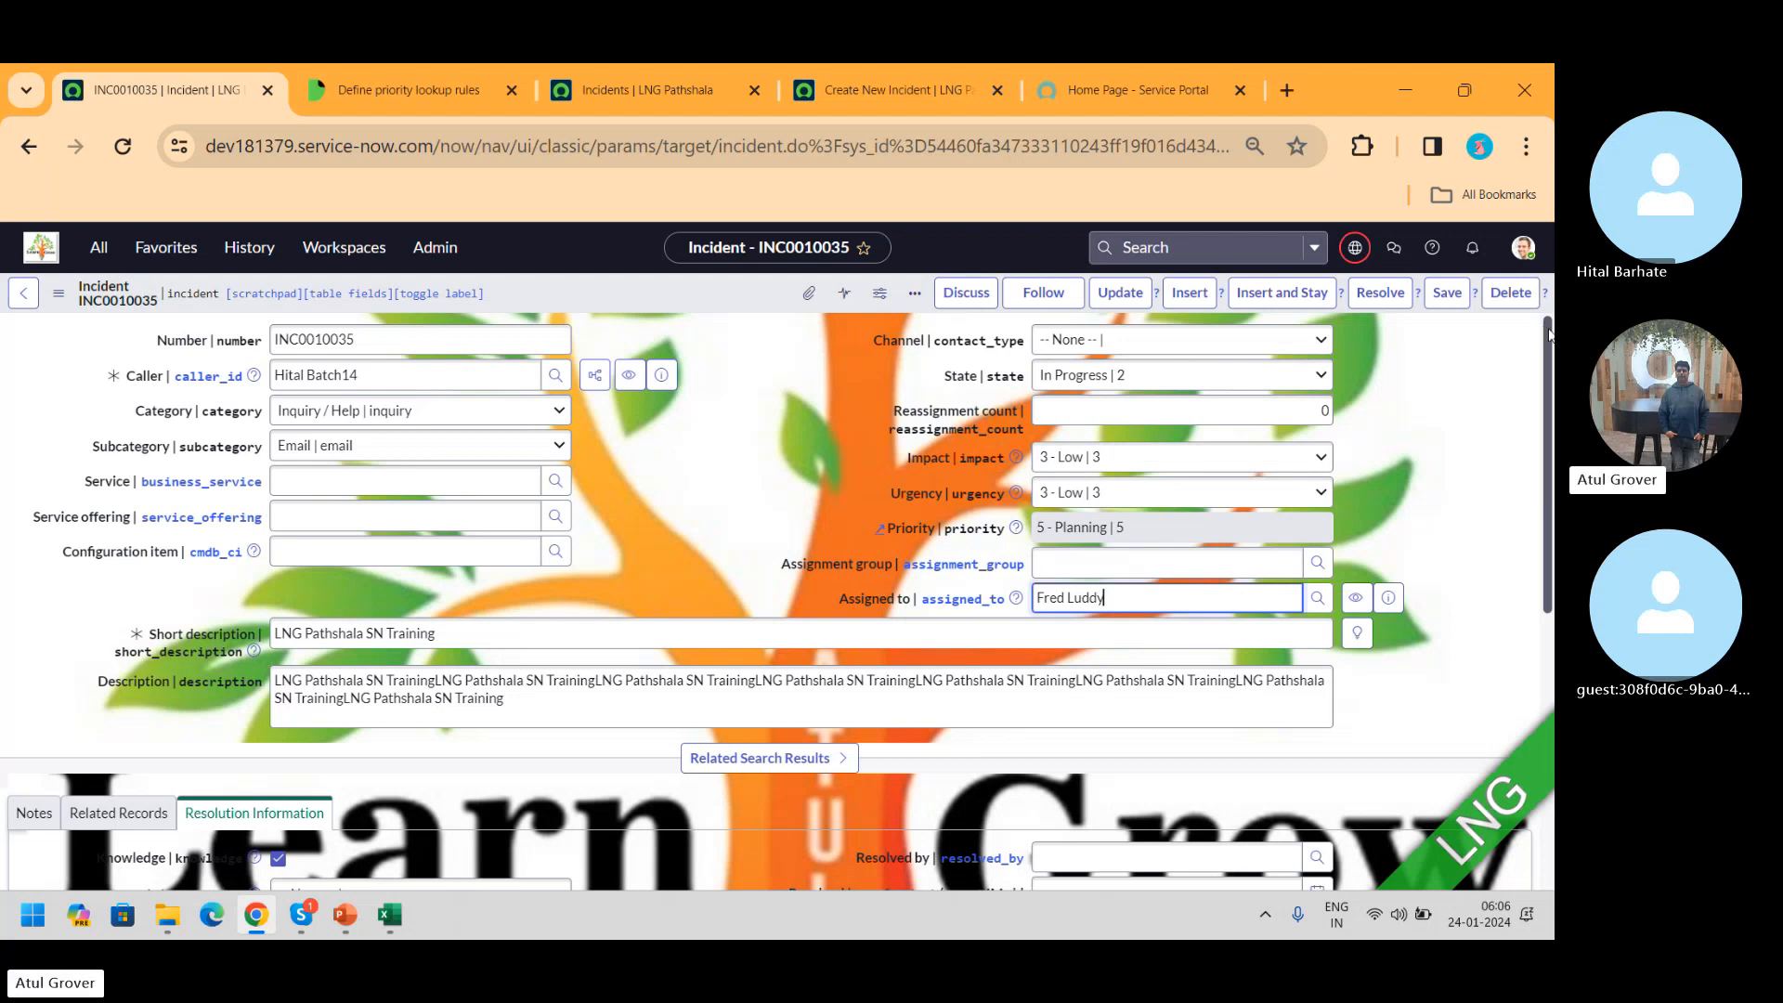
pyautogui.moveTo(1549, 336); pyautogui.dragTo(1550, 703)
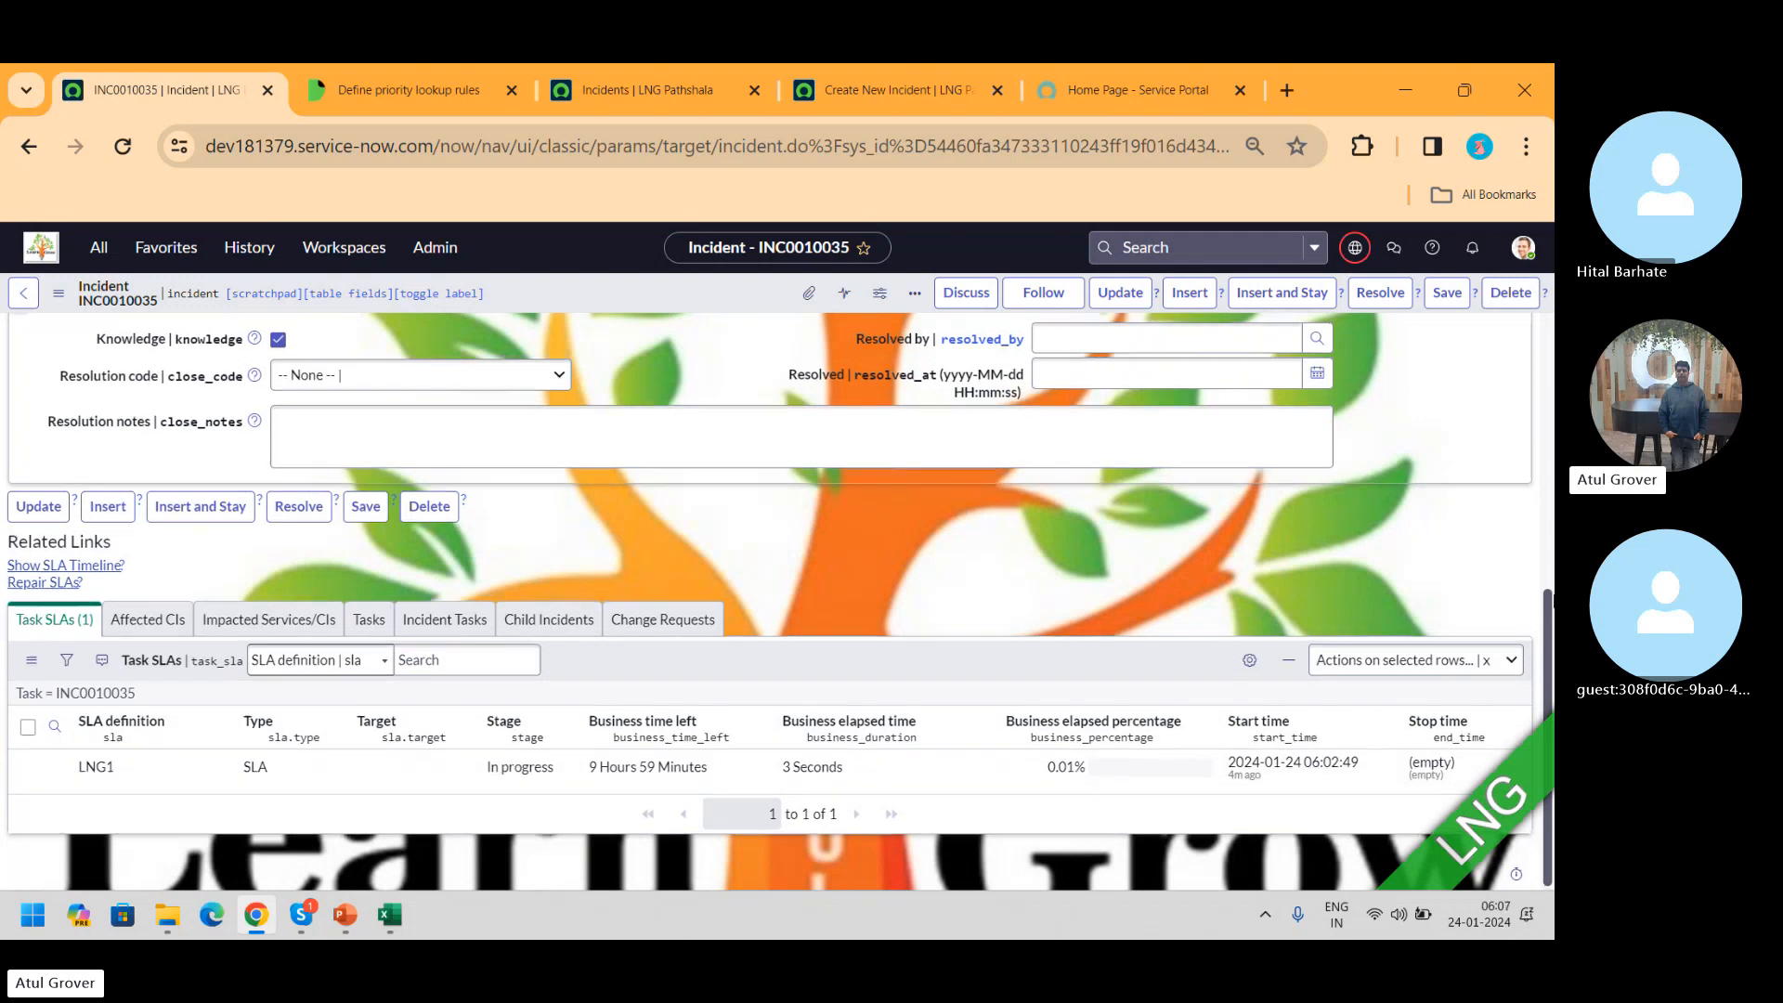
pyautogui.moveTo(1549, 634); pyautogui.dragTo(1551, 247)
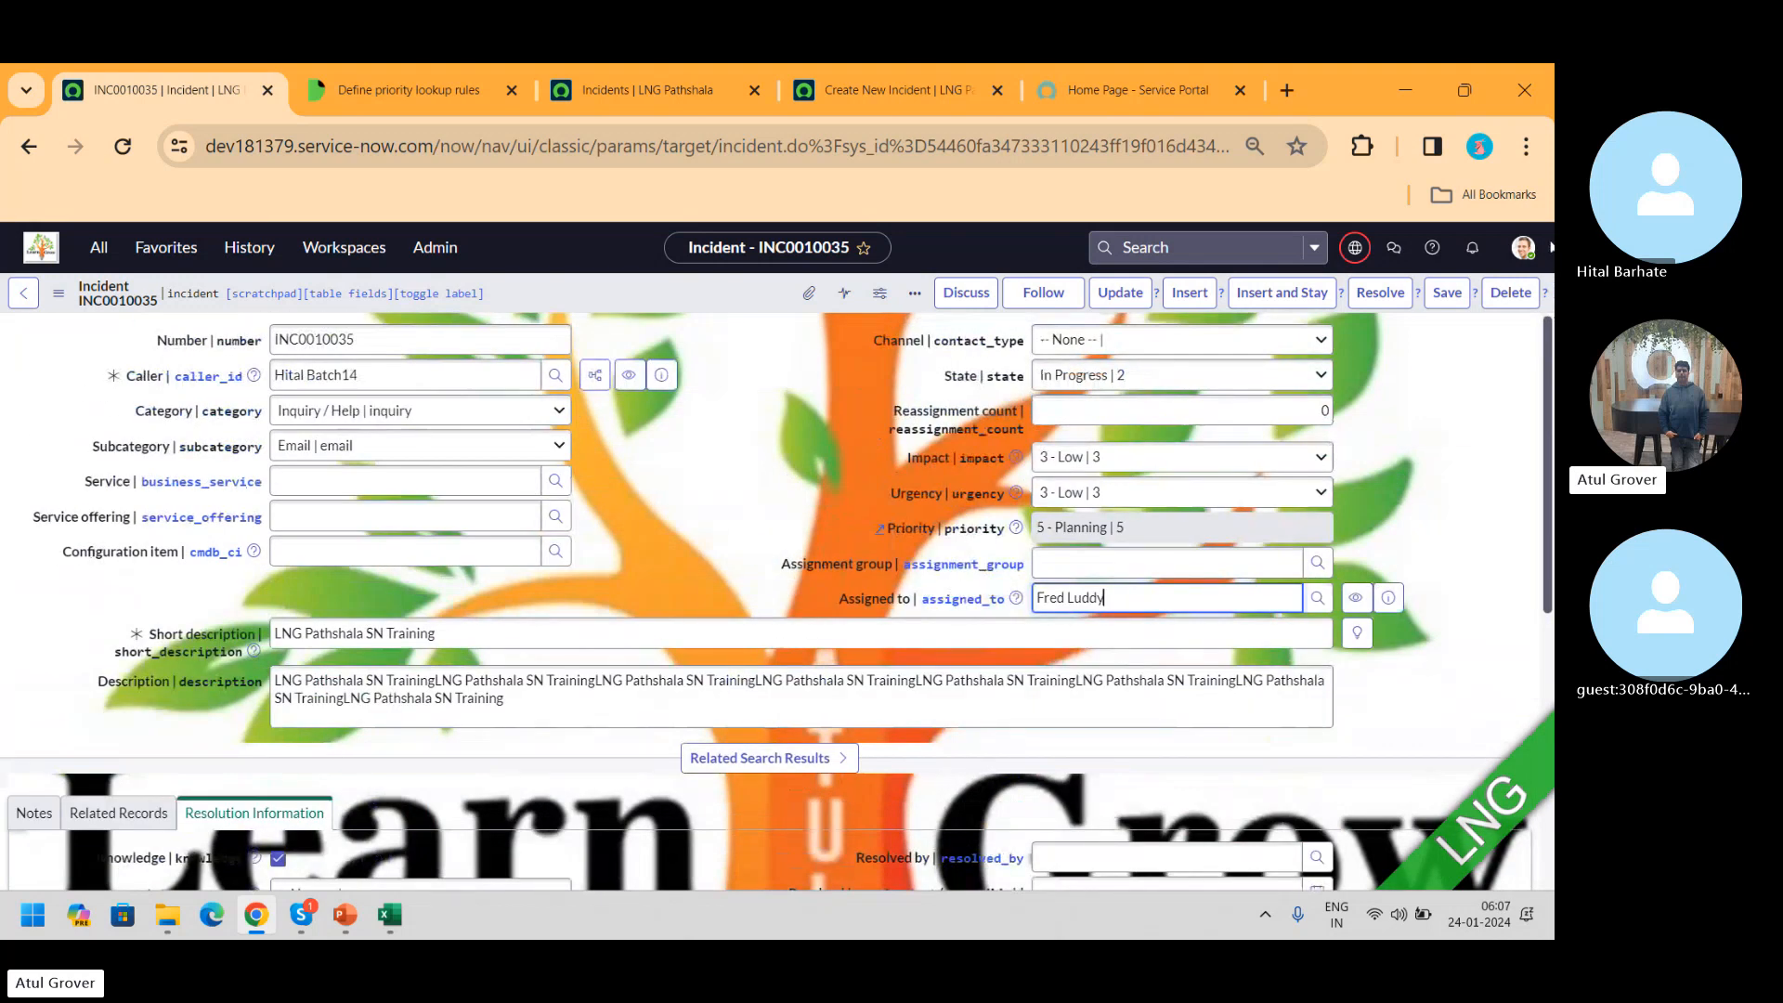
pyautogui.hotkey('alt', 'Tab')
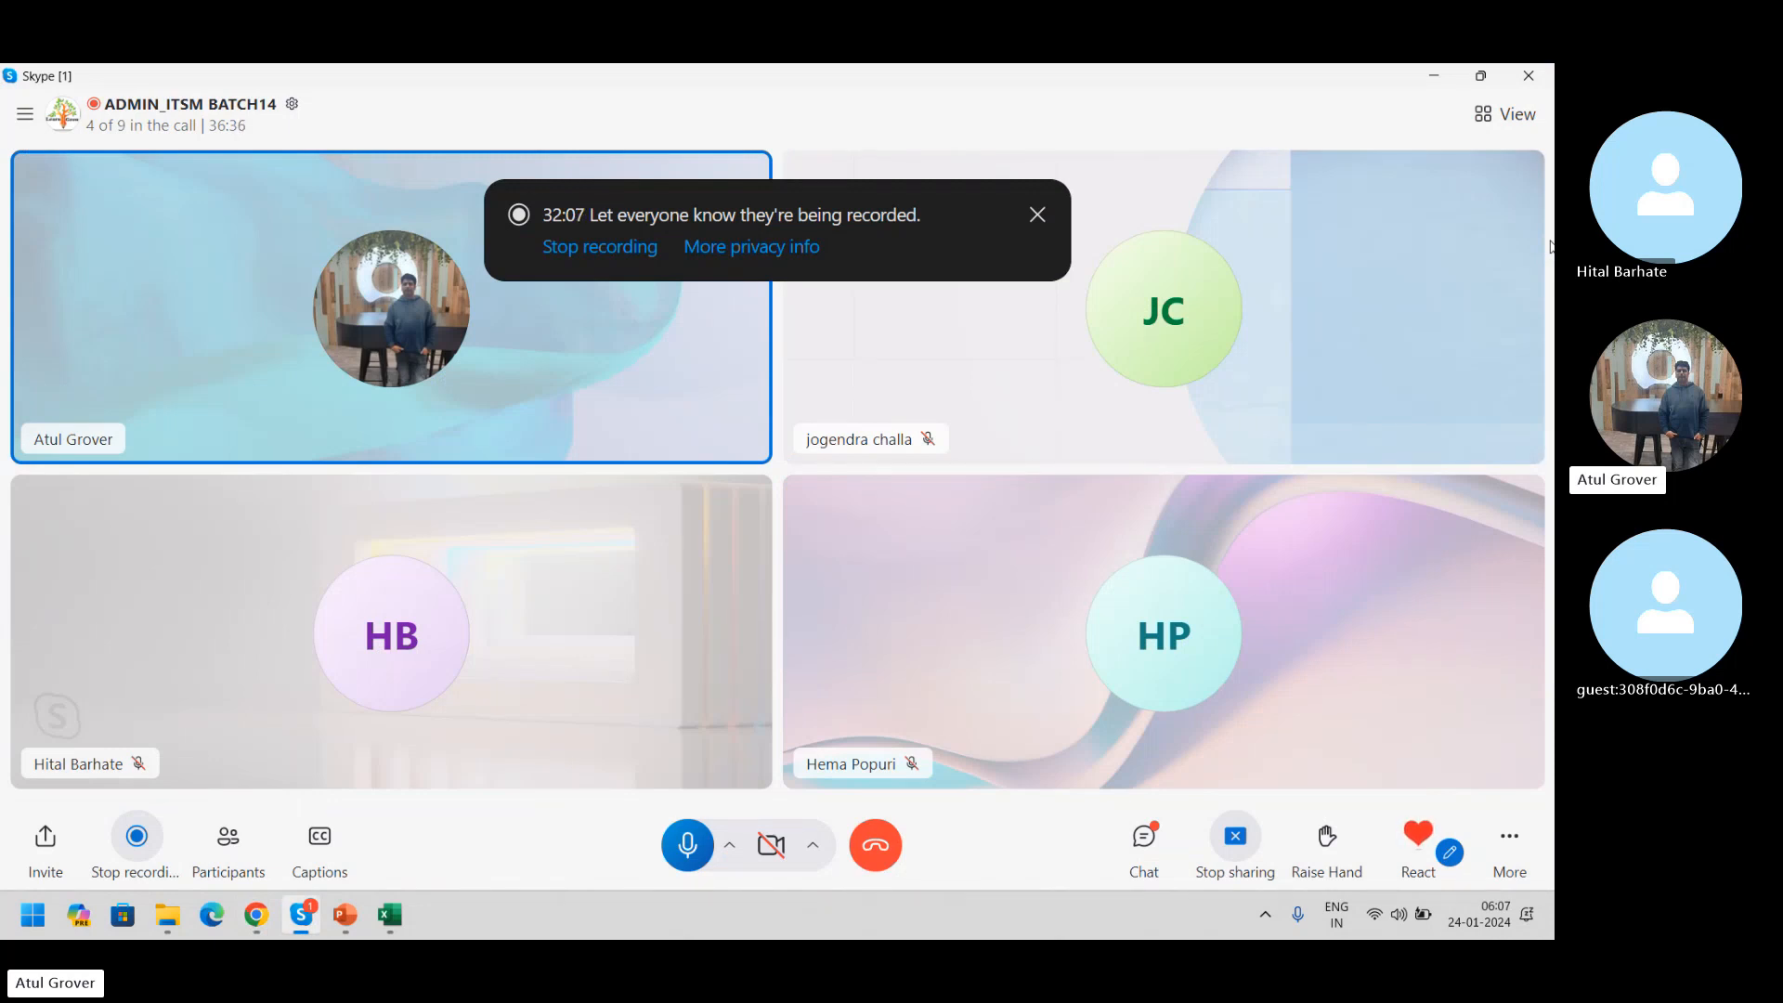
pyautogui.hotkey('alt', 'Tab')
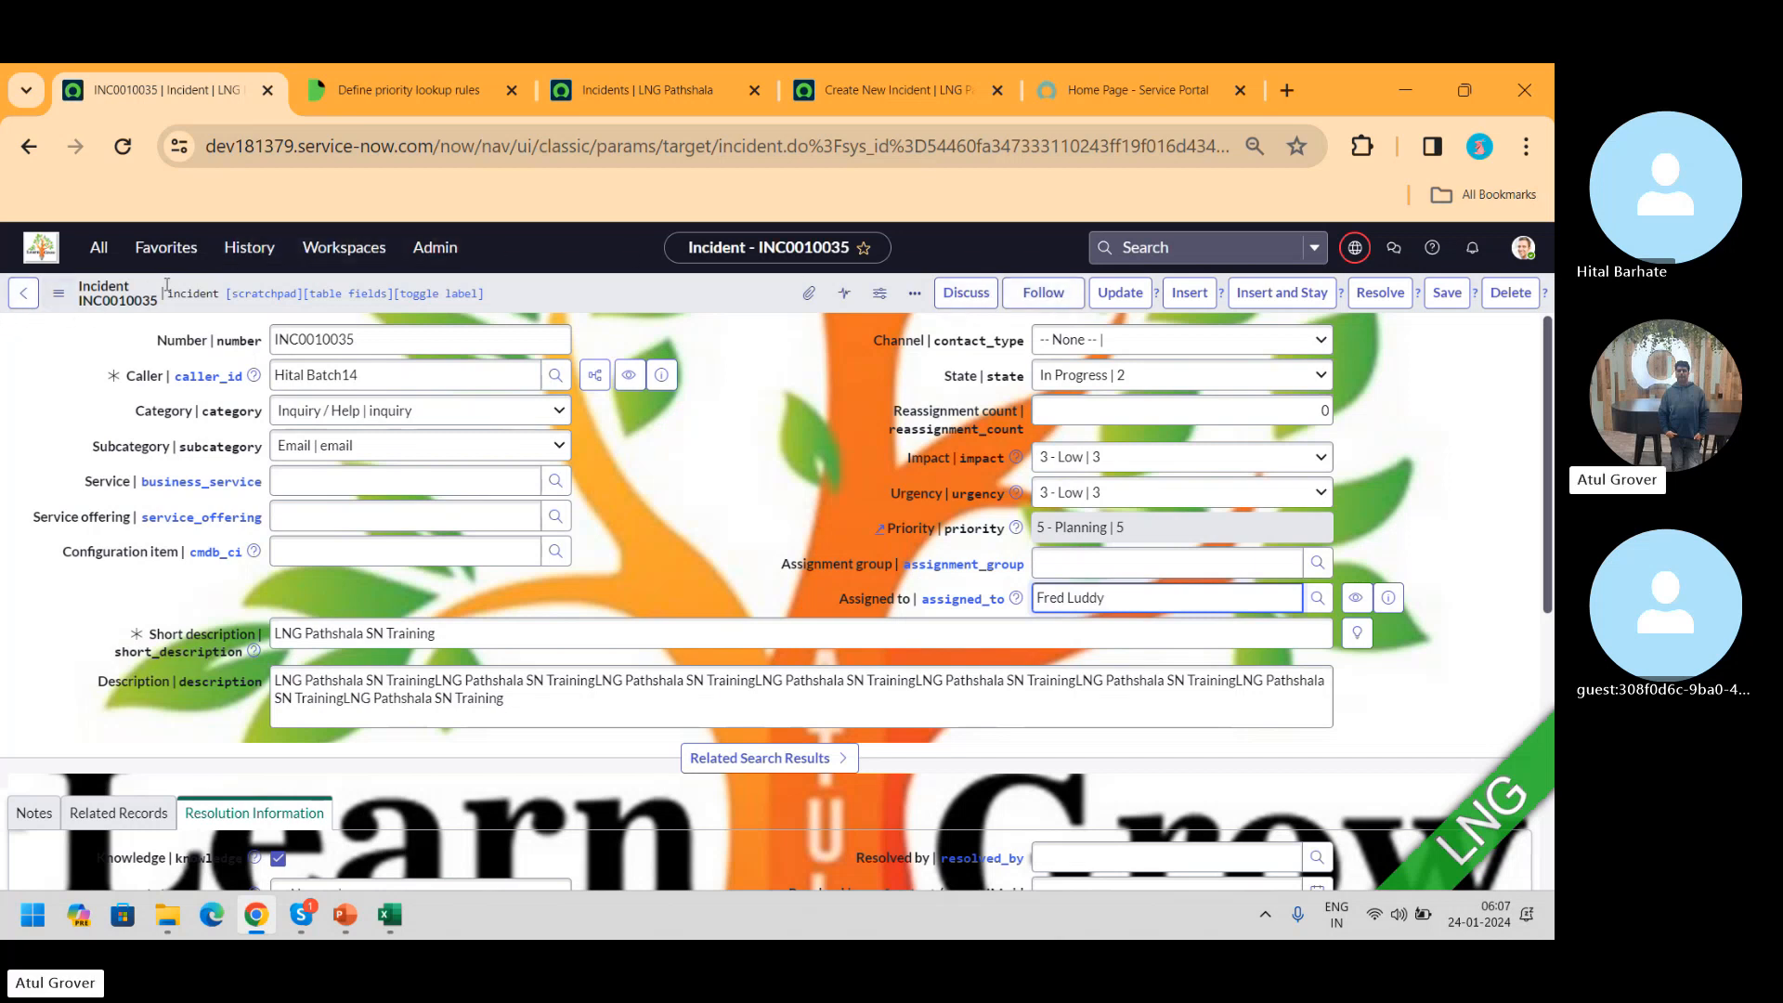
# - Review the incident form's context actions for creating related problems, requests, child incidents and changes, without choosing one
pyautogui.rightClick(597, 296)
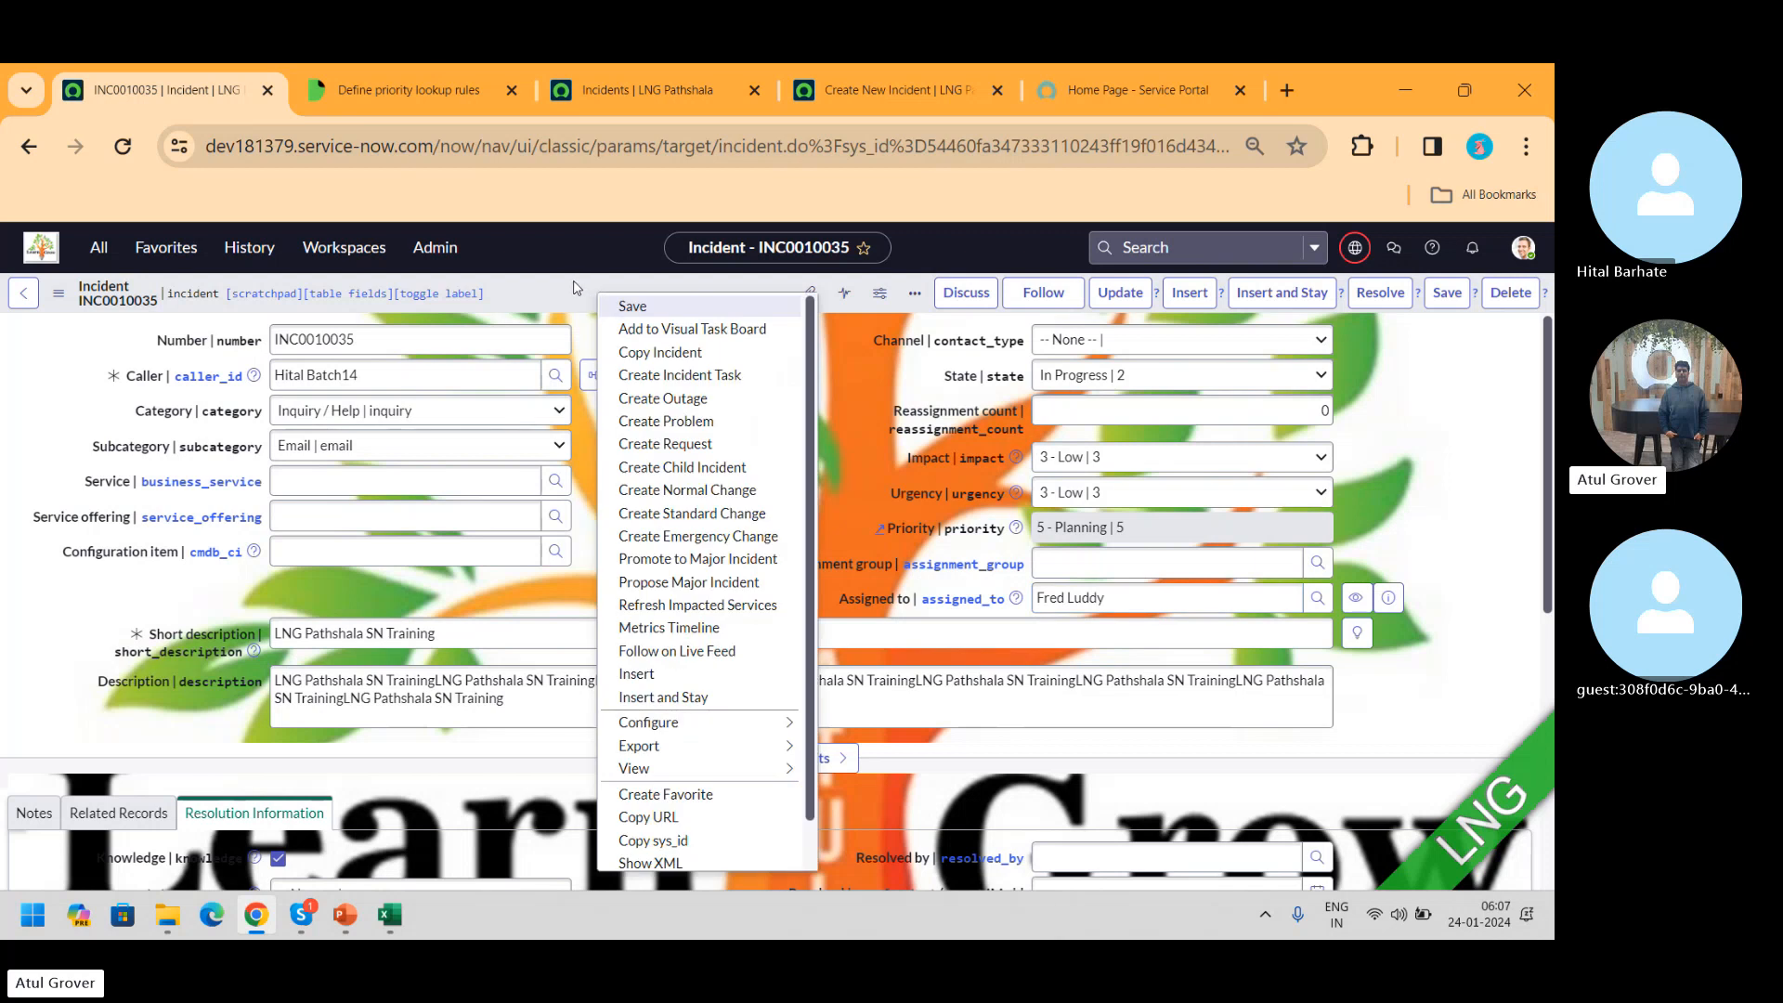
pyautogui.click(578, 289)
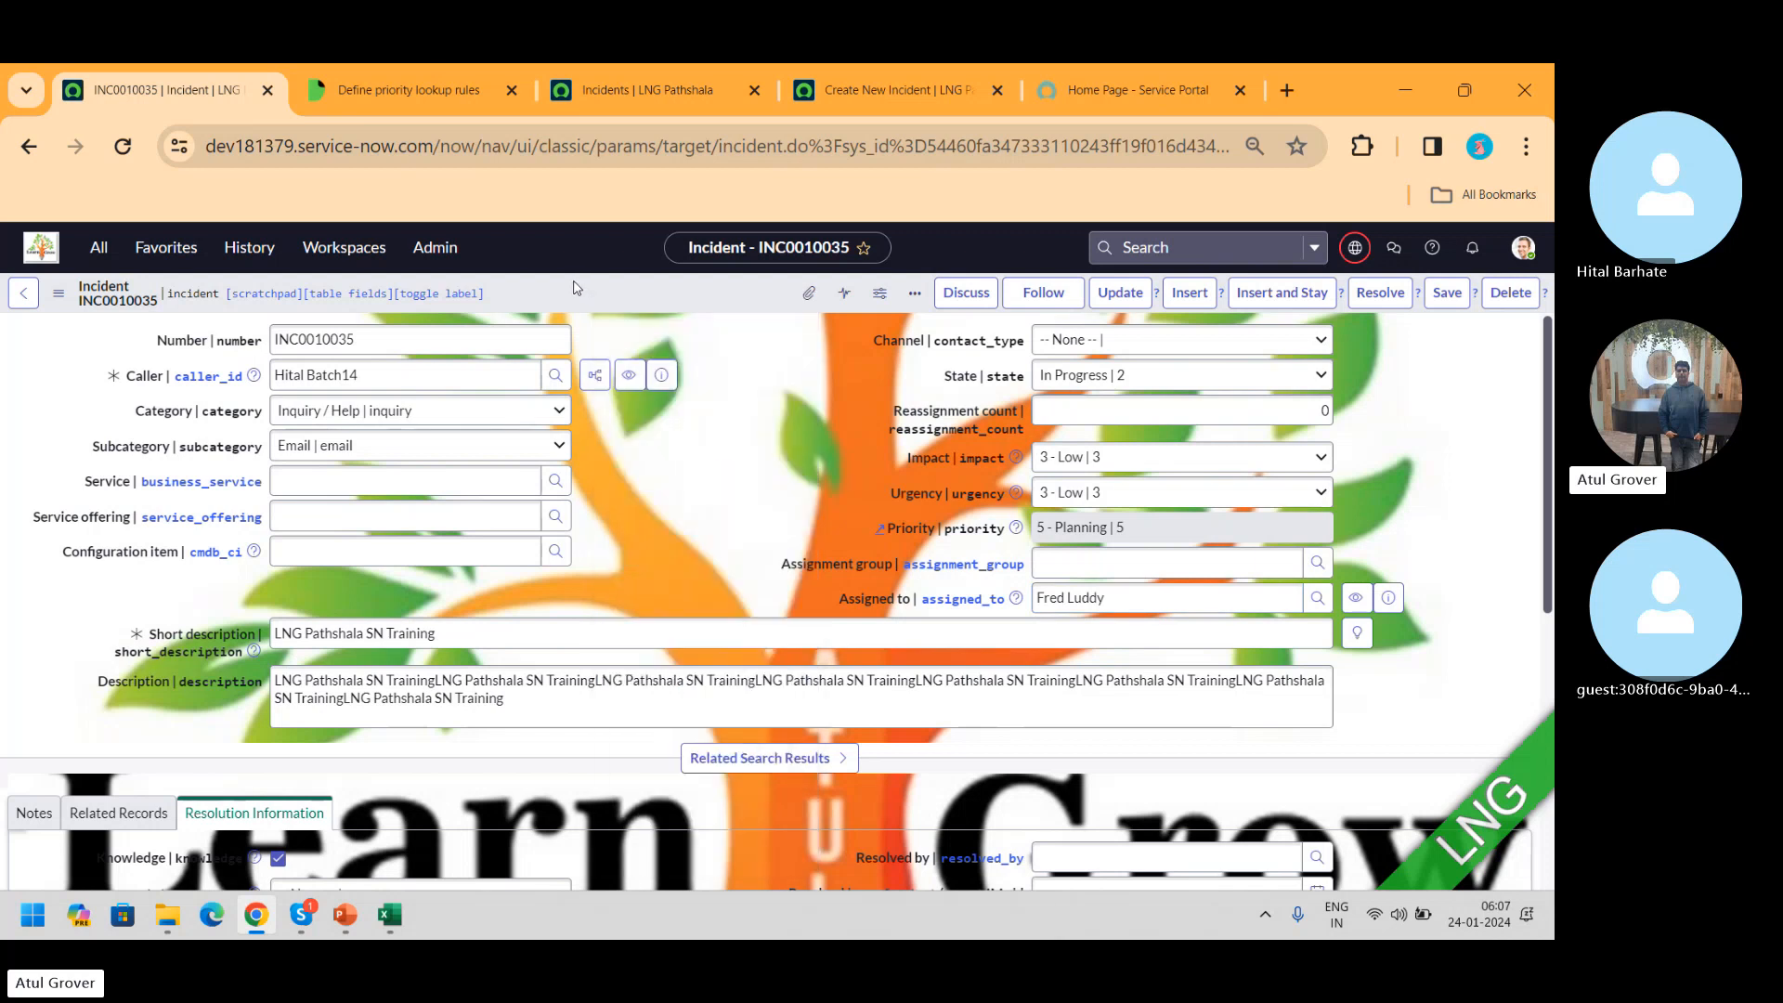
pyautogui.rightClick(667, 294)
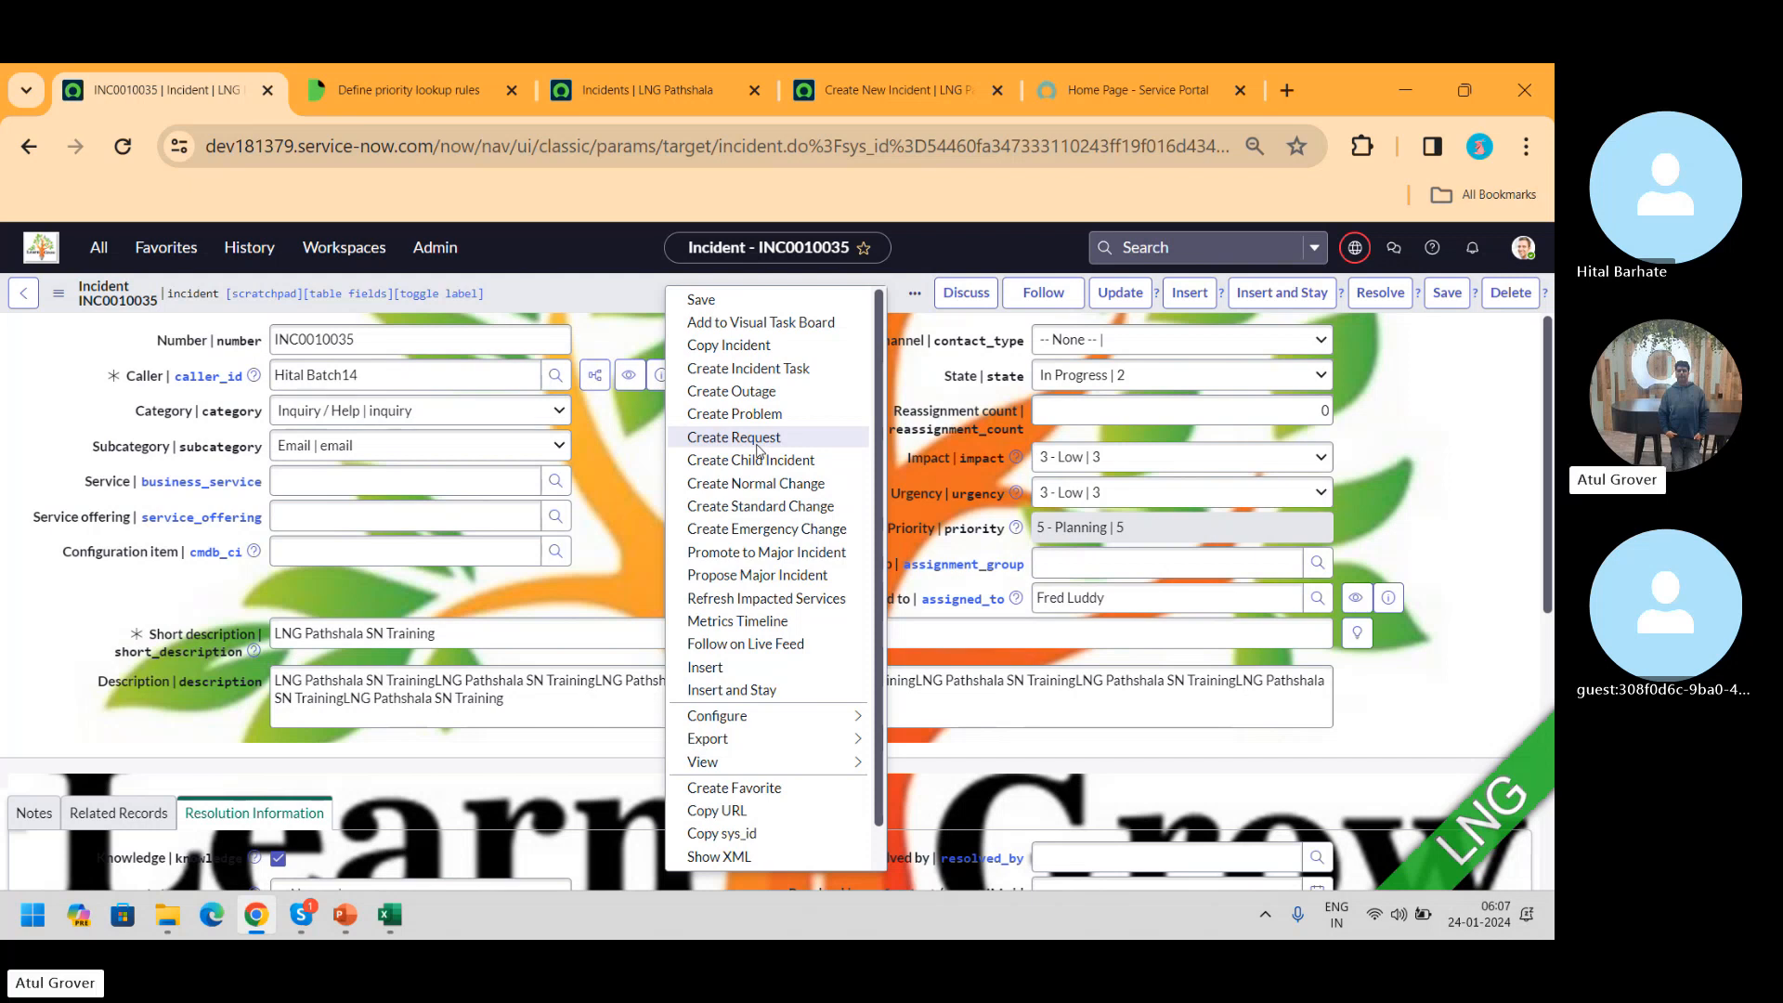
pyautogui.click(606, 288)
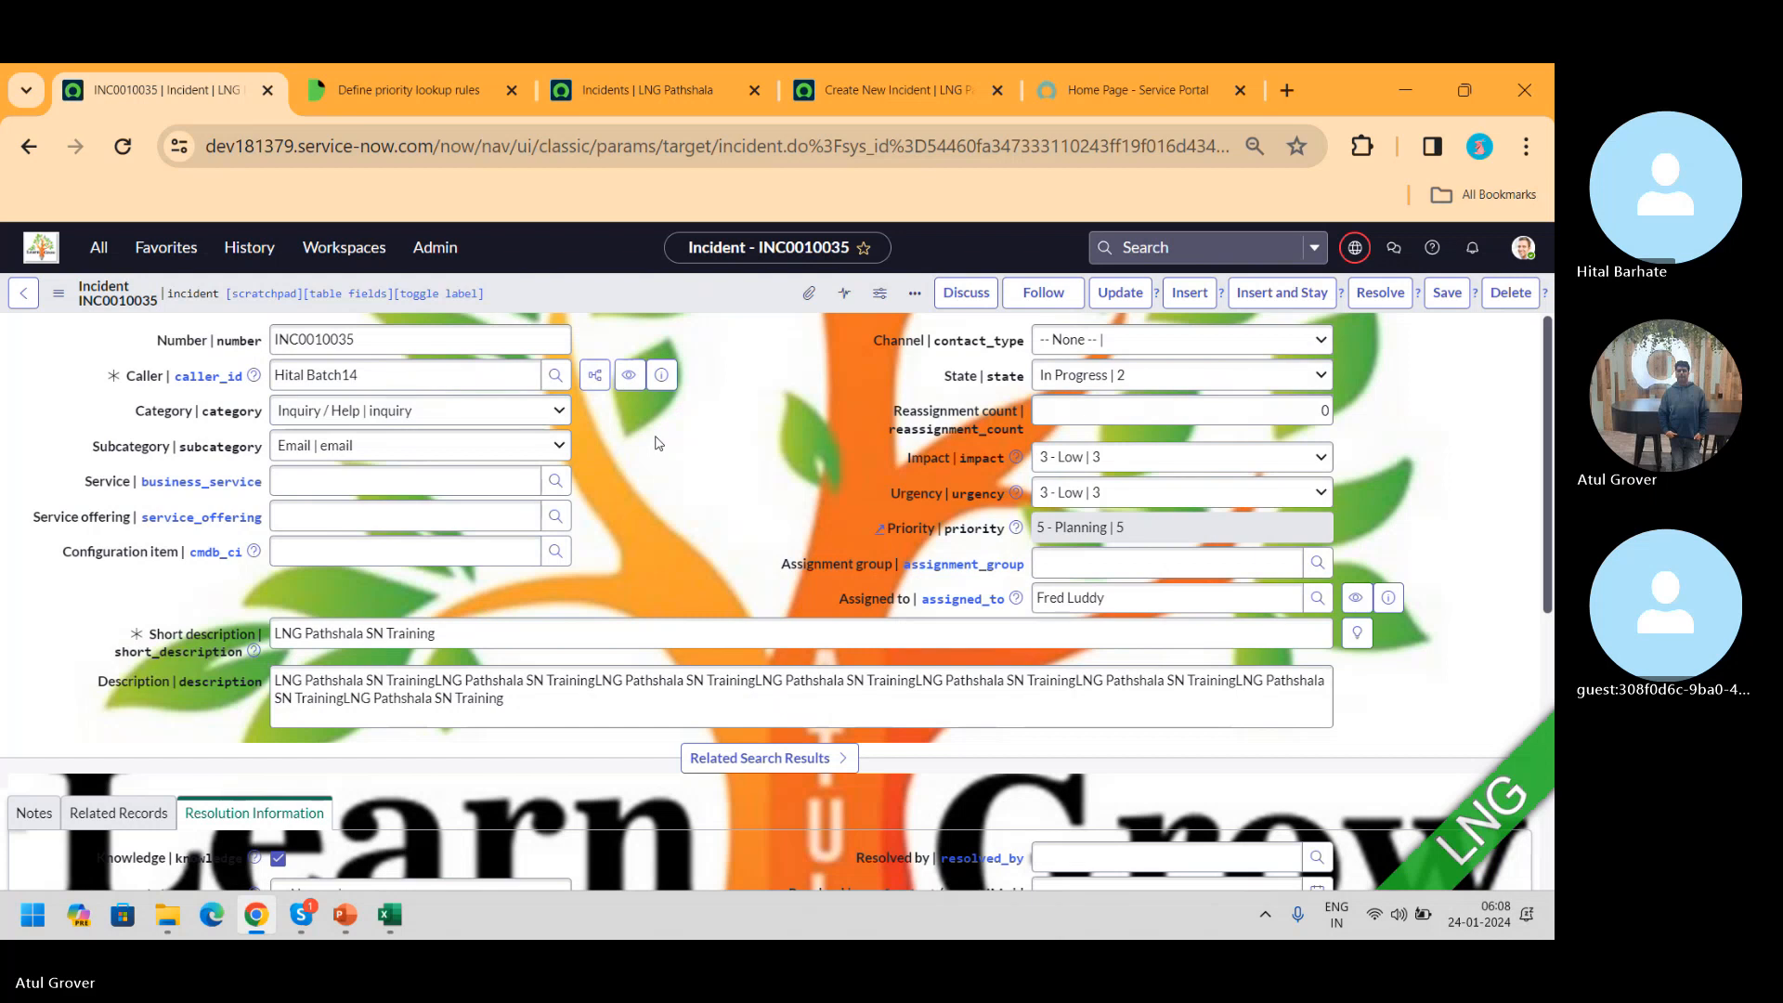
# - Duplicate the incident with Insert and Stay, and review the new record's related lists and Notes section
pyautogui.click(1283, 293)
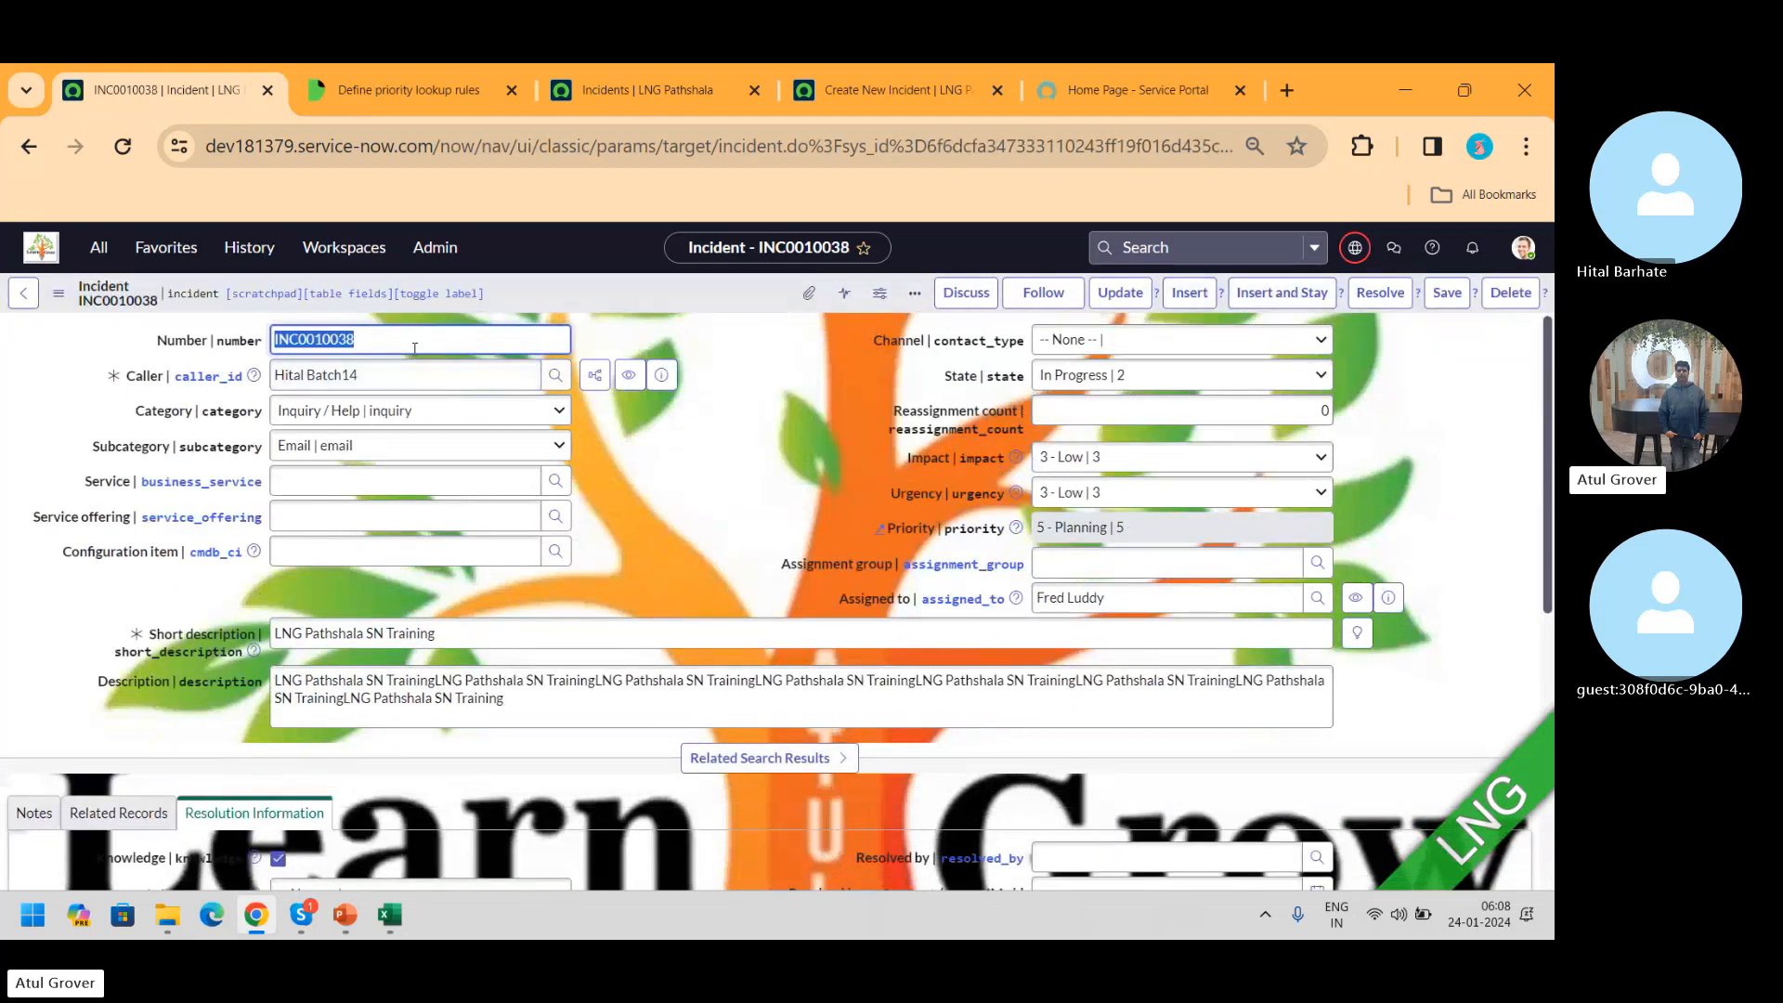
pyautogui.click(765, 465)
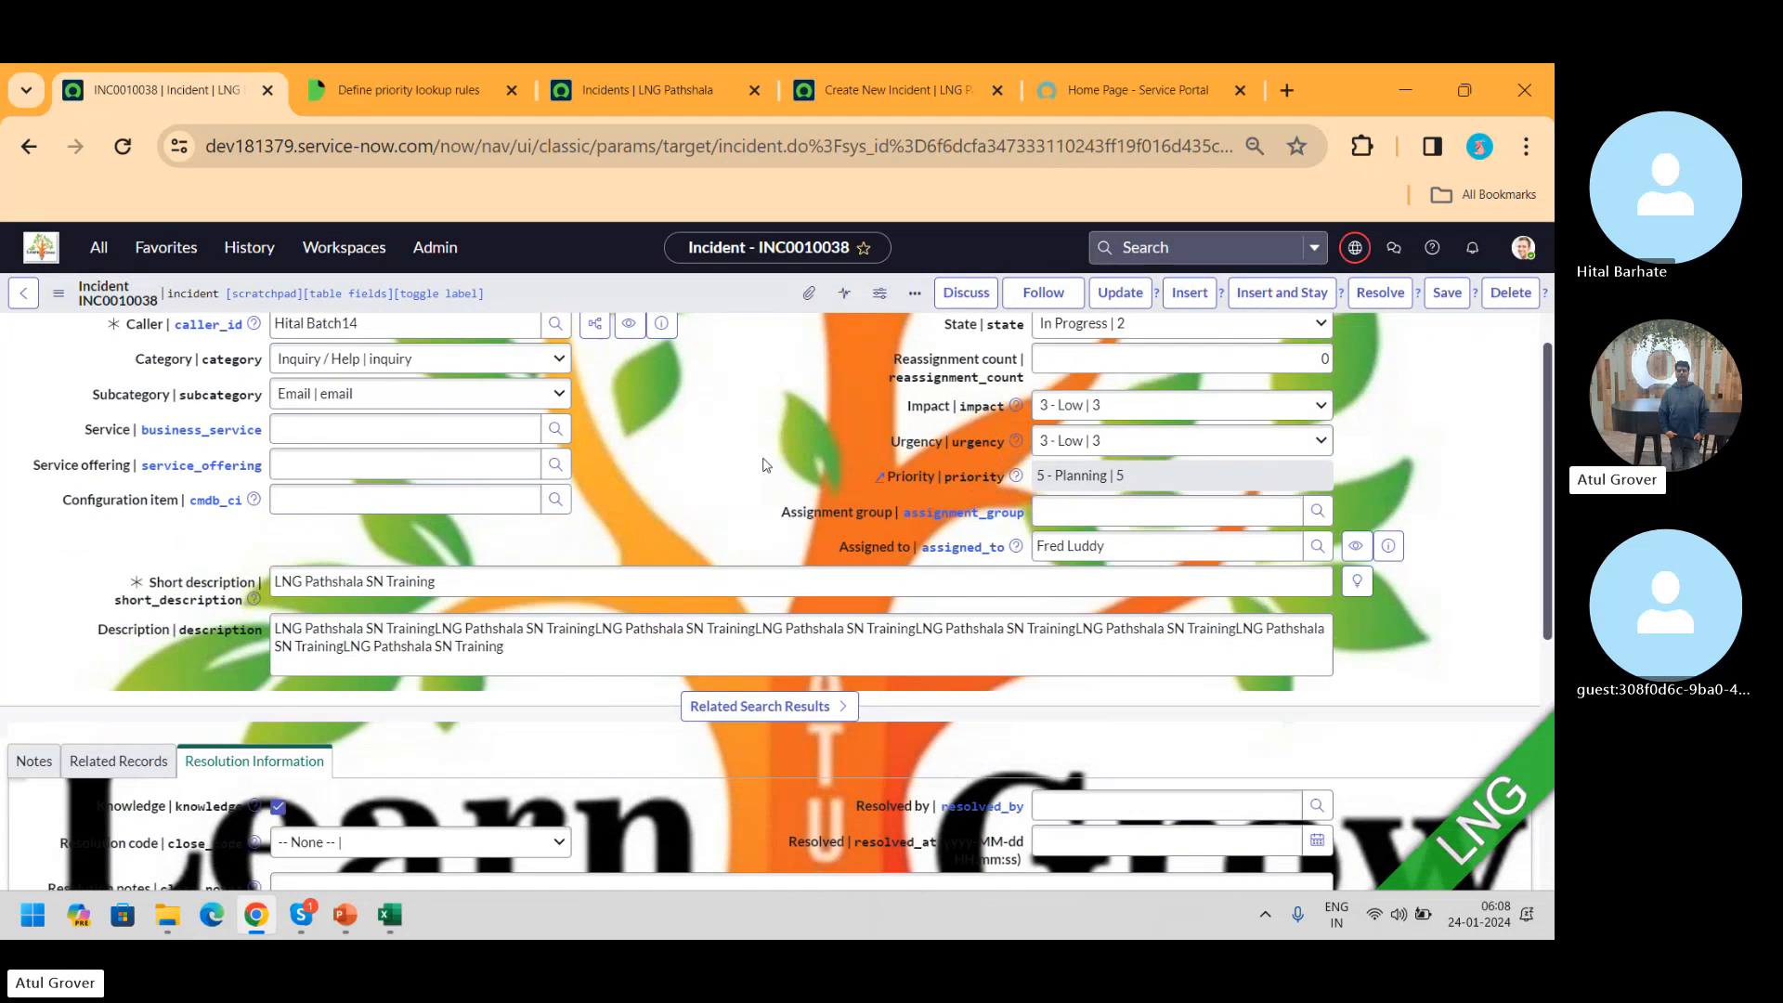
pyautogui.scroll(-2, 765, 464)
pyautogui.scroll(-3, 765, 464)
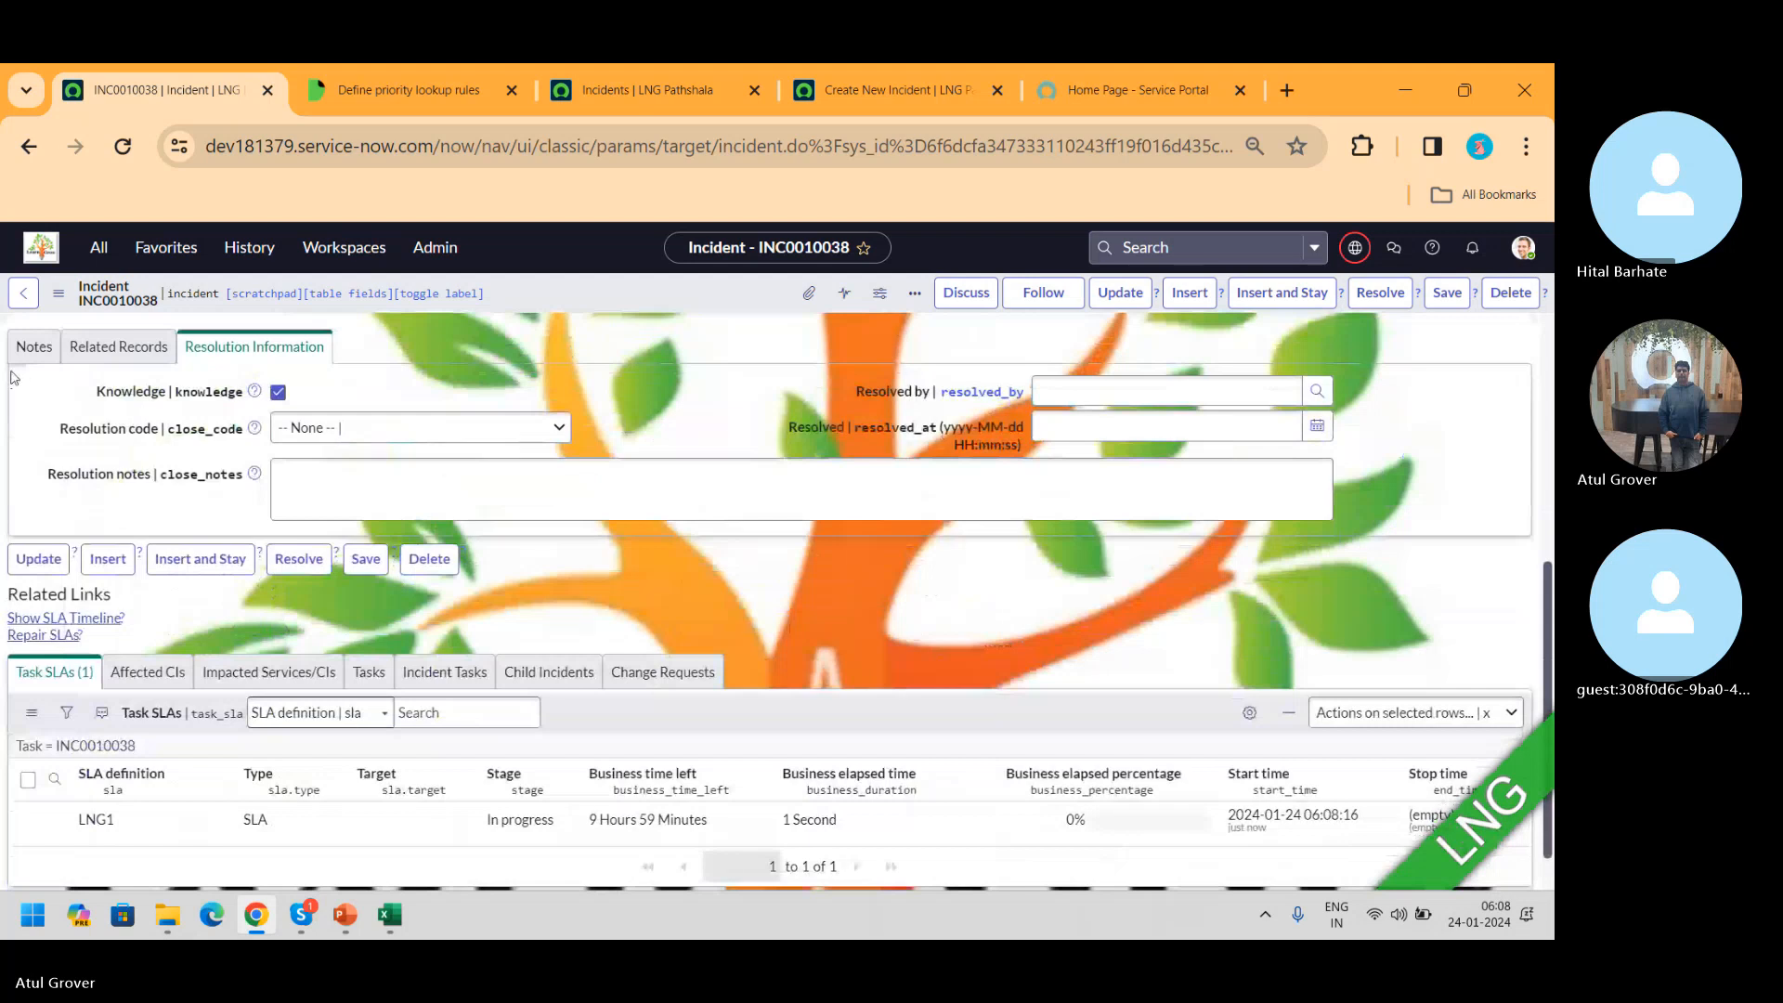
pyautogui.click(29, 349)
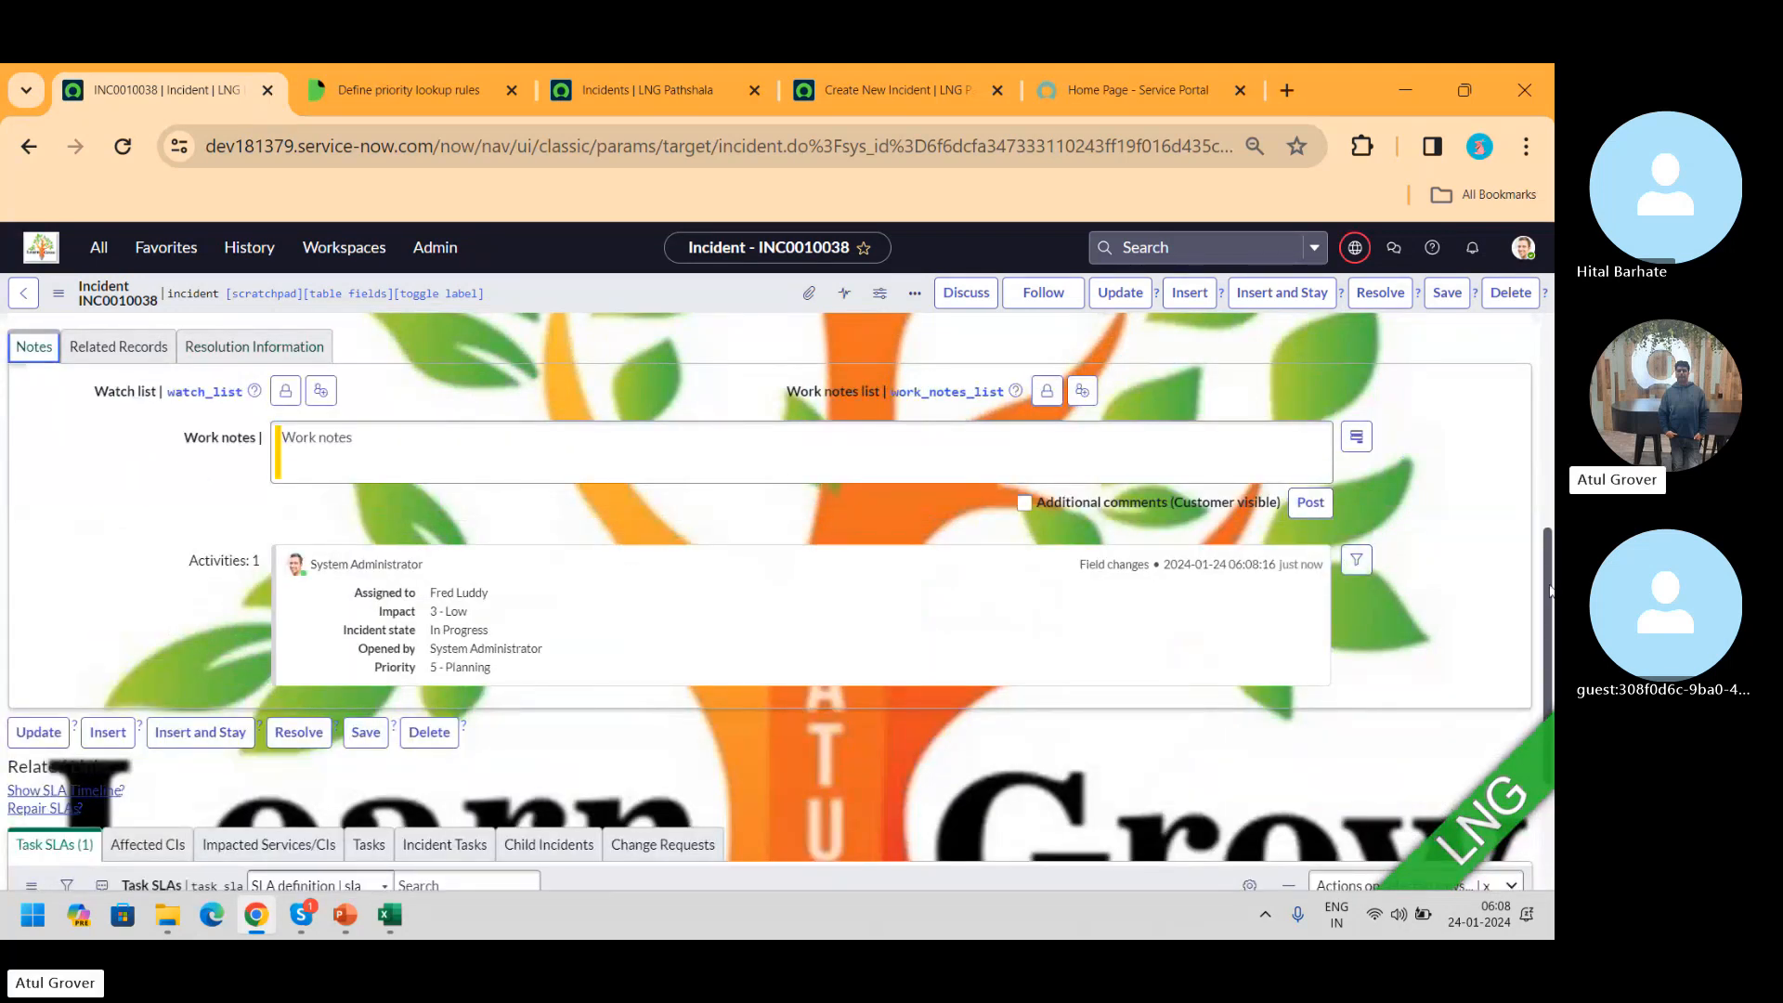
pyautogui.moveTo(1549, 592); pyautogui.dragTo(1544, 368)
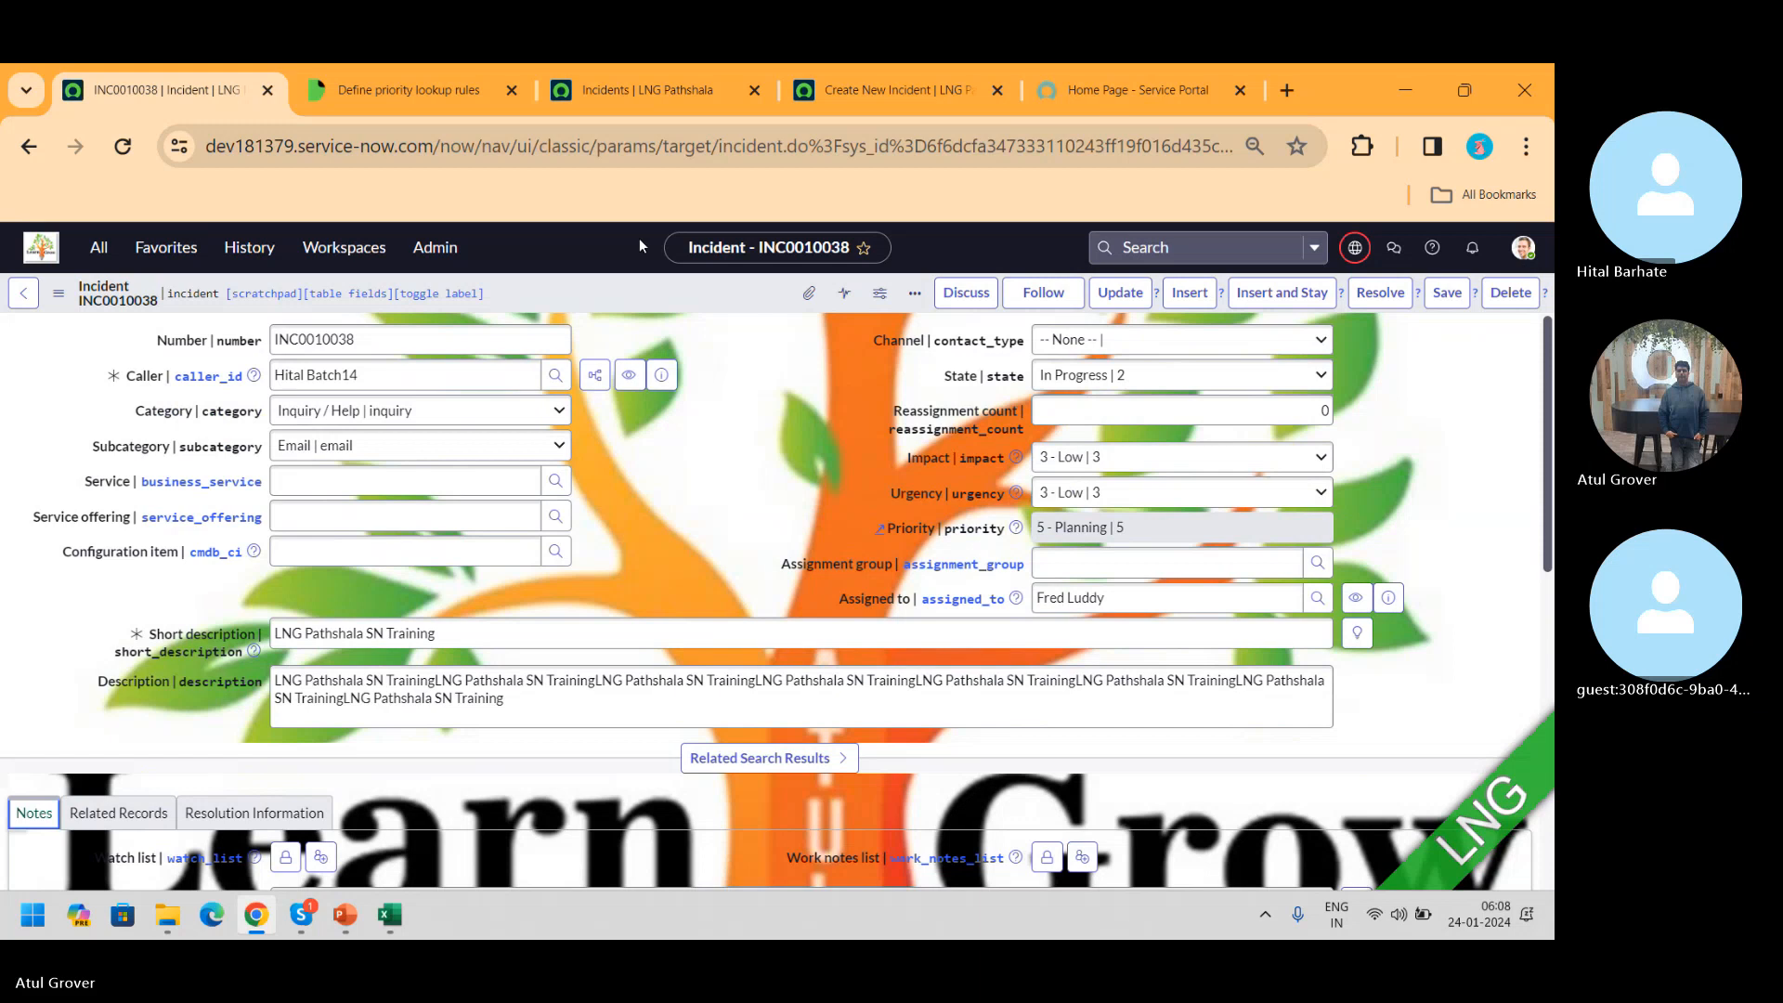
# - Copy incident INC0010038 into a new record with Copy Incident and review the copied fields and the prefilled work note
pyautogui.rightClick(626, 294)
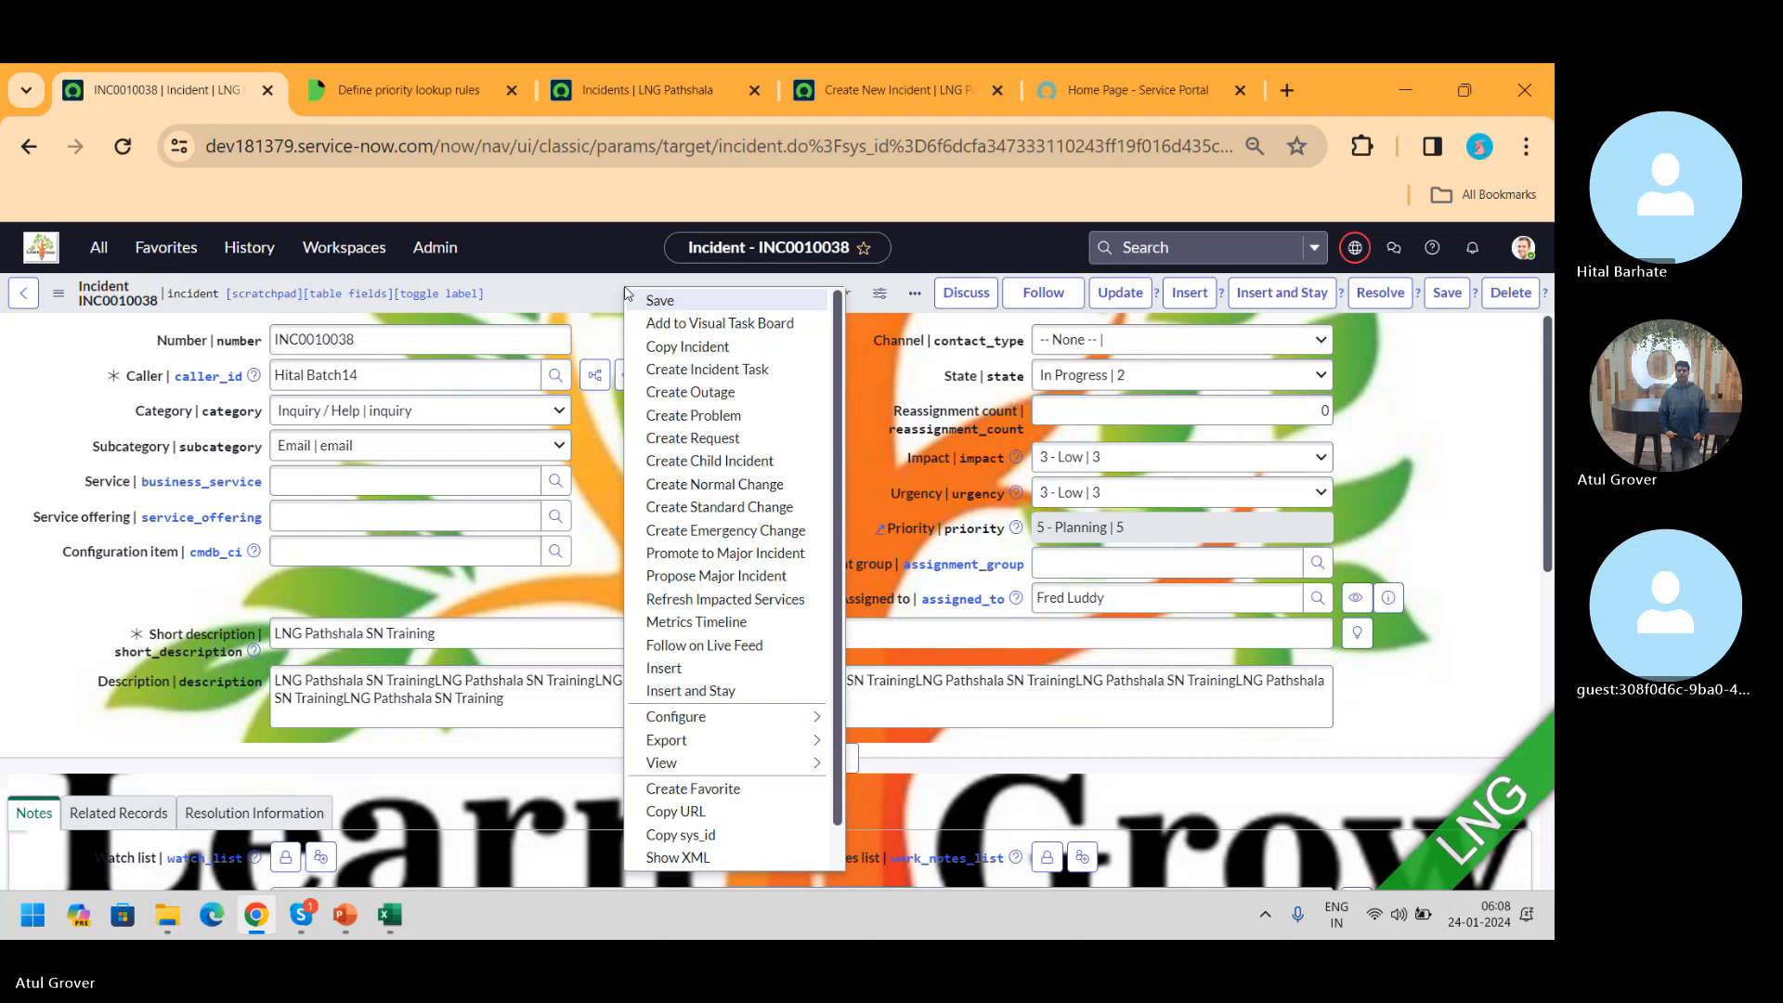
pyautogui.click(671, 348)
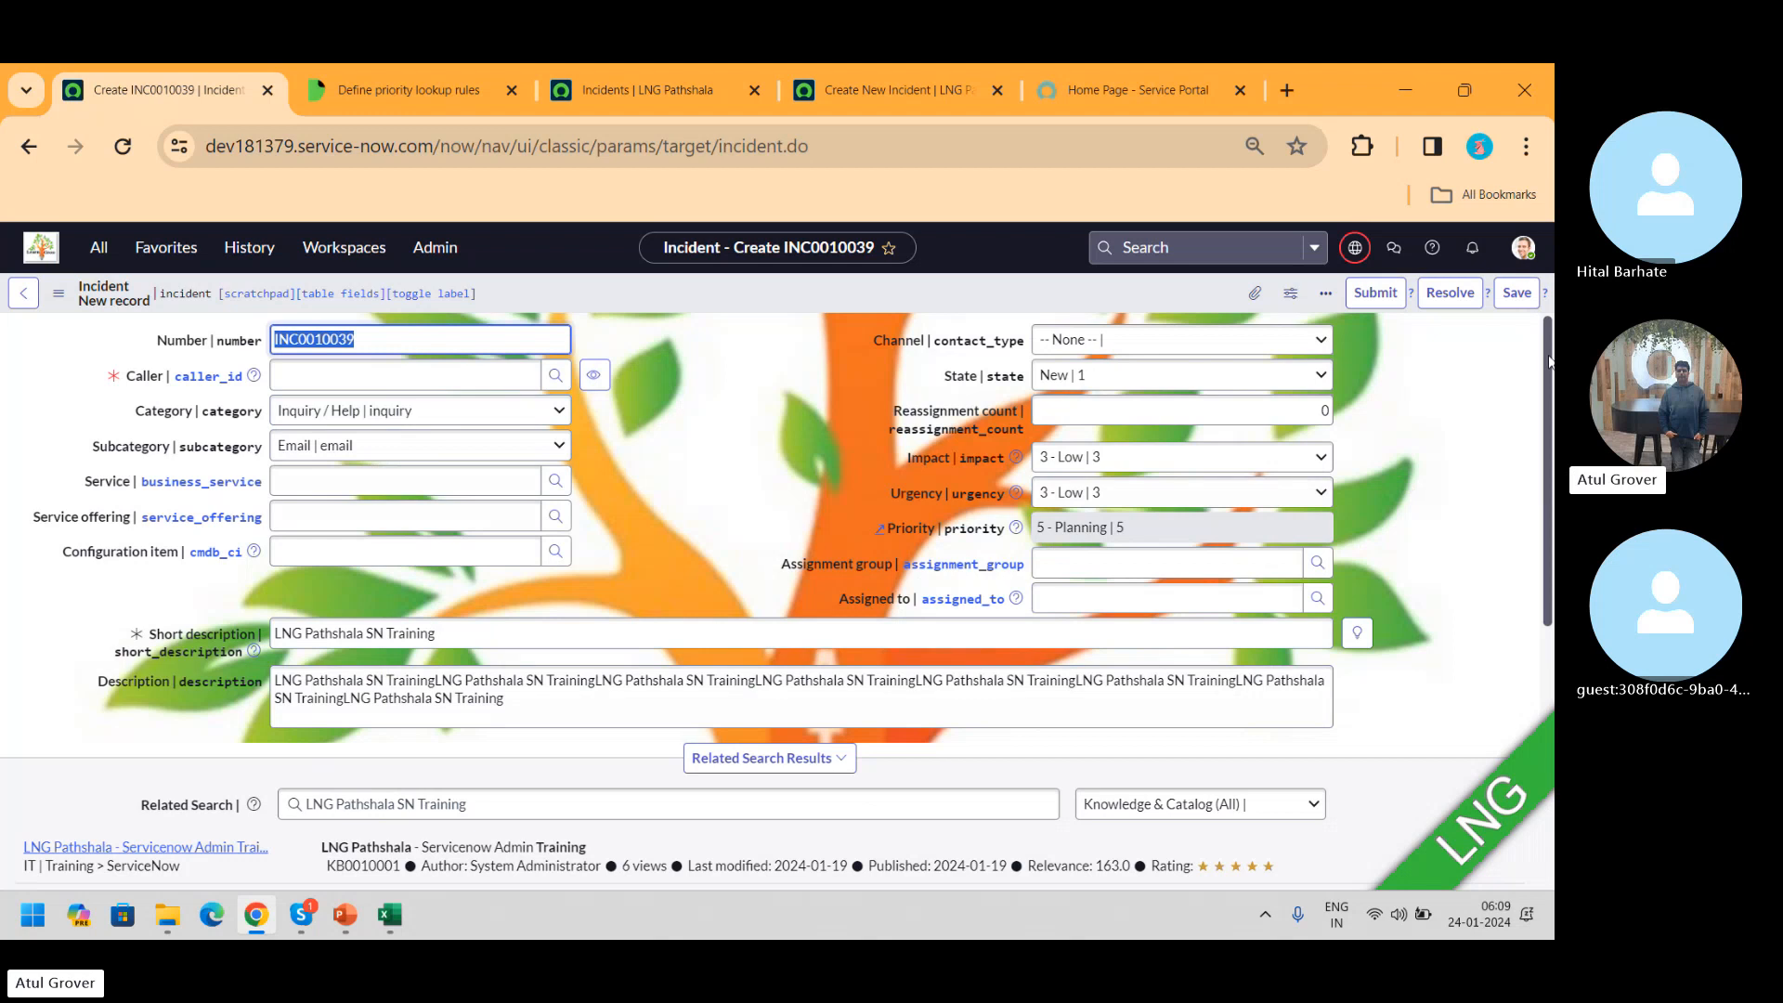
pyautogui.moveTo(1548, 362); pyautogui.dragTo(1551, 624)
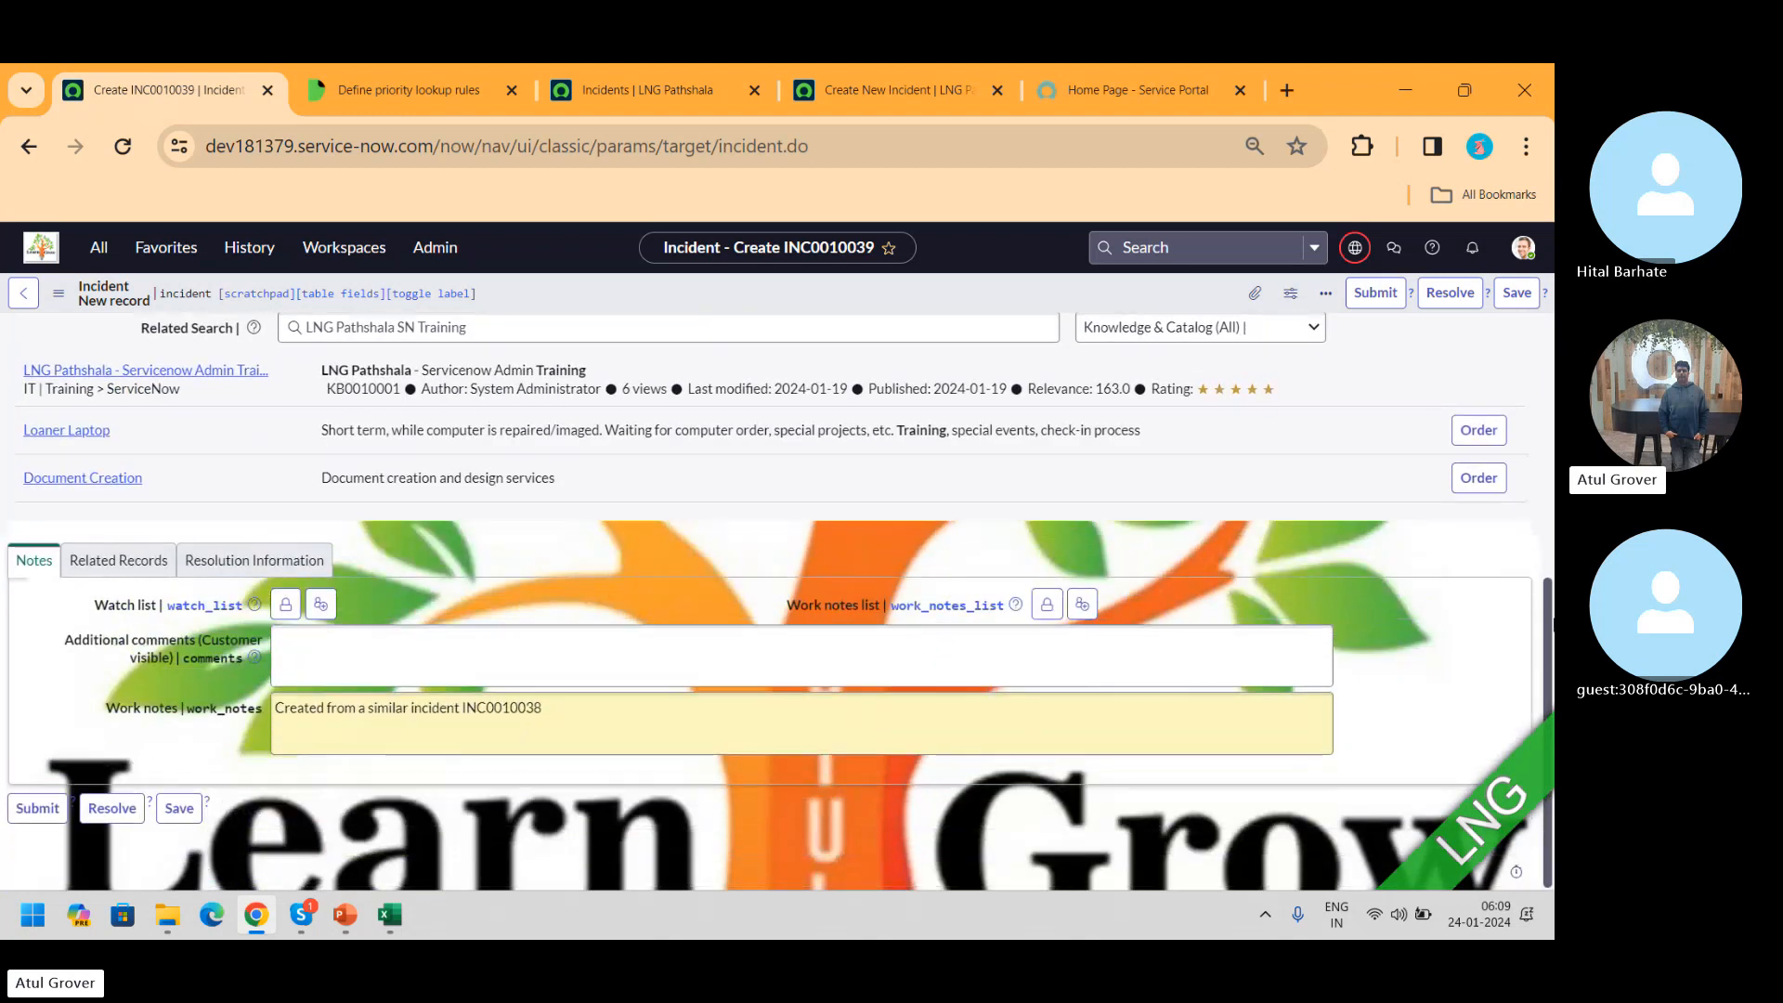
pyautogui.click(595, 699)
pyautogui.moveTo(595, 699); pyautogui.dragTo(192, 736)
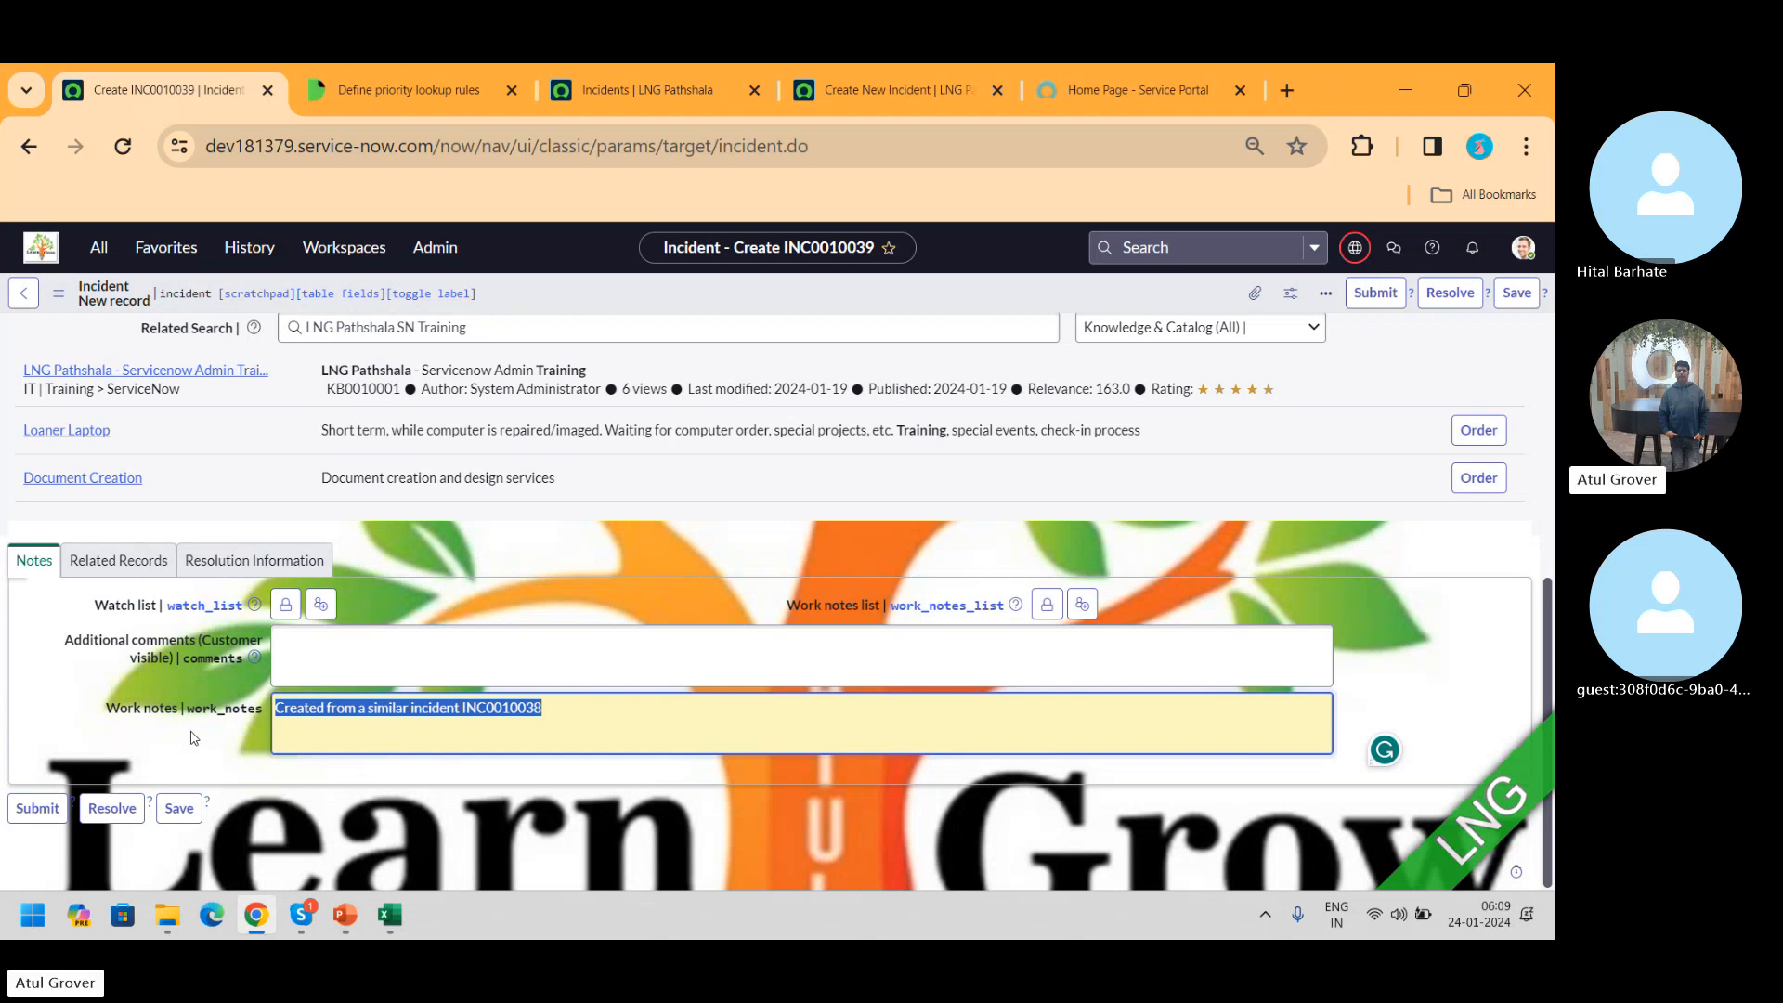
# - Select a Batch14 user as the copied incident's mandatory caller and save the record
pyautogui.click(1508, 296)
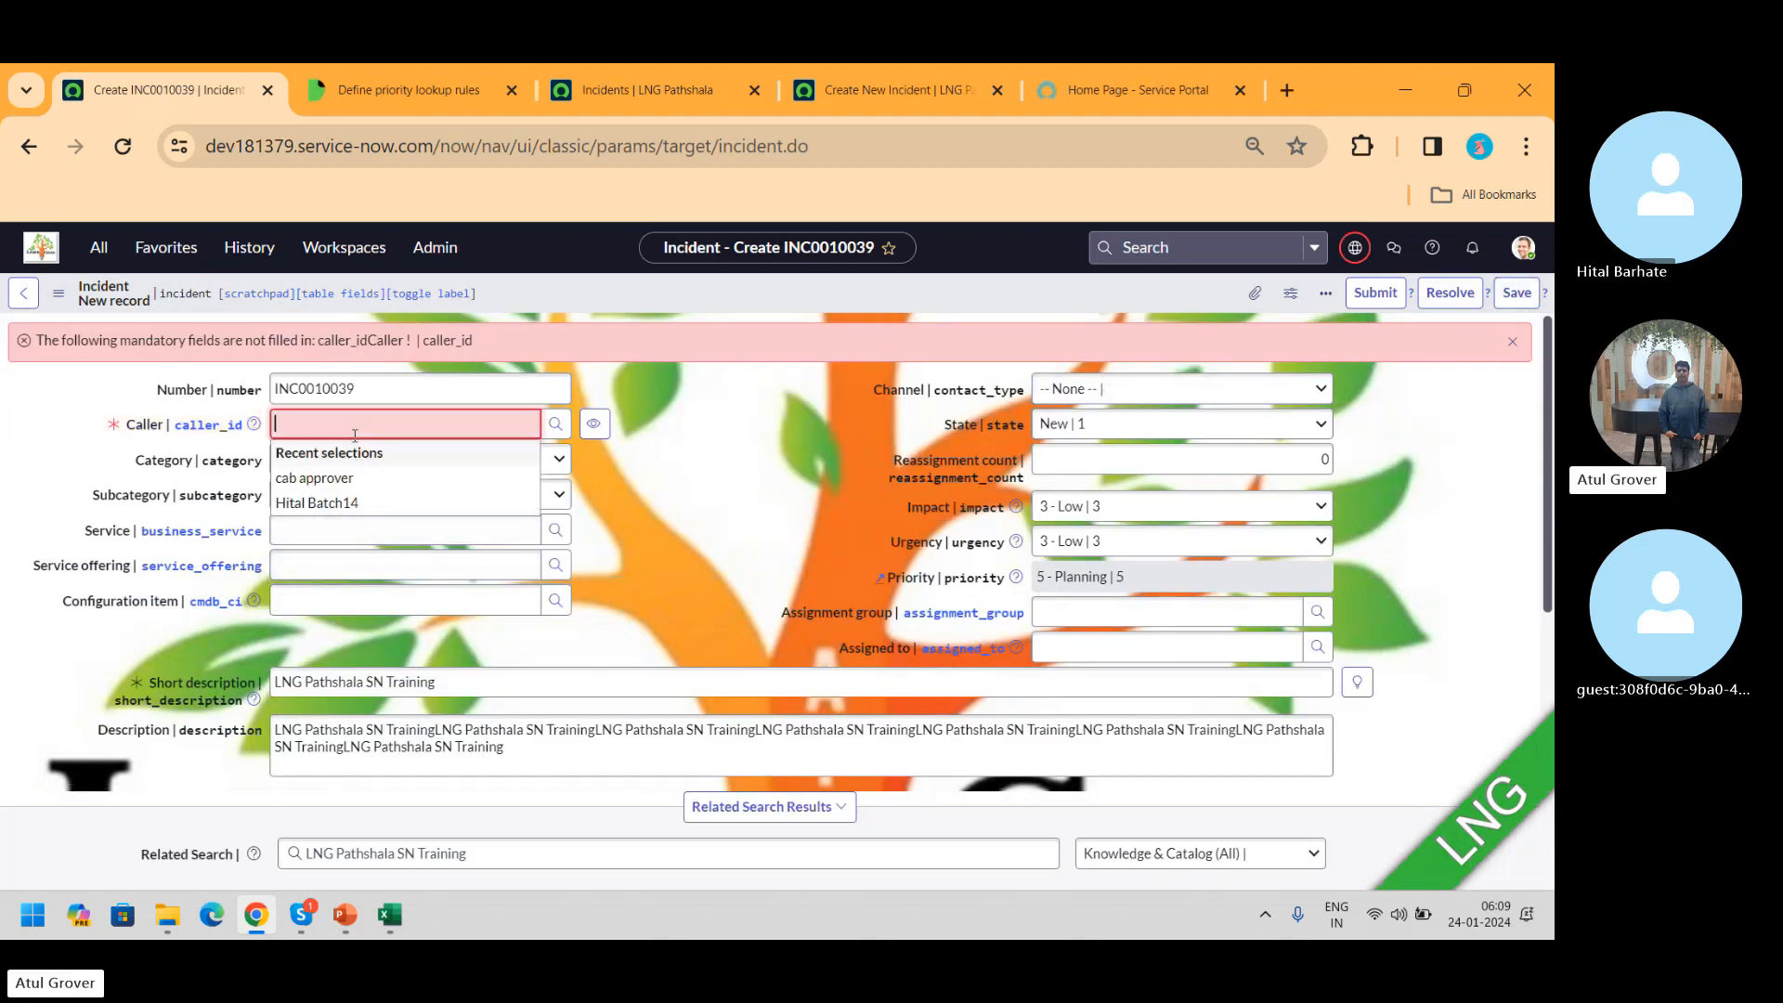
pyautogui.write('hema')
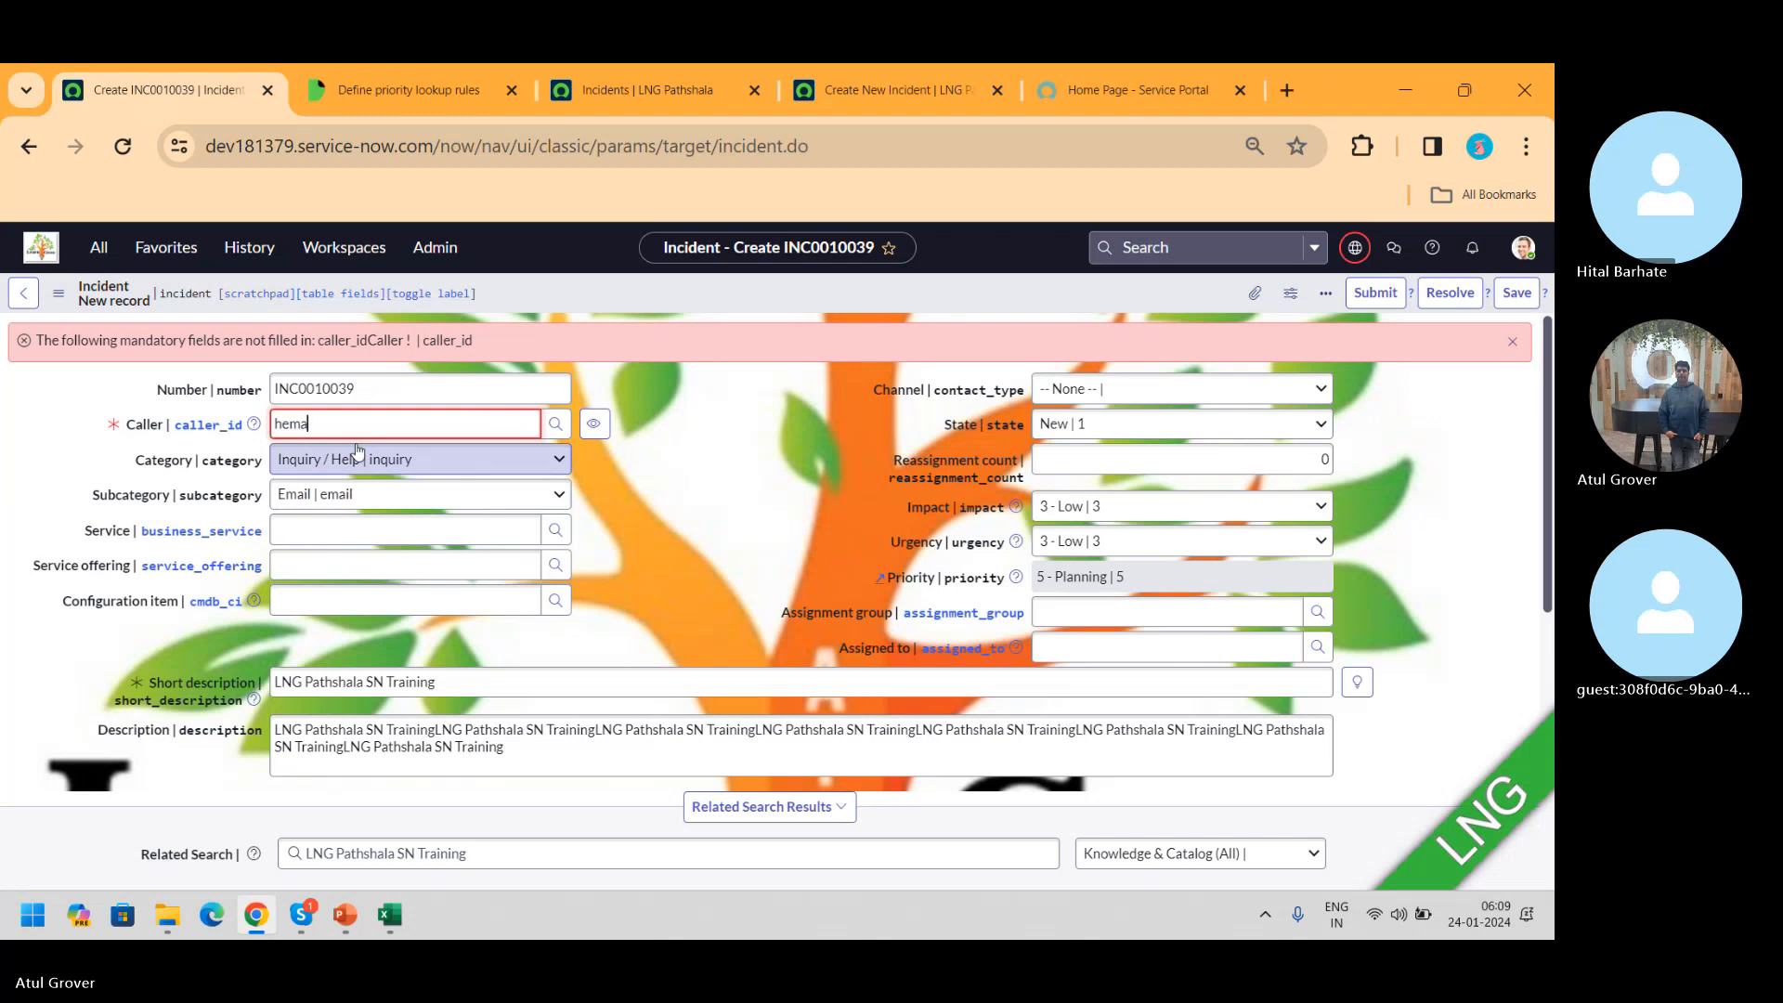
pyautogui.press('BackSpace')
pyautogui.press('BackSpace')
pyautogui.press('BackSpace')
pyautogui.press('BackSpace')
pyautogui.write('He')
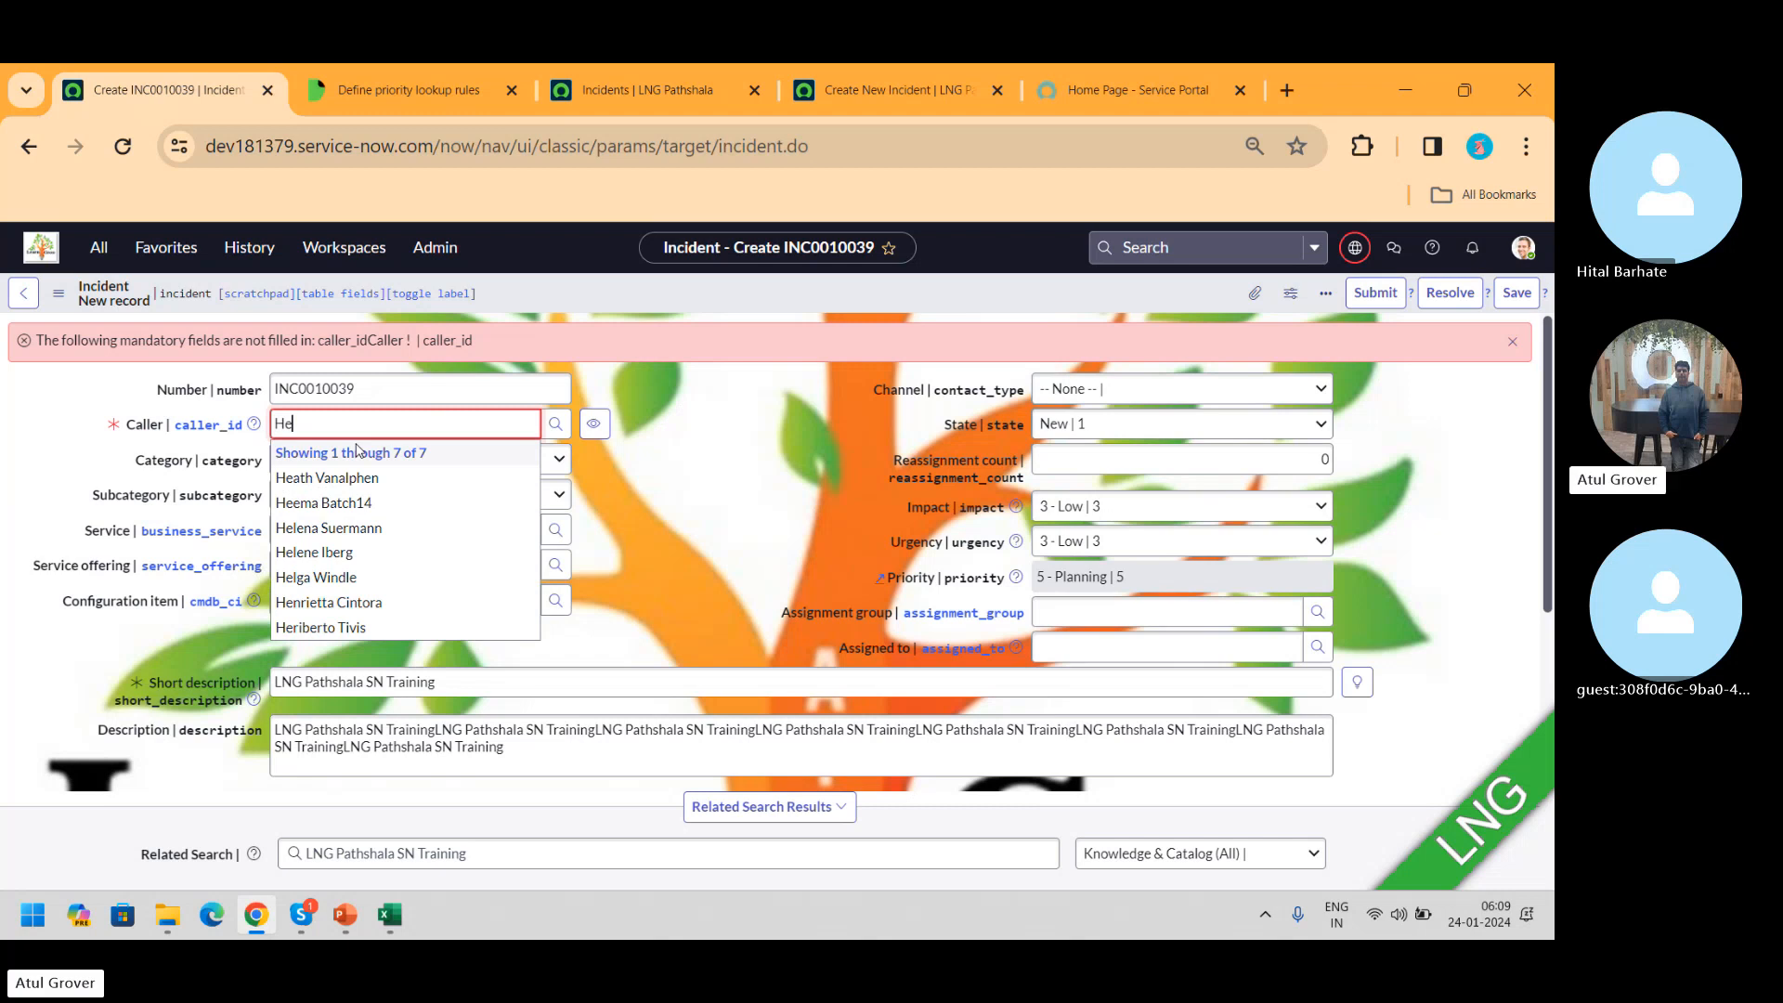
pyautogui.click(349, 503)
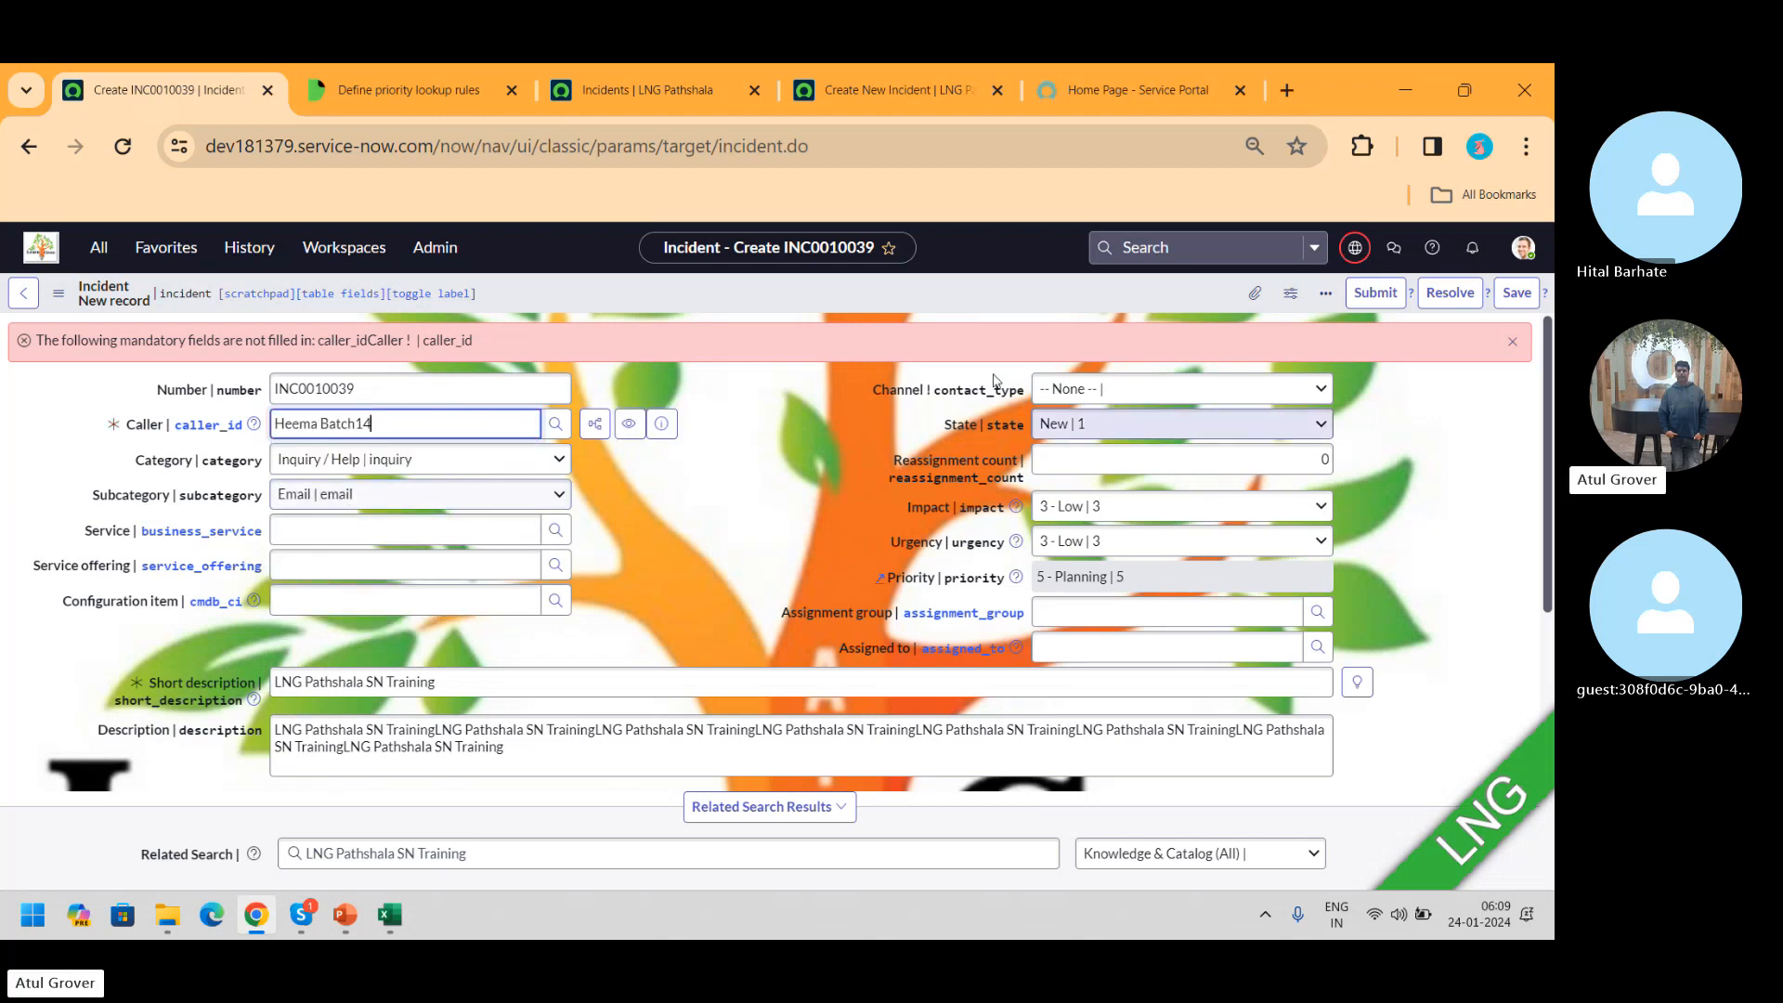
pyautogui.click(1505, 303)
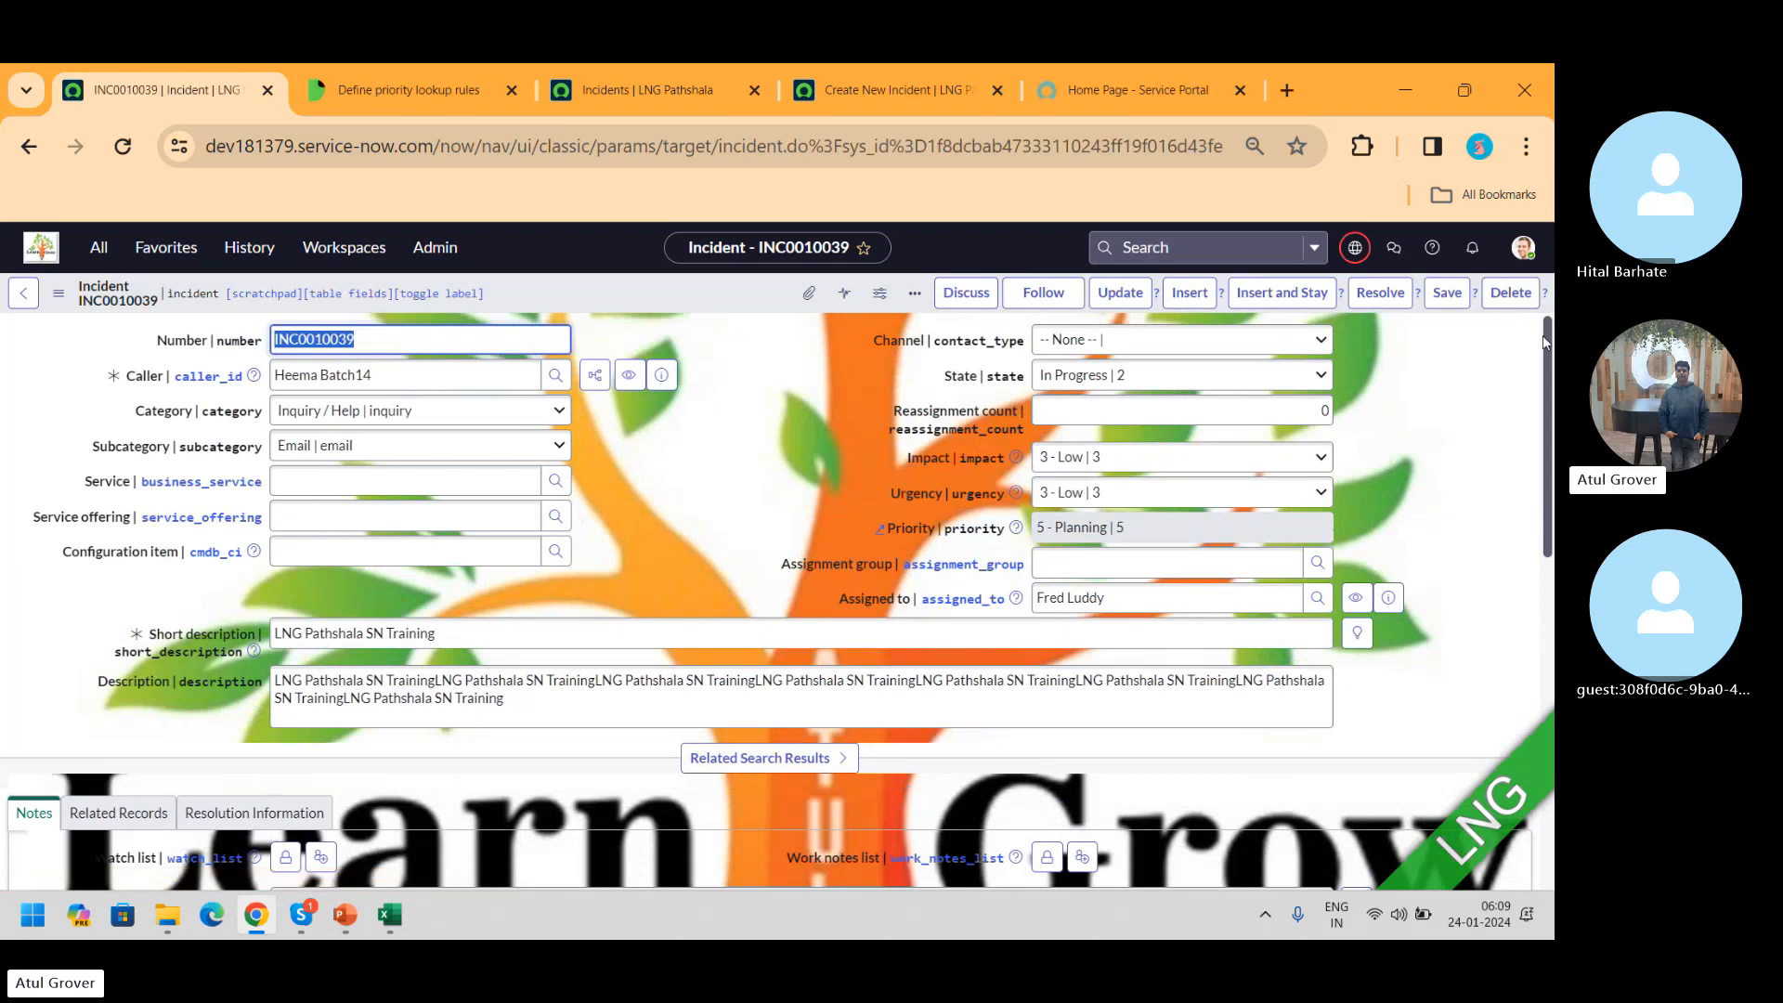
# - Review the saved copy's activity entries, especially the work note referring to the original incident
pyautogui.moveTo(1545, 342); pyautogui.dragTo(1521, 490)
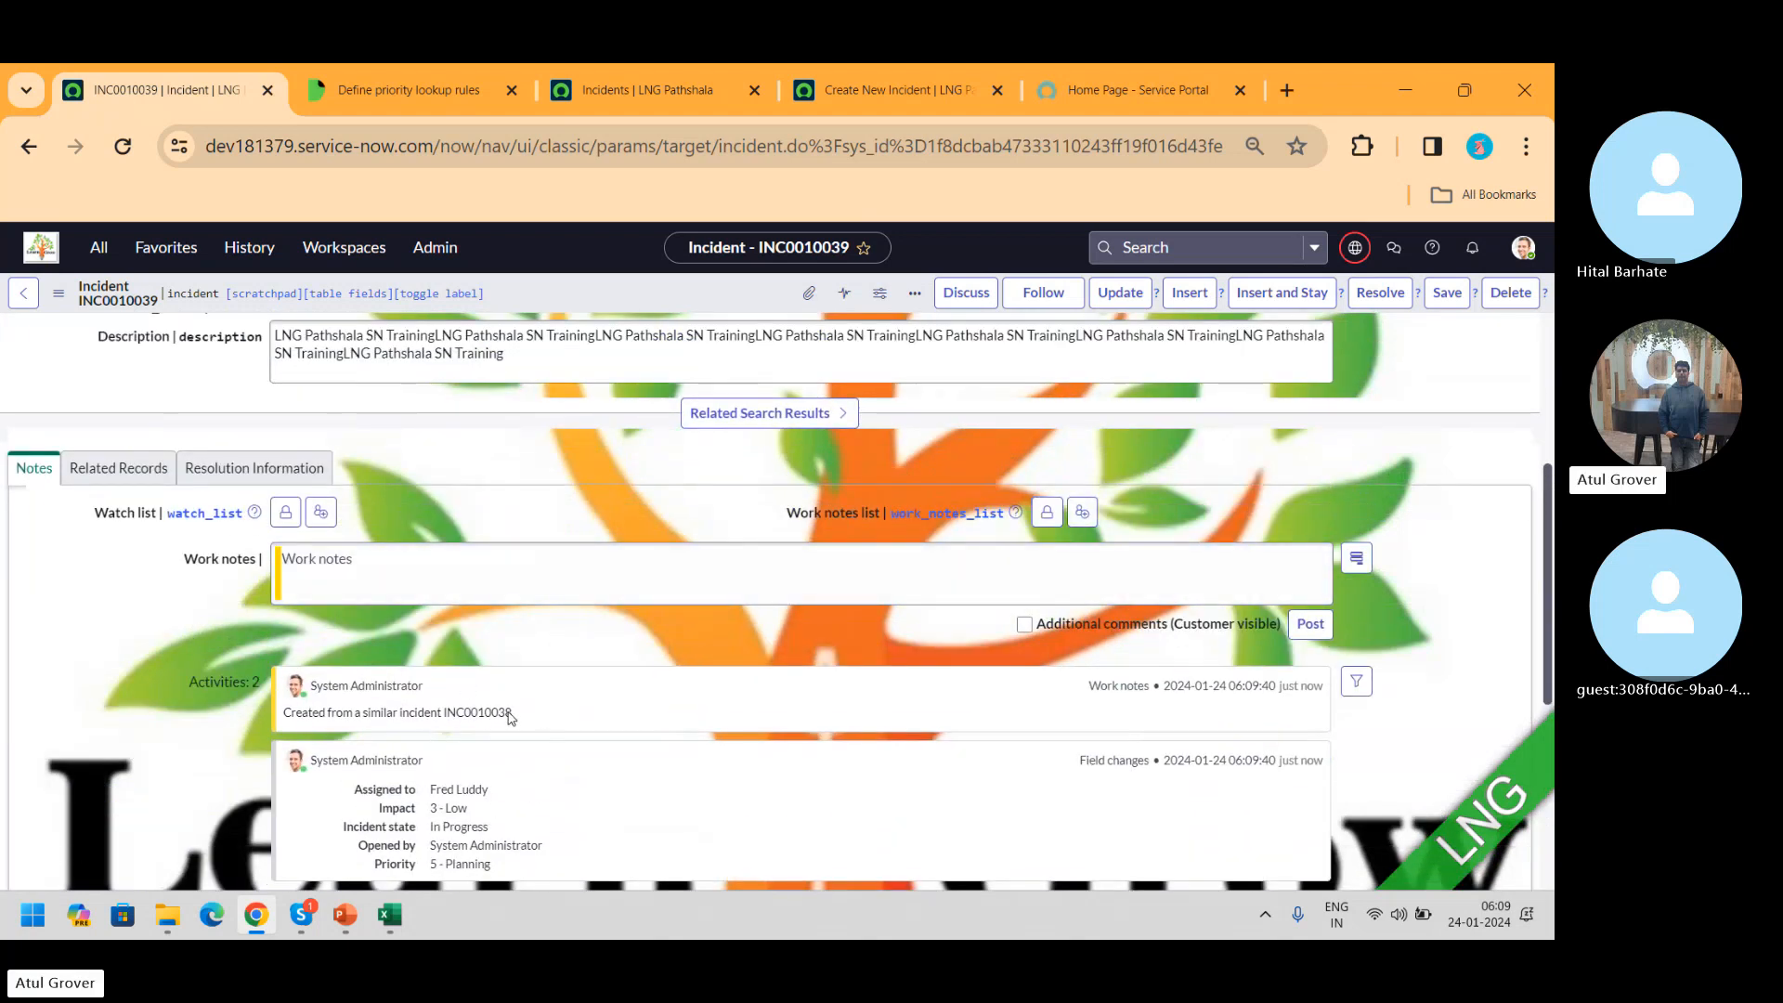
pyautogui.moveTo(345, 712); pyautogui.dragTo(268, 718)
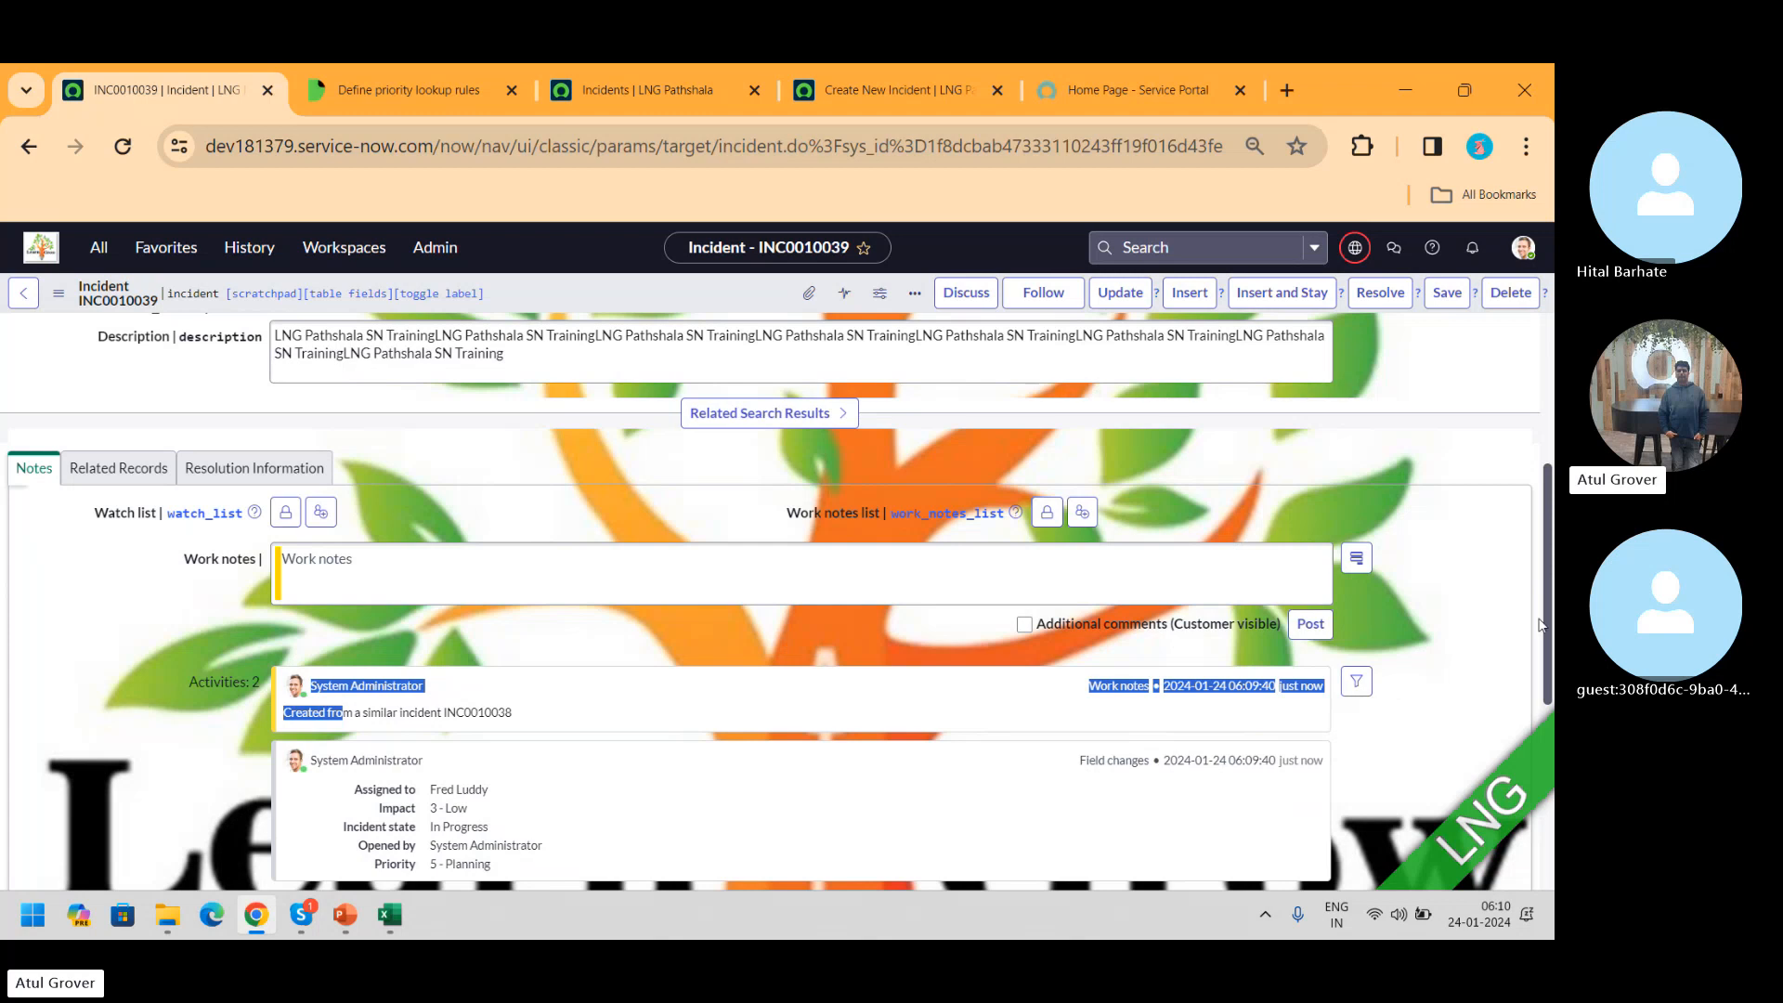
pyautogui.scroll(4, 1548, 632)
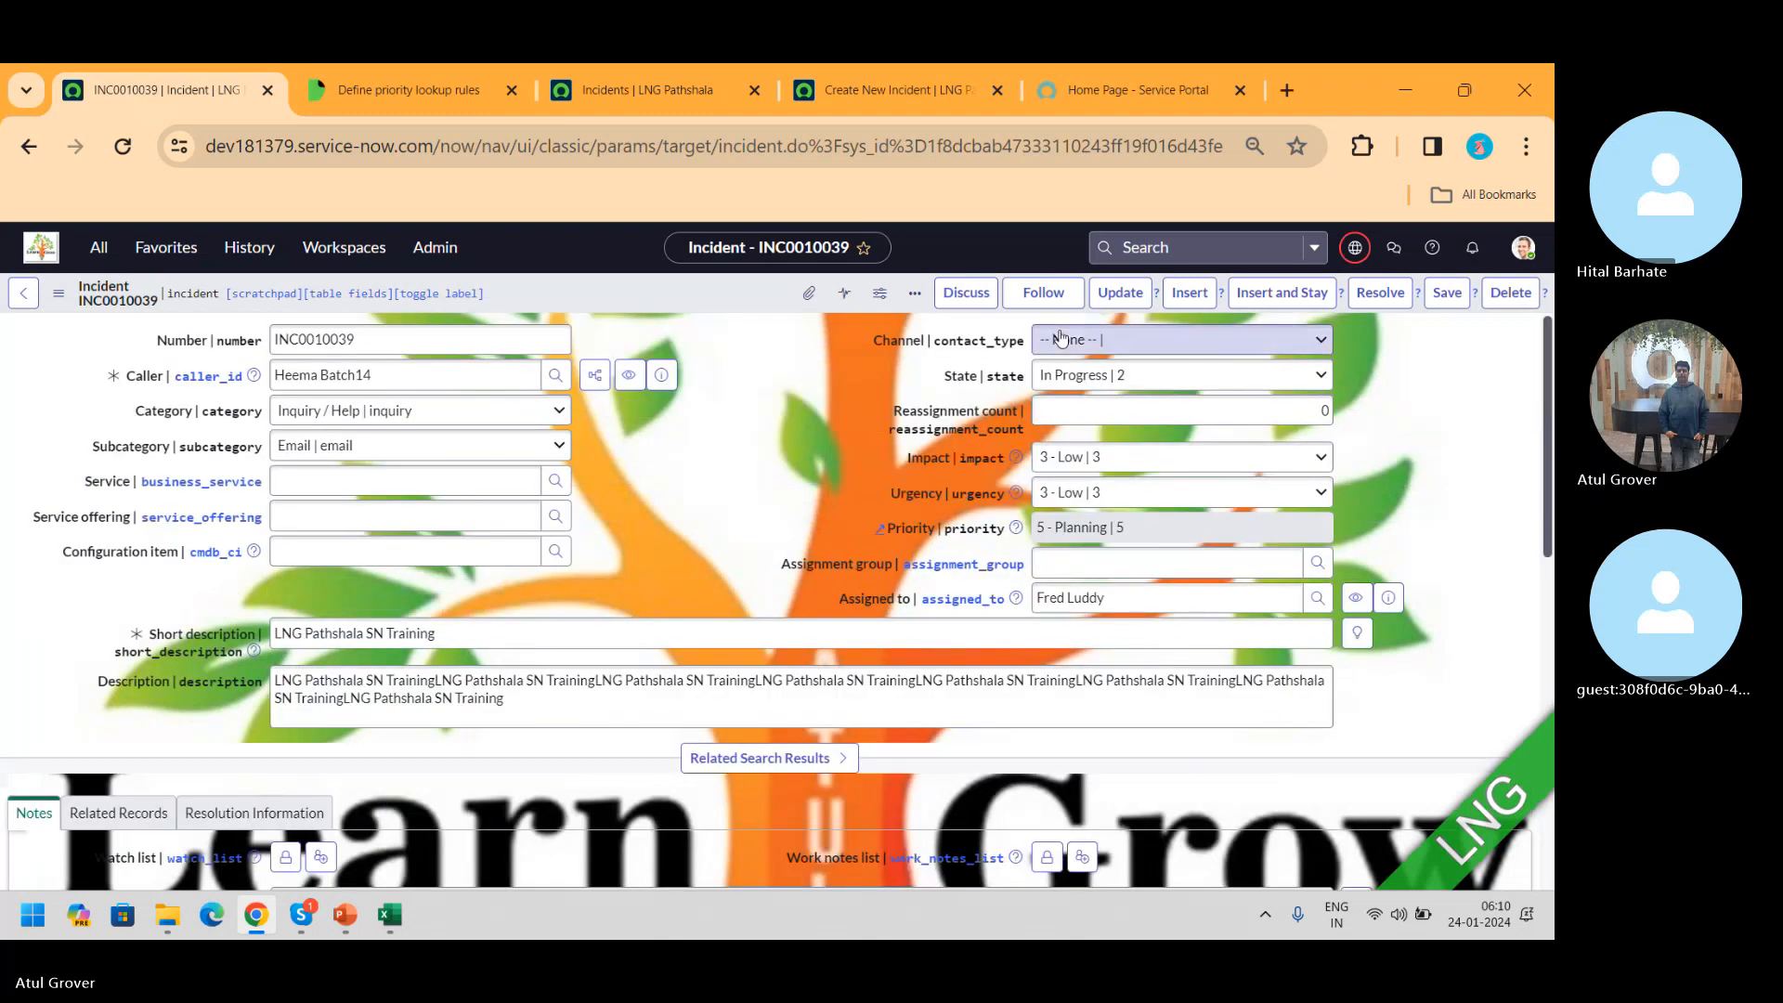
# - Close the priority lookup rules page and open Incident Properties by filtering the navigator for "incident p"
pyautogui.rightClick(569, 292)
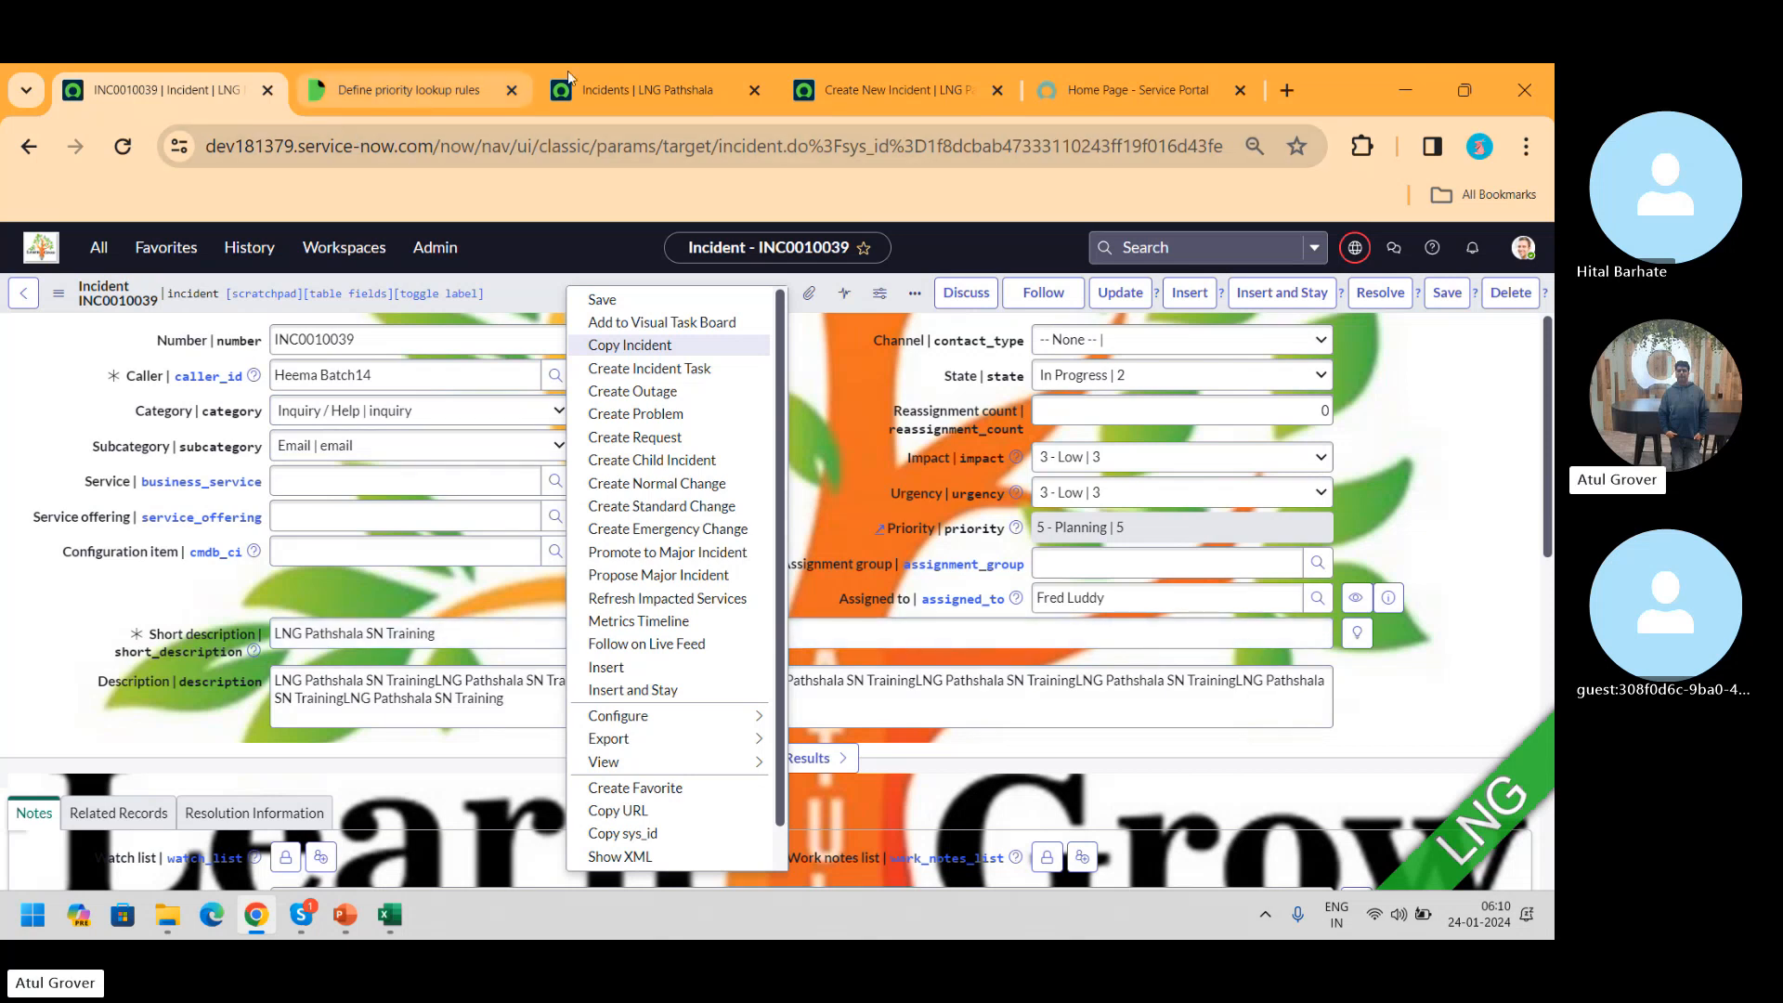
pyautogui.click(510, 90)
pyautogui.click(418, 90)
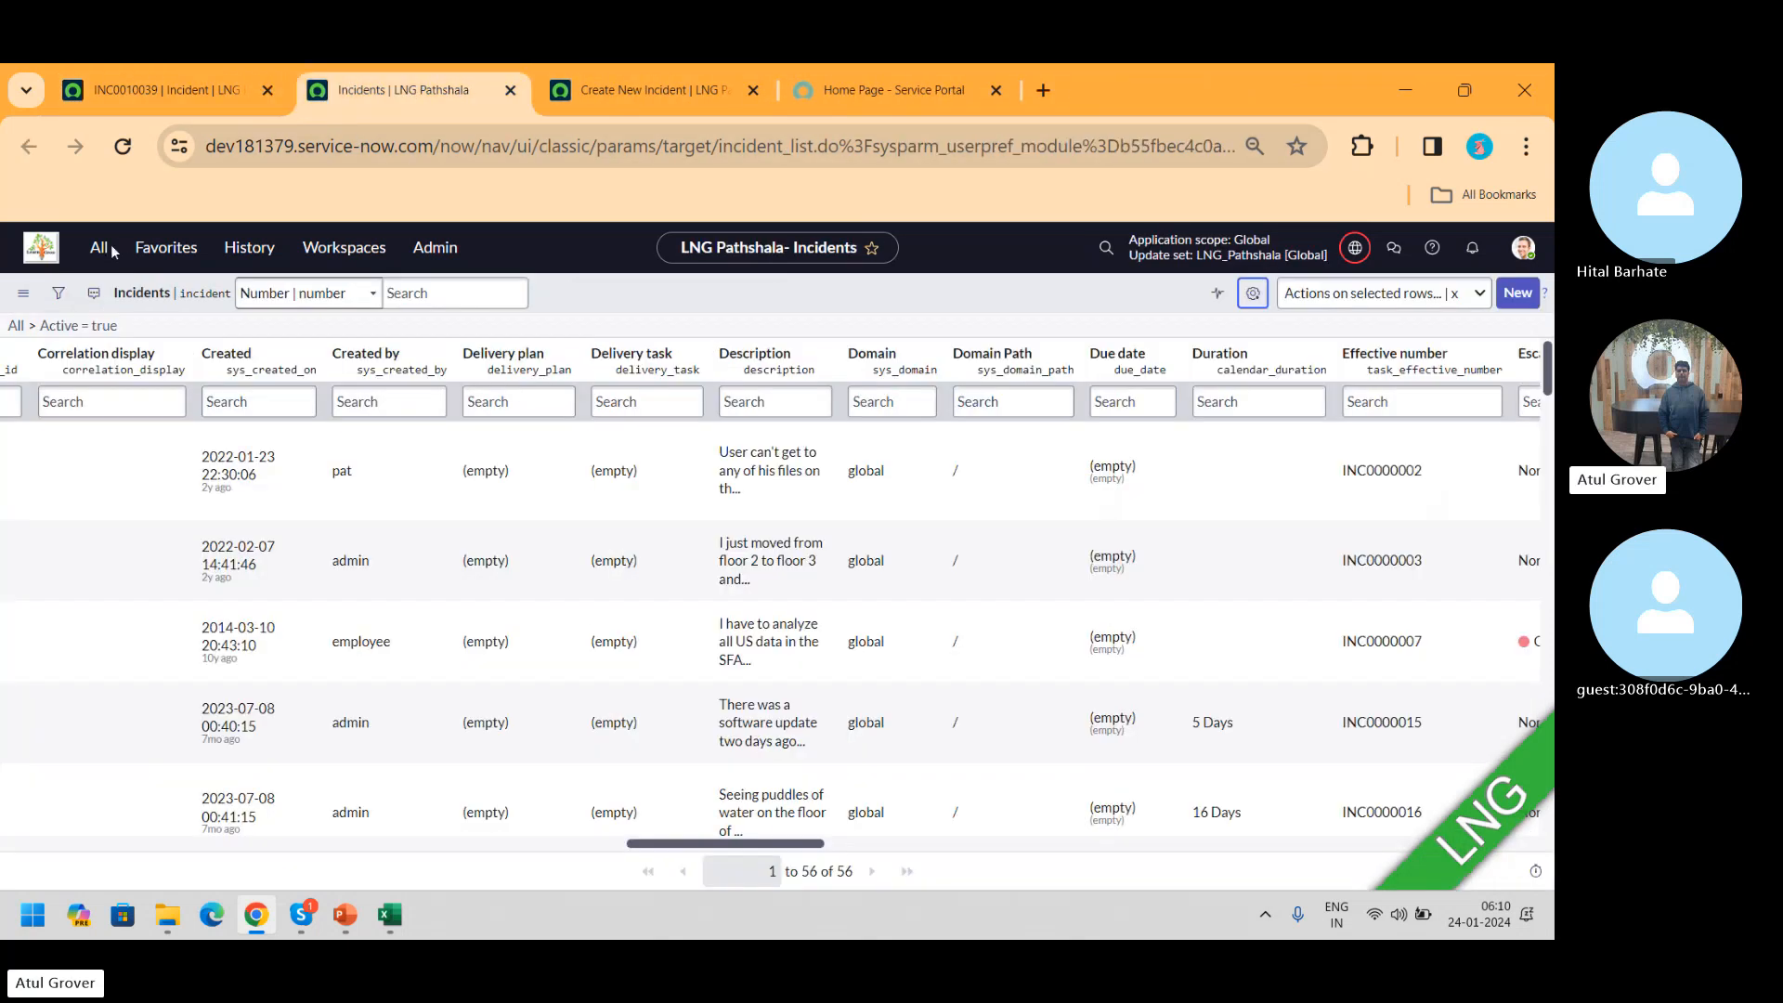
pyautogui.click(100, 247)
pyautogui.write('in')
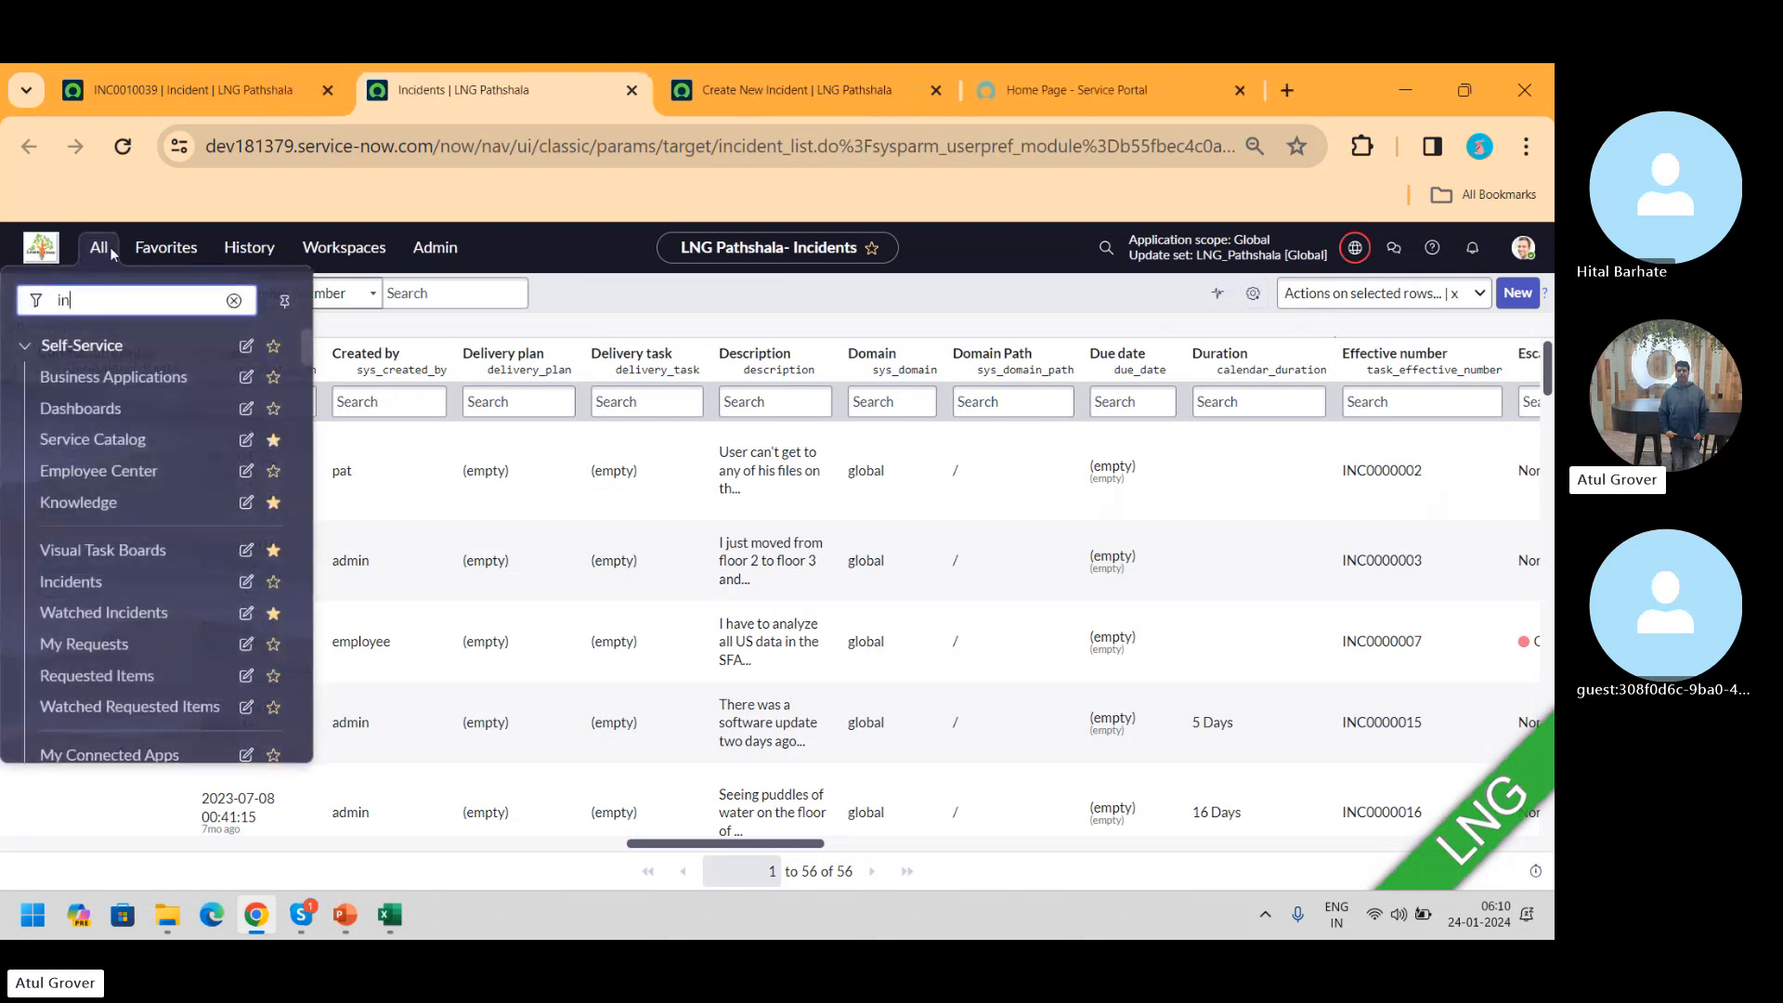
pyautogui.write('cident p')
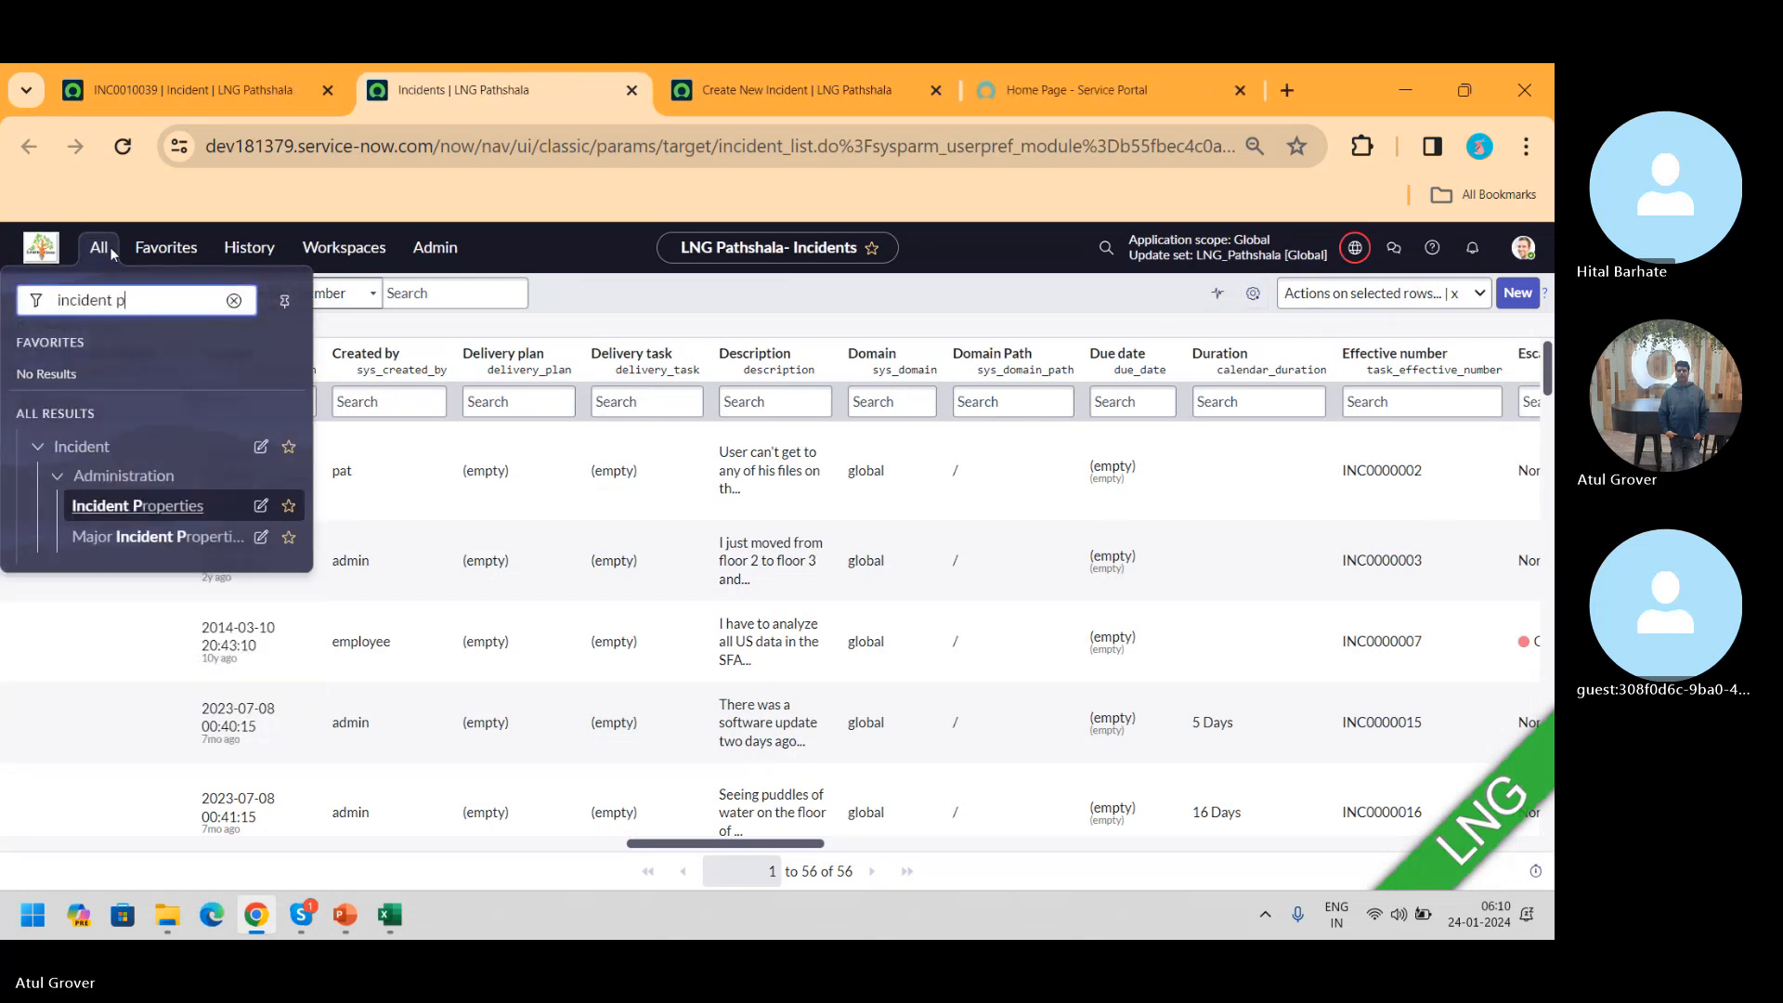
pyautogui.click(144, 507)
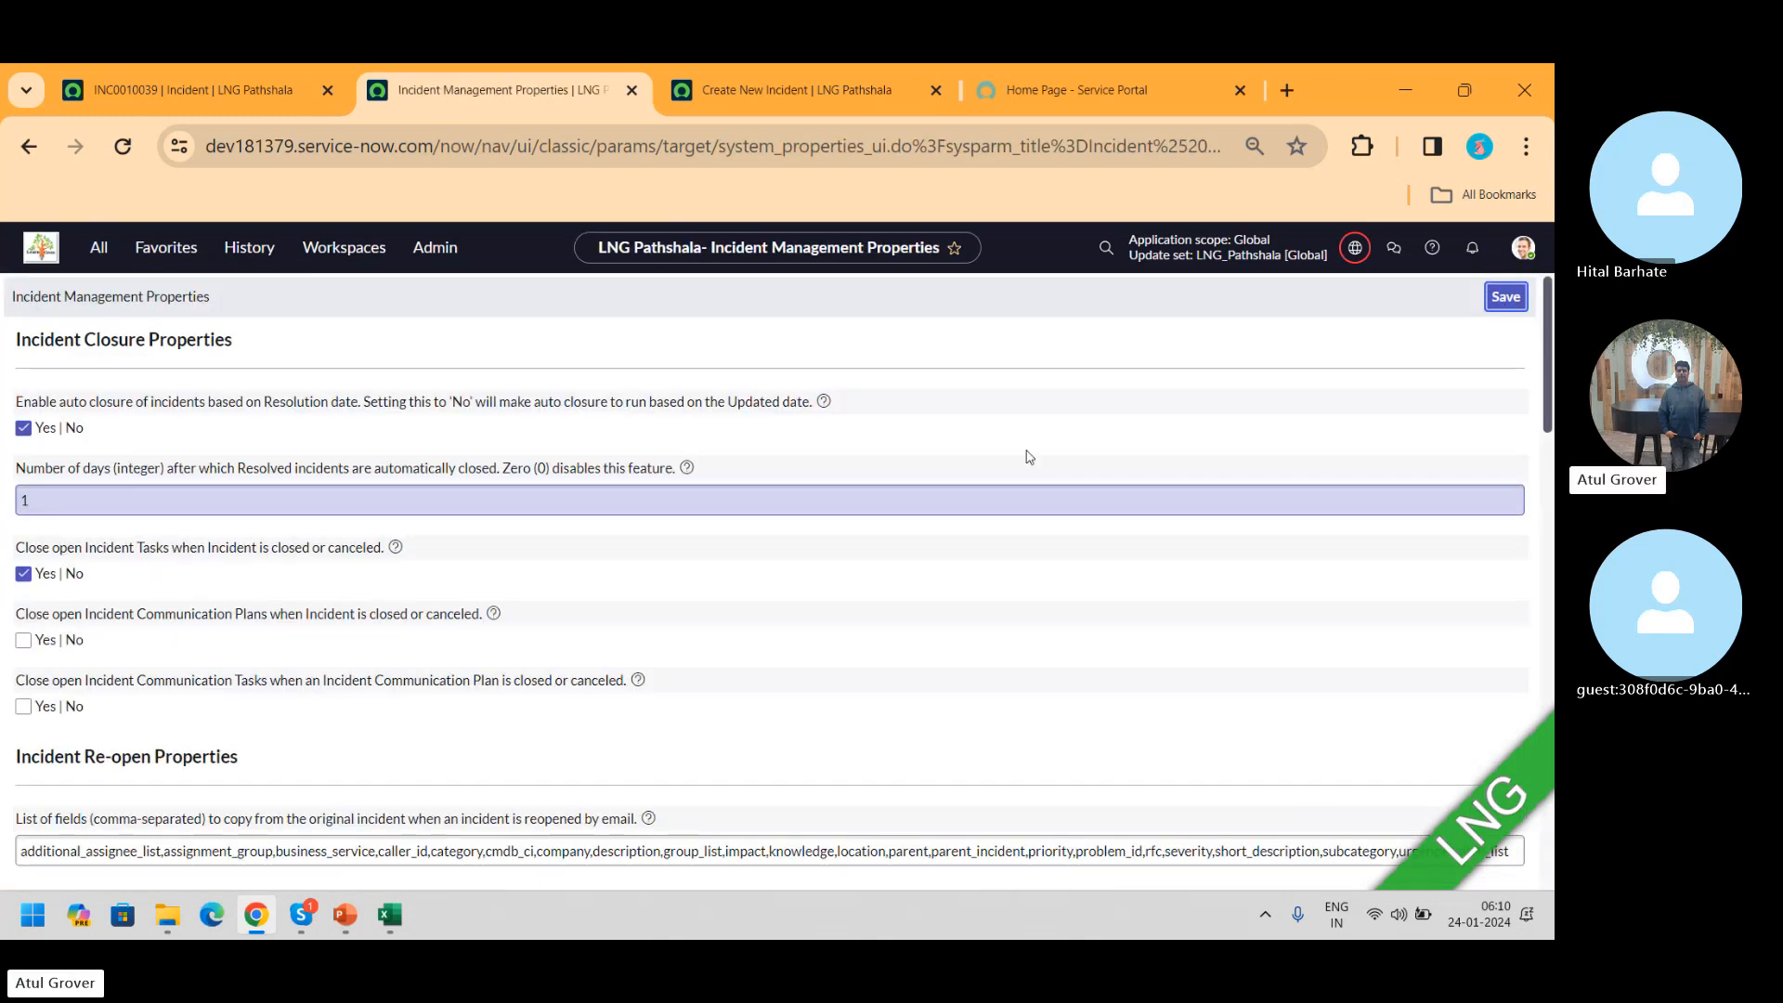
# - Examine the Copy Incident and Create Child Incident properties alongside incident INC0010039's context actions
pyautogui.moveTo(1549, 322); pyautogui.dragTo(1546, 440)
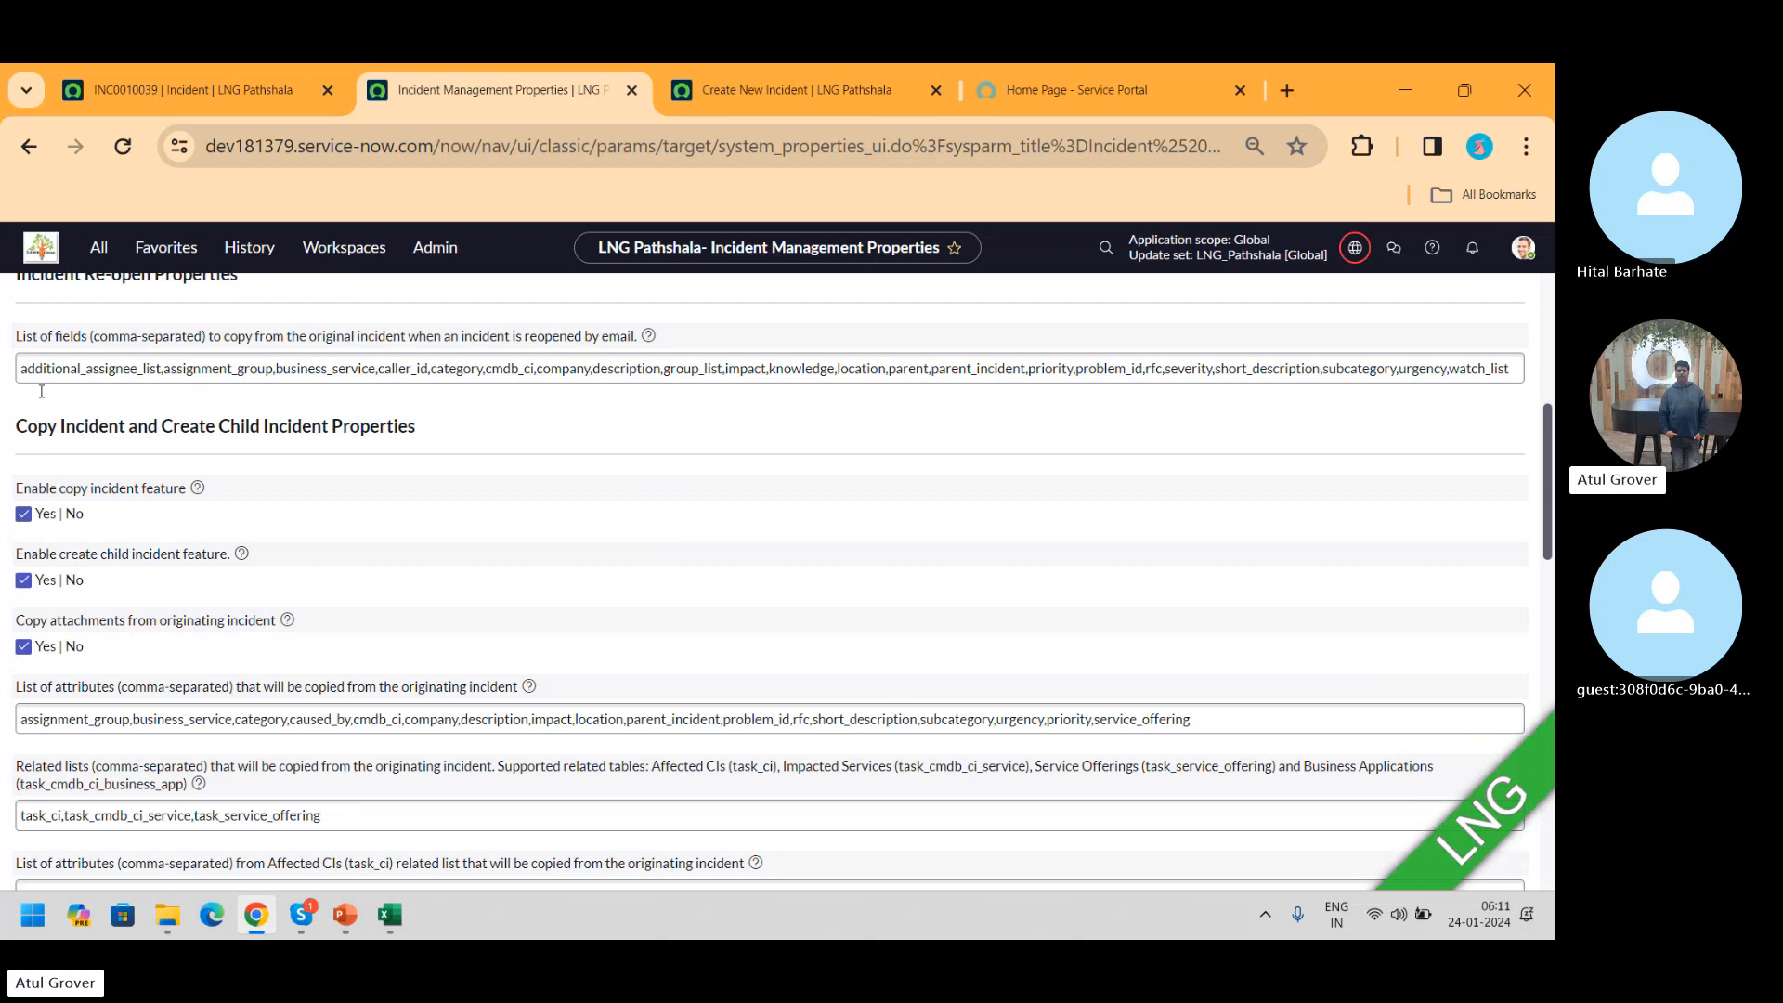
pyautogui.click(177, 104)
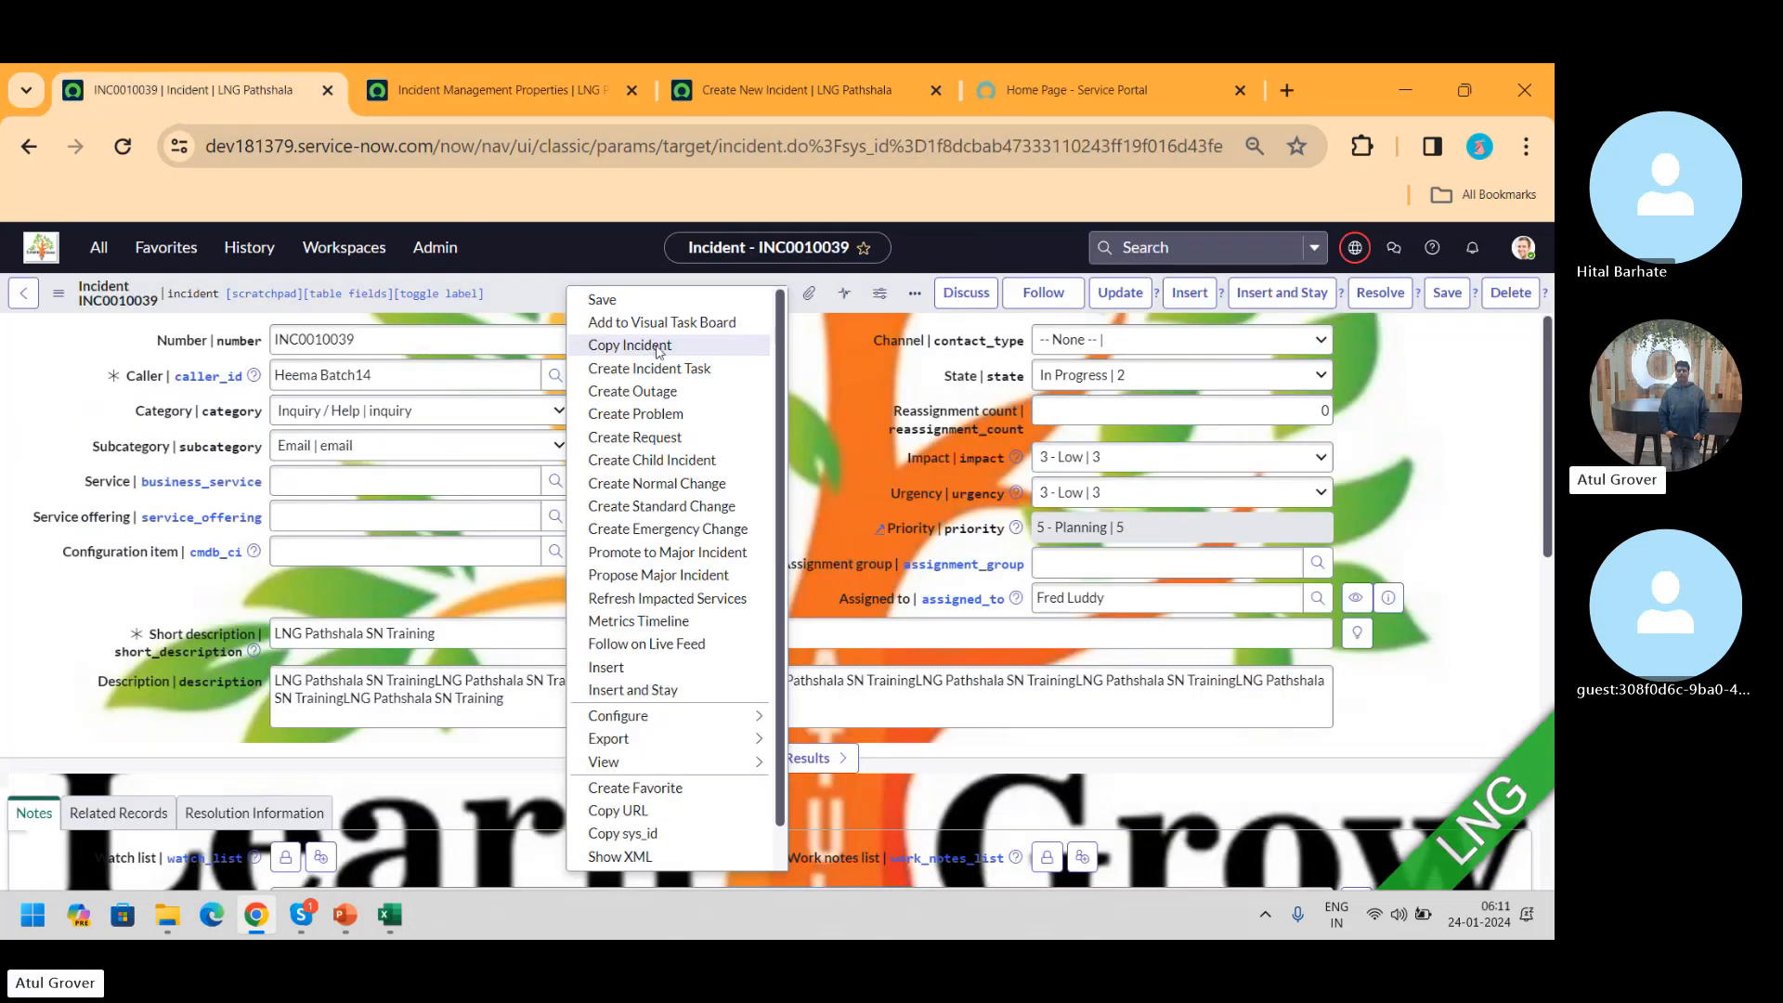
pyautogui.click(561, 98)
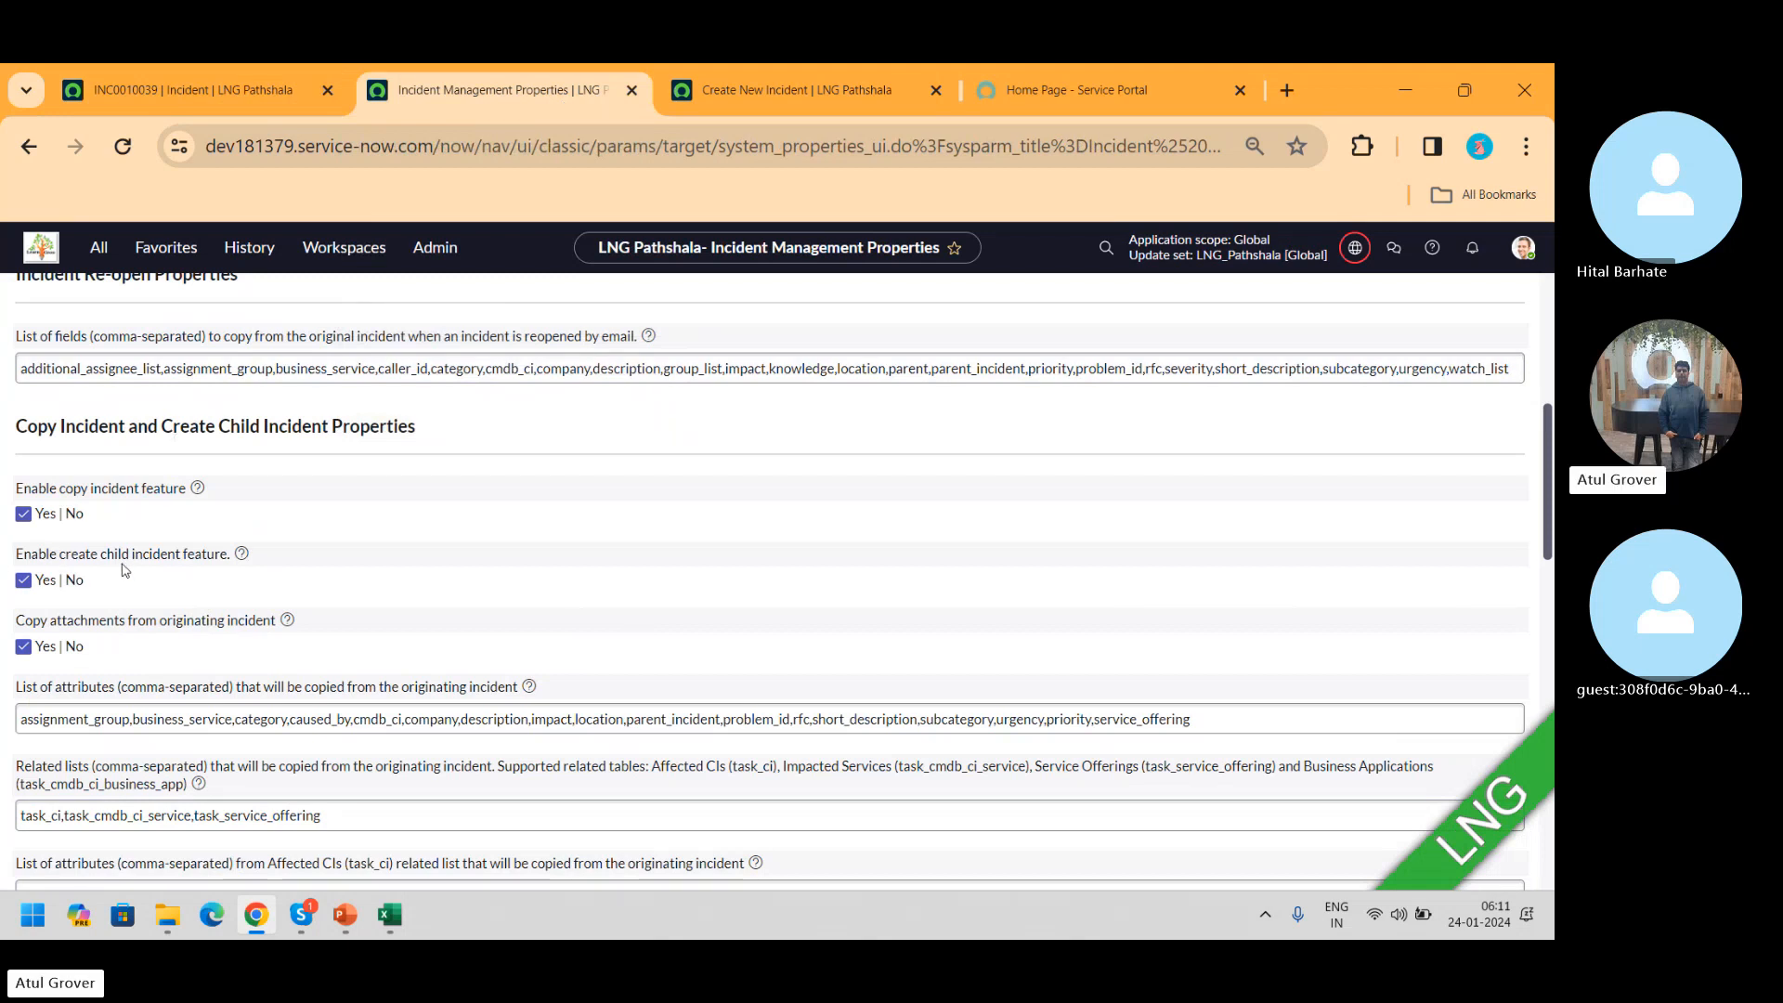
pyautogui.click(221, 85)
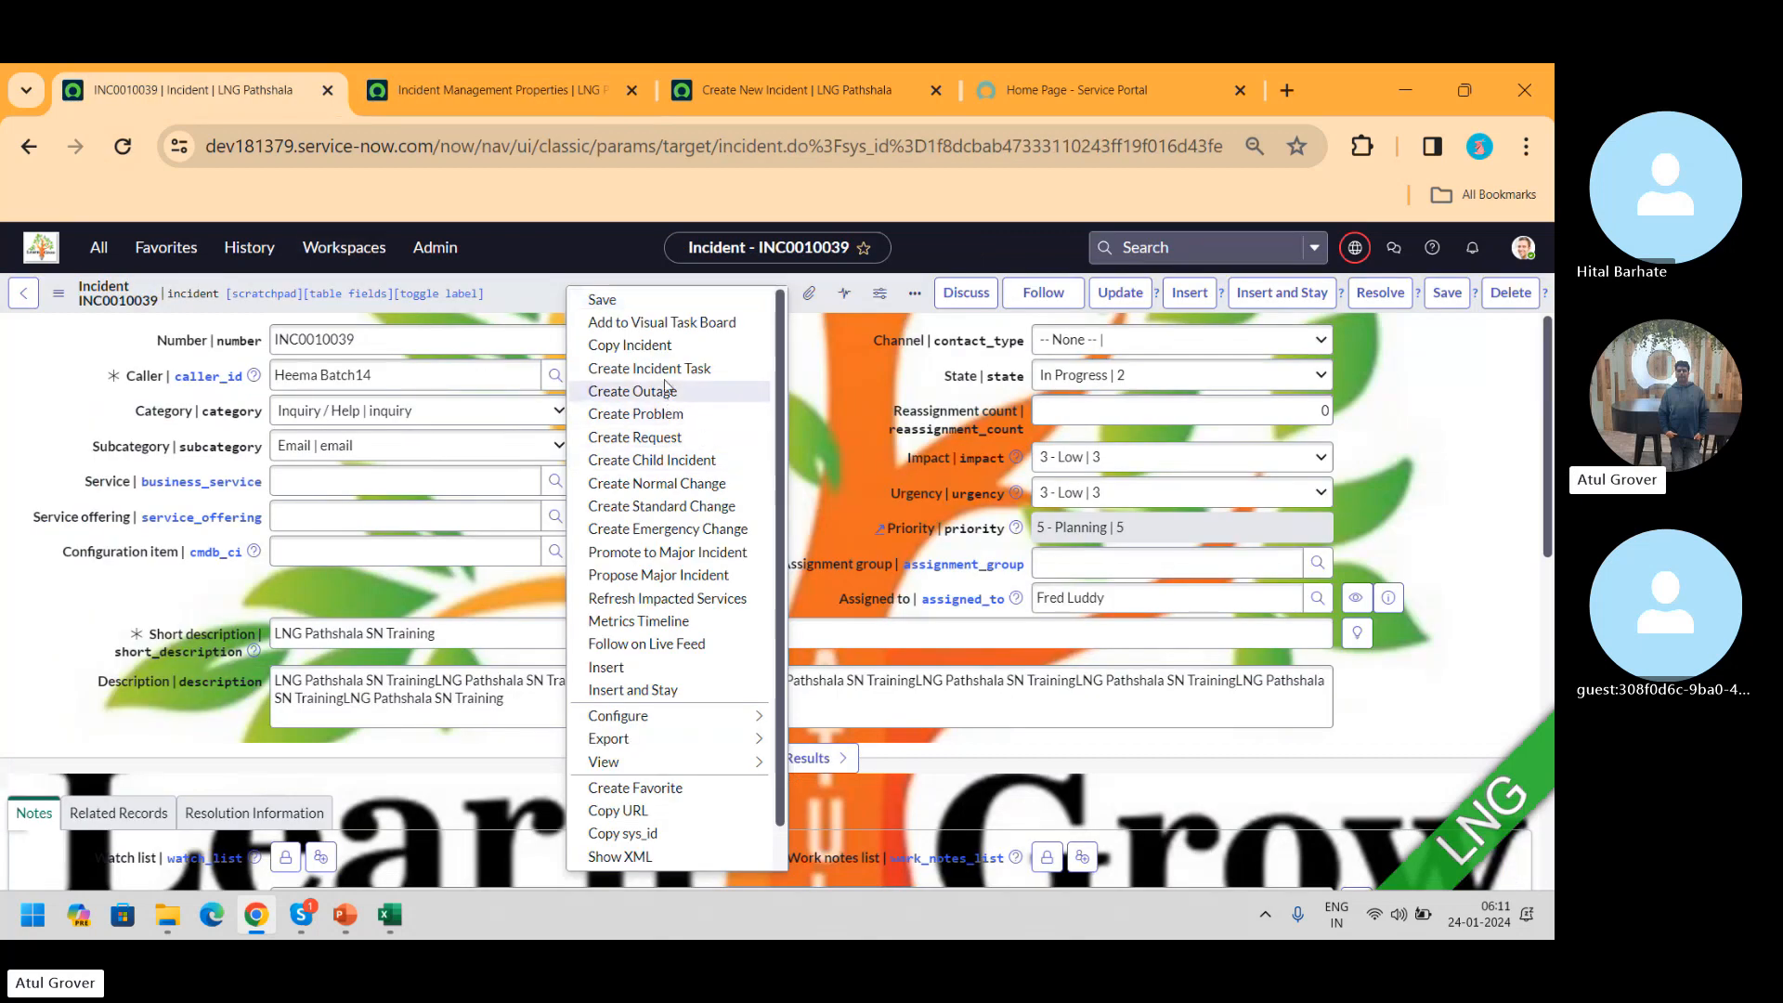
# - Create a child incident from INC0010039 and choose a batch14 user as its caller with the wildcard search "*bat"
pyautogui.click(668, 462)
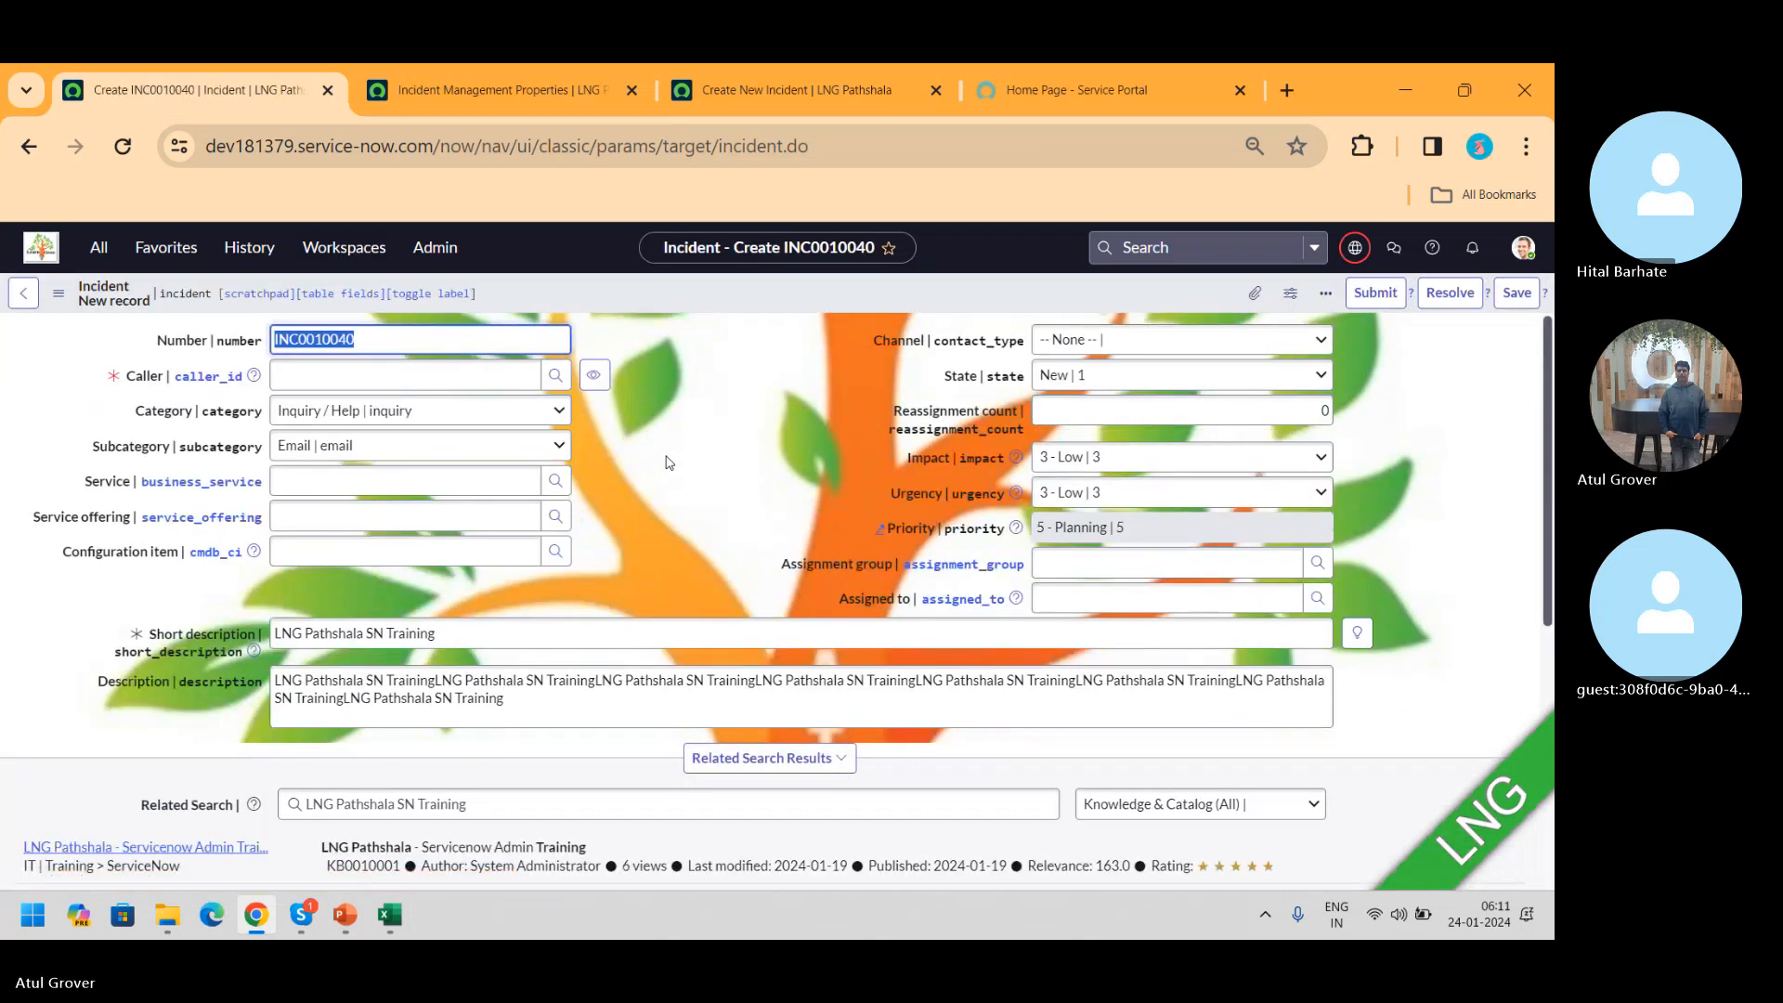
pyautogui.click(429, 379)
pyautogui.write('H')
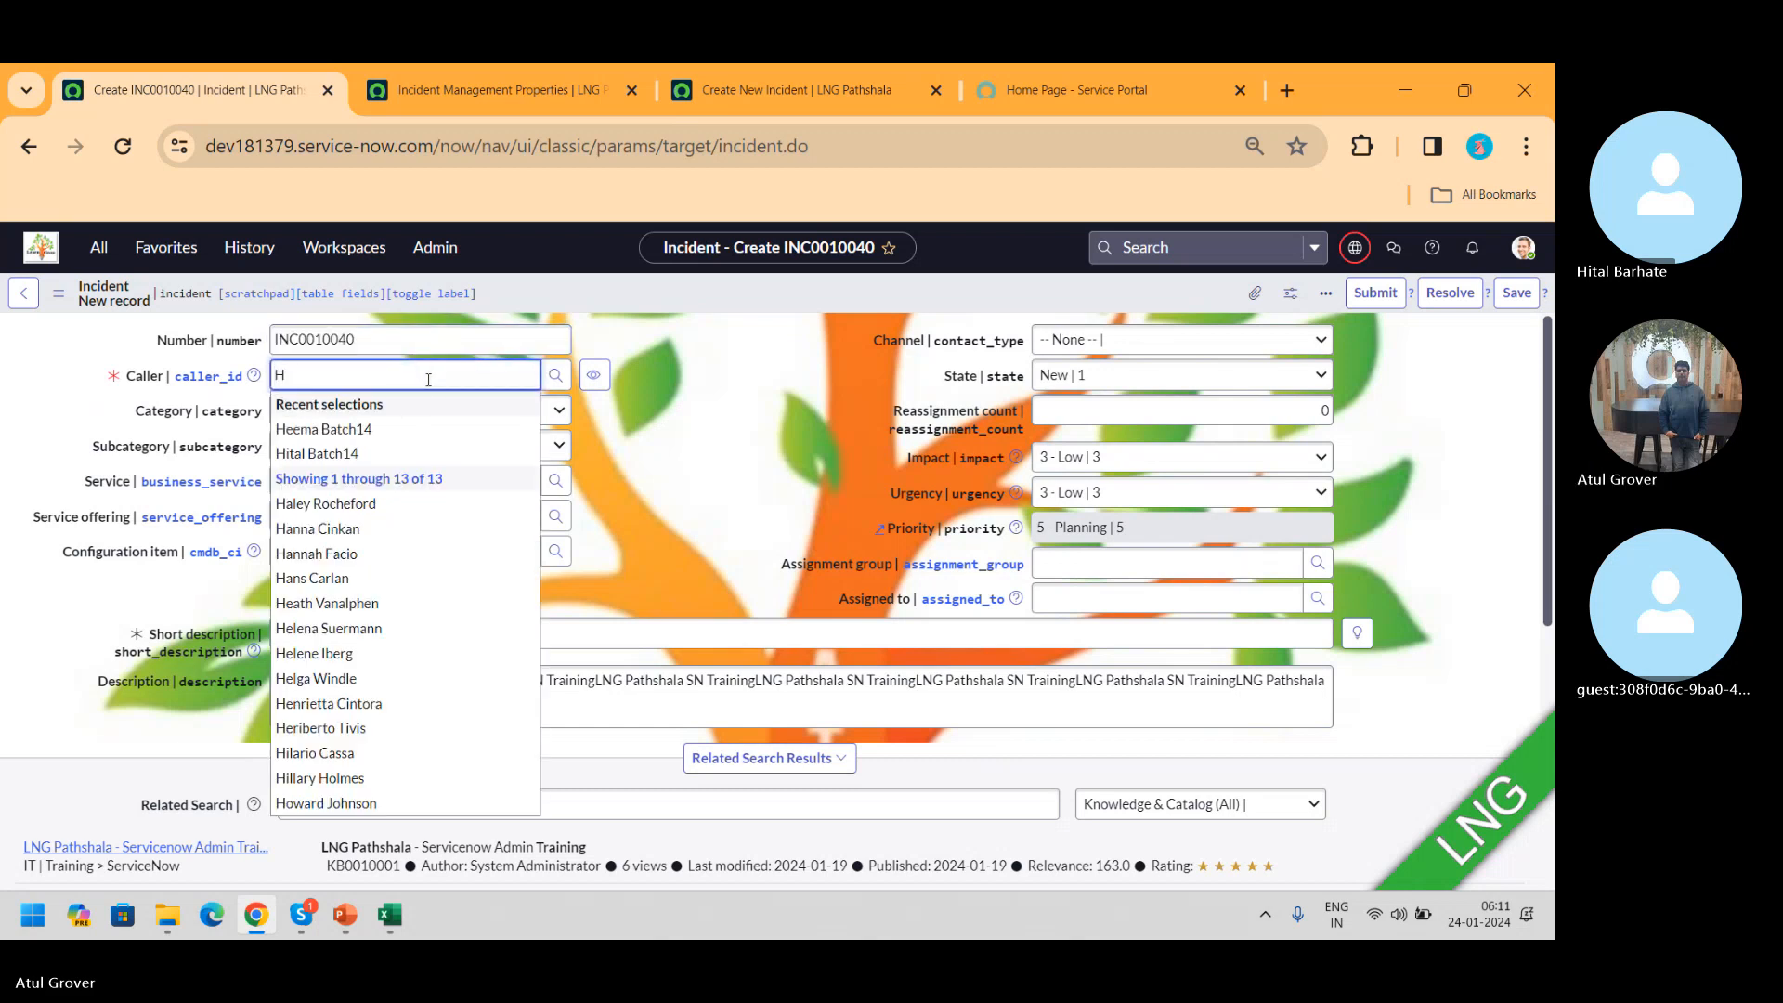
pyautogui.press('BackSpace')
pyautogui.write('Jo')
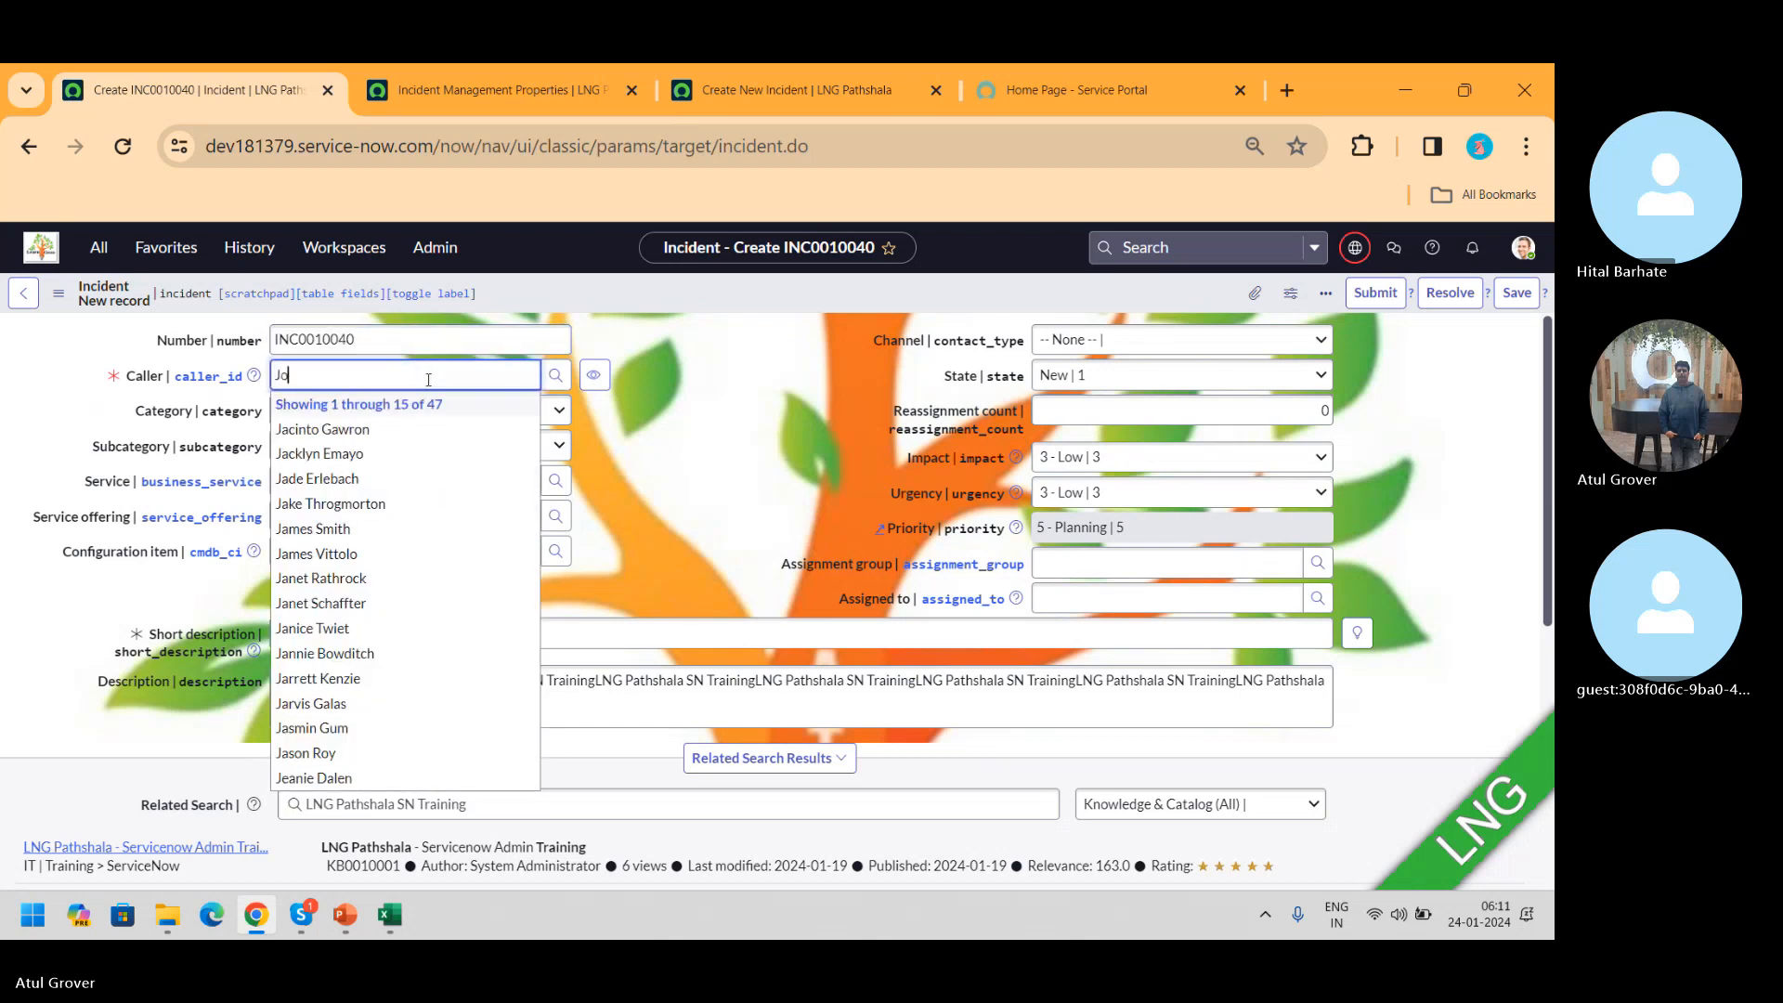
pyautogui.write('g')
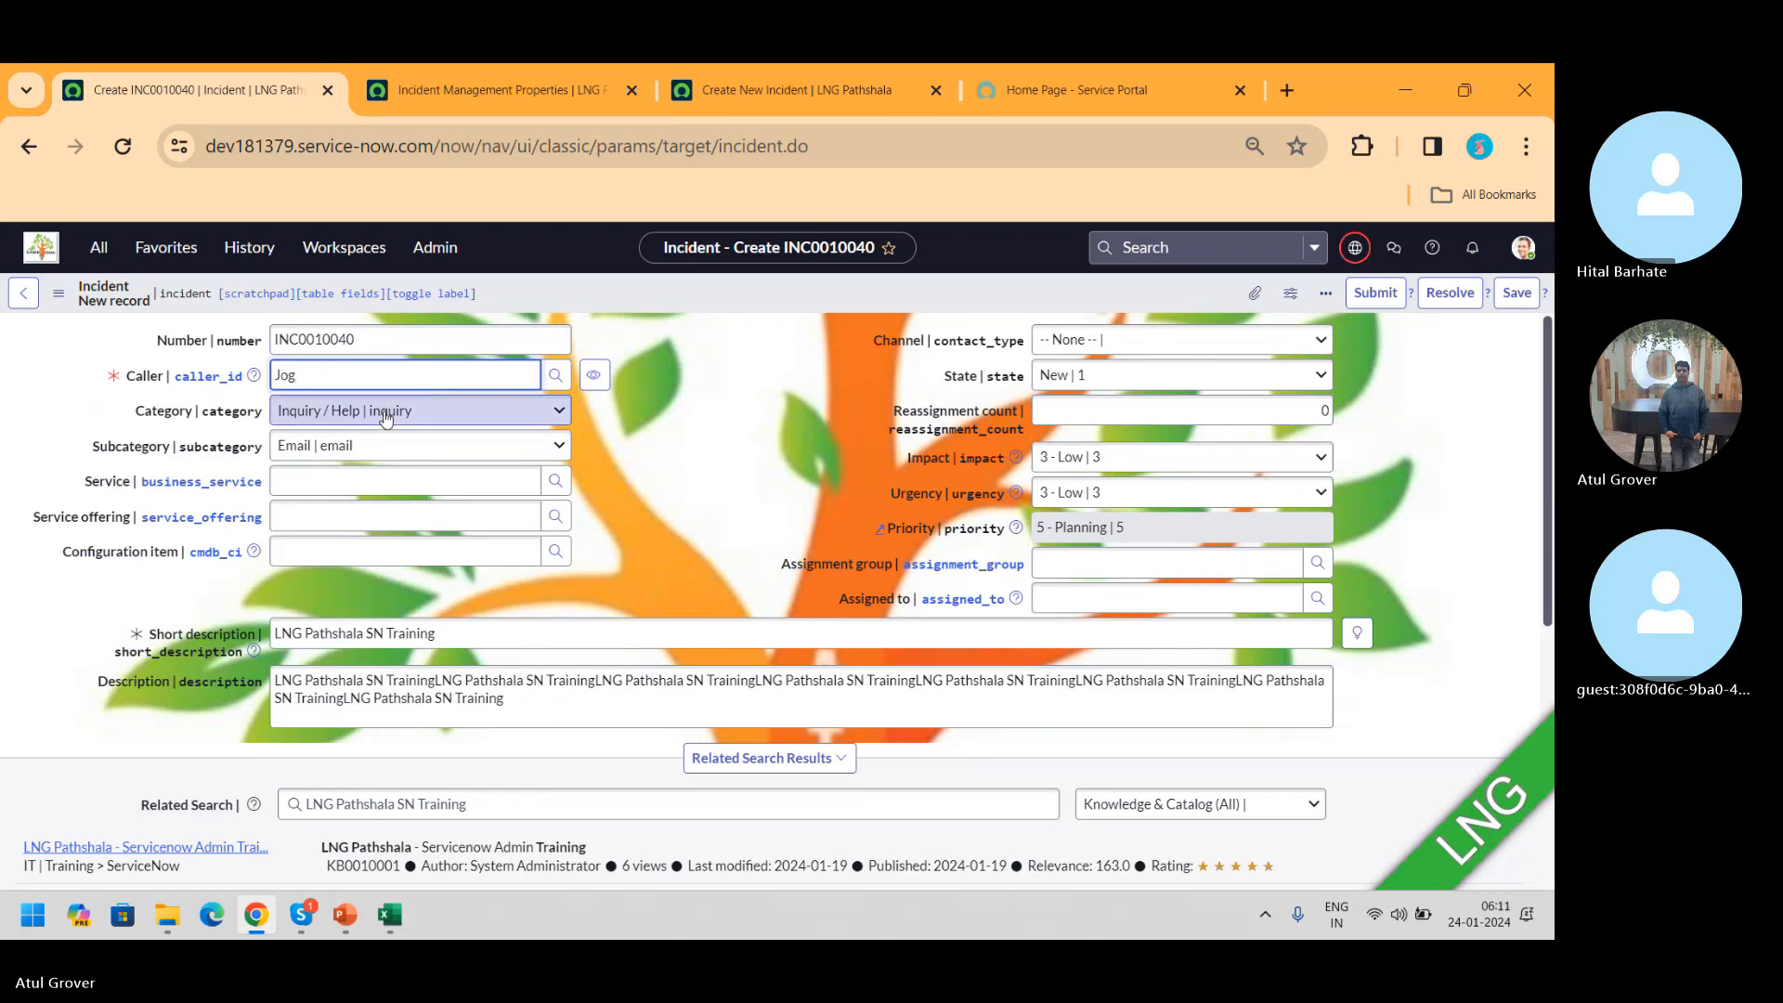
pyautogui.press('BackSpace')
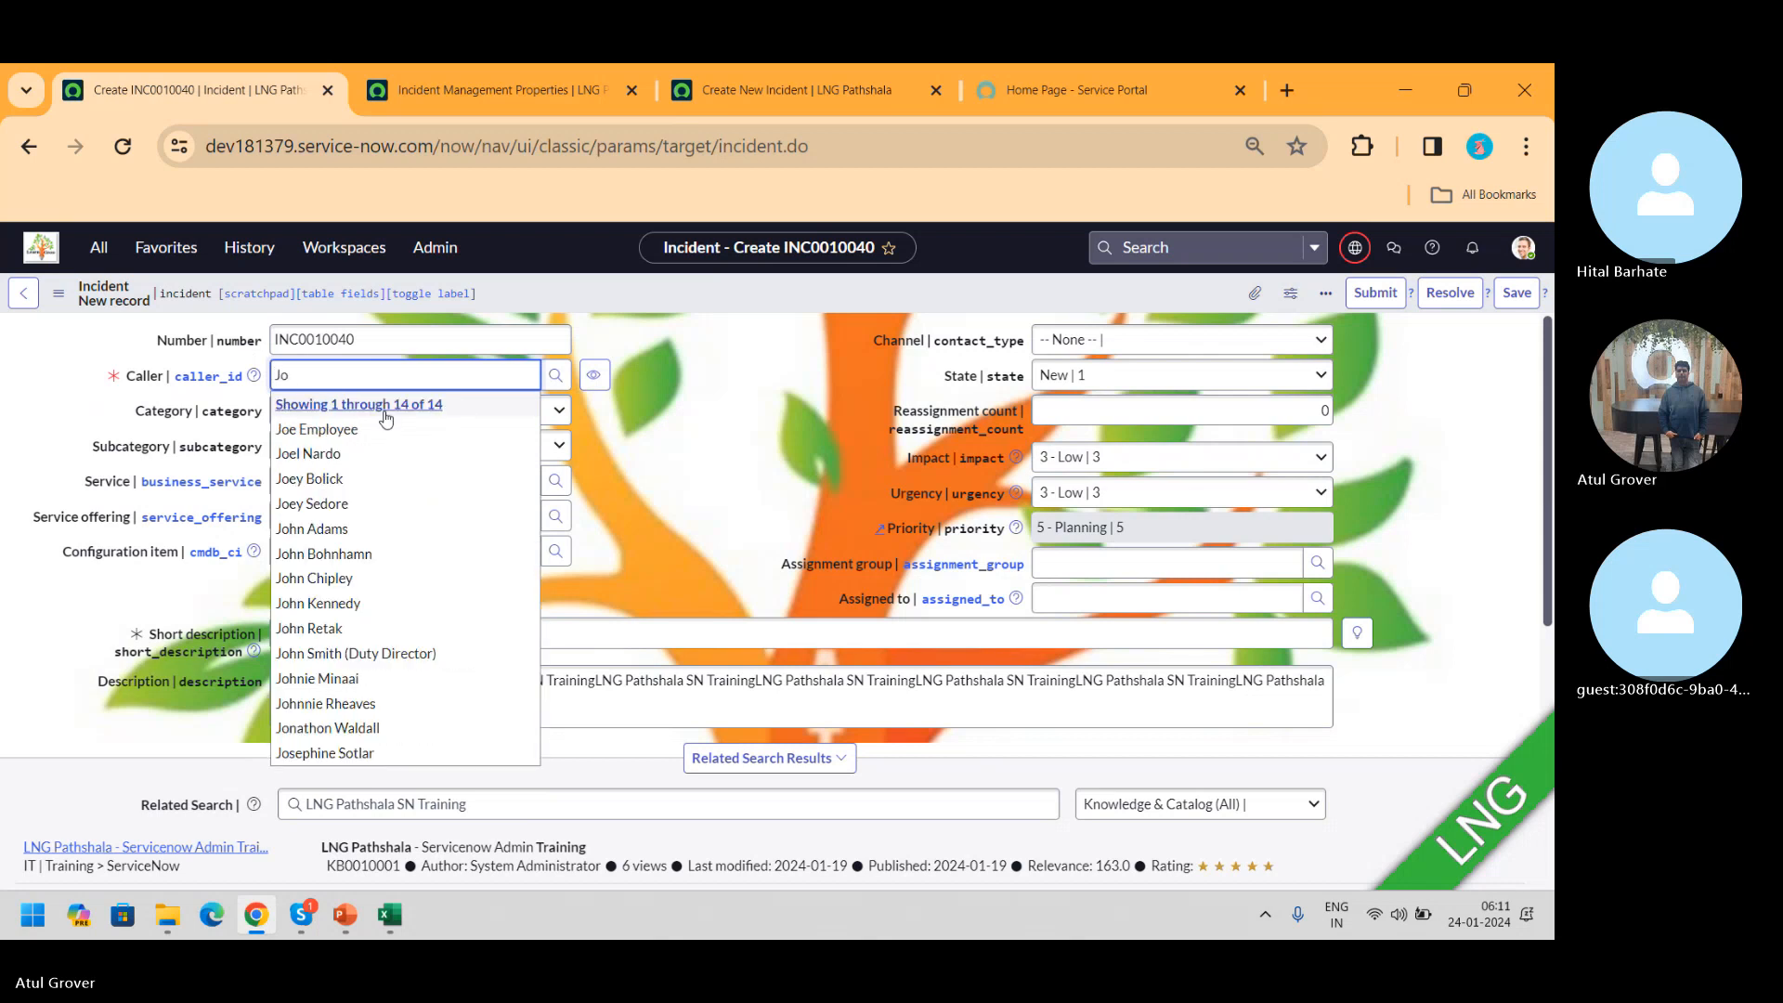
pyautogui.write('g')
pyautogui.press('BackSpace')
pyautogui.press('BackSpace')
pyautogui.press('BackSpace')
pyautogui.write('*bat')
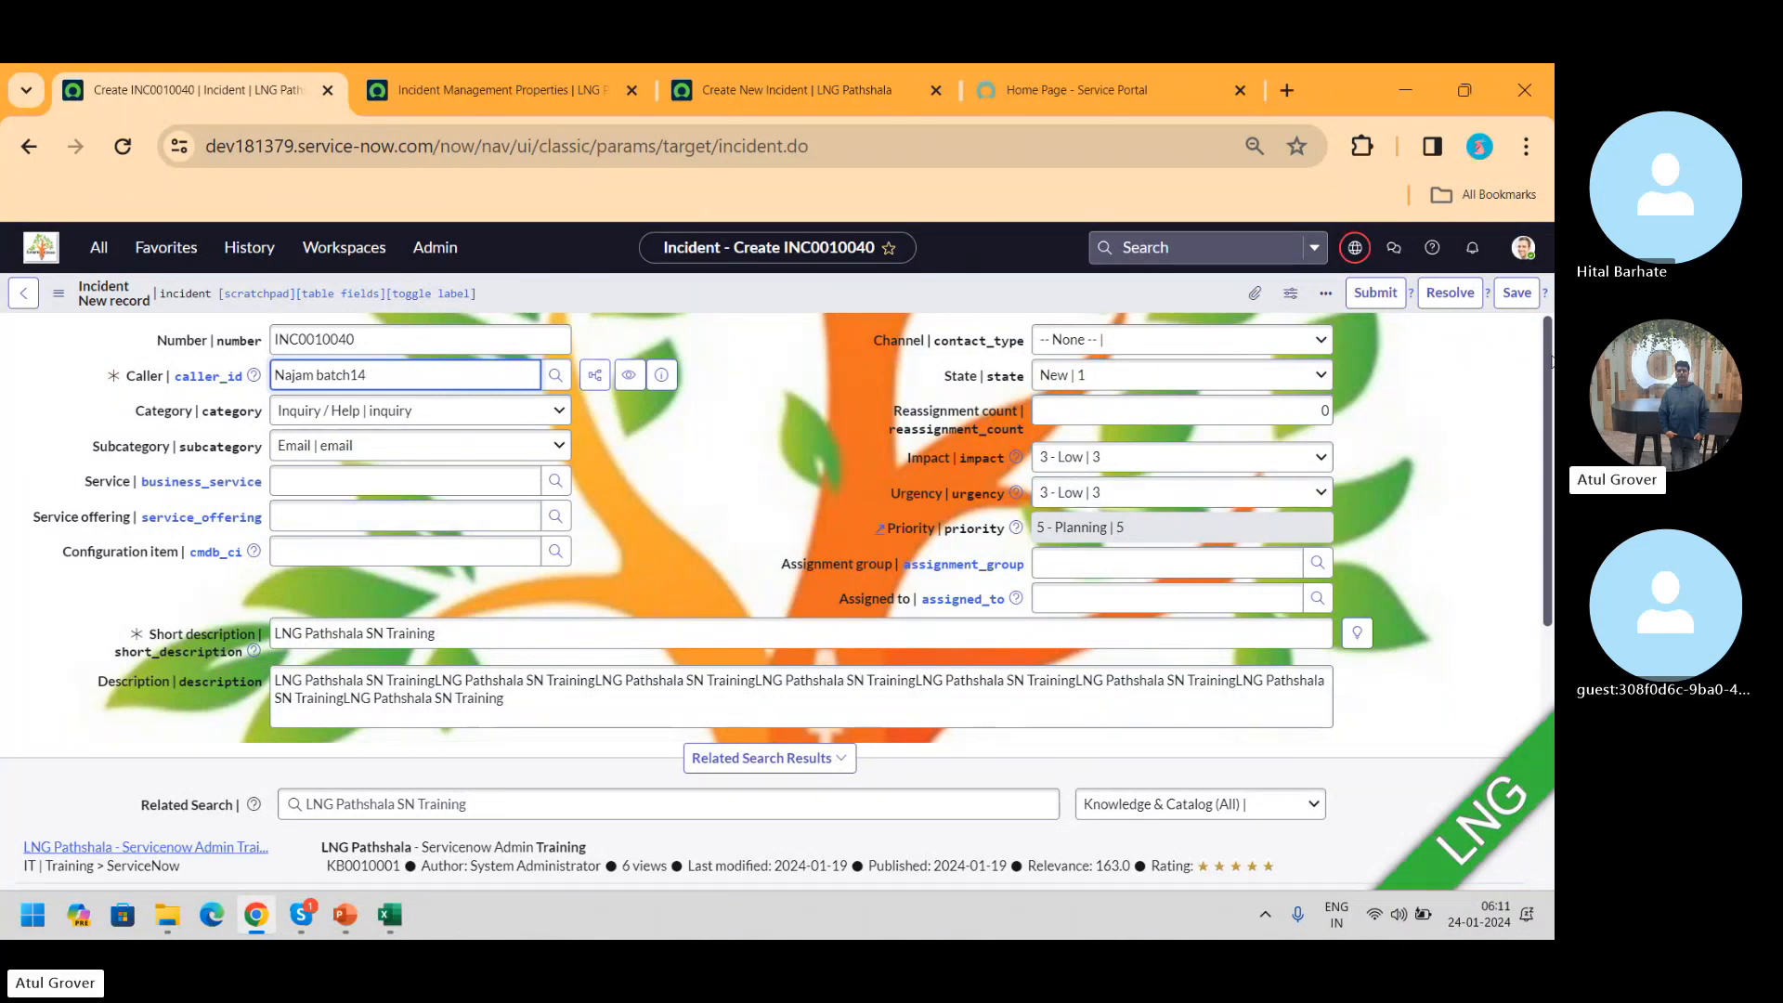
# - Check the new child incident's Notes section, save the record, and review its activities and related lists
pyautogui.moveTo(1549, 362); pyautogui.dragTo(1546, 685)
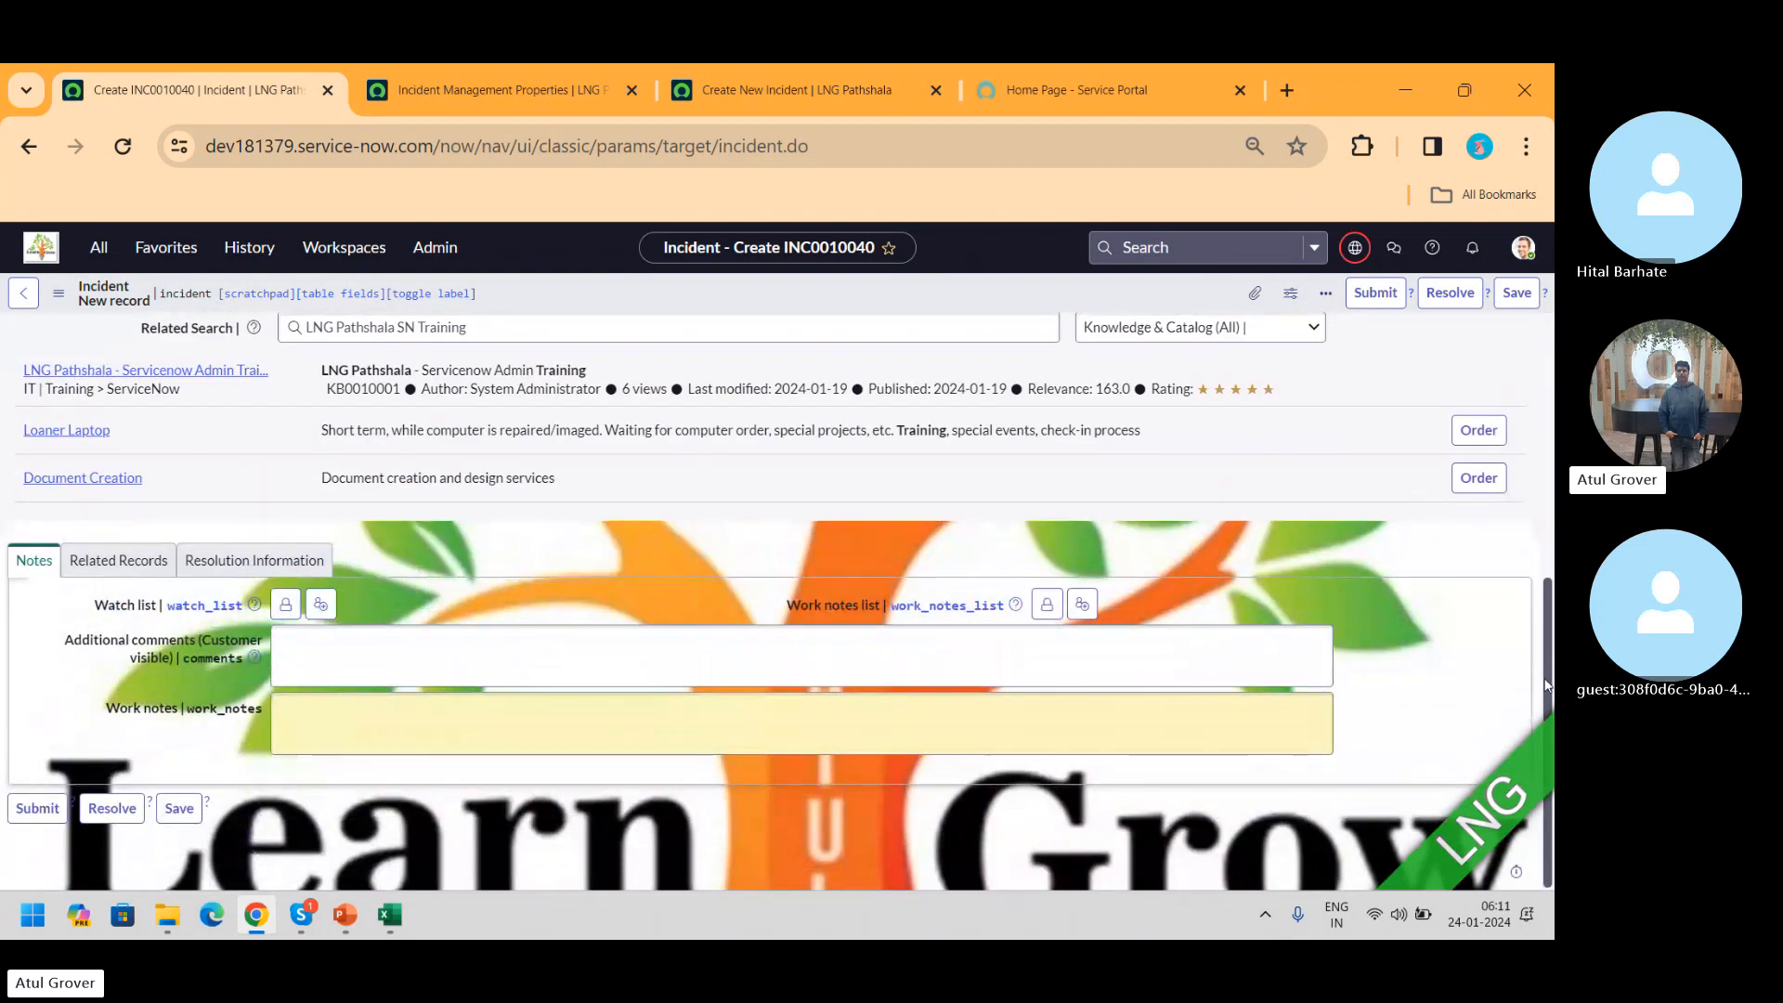
pyautogui.click(1515, 297)
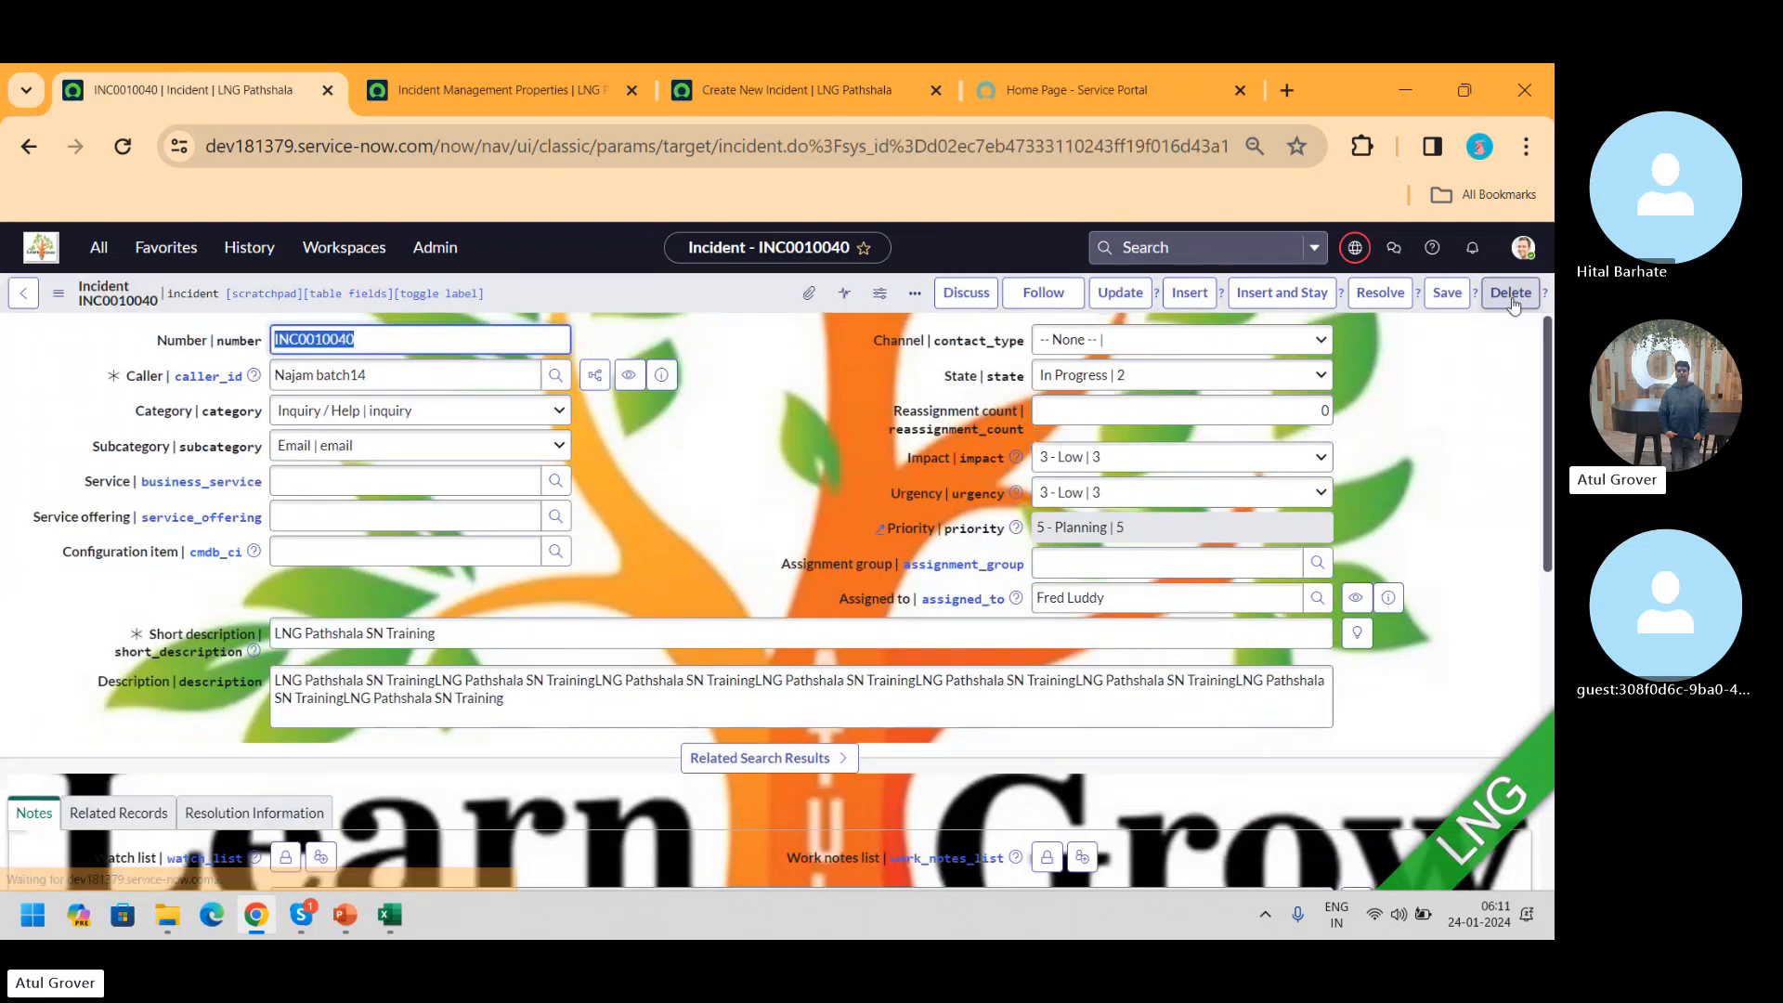
pyautogui.moveTo(1550, 360); pyautogui.dragTo(1554, 618)
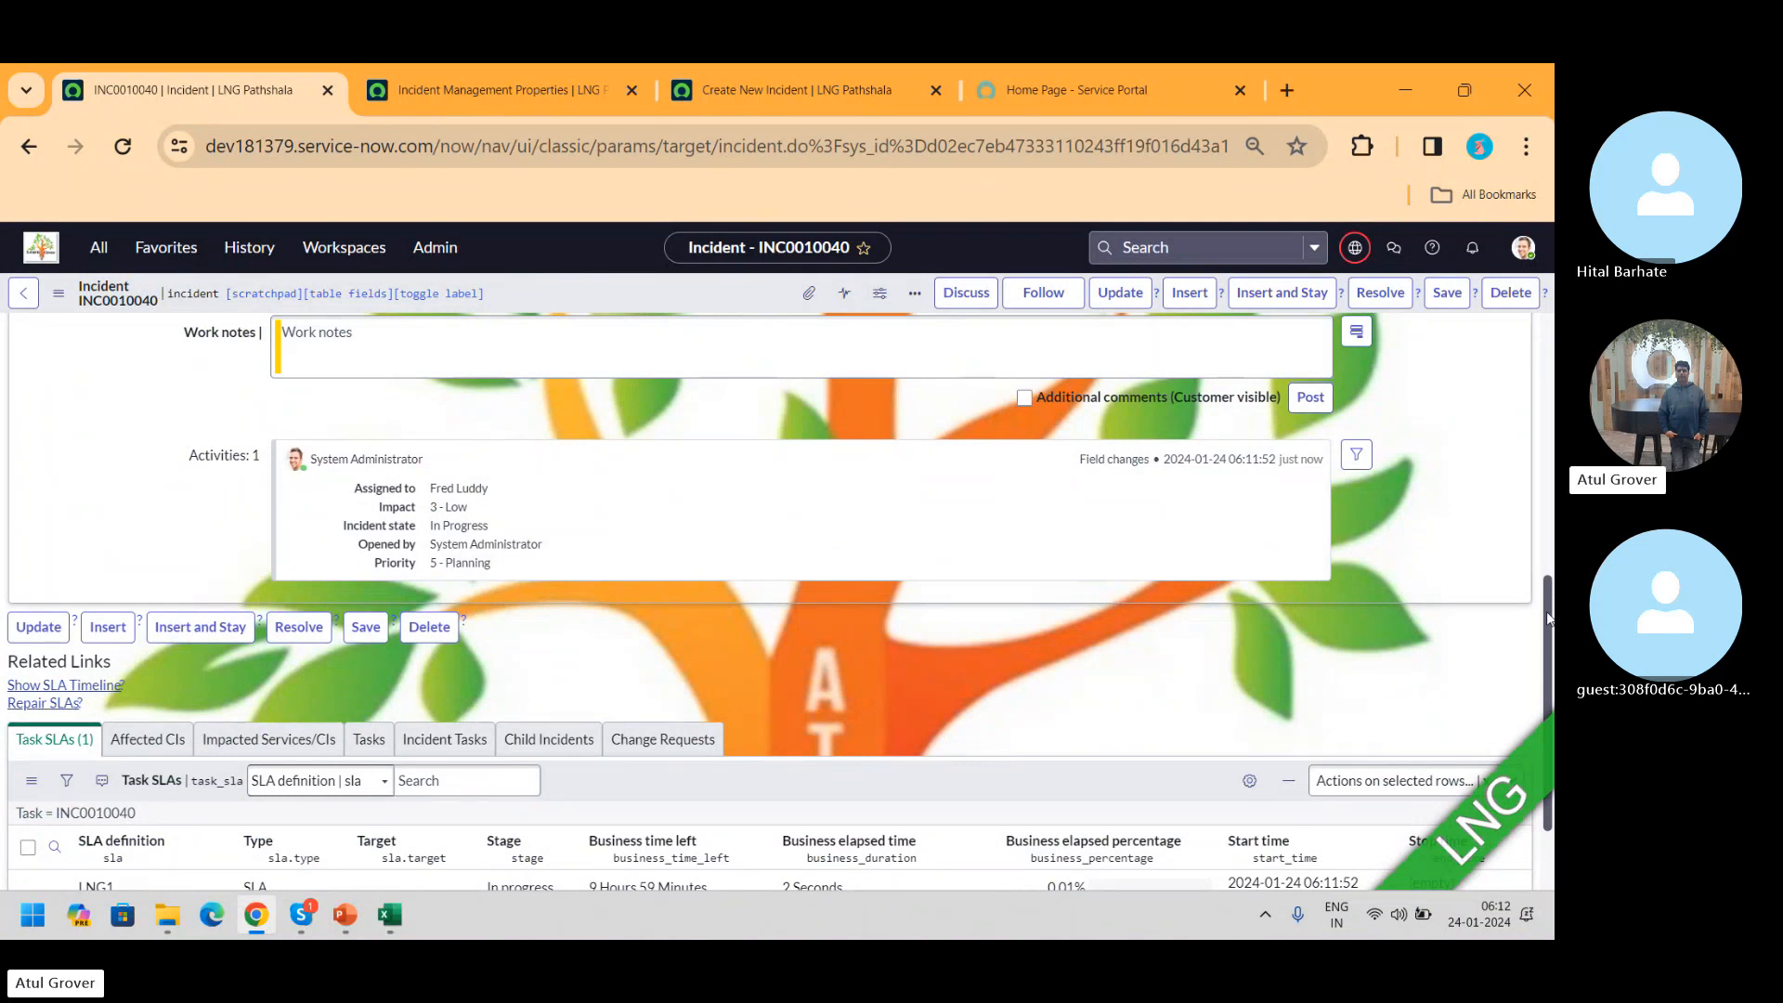
pyautogui.scroll(3, 1547, 611)
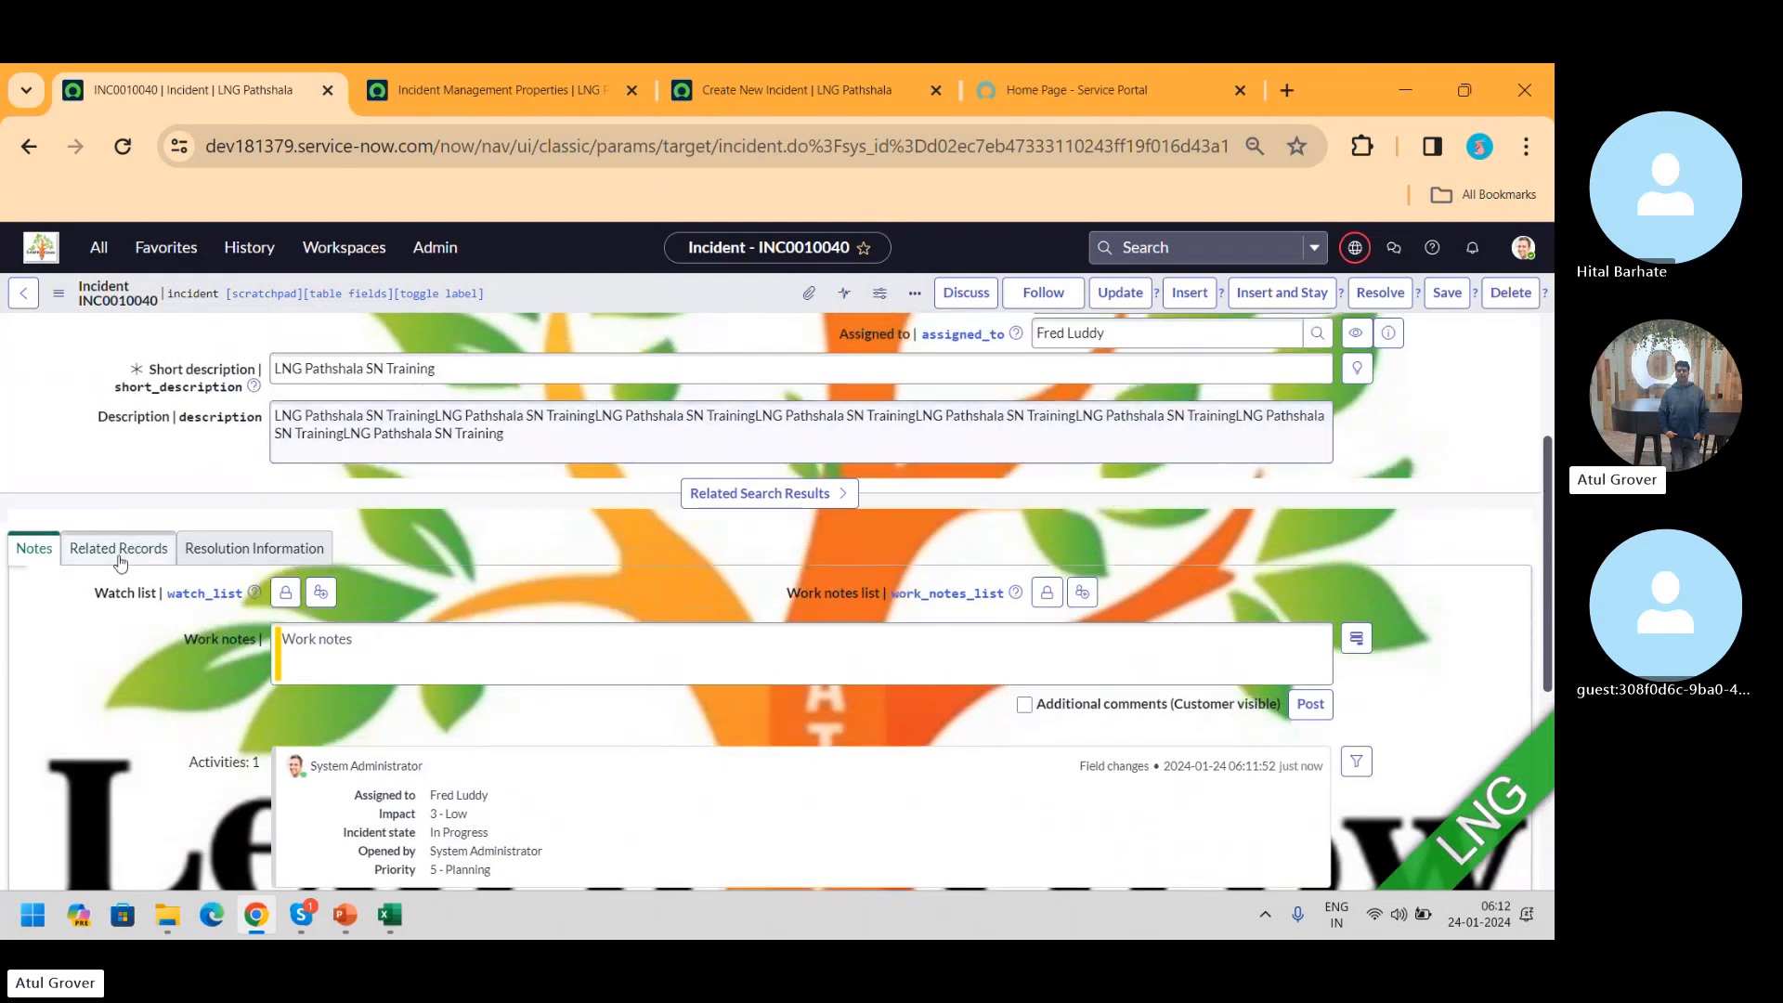
# - Show the child incident's Related Records and open its parent incident INC0010039 in a separate browser tab
pyautogui.click(119, 555)
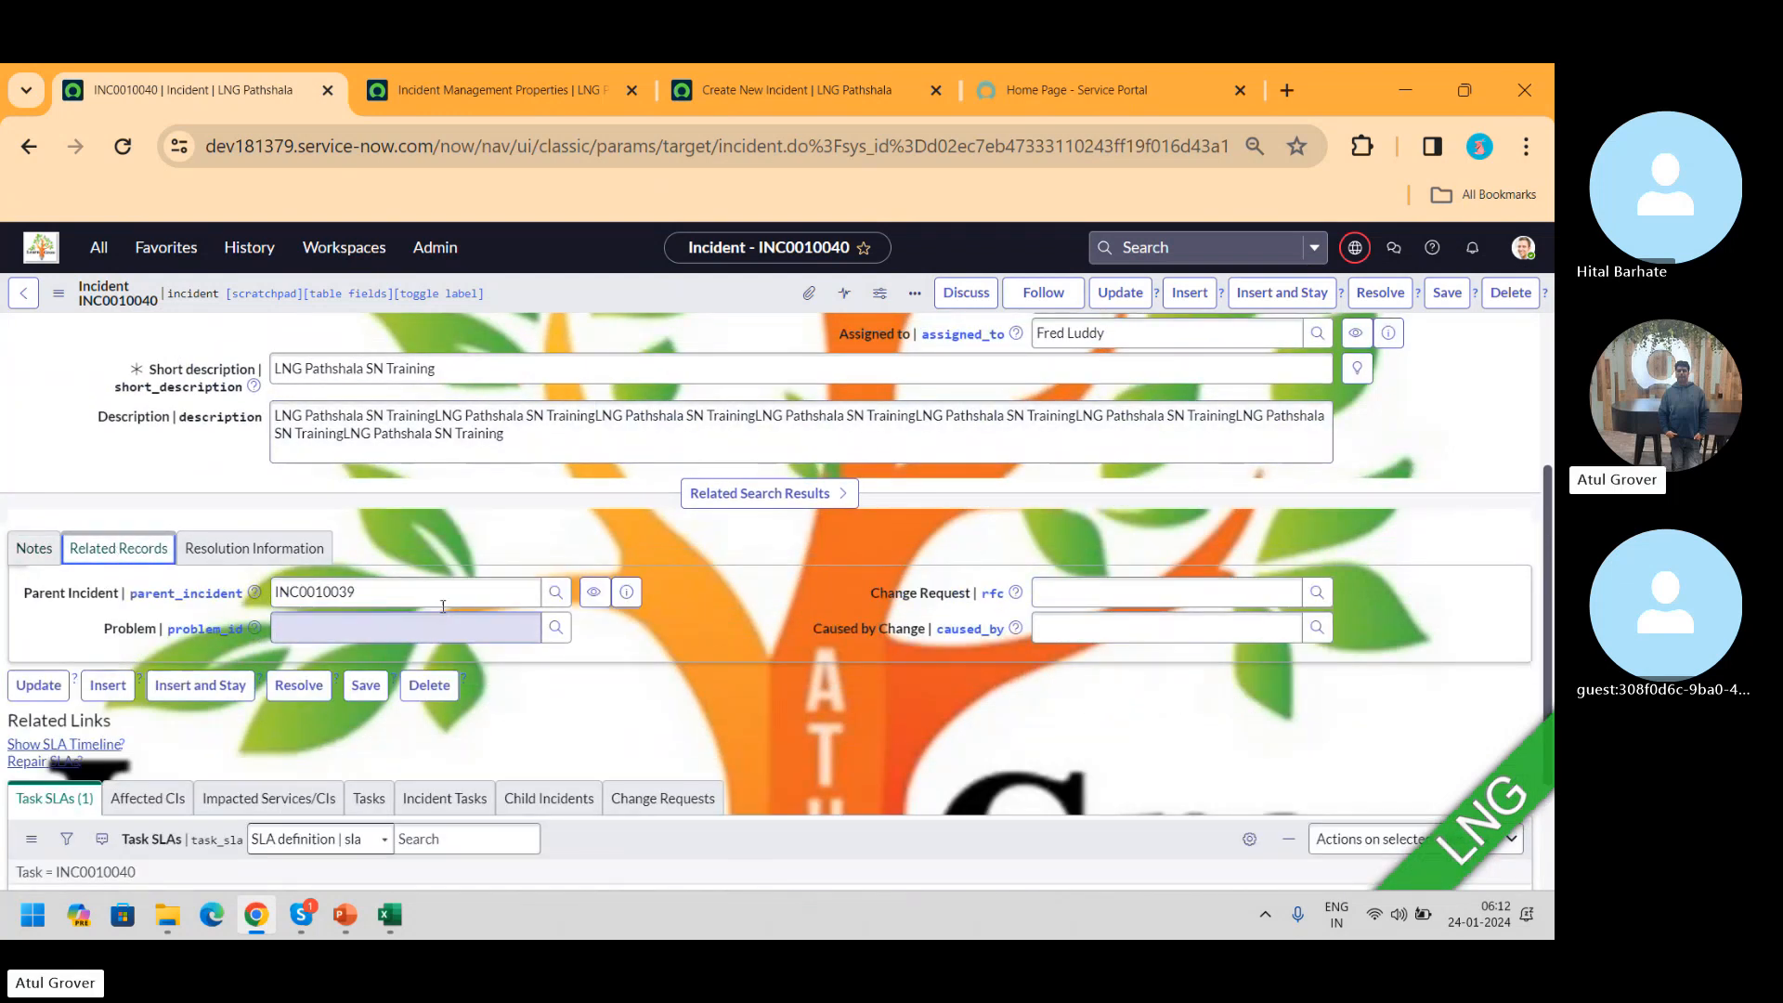
pyautogui.click(421, 591)
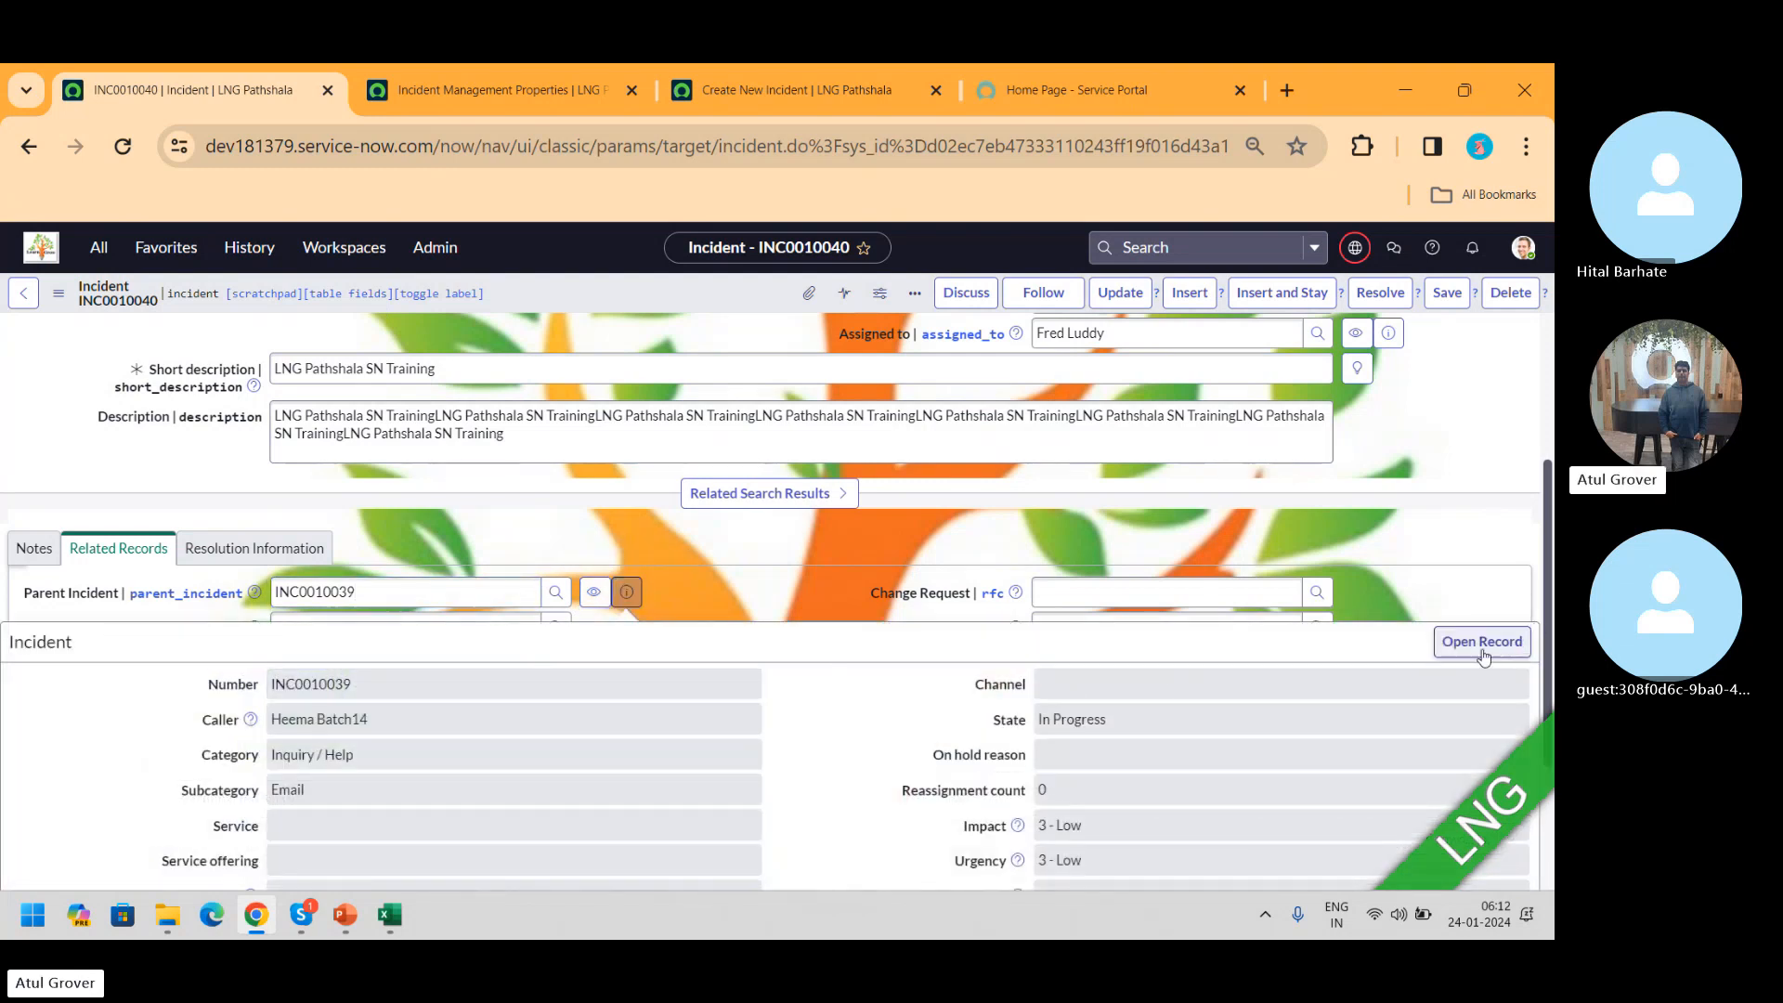
pyautogui.click(1482, 642)
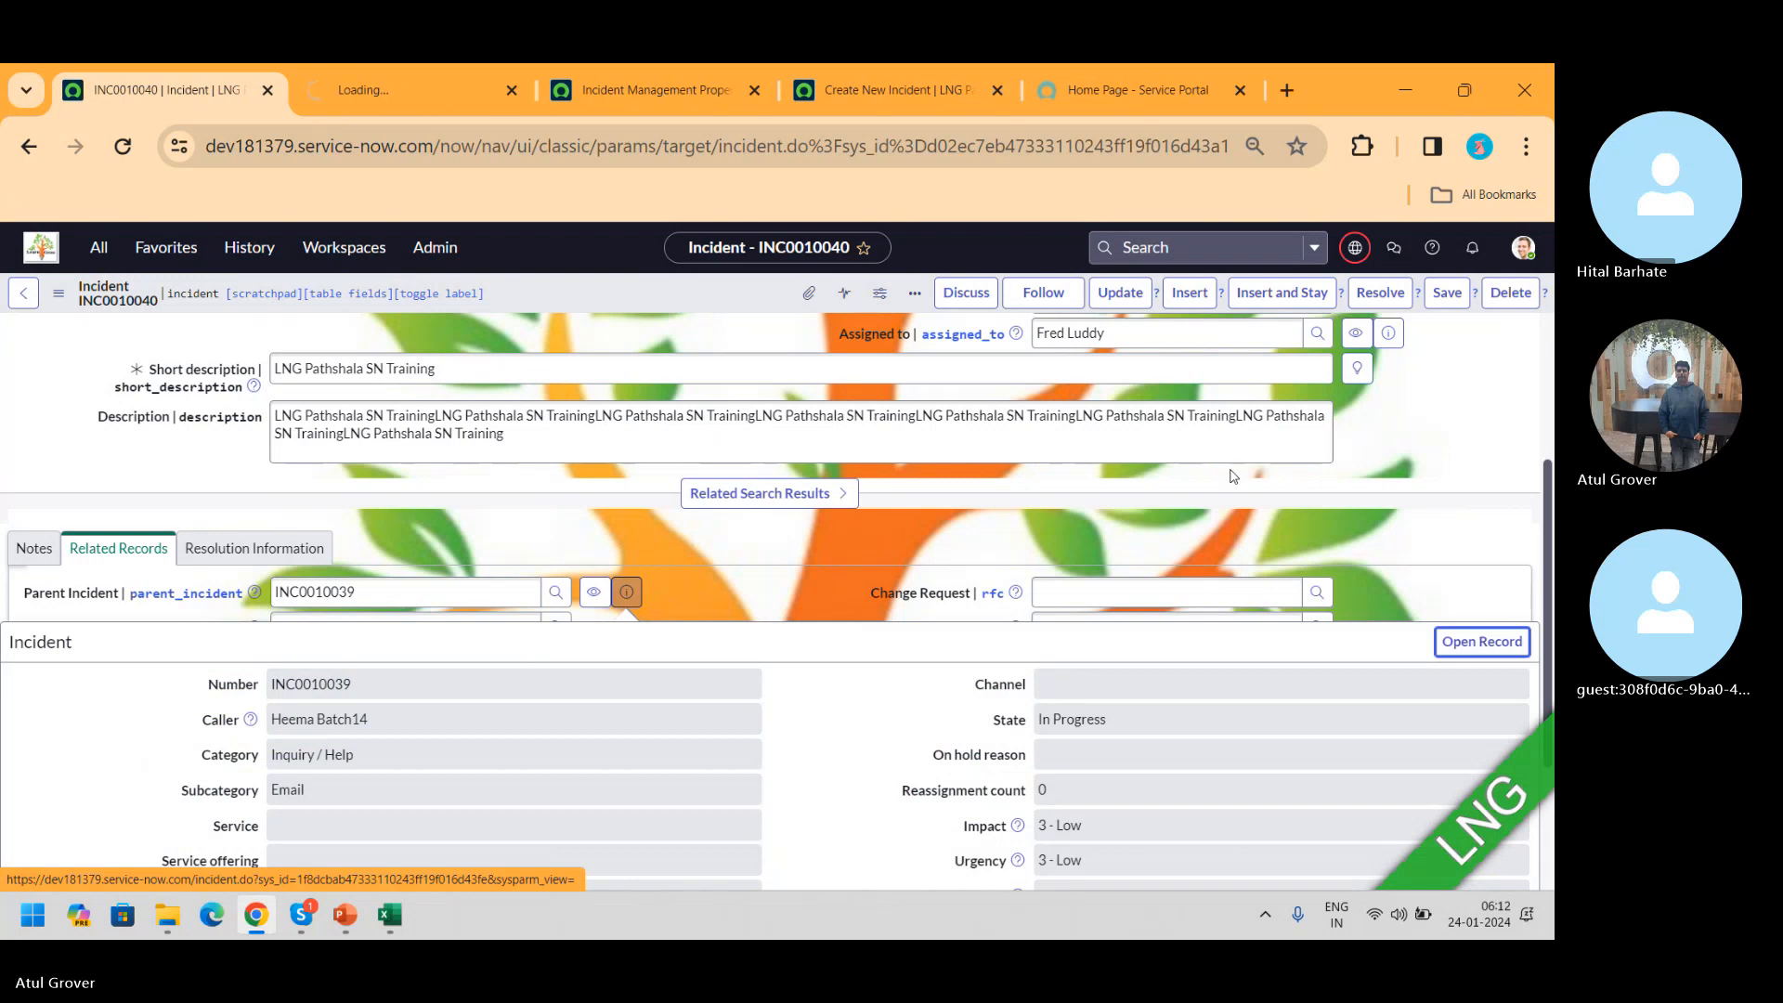
pyautogui.click(395, 90)
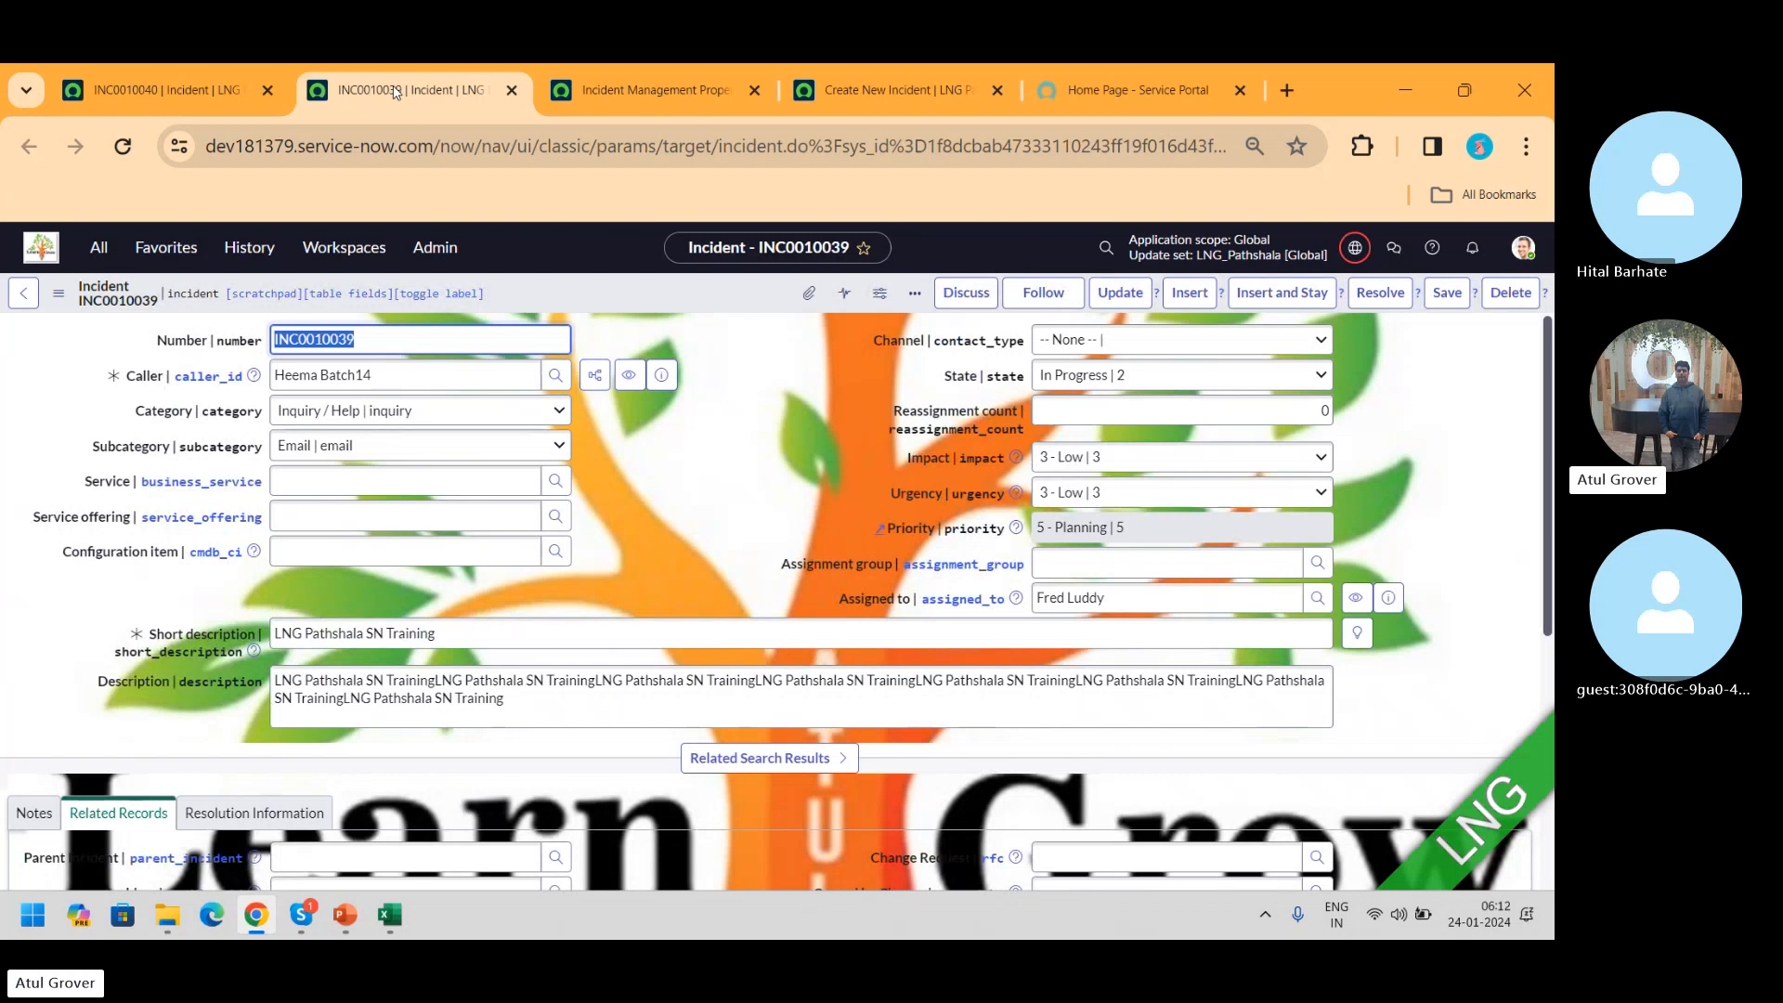
# - Review the list of attributes copied from the originating incident in the Incident Management Properties
pyautogui.click(632, 89)
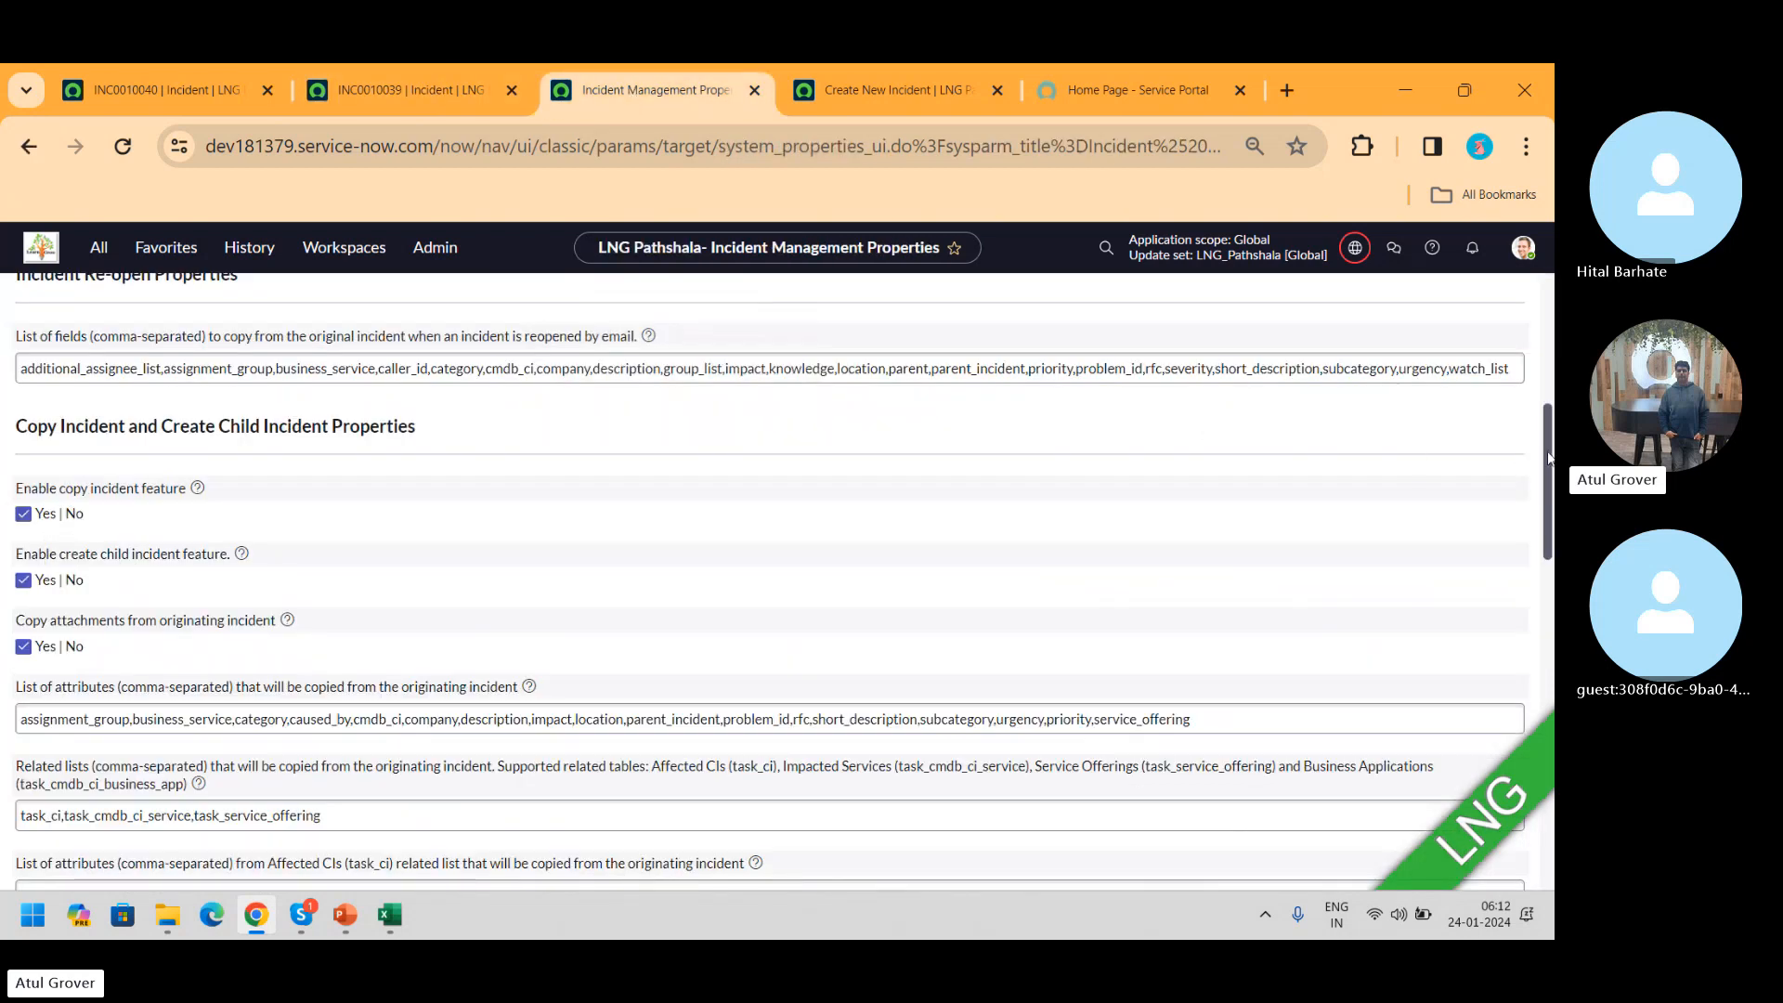
pyautogui.moveTo(1548, 458); pyautogui.dragTo(1549, 526)
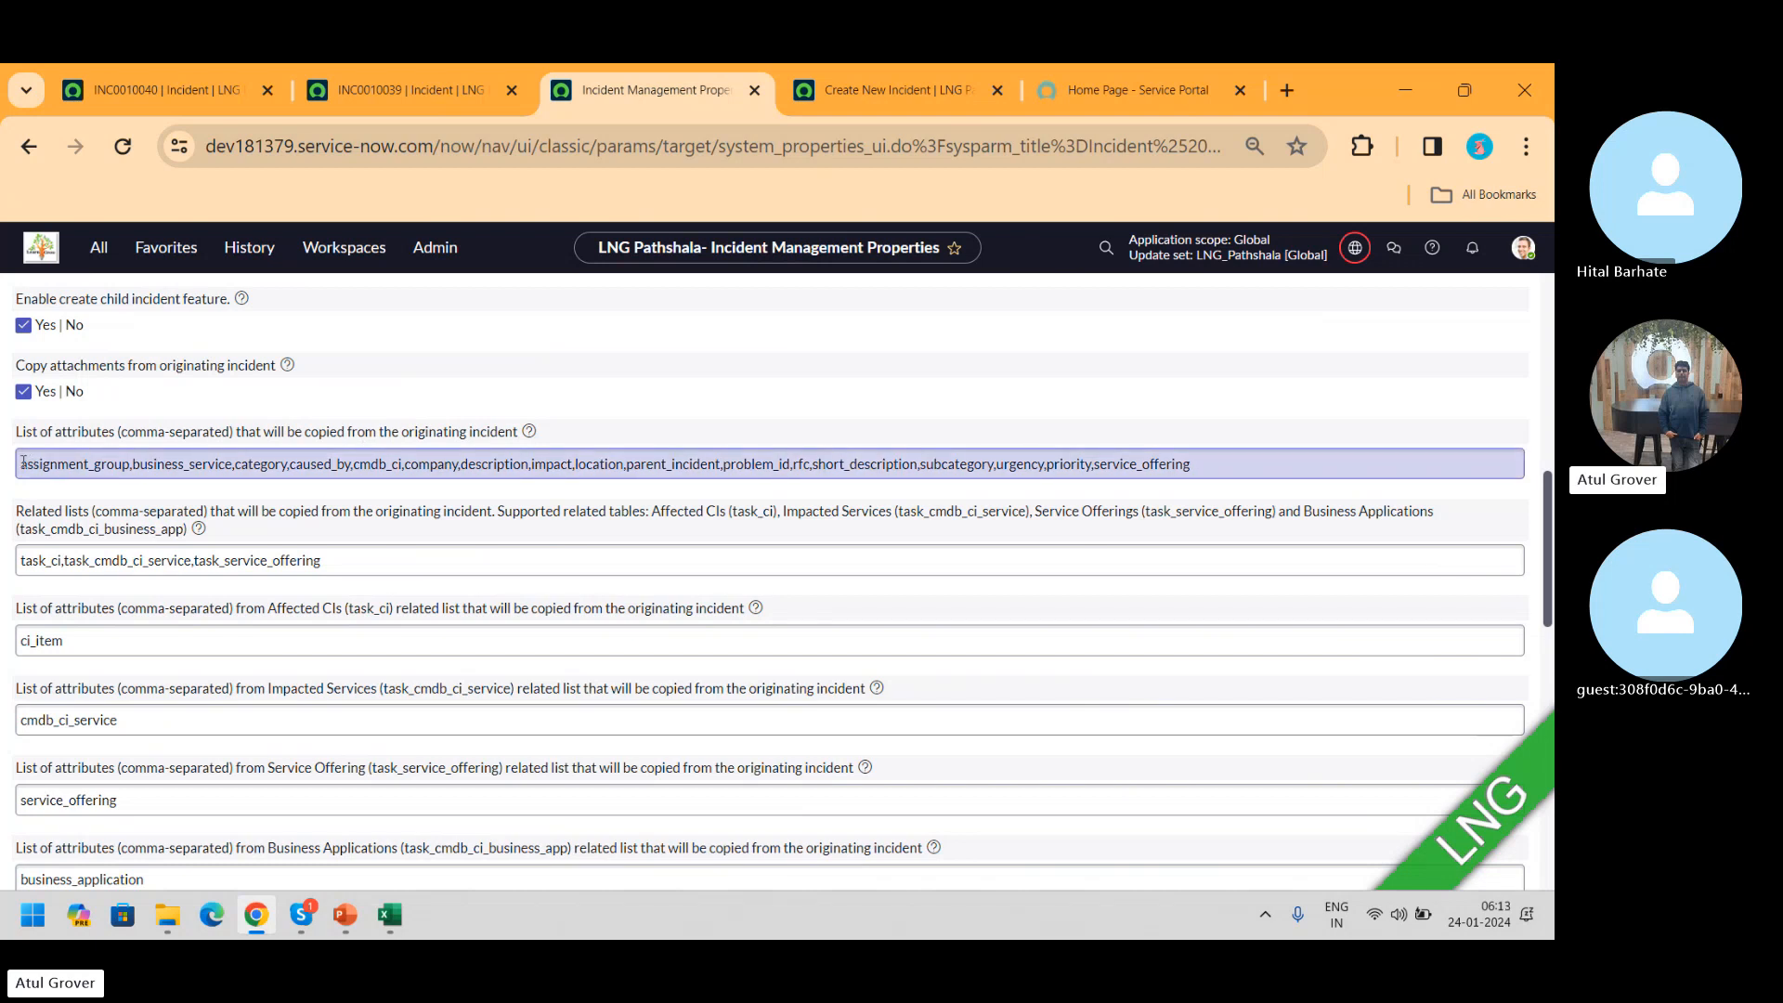
pyautogui.moveTo(24, 462); pyautogui.dragTo(1228, 499)
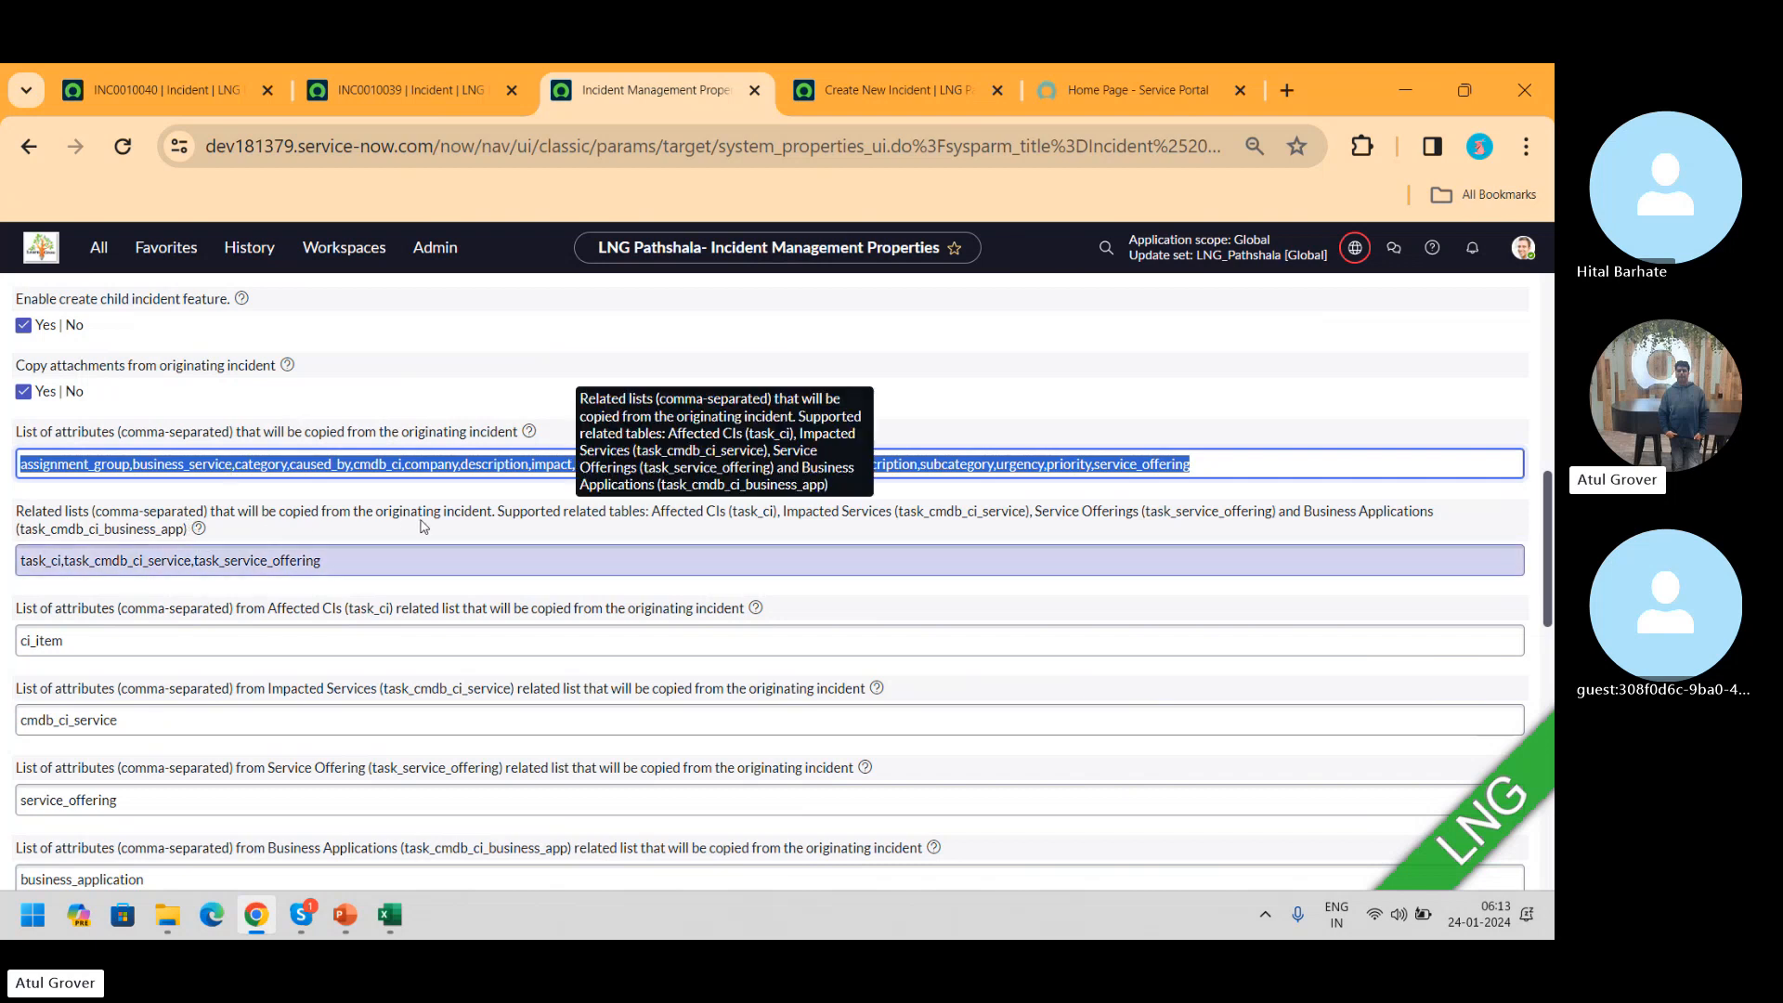
# - Review the Notes section of parent incident INC0010039 and show its Child Incidents related list
pyautogui.click(409, 86)
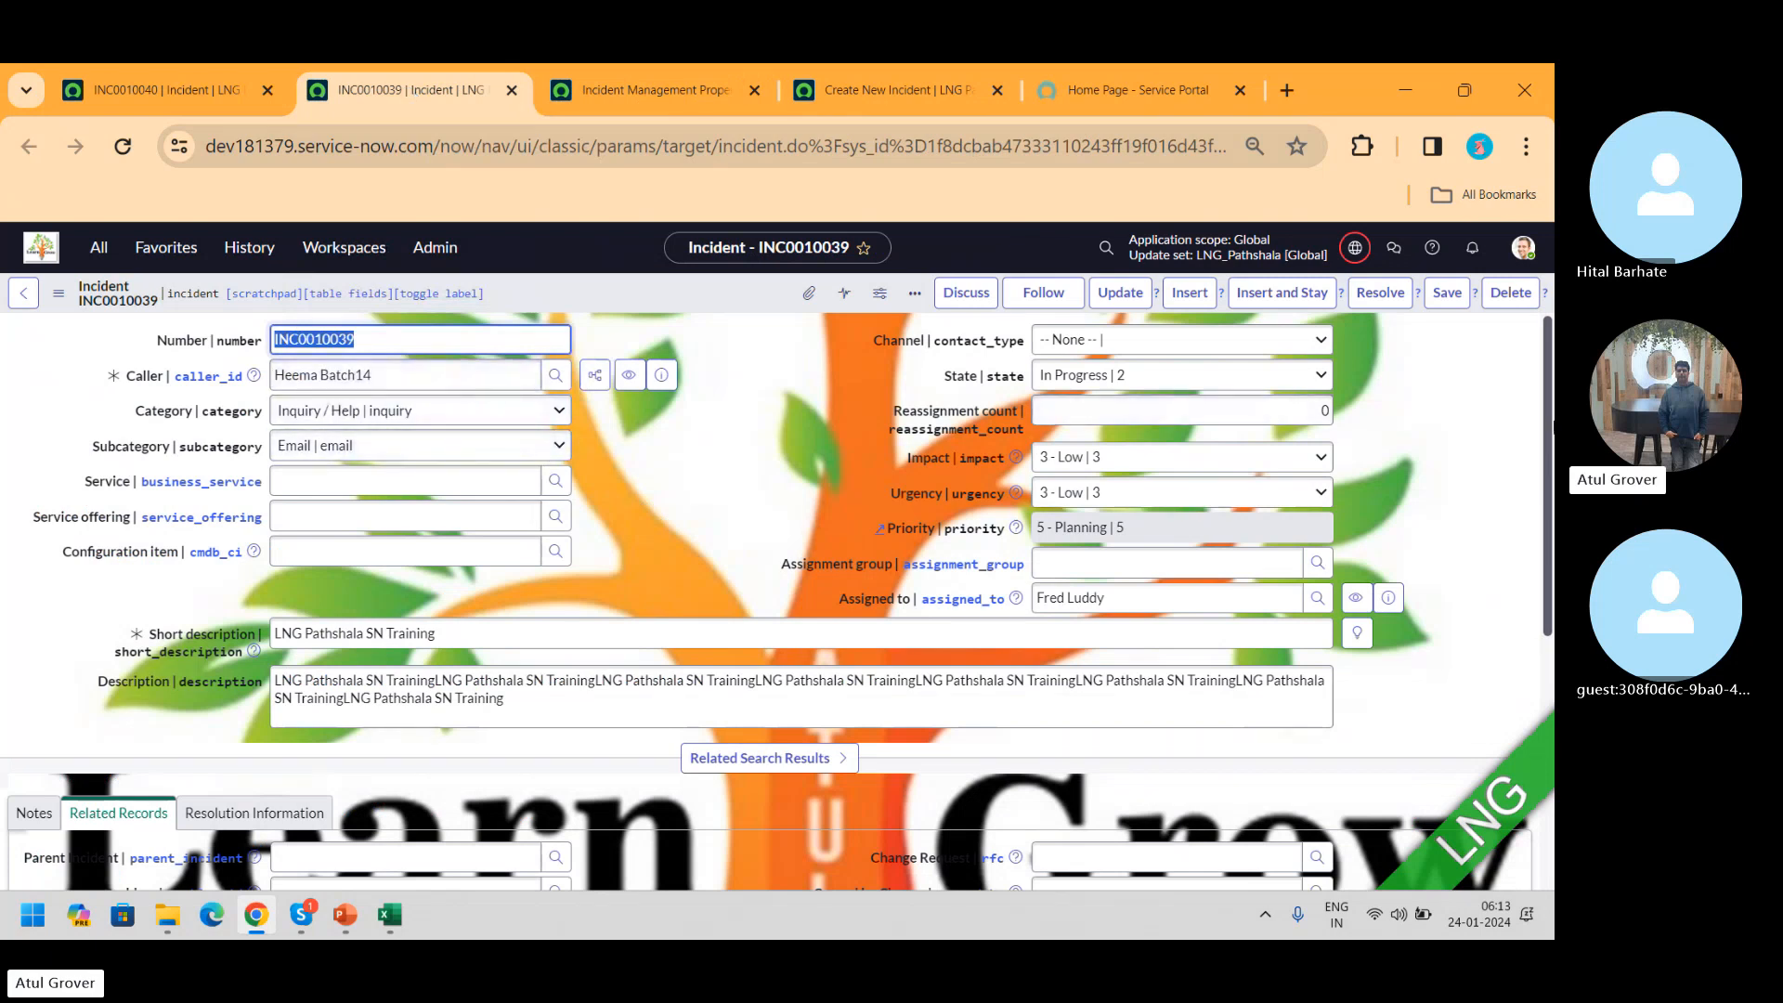
pyautogui.scroll(-5, 1547, 390)
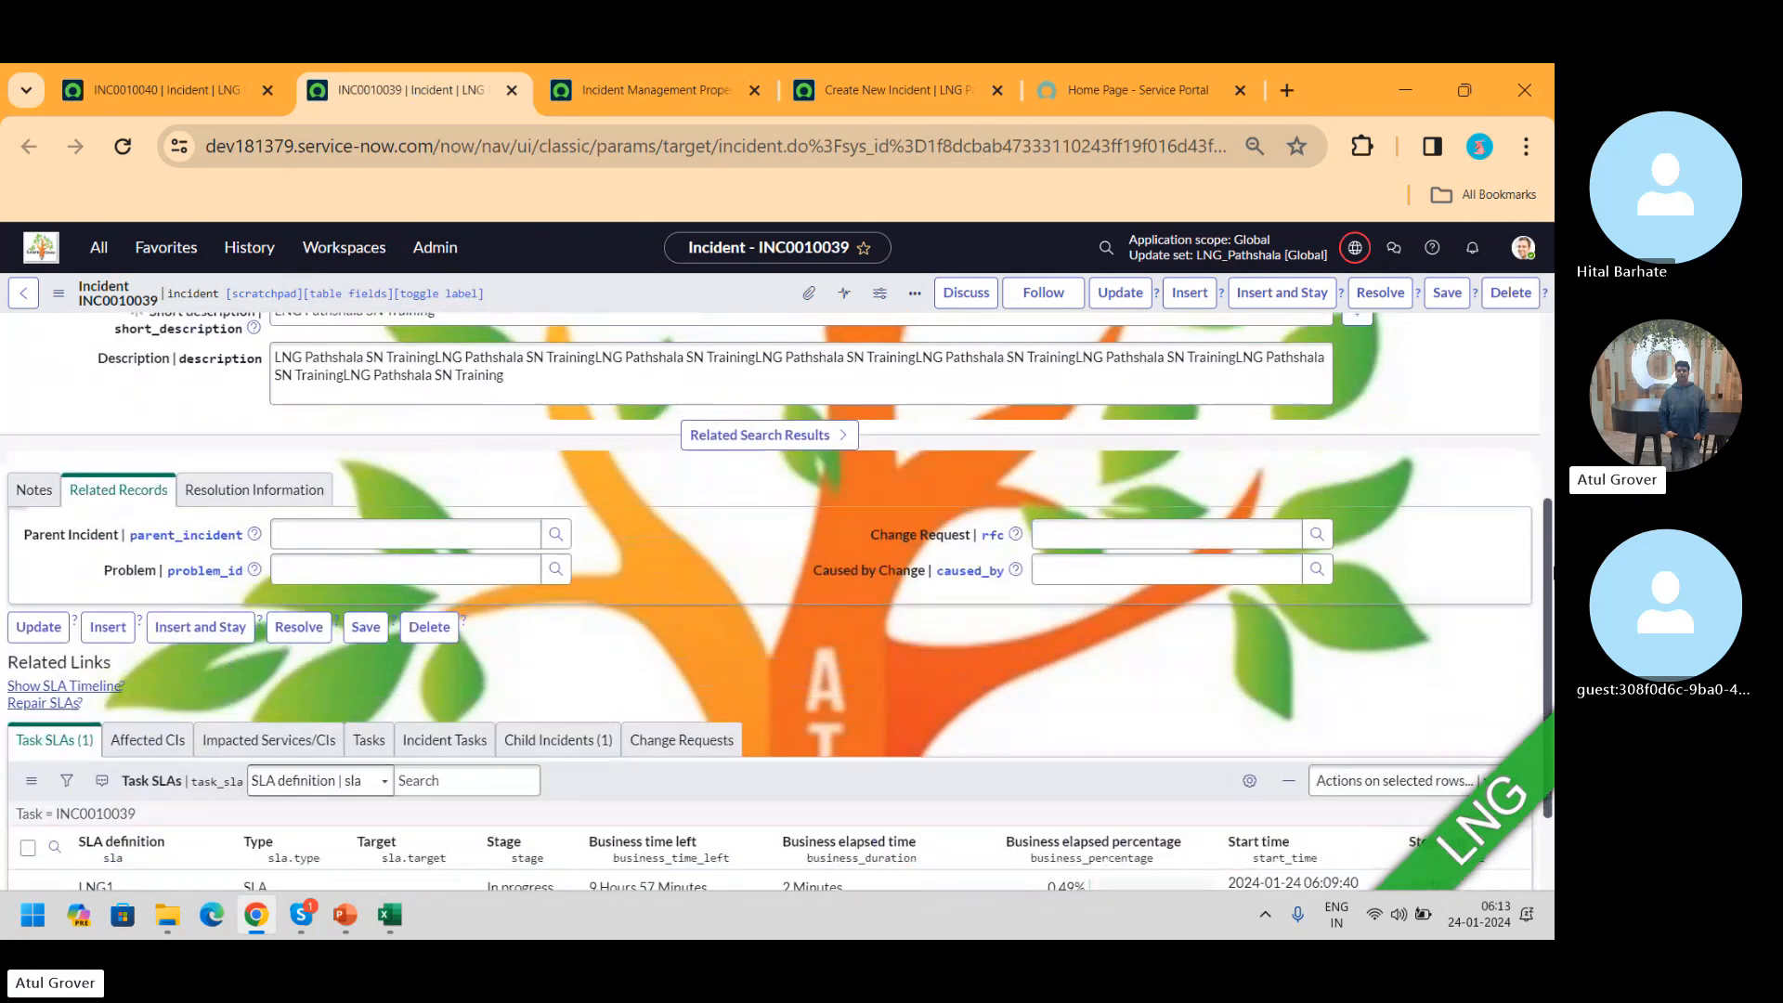
pyautogui.click(35, 400)
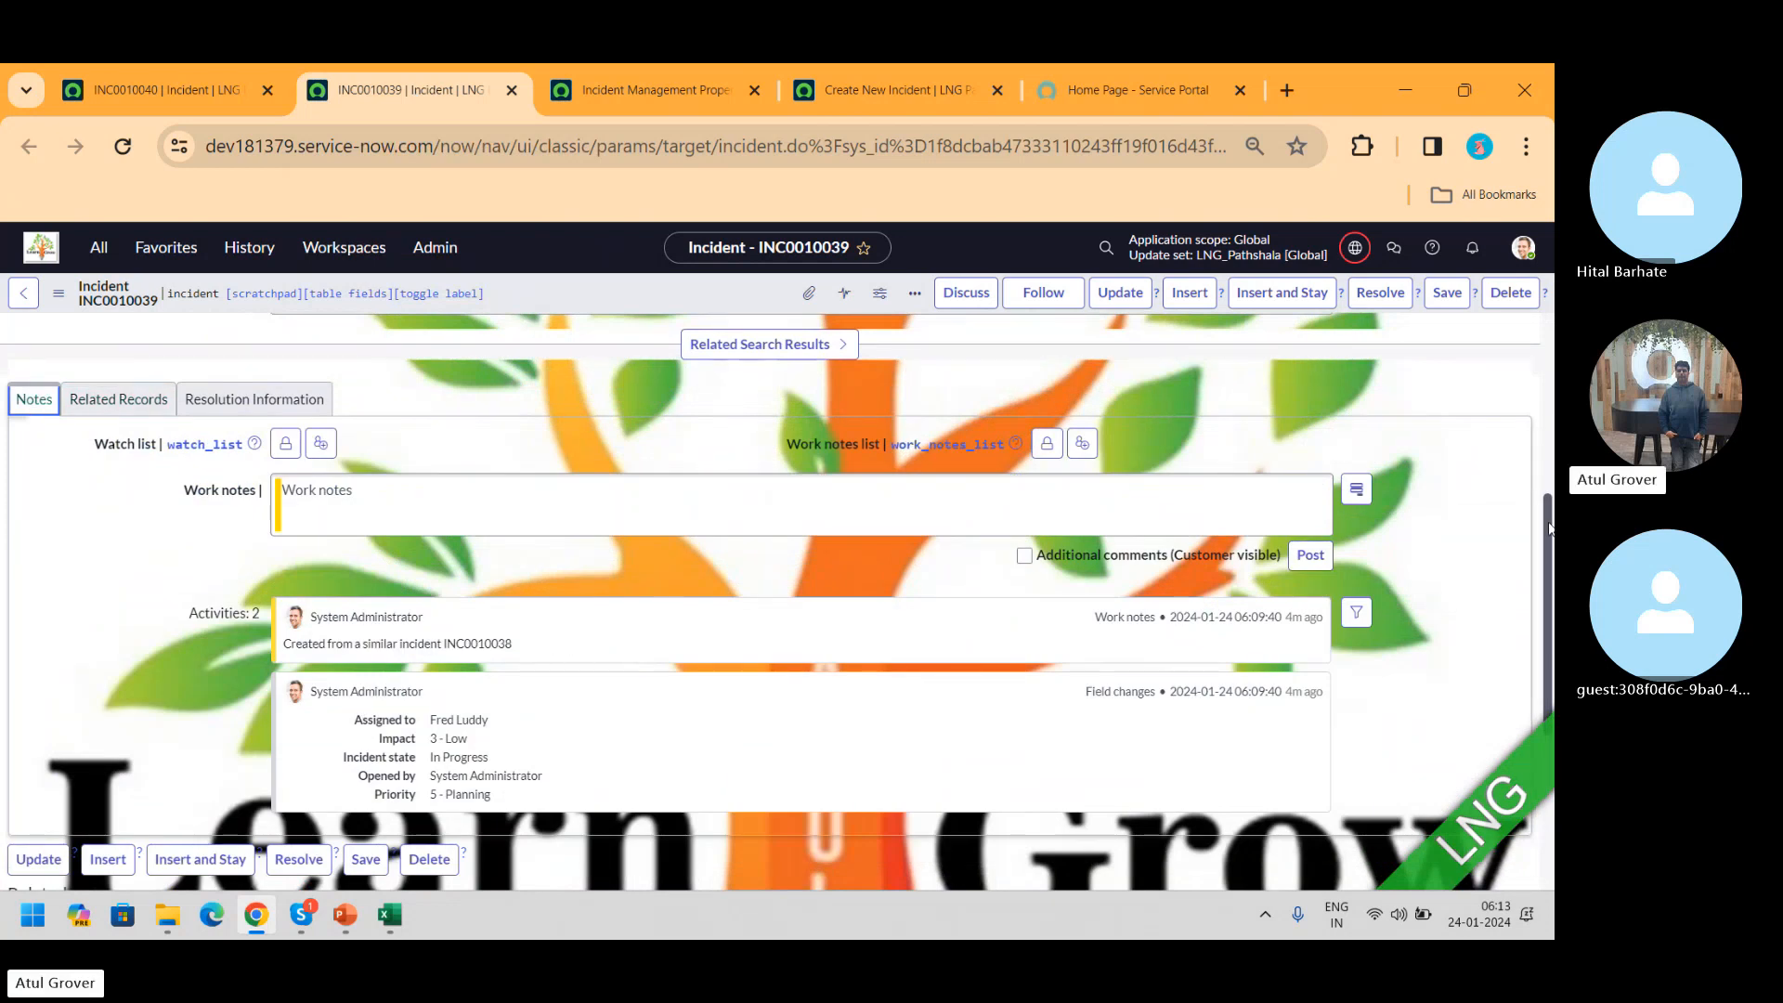
pyautogui.moveTo(1549, 530); pyautogui.dragTo(1551, 689)
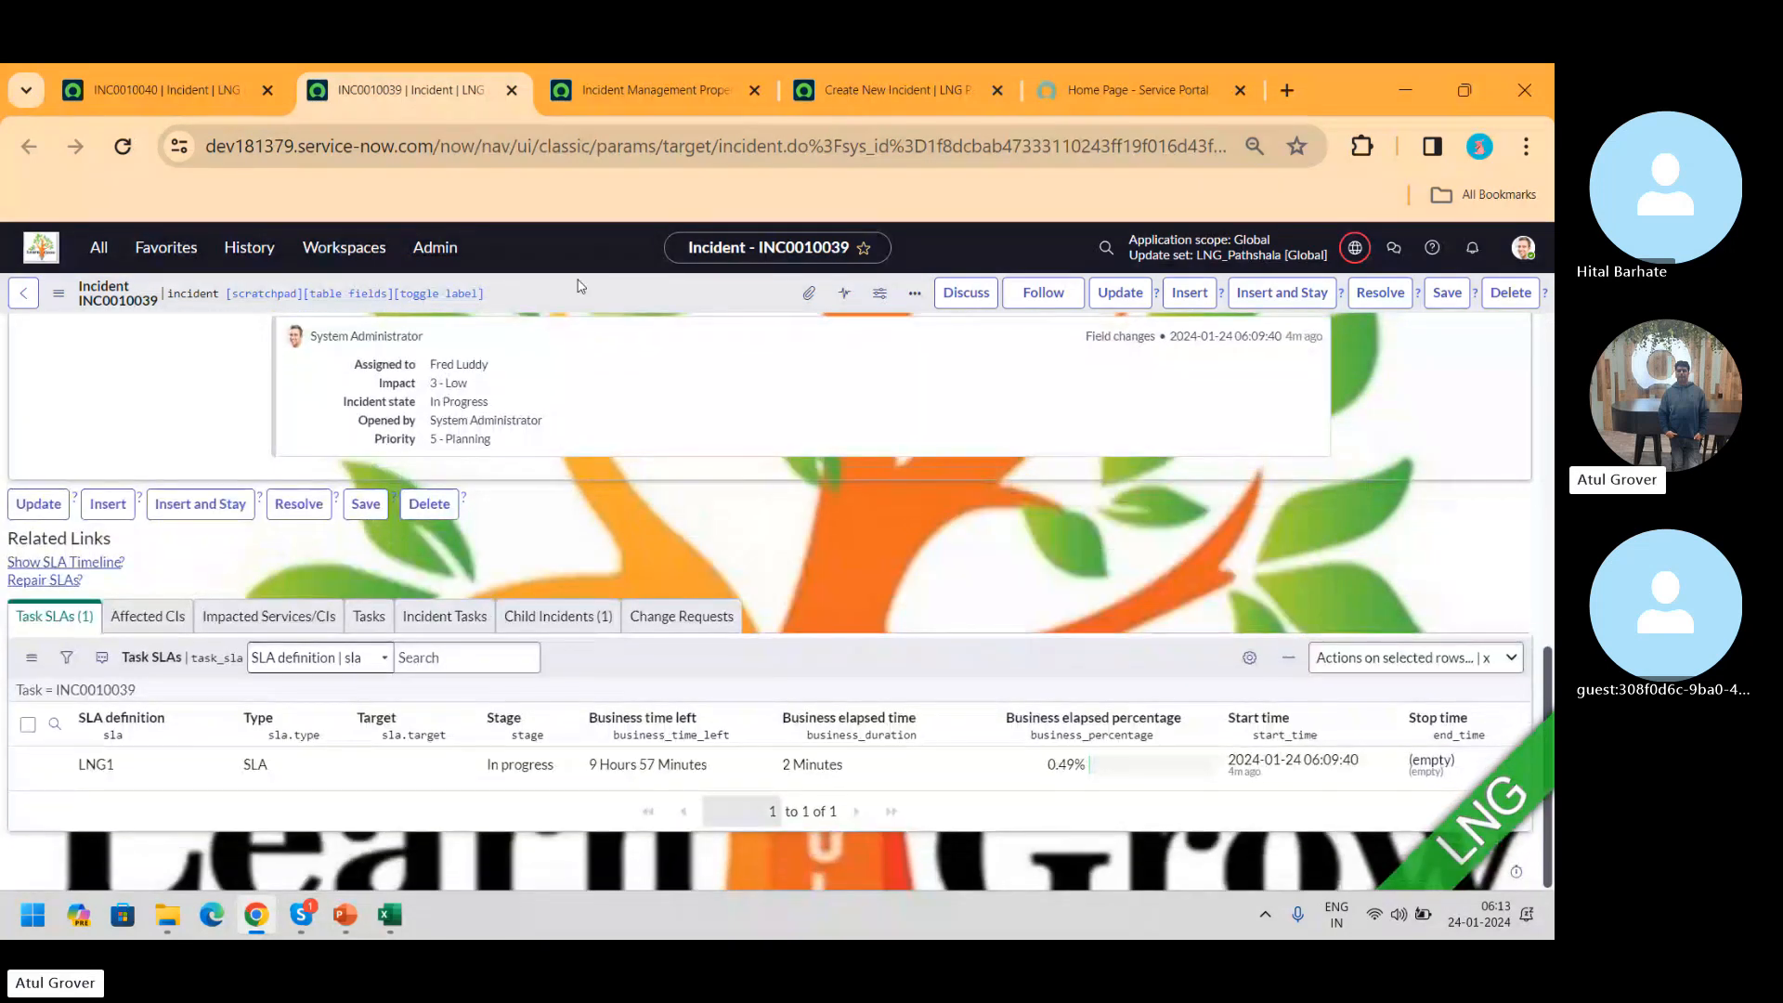
pyautogui.click(549, 608)
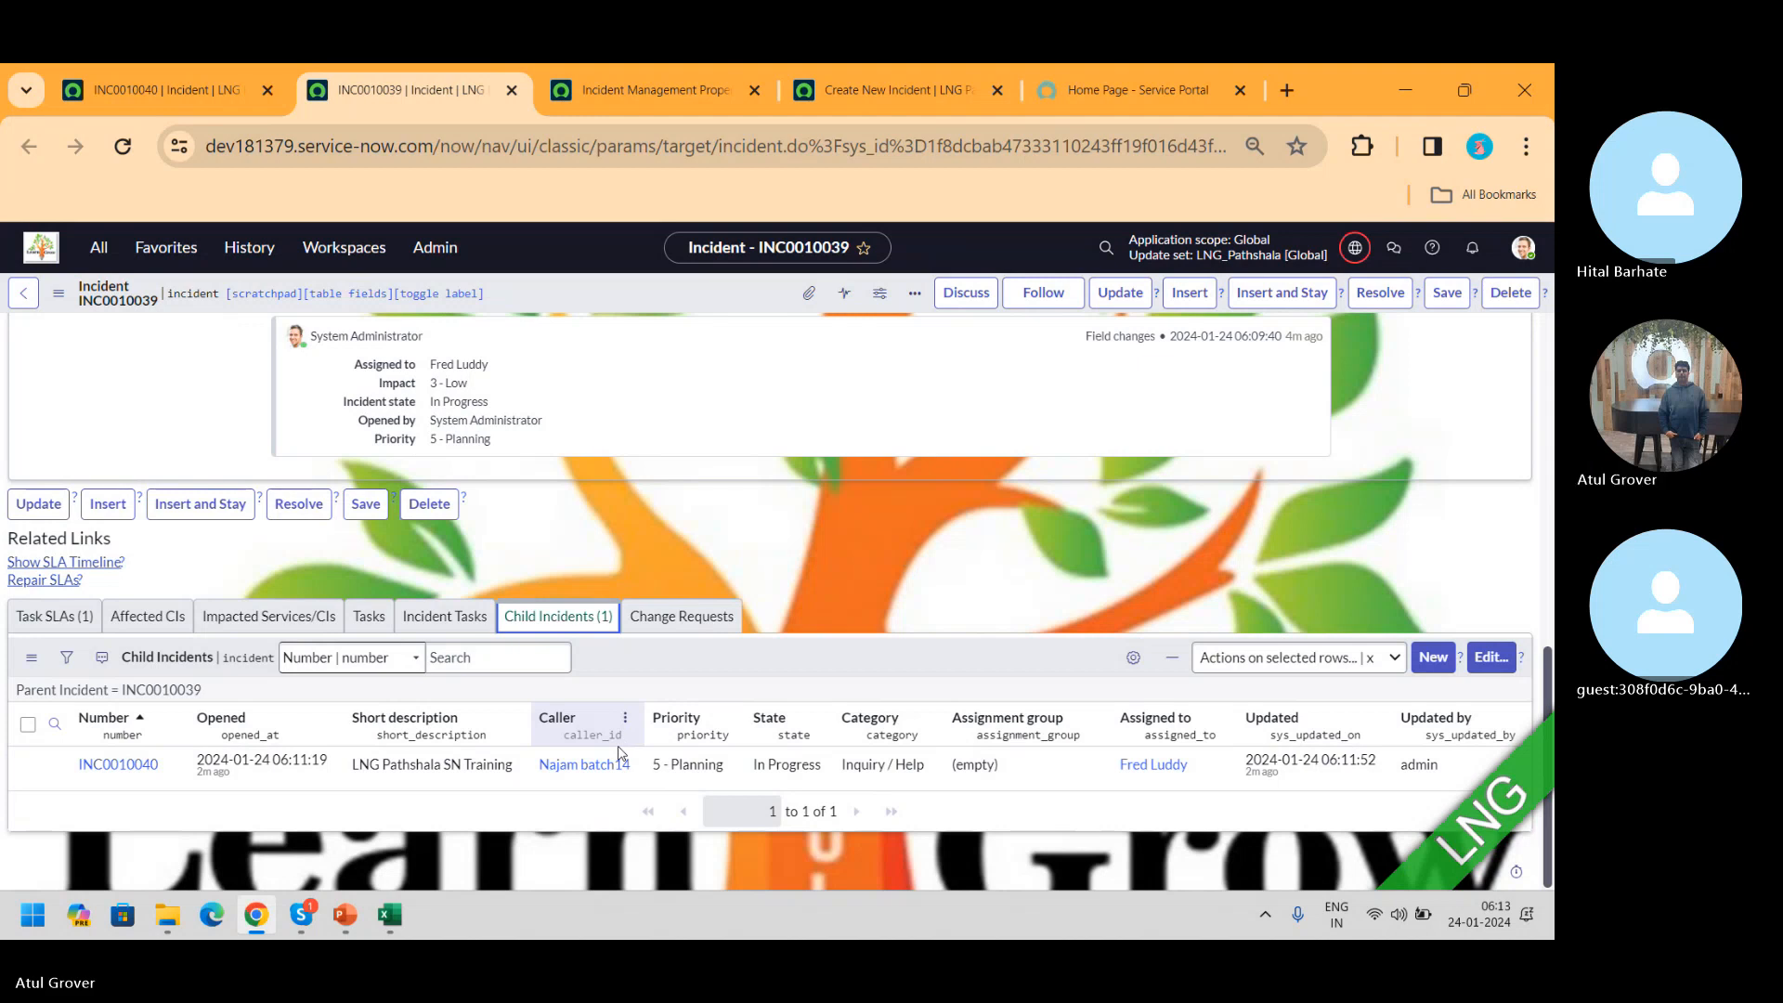
# - Close the parent preview on INC0010040, highlight its Parent Incident value, and return to the parent's child incidents list
pyautogui.click(187, 83)
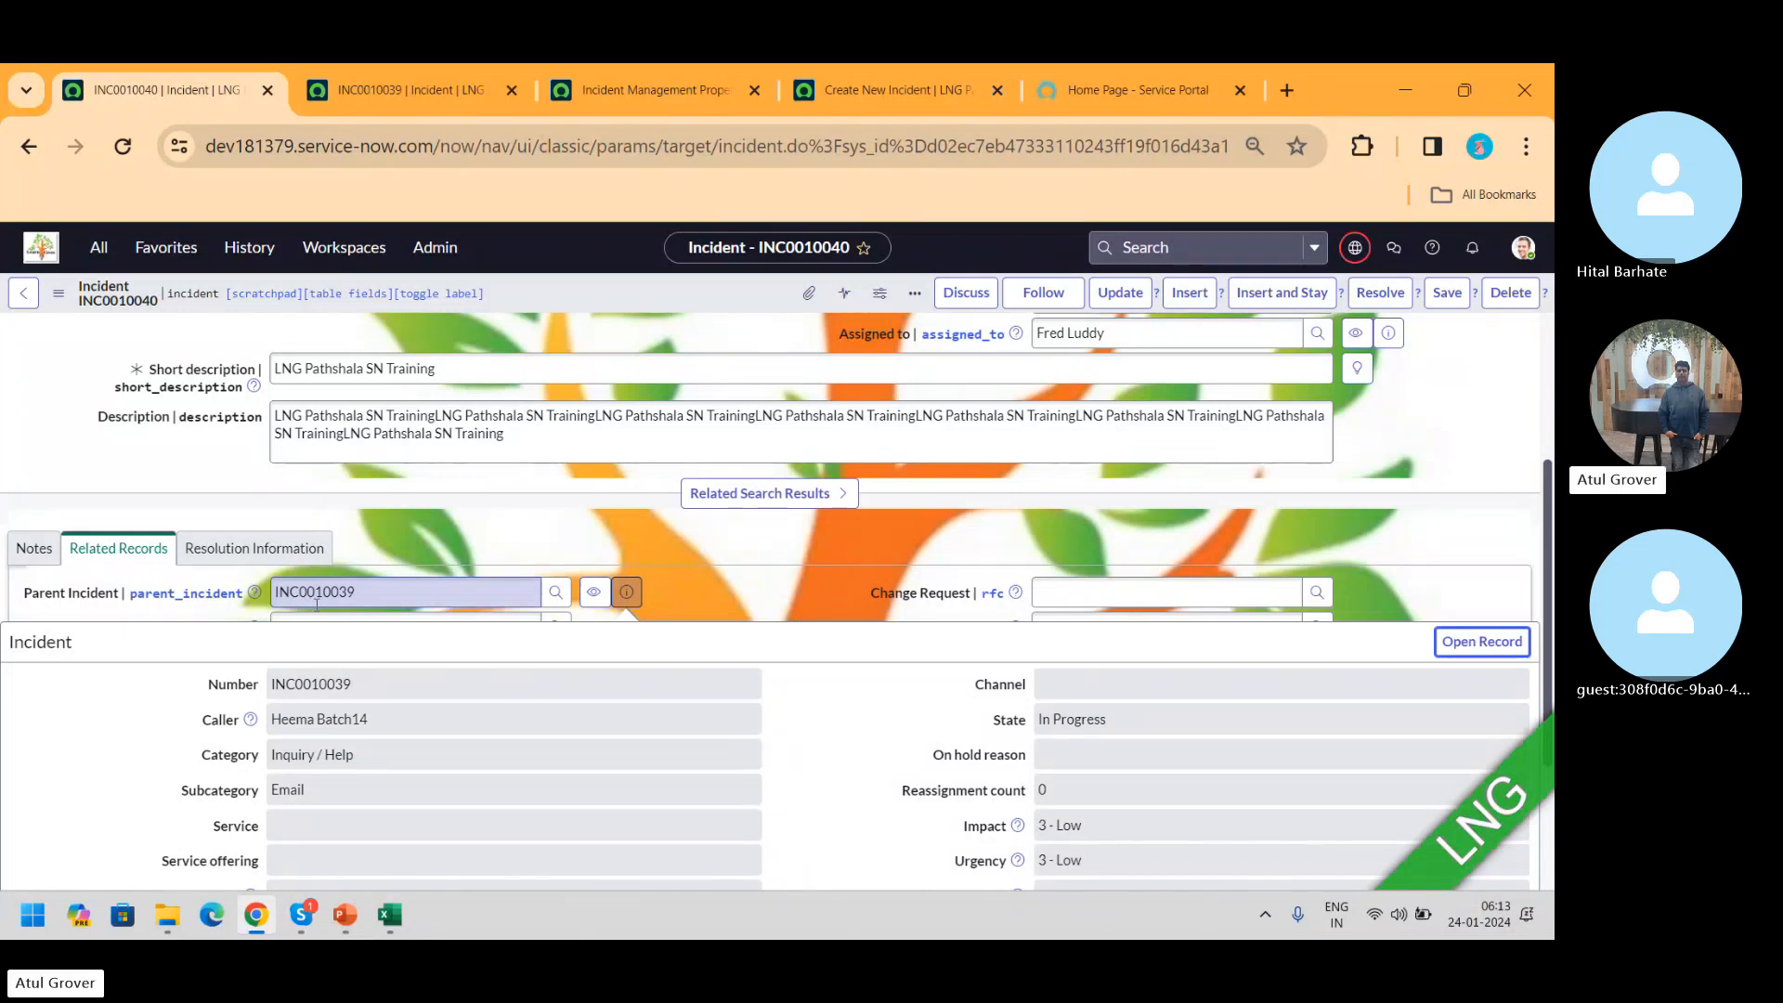
pyautogui.press('Escape')
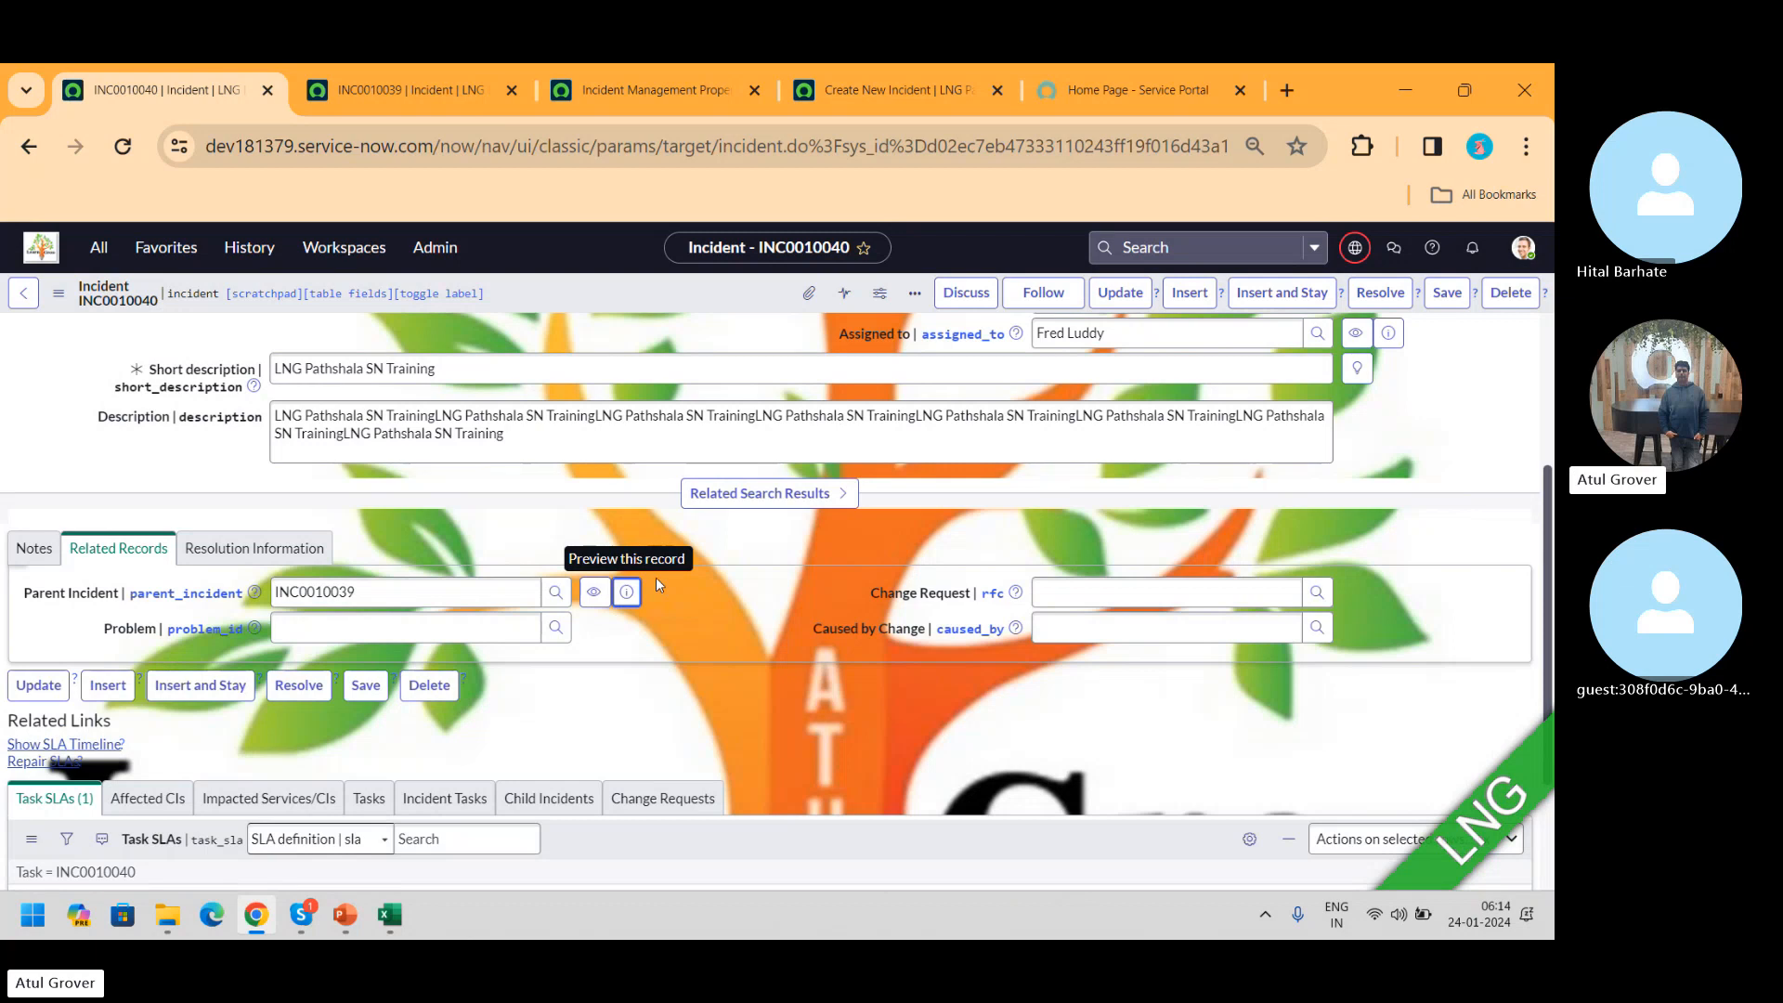
pyautogui.click(433, 597)
pyautogui.doubleClick(433, 597)
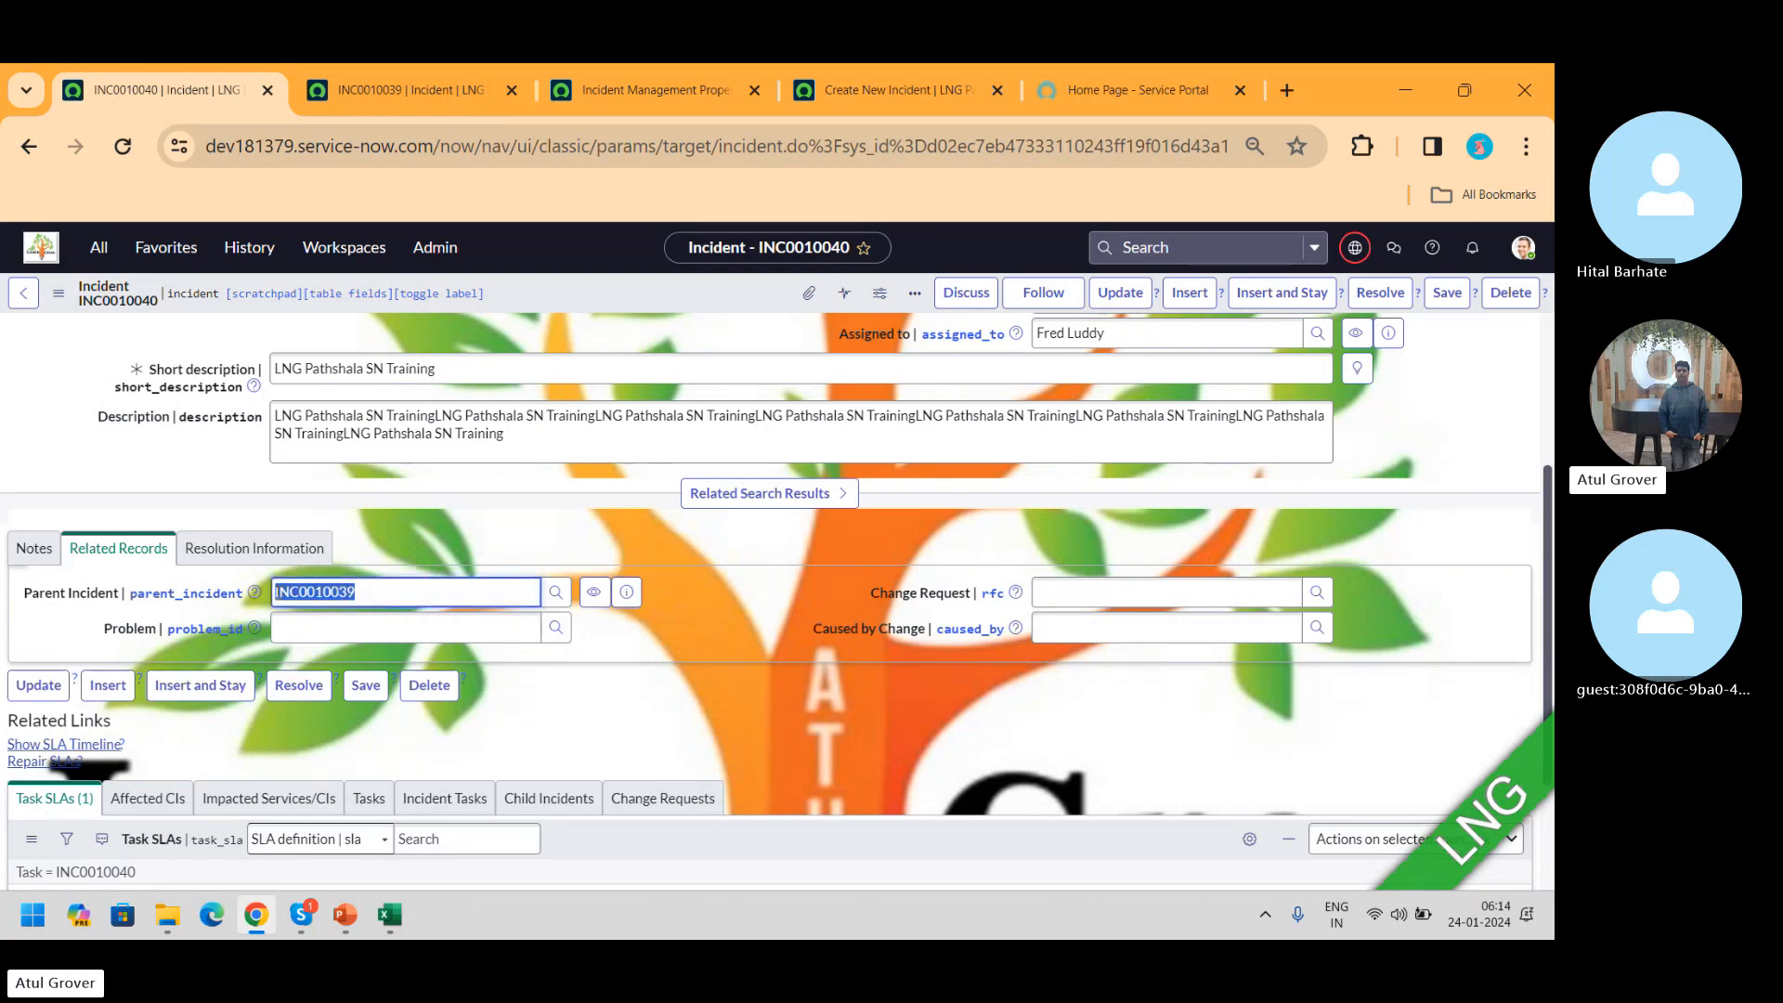
pyautogui.click(411, 85)
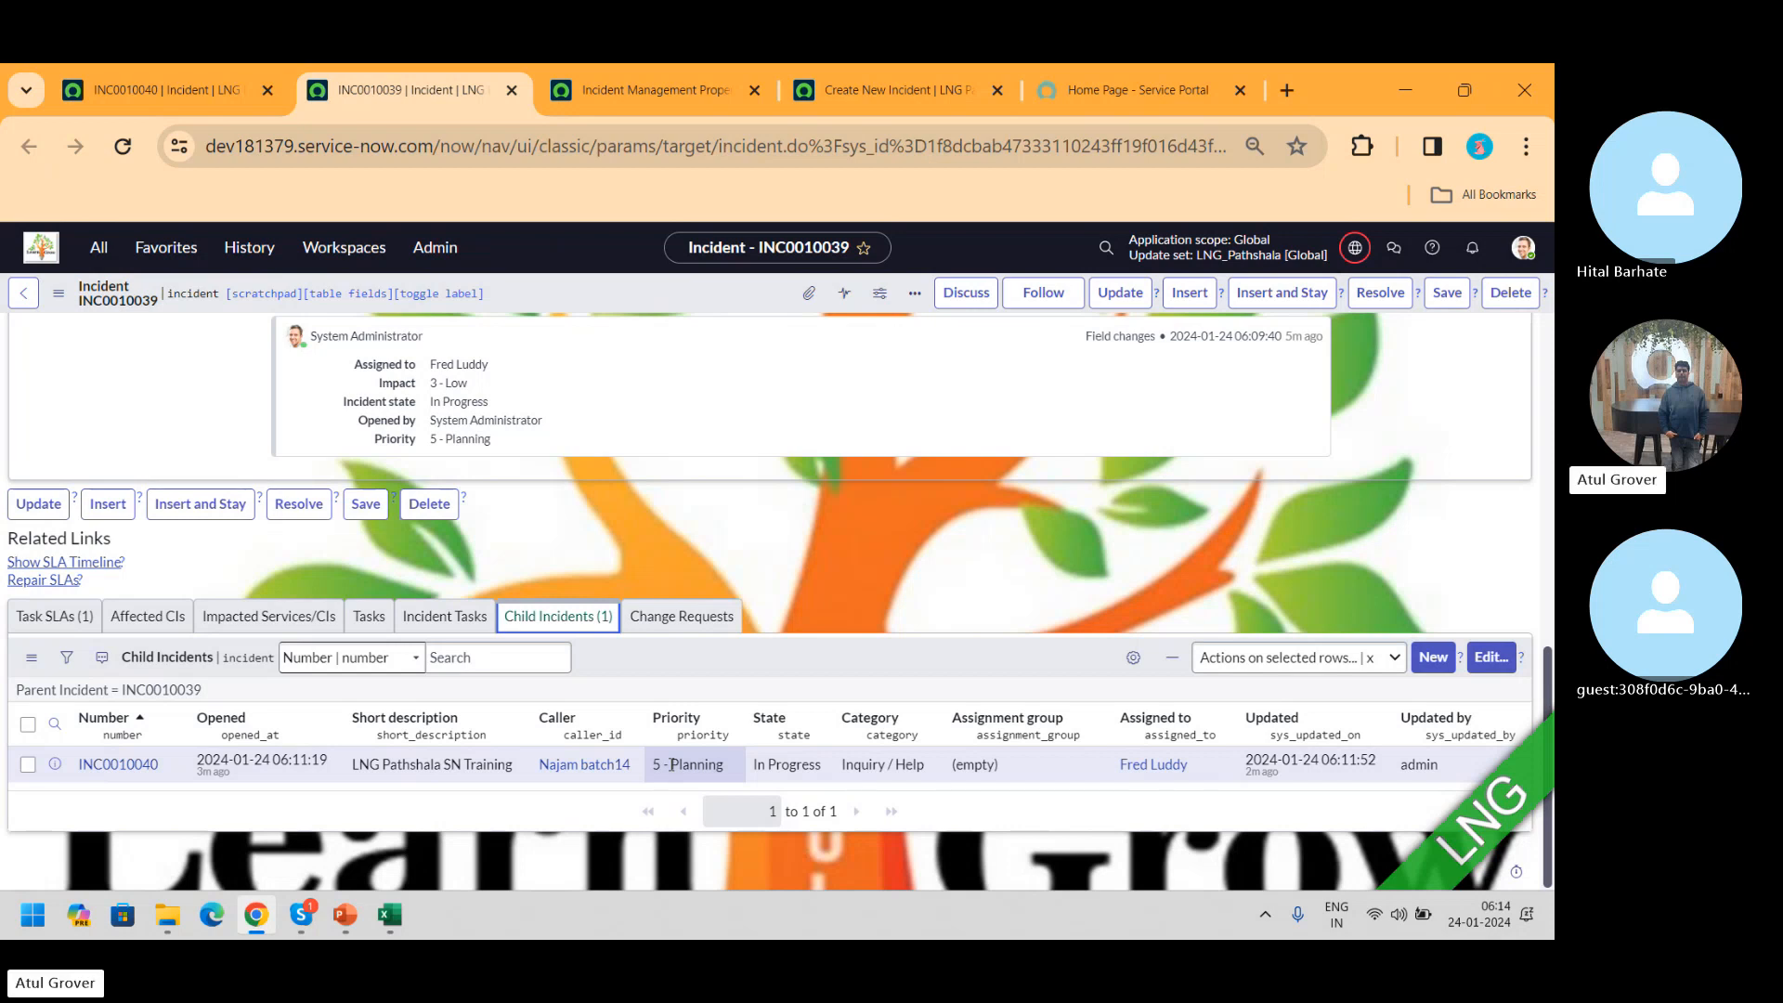
# - Open Notepad and add the lines "child -- 1 Parent", "Inc - Inc" and "M- M" below KBworkflowSNC
pyautogui.press('super')
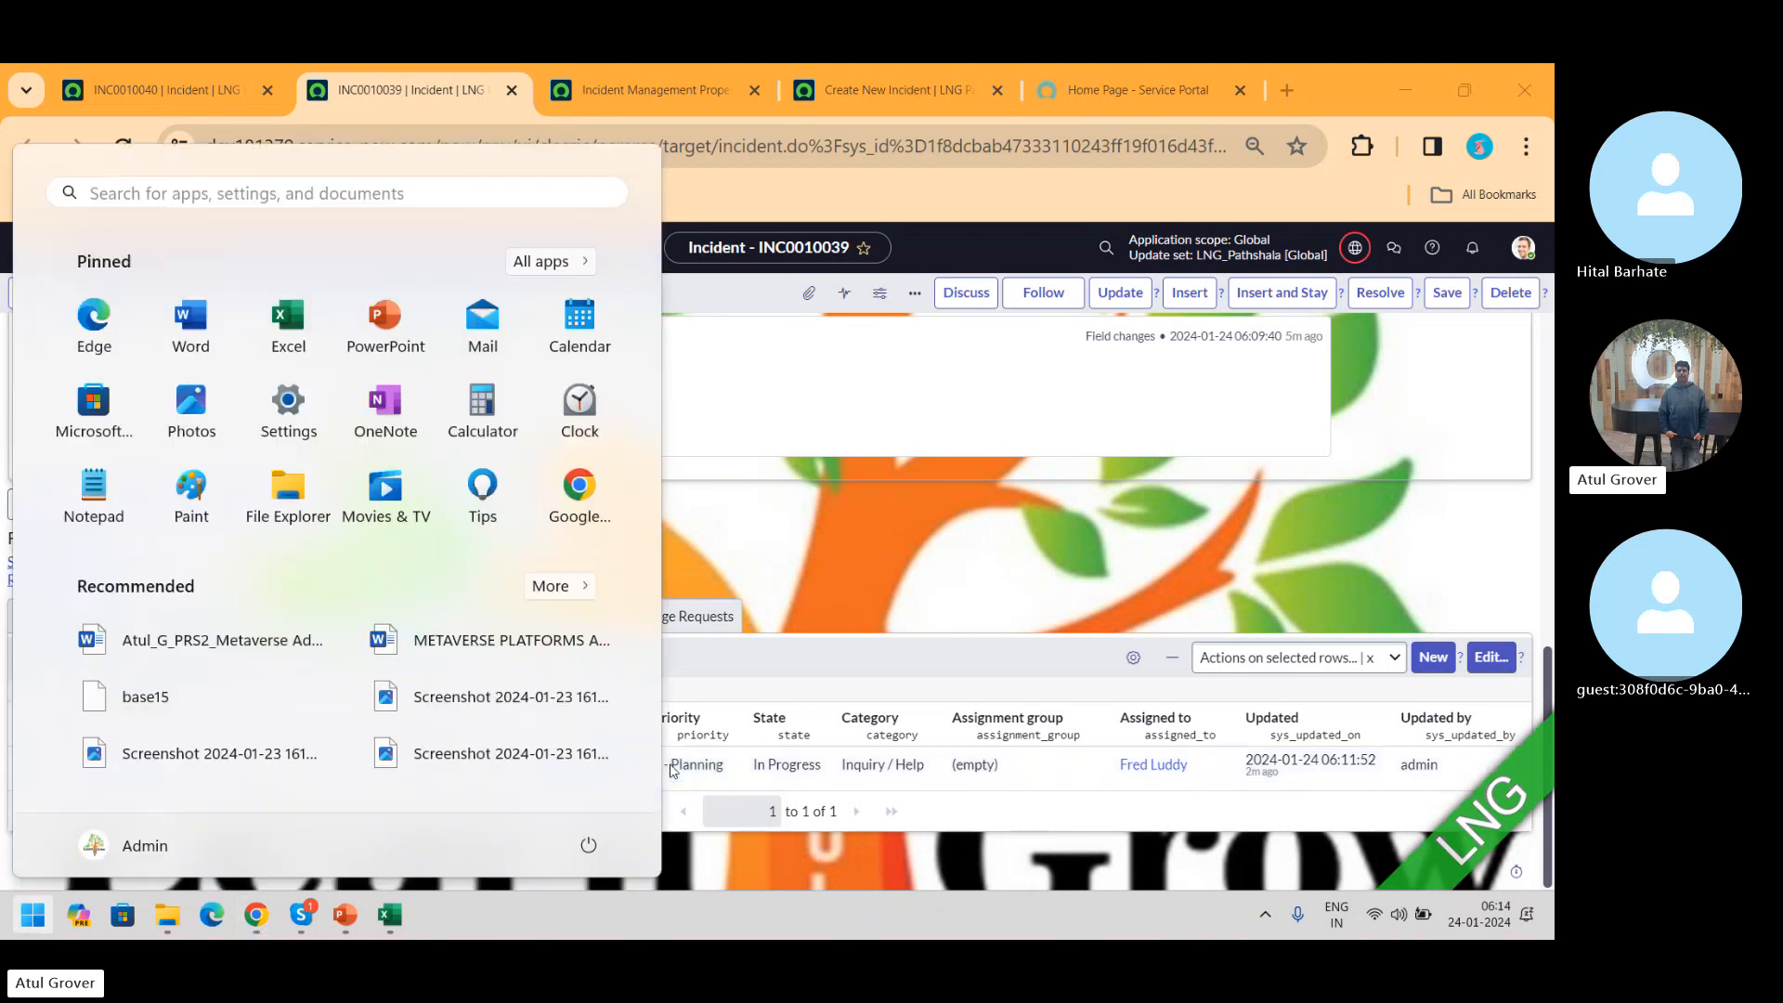
pyautogui.write('note')
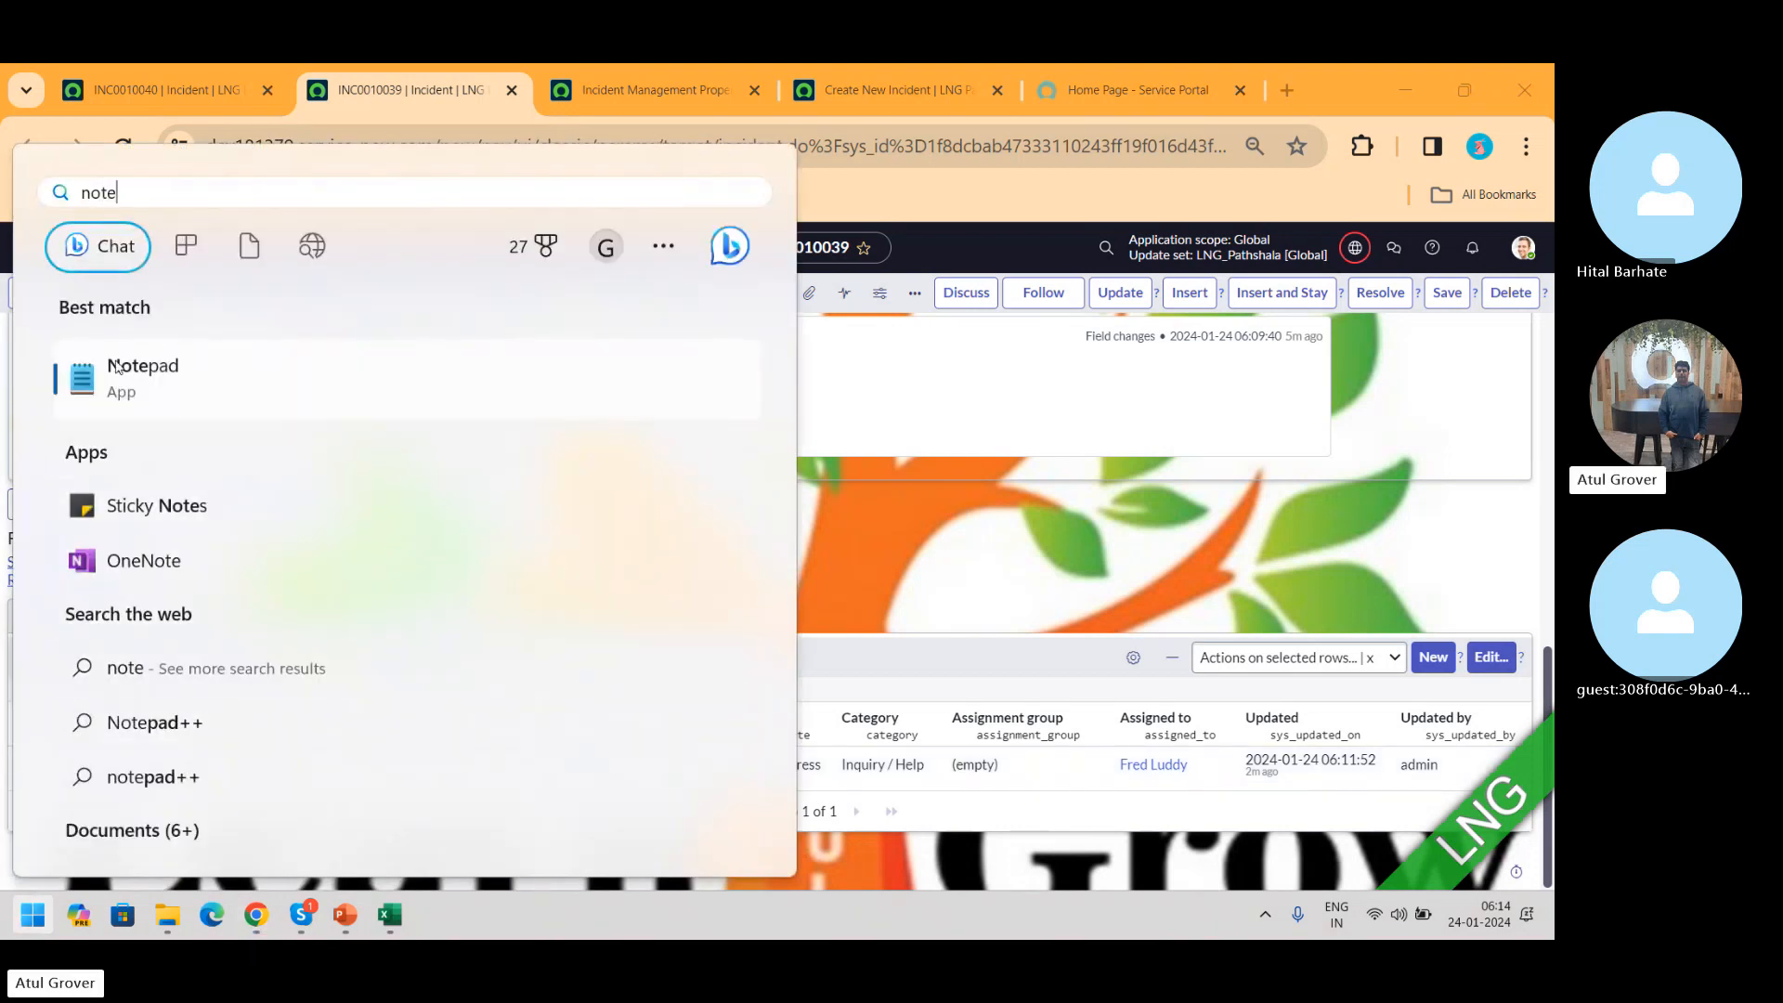
pyautogui.click(115, 364)
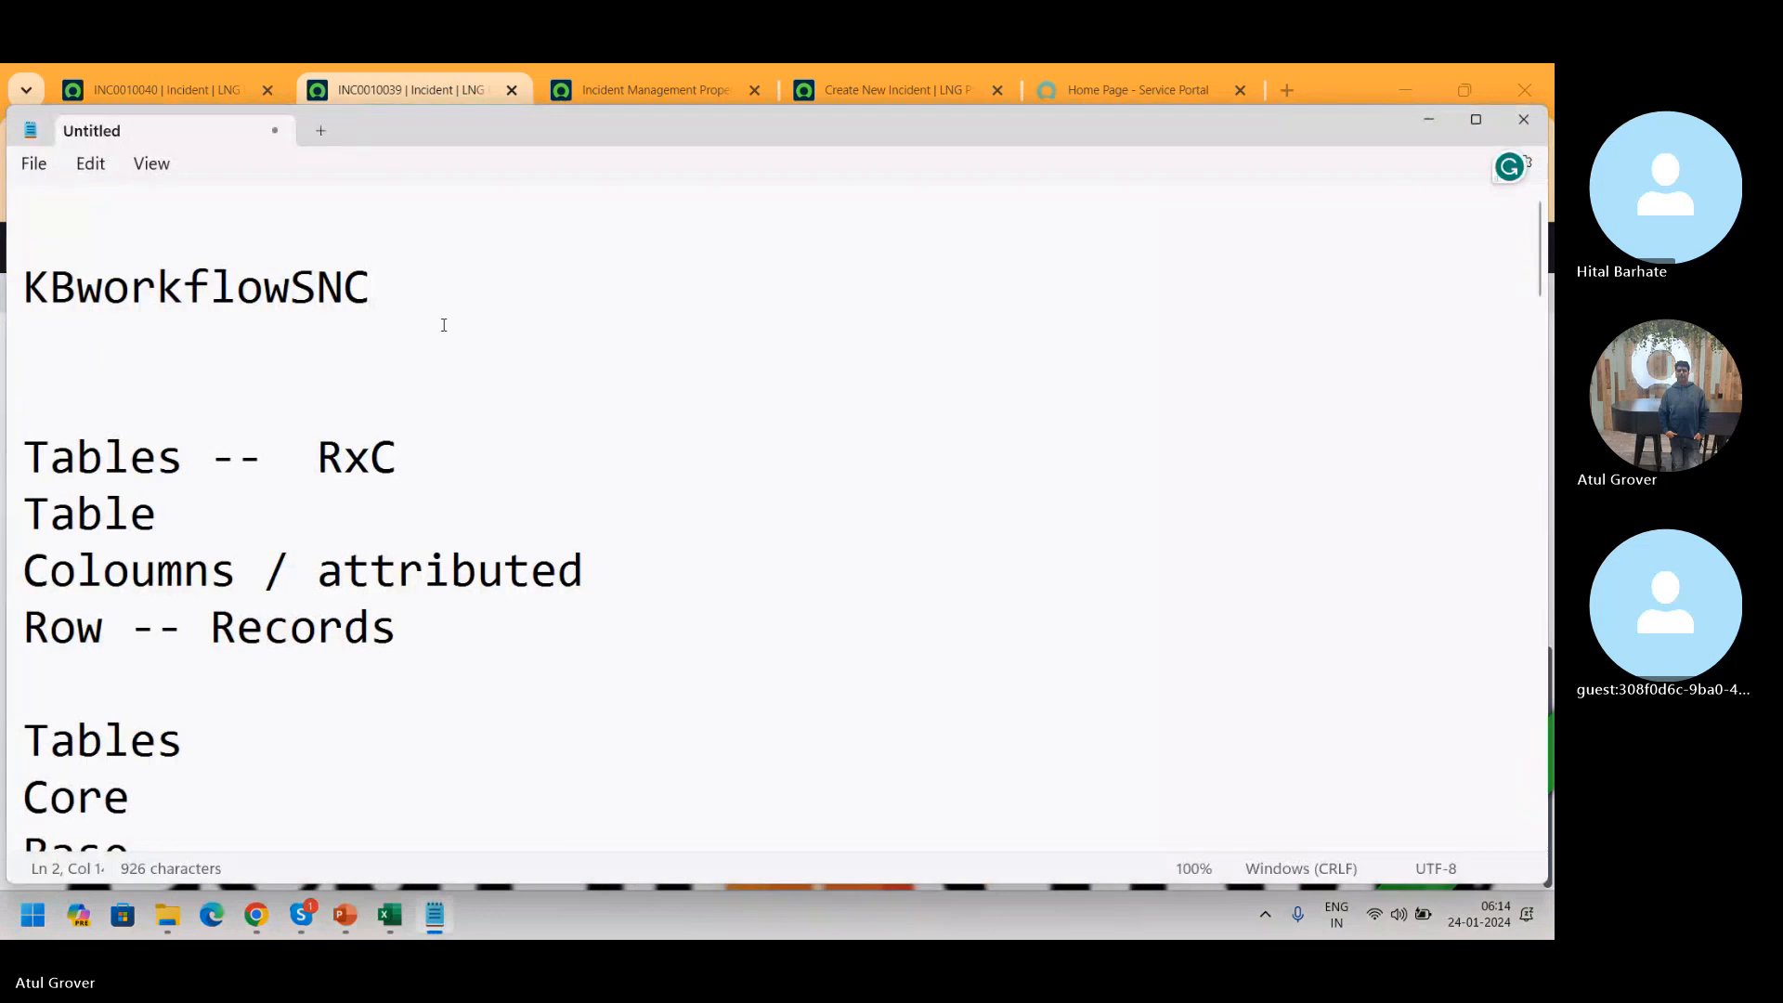
pyautogui.click(449, 330)
pyautogui.write('child  ')
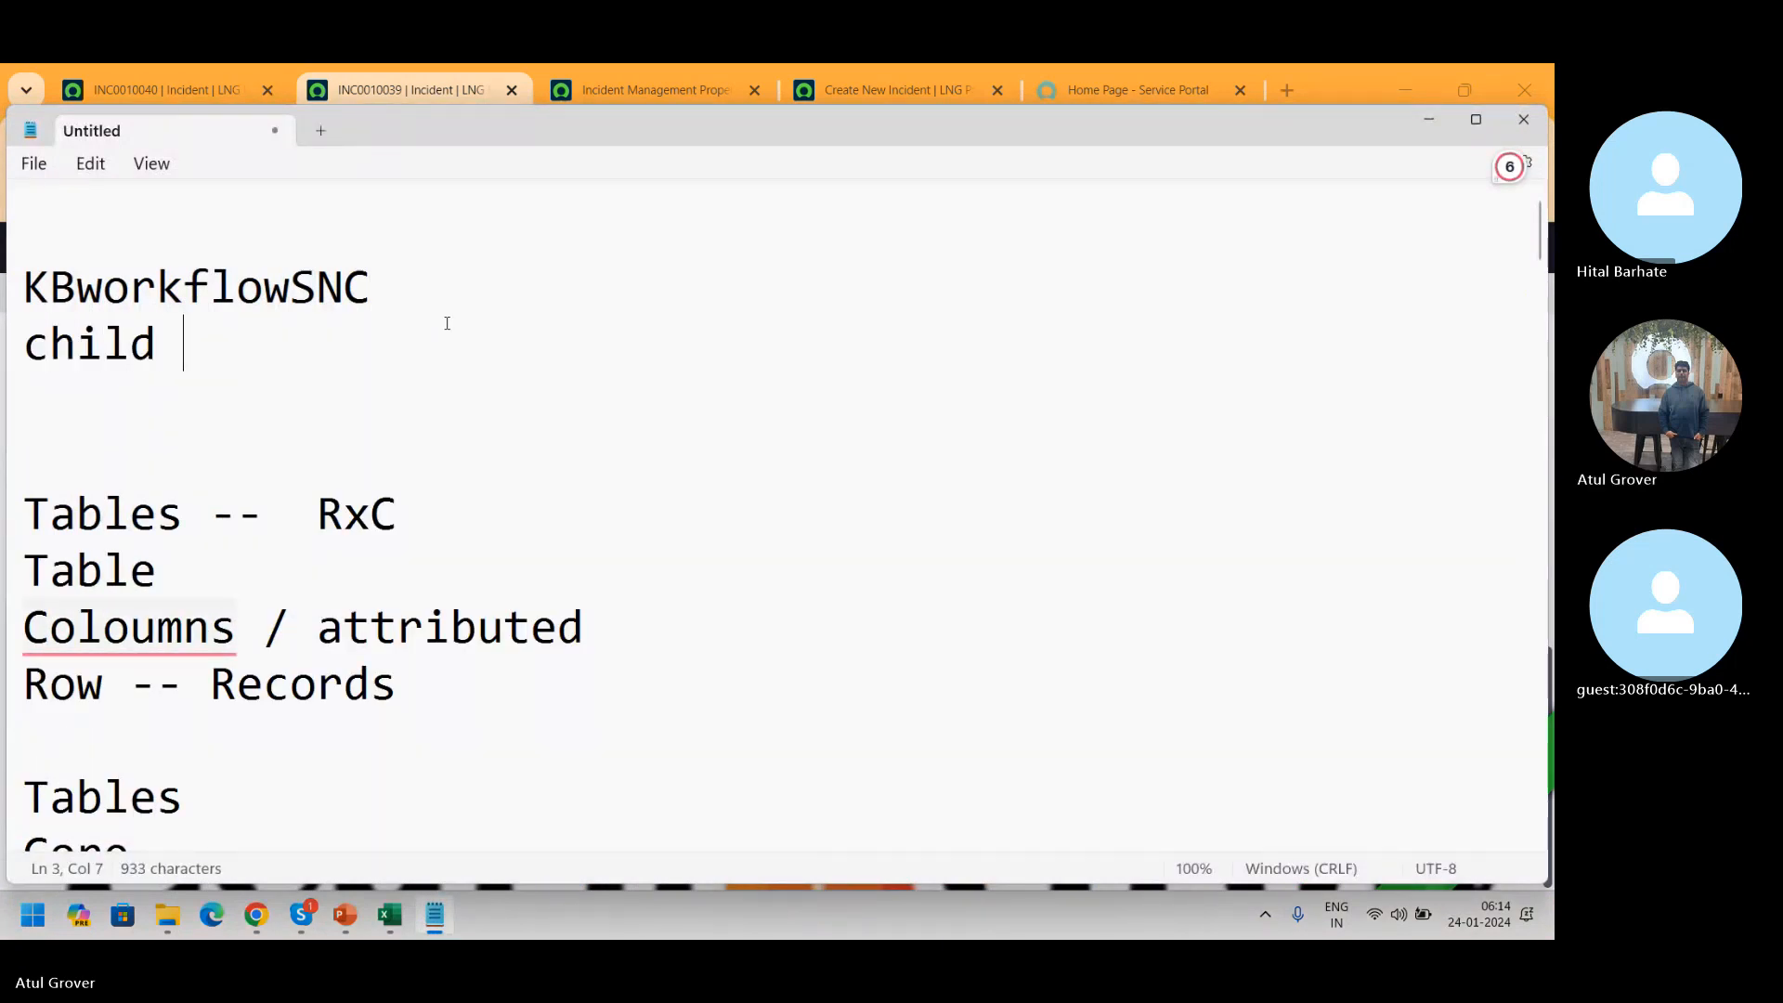
pyautogui.write('-- 1 Pa')
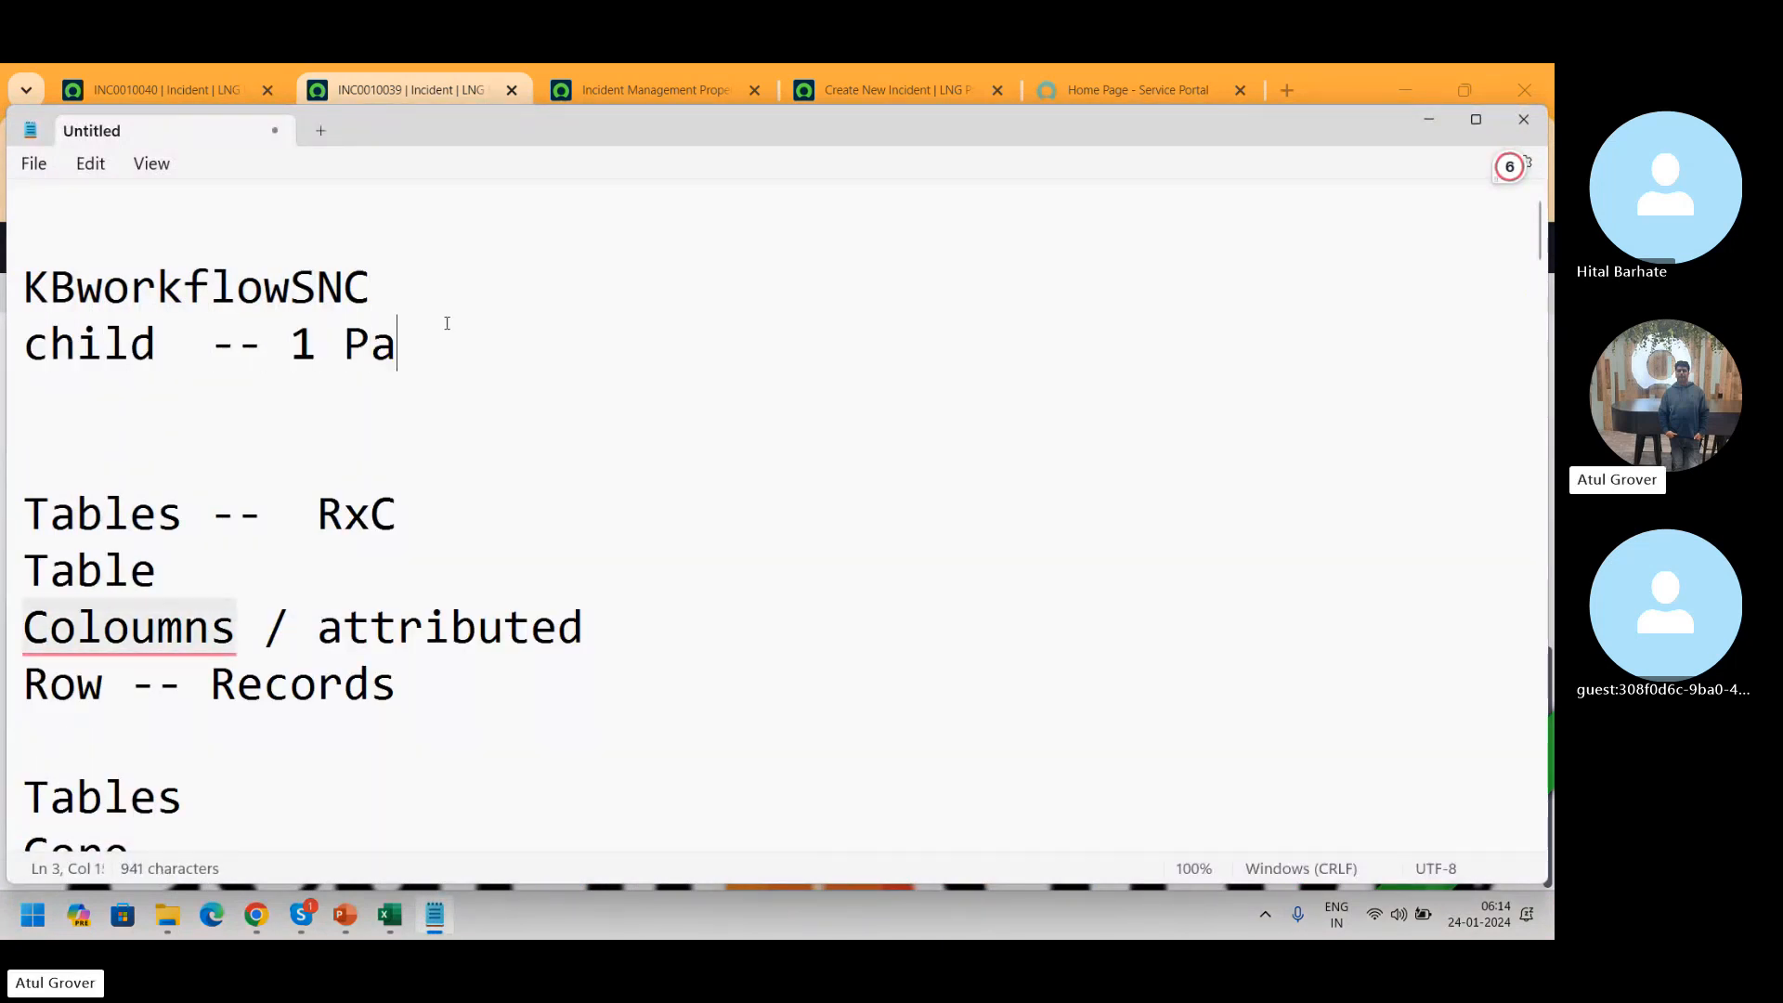
pyautogui.write('rent')
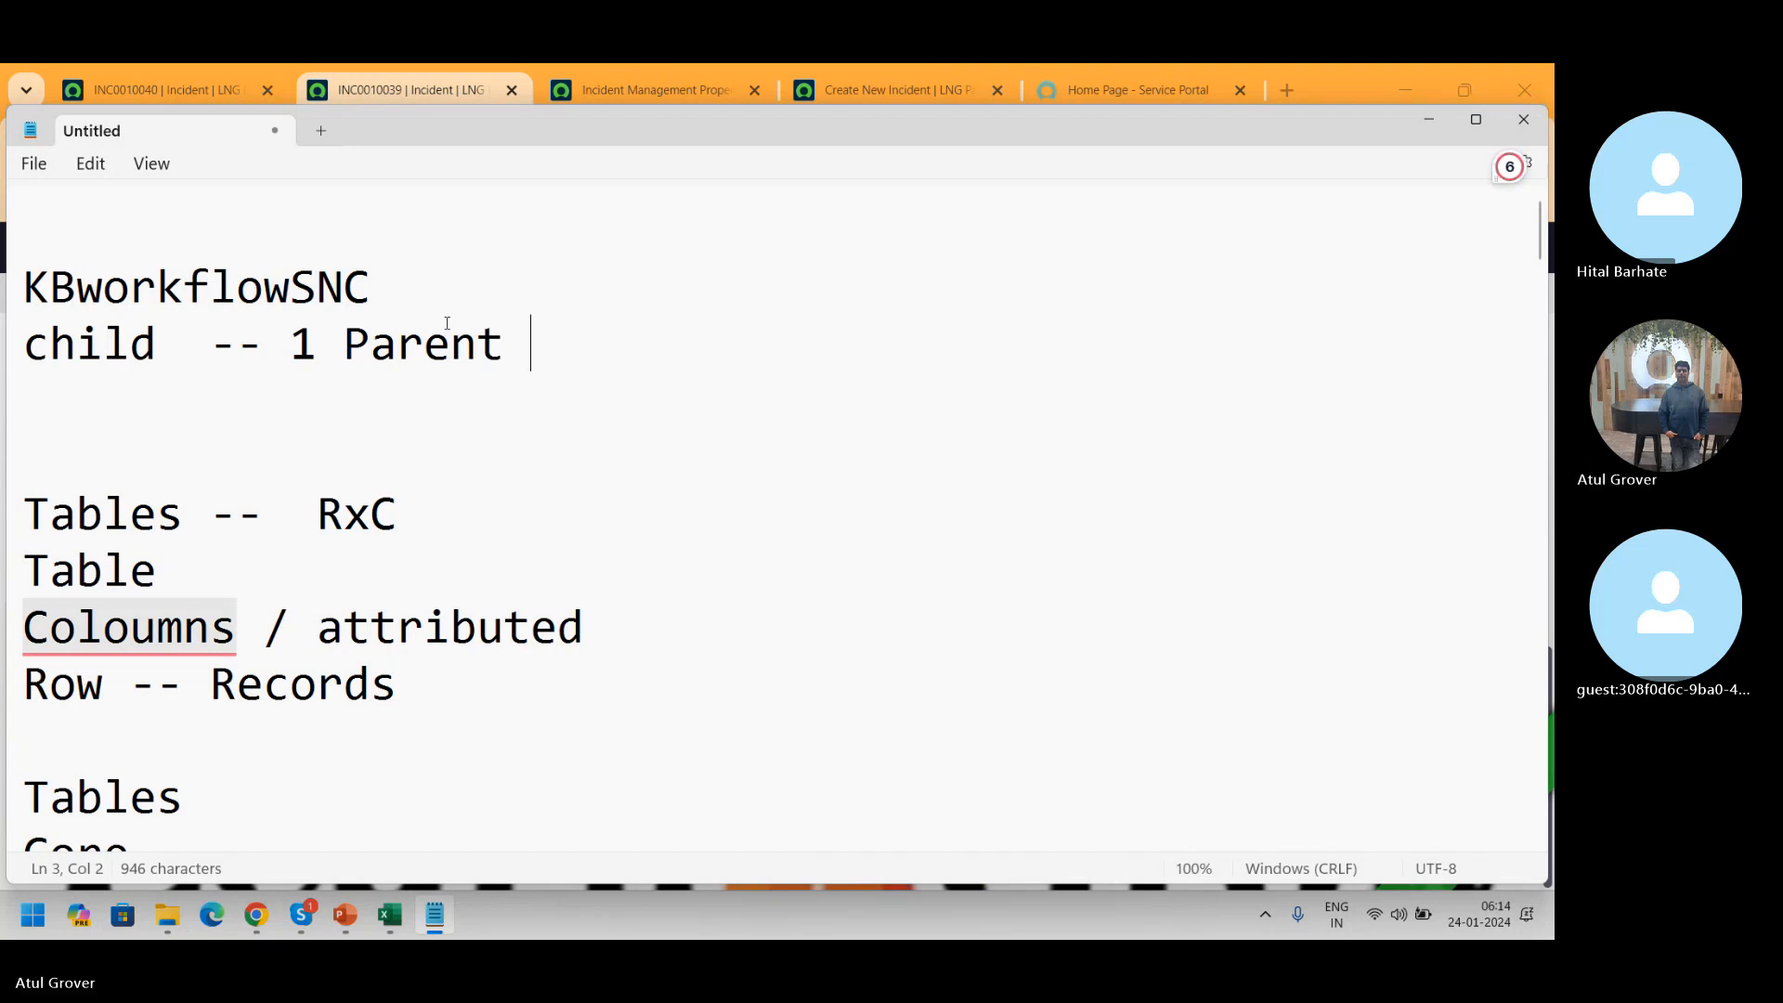
pyautogui.press('Return')
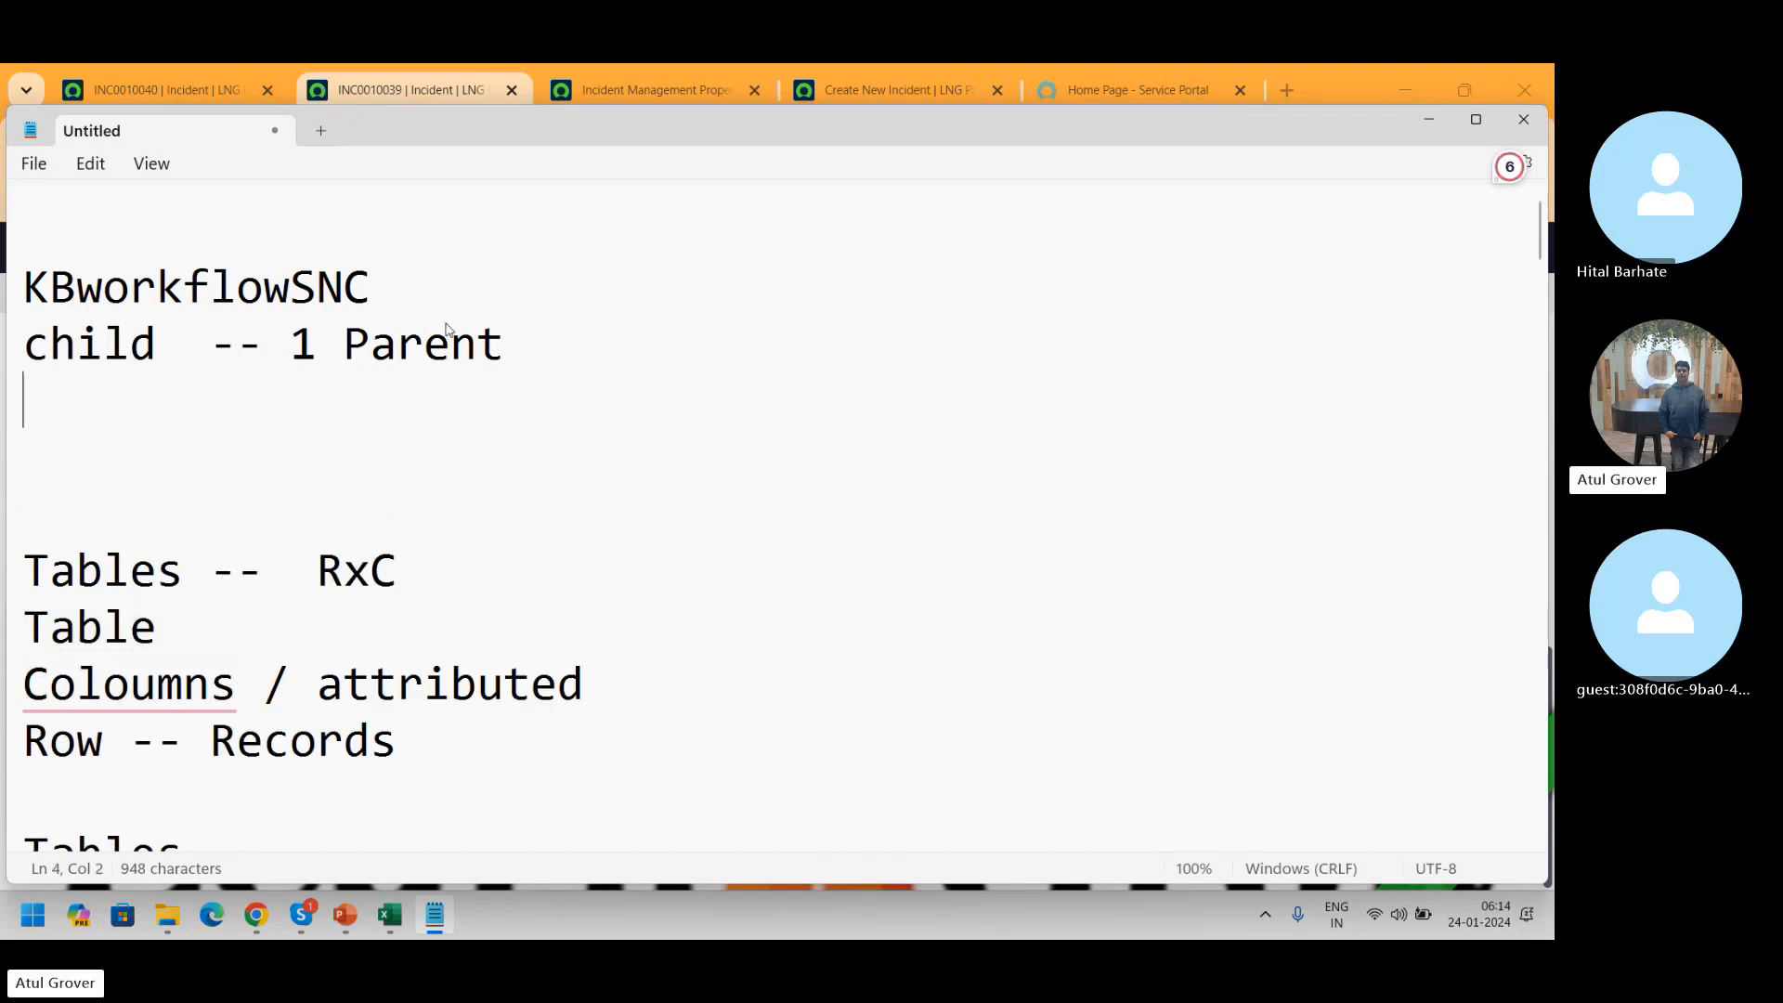
pyautogui.write('Inc - Inc')
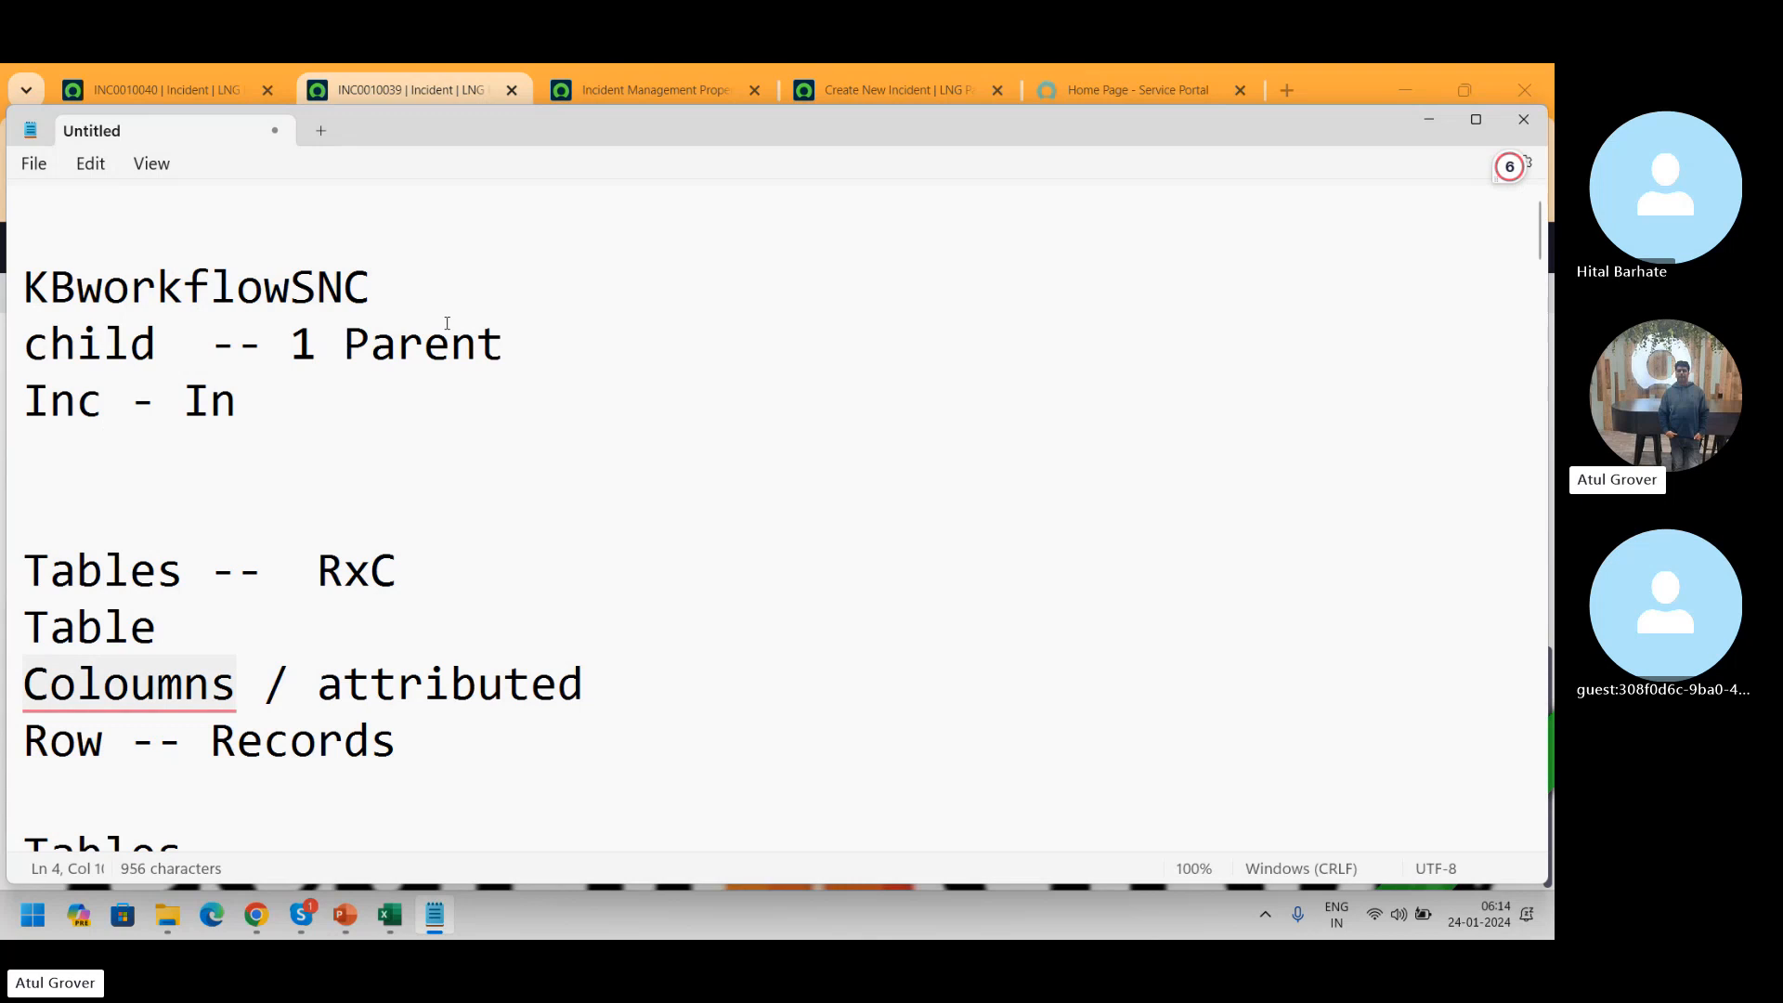
pyautogui.press('Return')
pyautogui.write('M- M')
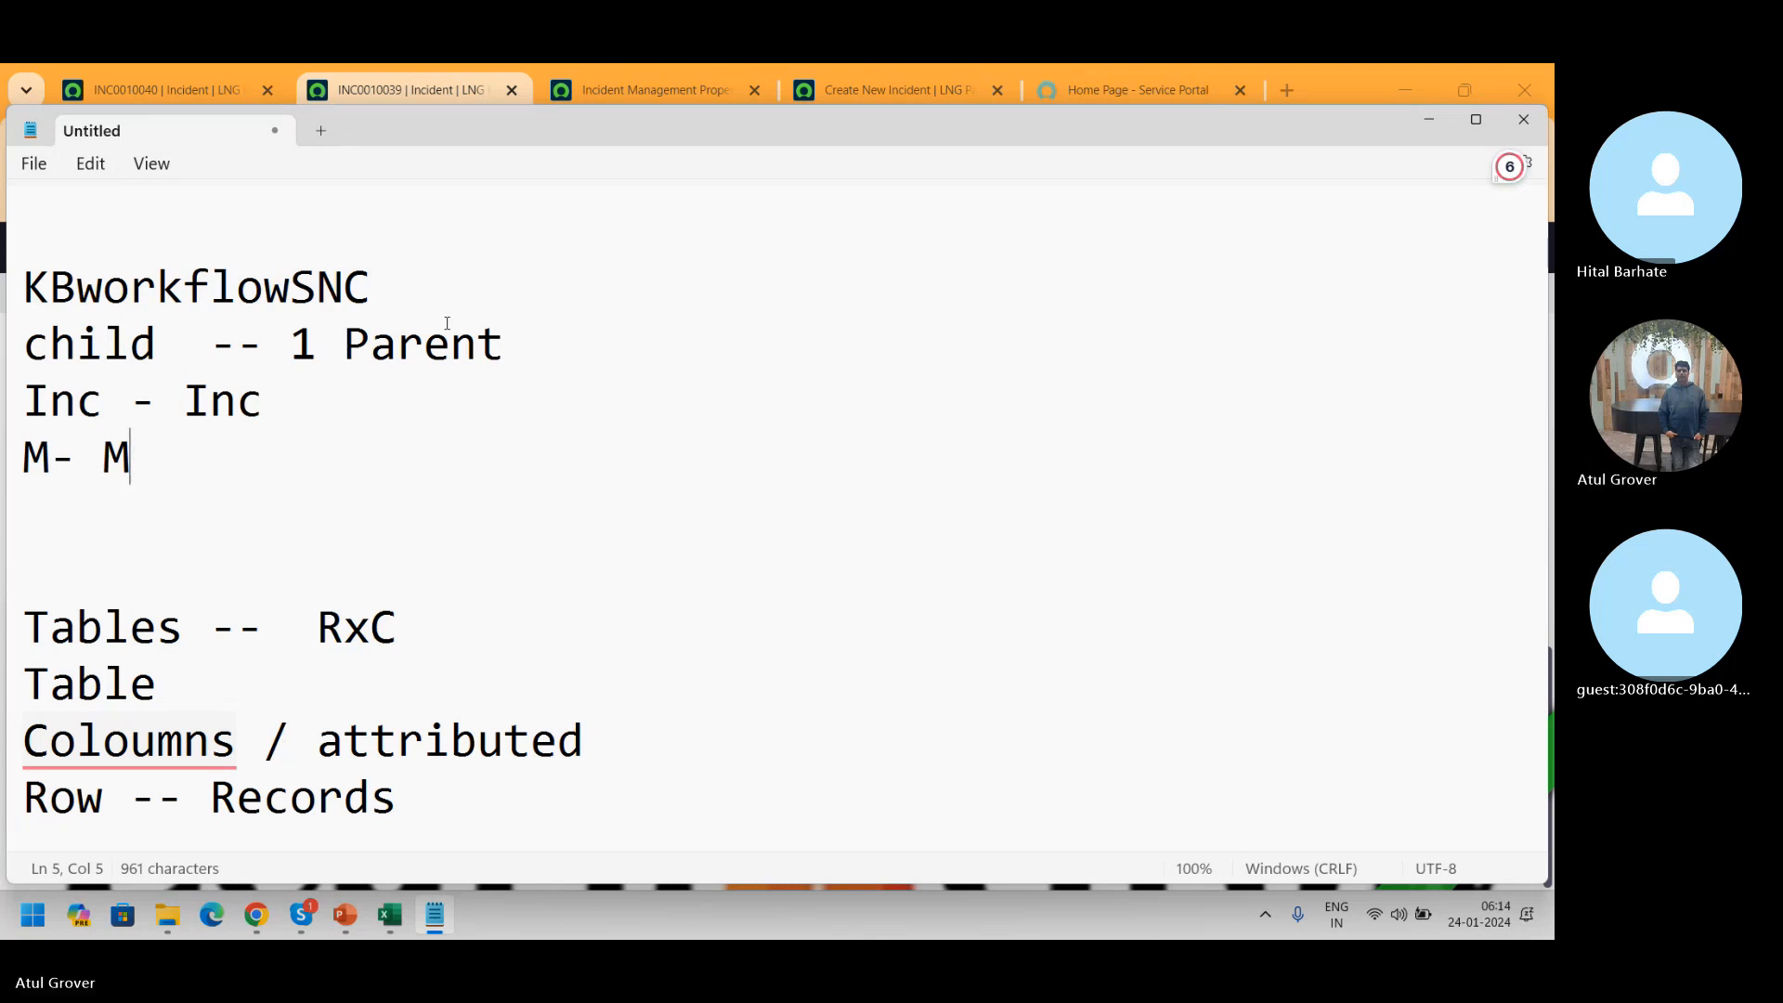
# - Check the Skype call window and switch back to incident INC0010039 in Chrome
pyautogui.hotkey('alt', 'Tab')
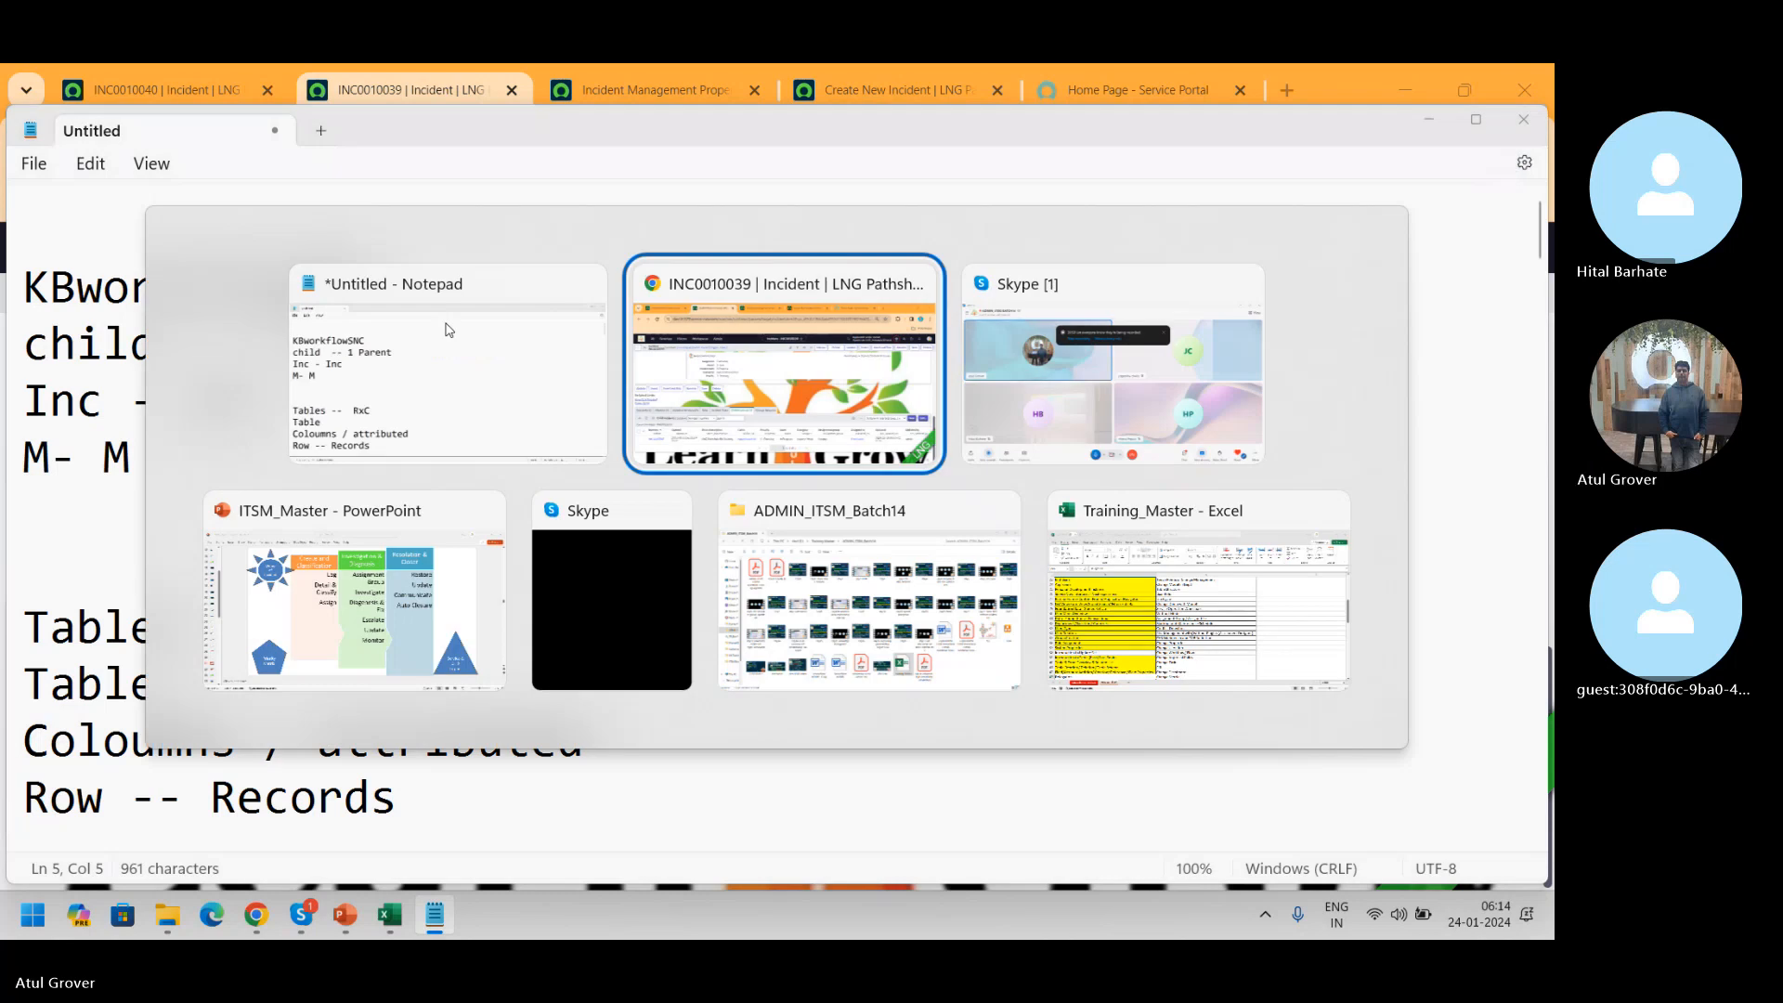
pyautogui.hotkey('alt', 'Tab')
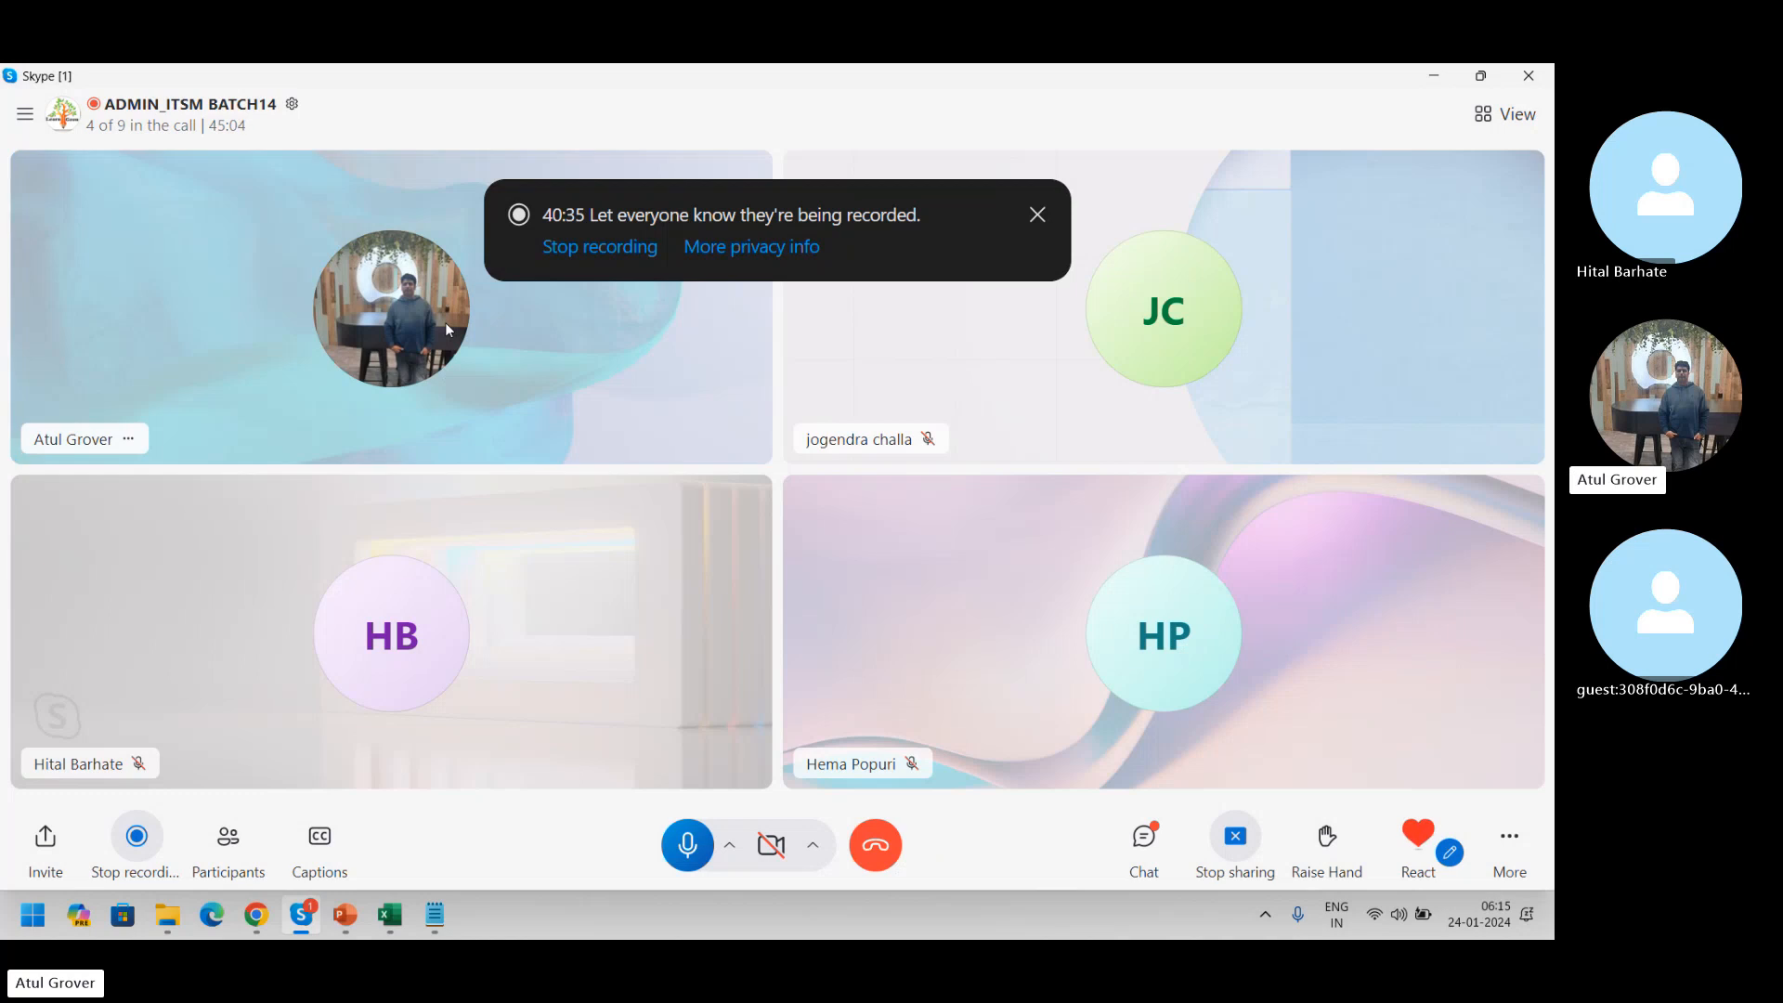
pyautogui.hotkey('alt', 'Tab')
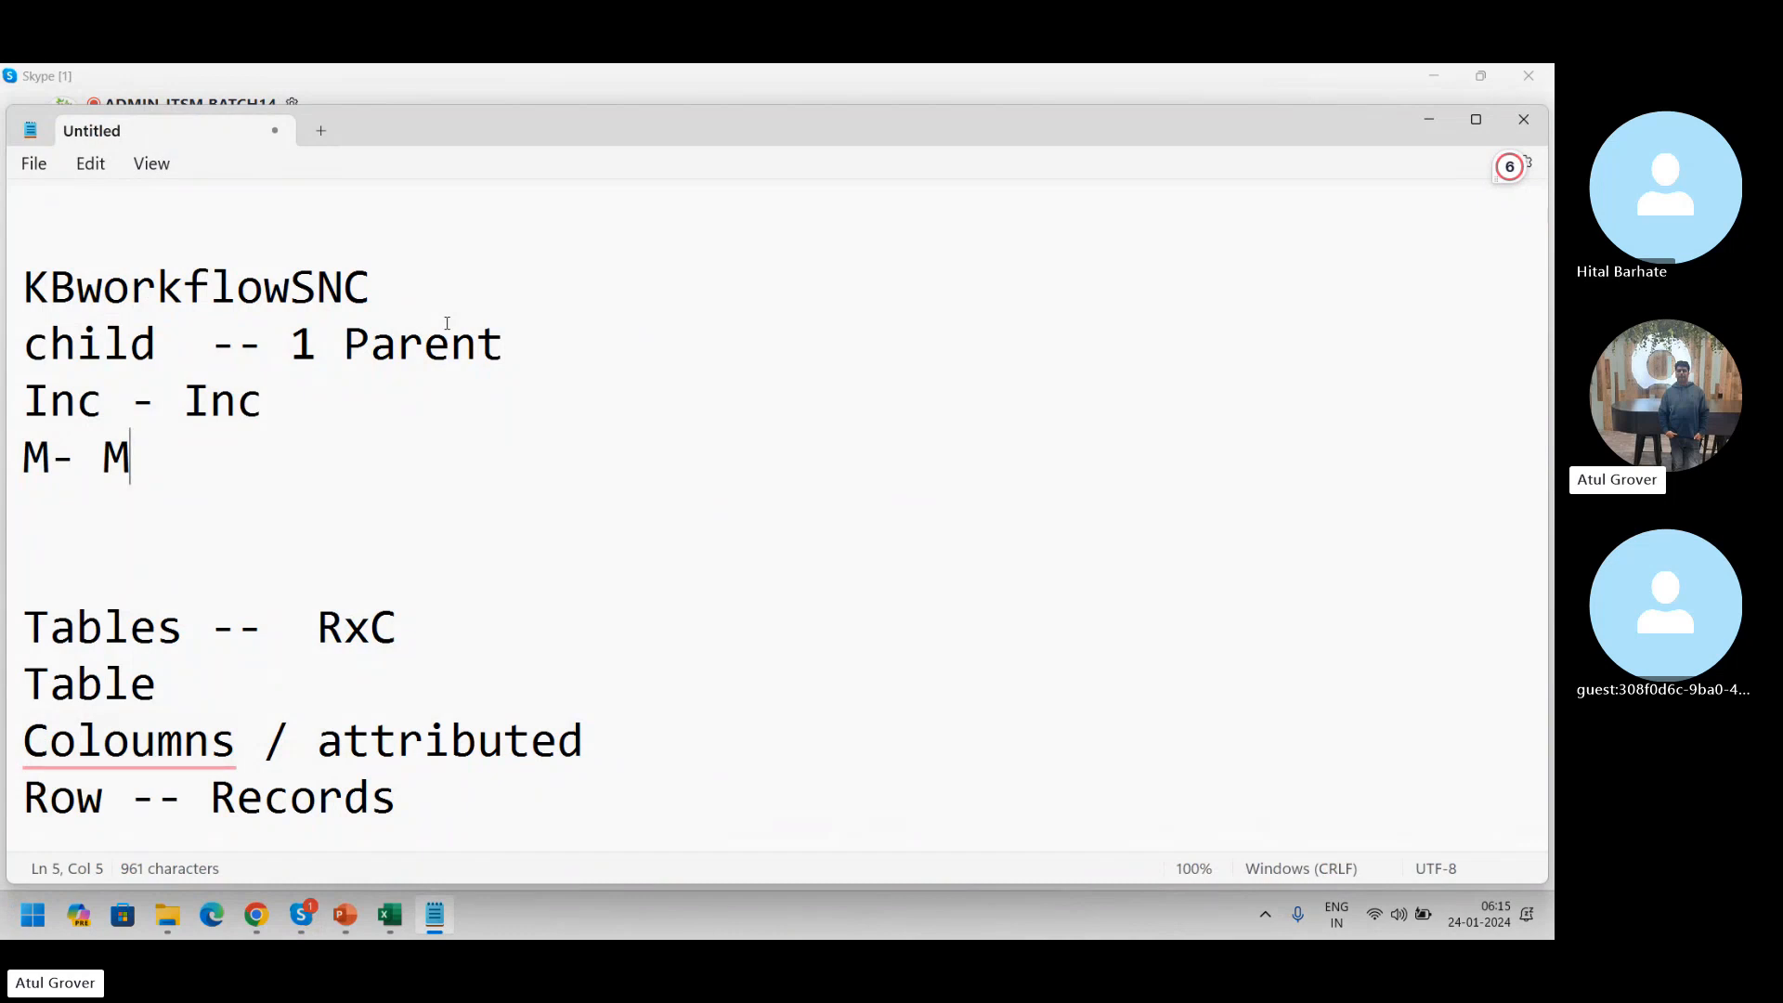
pyautogui.hotkey('alt', 'Tab')
pyautogui.hotkey('alt', 'Tab')
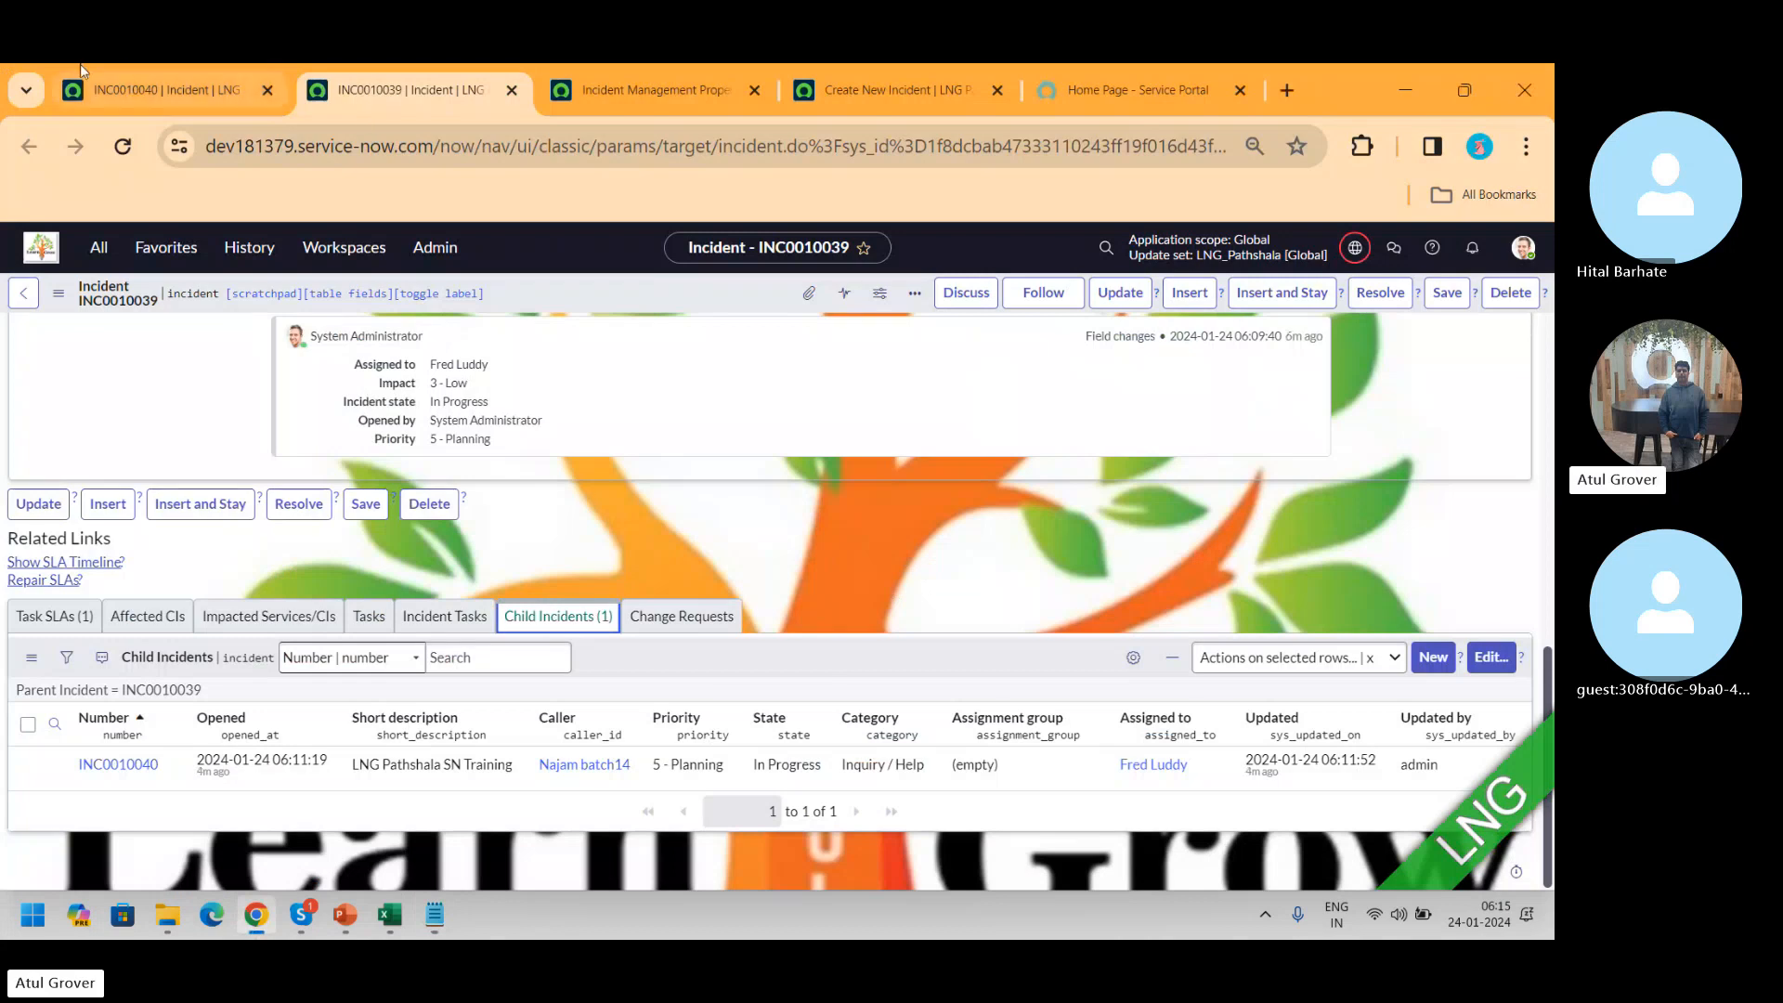
# - Compare the parent and child incidents and highlight the related lists copied from the originating incident in the Incident Management Properties
pyautogui.click(637, 93)
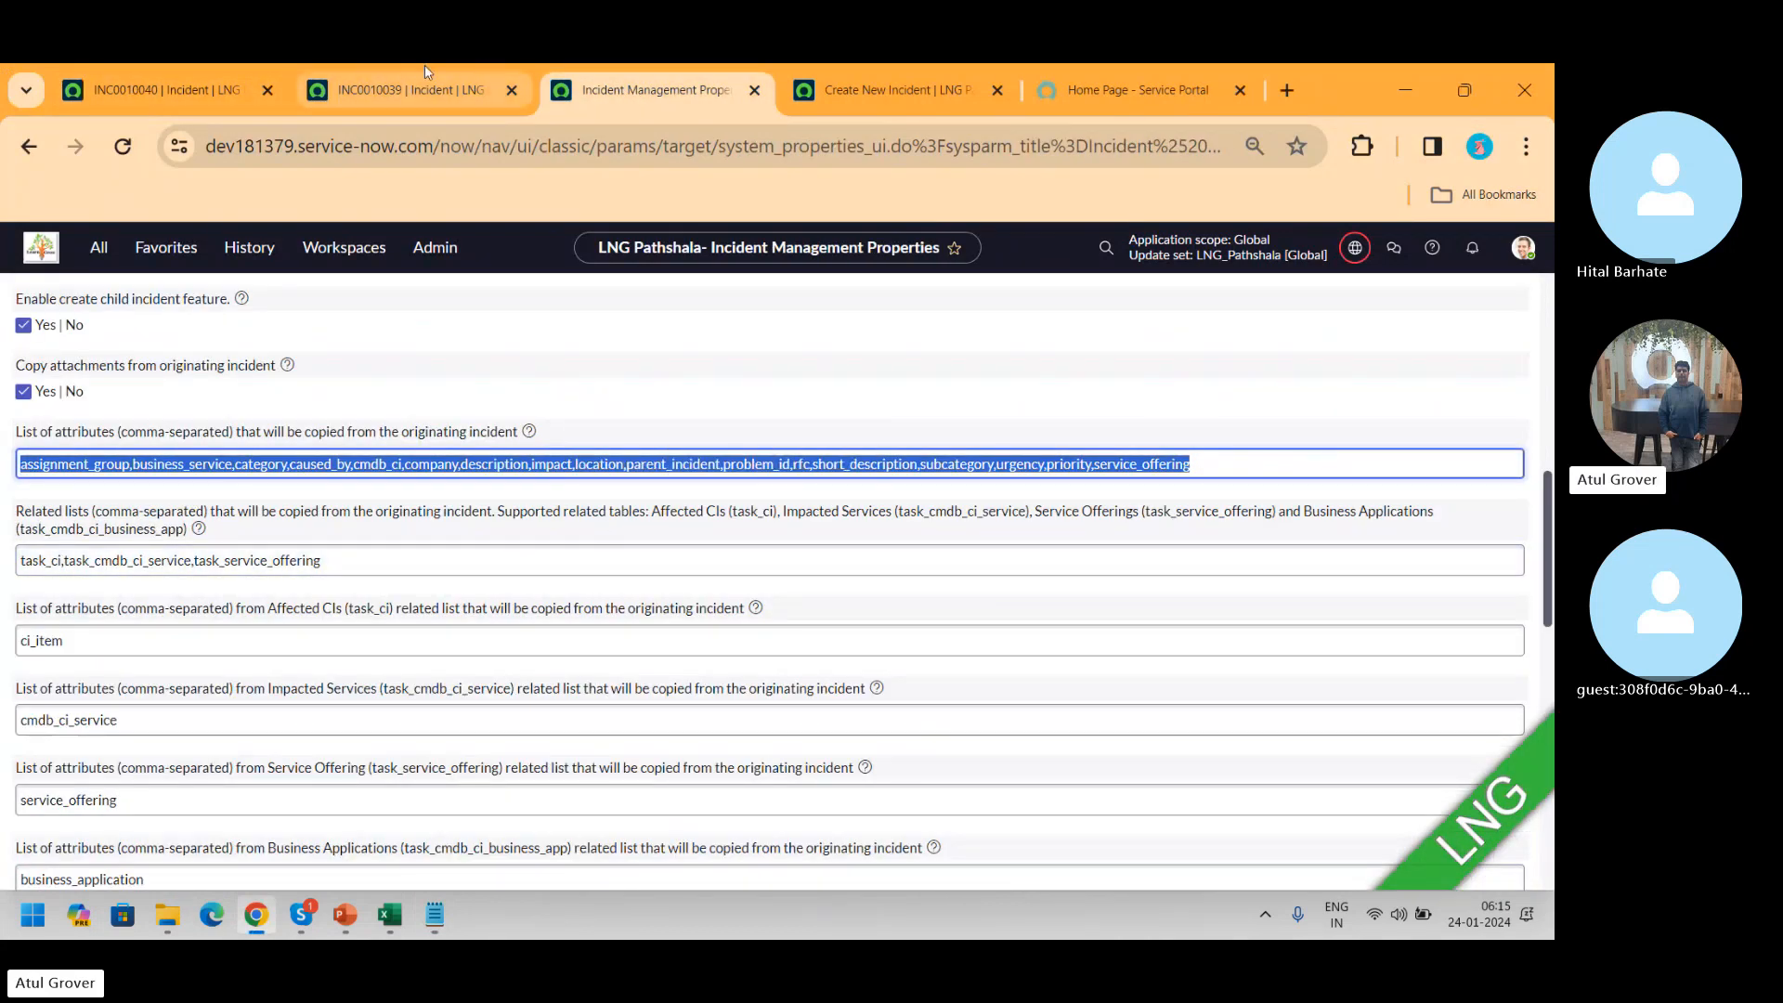
pyautogui.click(372, 84)
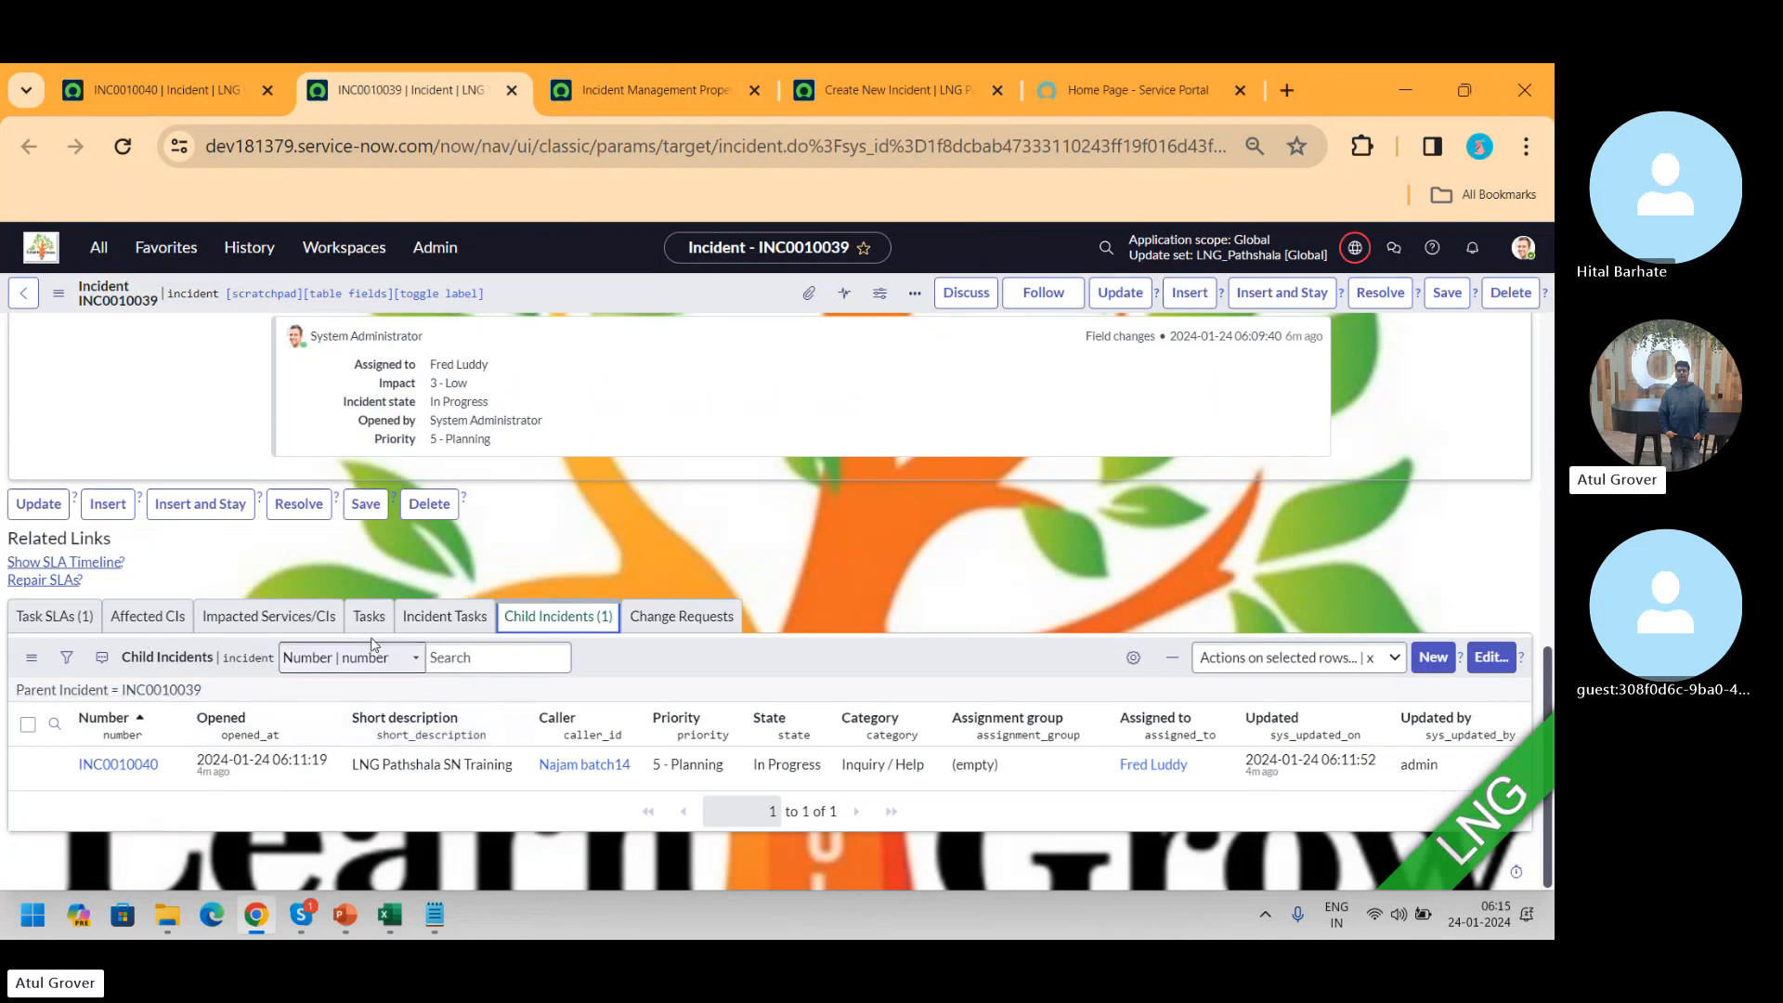
pyautogui.click(237, 93)
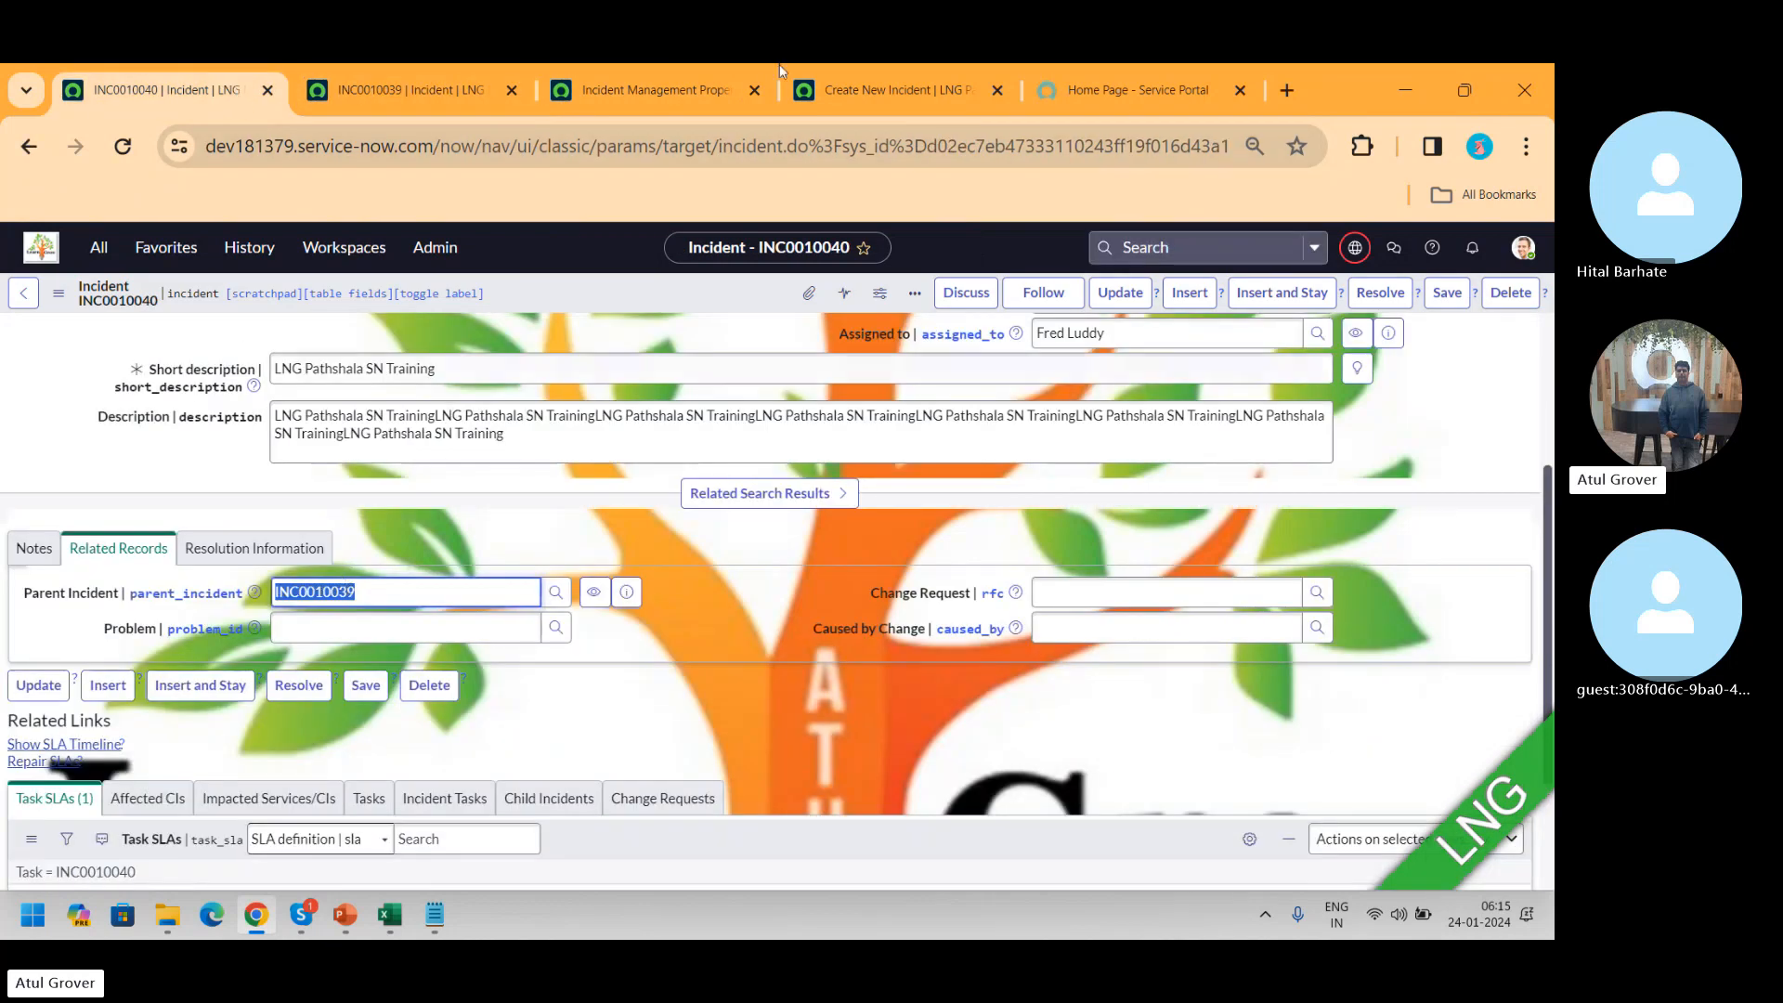
pyautogui.click(727, 98)
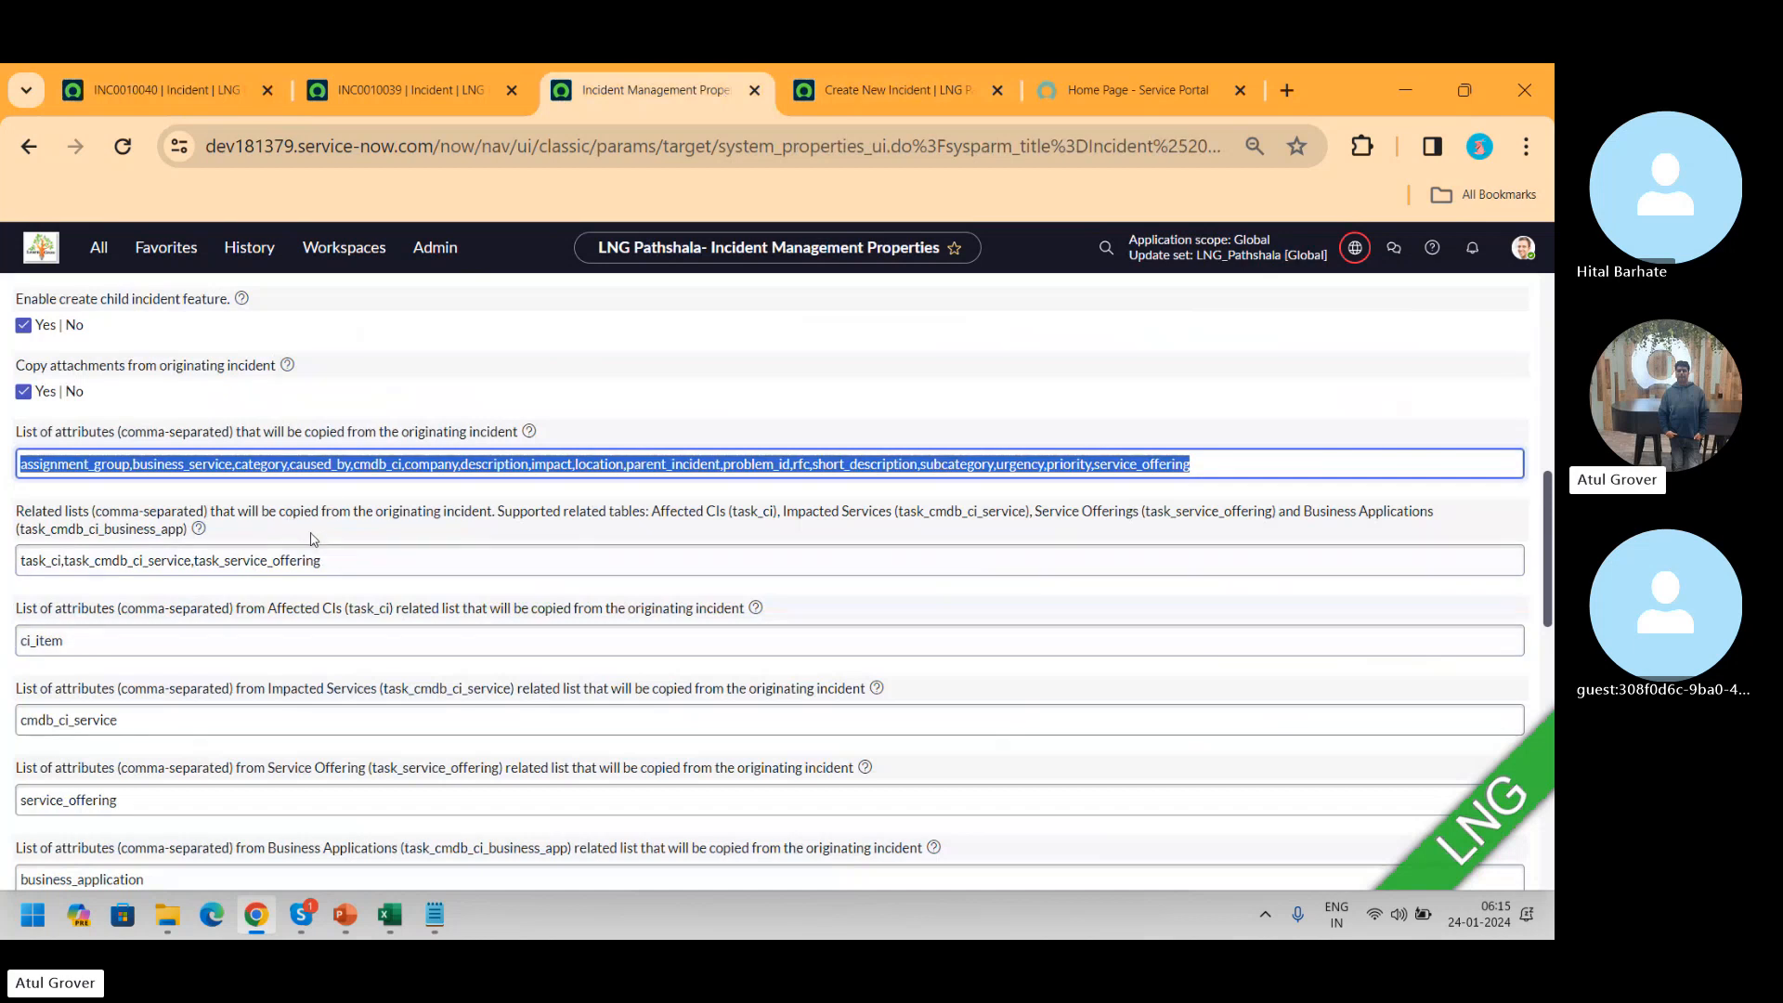
pyautogui.moveTo(330, 559); pyautogui.dragTo(4, 576)
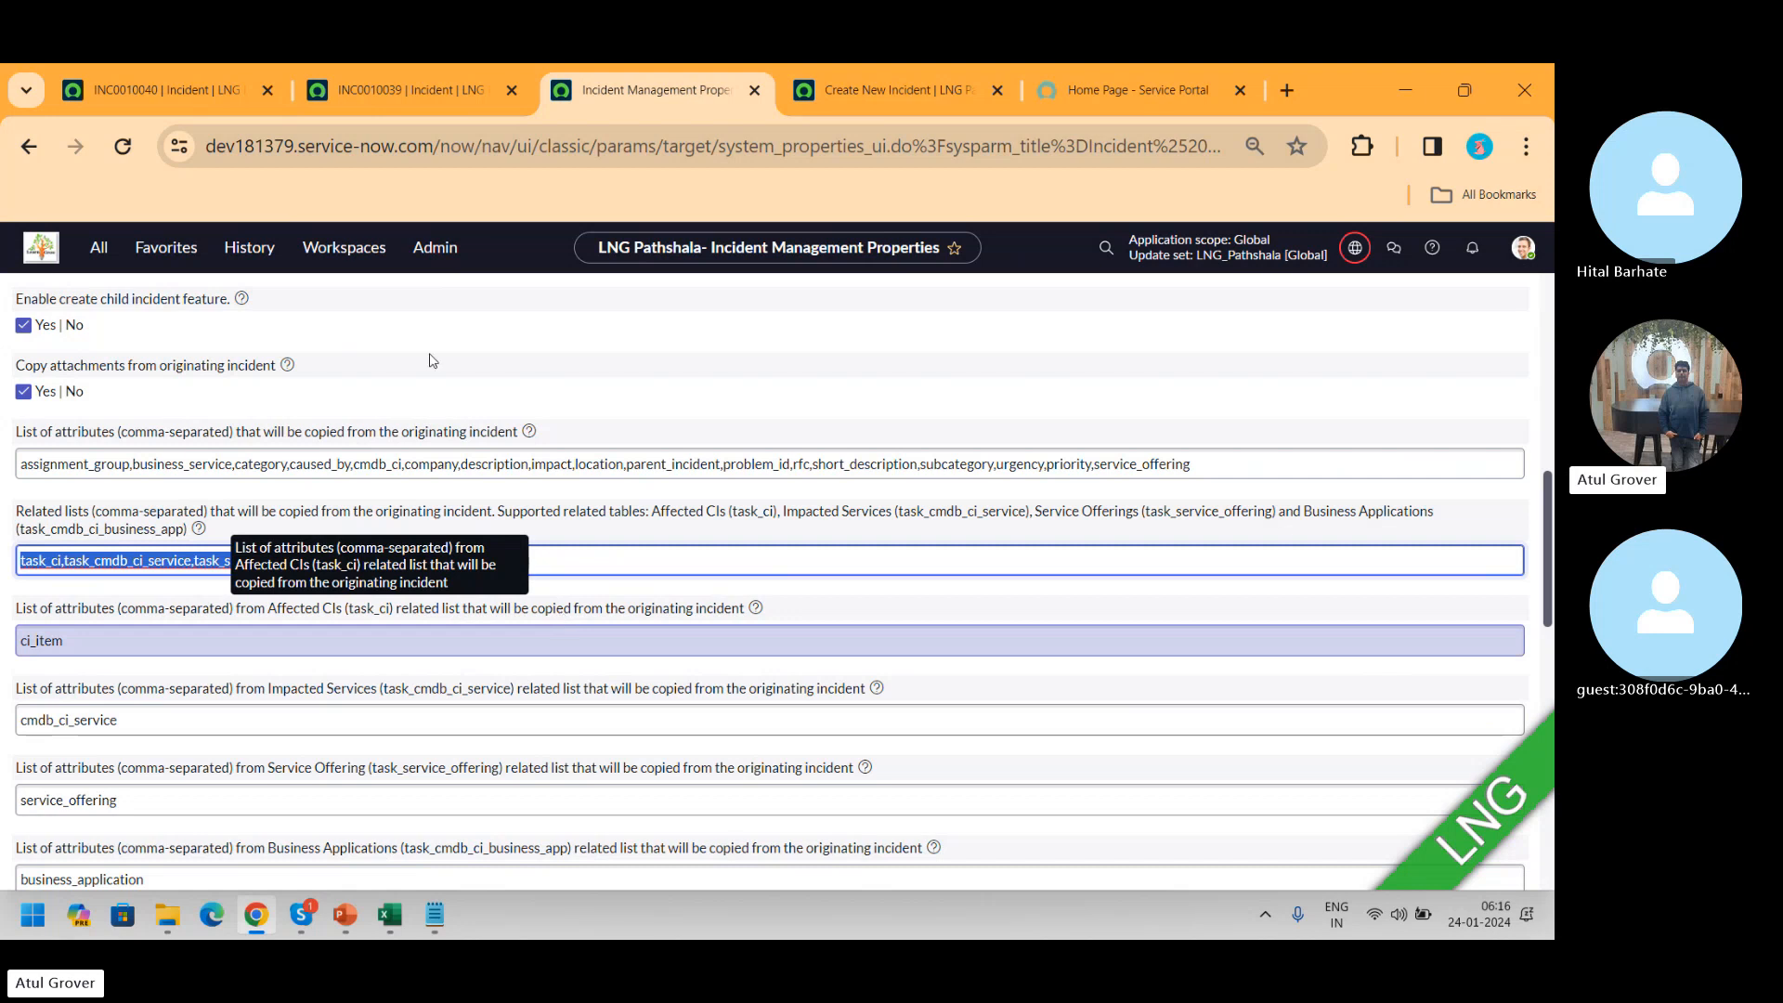
# - Return to the INC0010039 incident form and put the focus in its Configuration item field
pyautogui.click(390, 98)
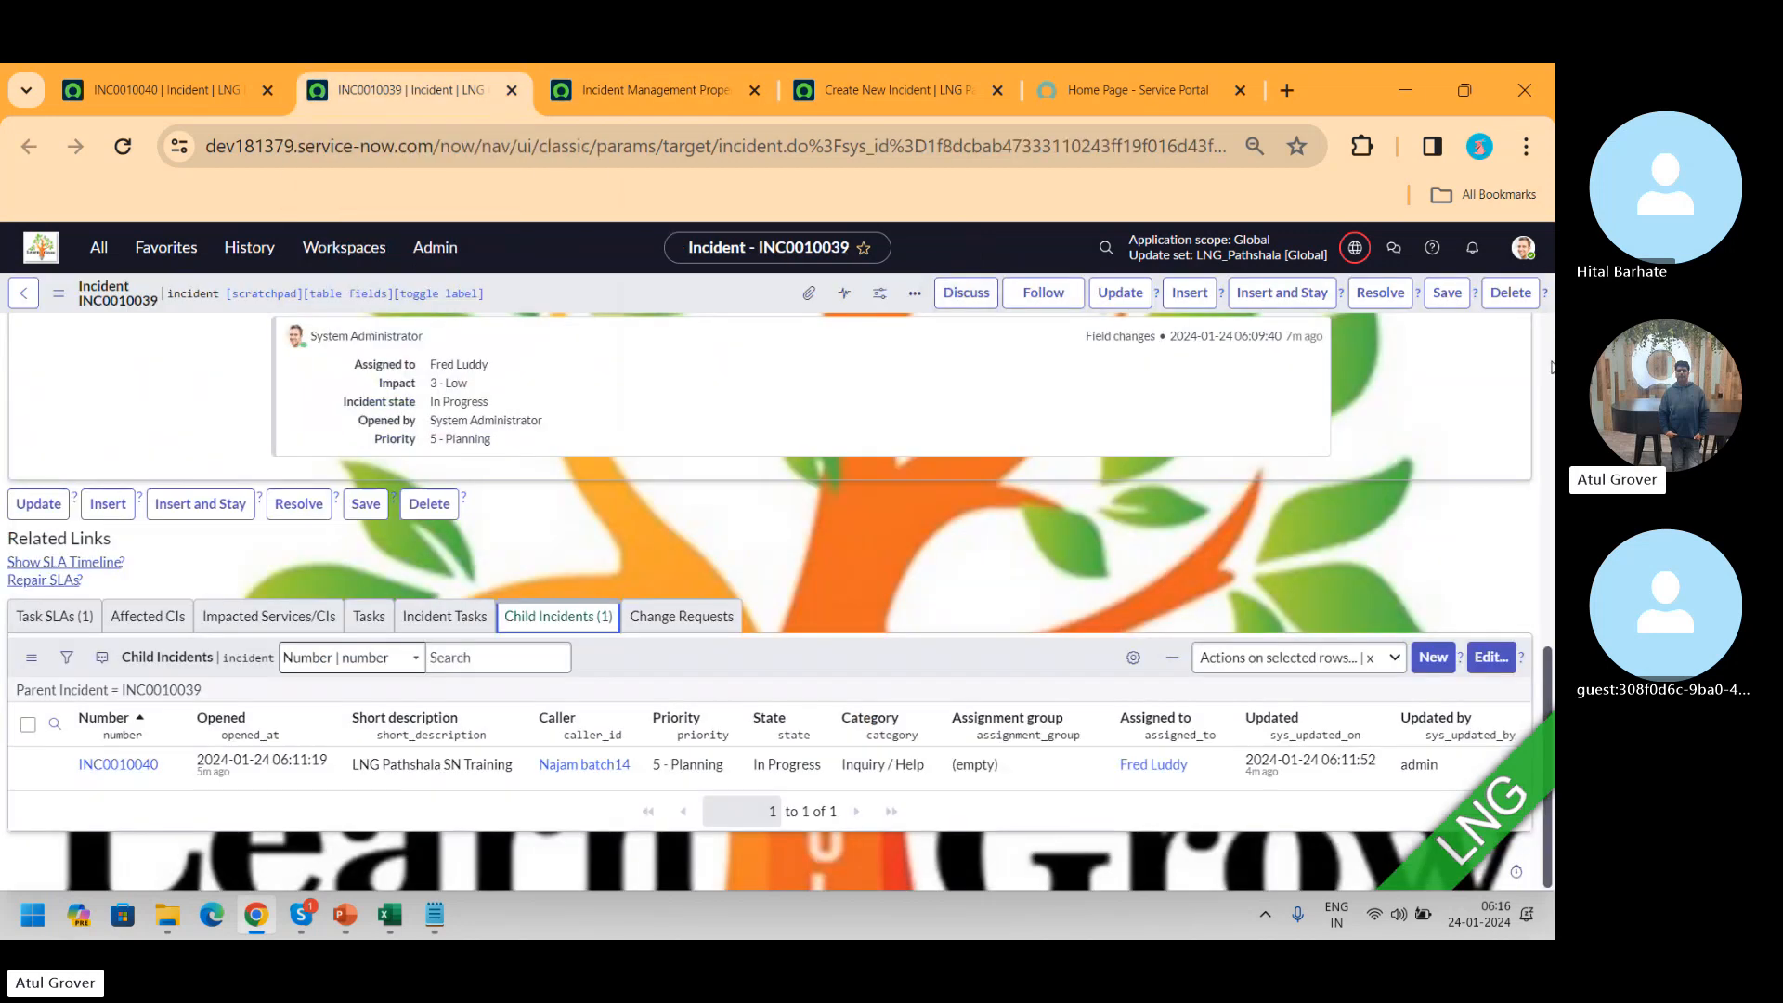
pyautogui.scroll(10, 1458, 427)
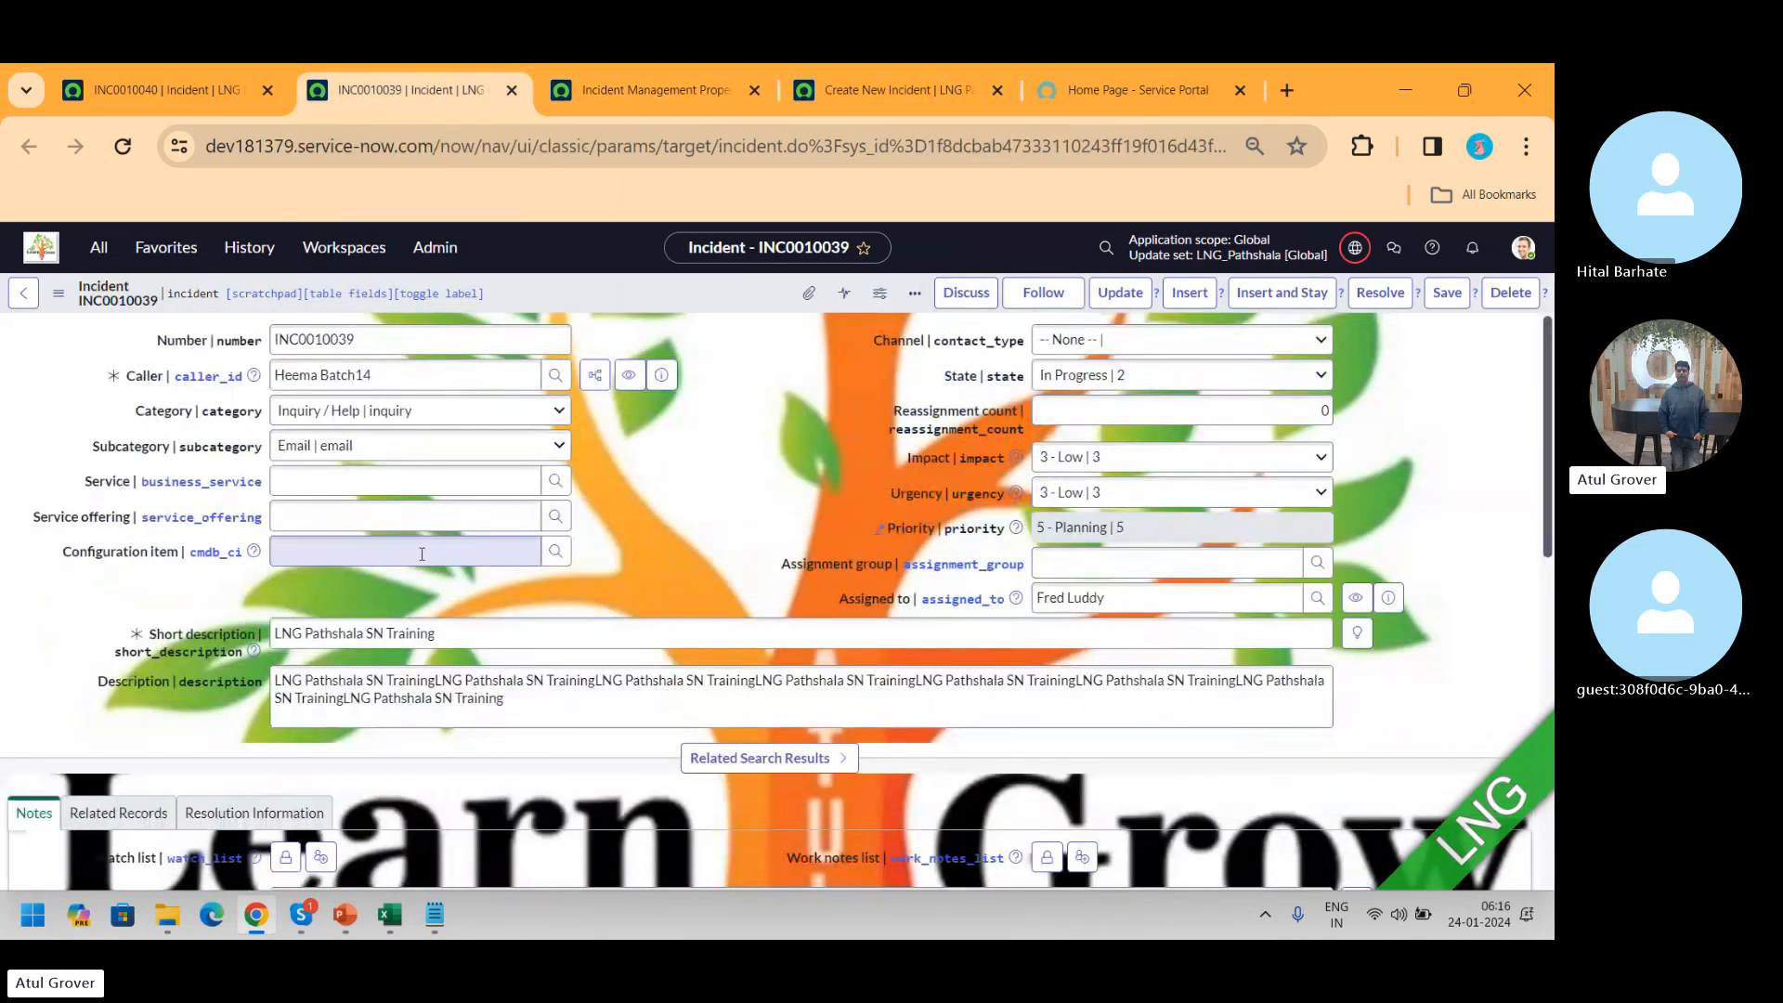
pyautogui.click(390, 551)
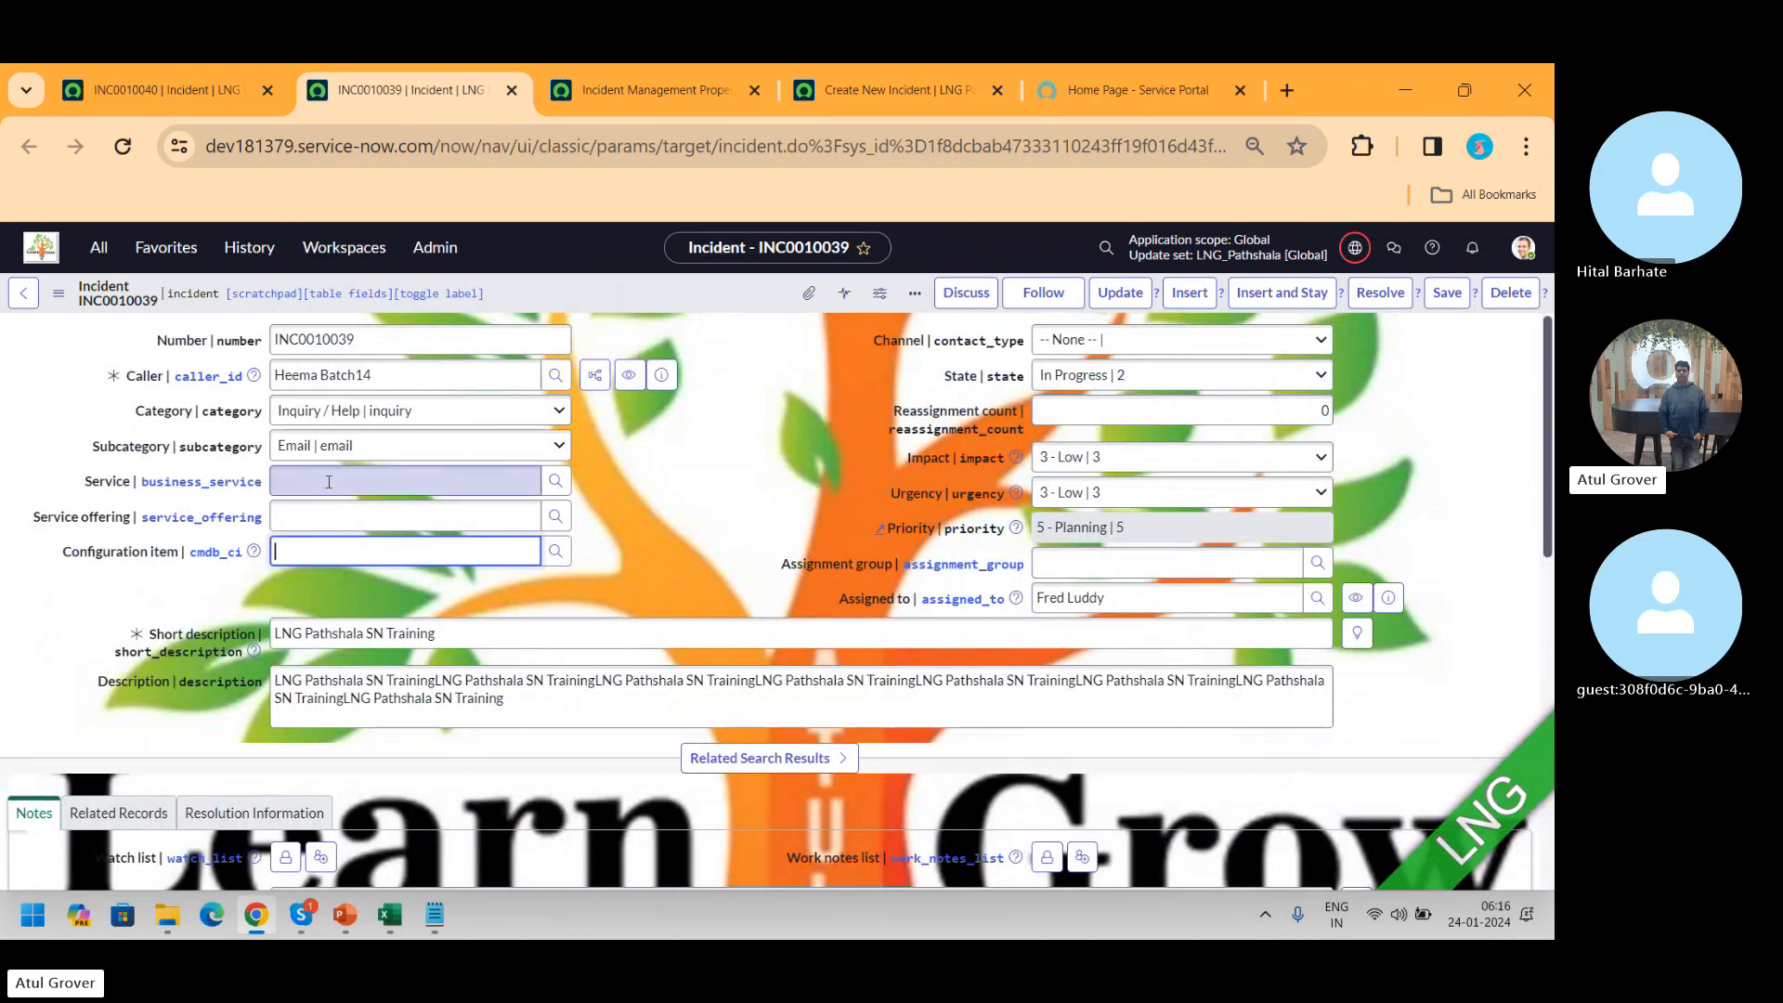
# - Set the incident's Service to Blackberry and try to look up a matching service offering
pyautogui.click(334, 475)
pyautogui.click(333, 528)
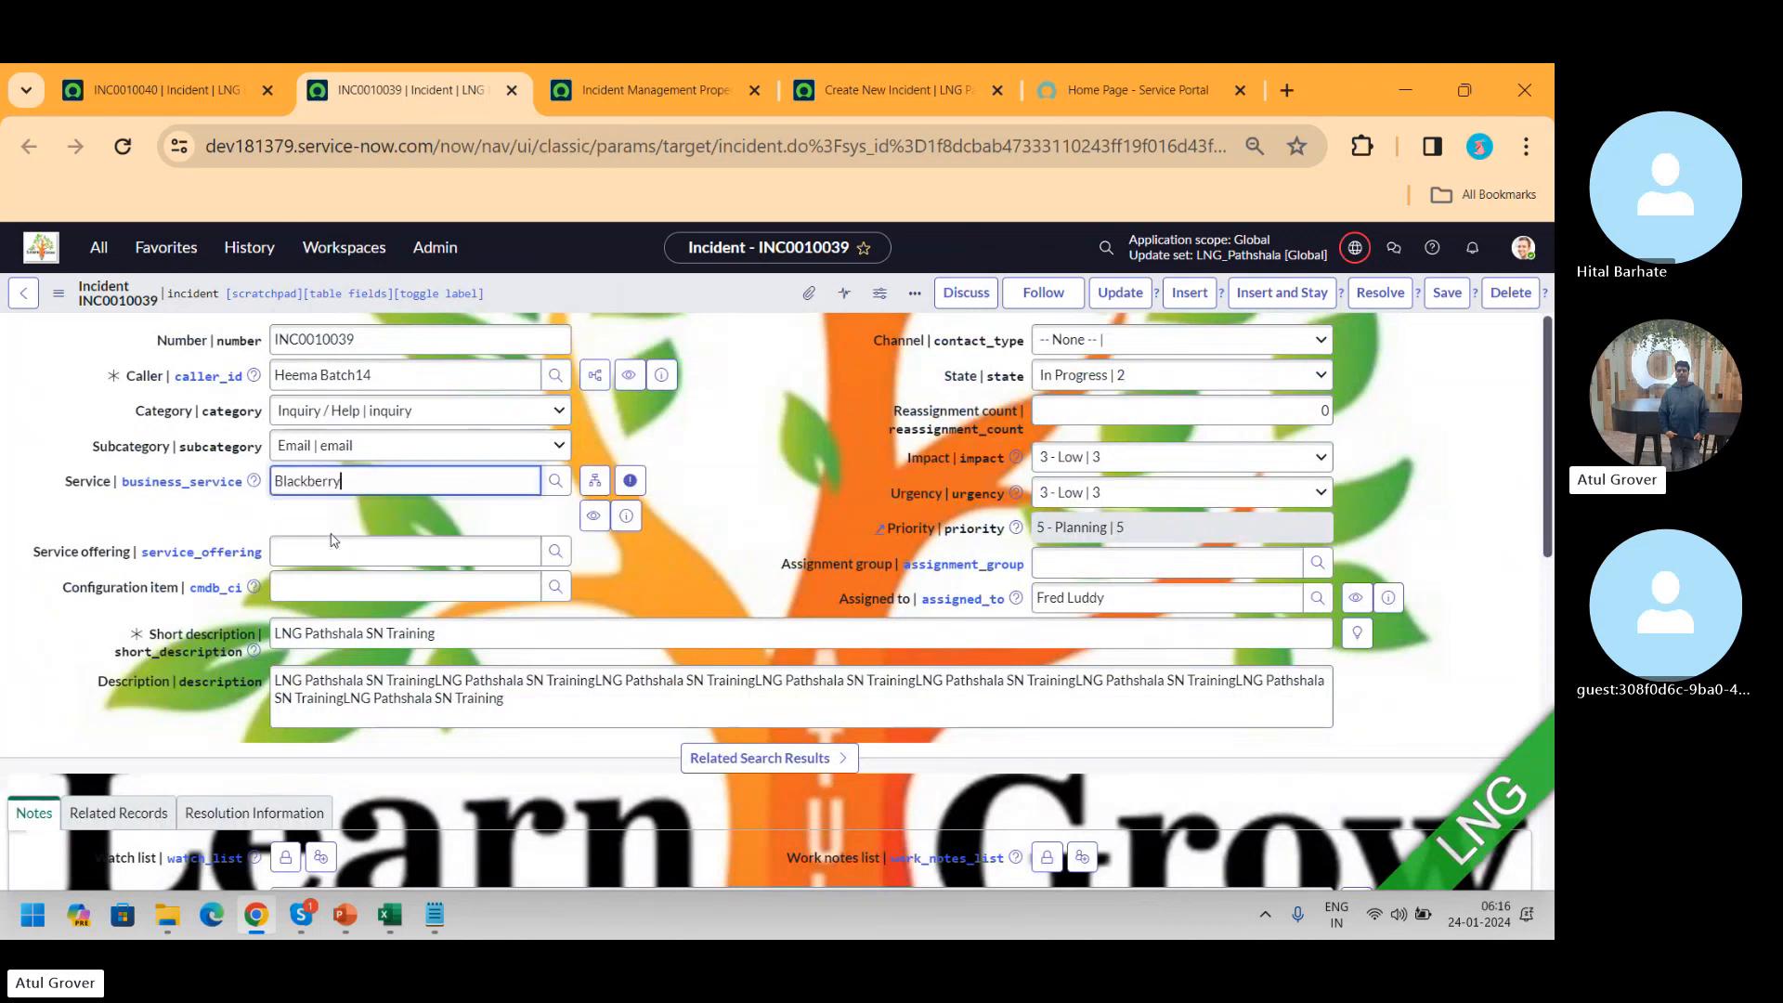
pyautogui.click(319, 554)
pyautogui.write('**')
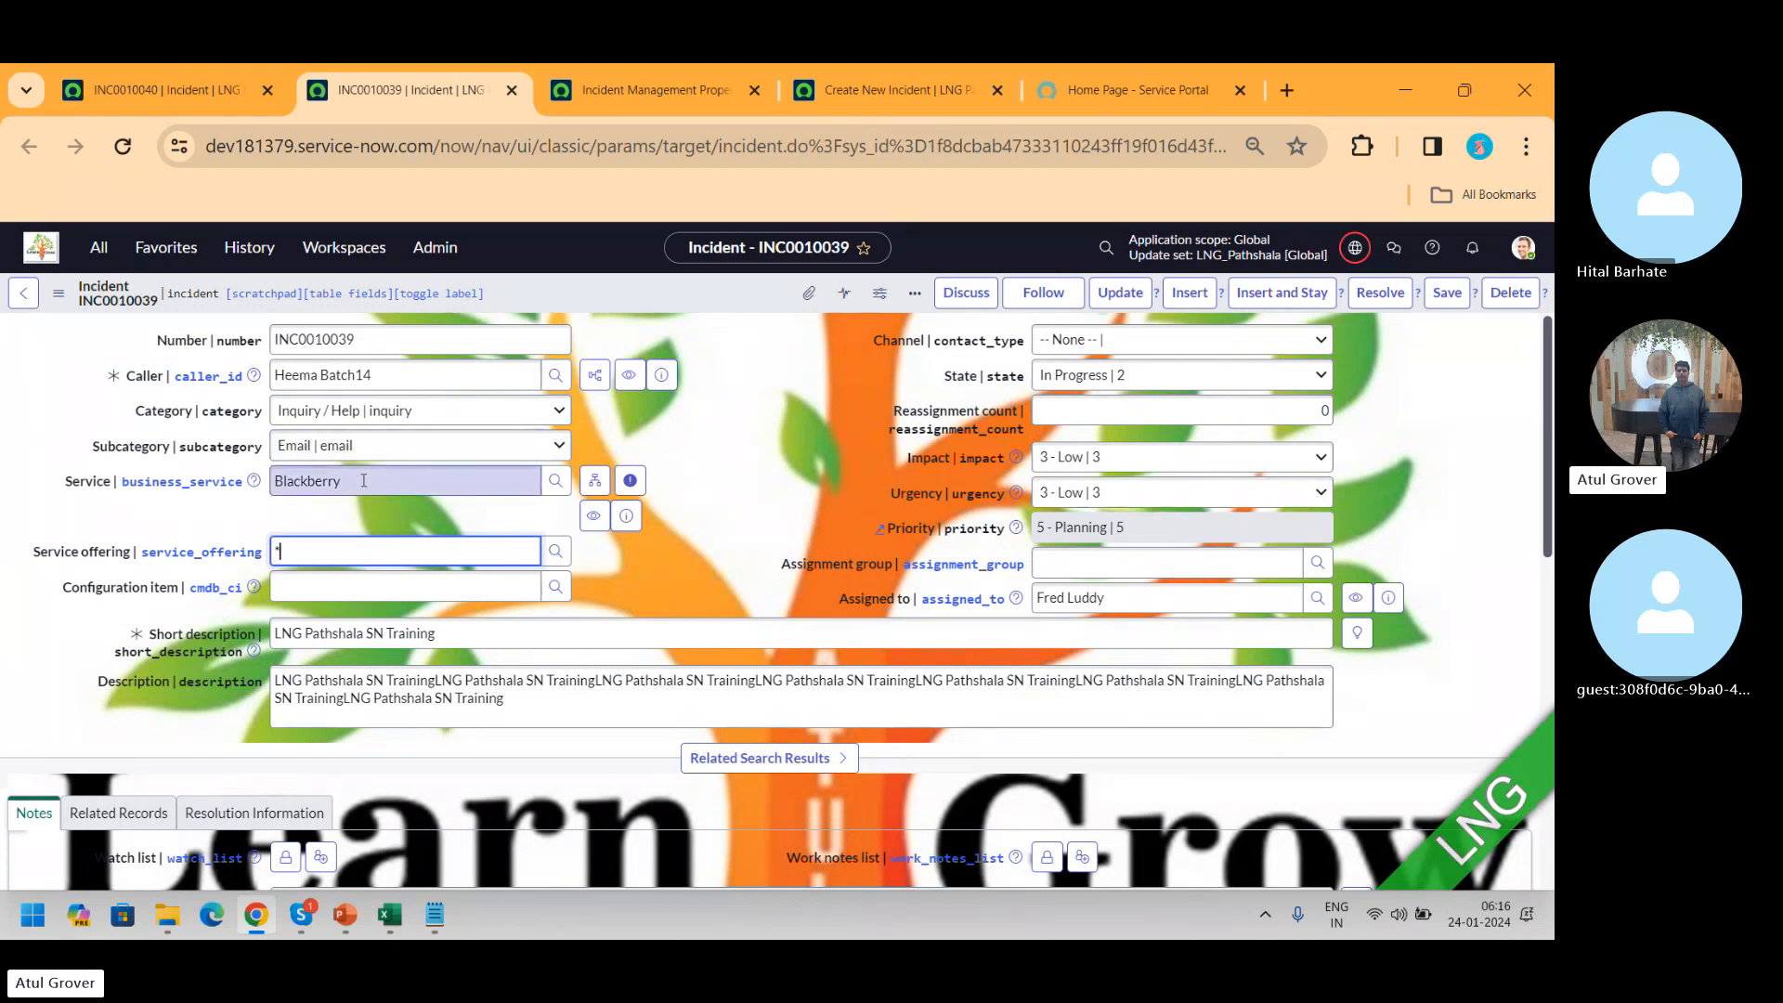
pyautogui.press('BackSpace')
# - Change the incident's Service to Email and check for available service offerings
pyautogui.moveTo(364, 481); pyautogui.dragTo(56, 493)
pyautogui.write('**')
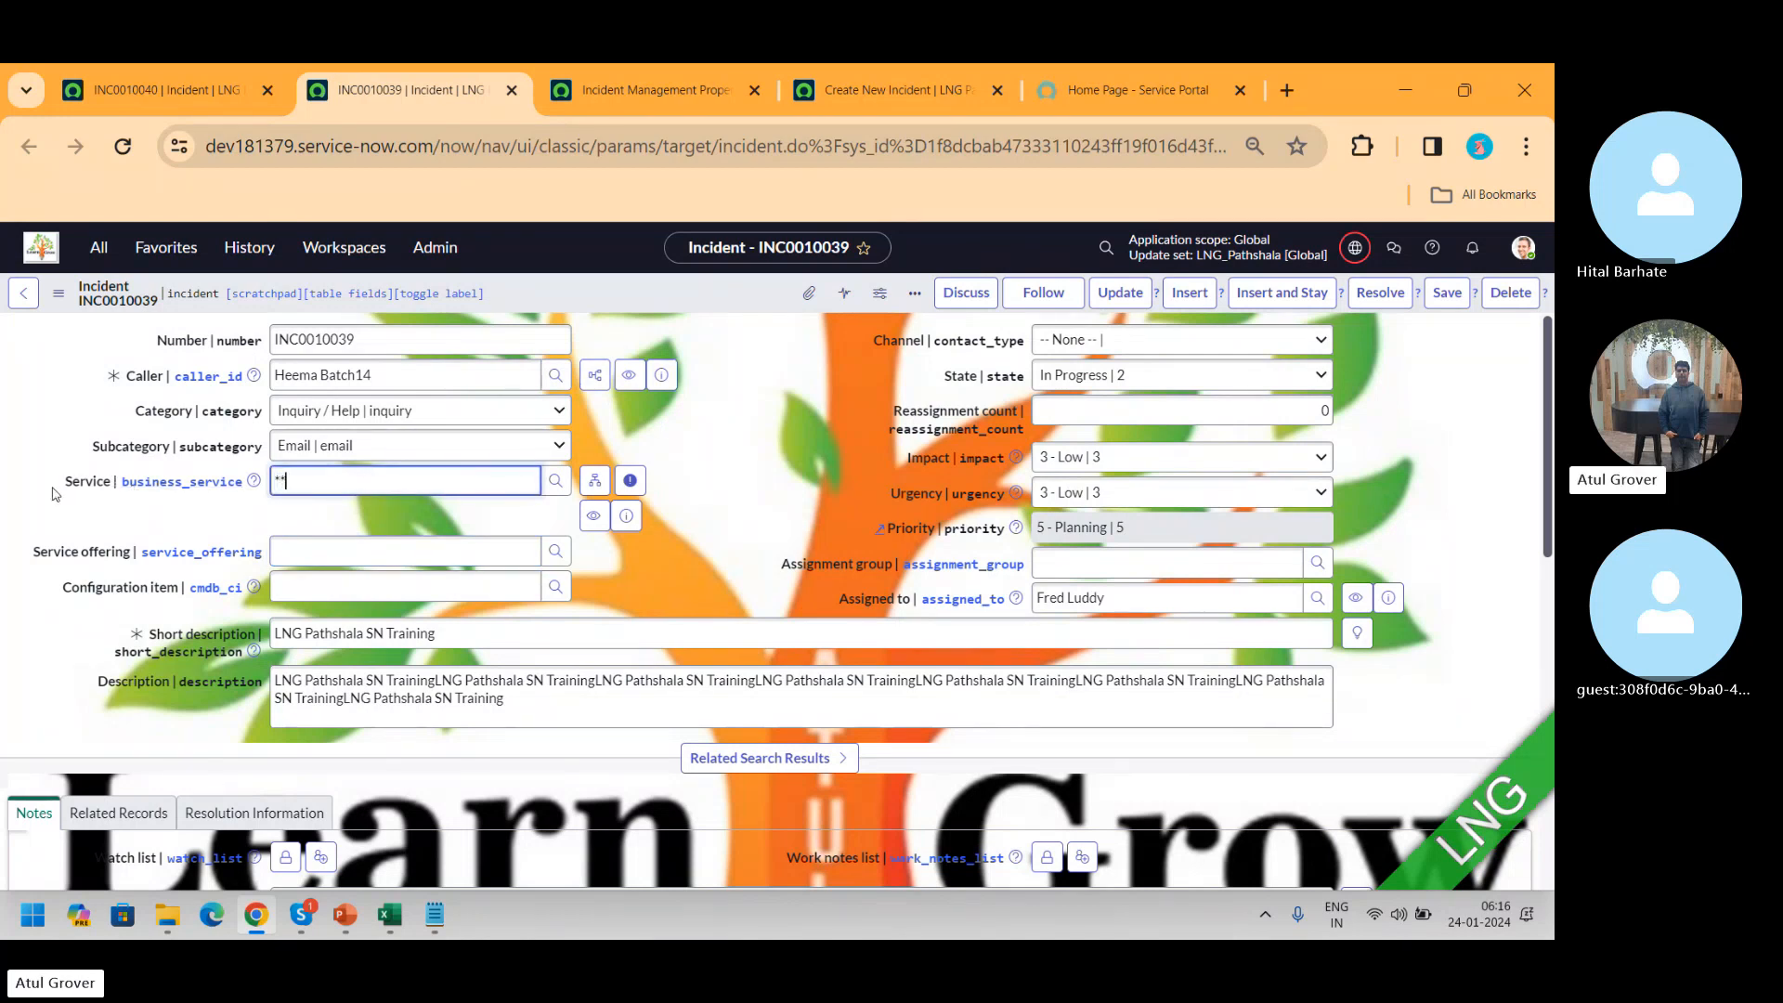
pyautogui.click(315, 689)
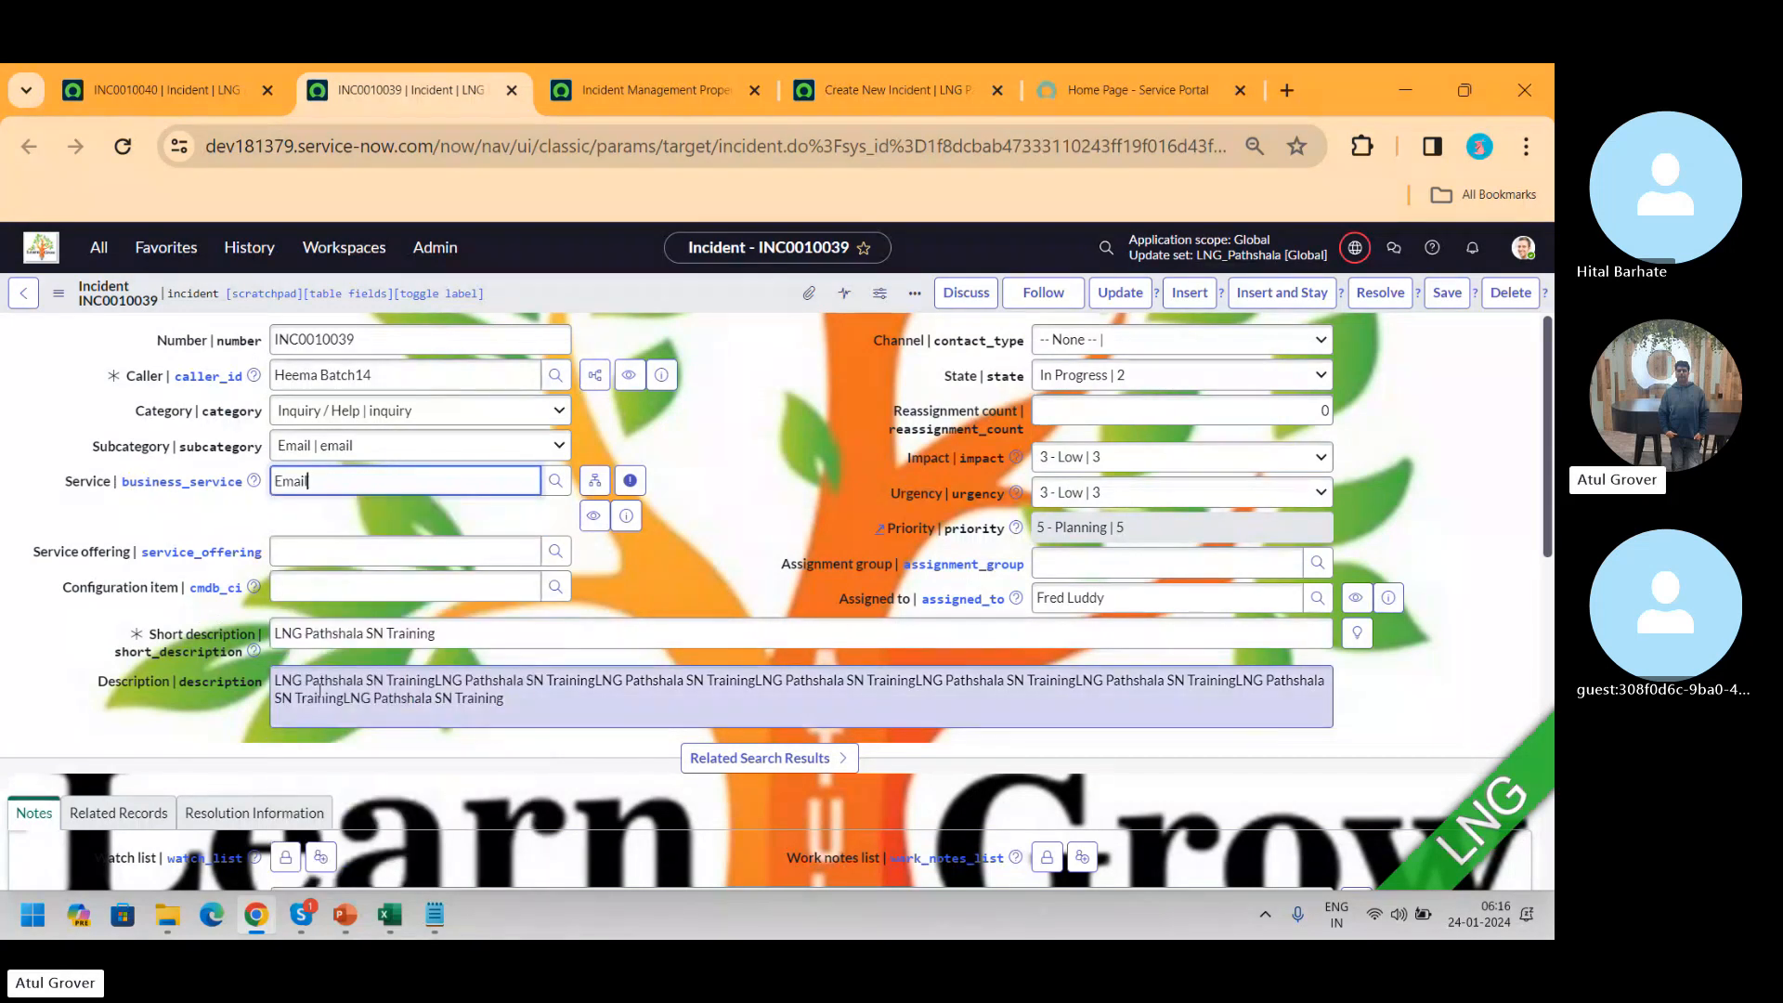
pyautogui.click(323, 562)
pyautogui.write('**')
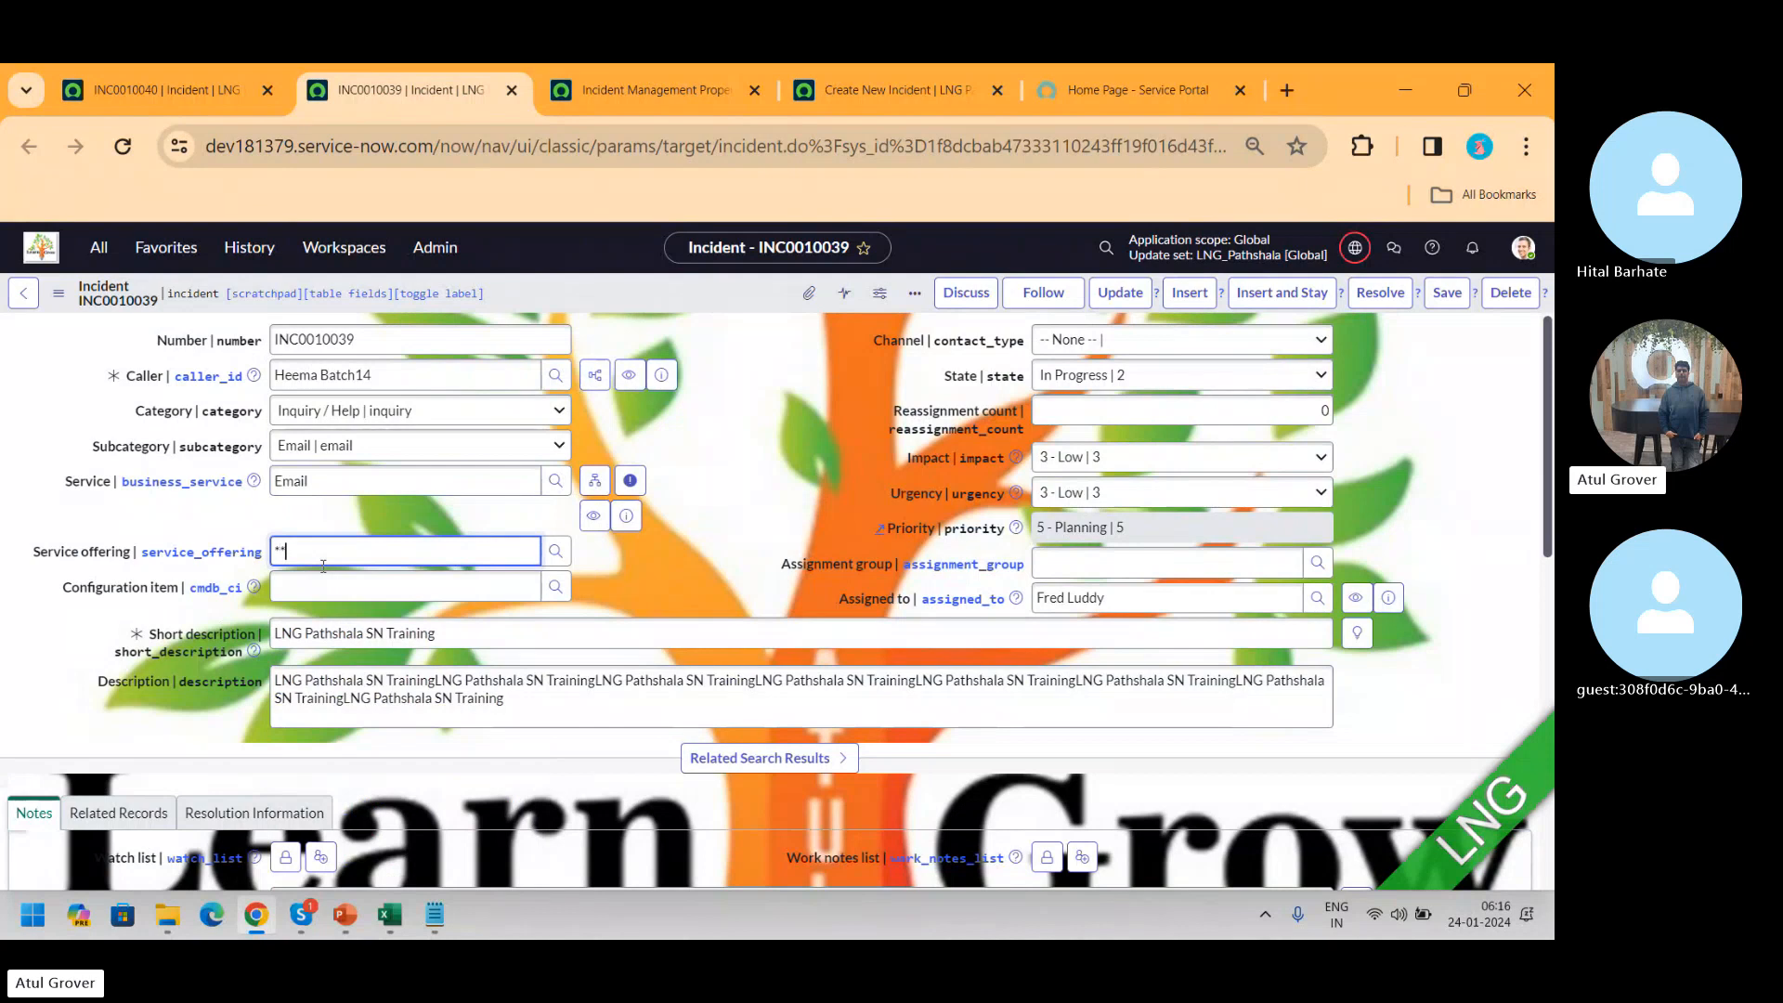
pyautogui.press('BackSpace')
pyautogui.press('BackSpace')
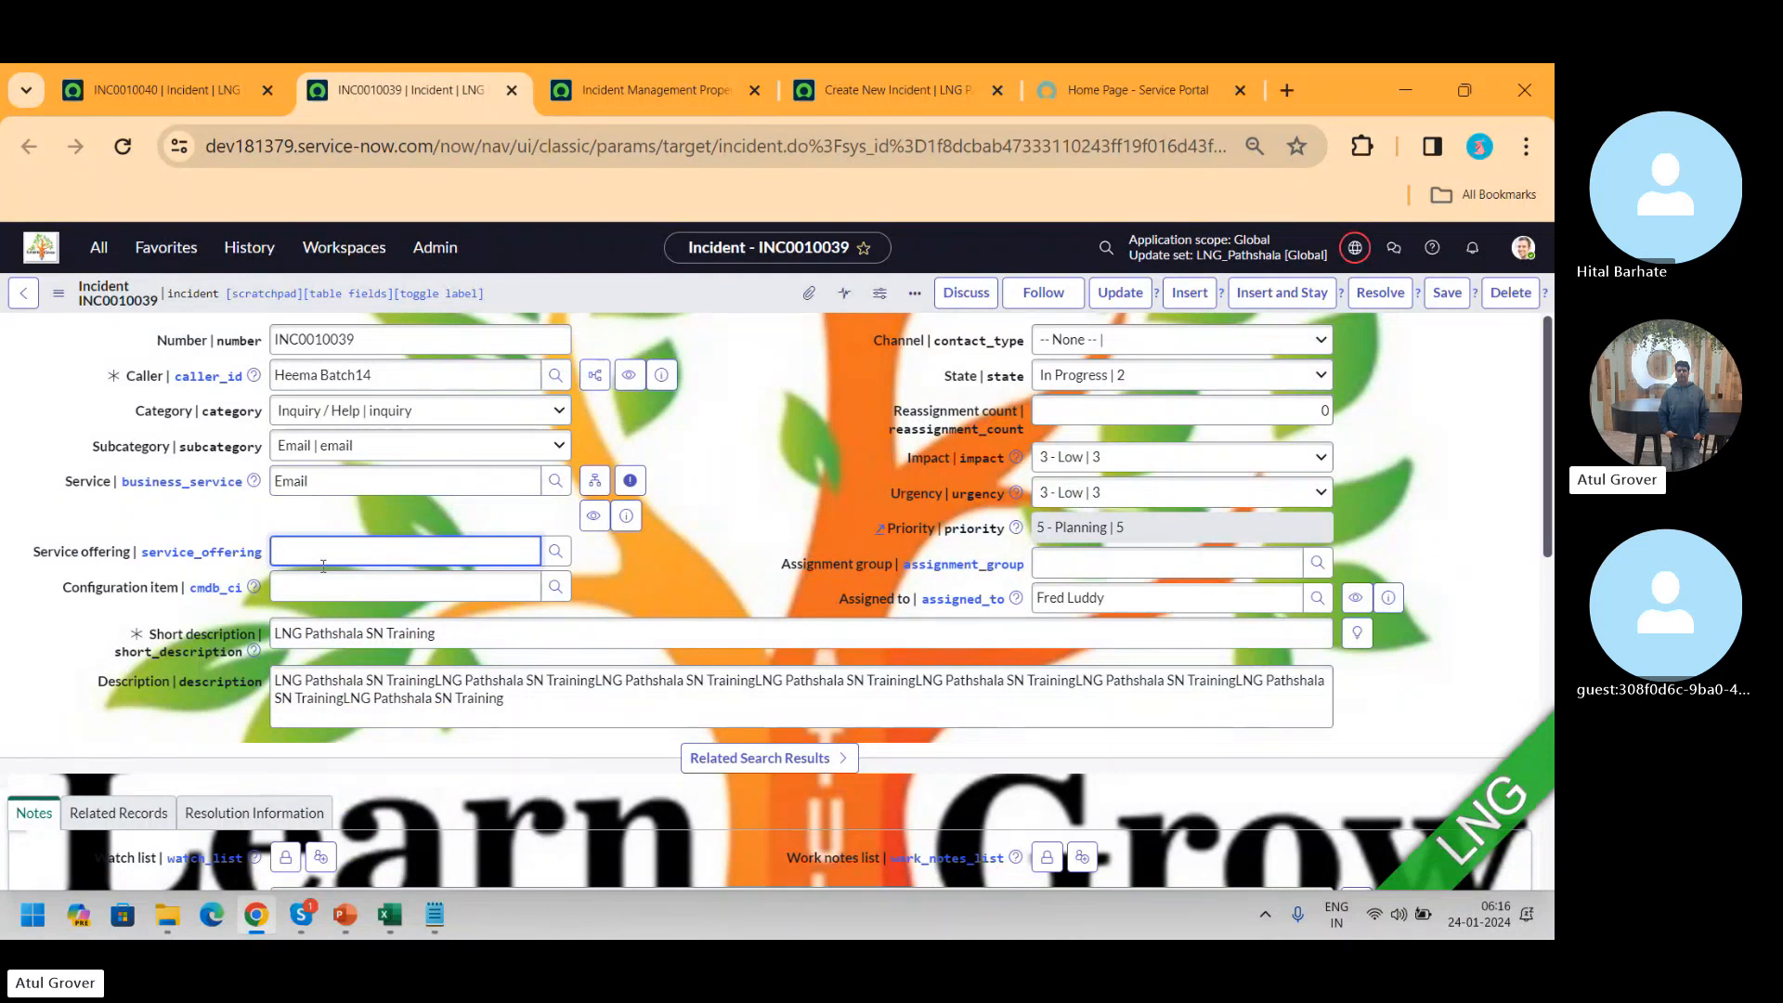
# - List all available services again and reselect Email as the incident's Service
pyautogui.click(353, 499)
pyautogui.hotkey('ctrl', 'a')
pyautogui.write('**')
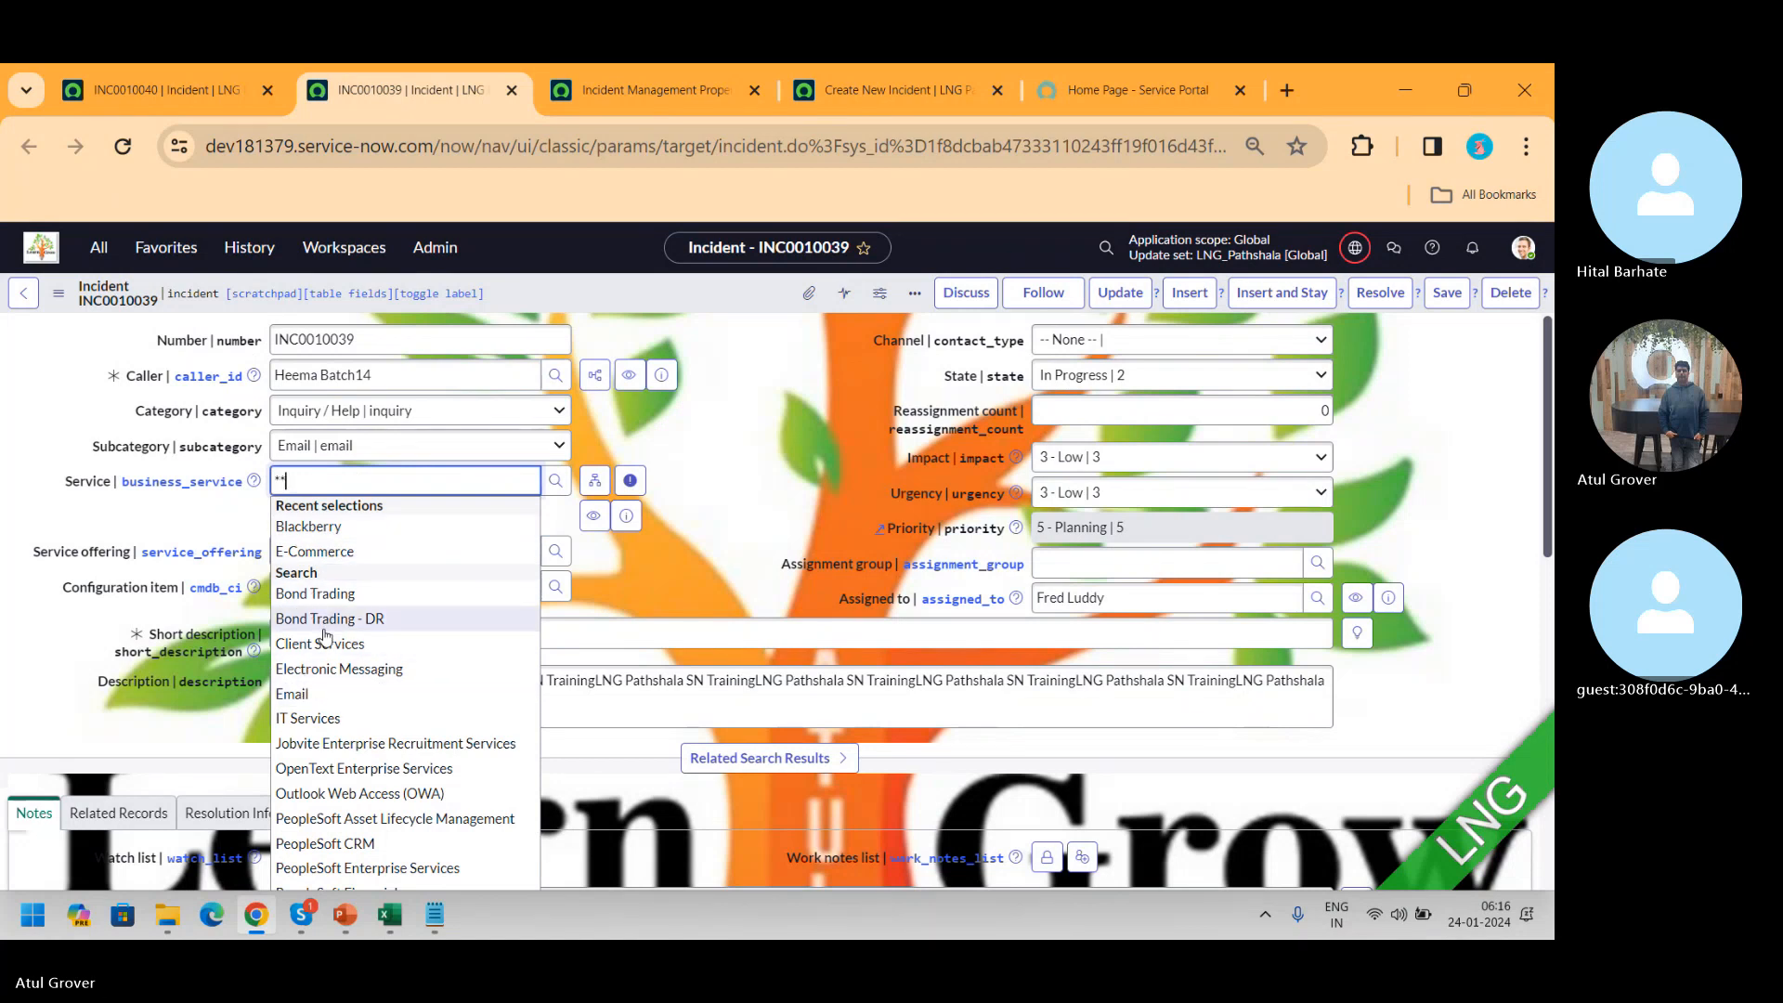
pyautogui.click(306, 695)
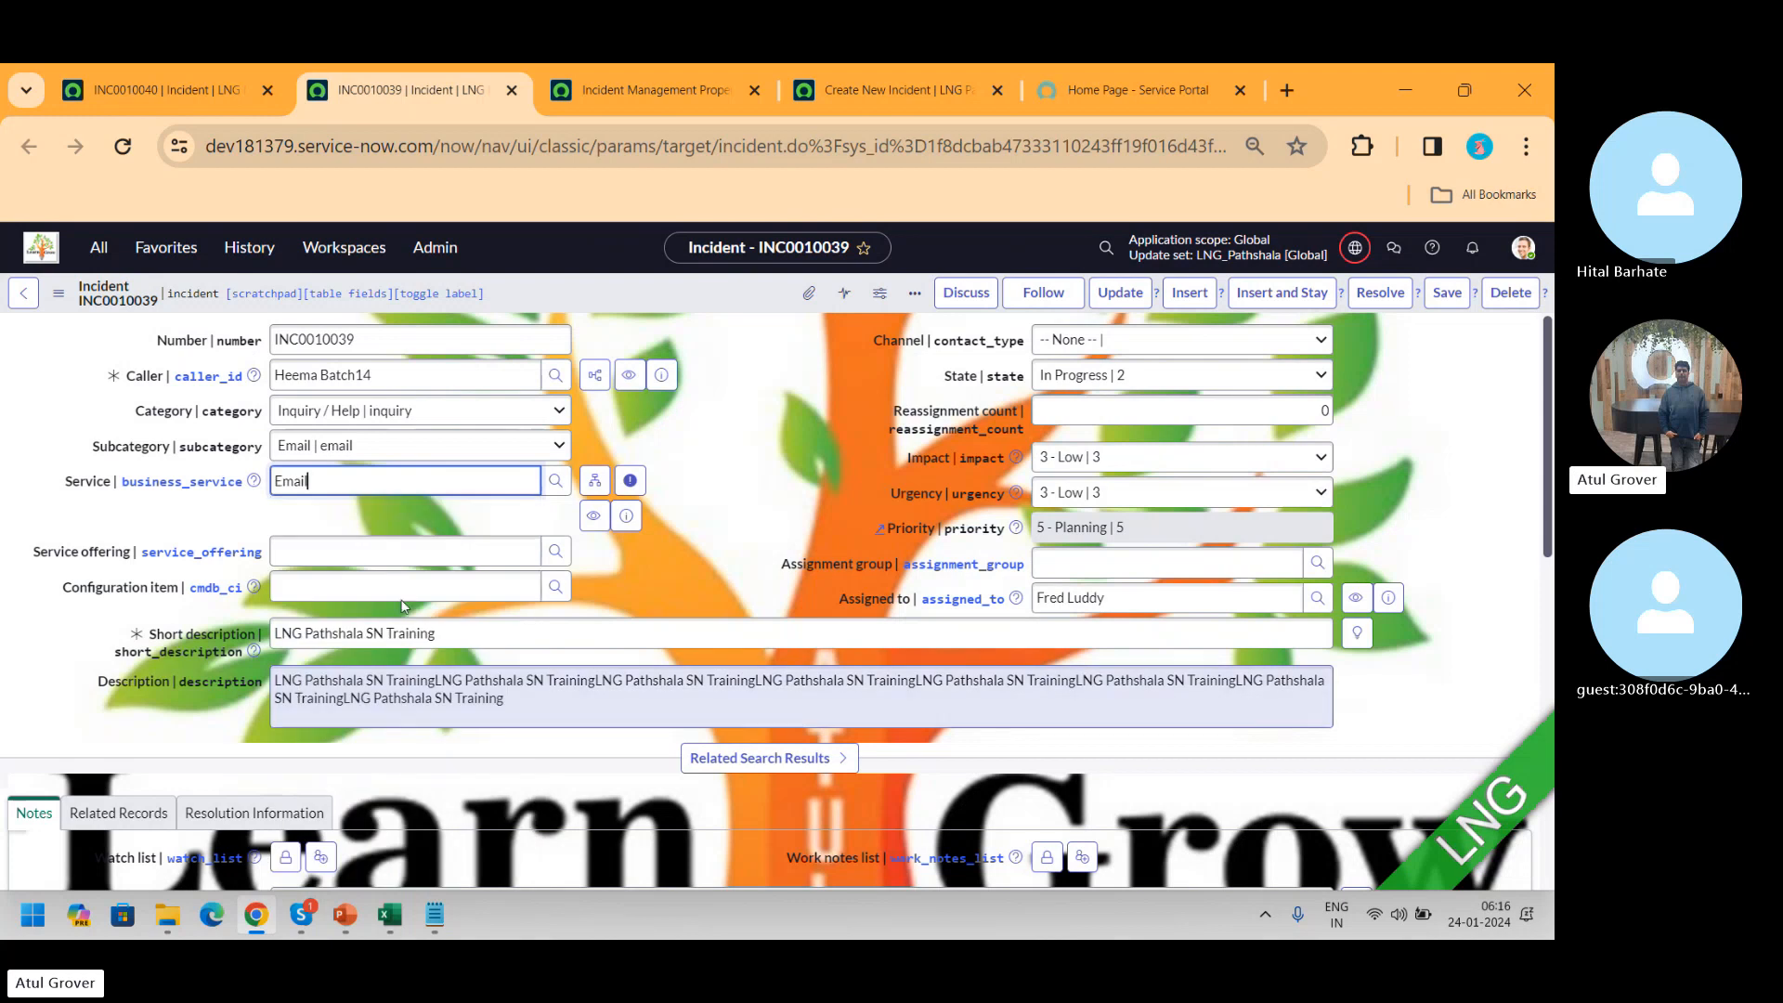
# - Set the Configuration item to Java Application Server FLX and save incident INC0010039 while staying on the form
pyautogui.click(333, 589)
pyautogui.write('**')
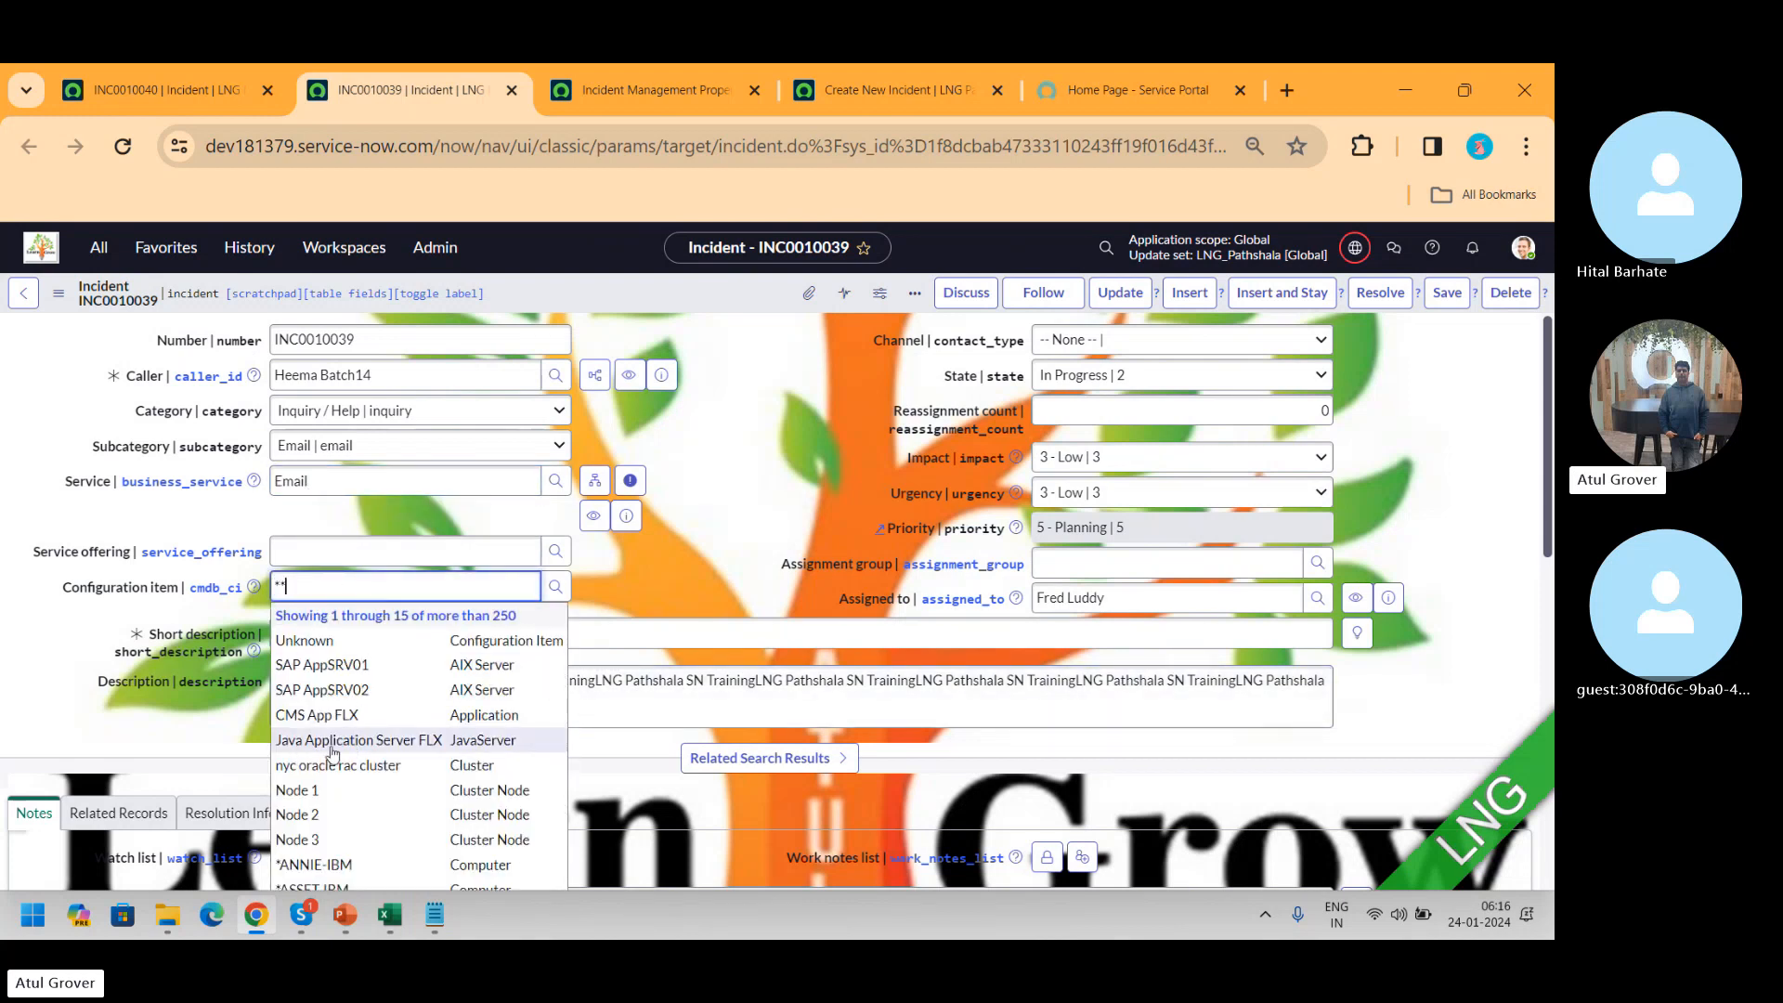
pyautogui.click(333, 743)
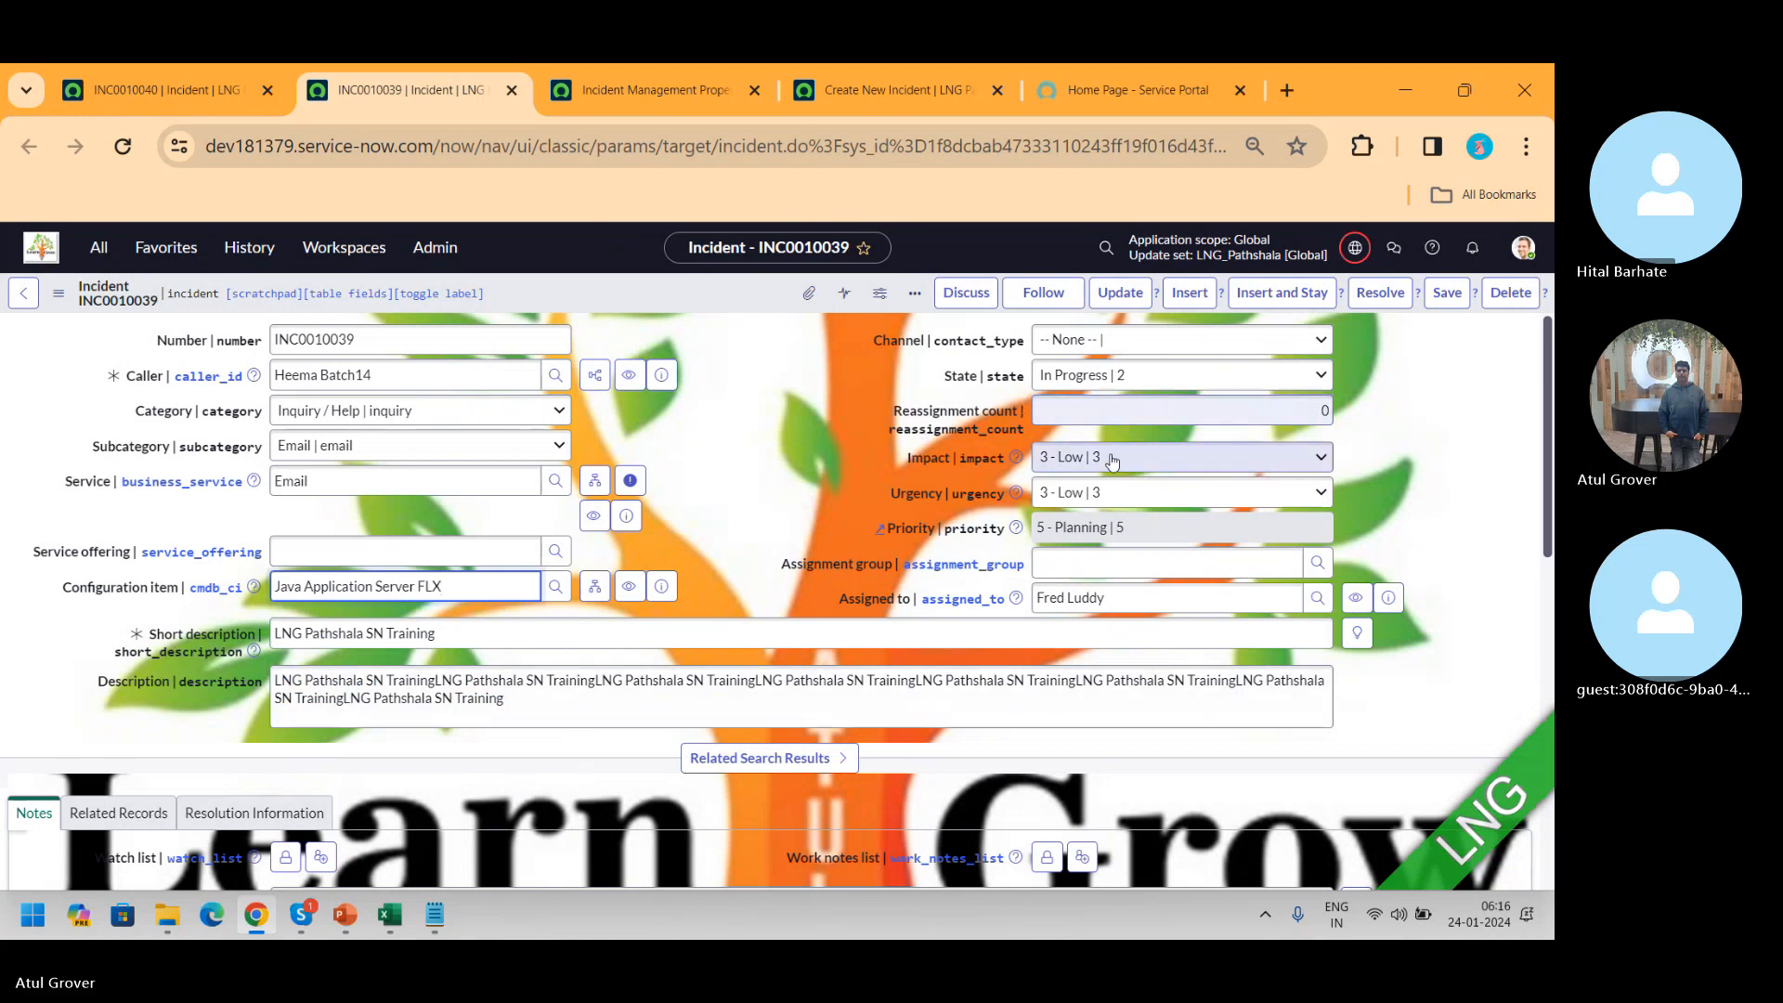
pyautogui.click(1446, 293)
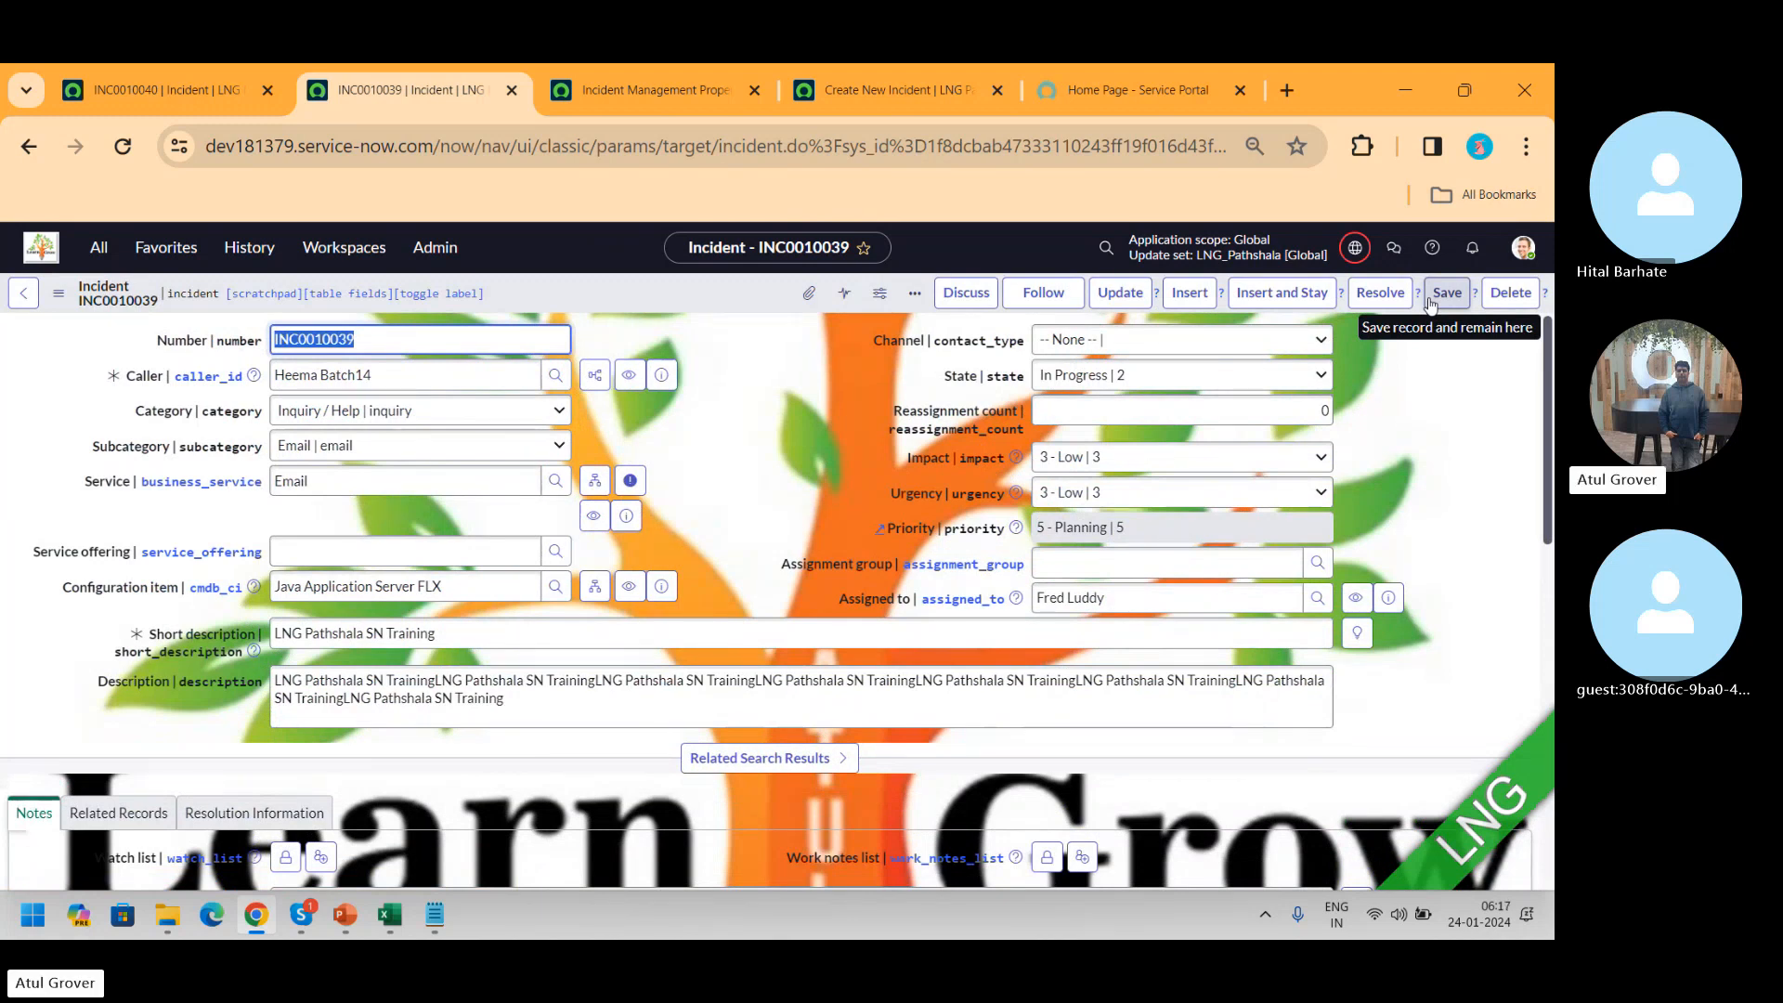
# - In the Incident Management Properties, highlight the attributes copied from the Service Offering and Impacted Services related lists
pyautogui.hotkey('alt', 'Tab')
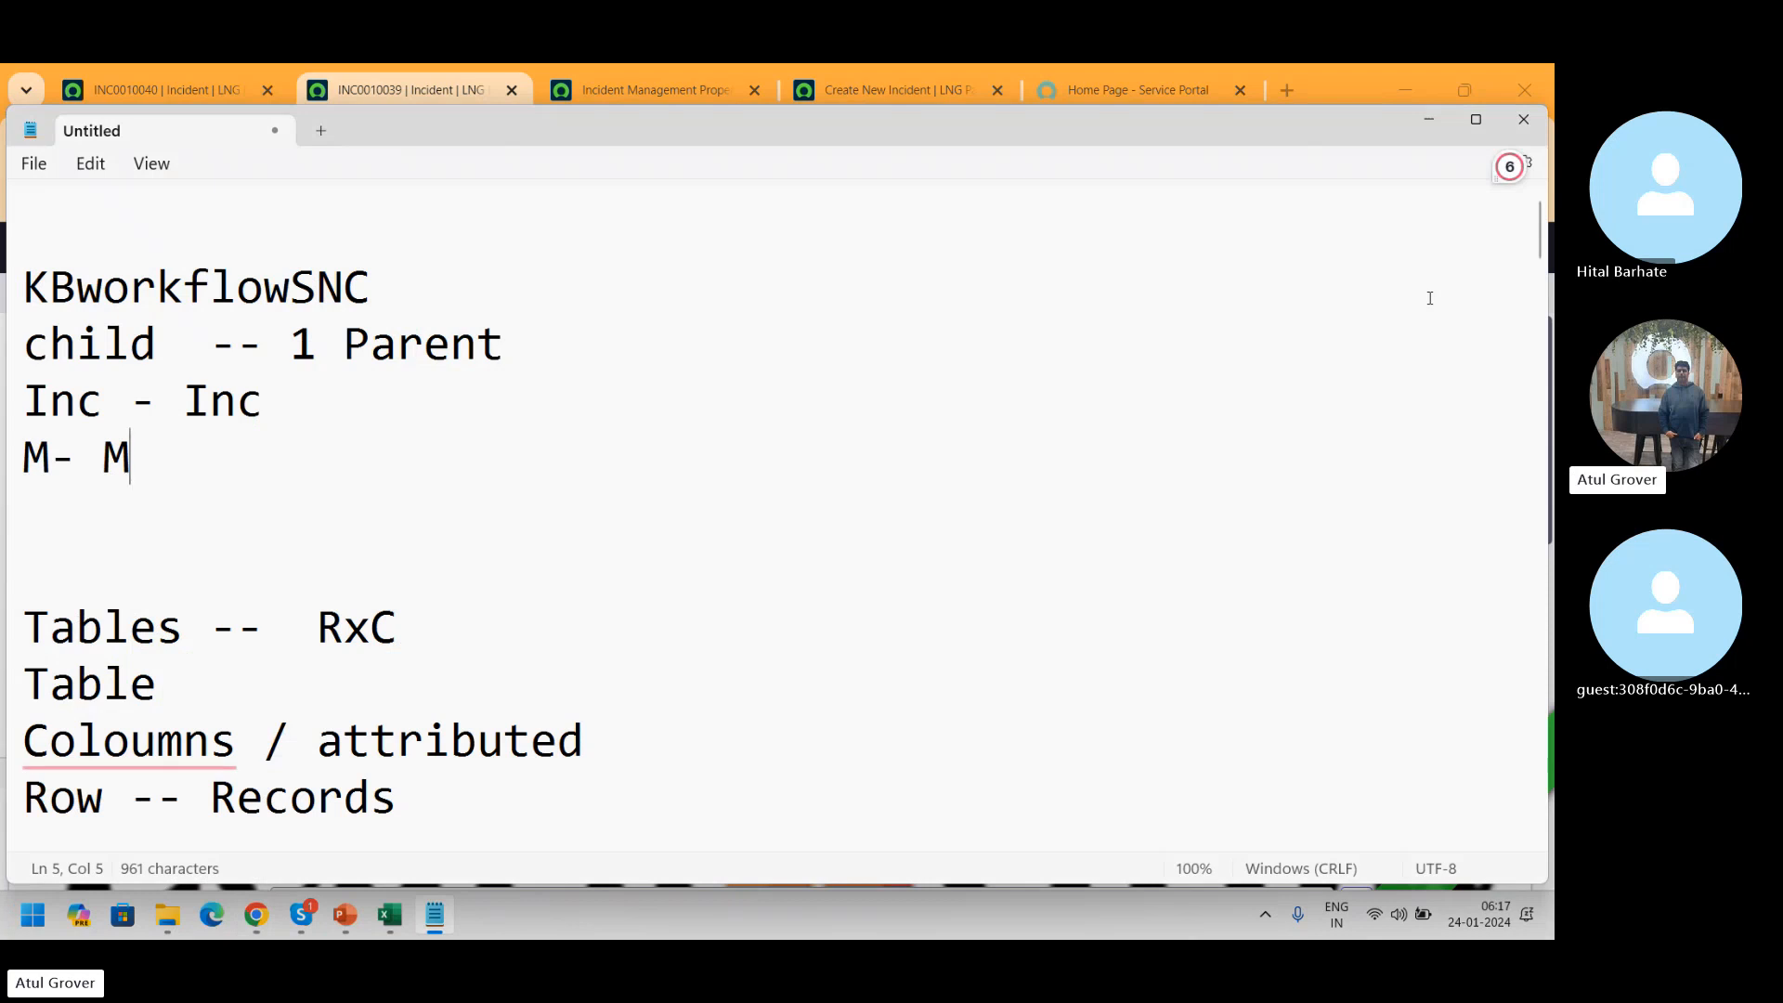
pyautogui.hotkey('alt', 'Tab')
pyautogui.click(724, 85)
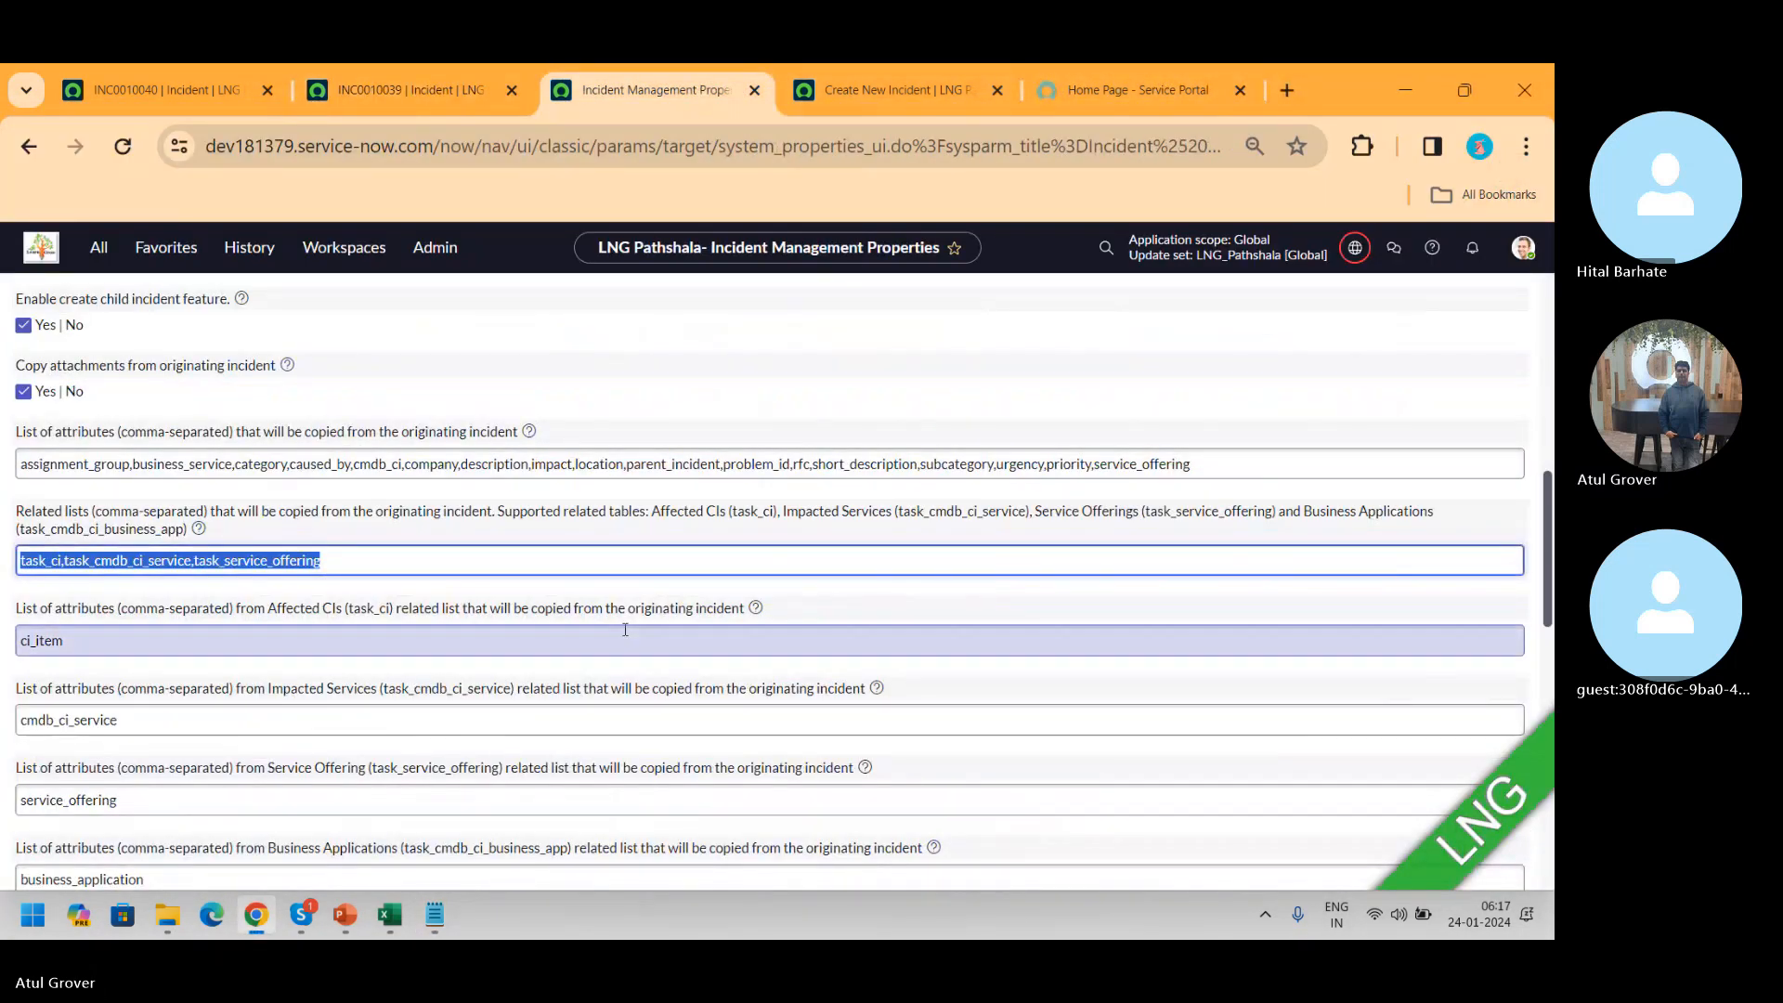
pyautogui.scroll(-2, 1551, 506)
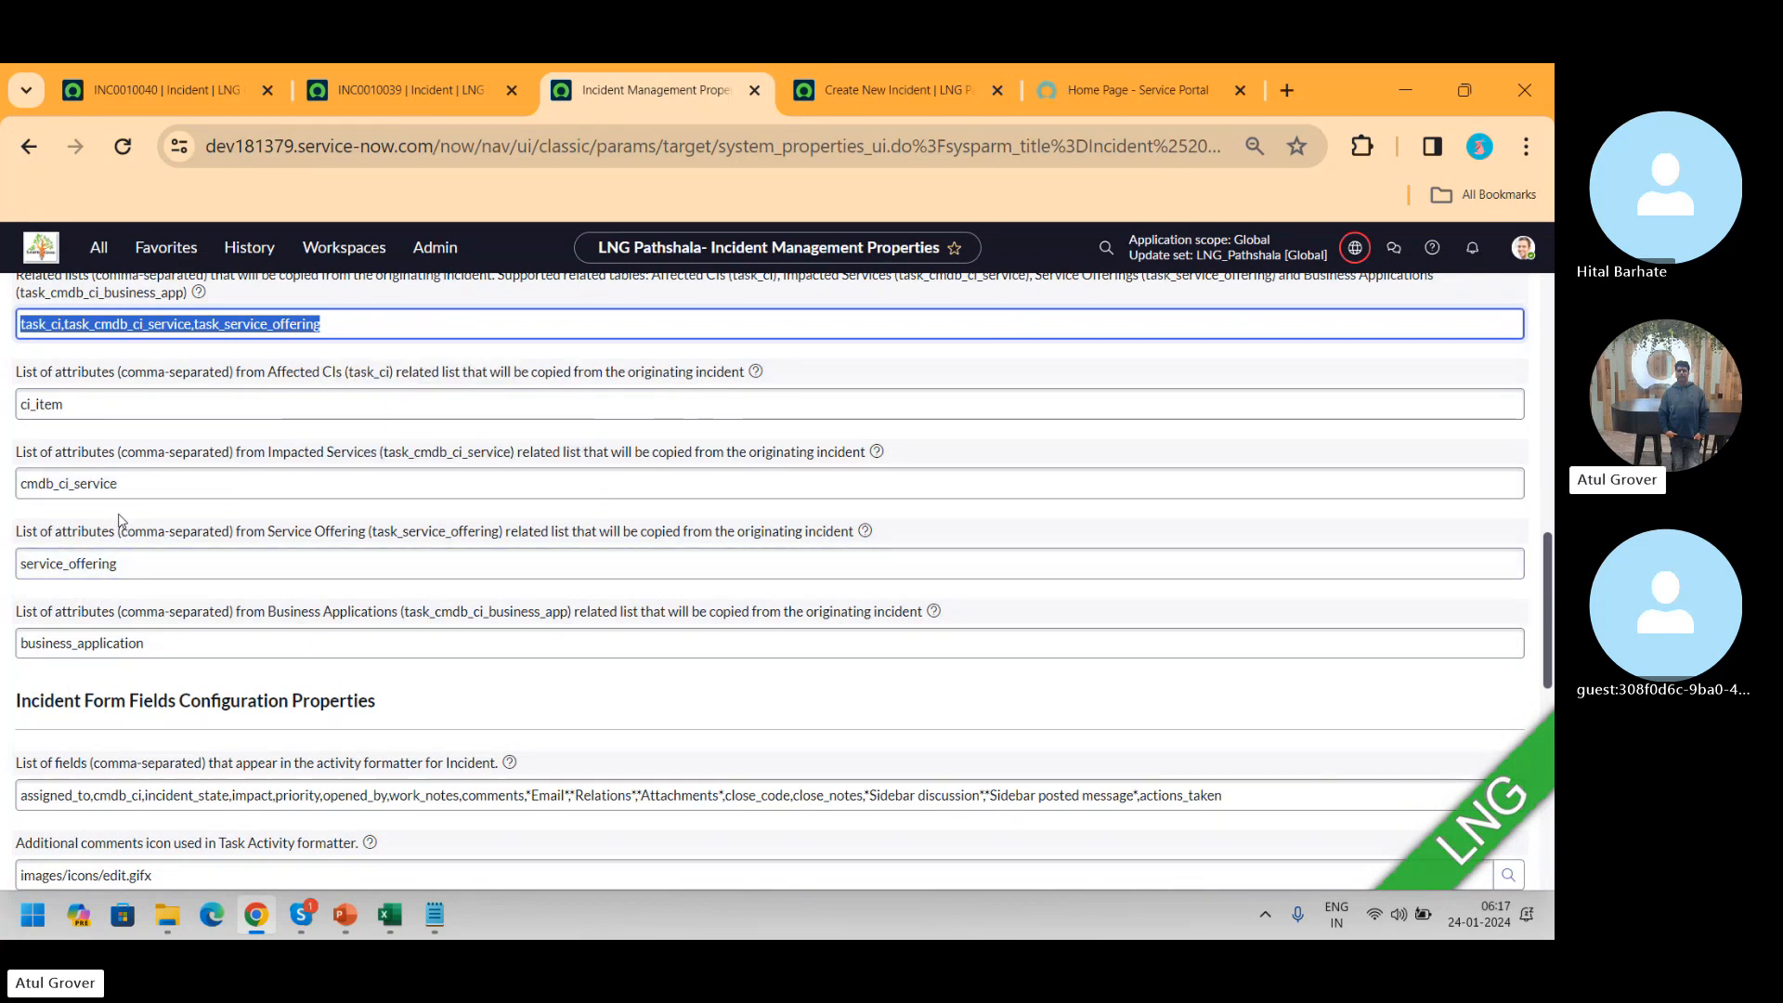
pyautogui.moveTo(122, 563); pyautogui.dragTo(4, 570)
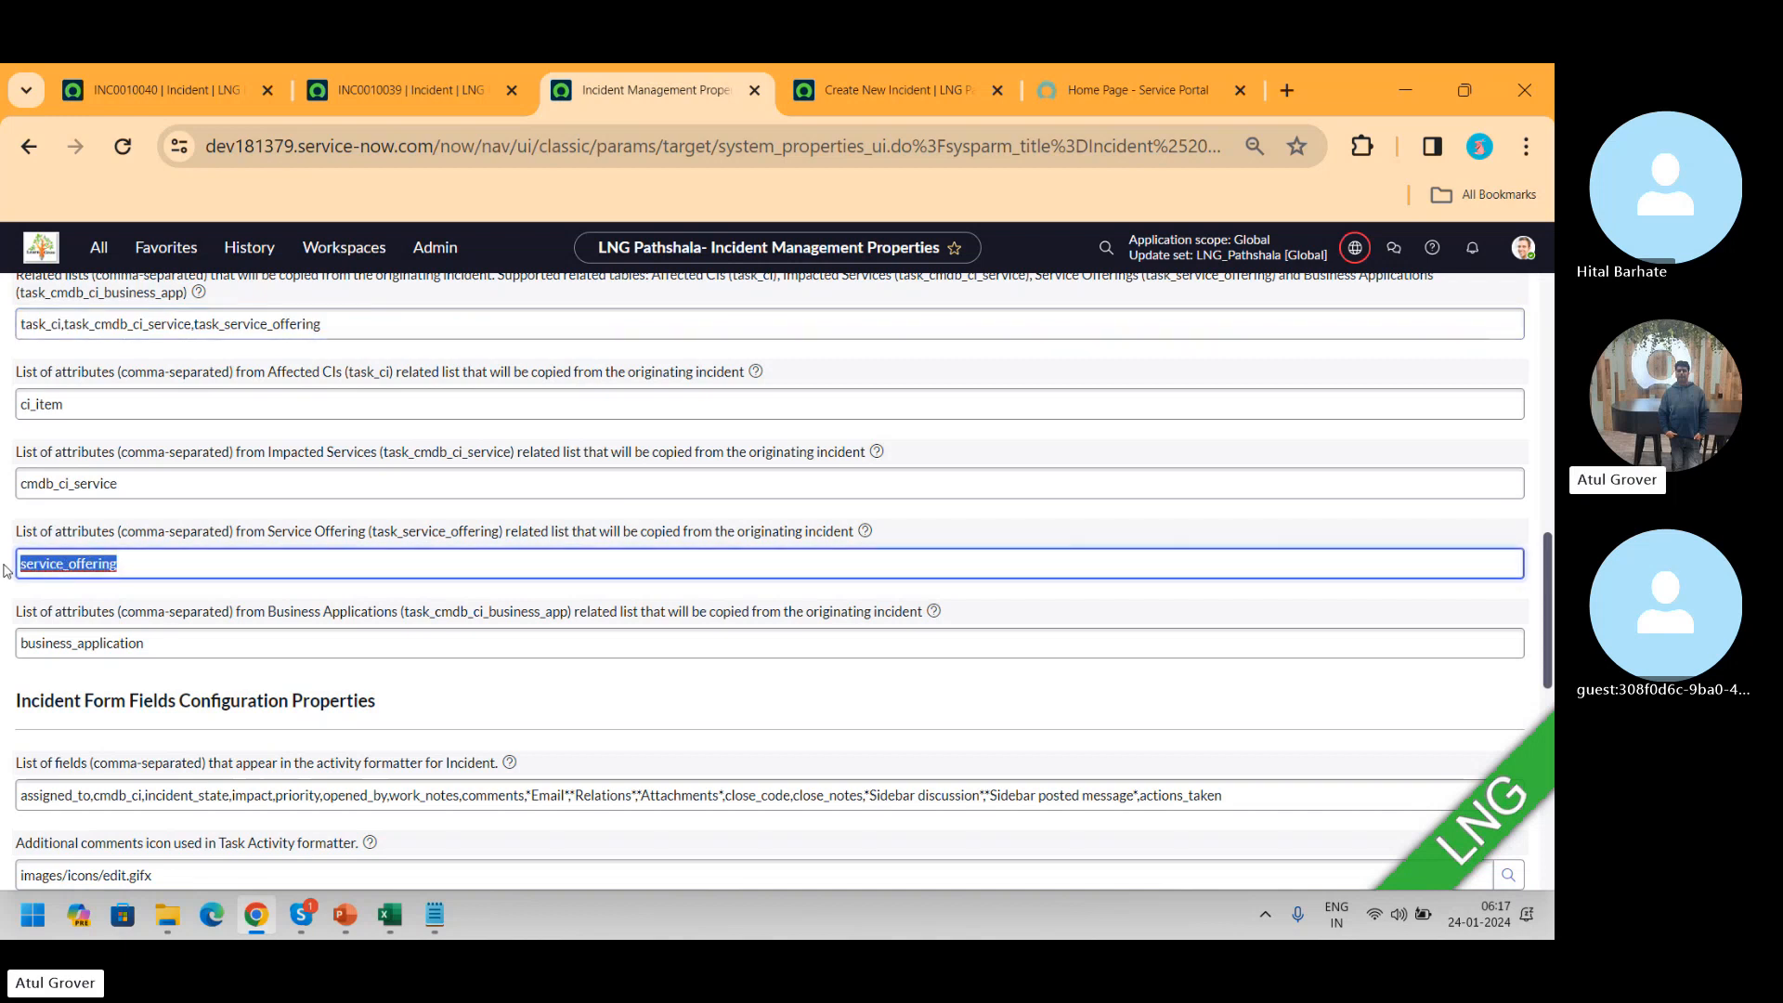
pyautogui.moveTo(126, 484); pyautogui.dragTo(3, 490)
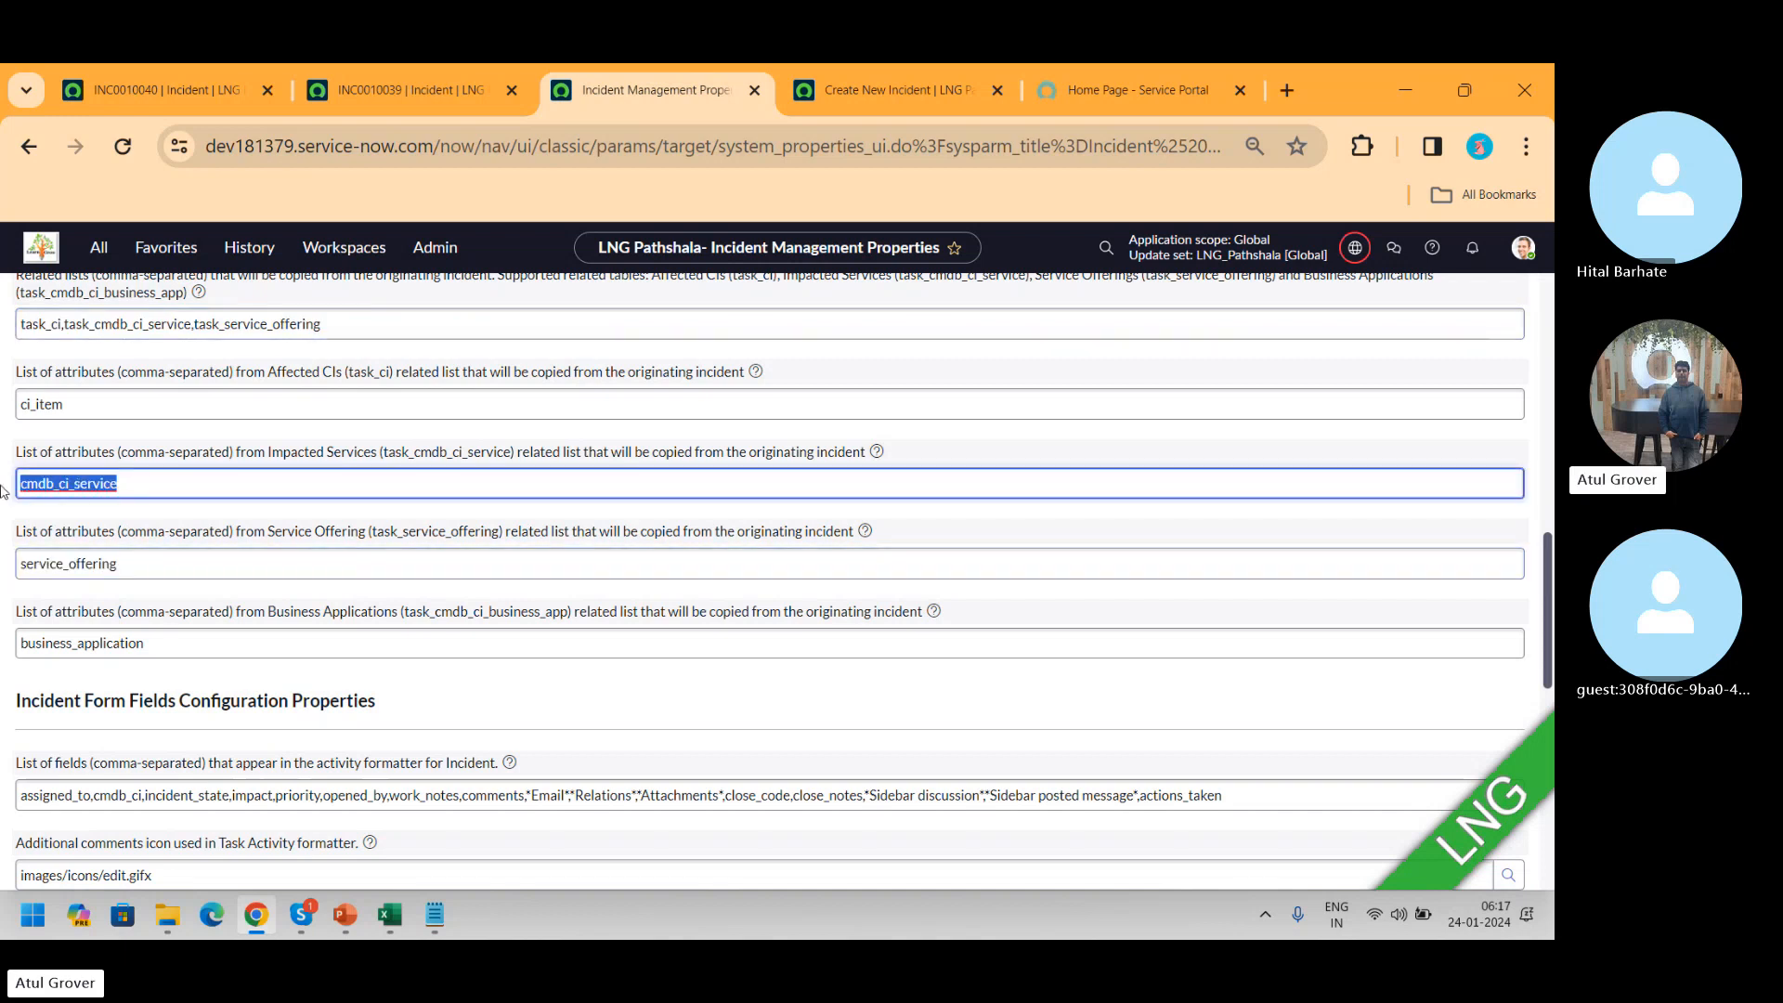
# - Return to incident INC0010039 and display its Impacted Services/CIs related list
pyautogui.click(409, 90)
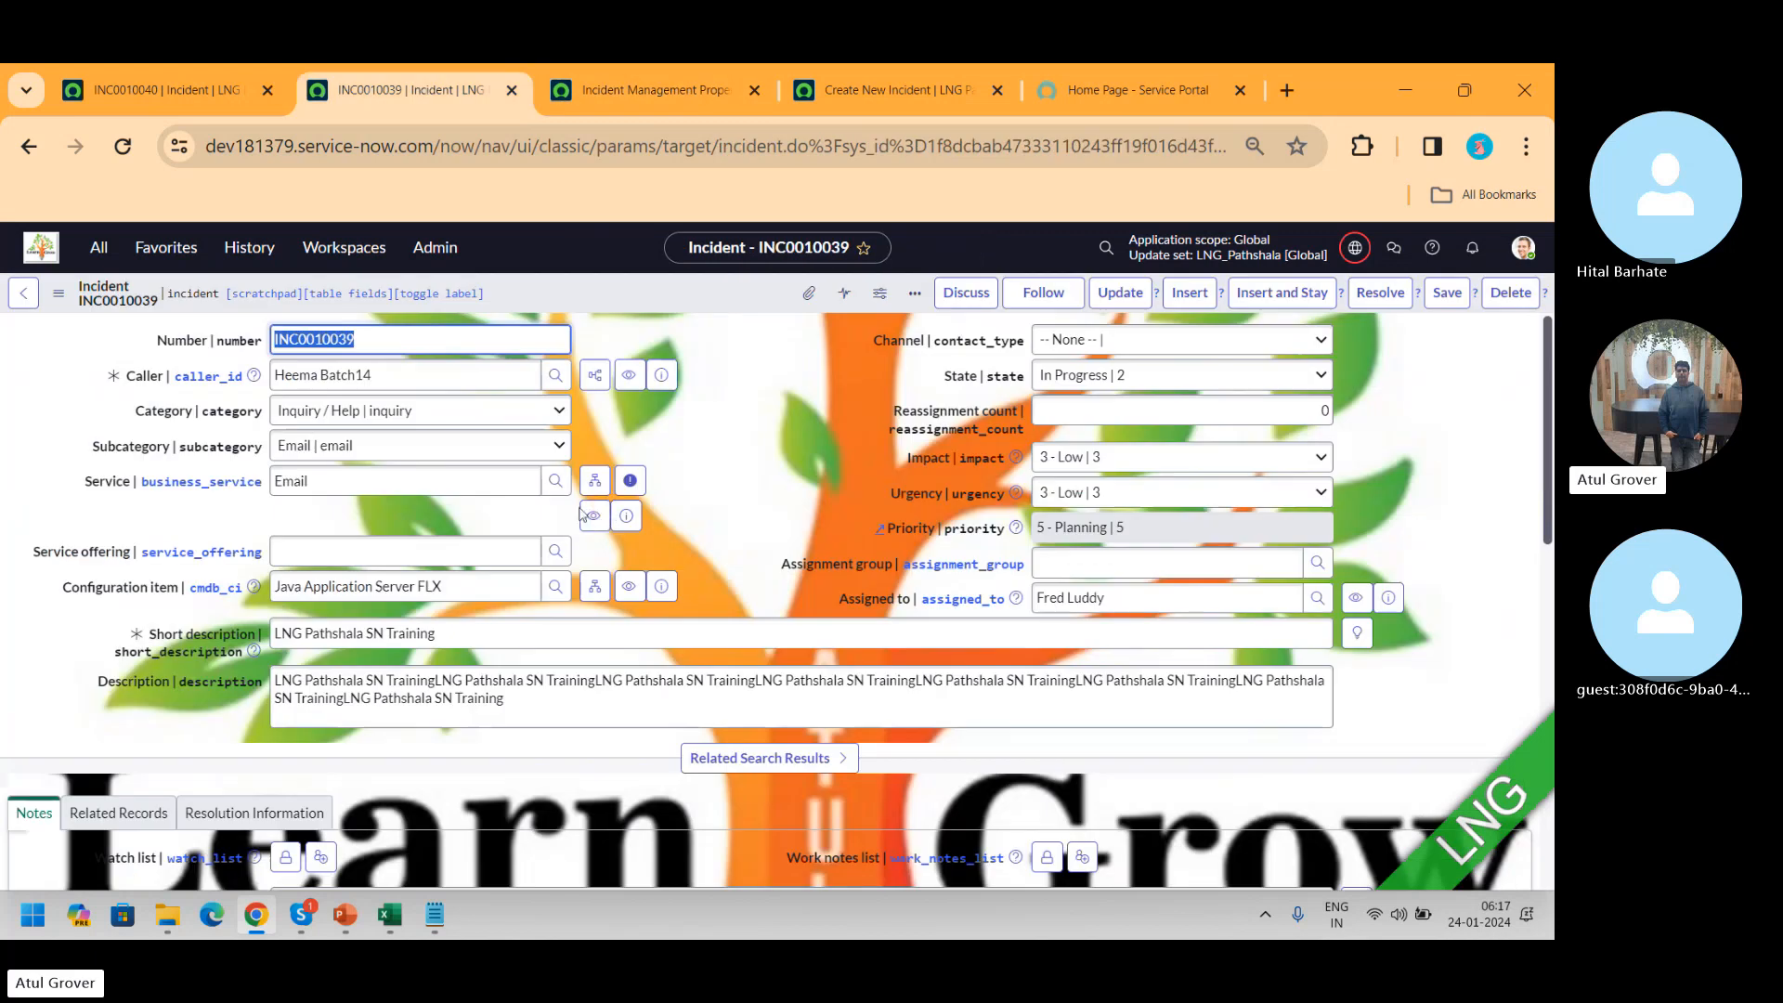
pyautogui.scroll(-6, 1524, 559)
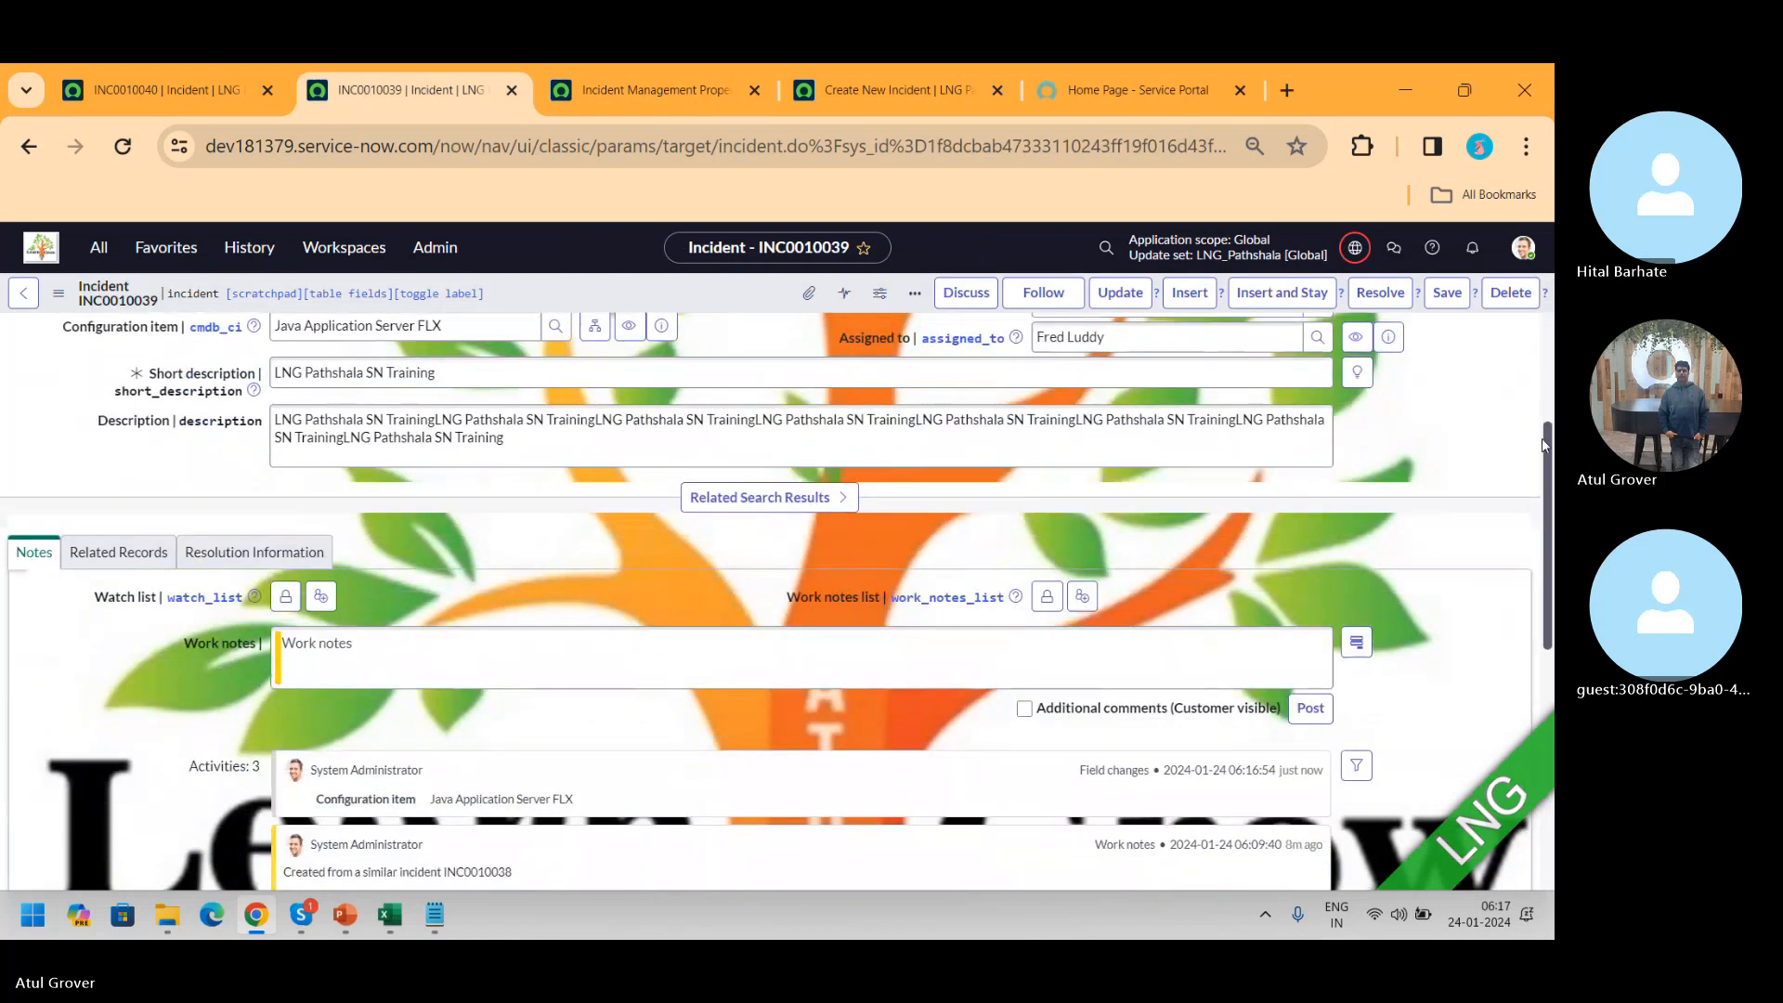
pyautogui.scroll(-3, 1524, 559)
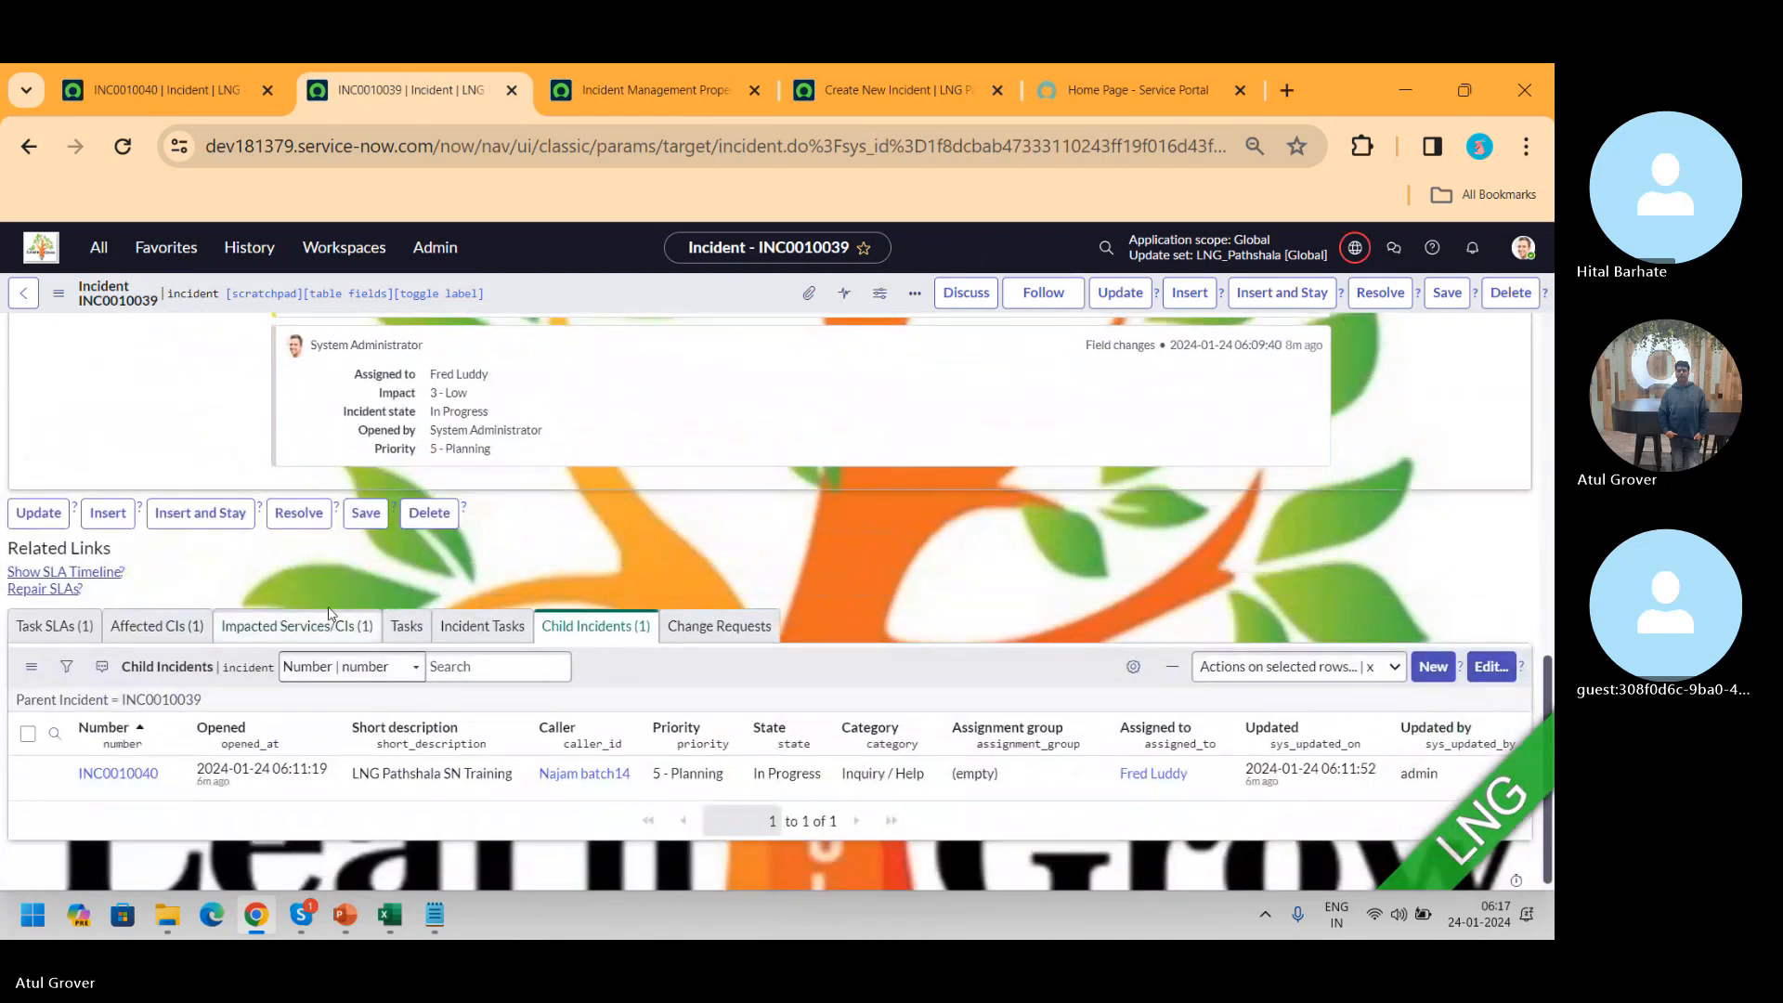
pyautogui.click(320, 625)
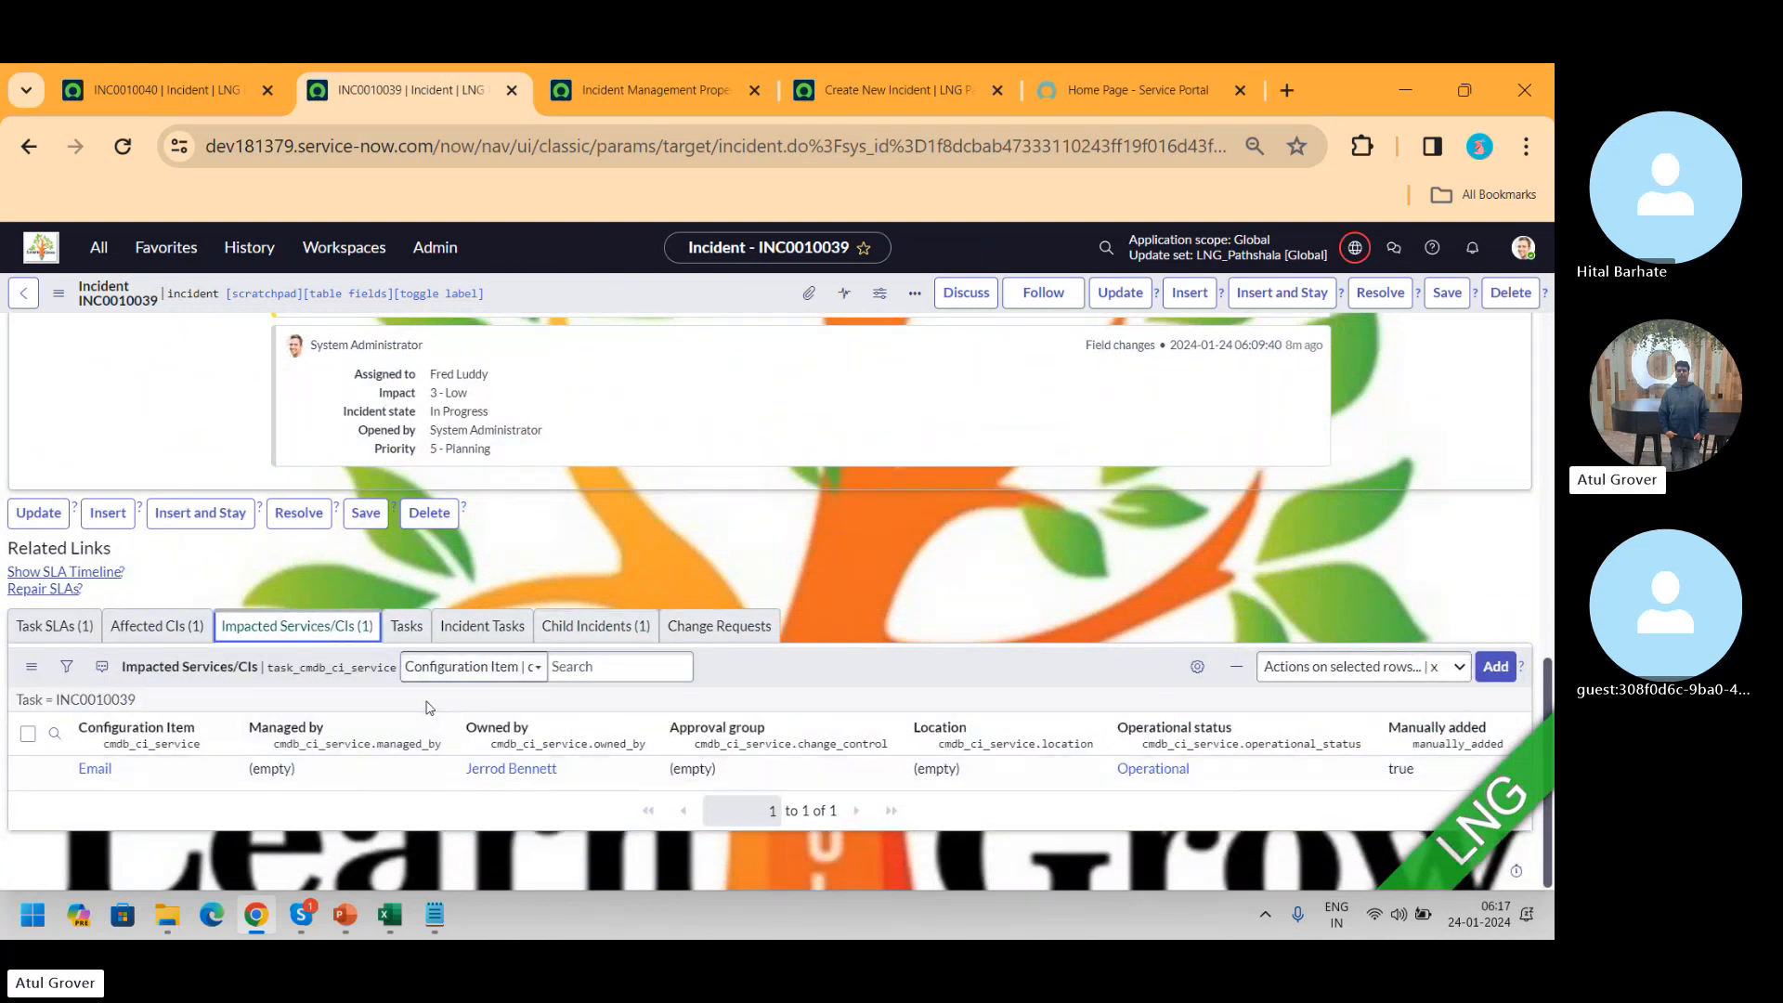
# - Review the Copy Incident and Create Child Incident Properties, check the Skype call window, and return to the properties page
pyautogui.click(677, 91)
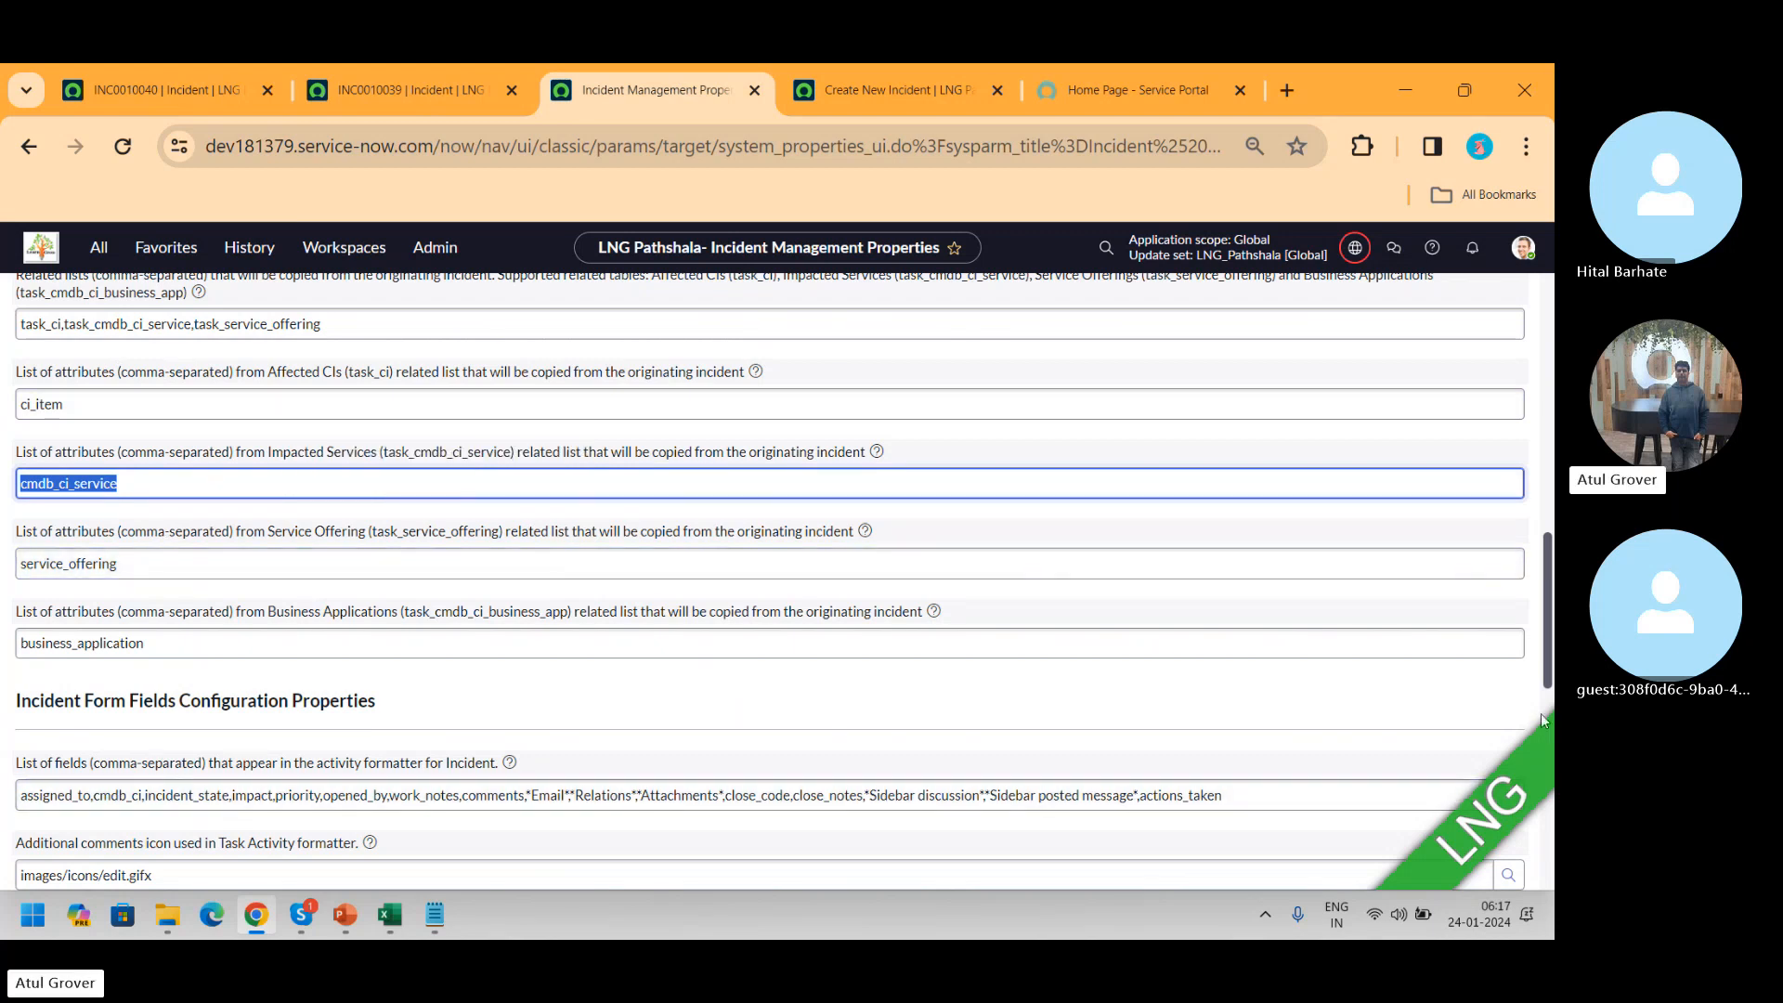
pyautogui.moveTo(1548, 670); pyautogui.dragTo(1534, 538)
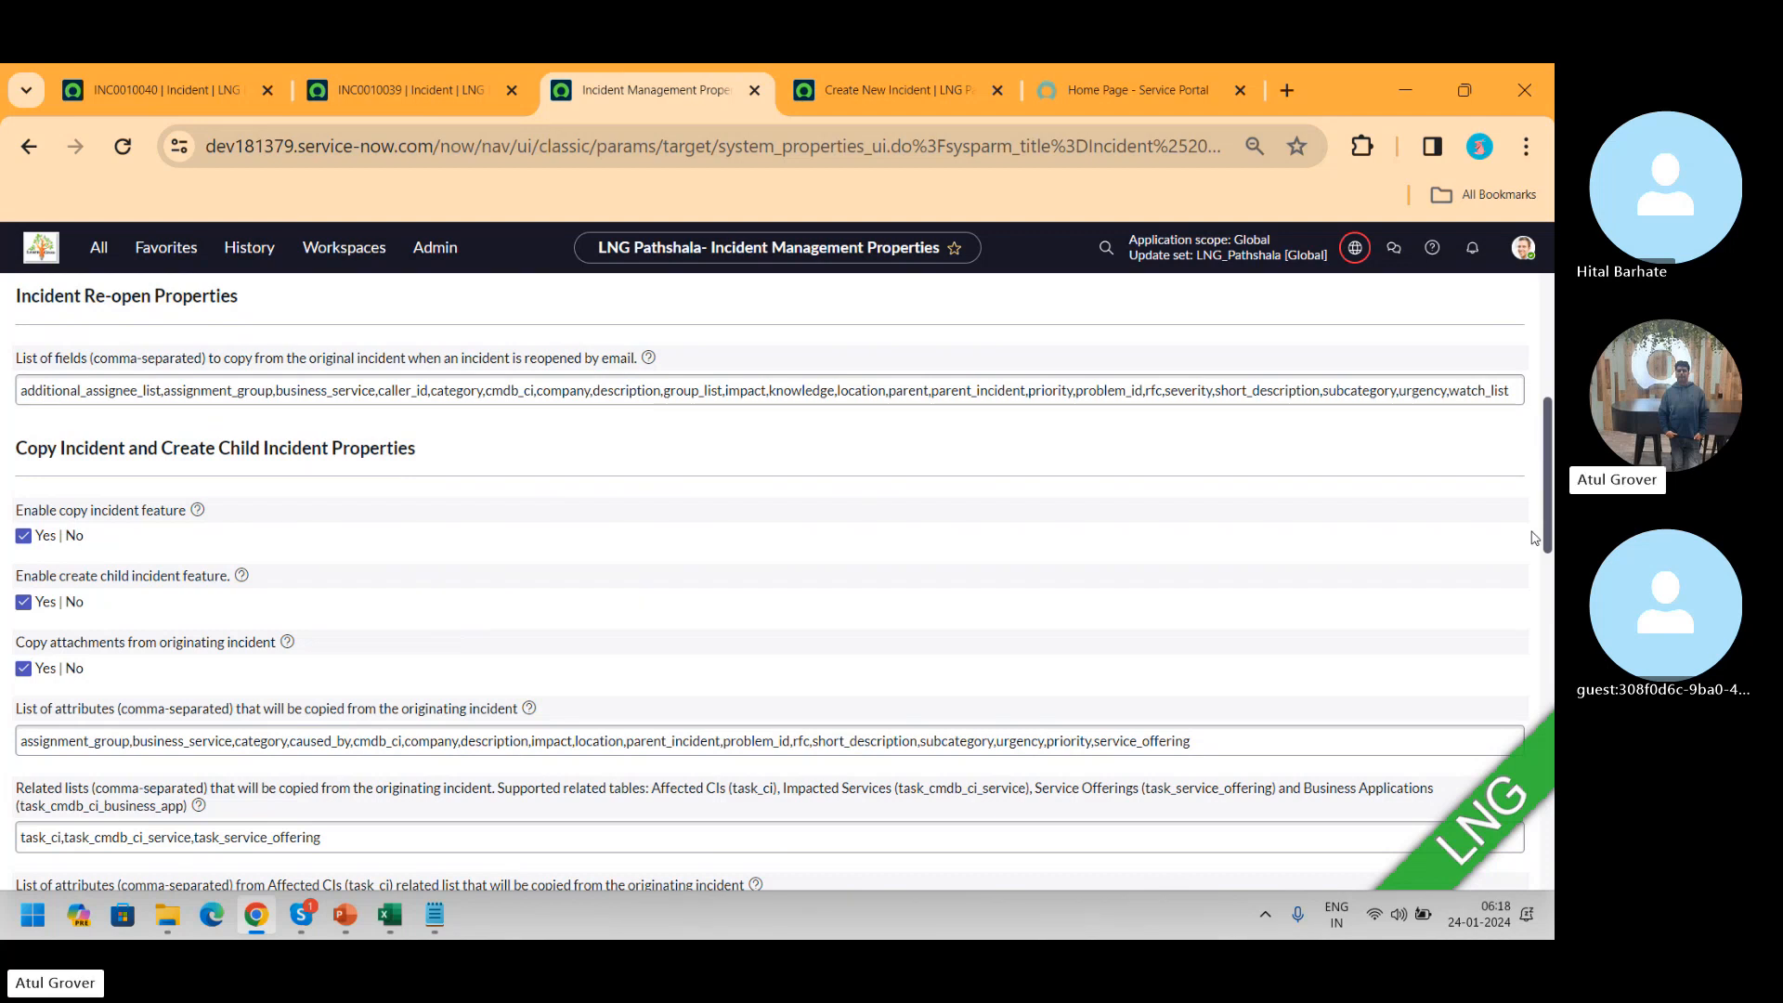
pyautogui.tripleClick(1002, 383)
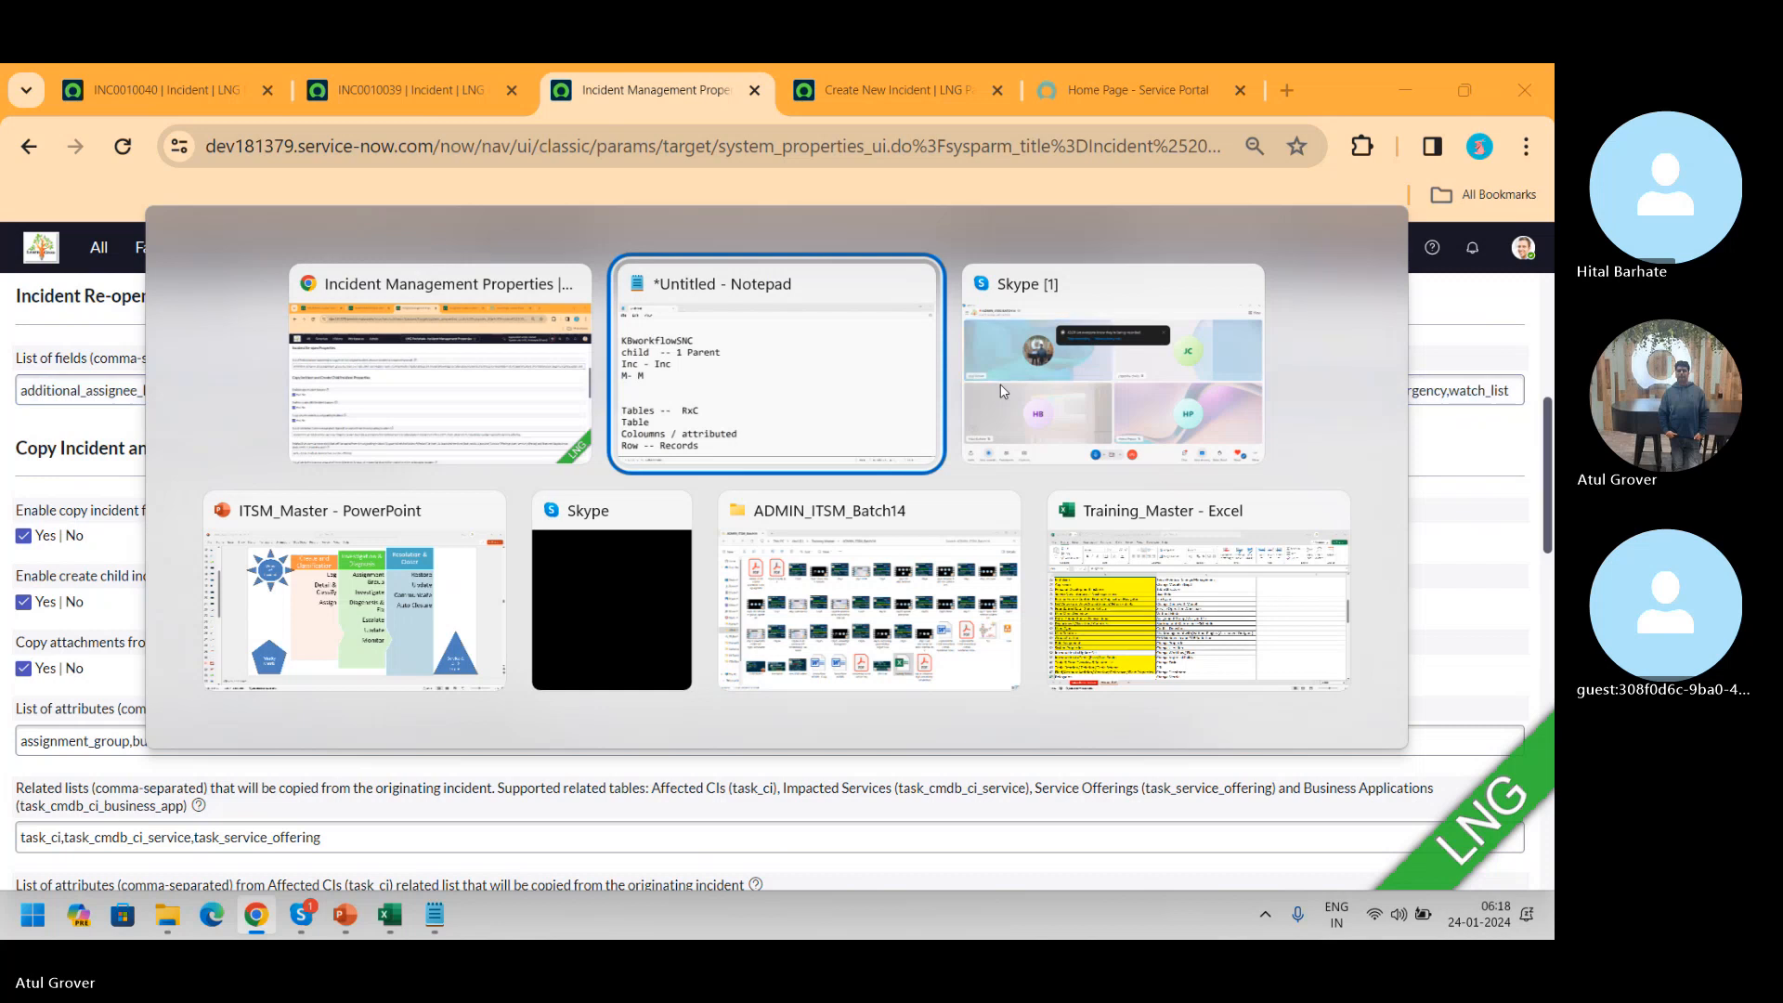
pyautogui.click(1003, 391)
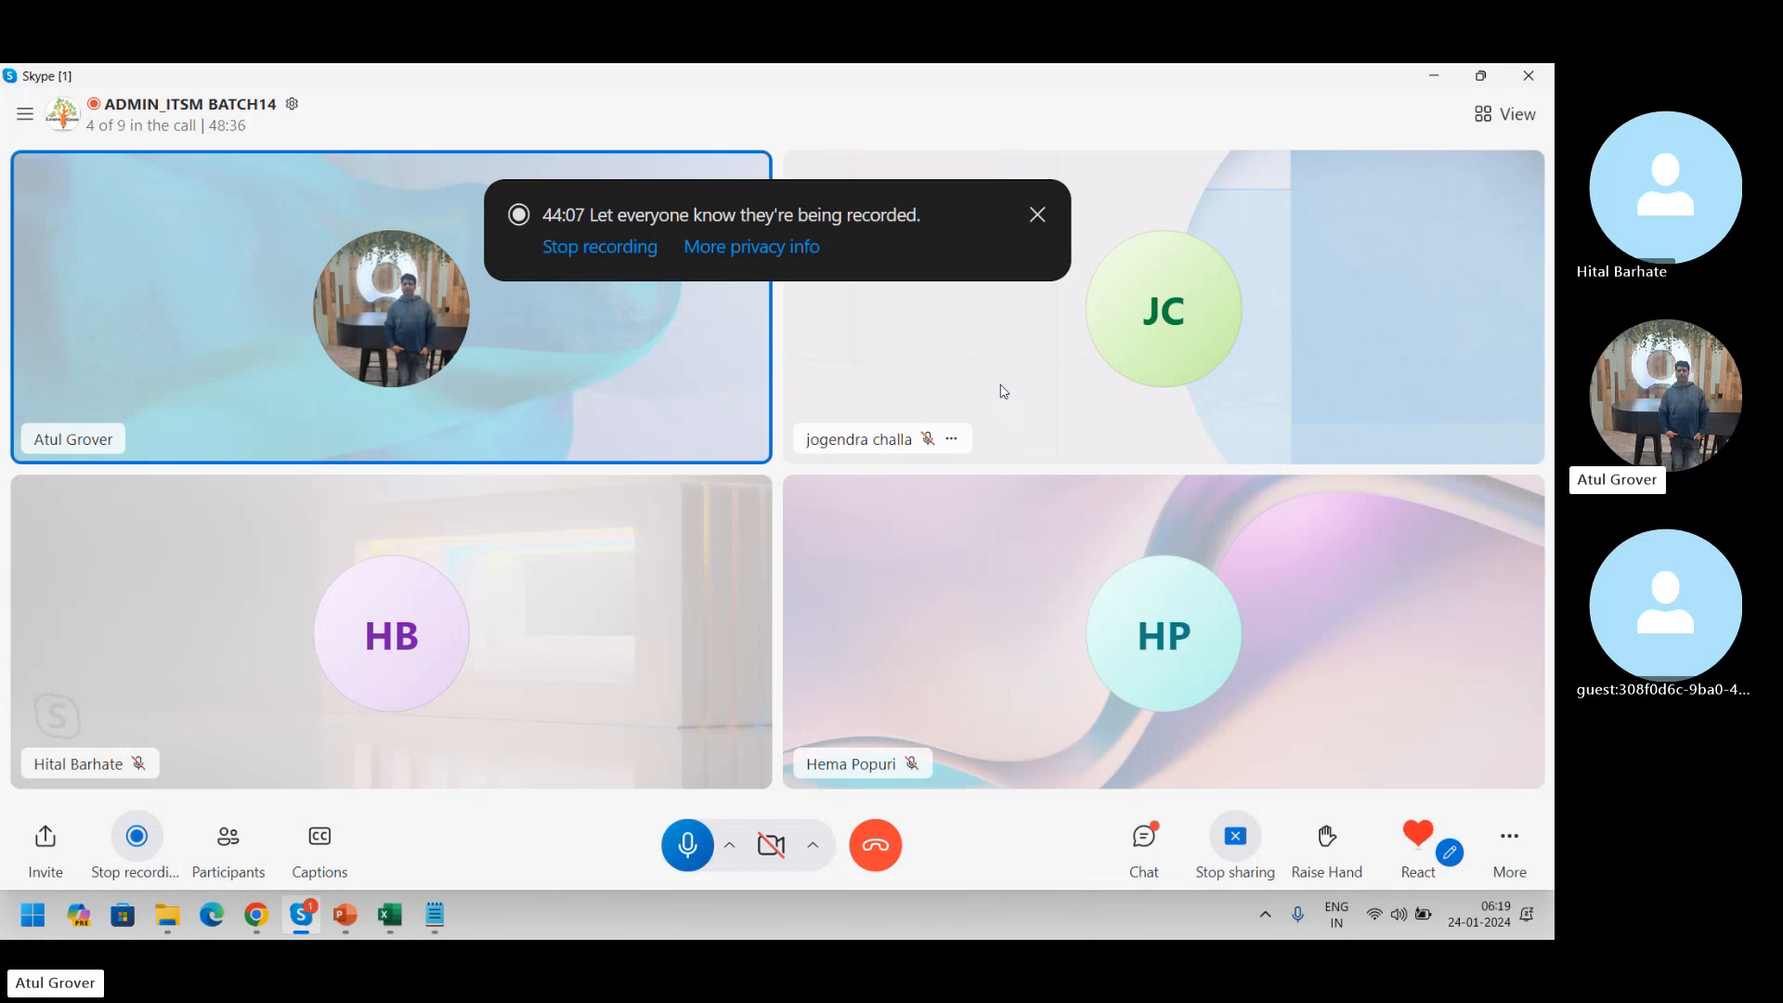
pyautogui.hotkey('alt', 'Tab')
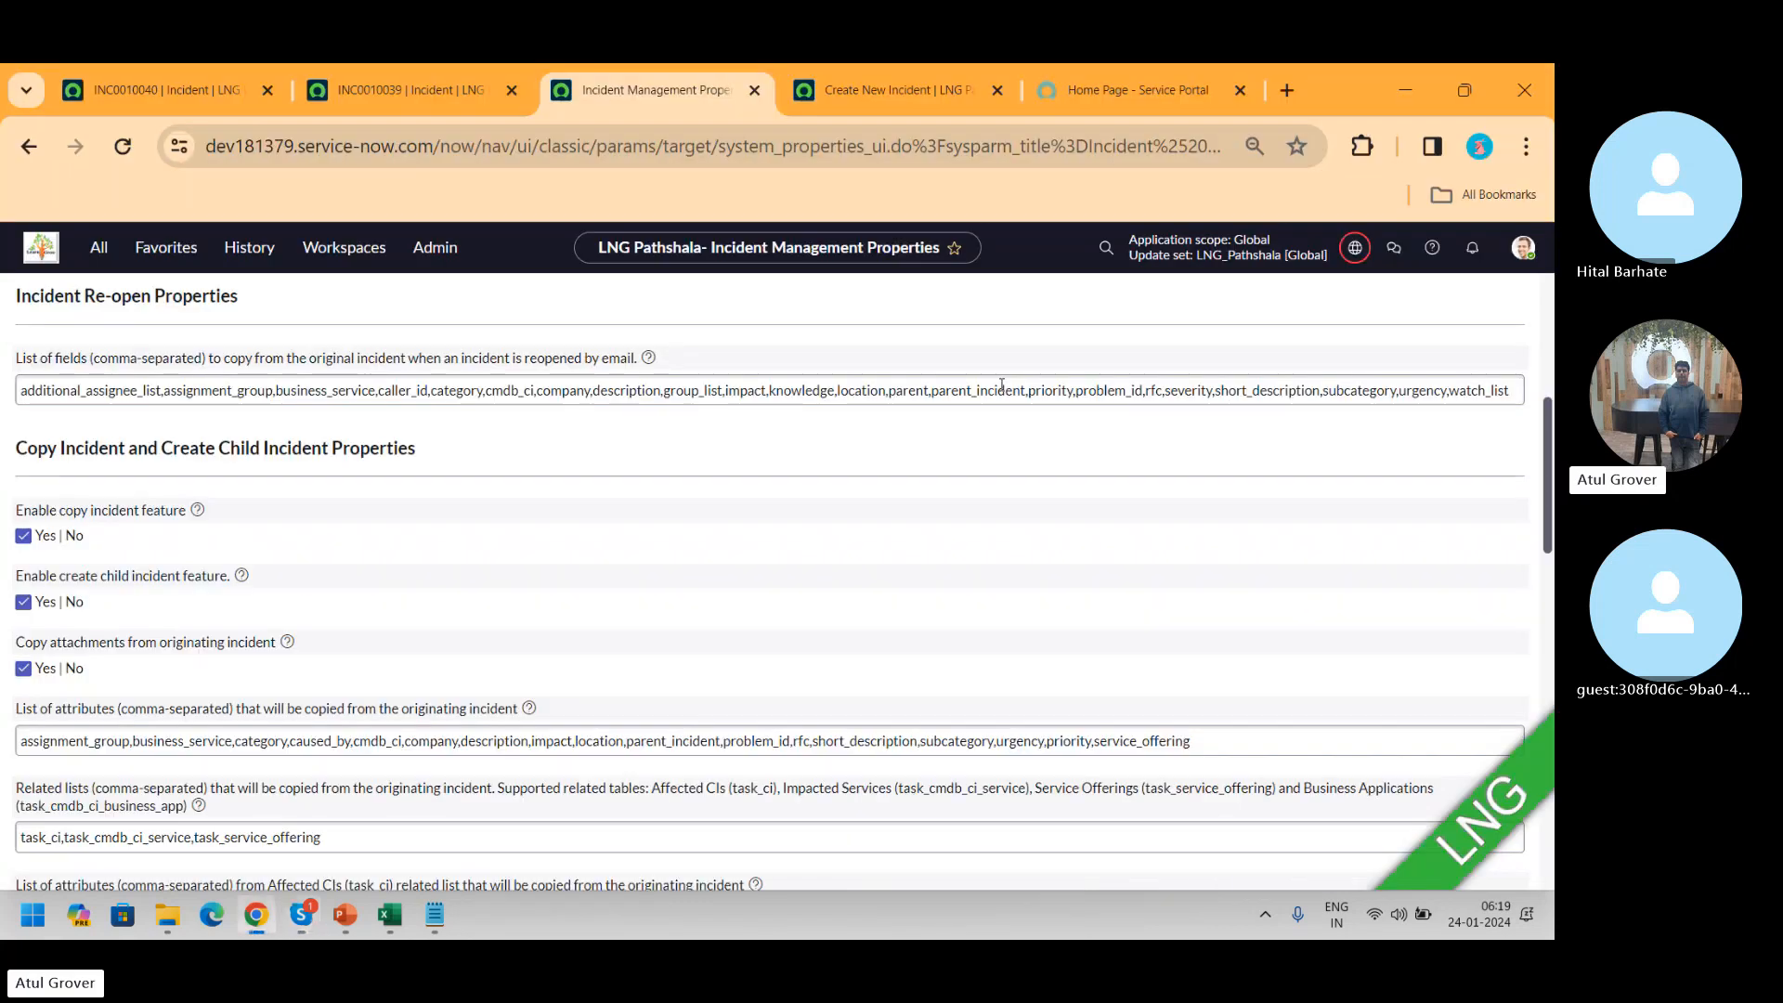
# - In the Create New Incident form of Service Operations Workspace, hide the Agent Assist pane and set the Channel to Phone
pyautogui.click(365, 110)
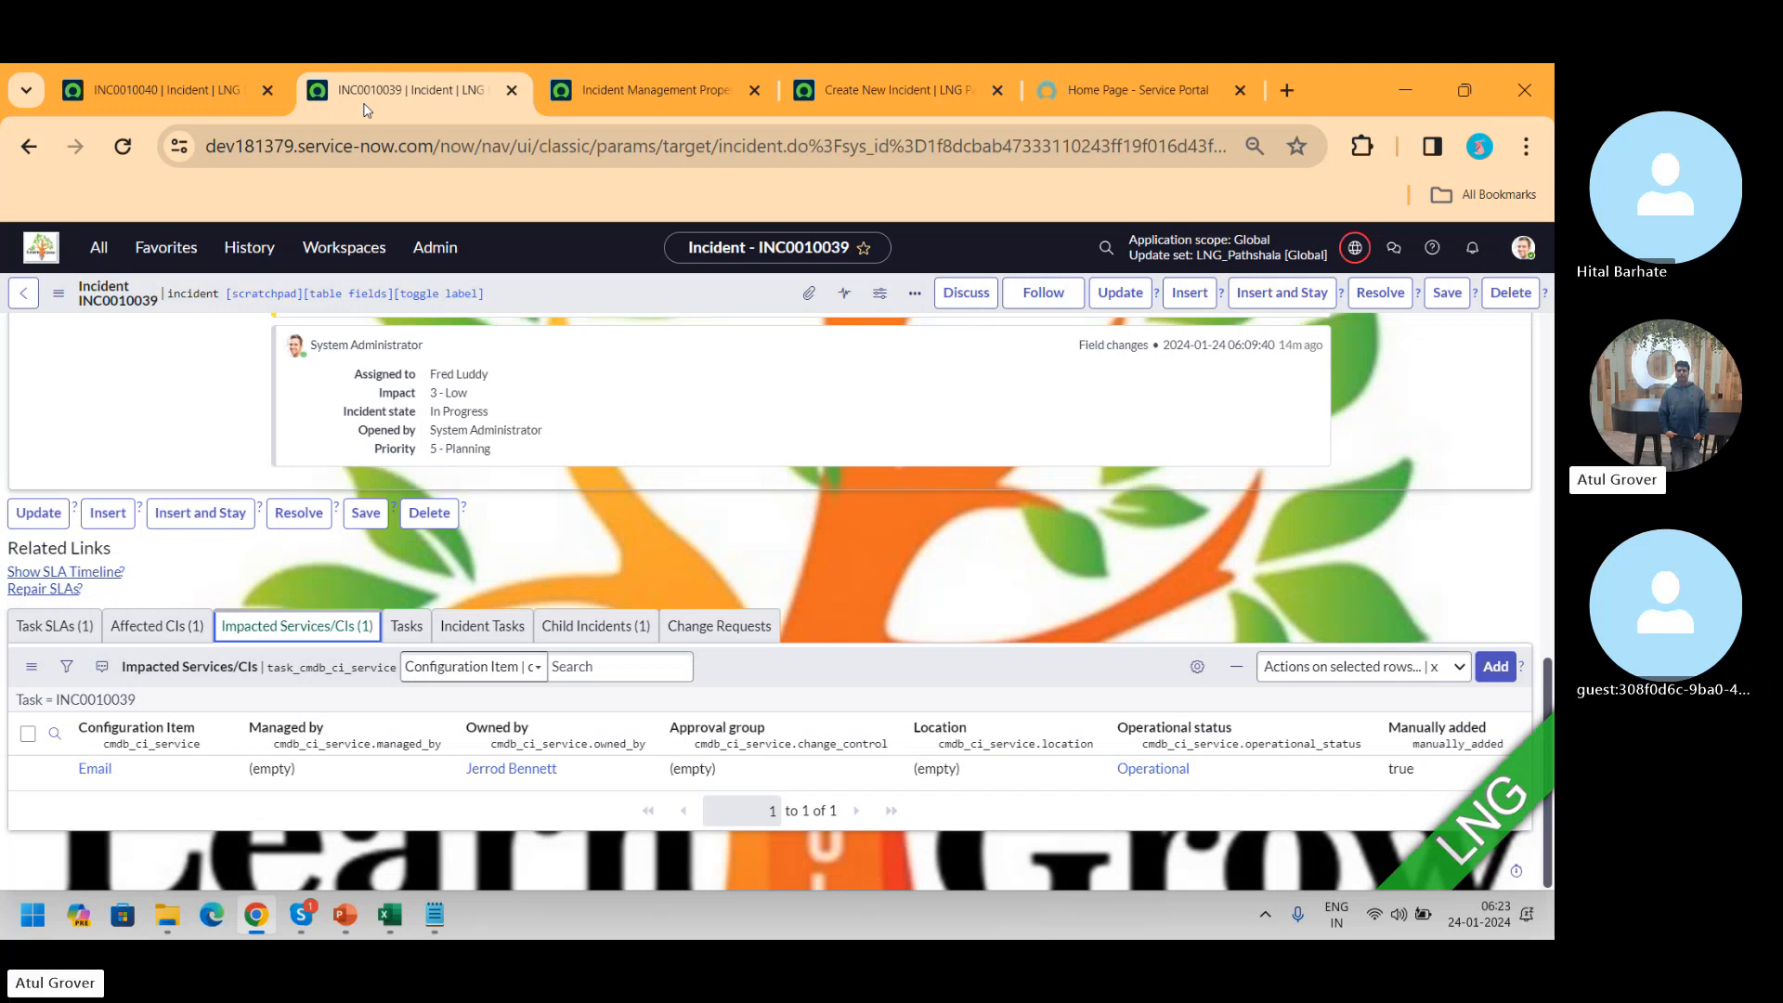
pyautogui.click(866, 107)
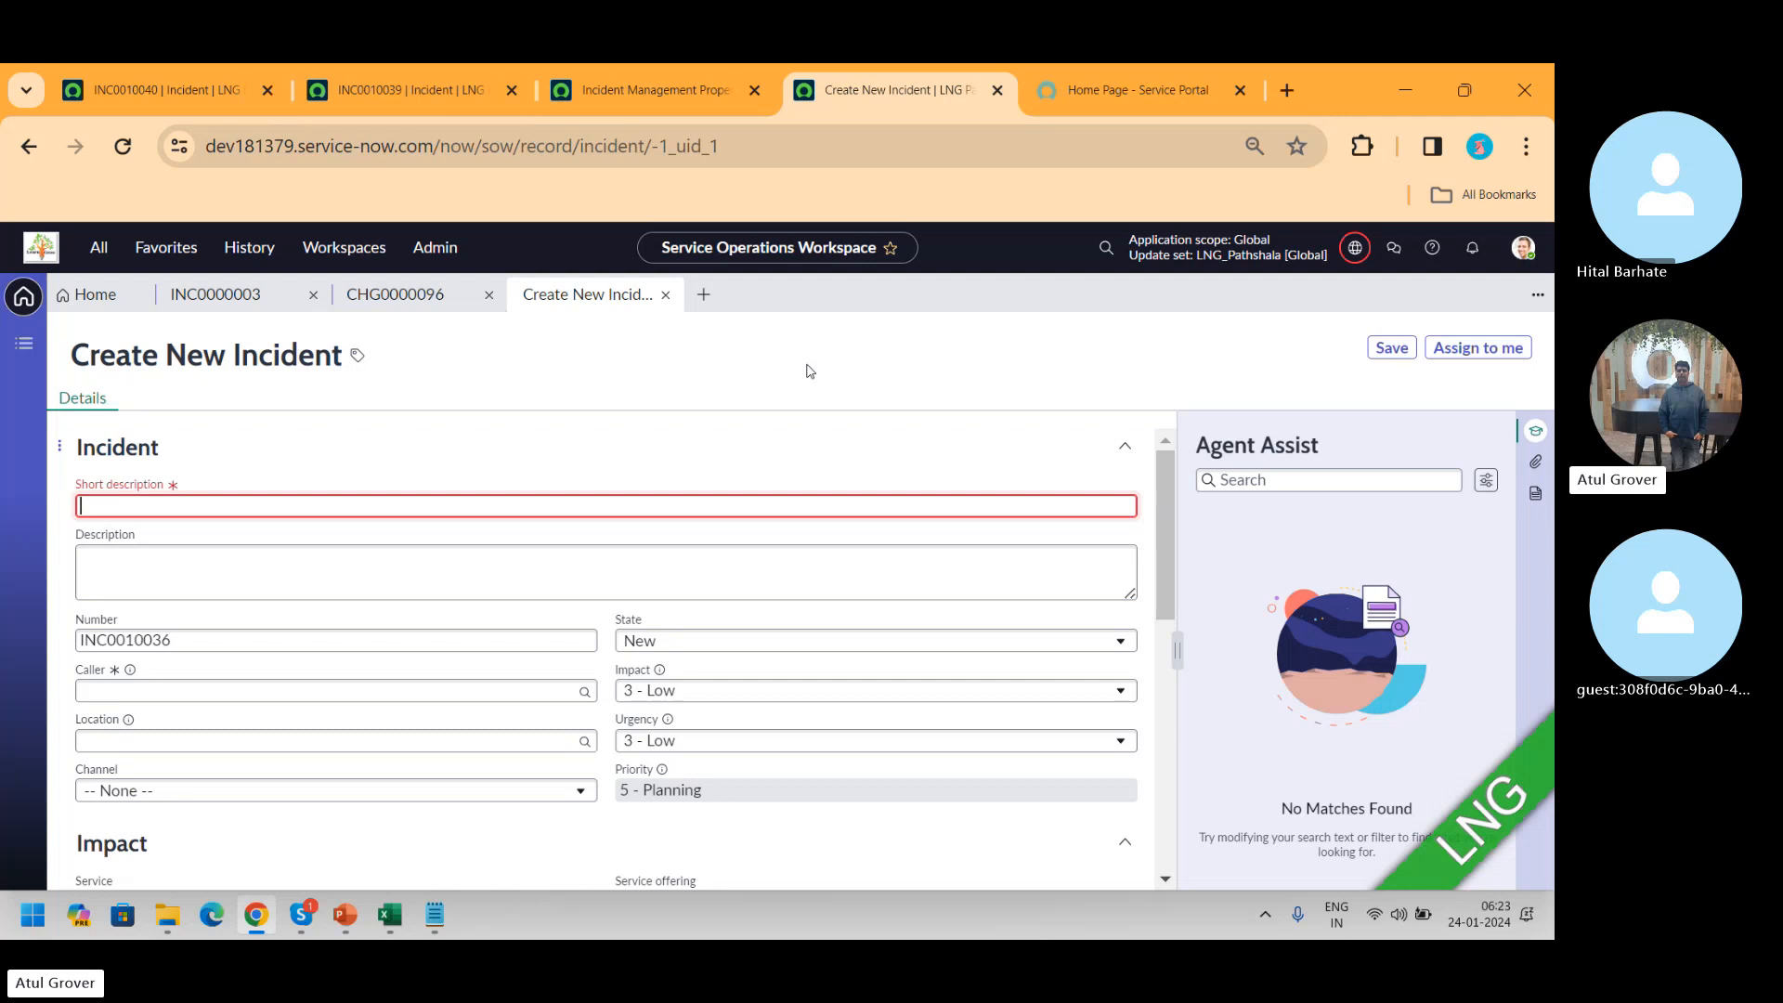
pyautogui.moveTo(1167, 487); pyautogui.dragTo(1170, 586)
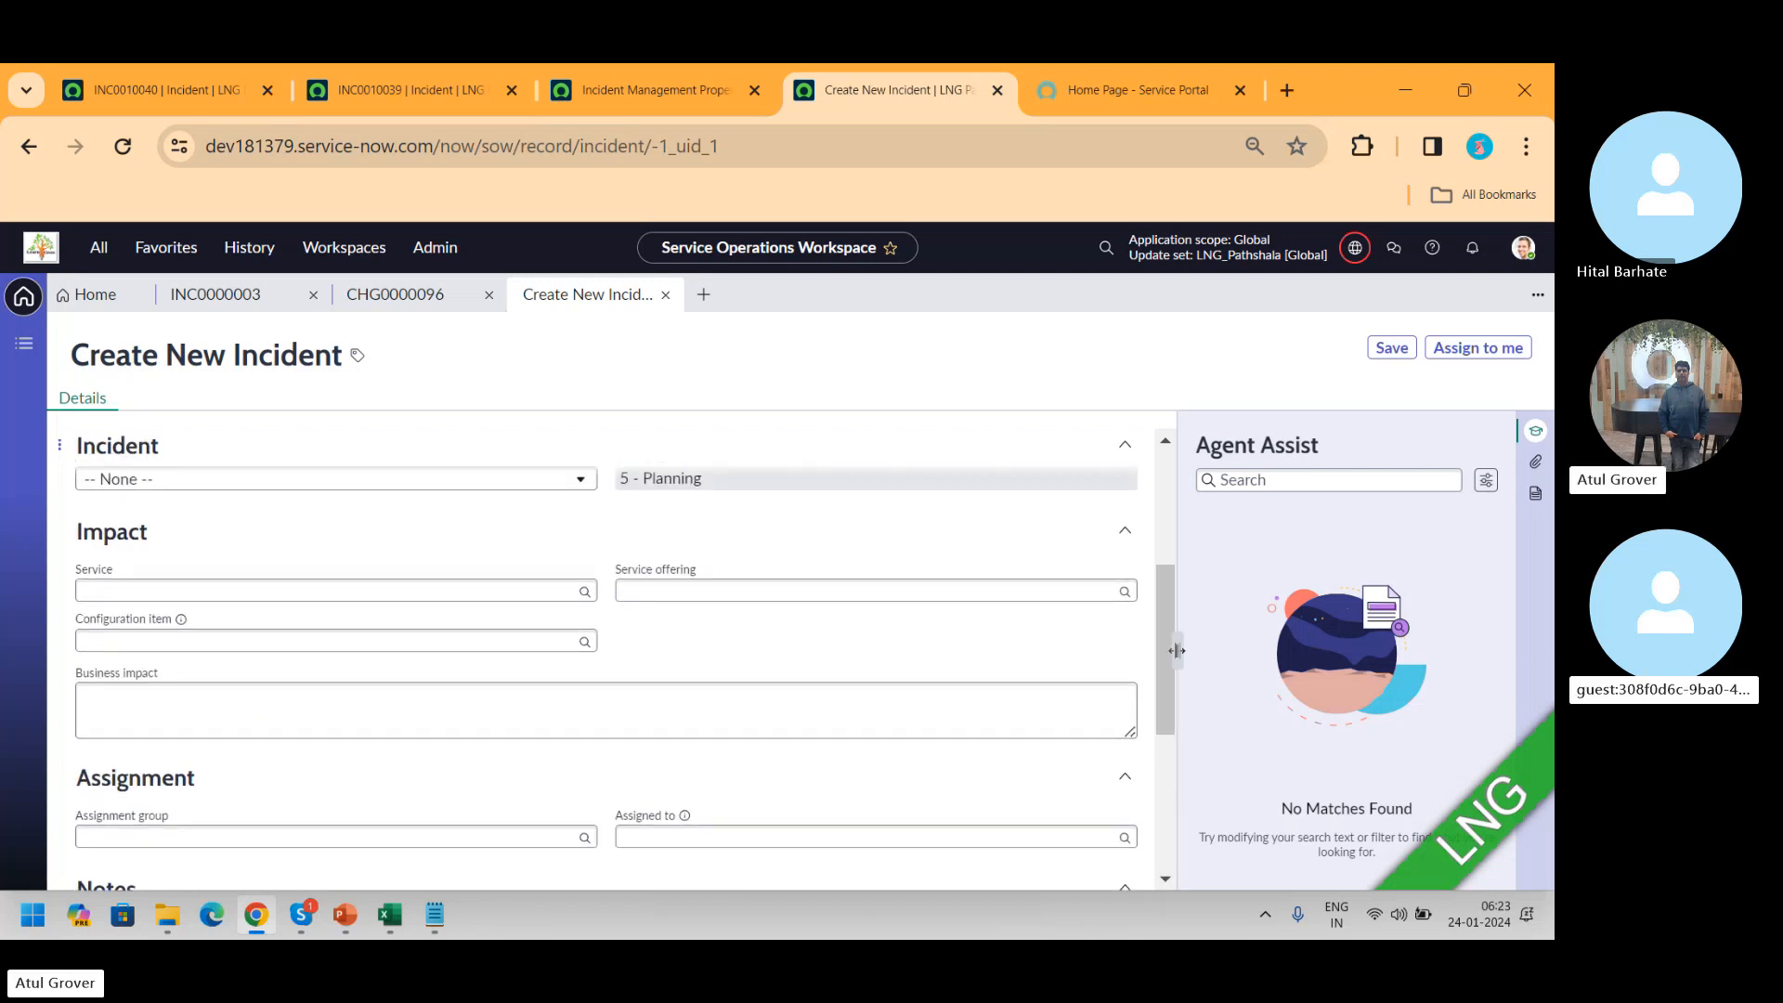
pyautogui.moveTo(1177, 649); pyautogui.dragTo(1193, 654)
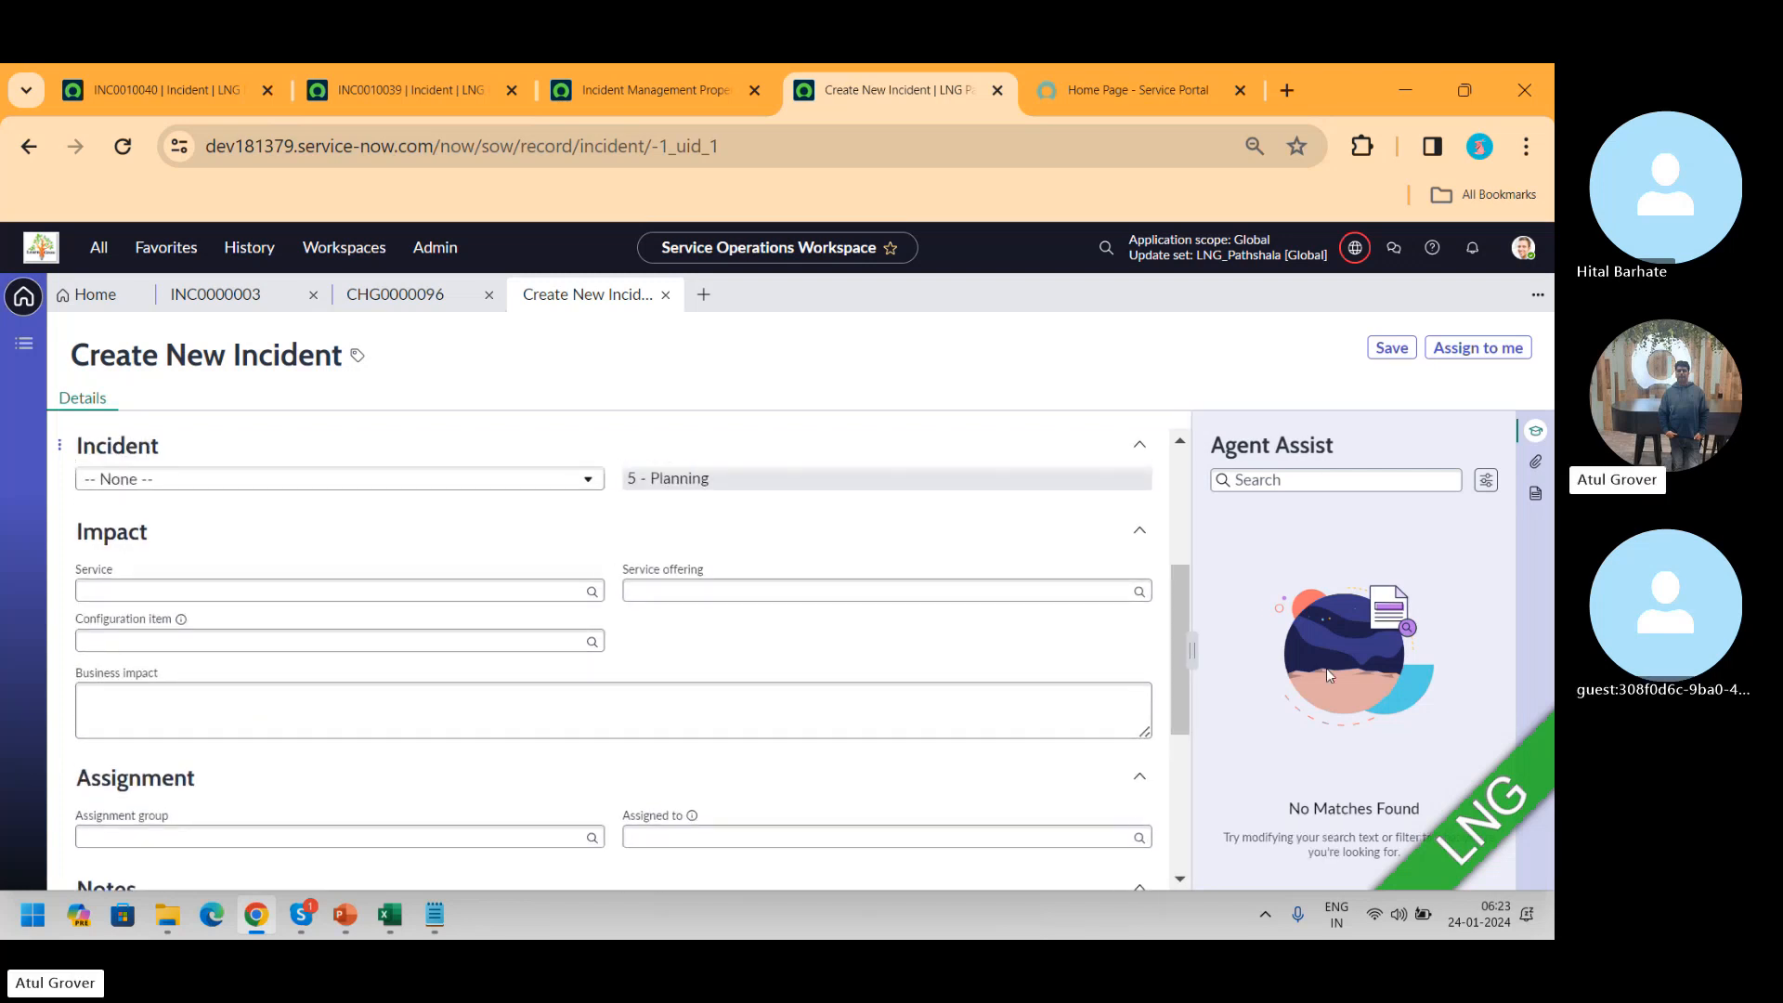
pyautogui.click(1536, 430)
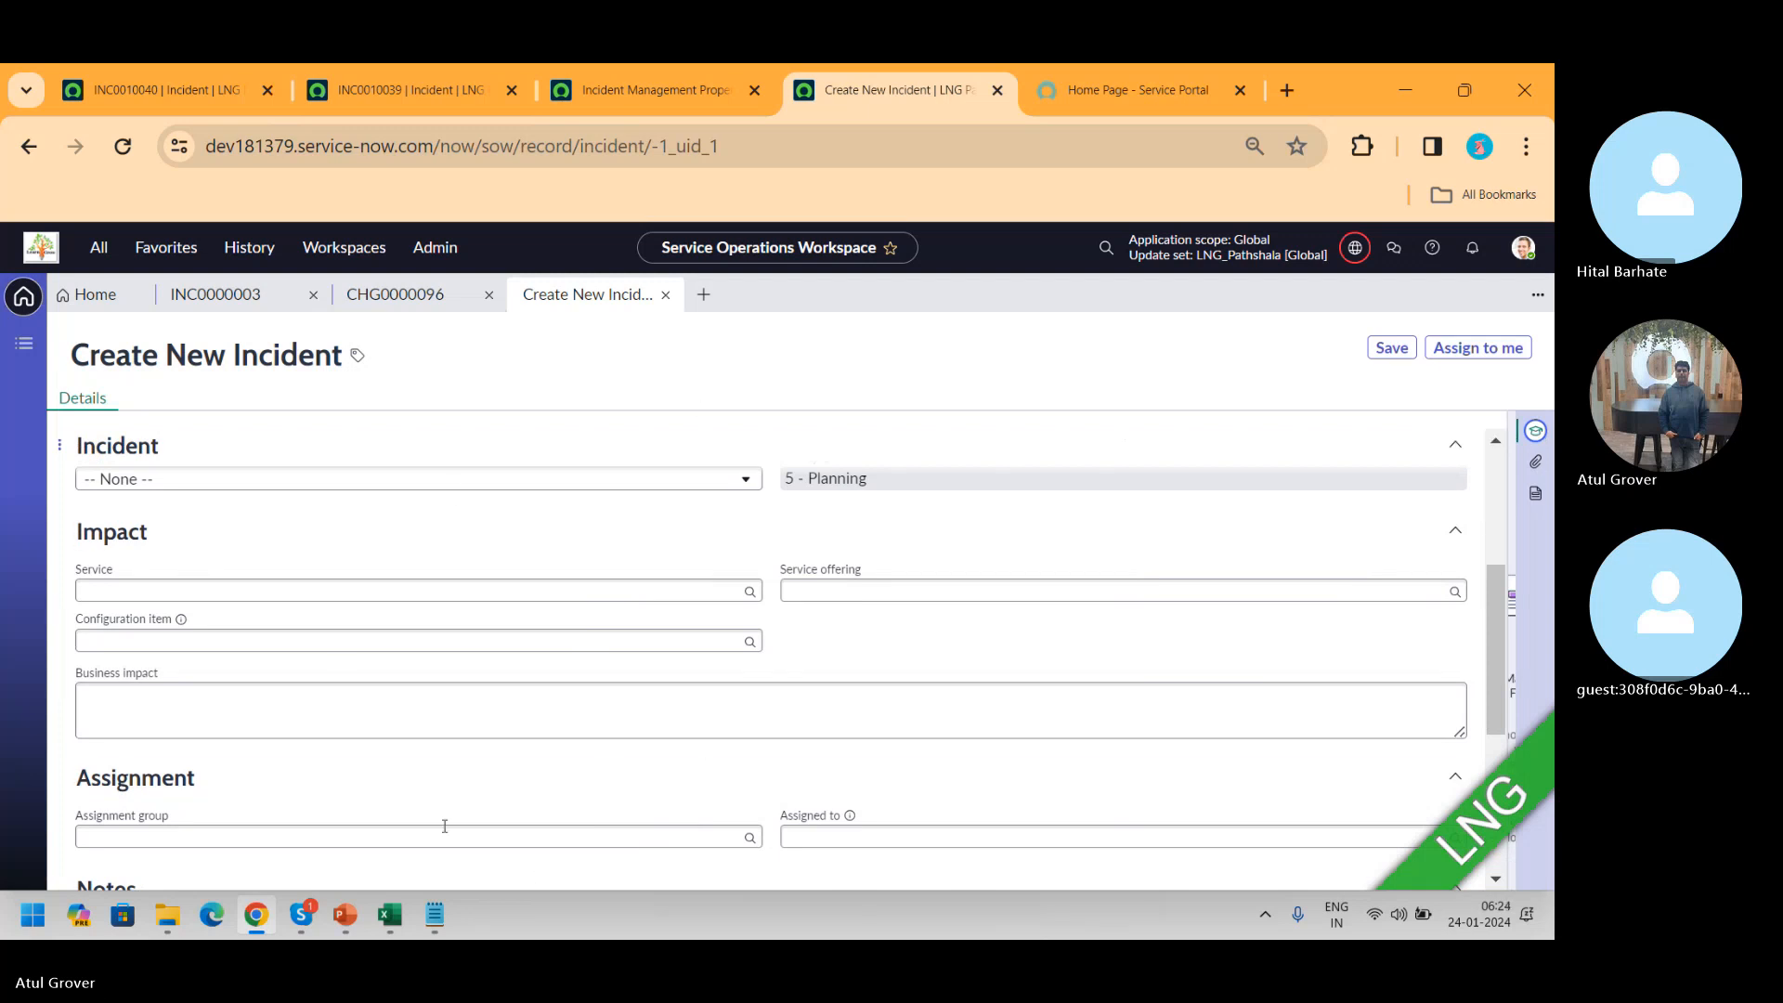
pyautogui.click(624, 480)
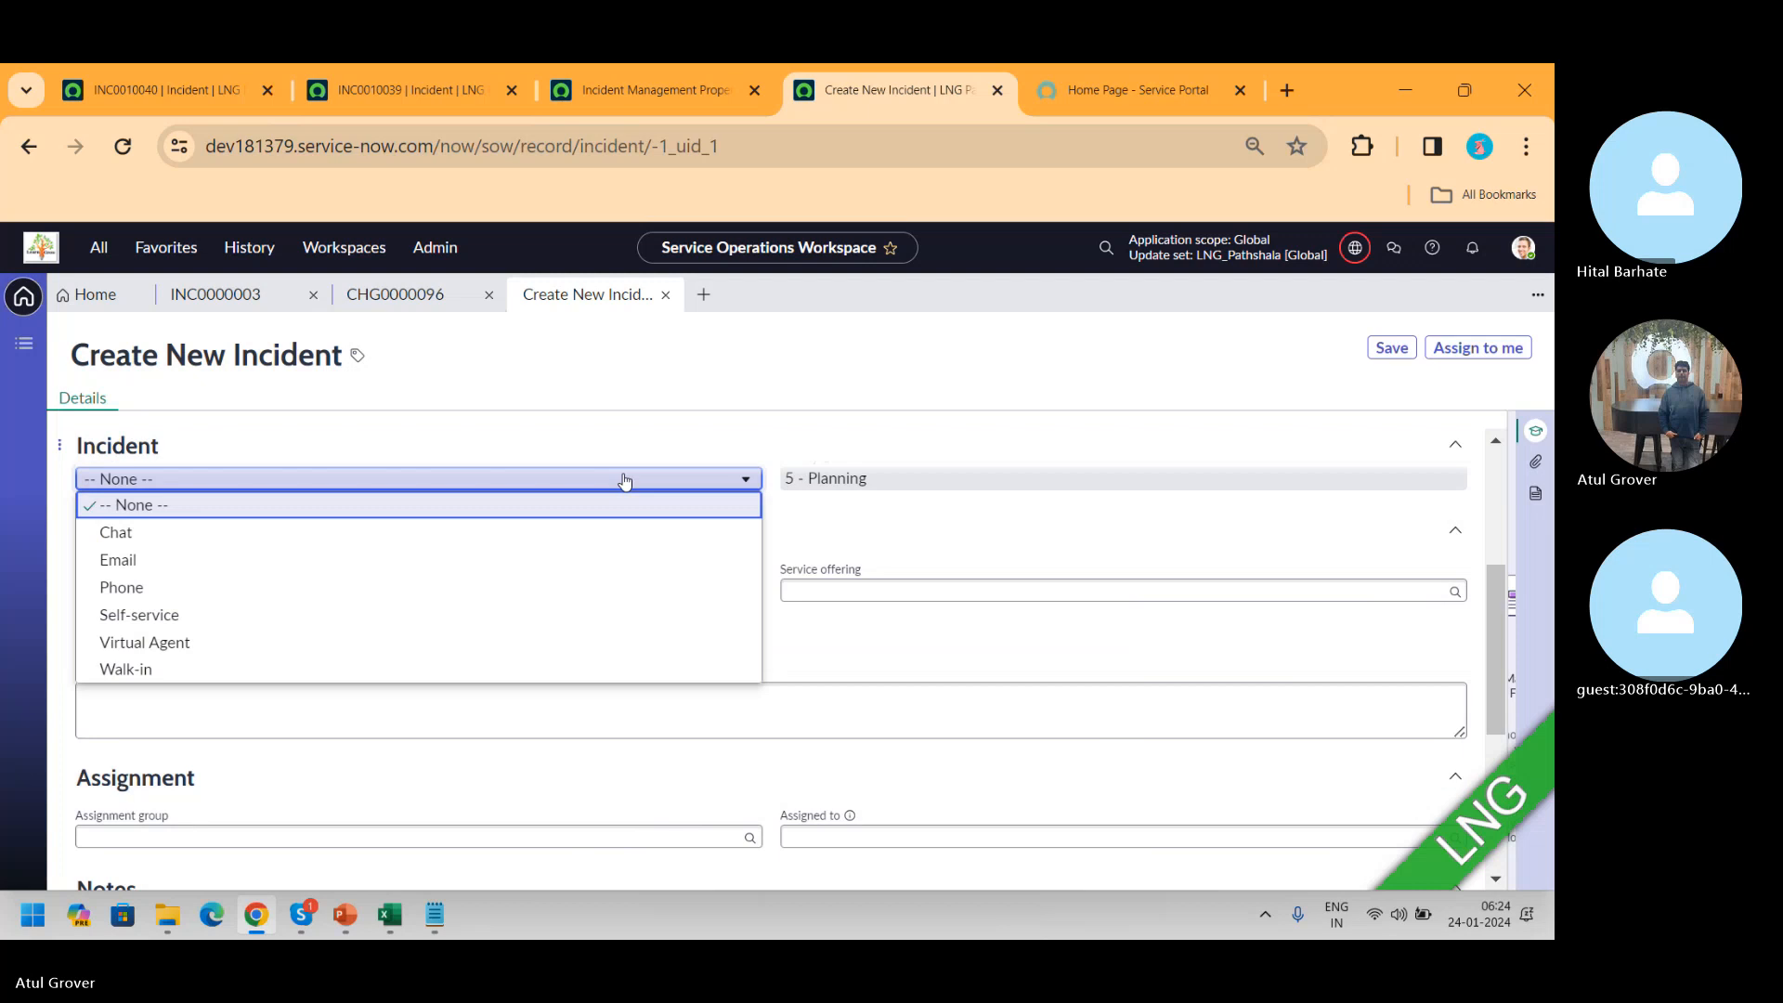
pyautogui.click(374, 594)
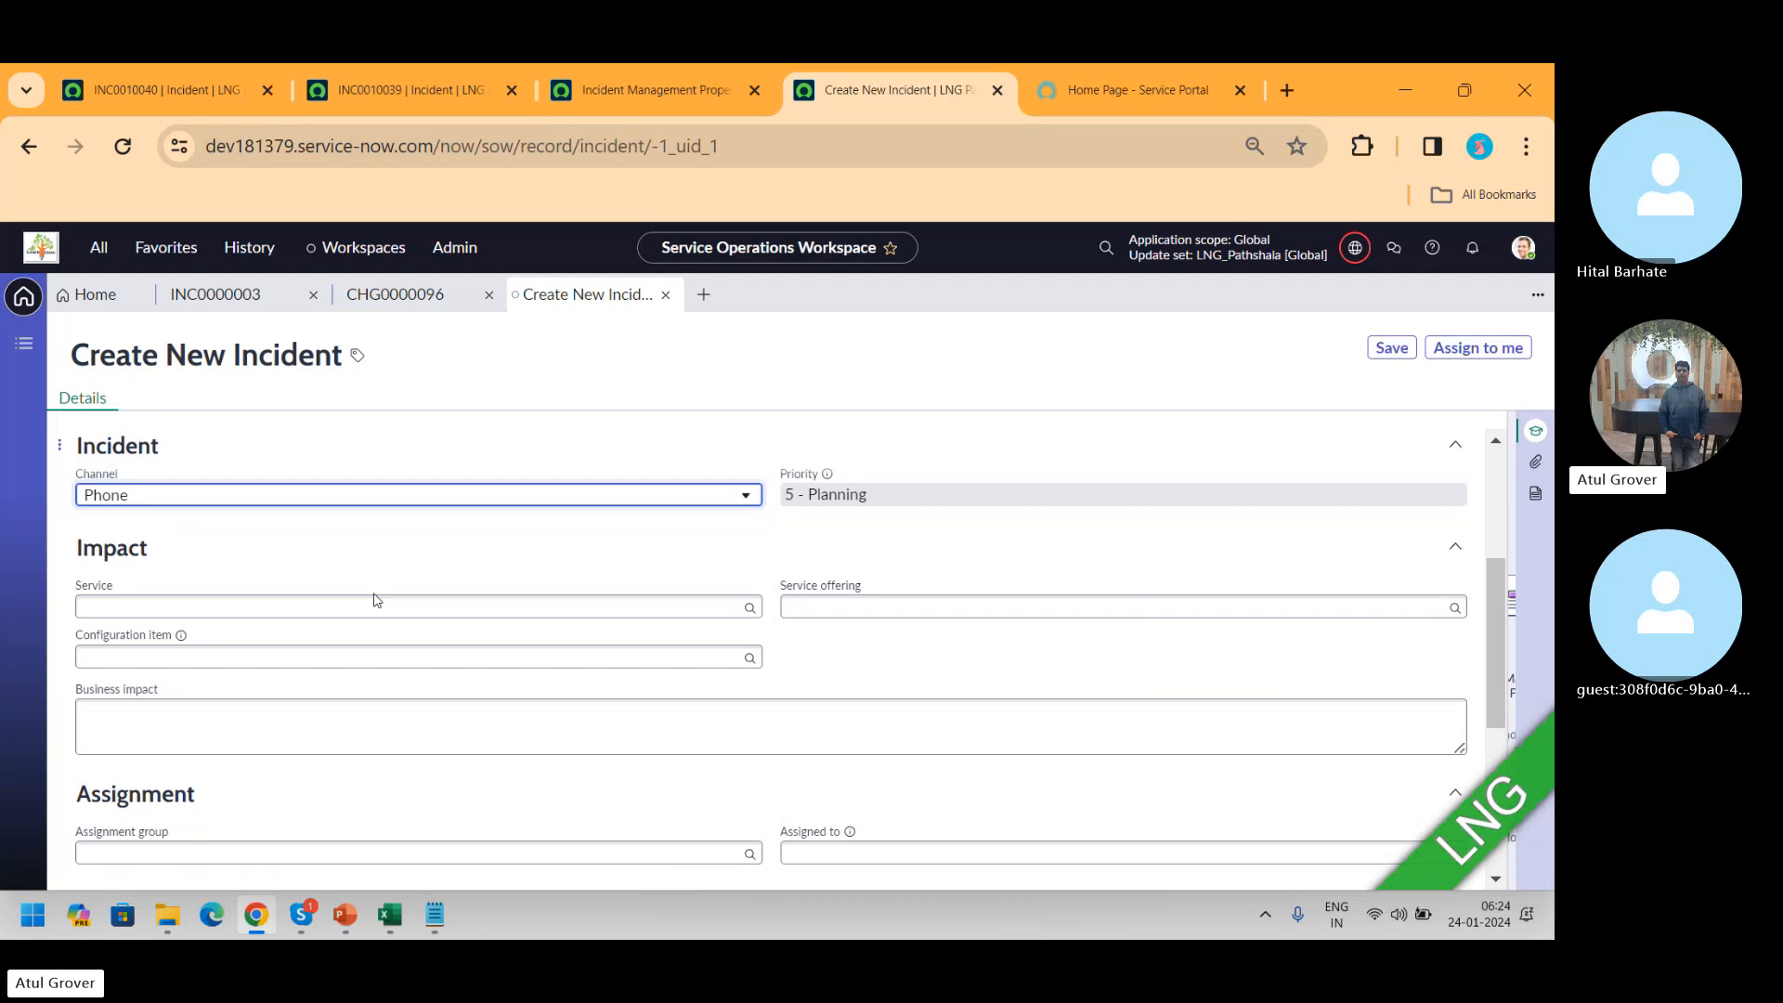
# - On the Service Portal home page, view the Virtual Agent's Contact Support options, and close the chat window
pyautogui.click(1100, 104)
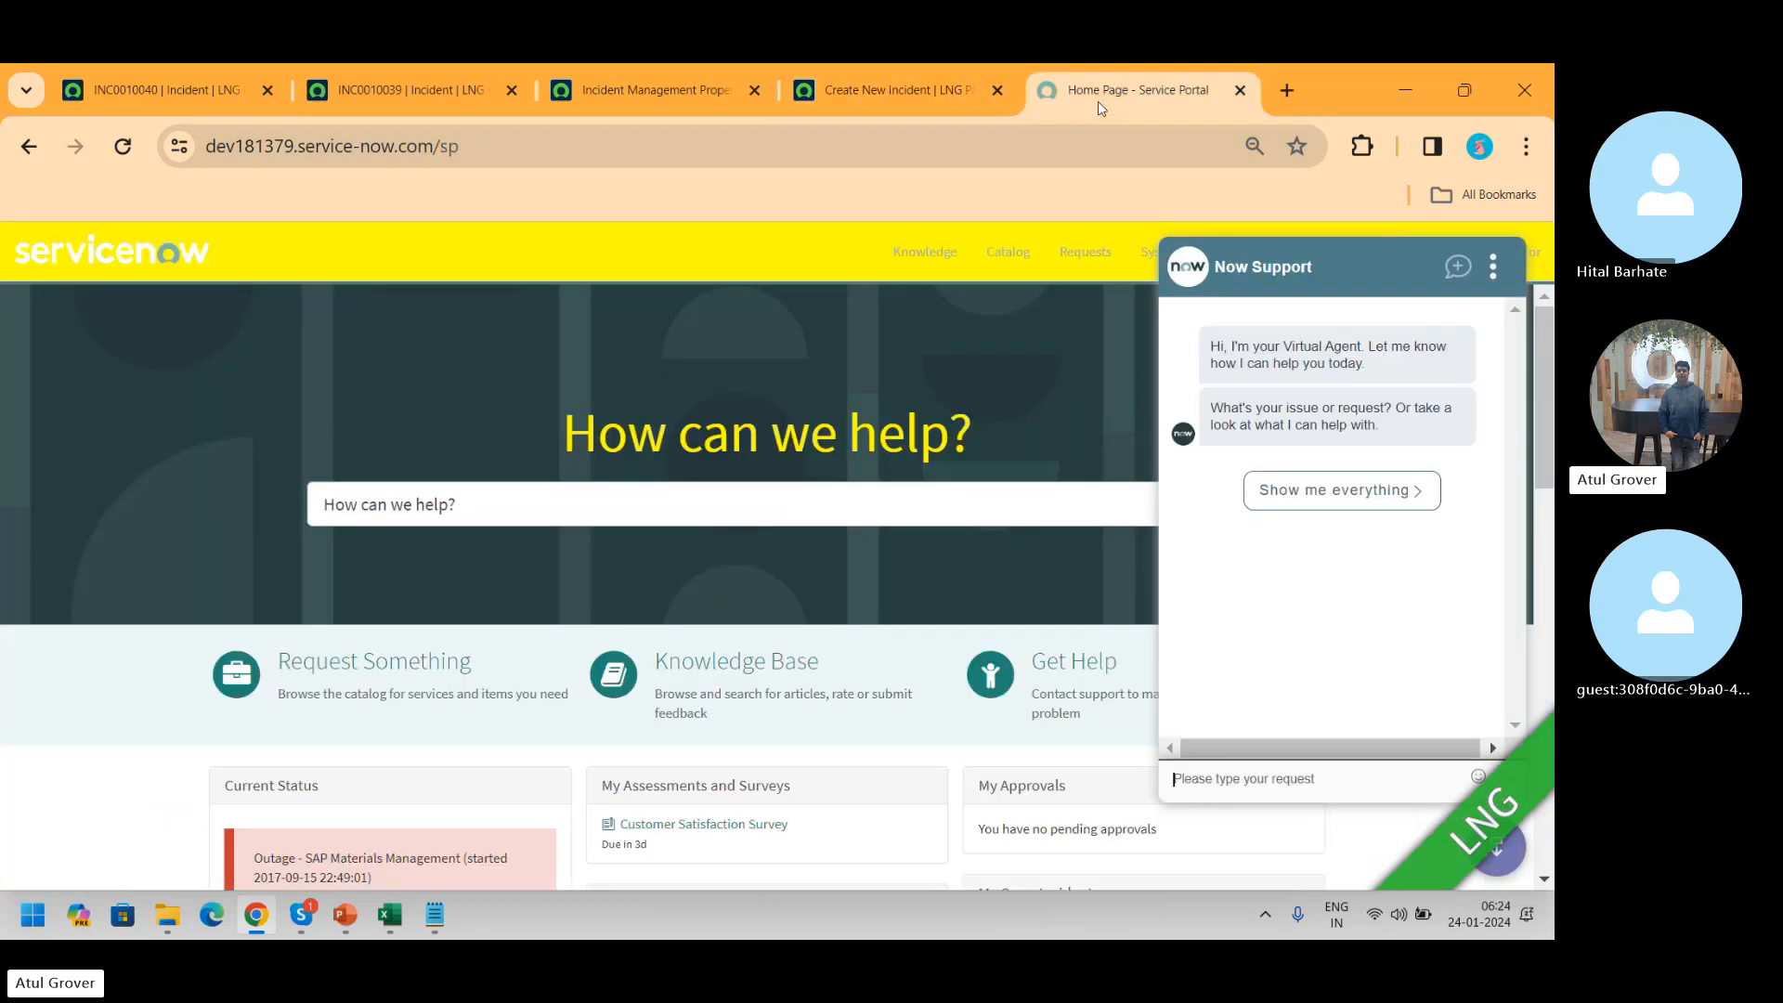
pyautogui.click(1493, 267)
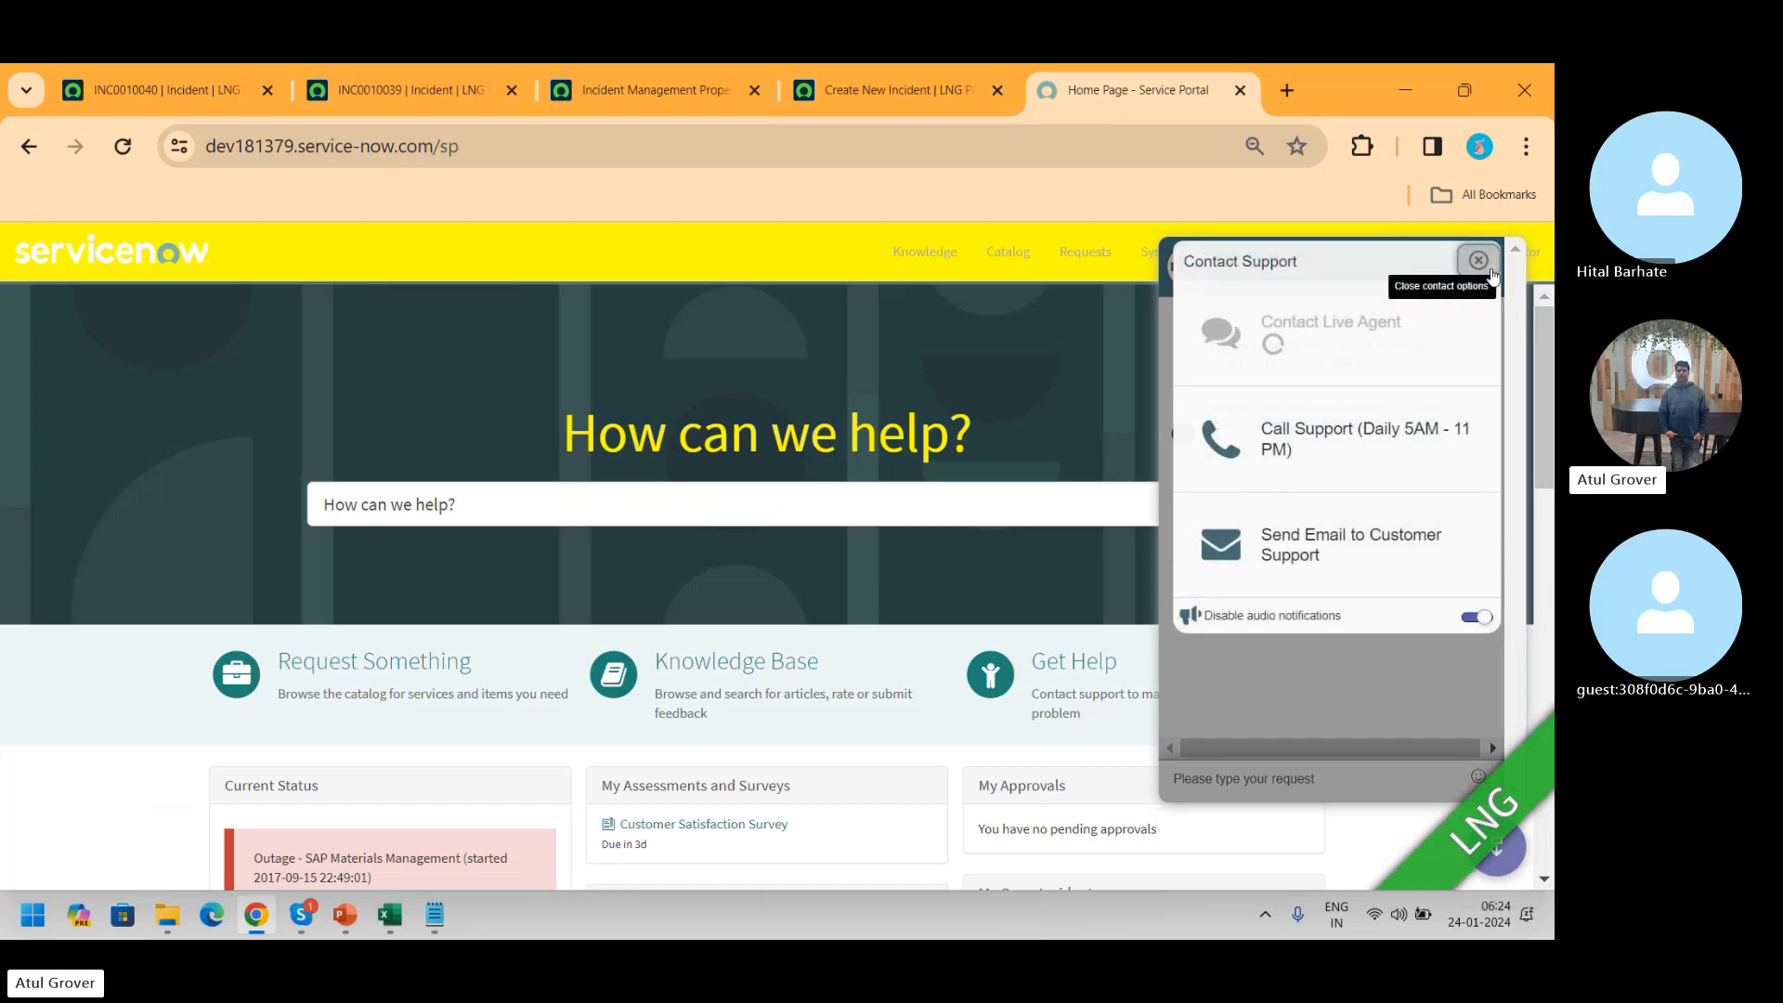
pyautogui.click(1486, 265)
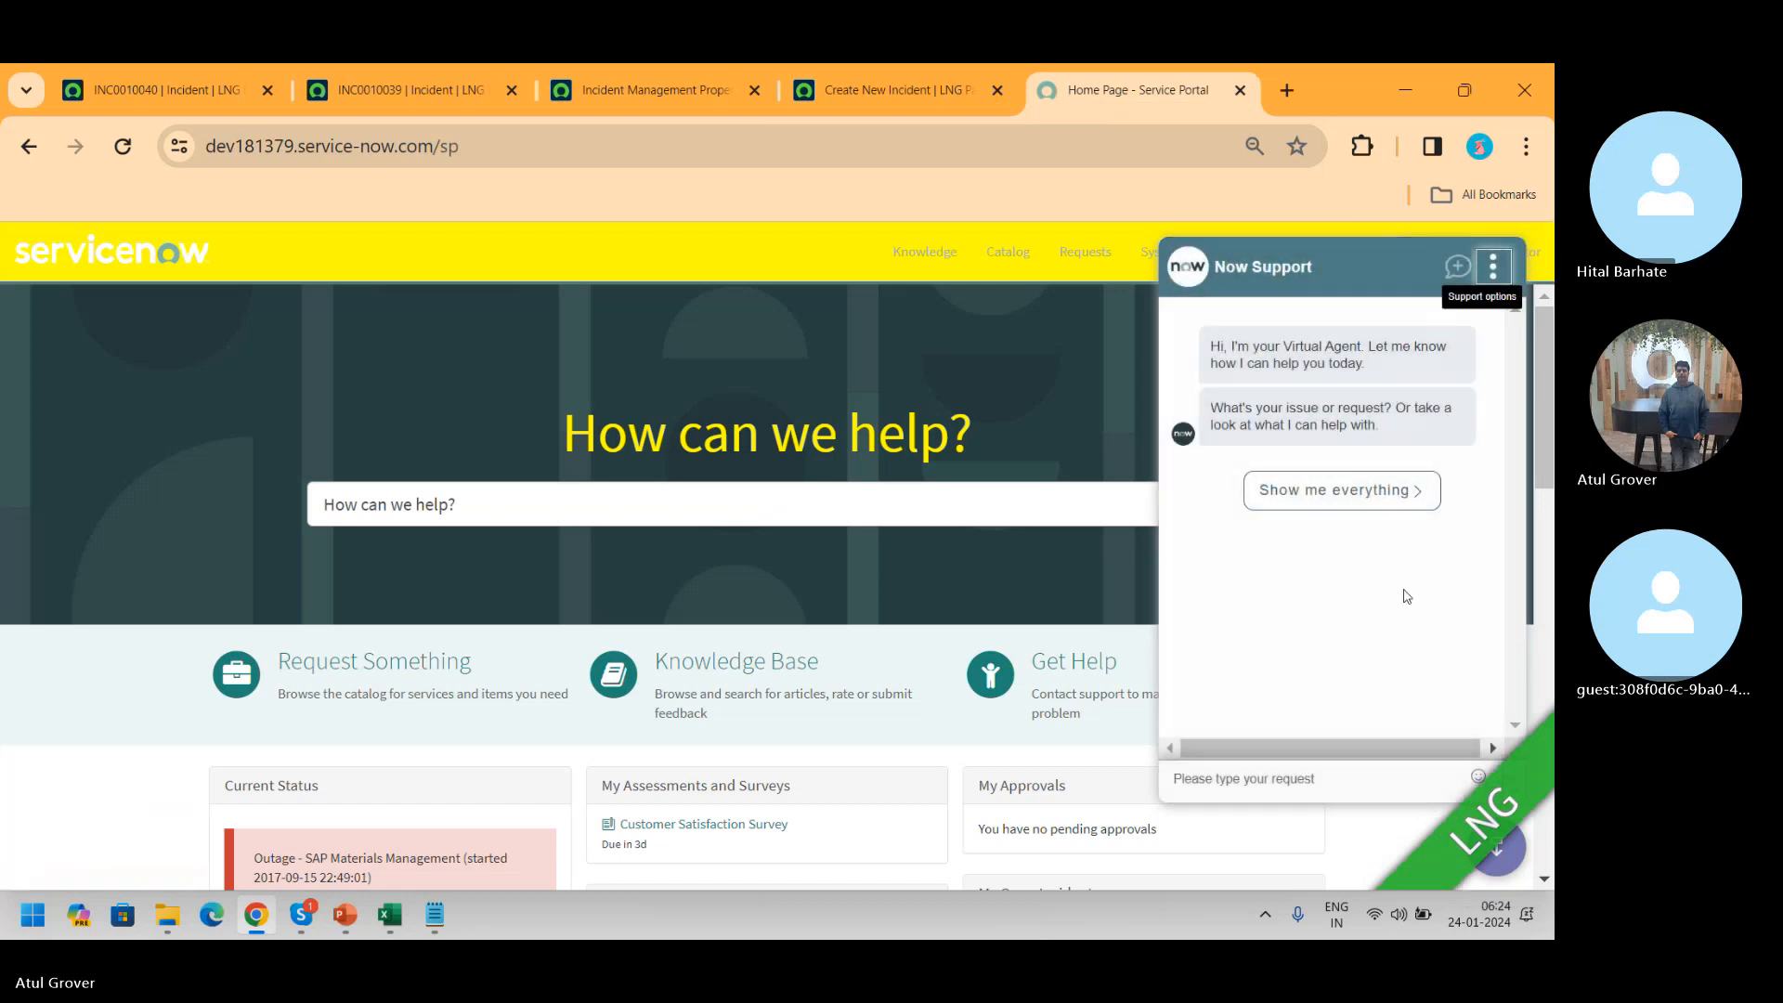
pyautogui.click(1498, 847)
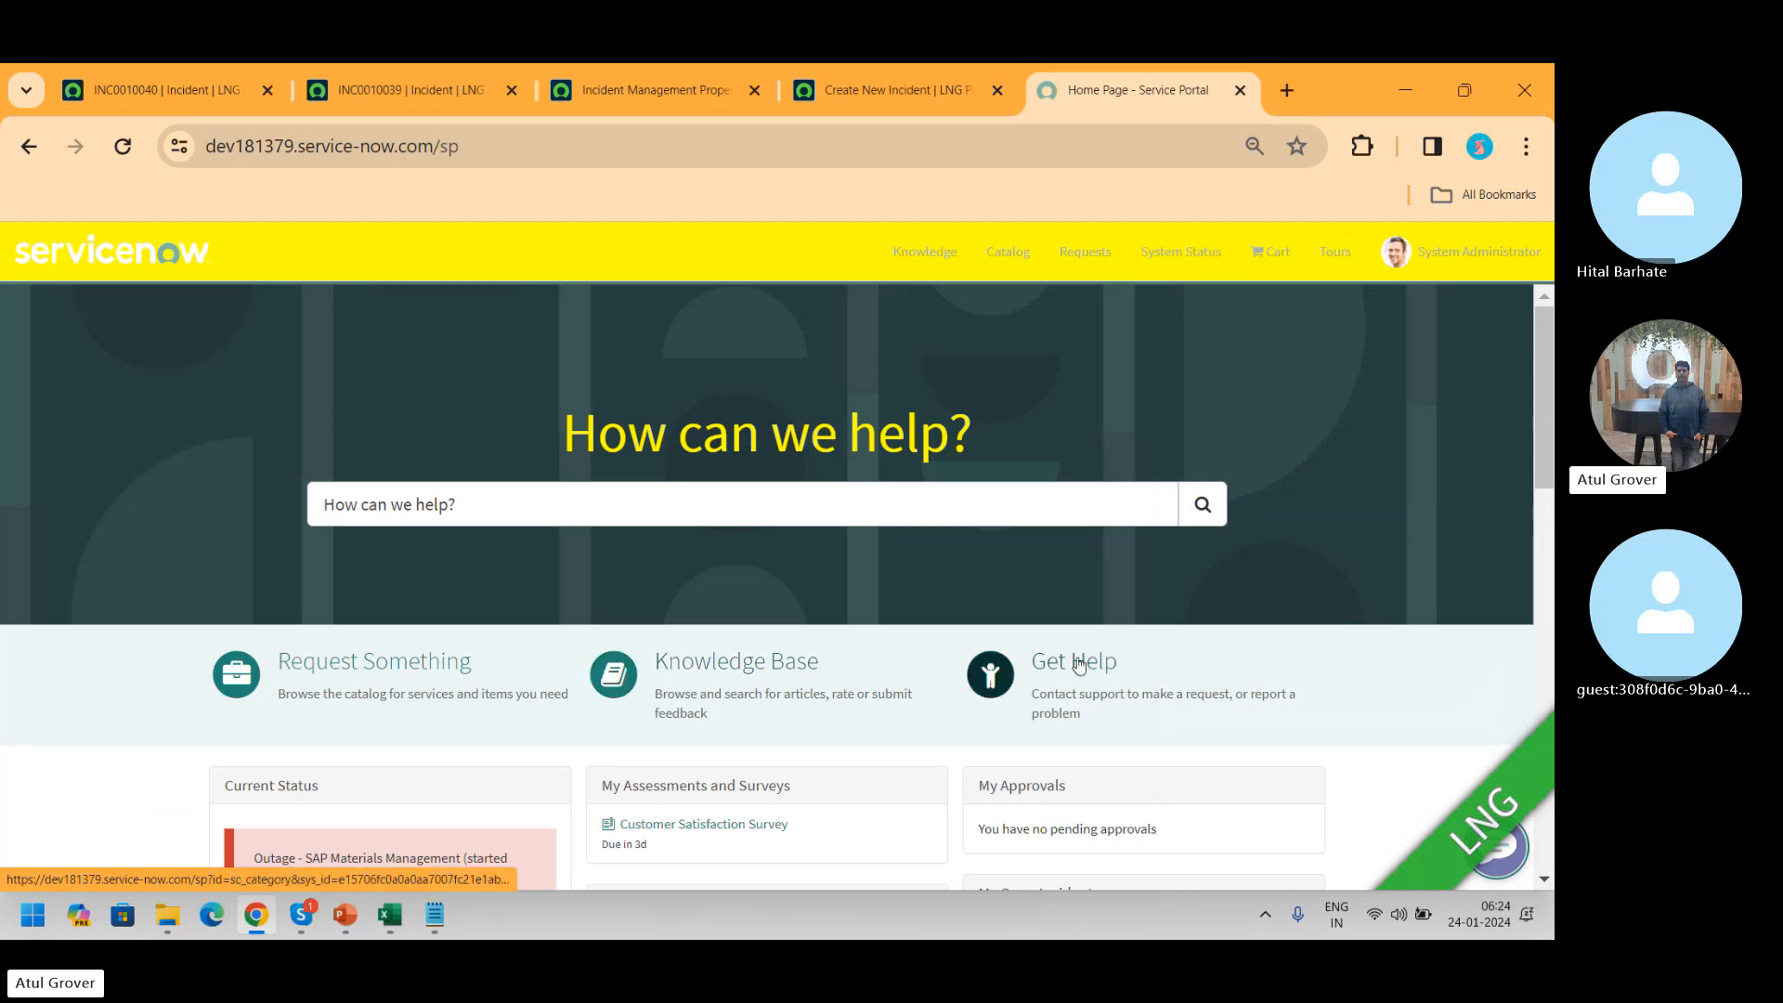
# - Open the Create Incident catalog item from the portal's Get Help category
pyautogui.click(1081, 662)
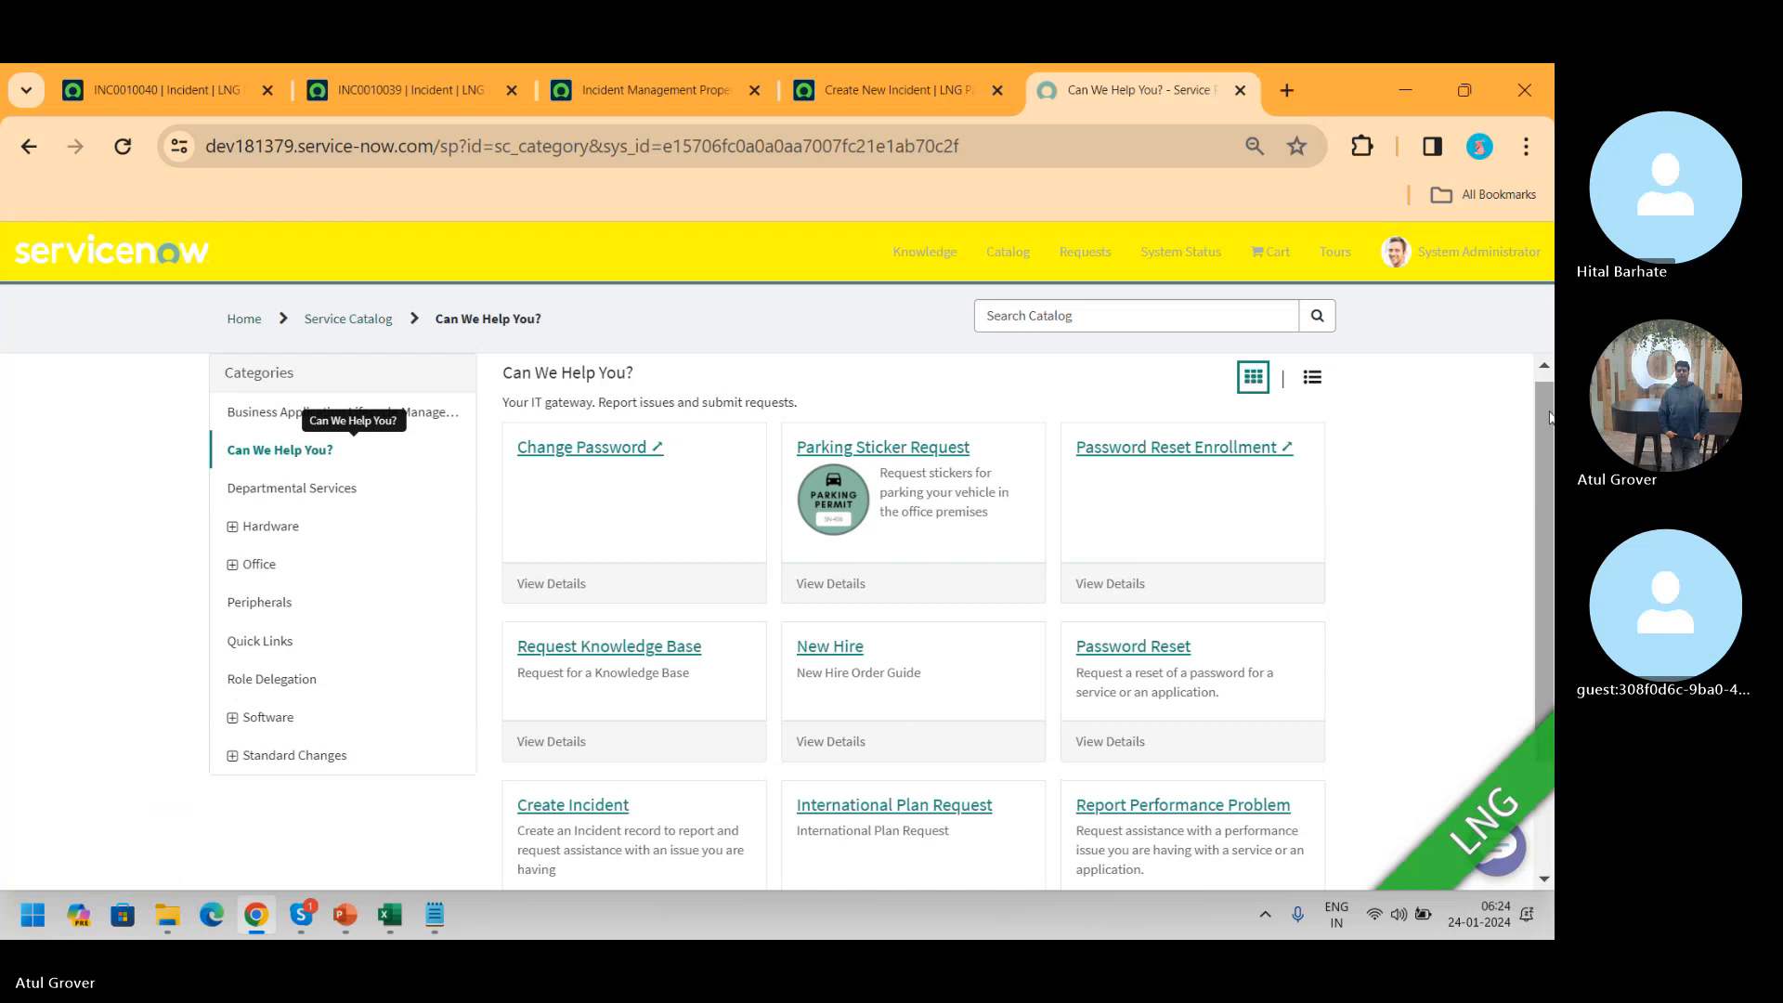
pyautogui.moveTo(1549, 417); pyautogui.dragTo(1538, 577)
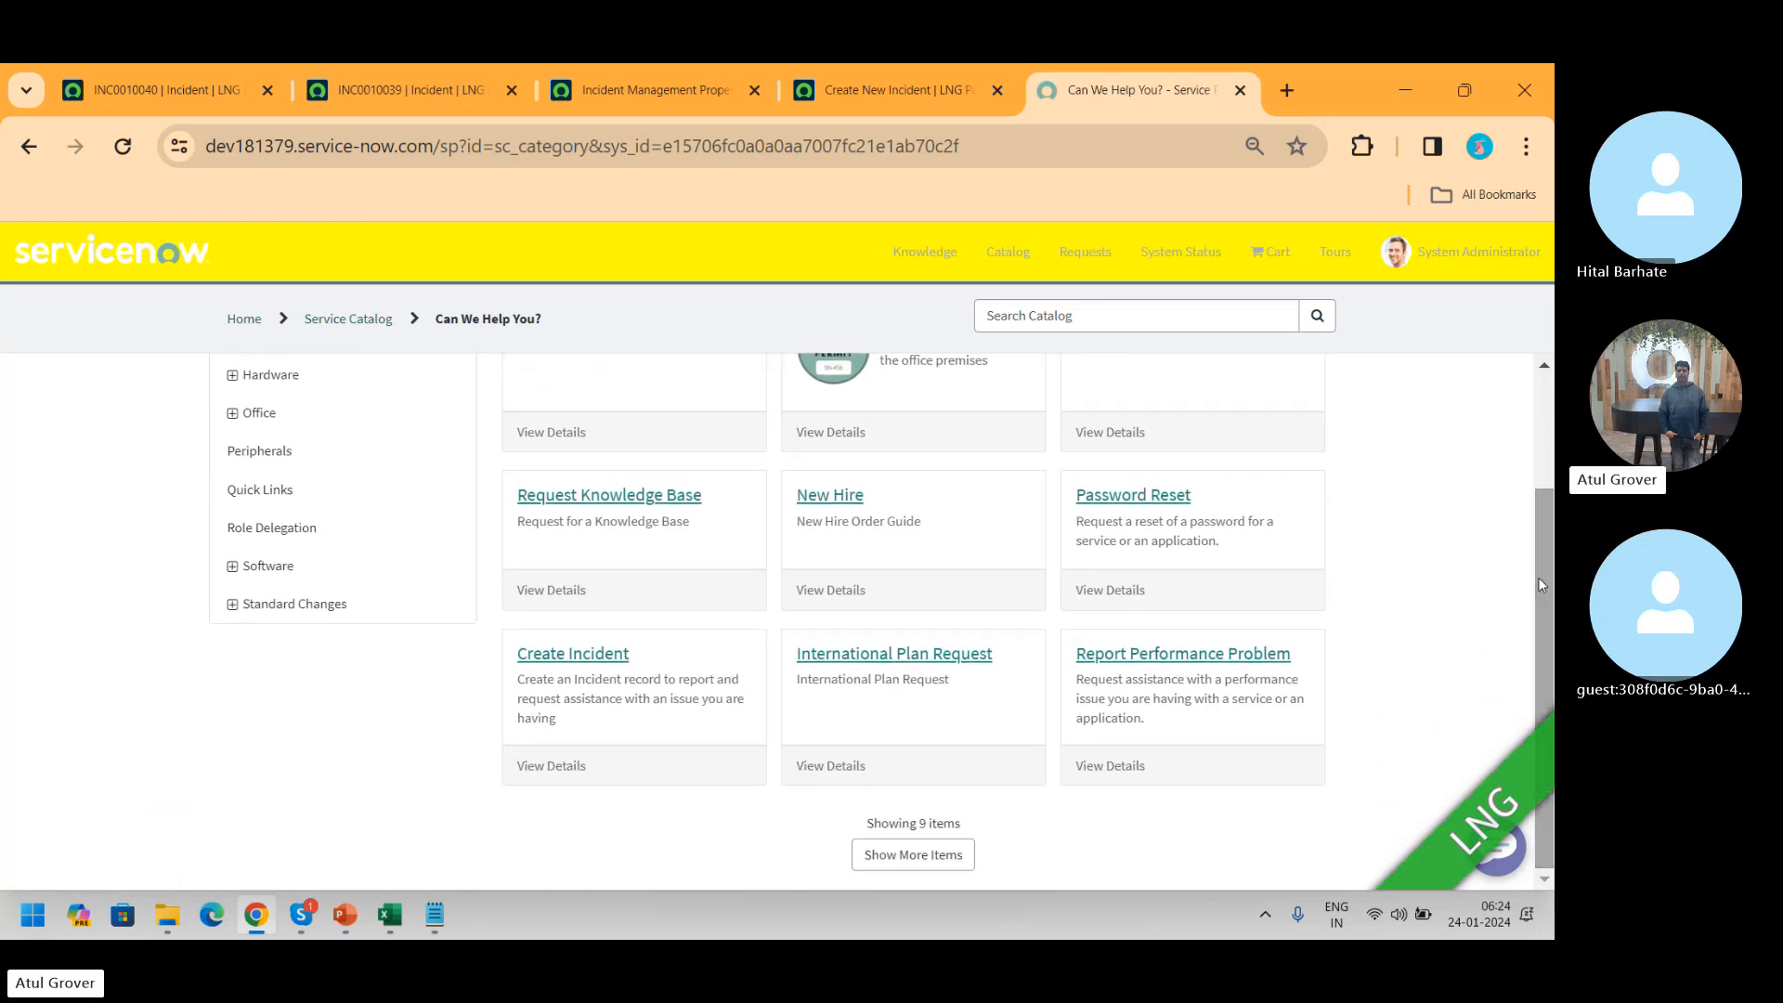
pyautogui.click(559, 671)
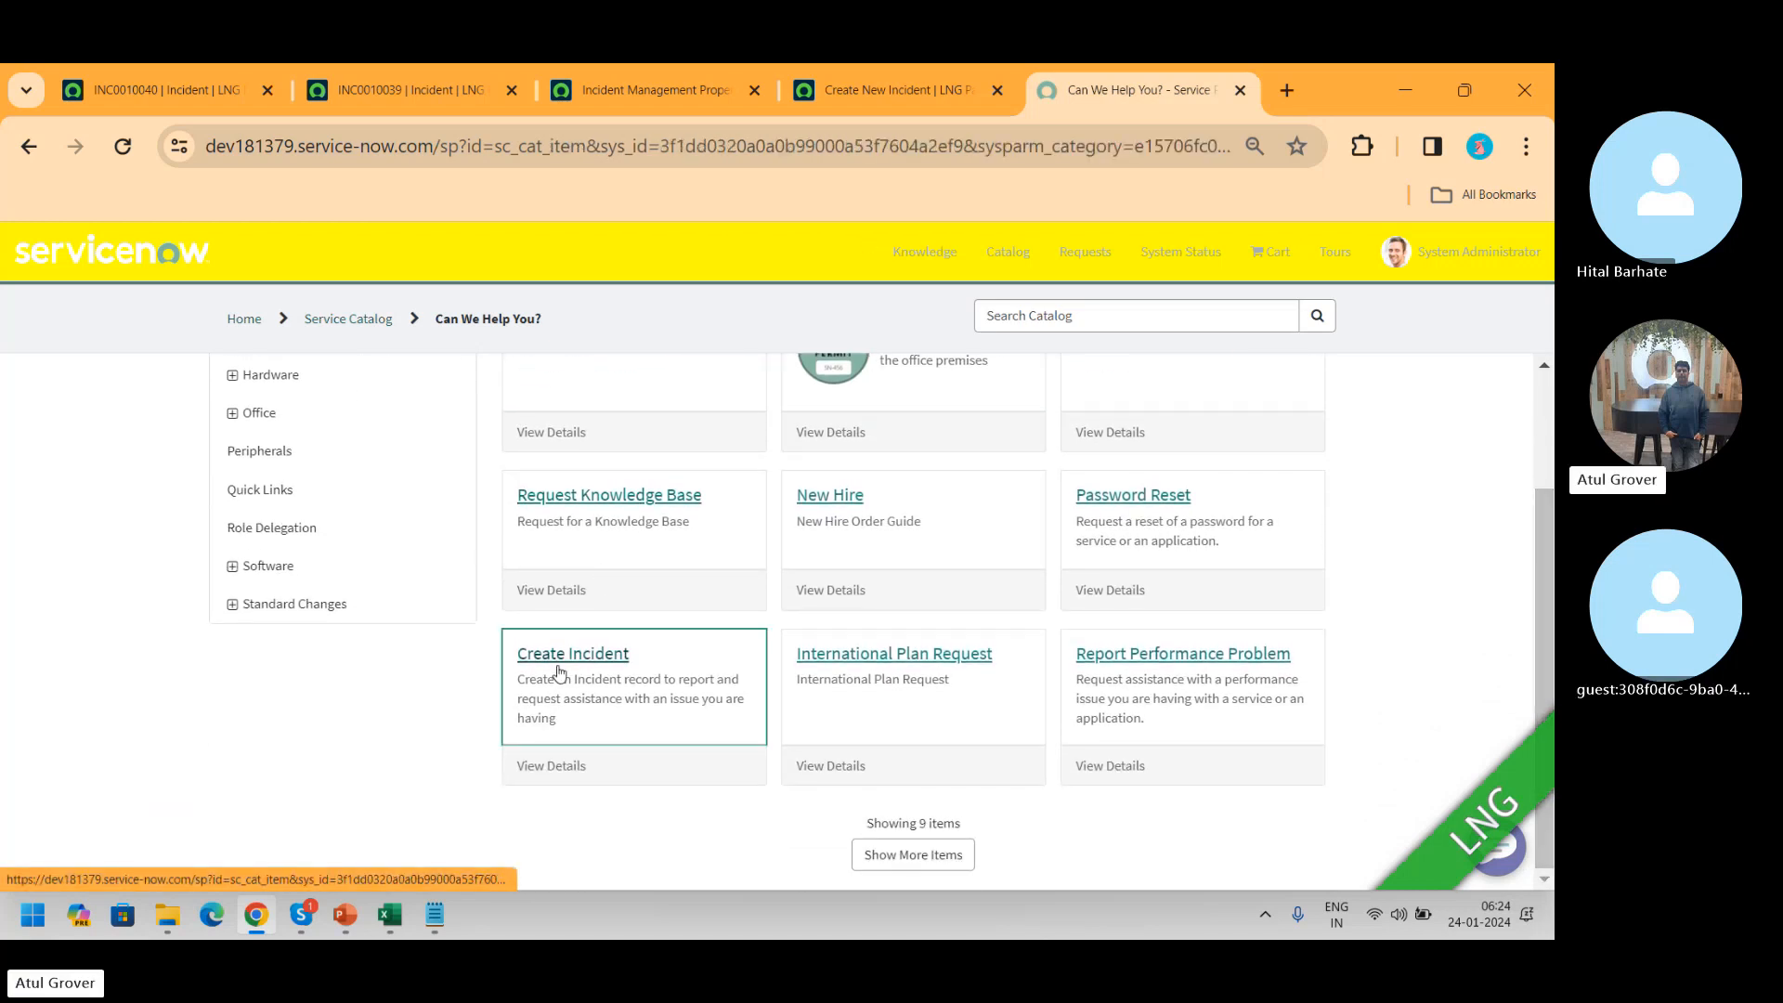
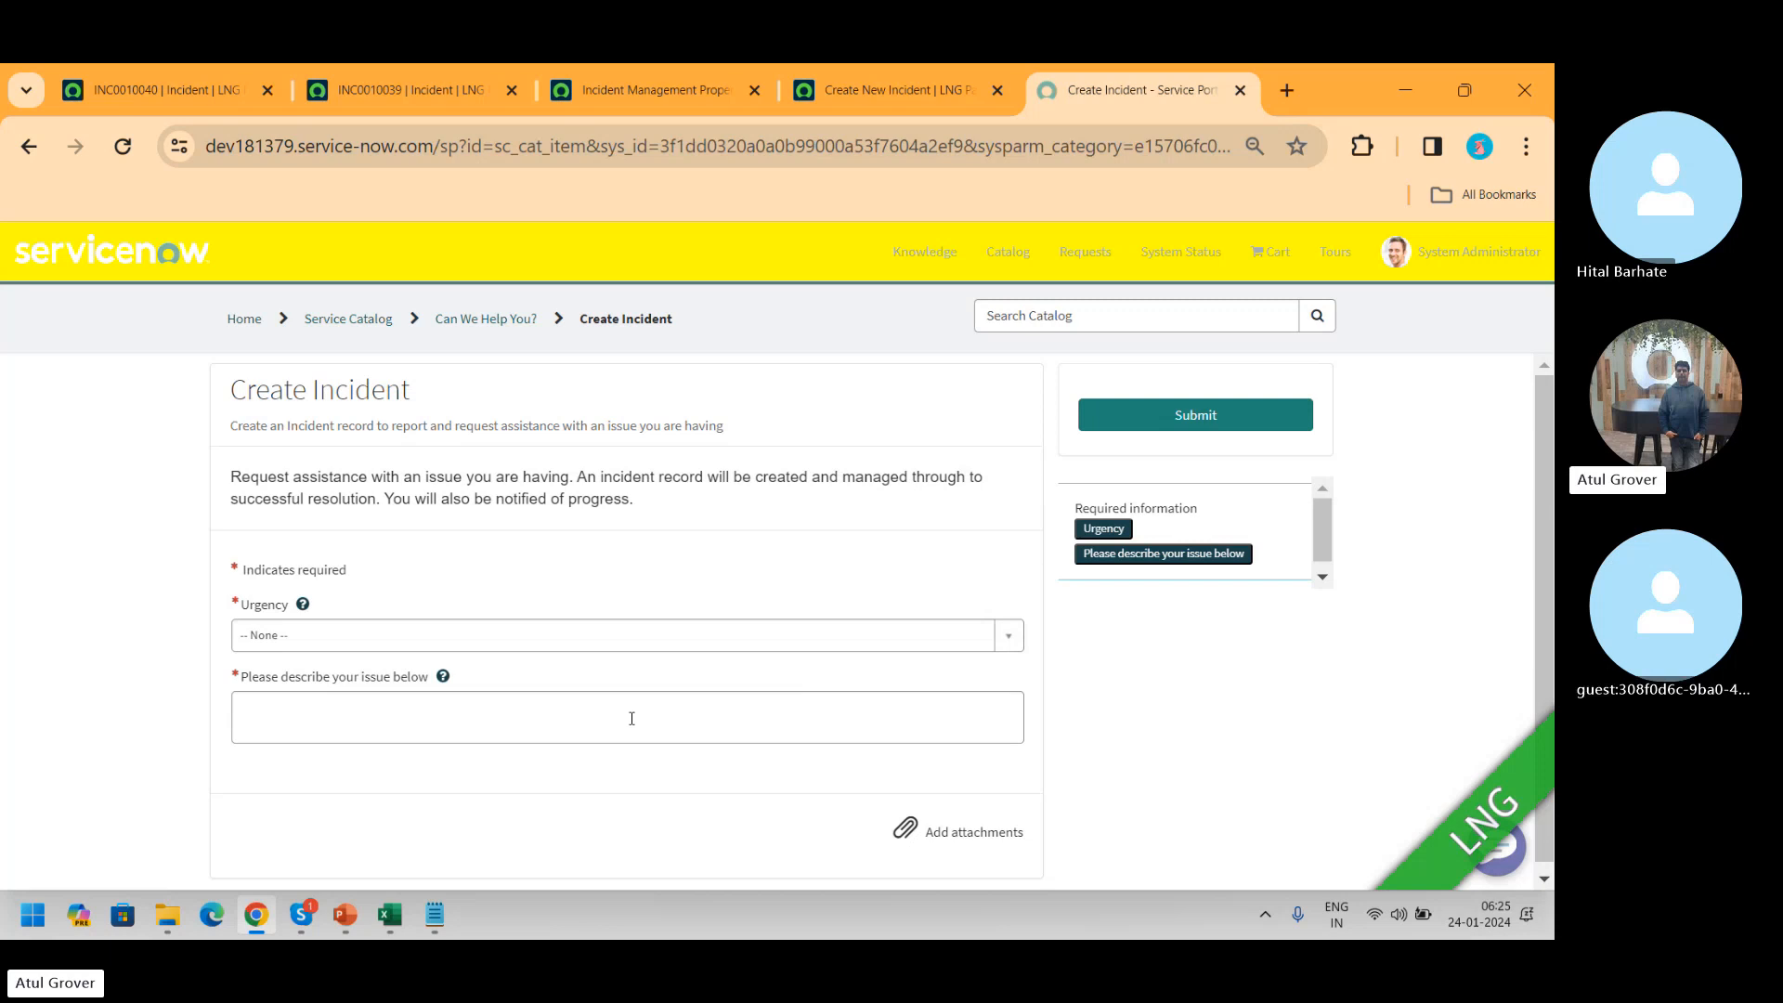
# - Set the incident's Urgency to 2 - Medium and describe the issue as "LNG Pathshala SN Training Admin - ITSM"
pyautogui.click(618, 641)
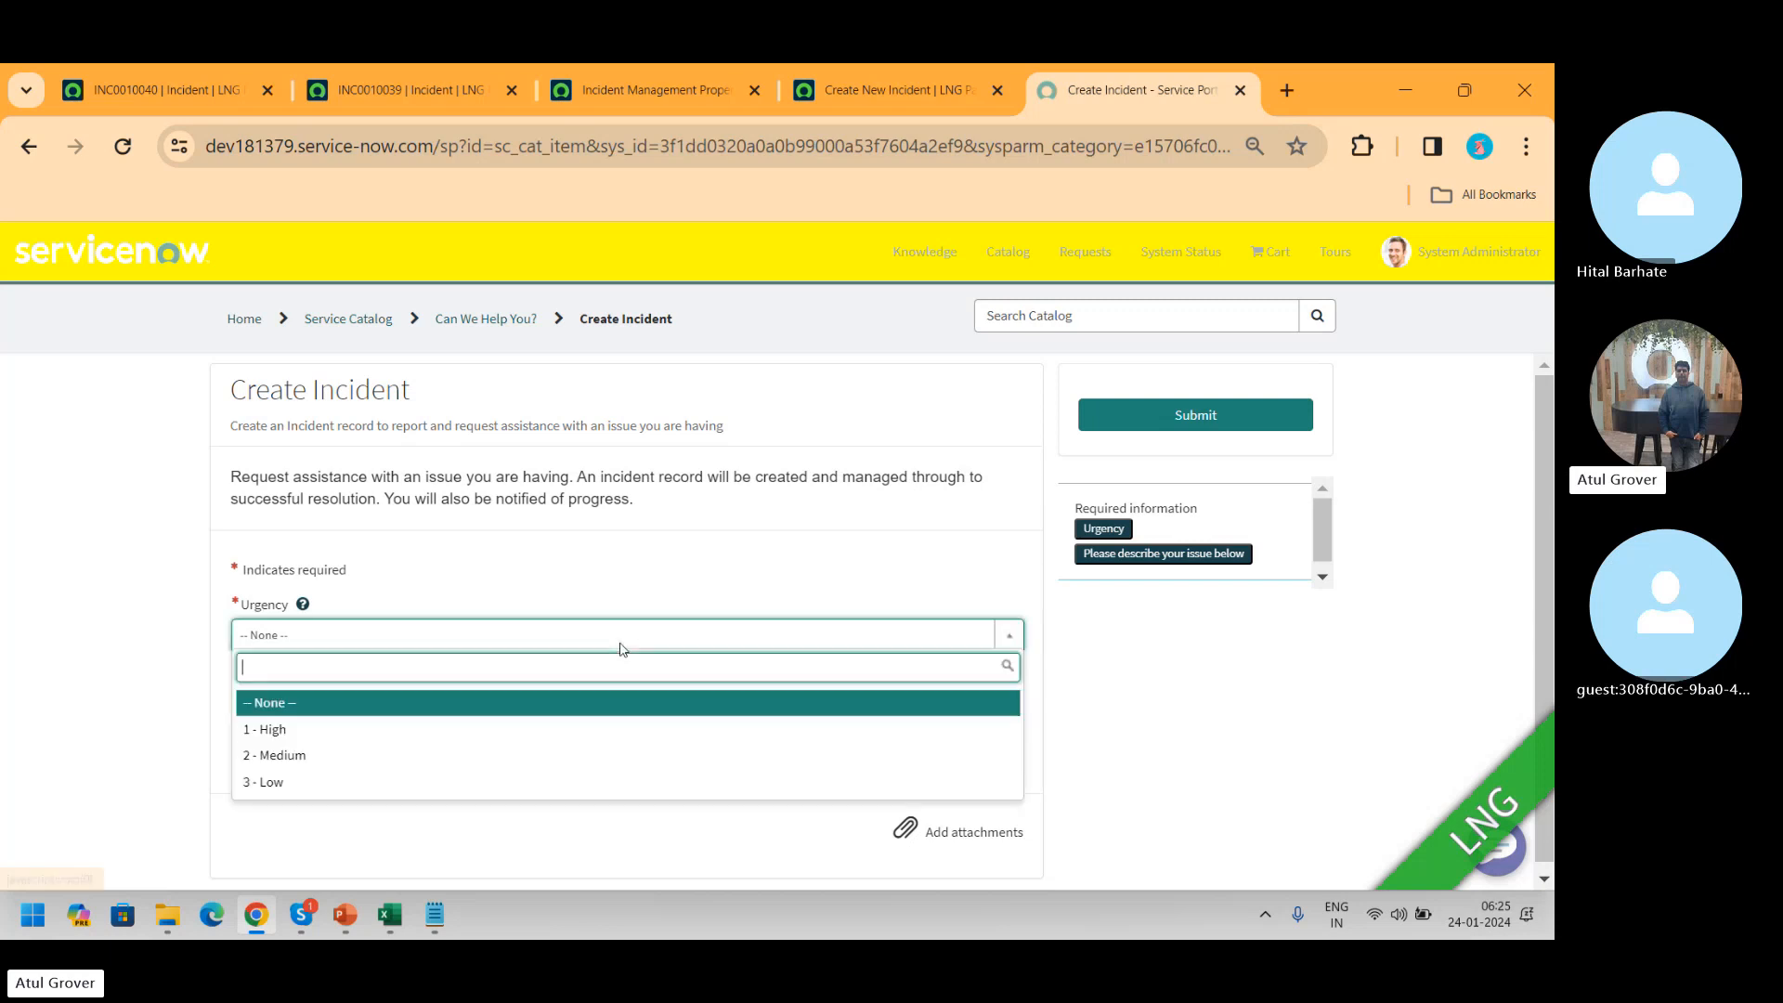
pyautogui.click(388, 755)
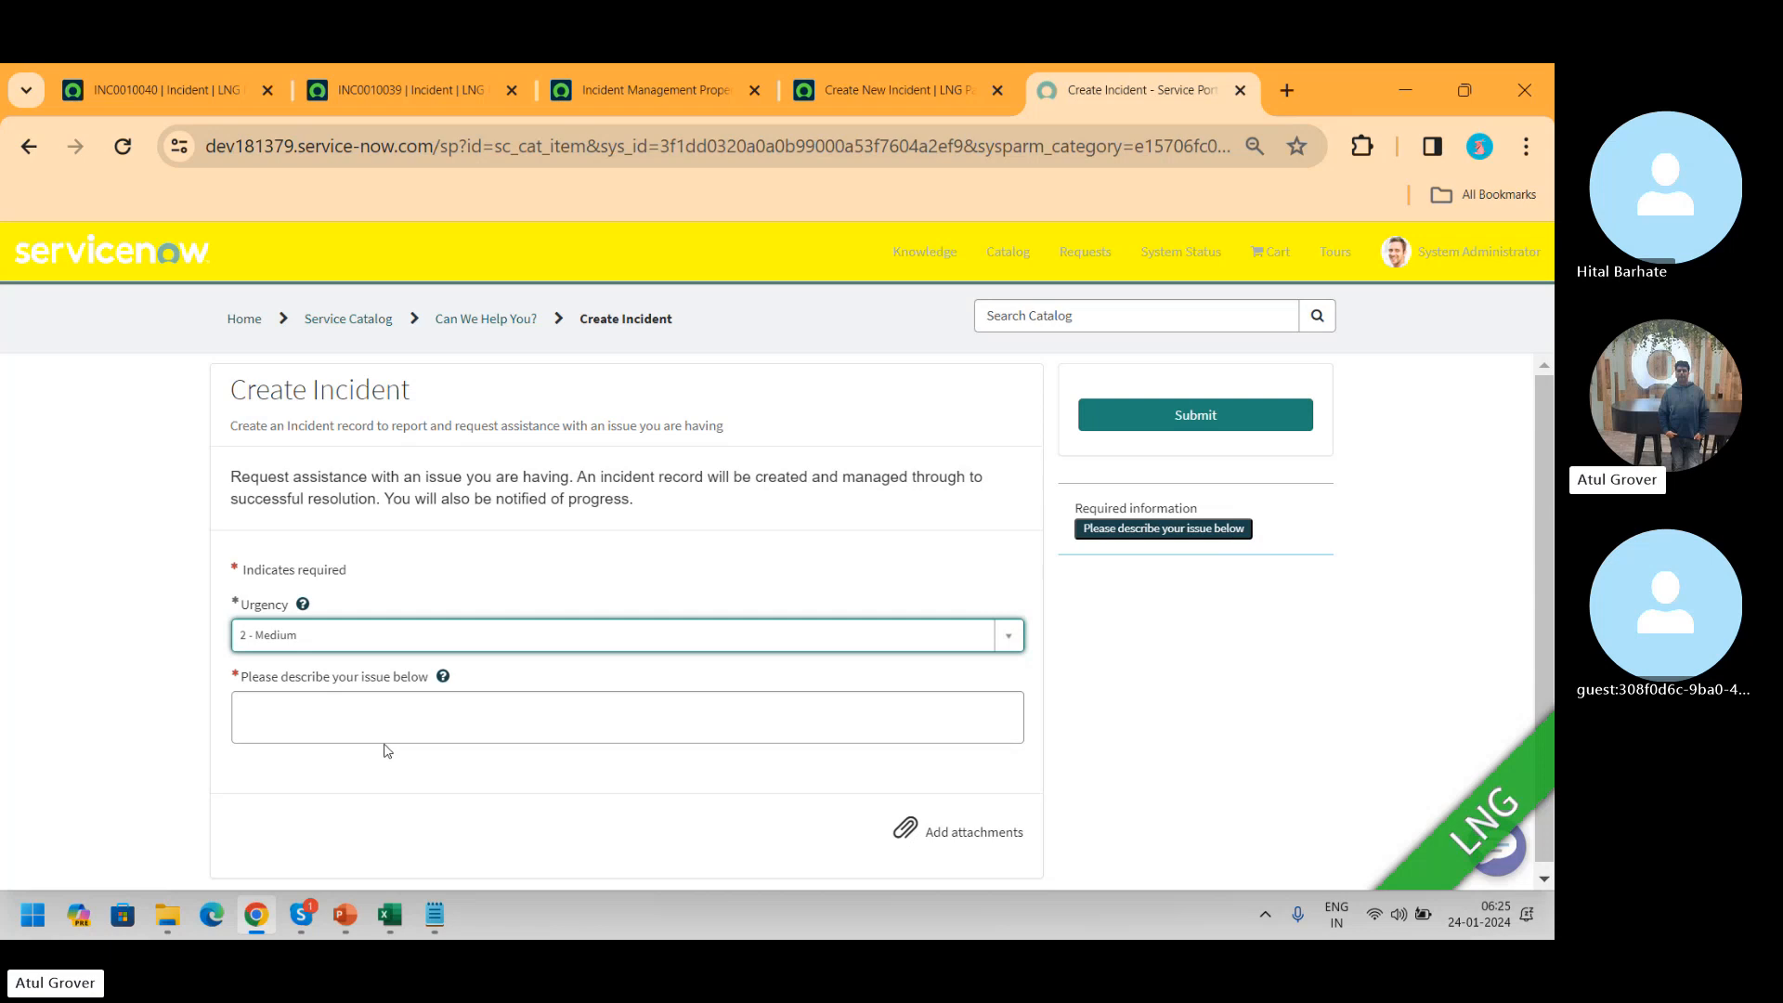
pyautogui.click(377, 724)
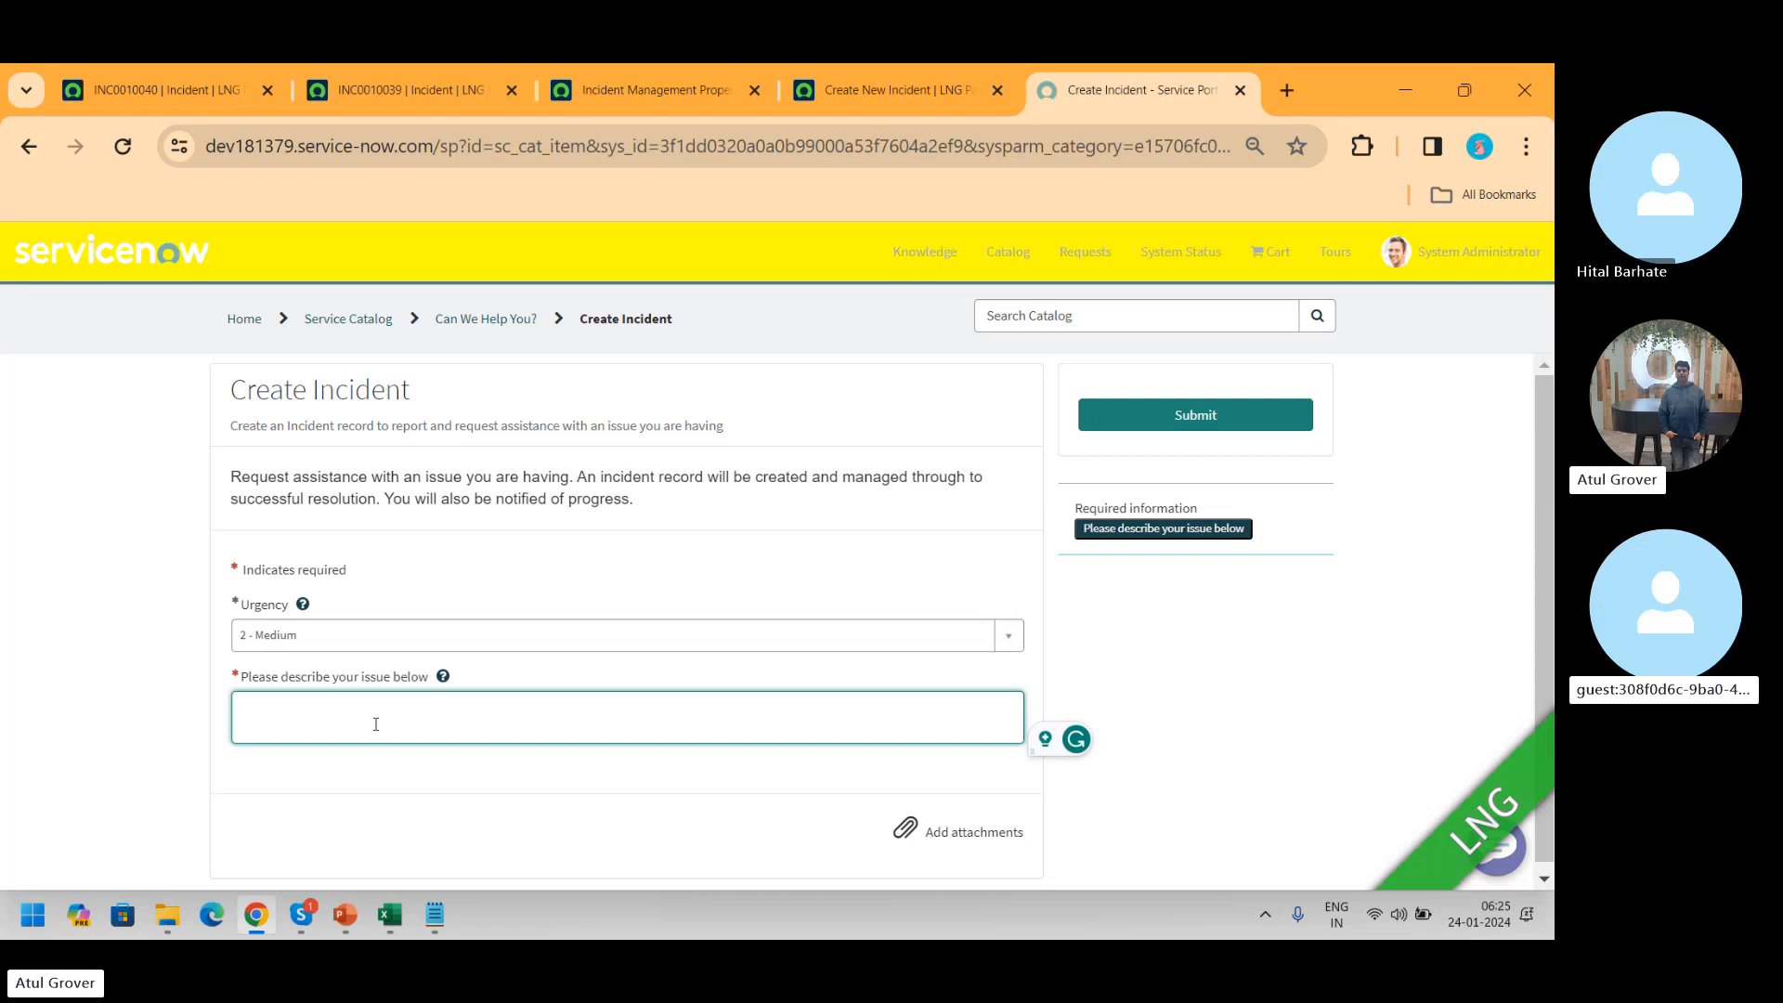
pyautogui.write('LNG P')
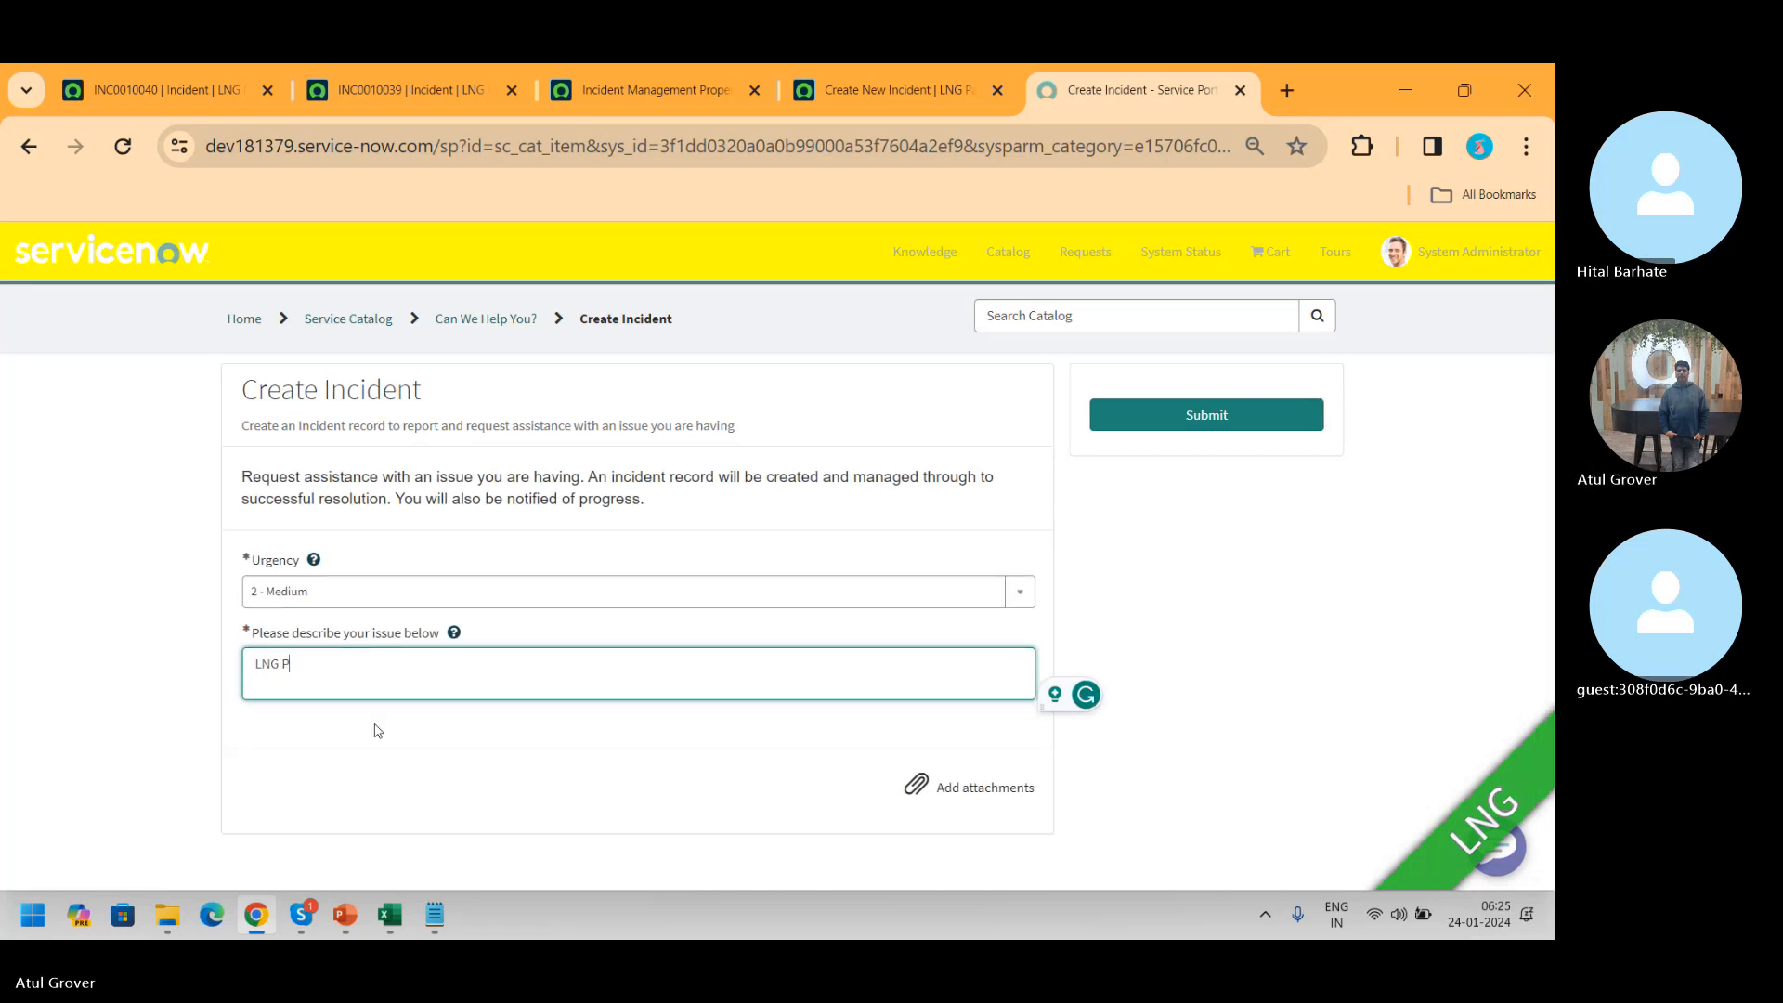
pyautogui.write('aTHS')
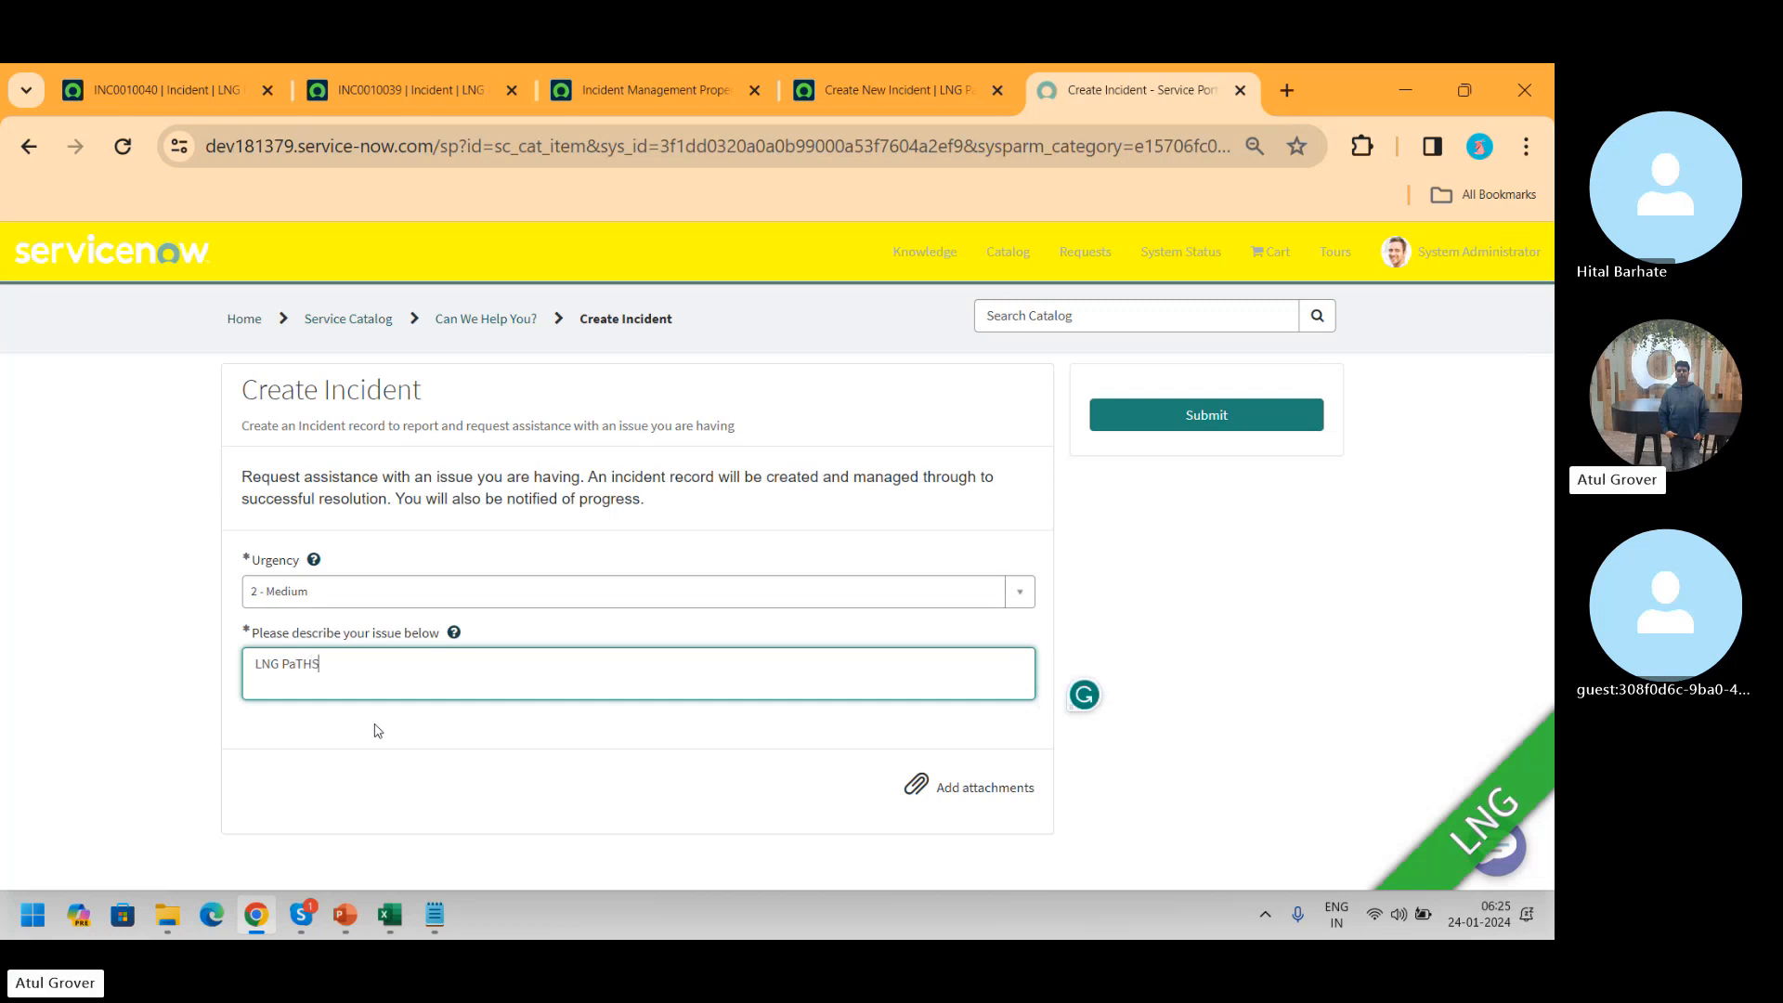
pyautogui.press('BackSpace')
pyautogui.press('BackSpace')
pyautogui.press('BackSpace')
pyautogui.write('TH')
pyautogui.press('BackSpace')
pyautogui.press('BackSpace')
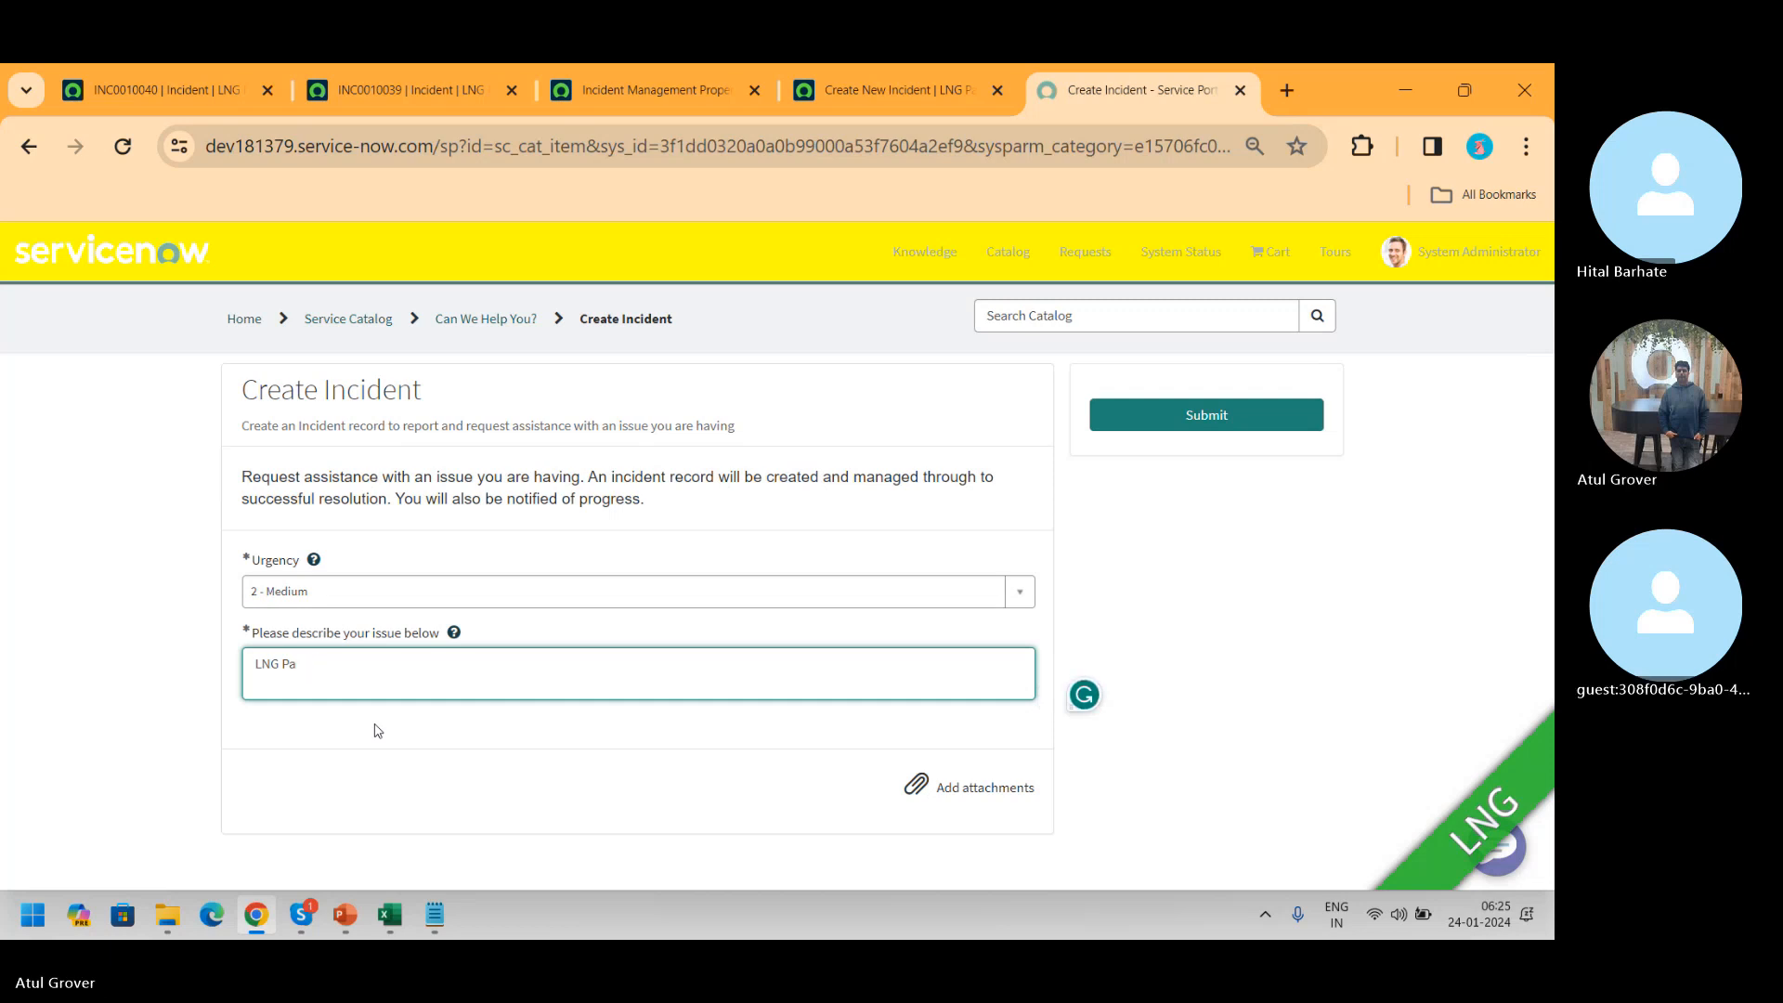
pyautogui.write('thshala ')
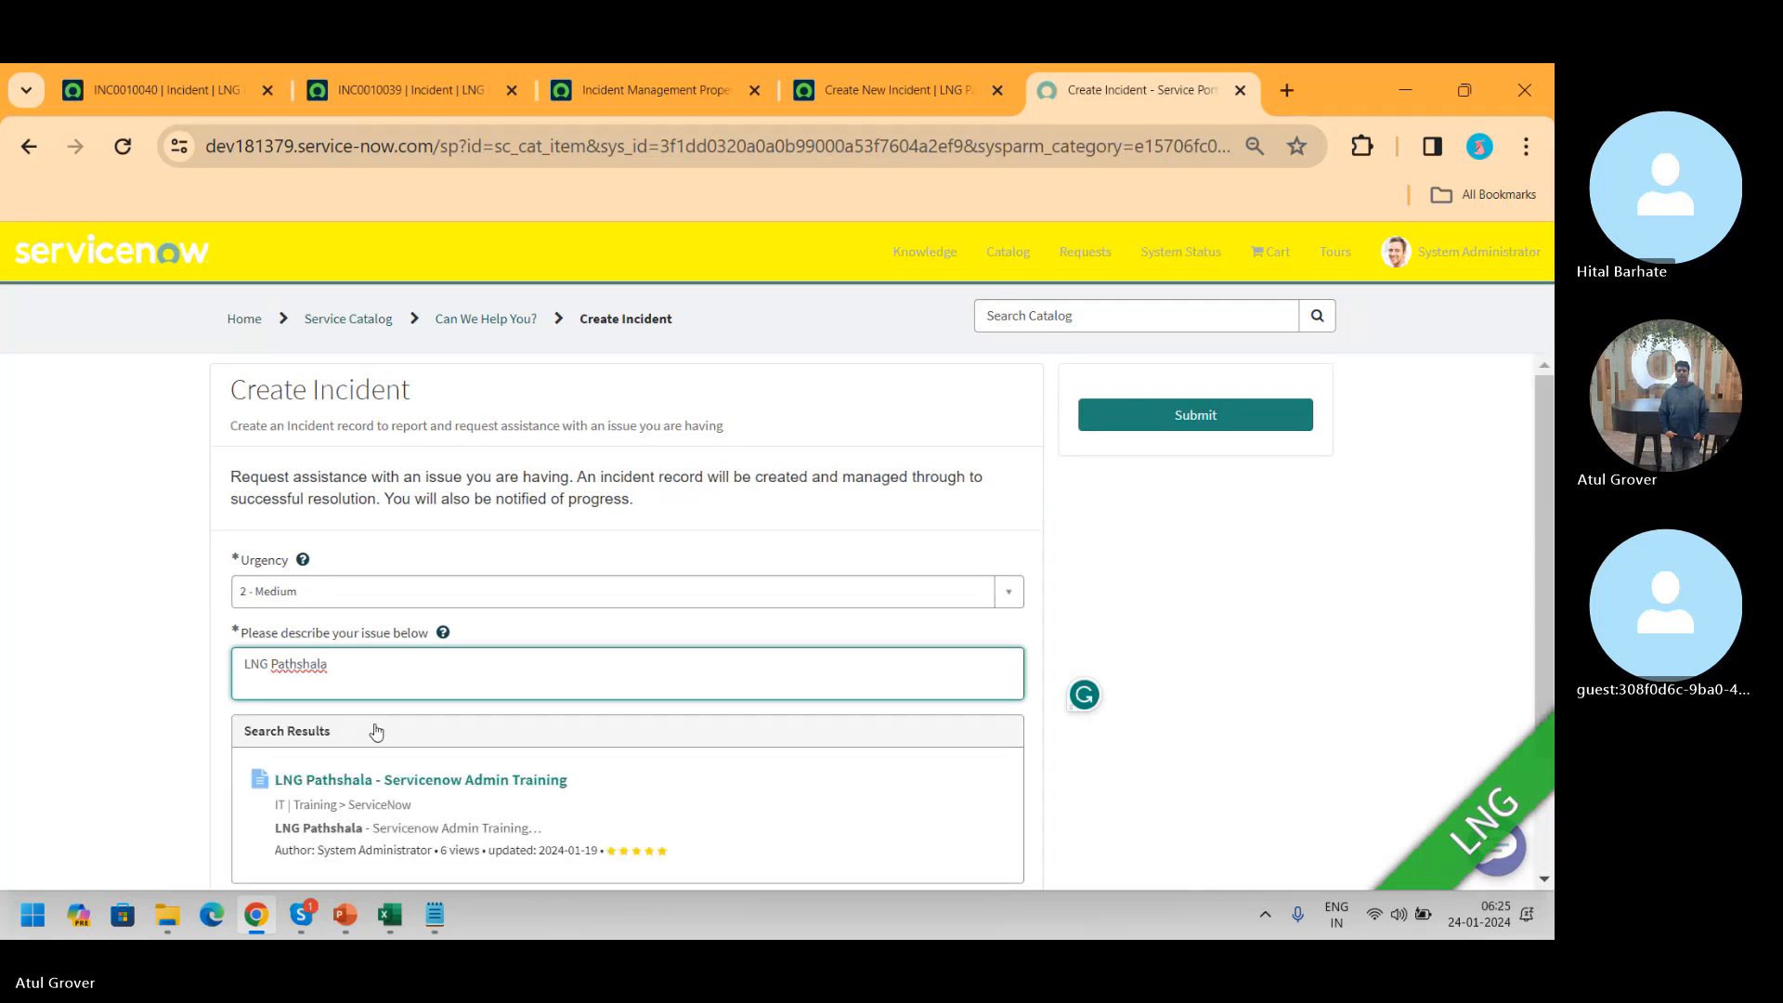
pyautogui.write('SN Traon')
pyautogui.press('BackSpace')
pyautogui.press('BackSpace')
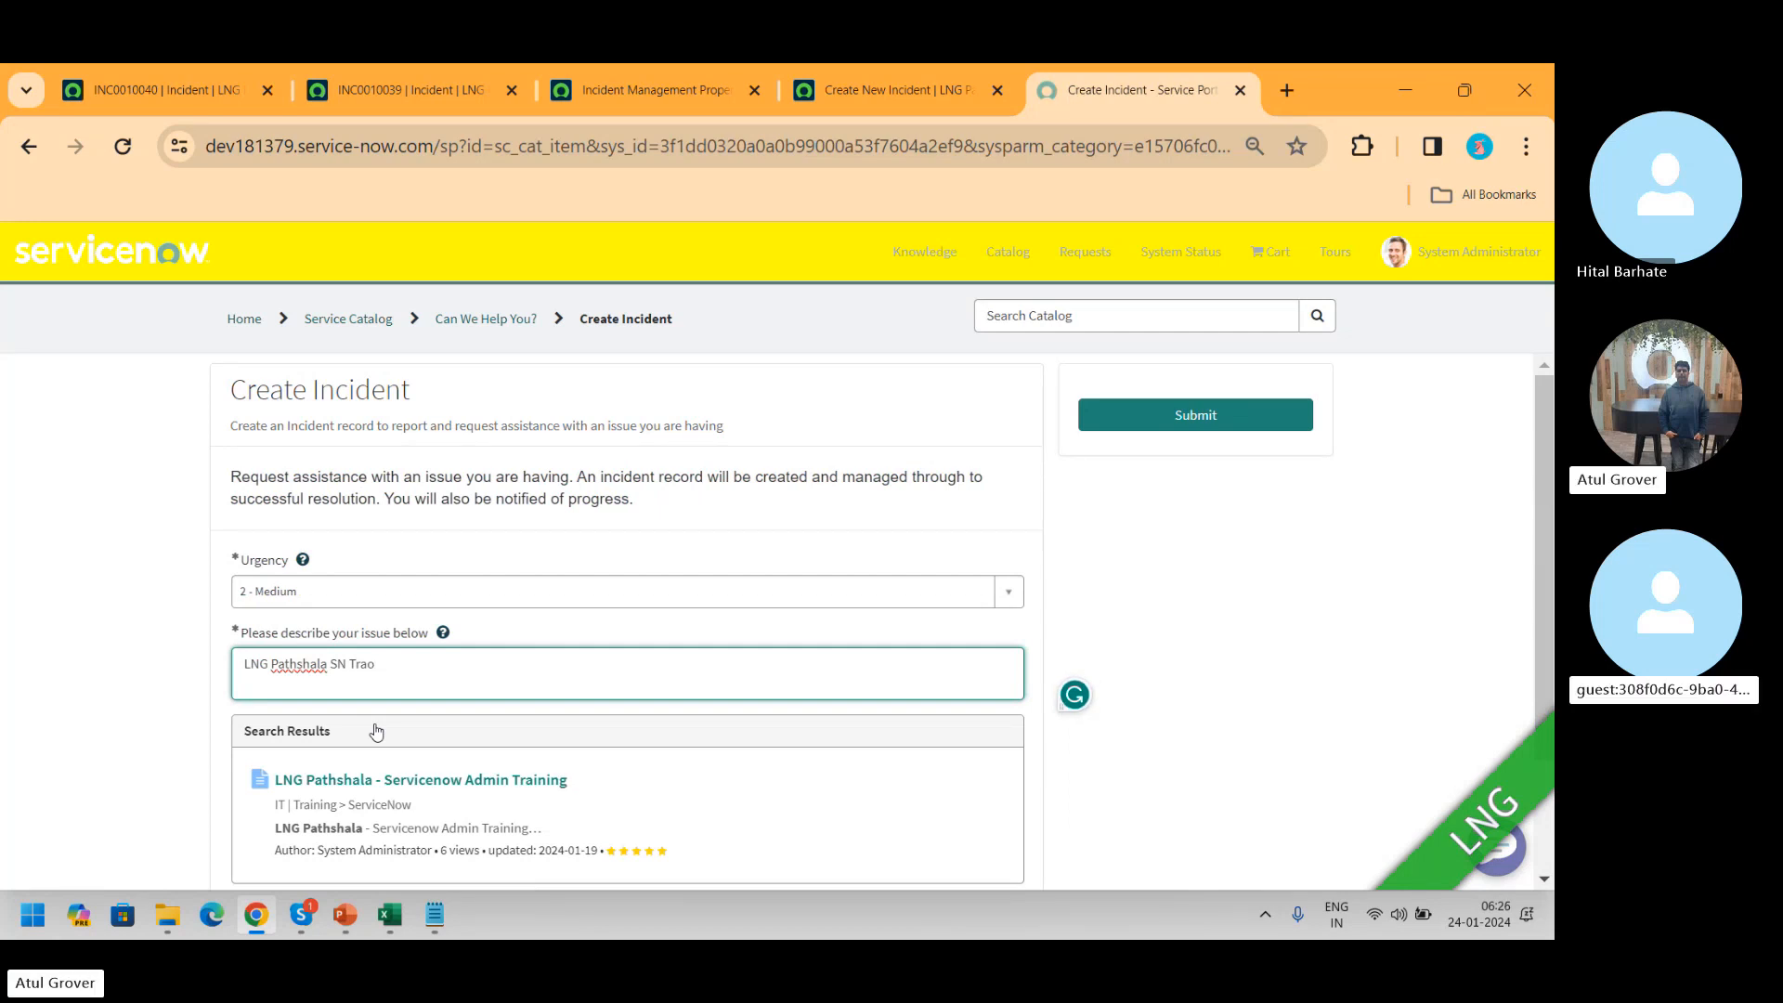
pyautogui.write('ining Adm')
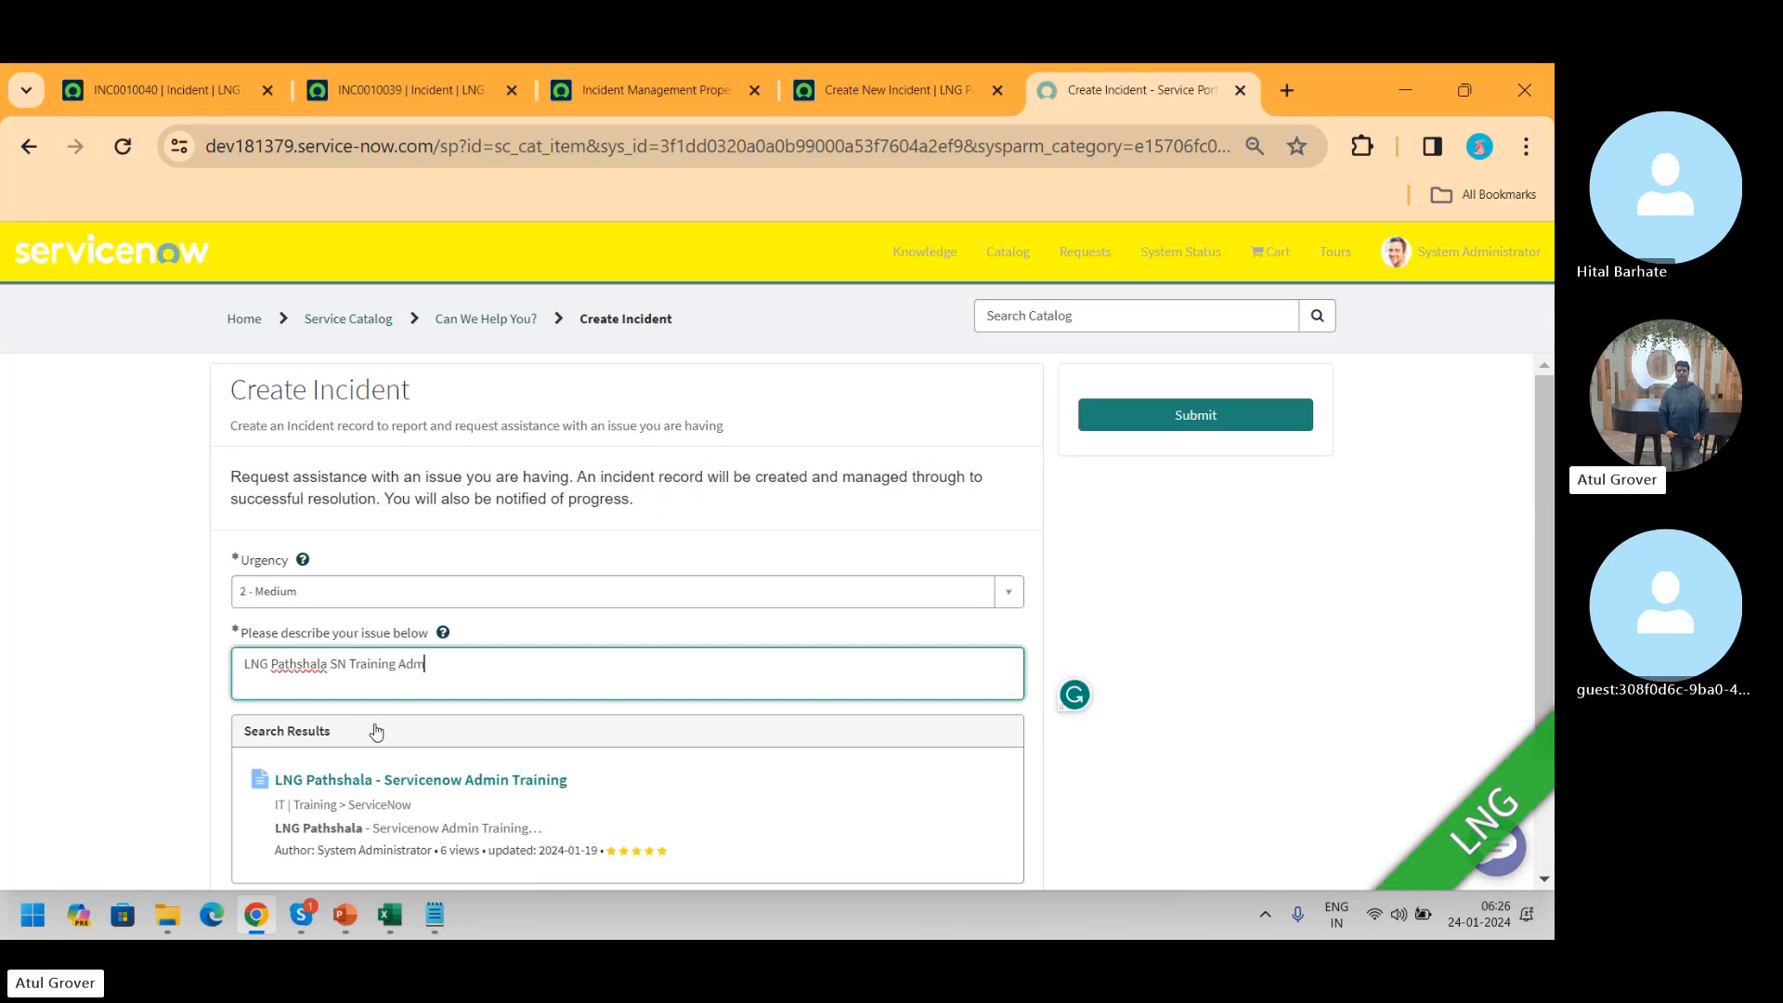
pyautogui.write('in - ')
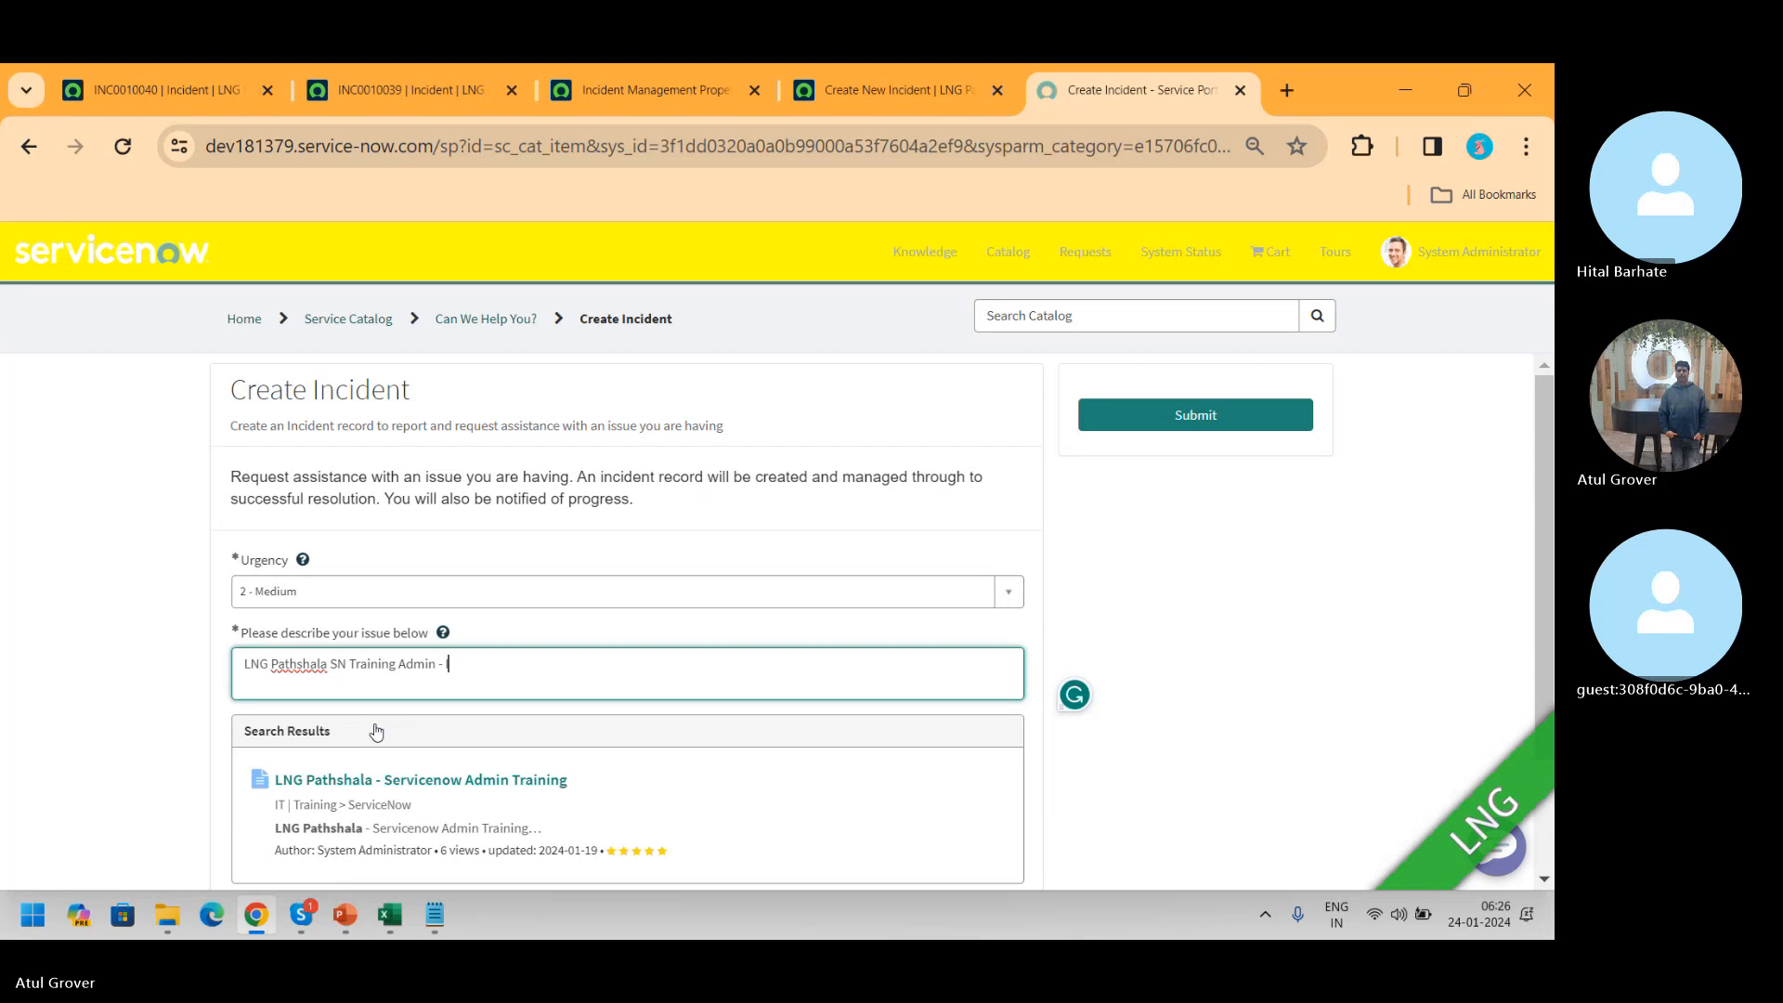
pyautogui.write('ITSM')
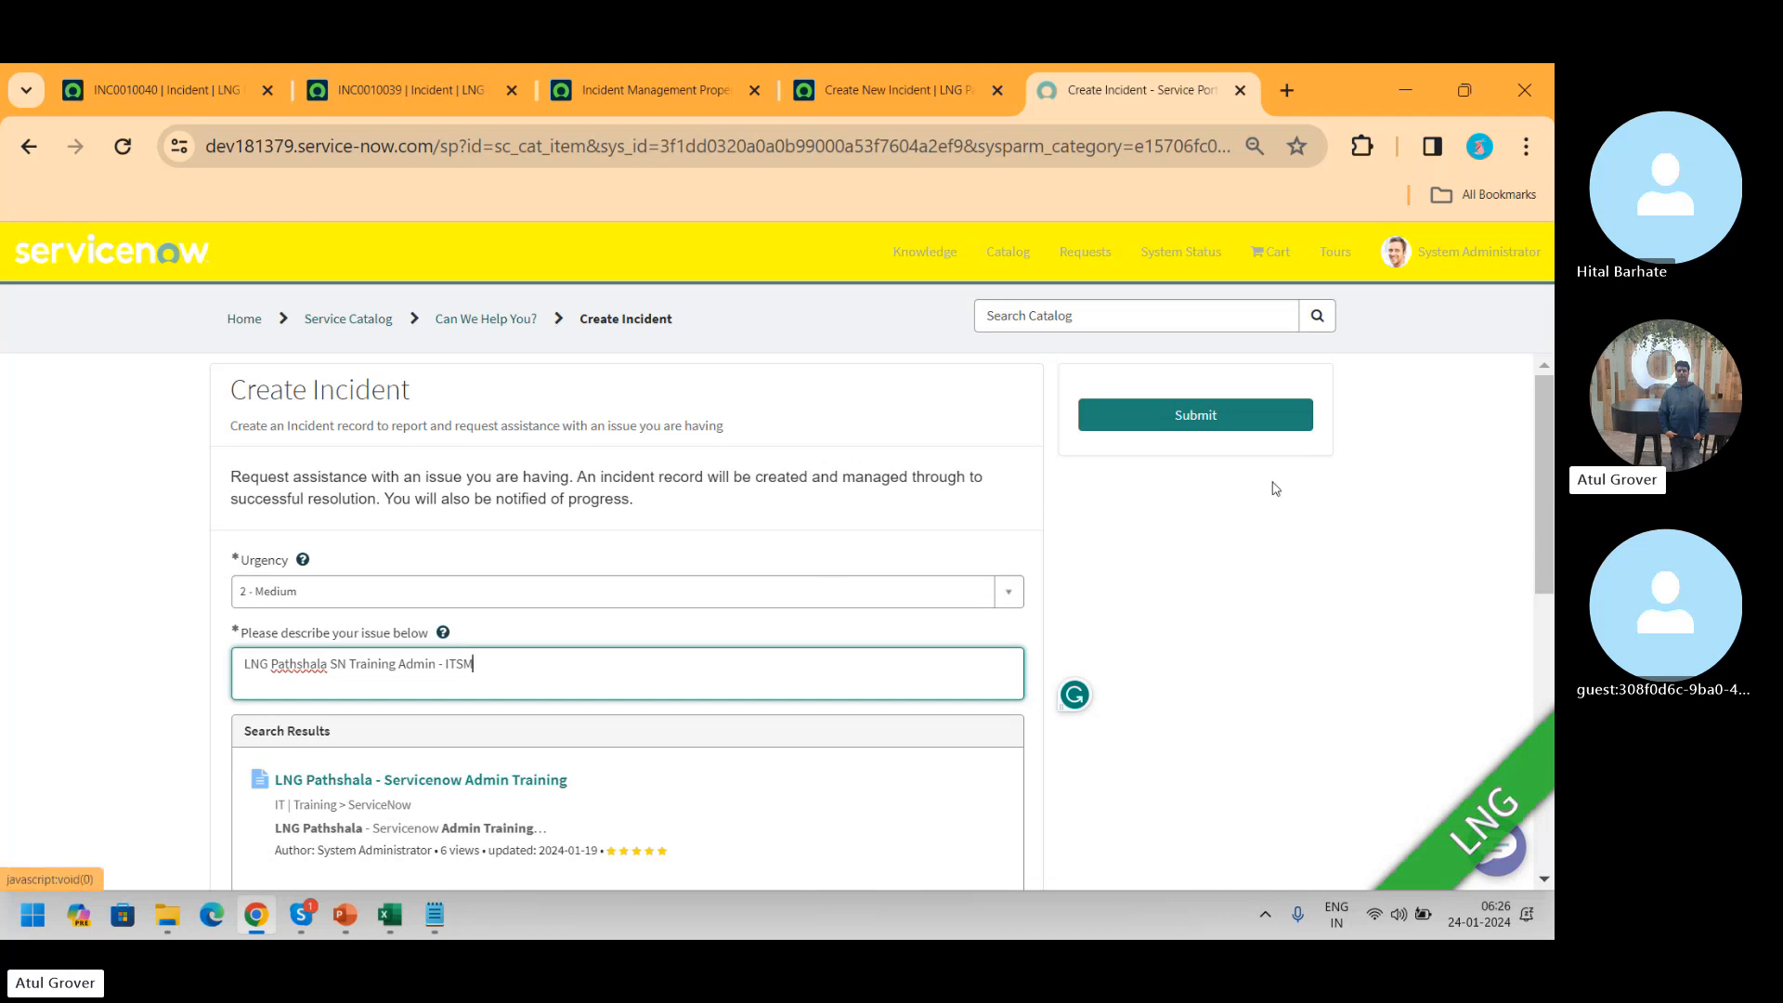
# - Review the suggested article "LNG Pathshala - Servicenow Admin Training" and return to the search results
pyautogui.moveTo(1547, 435); pyautogui.dragTo(1547, 524)
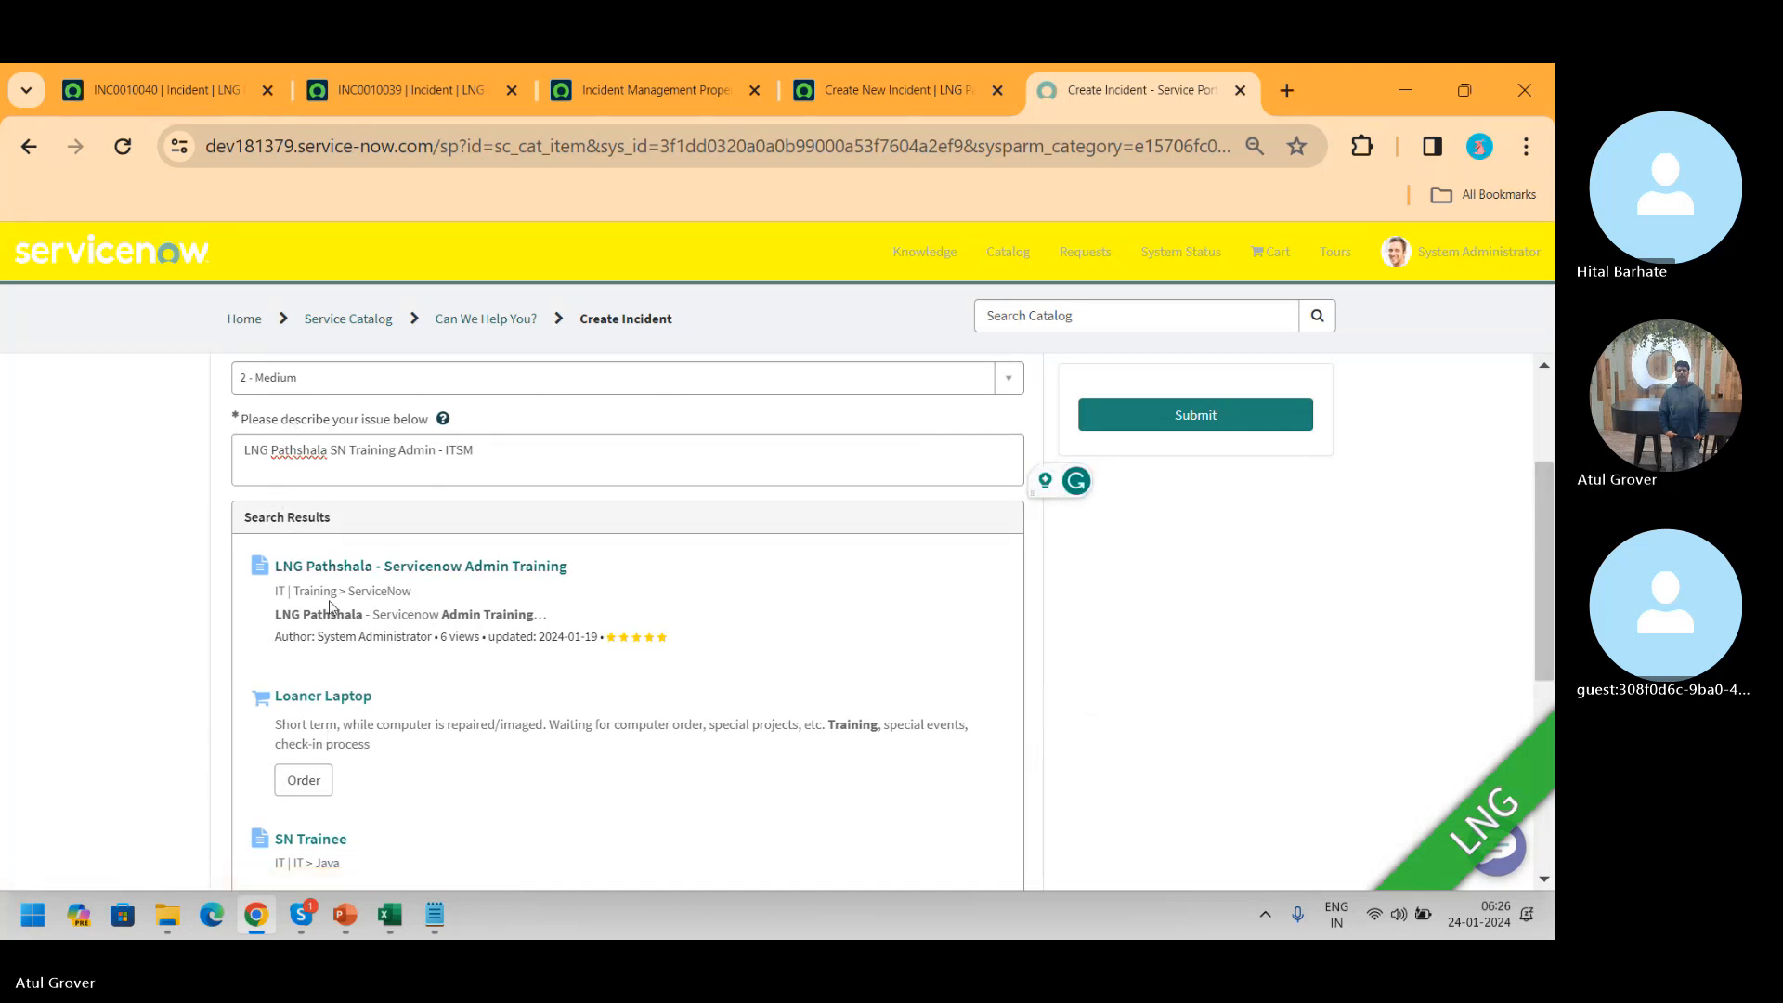
pyautogui.click(406, 575)
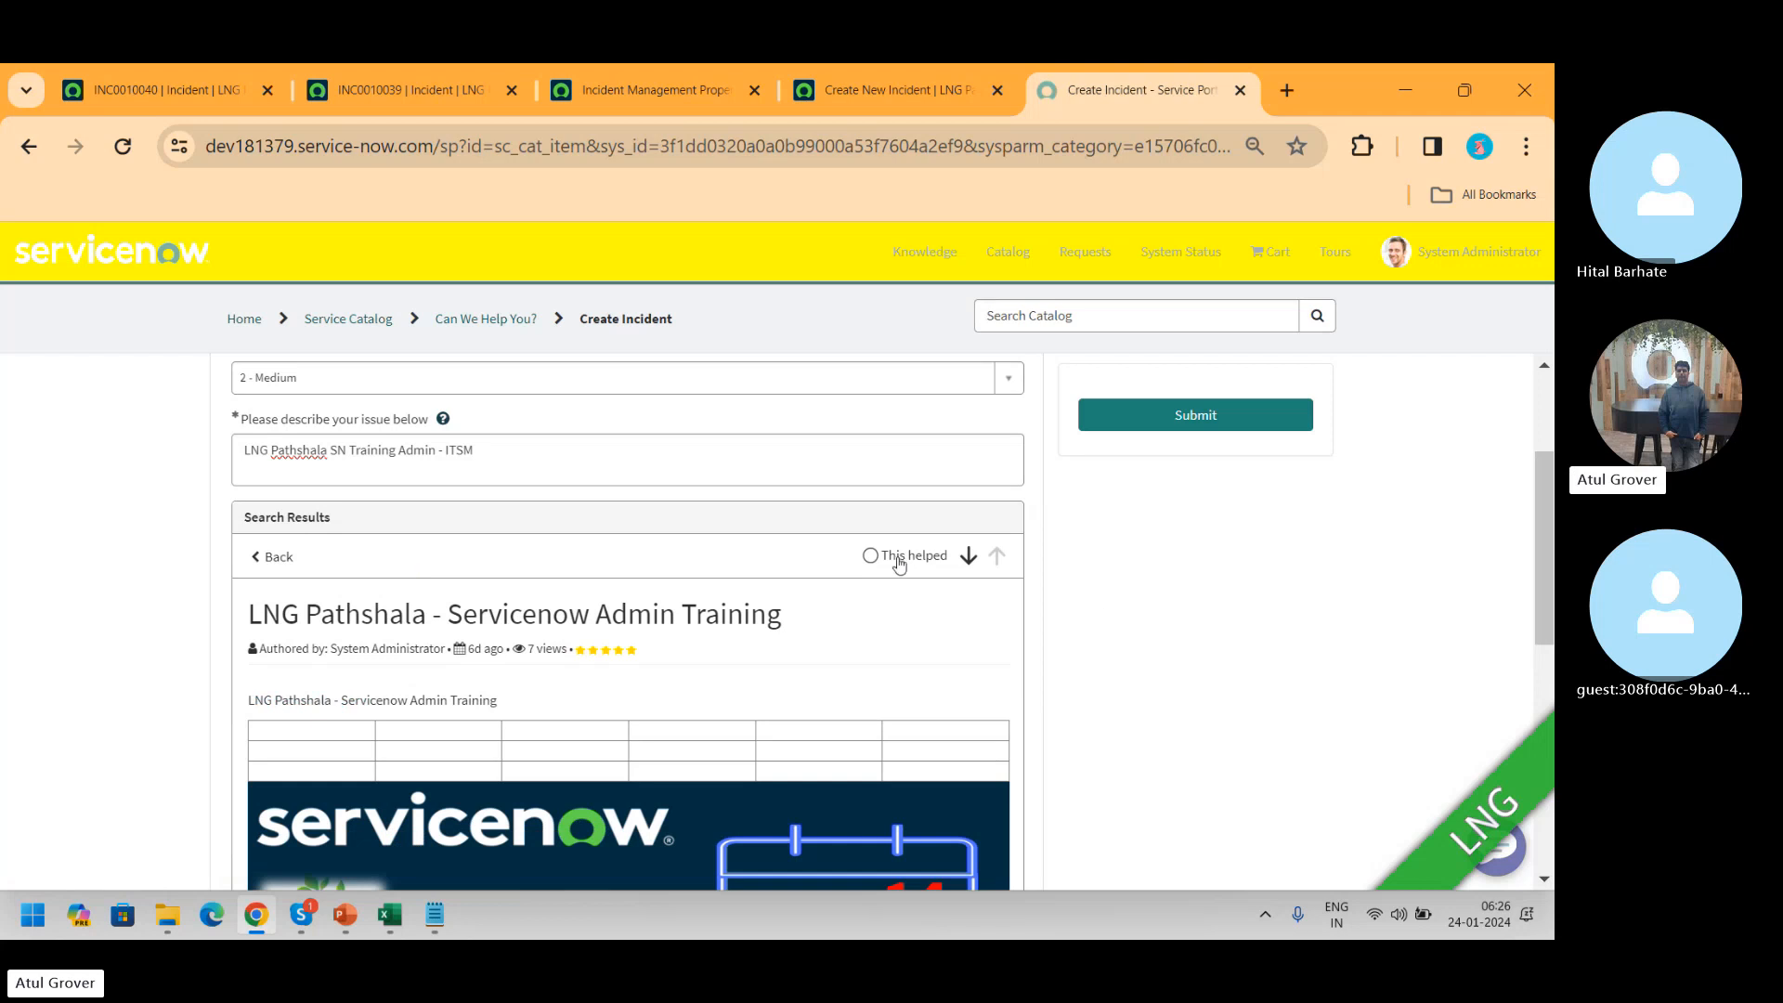
pyautogui.moveTo(1547, 501)
pyautogui.mouseDown()
pyautogui.moveTo(1491, 765)
pyautogui.moveTo(1549, 519)
pyautogui.moveTo(1537, 504)
pyautogui.mouseUp()
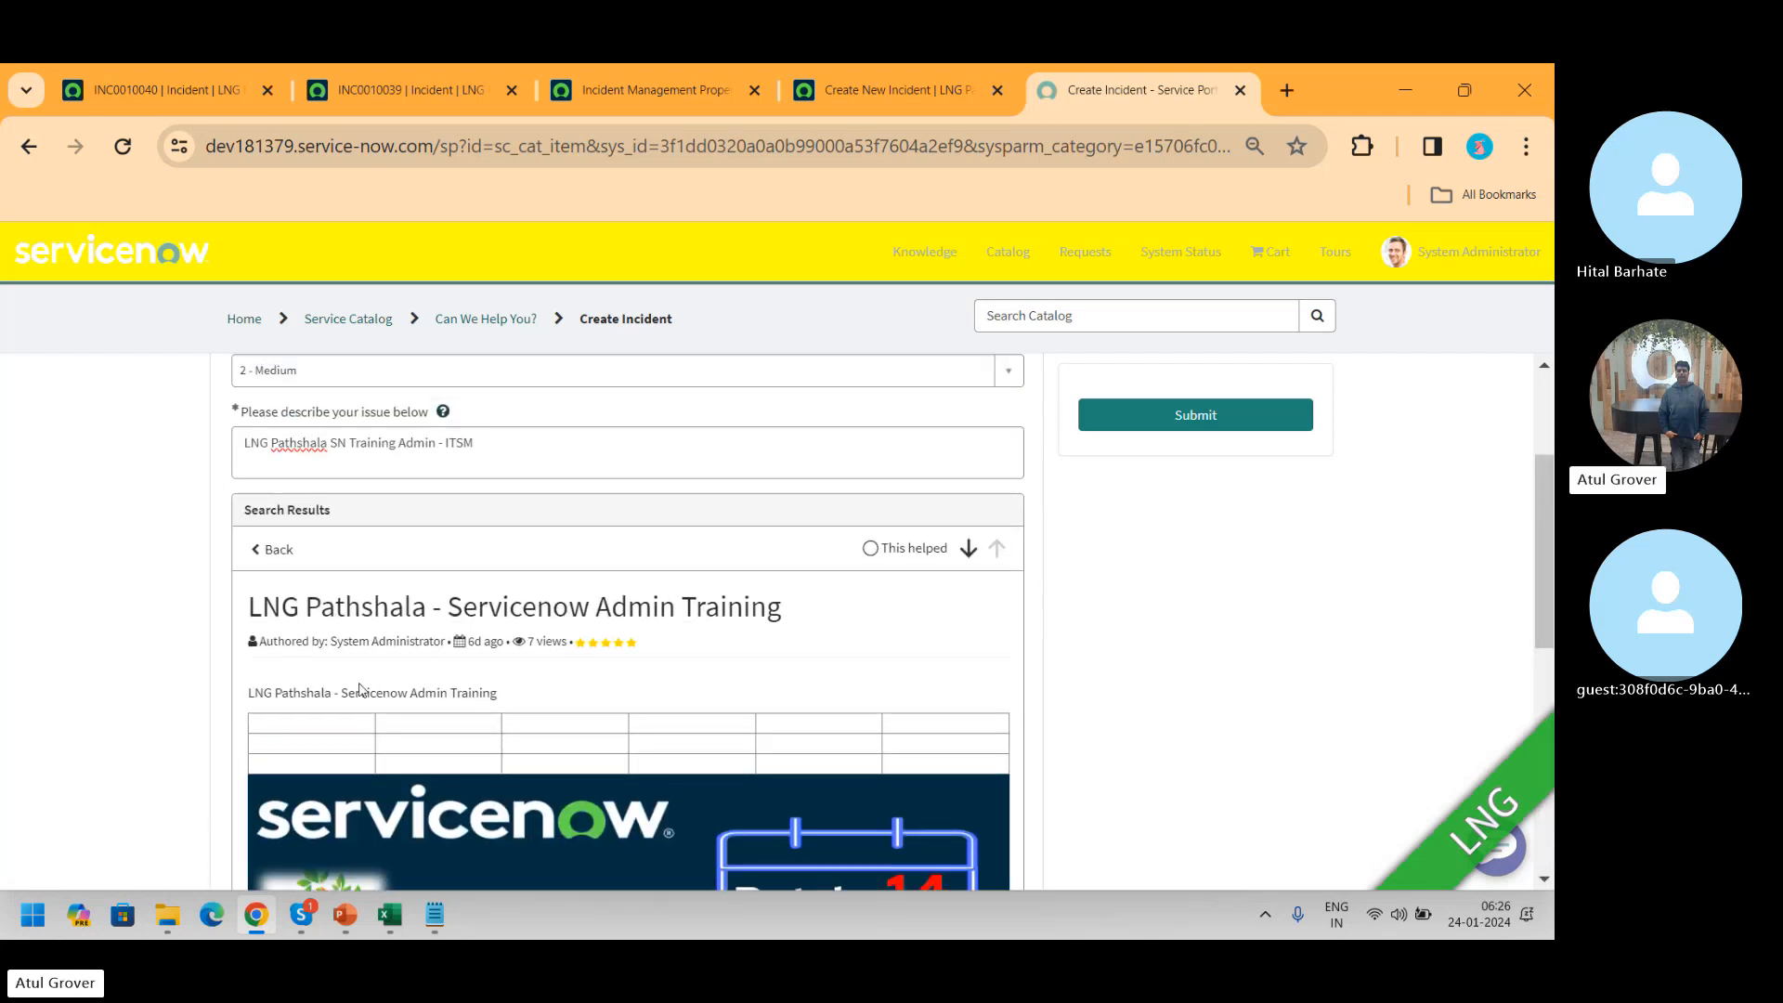
pyautogui.click(270, 549)
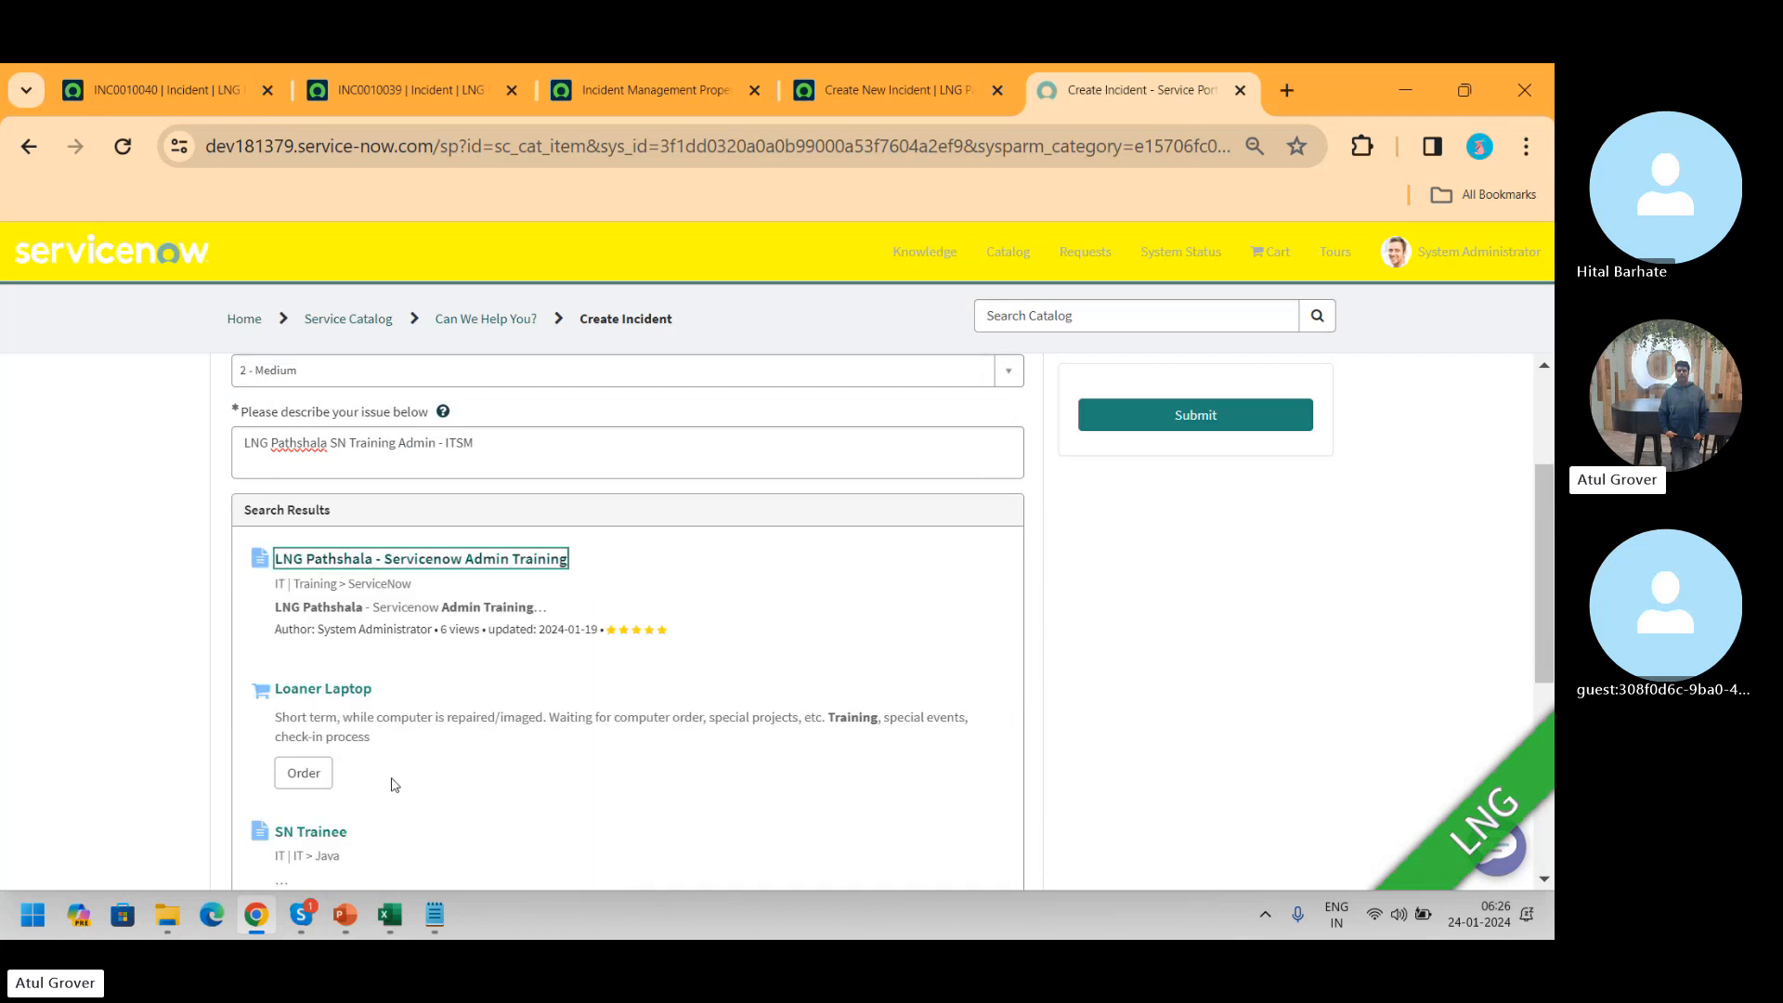
# - Open the suggested SN Trainee article and mark it as "This helped"
pyautogui.click(332, 833)
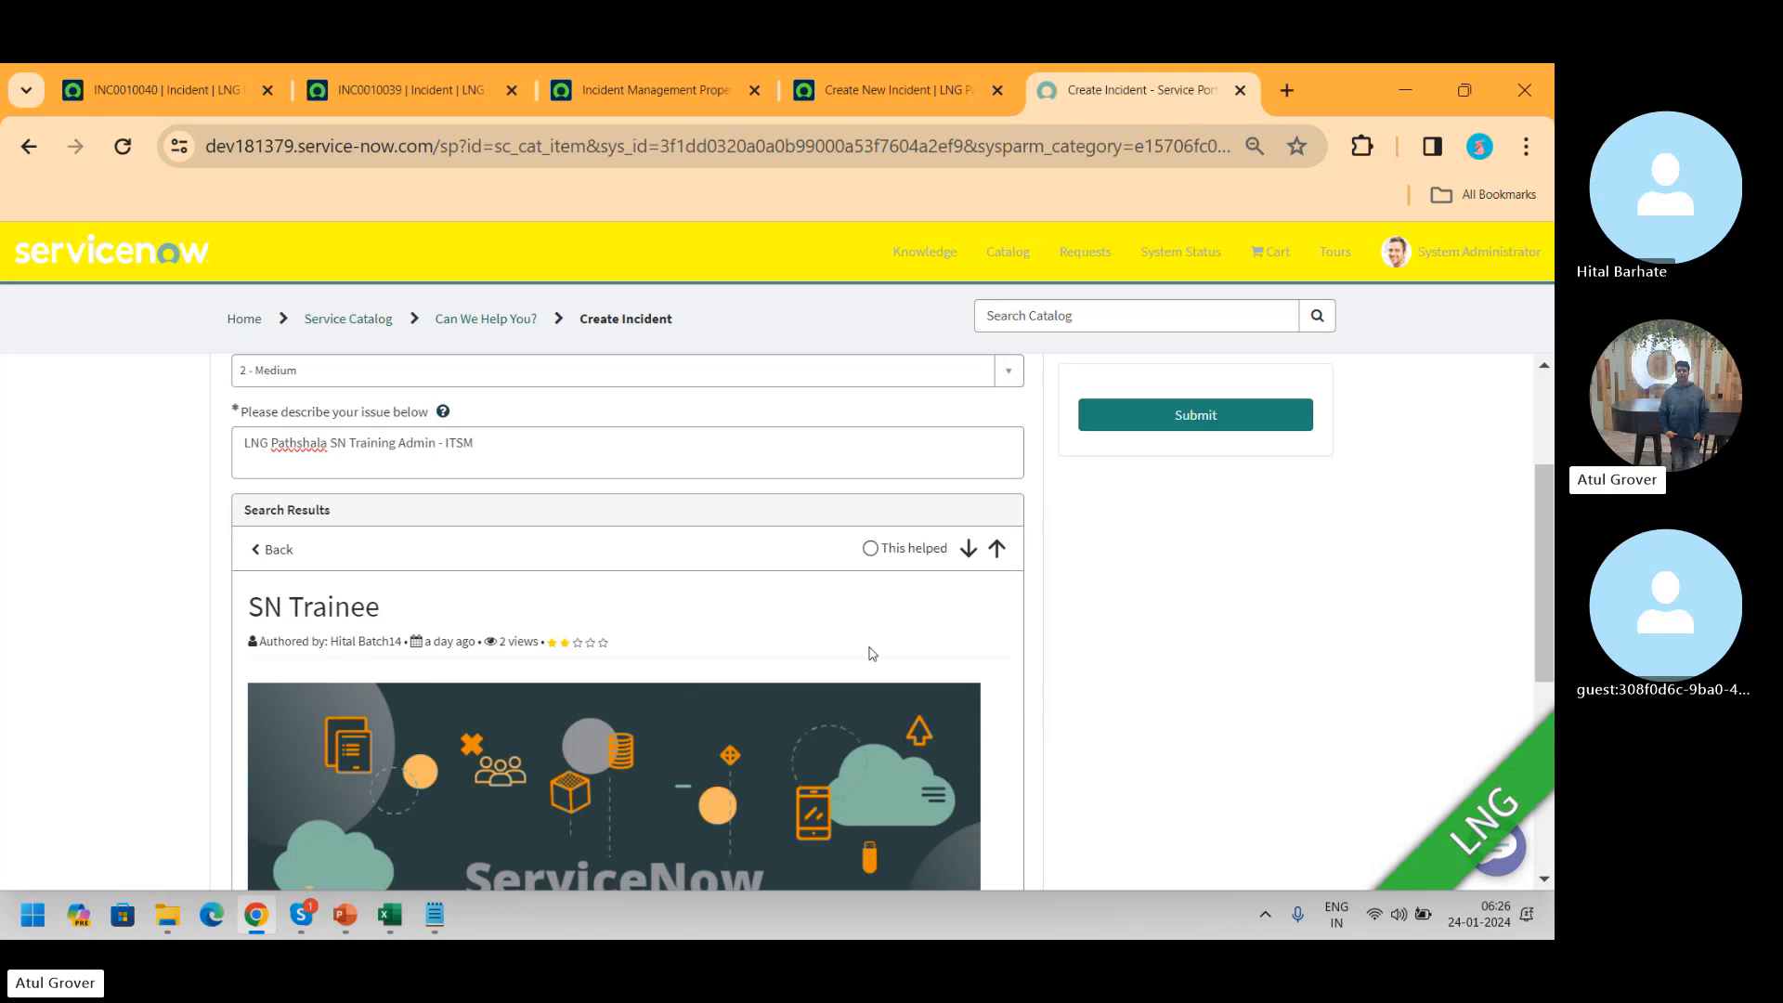
pyautogui.moveTo(1550, 523); pyautogui.dragTo(1536, 569)
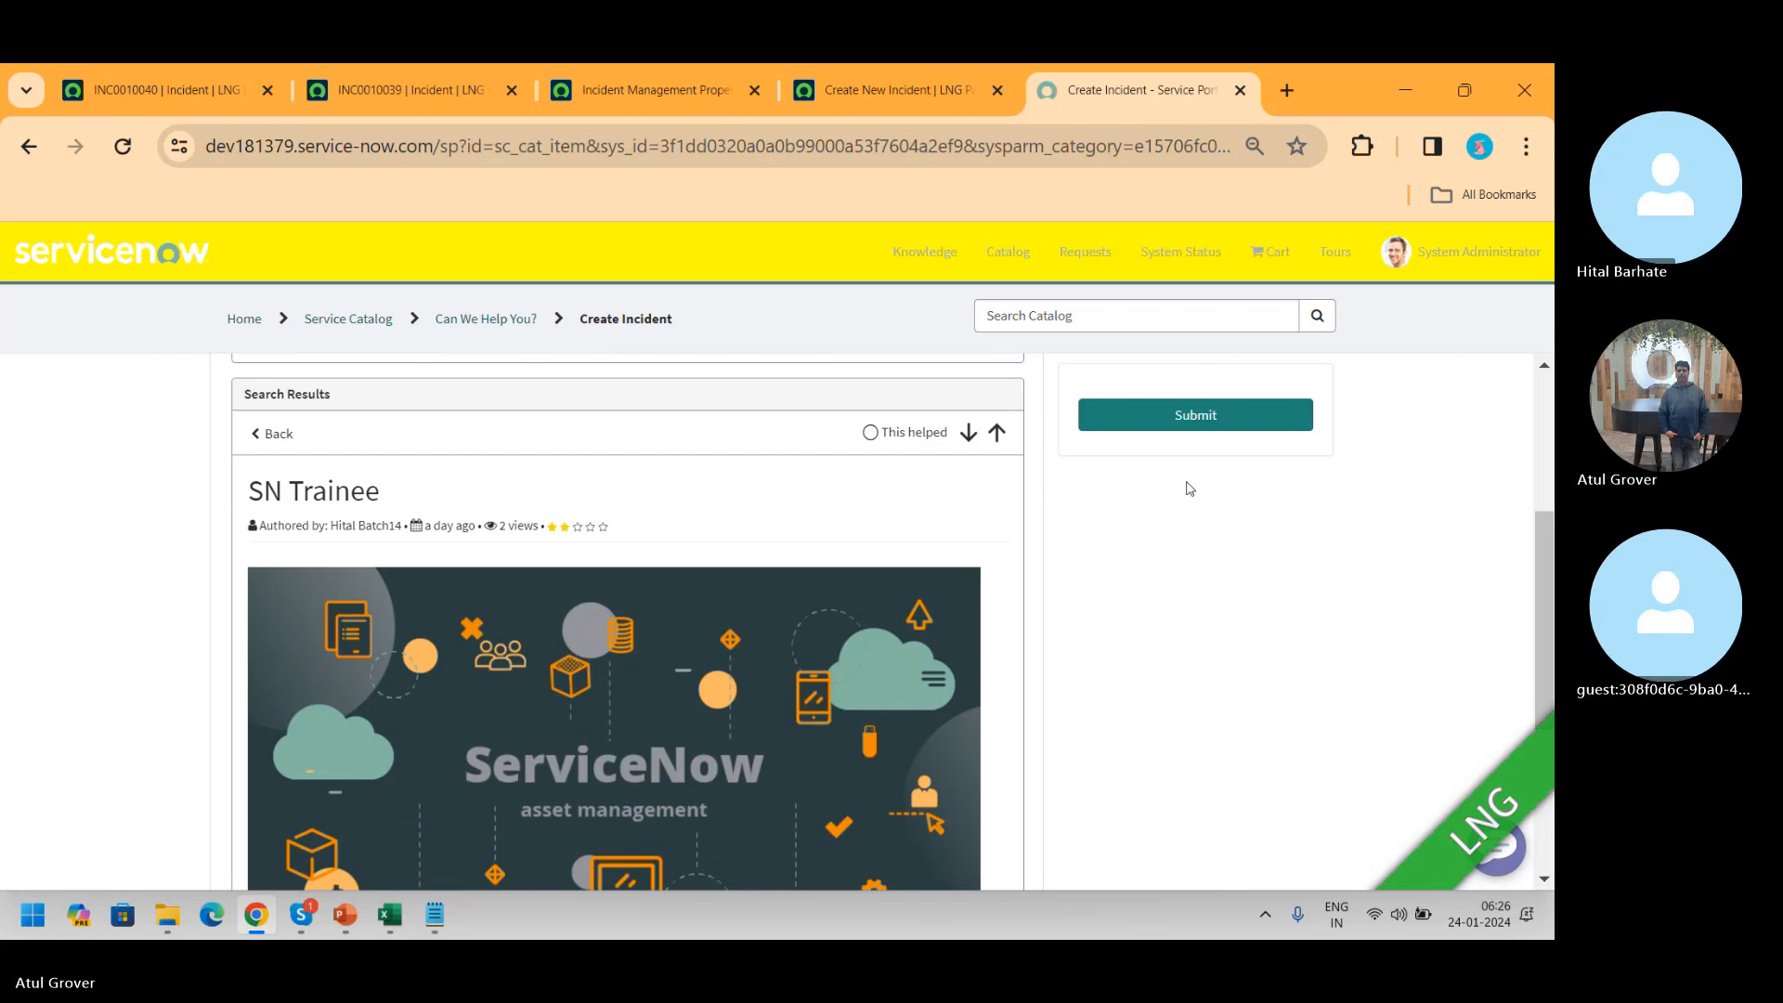
pyautogui.click(871, 434)
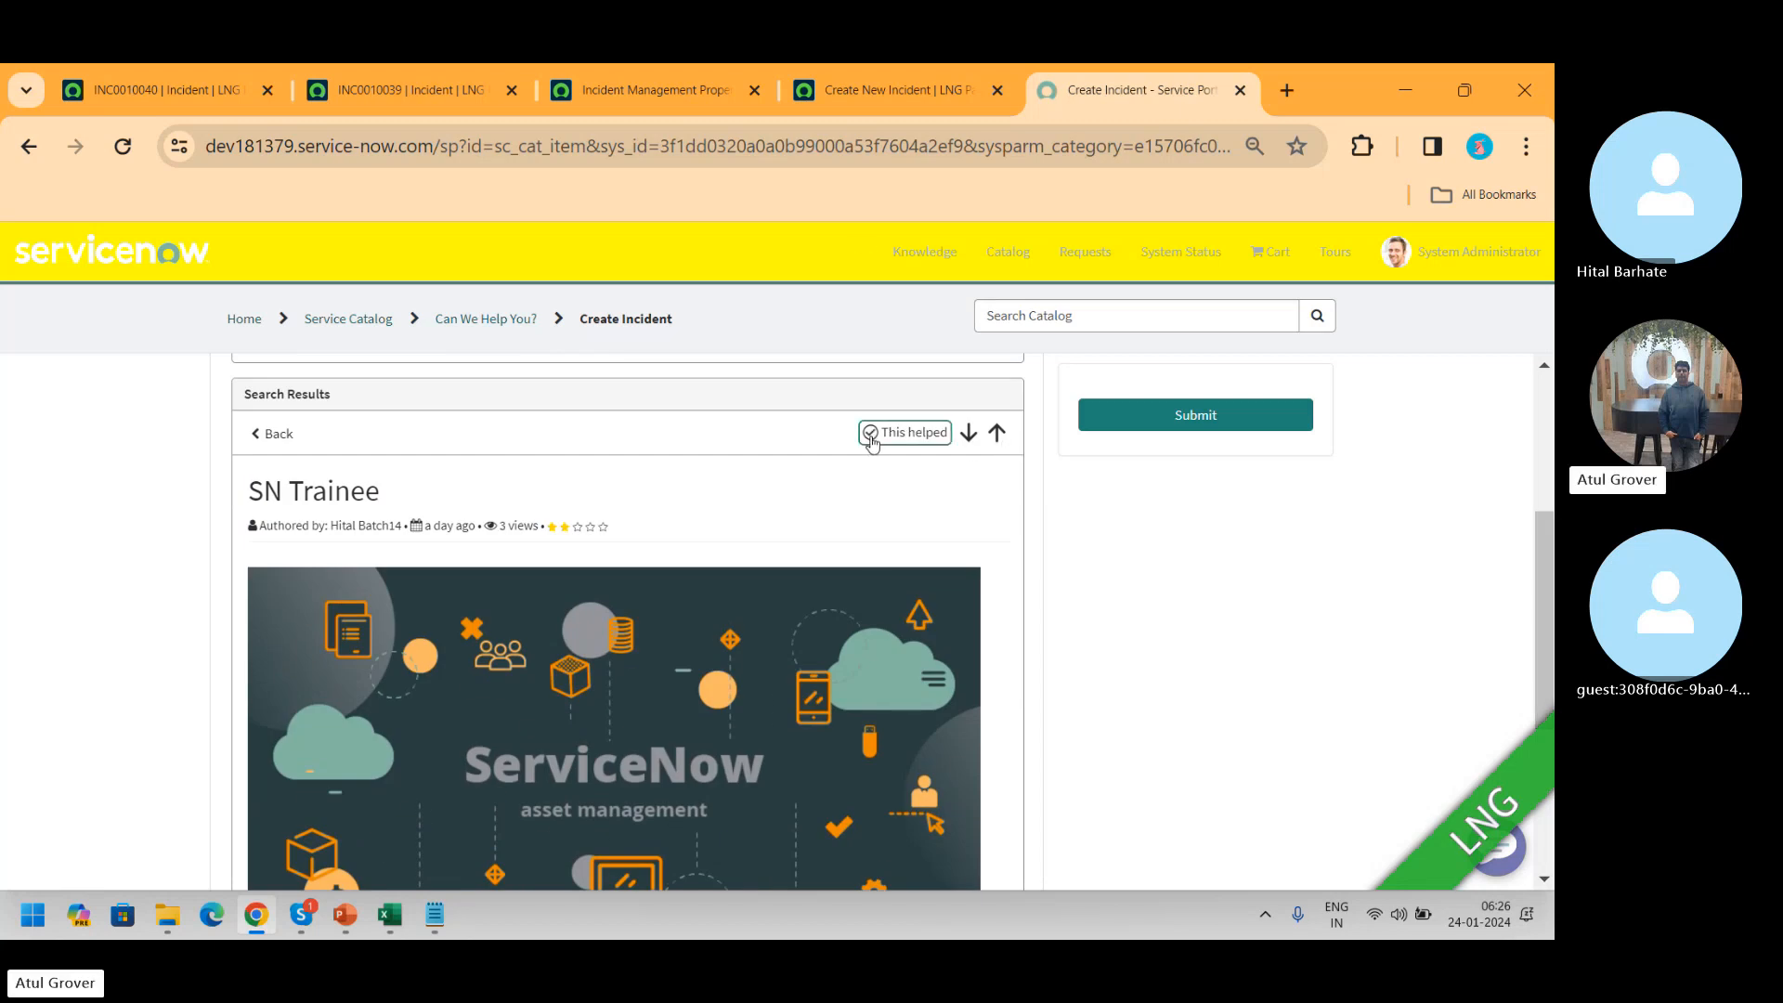
# - Submit the portal incident and open its record in the platform by searching globally for its incident number
pyautogui.click(1117, 427)
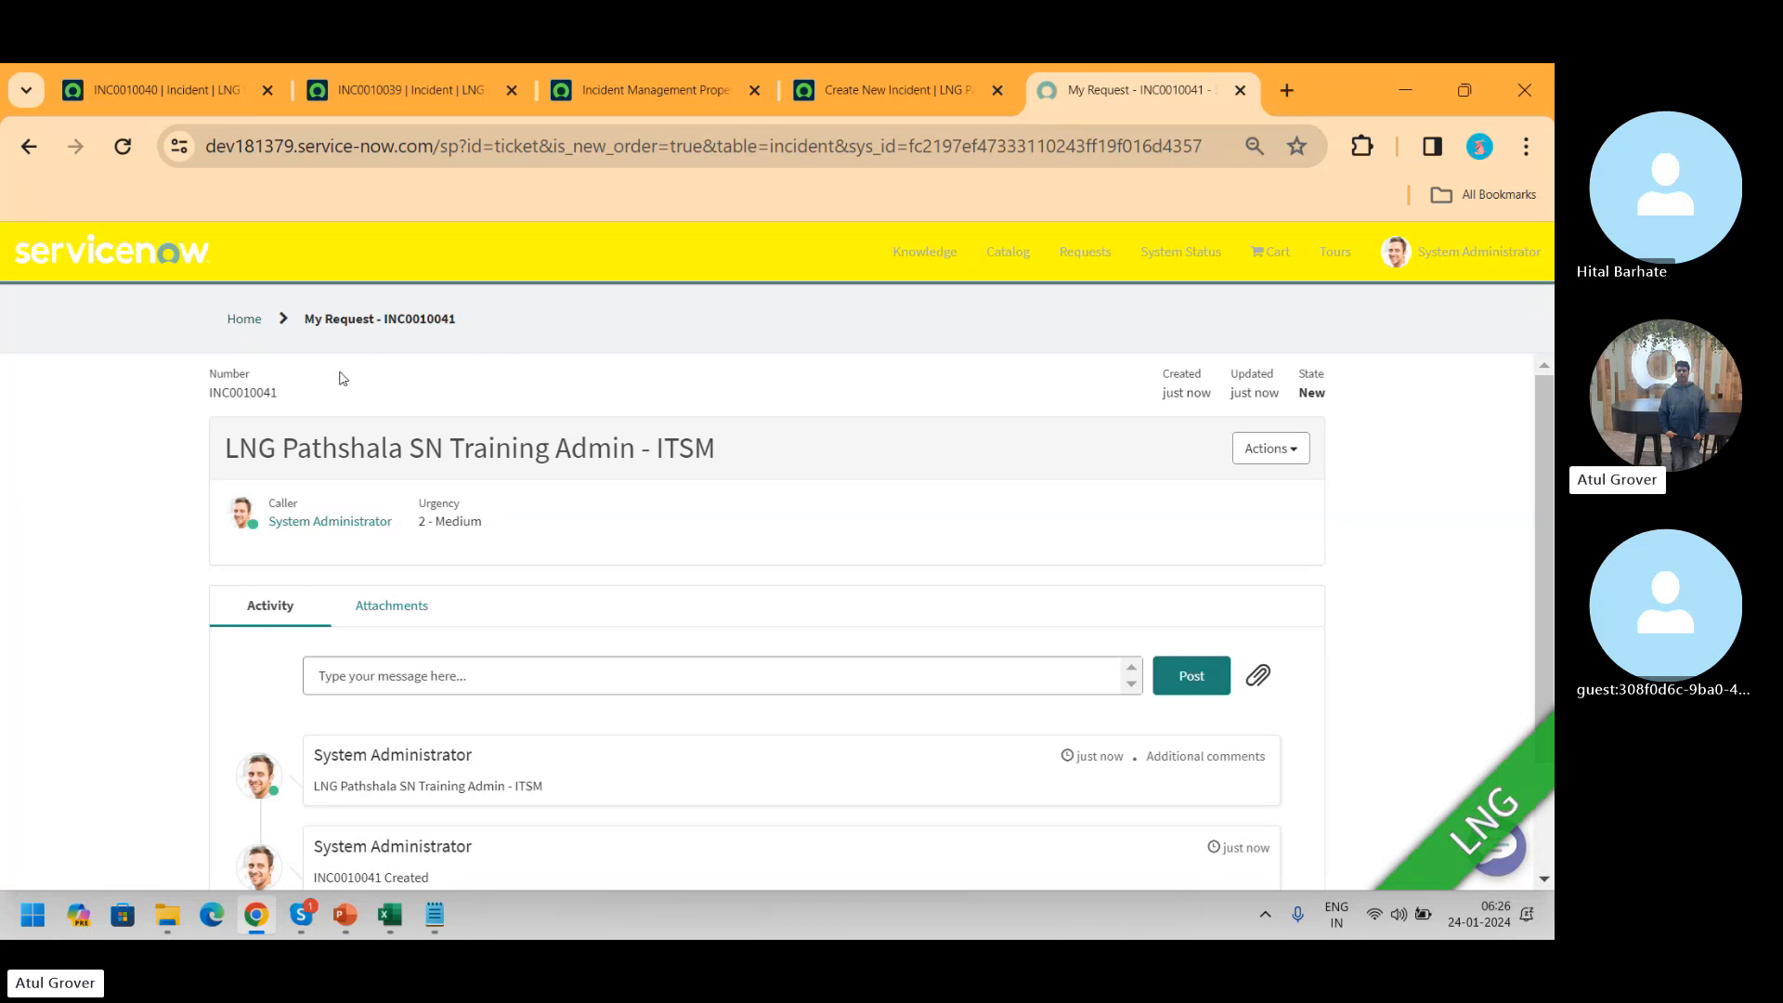
pyautogui.doubleClick(250, 392)
pyautogui.hotkey('ctrl', 'c')
pyautogui.click(203, 95)
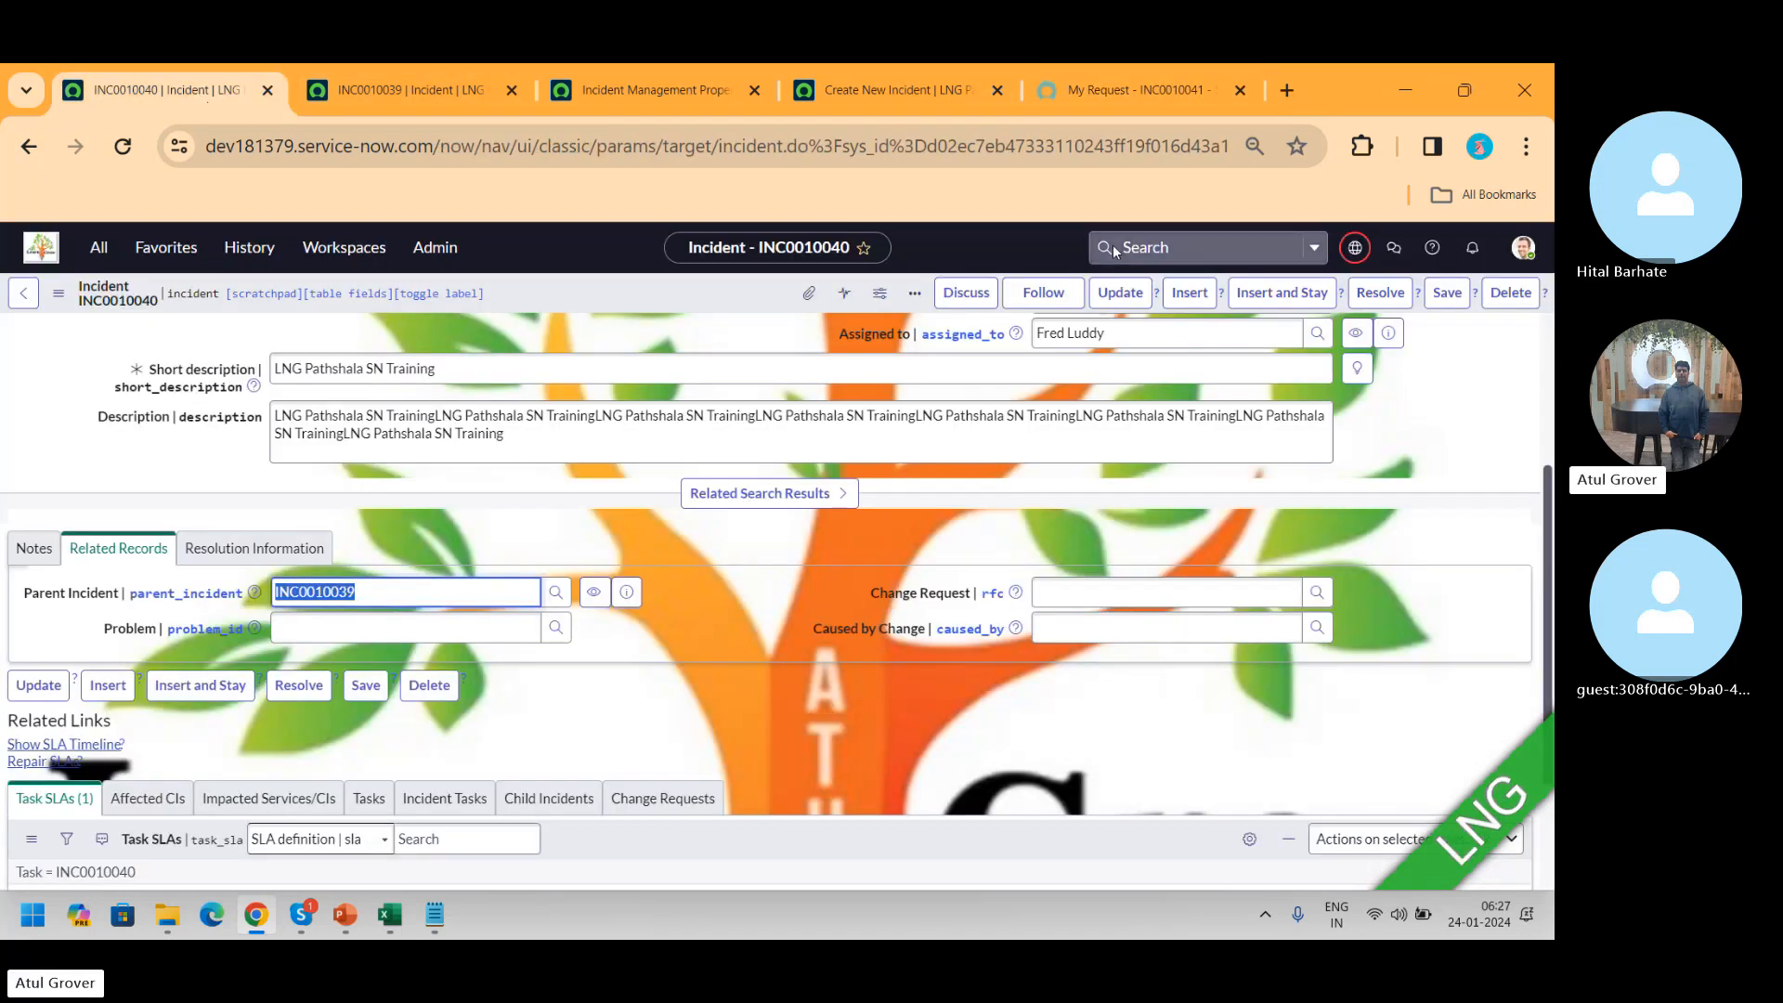
pyautogui.click(1208, 245)
pyautogui.hotkey('ctrl', 'v')
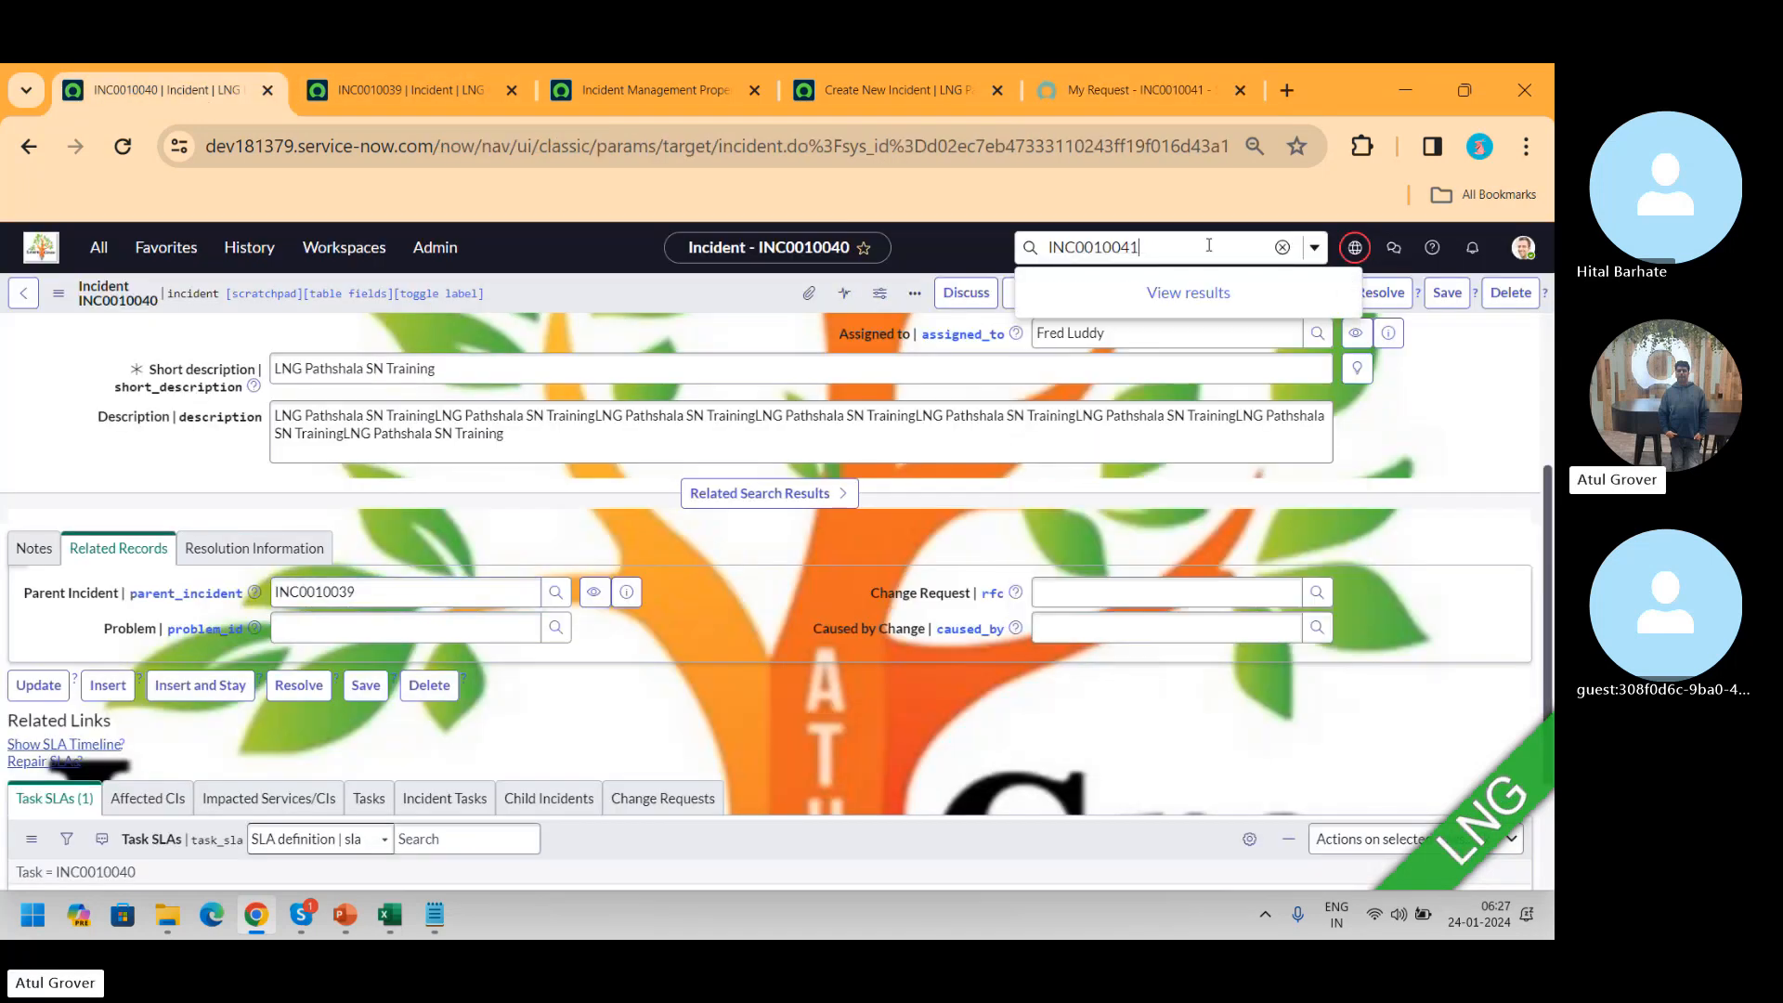
pyautogui.press('Return')
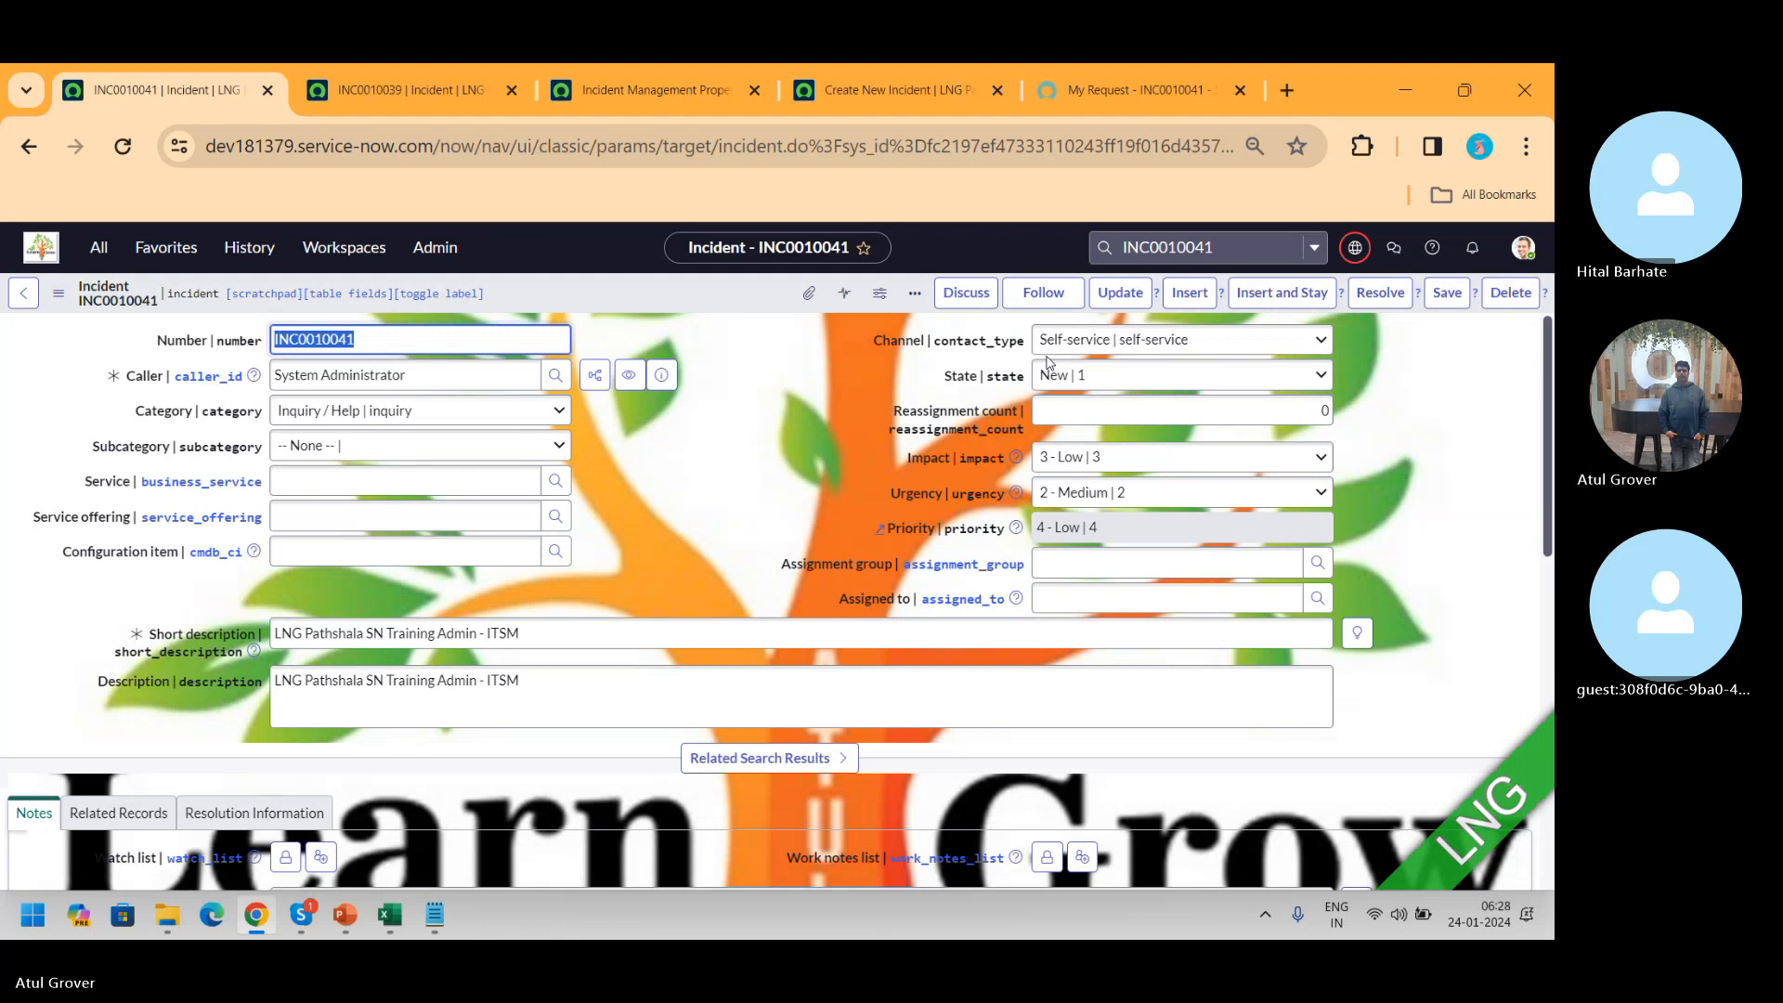
pyautogui.hotkey('alt', 'Tab')
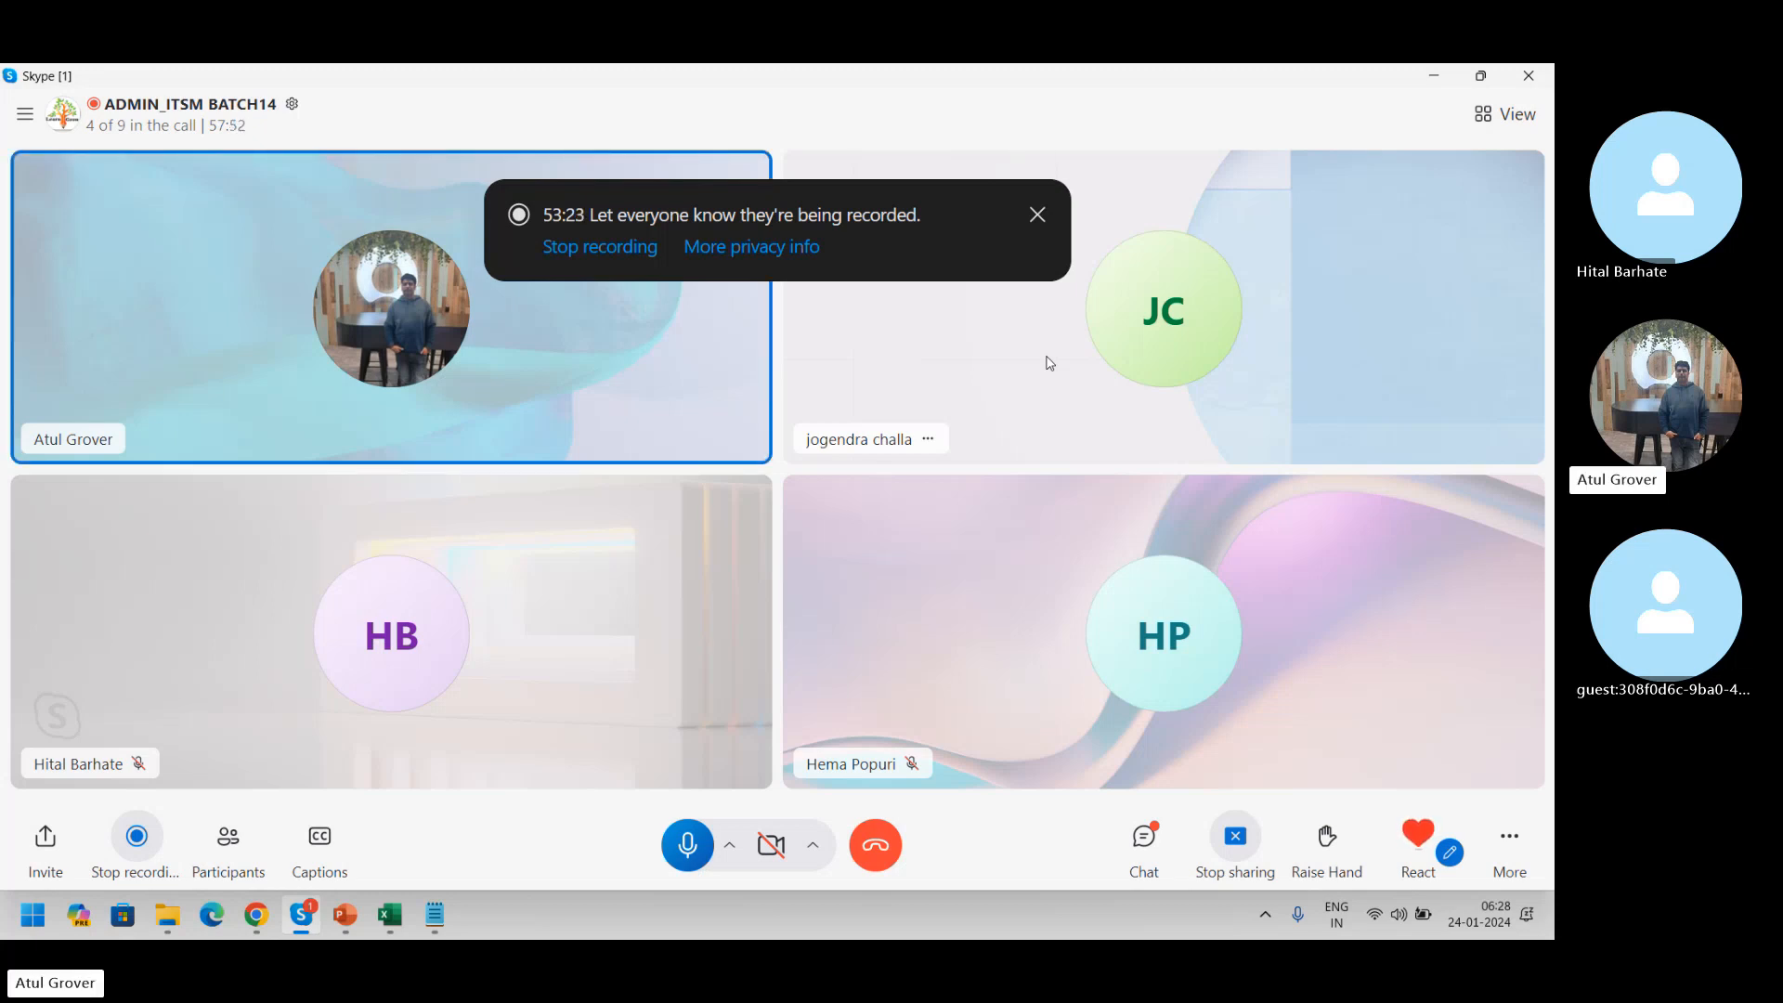
pyautogui.hotkey('alt', 'Tab')
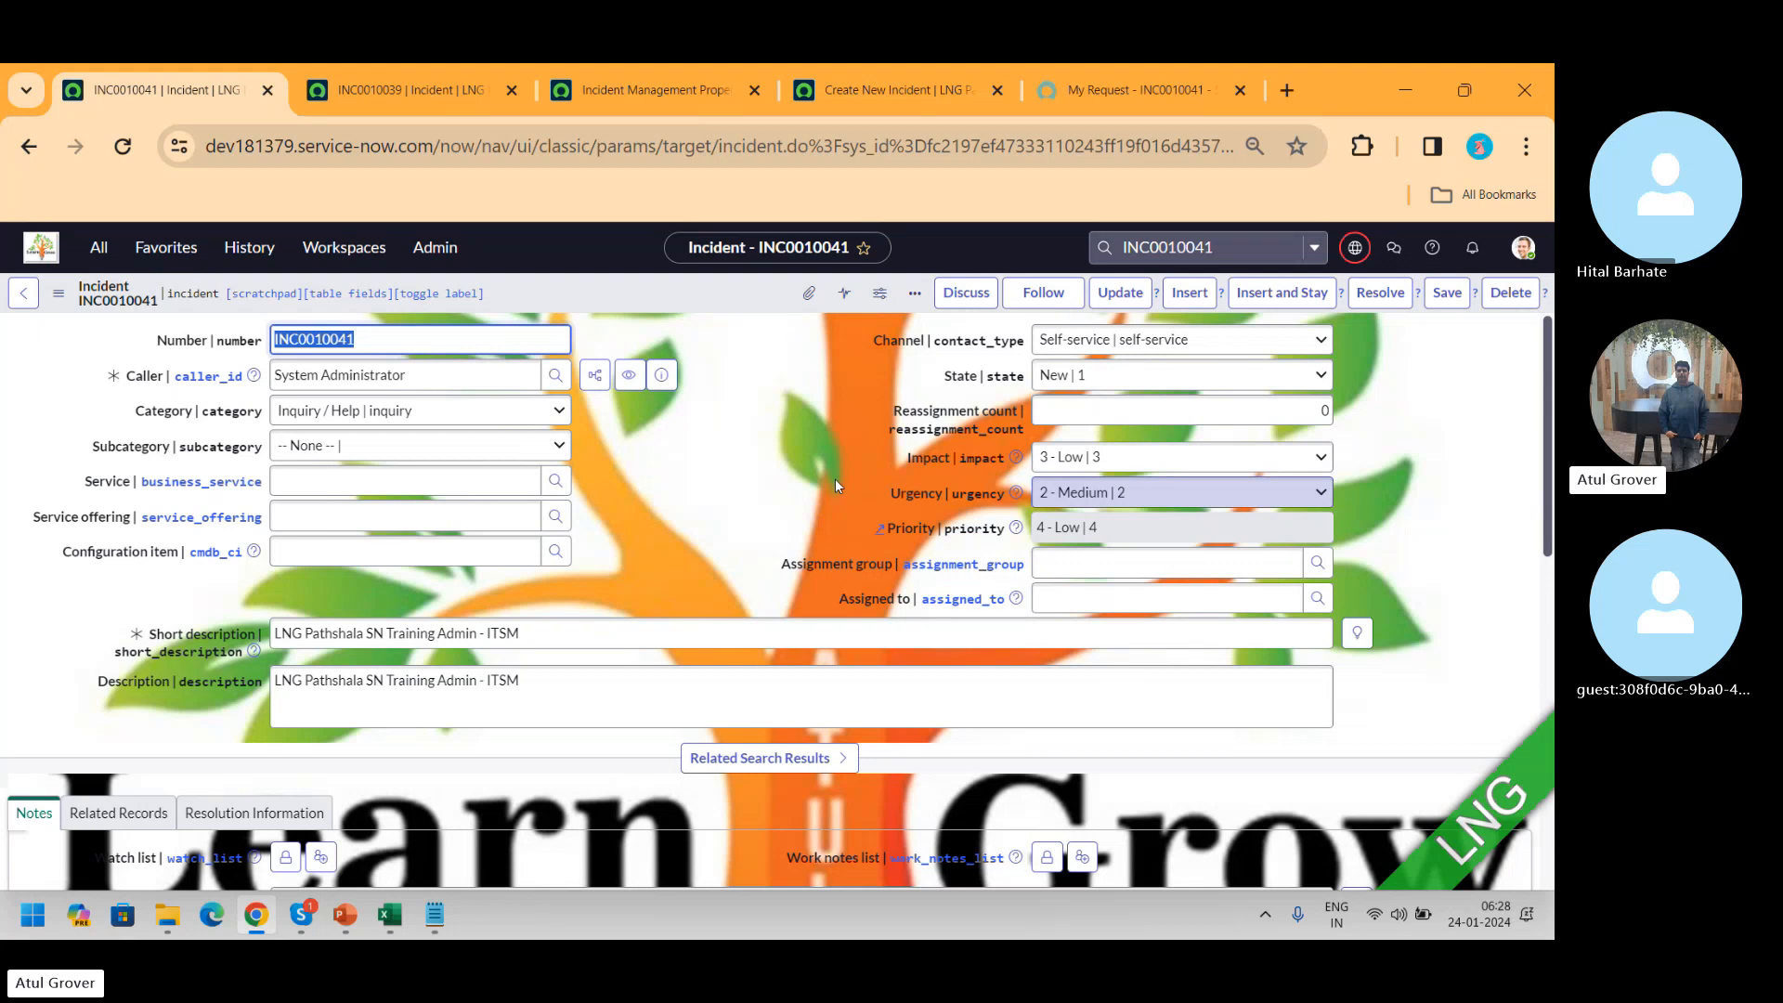
# - Find and open the Record Producers list by filtering the navigator for "record pro" in the second incident's browser tab
pyautogui.click(403, 96)
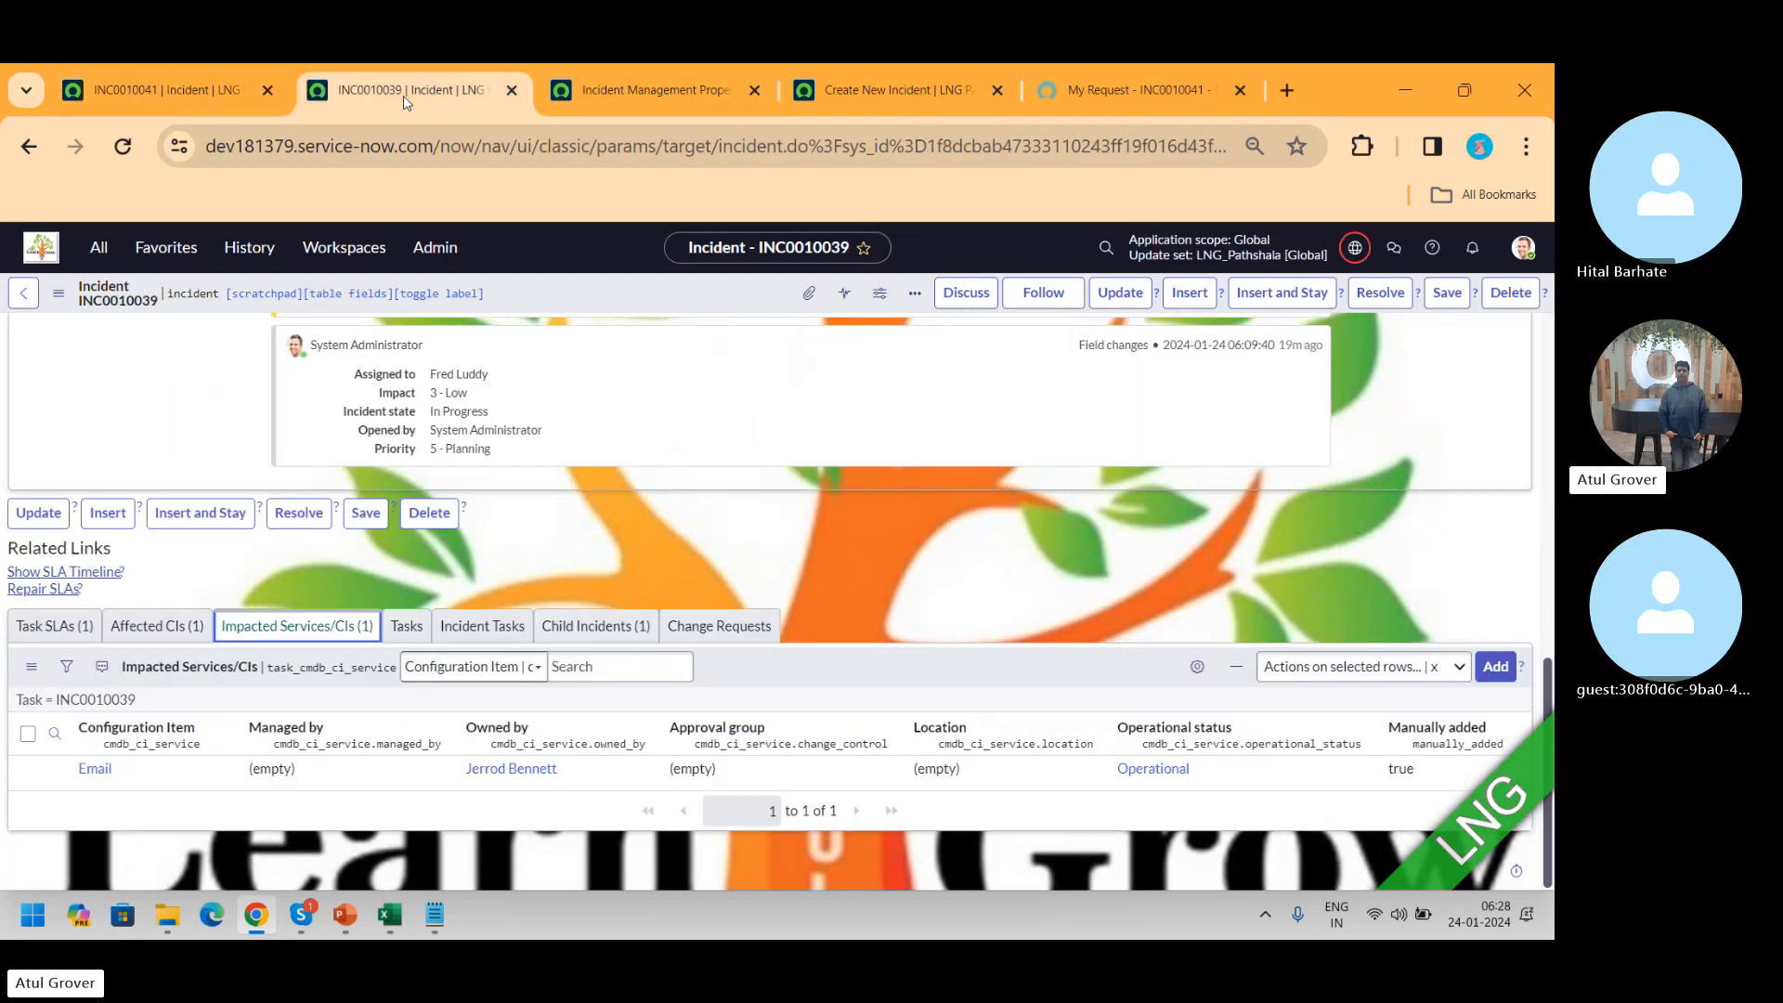
pyautogui.click(116, 251)
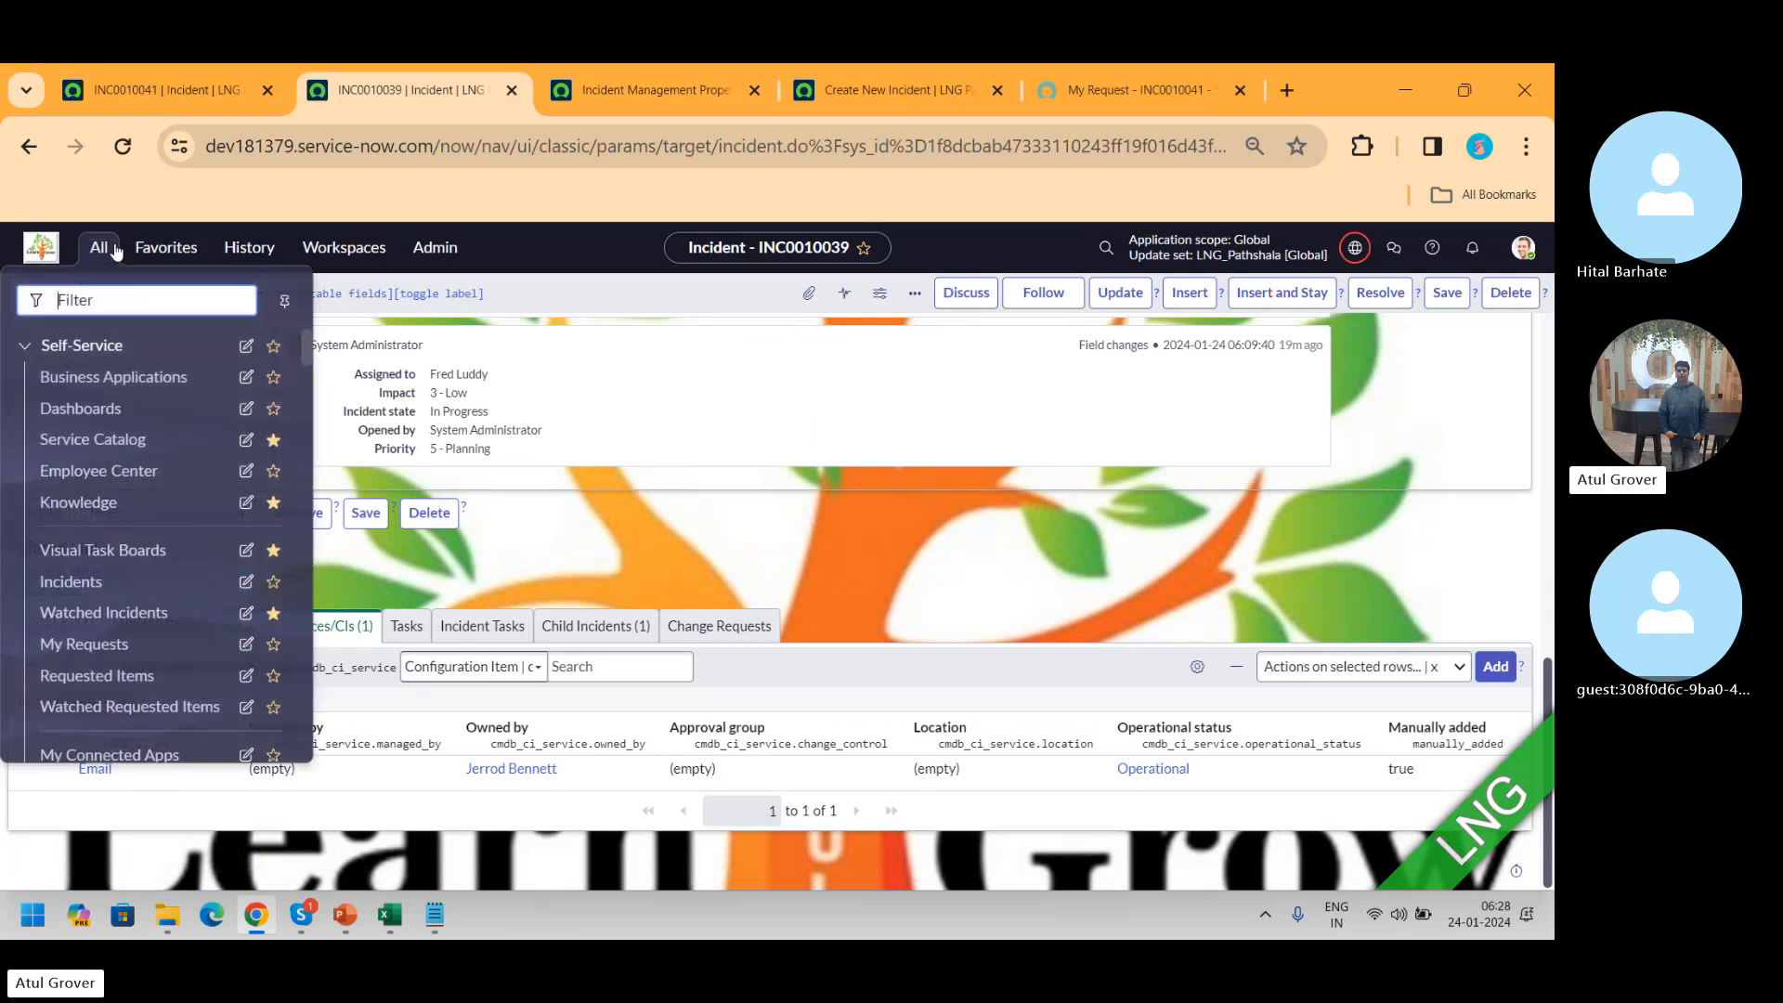
pyautogui.write('reco')
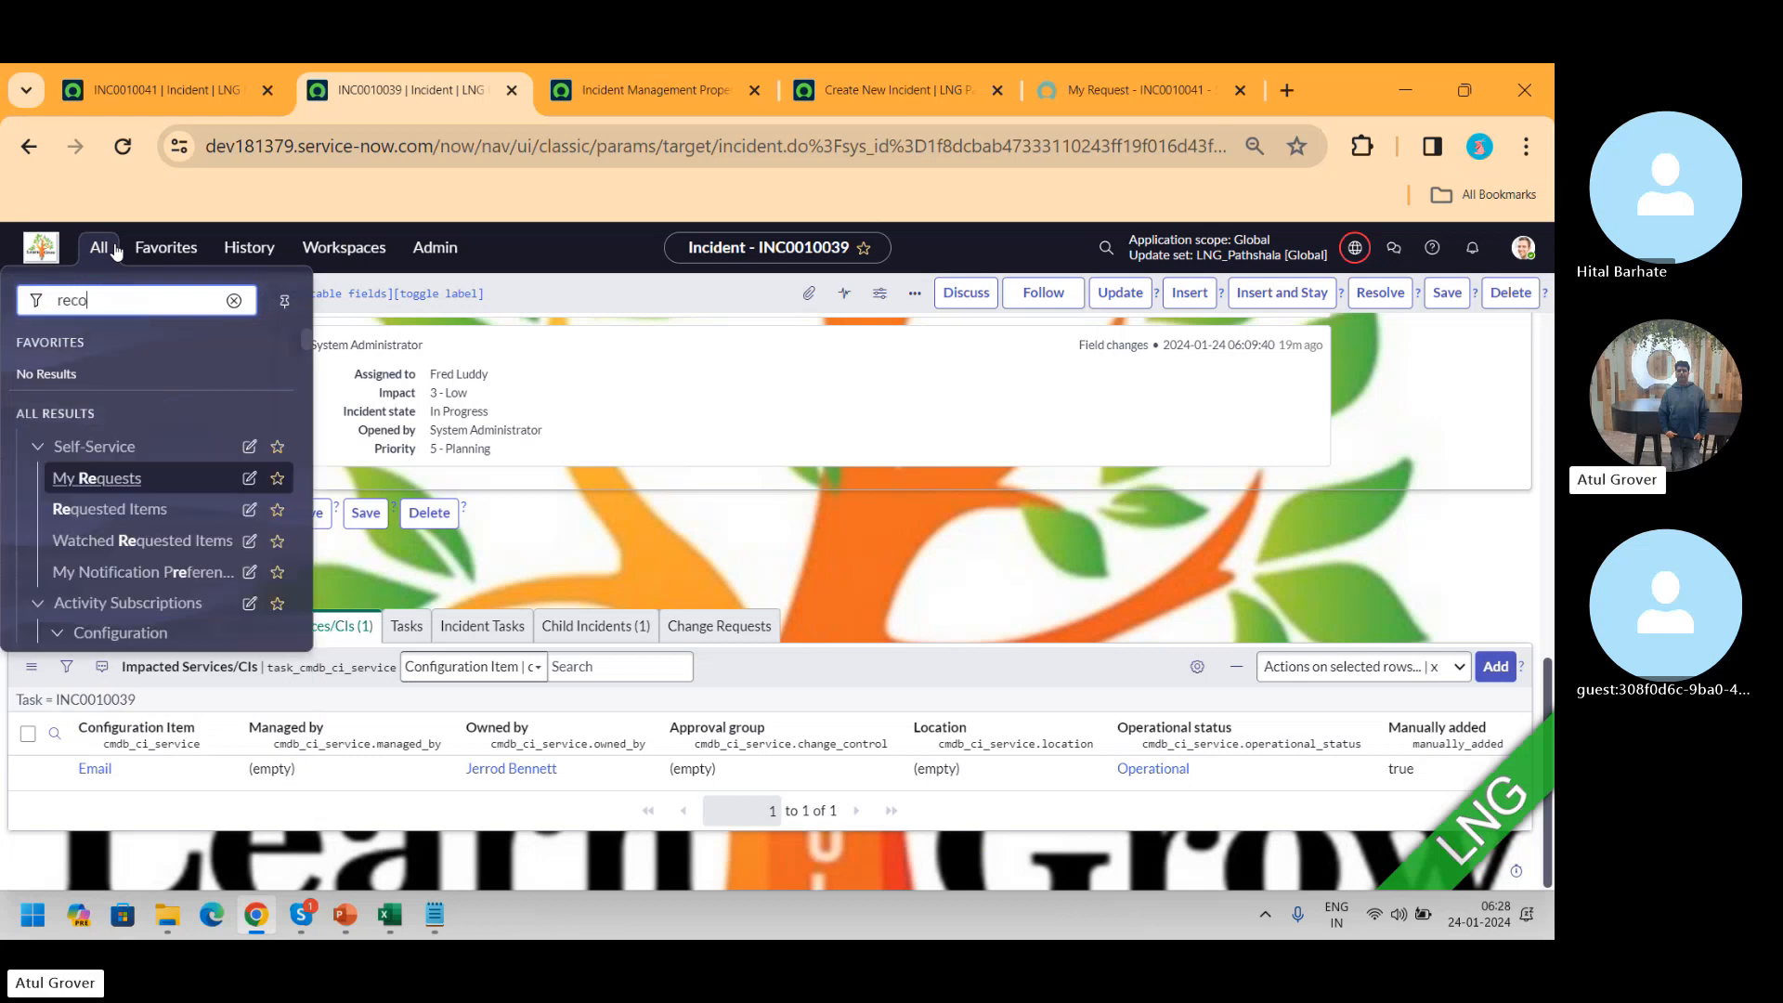
pyautogui.write('rd por')
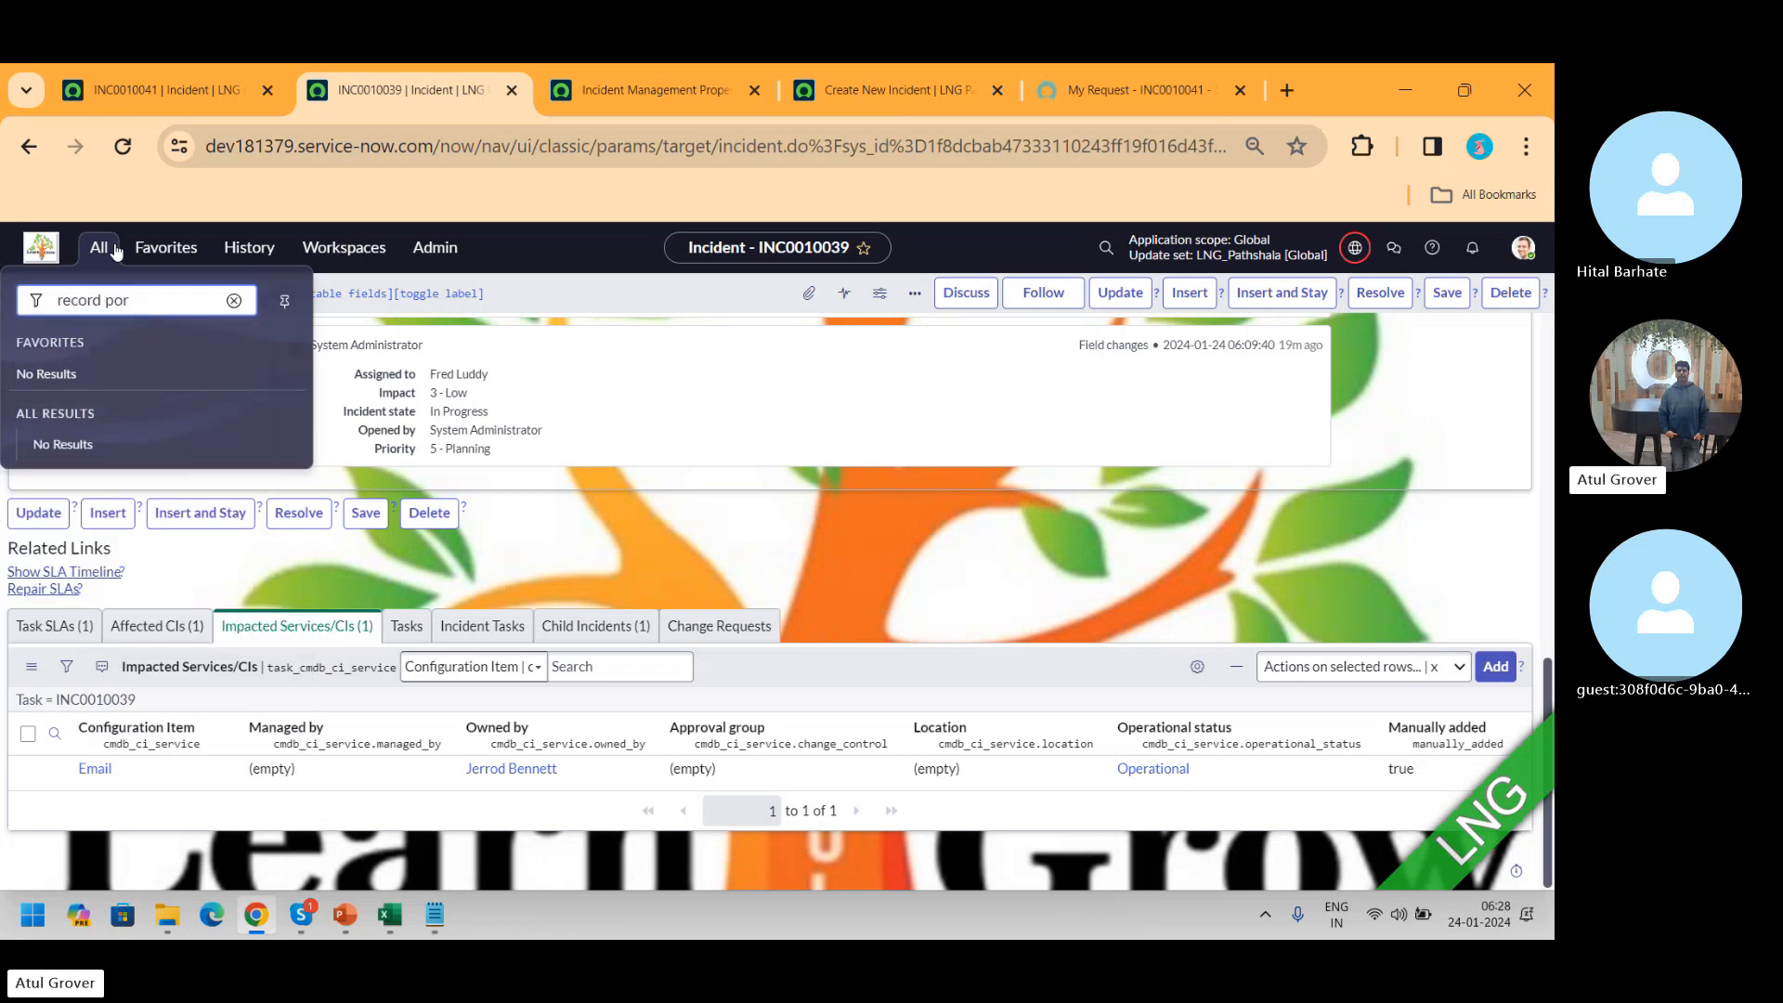
pyautogui.press('BackSpace')
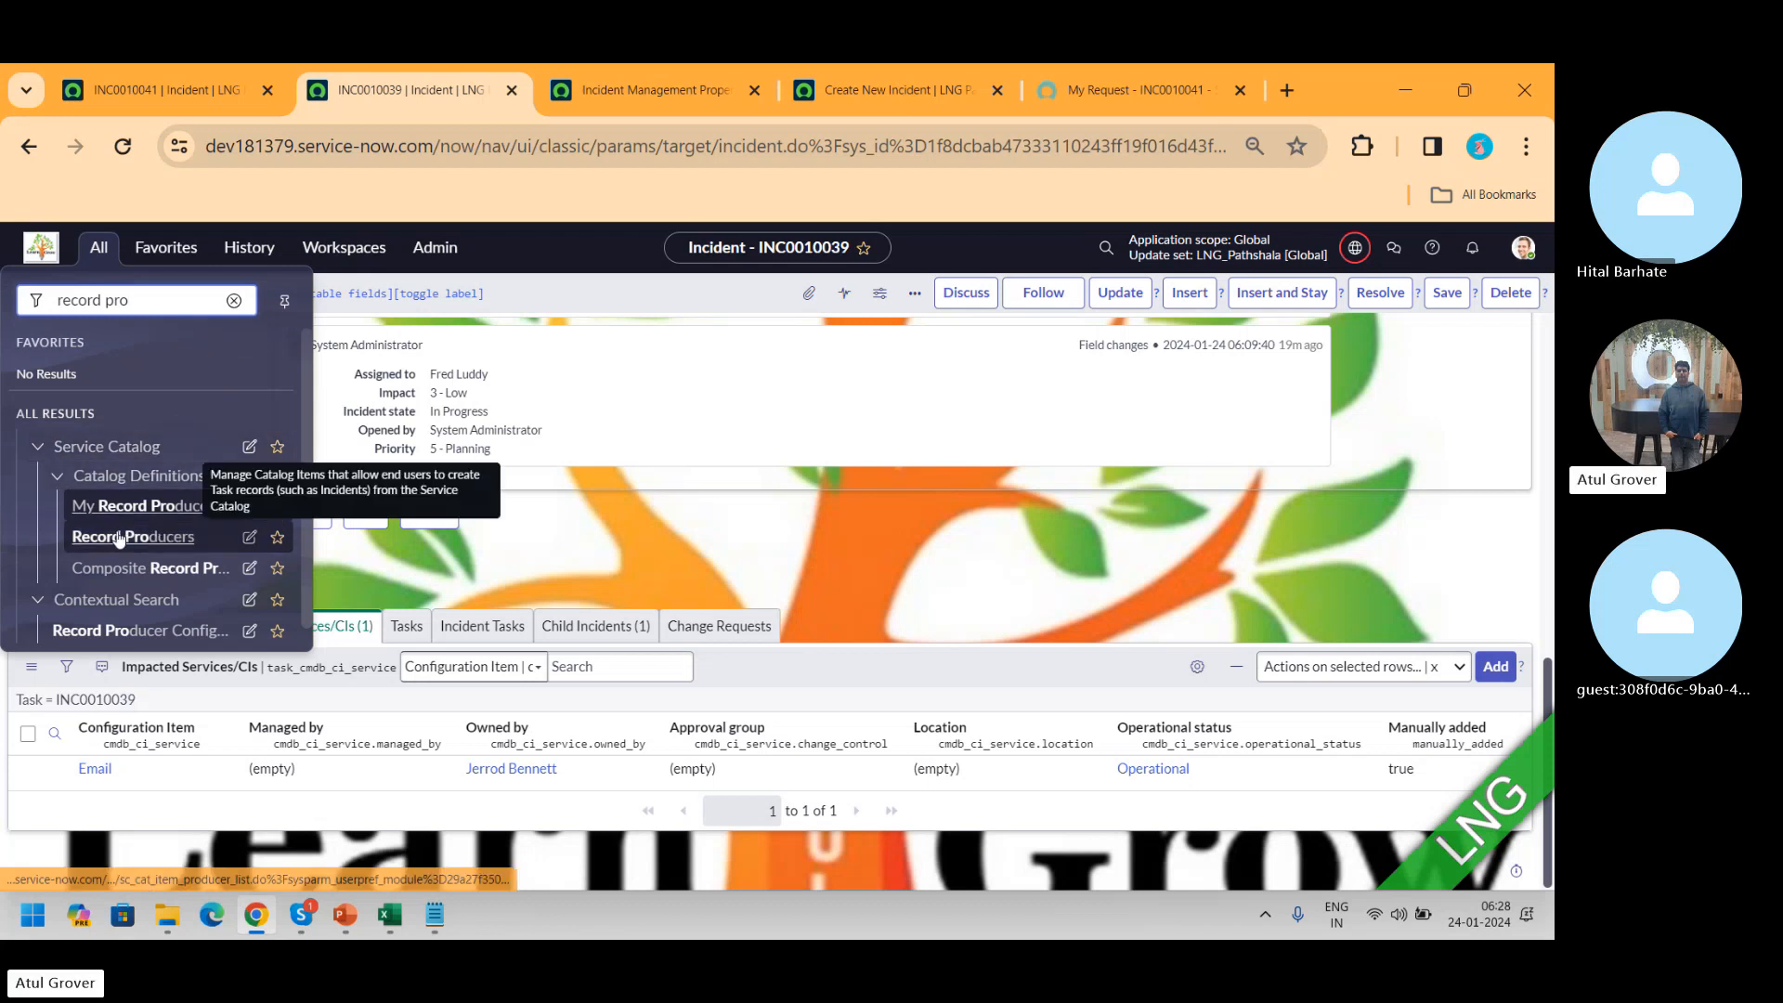
pyautogui.click(119, 537)
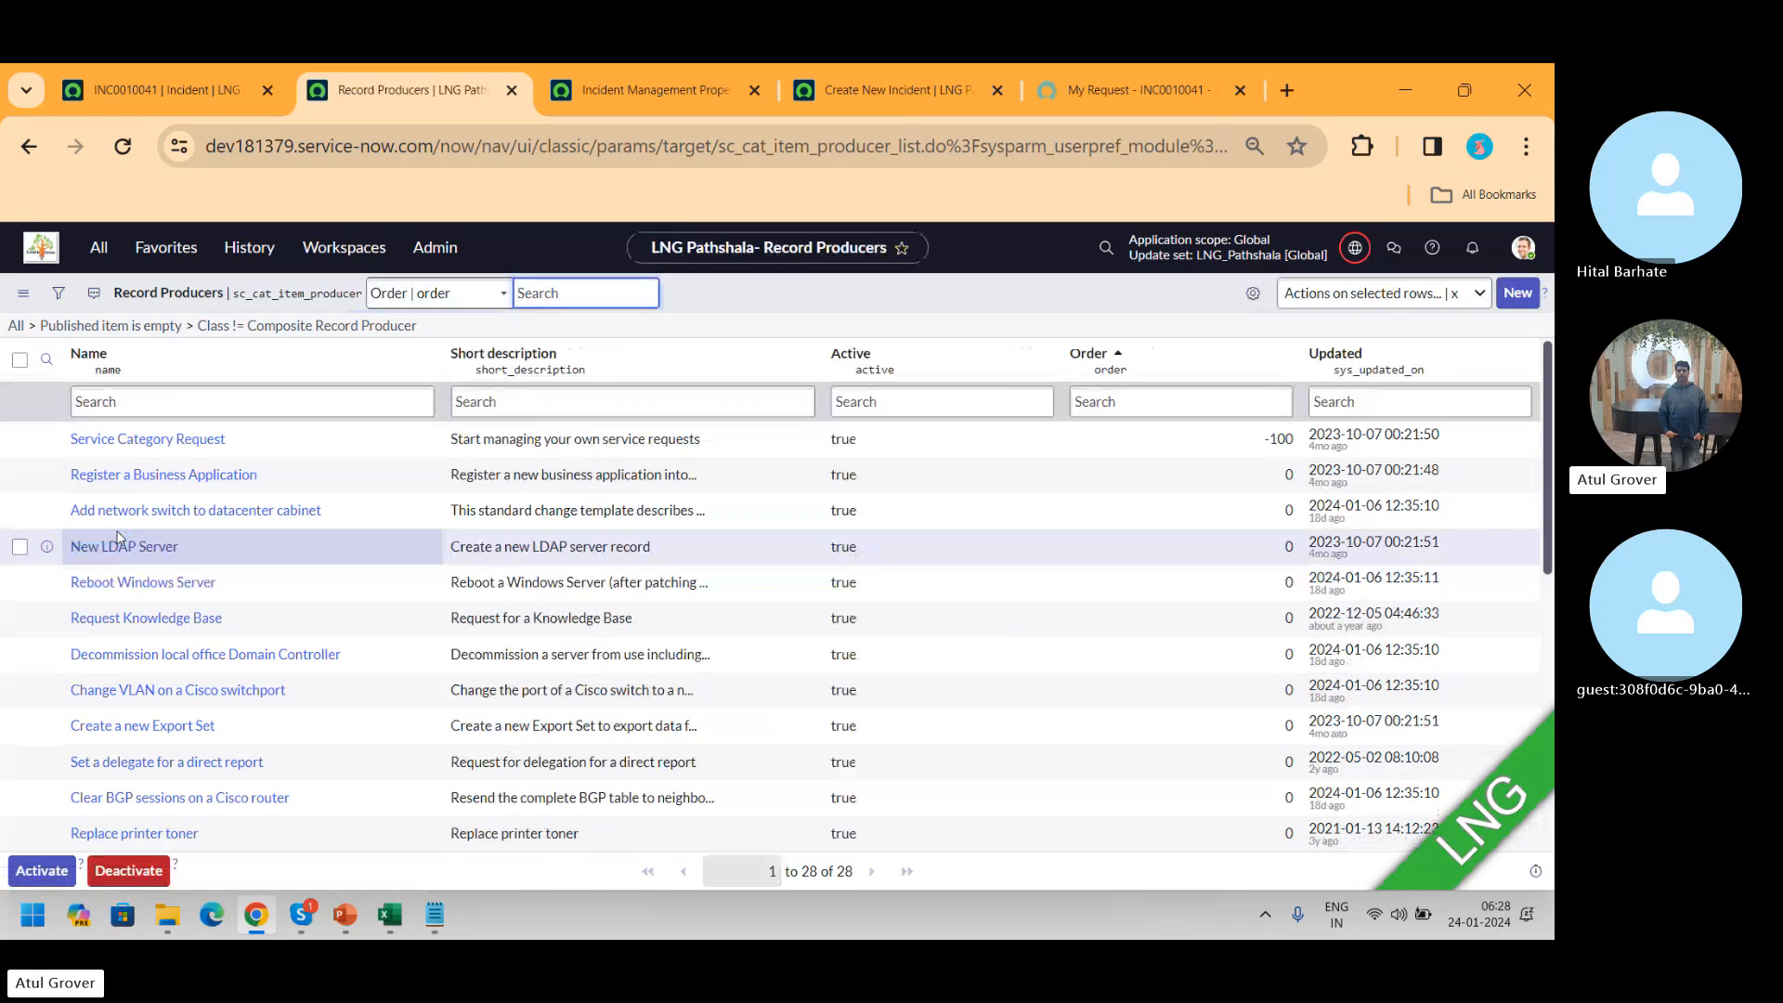
# - Filter the record producers by names containing "incident" and open the Create Incident record producer
pyautogui.click(1129, 105)
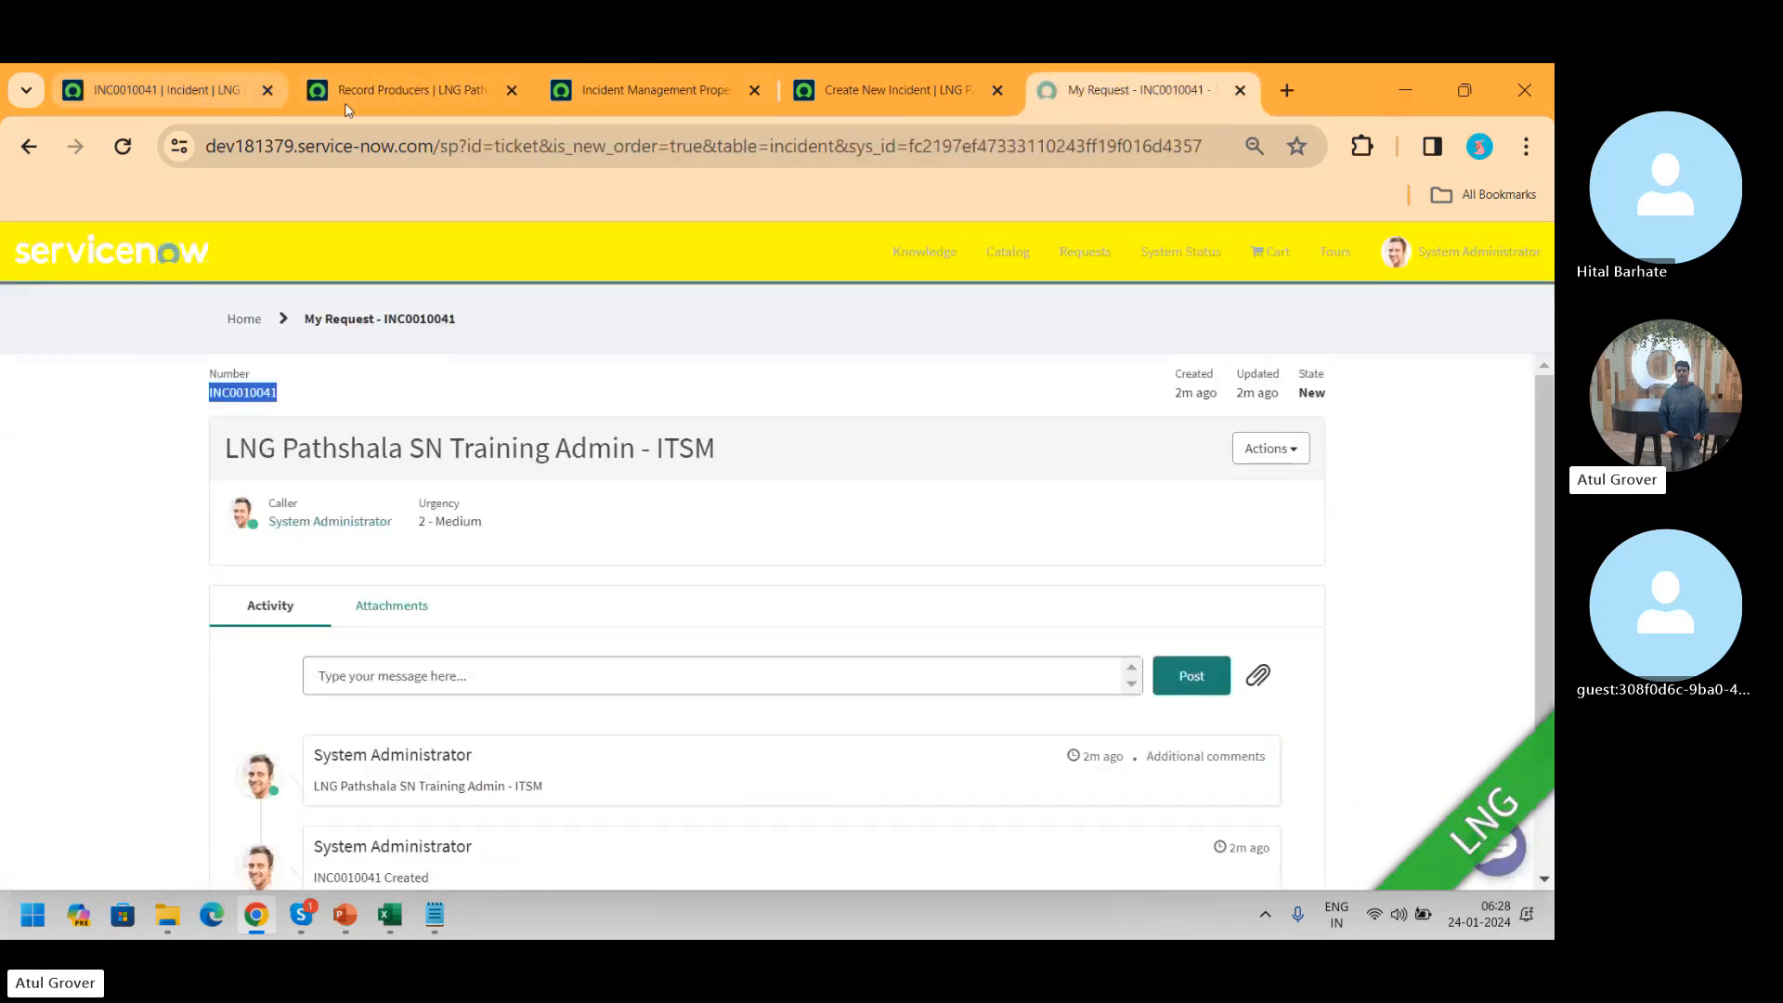
pyautogui.click(408, 90)
pyautogui.click(193, 399)
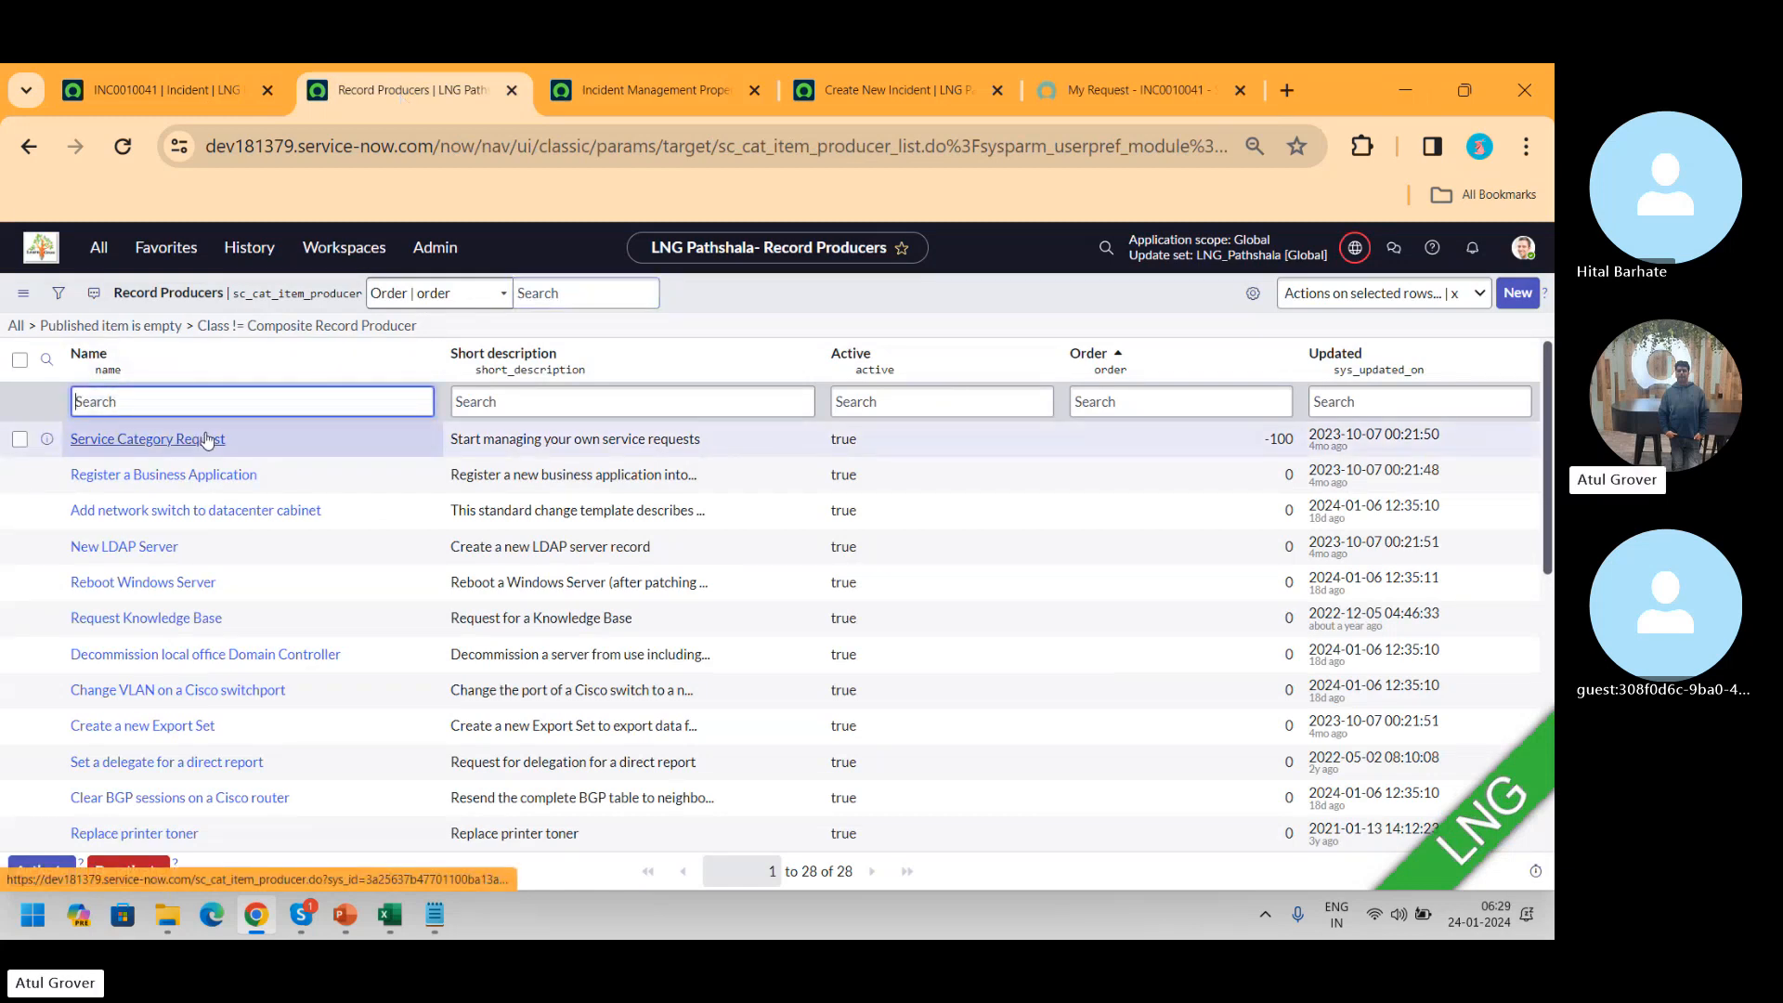
pyautogui.write('*i')
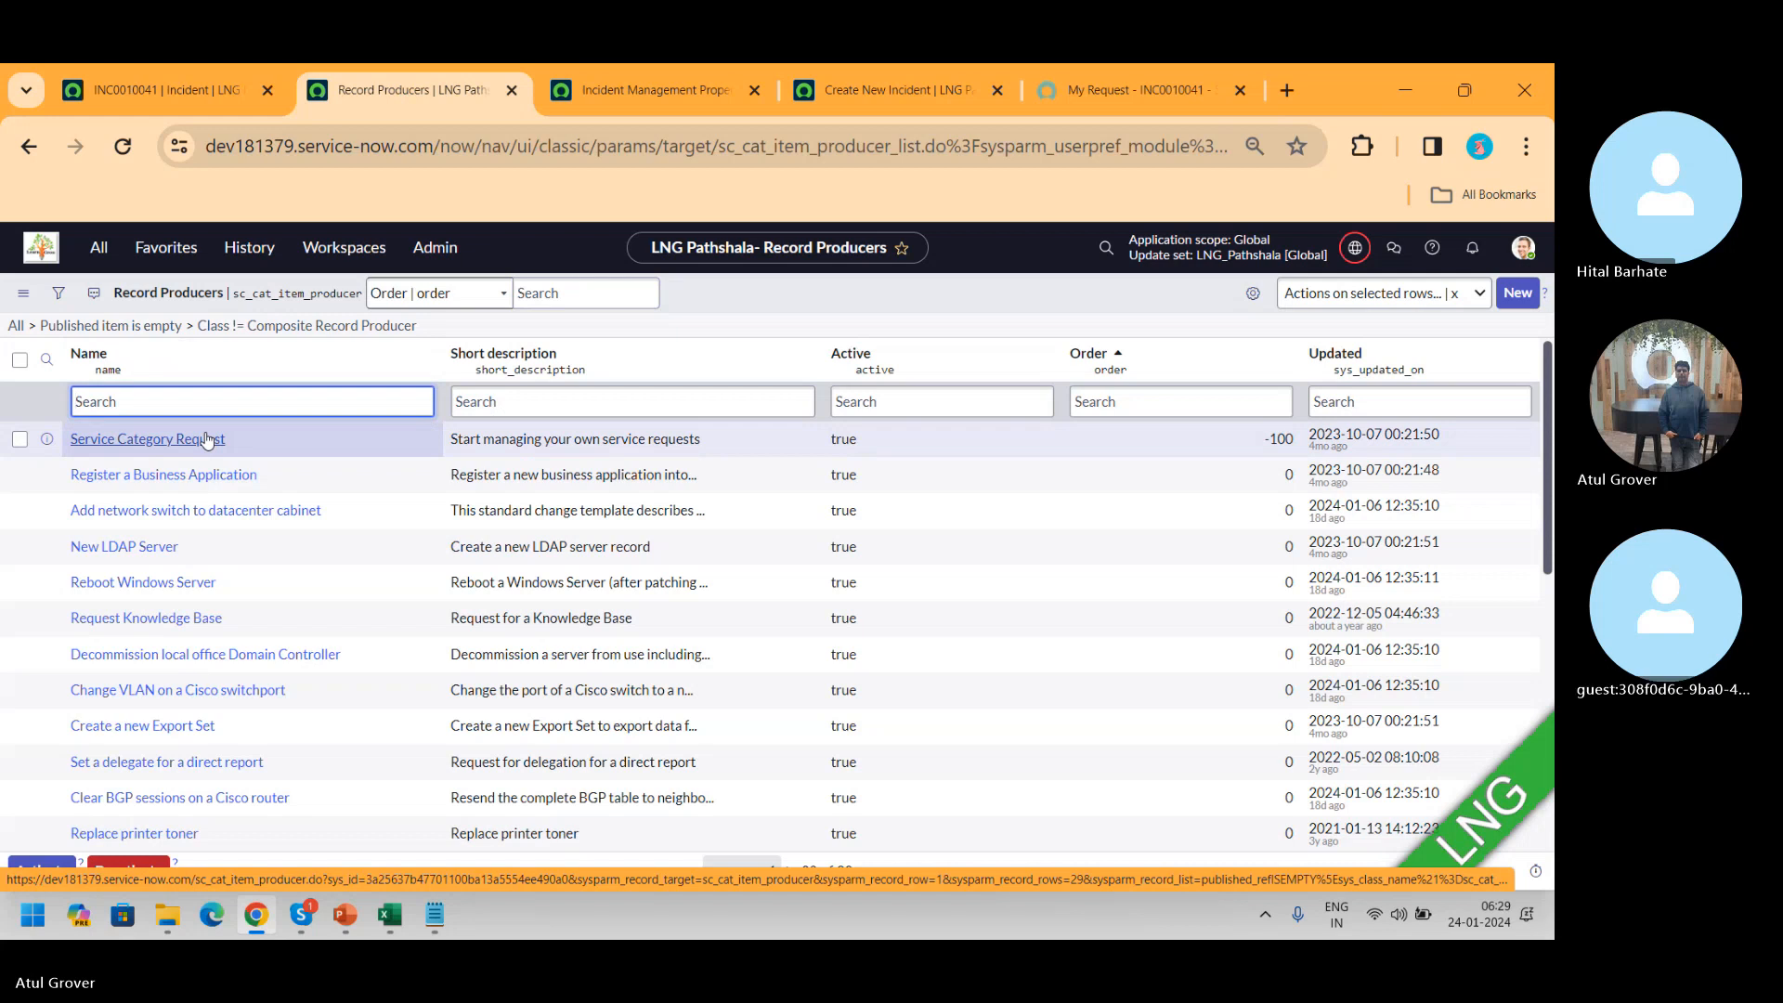
pyautogui.write('ncid')
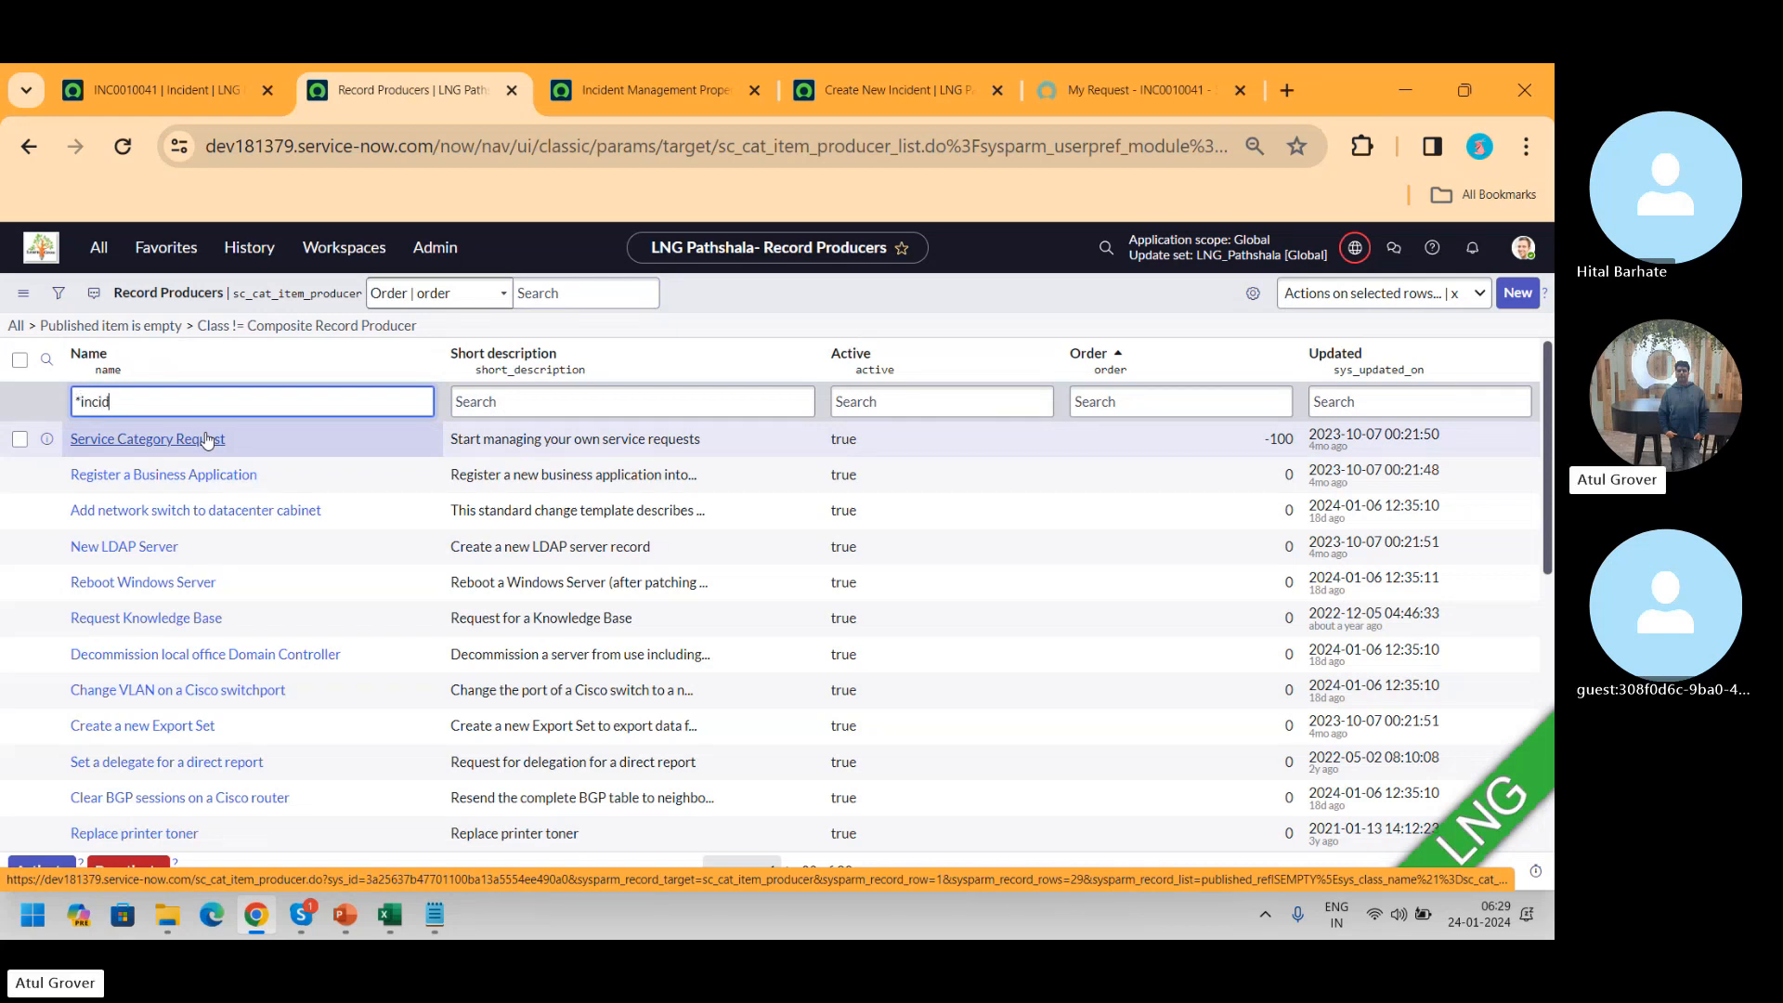
pyautogui.write('ent')
pyautogui.press('Return')
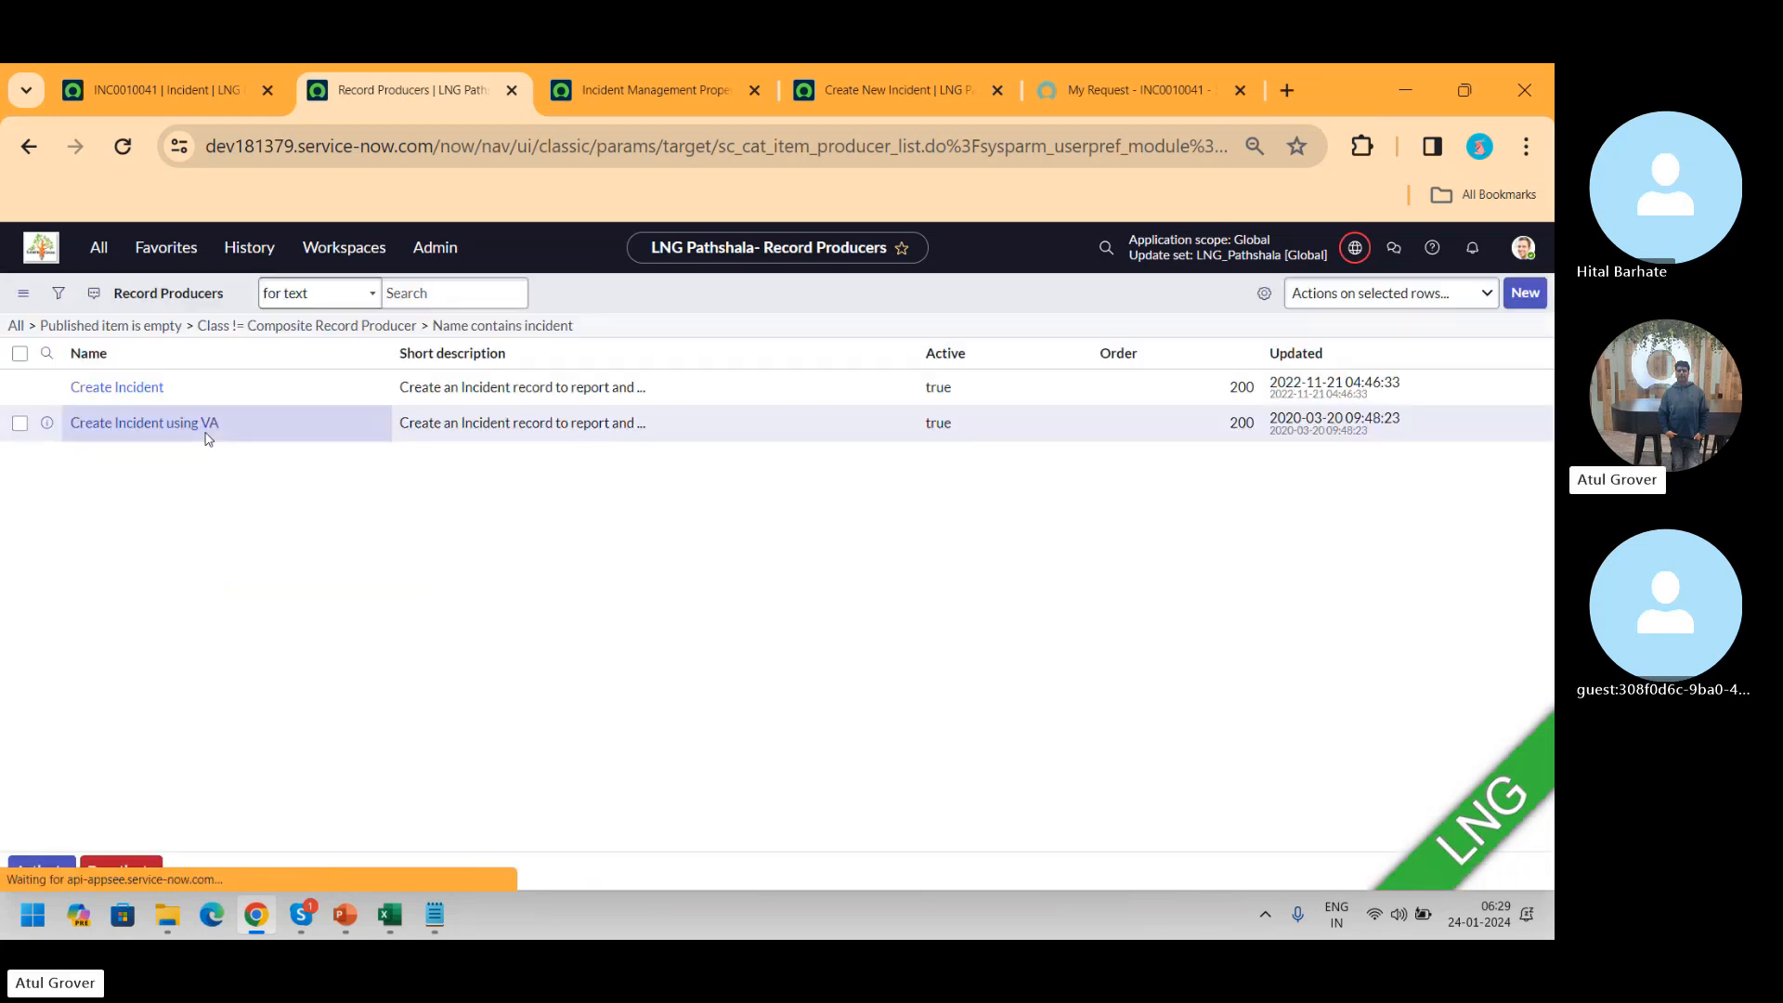
pyautogui.click(105, 439)
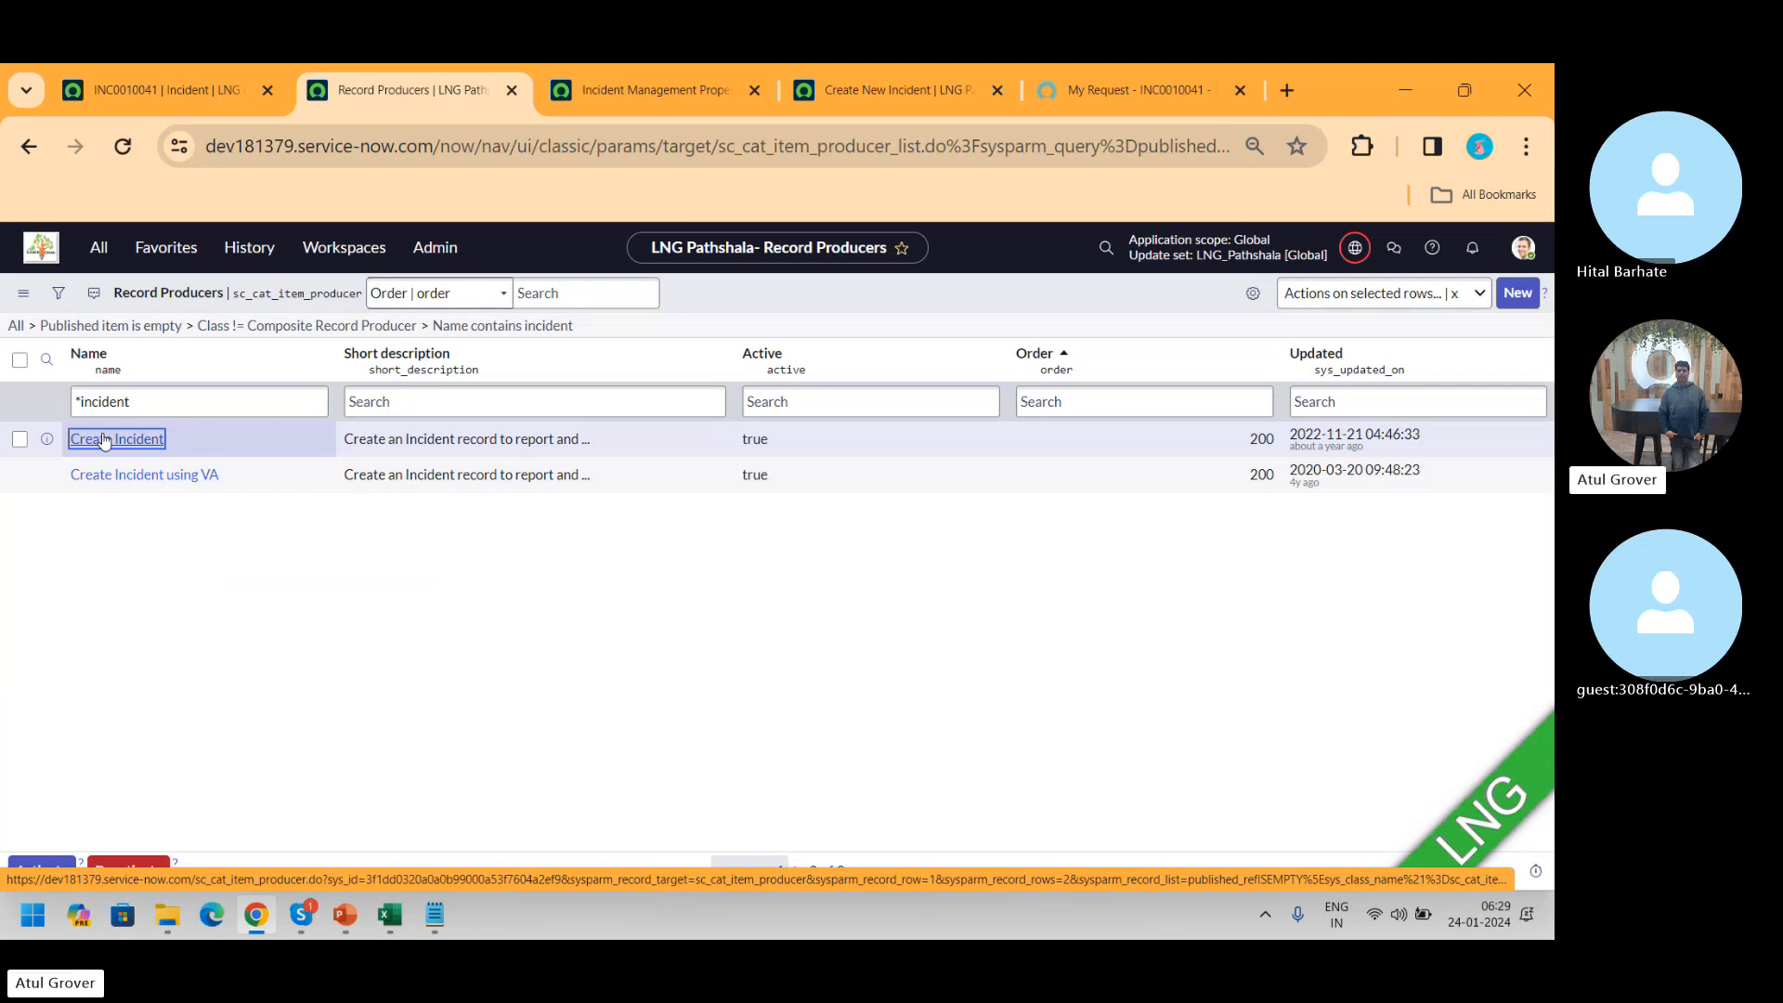
pyautogui.click(105, 439)
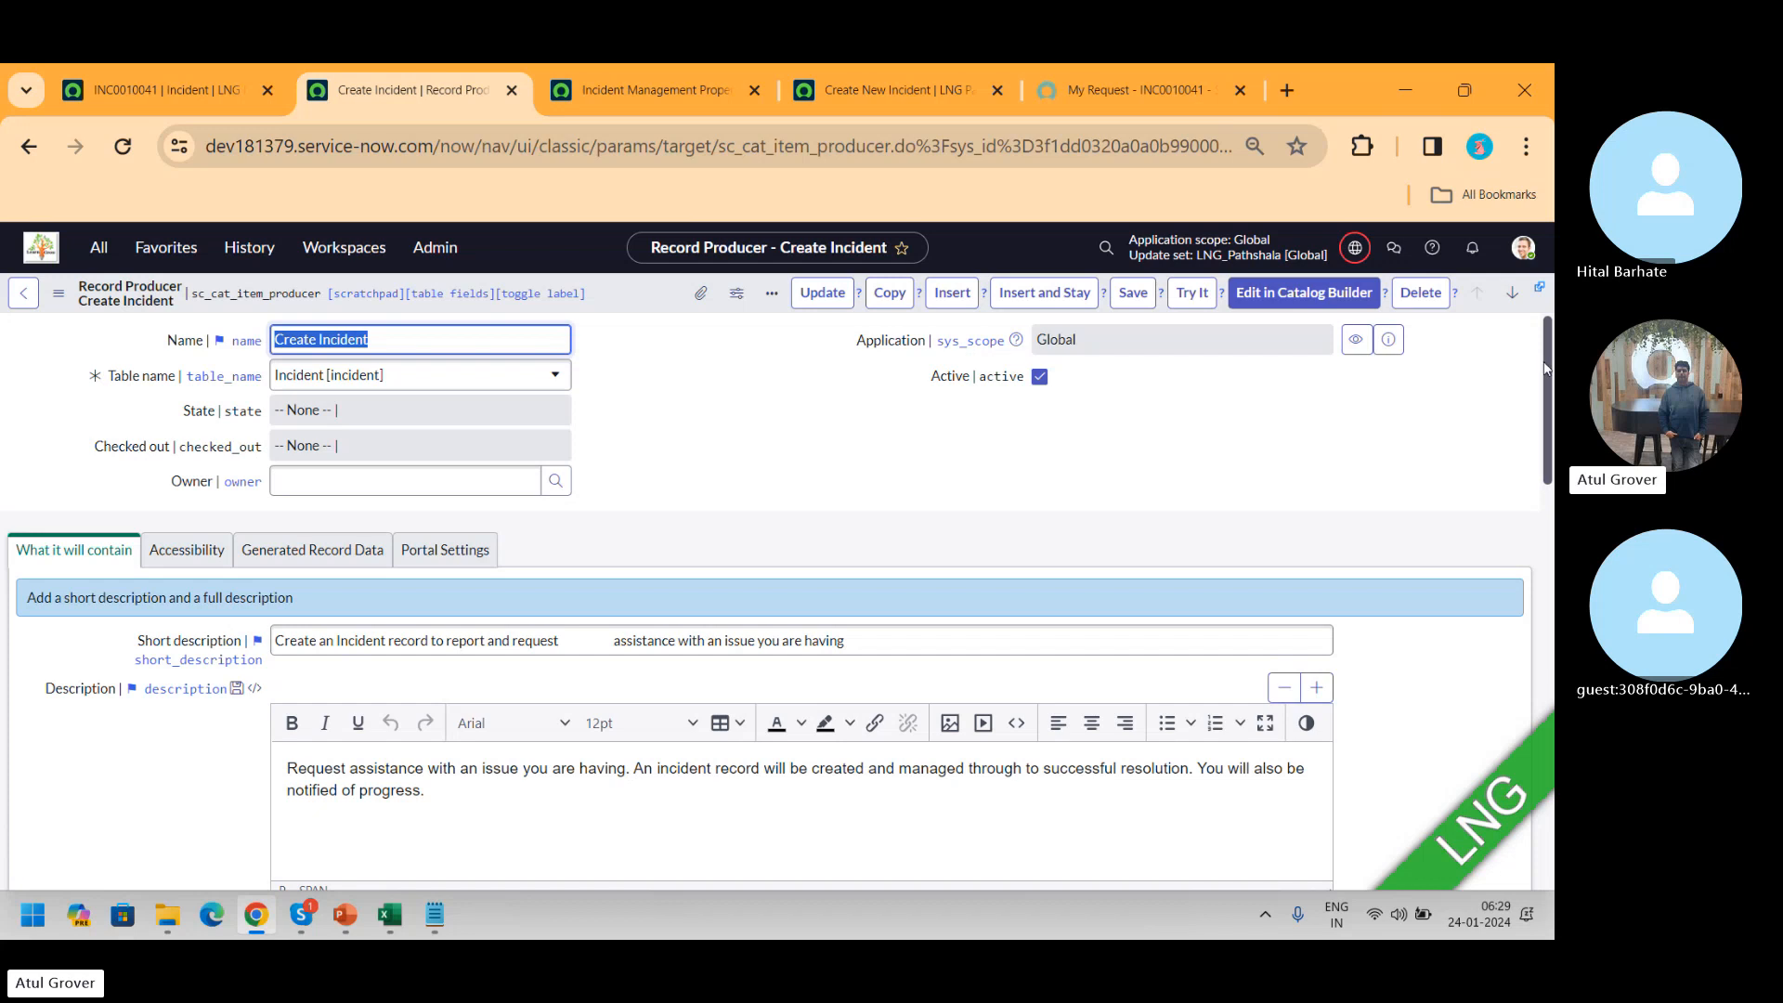
# - Compare the record producer's description text with the Create Incident form under Can We Help You? in the Service Portal
pyautogui.moveTo(1549, 369); pyautogui.dragTo(1548, 440)
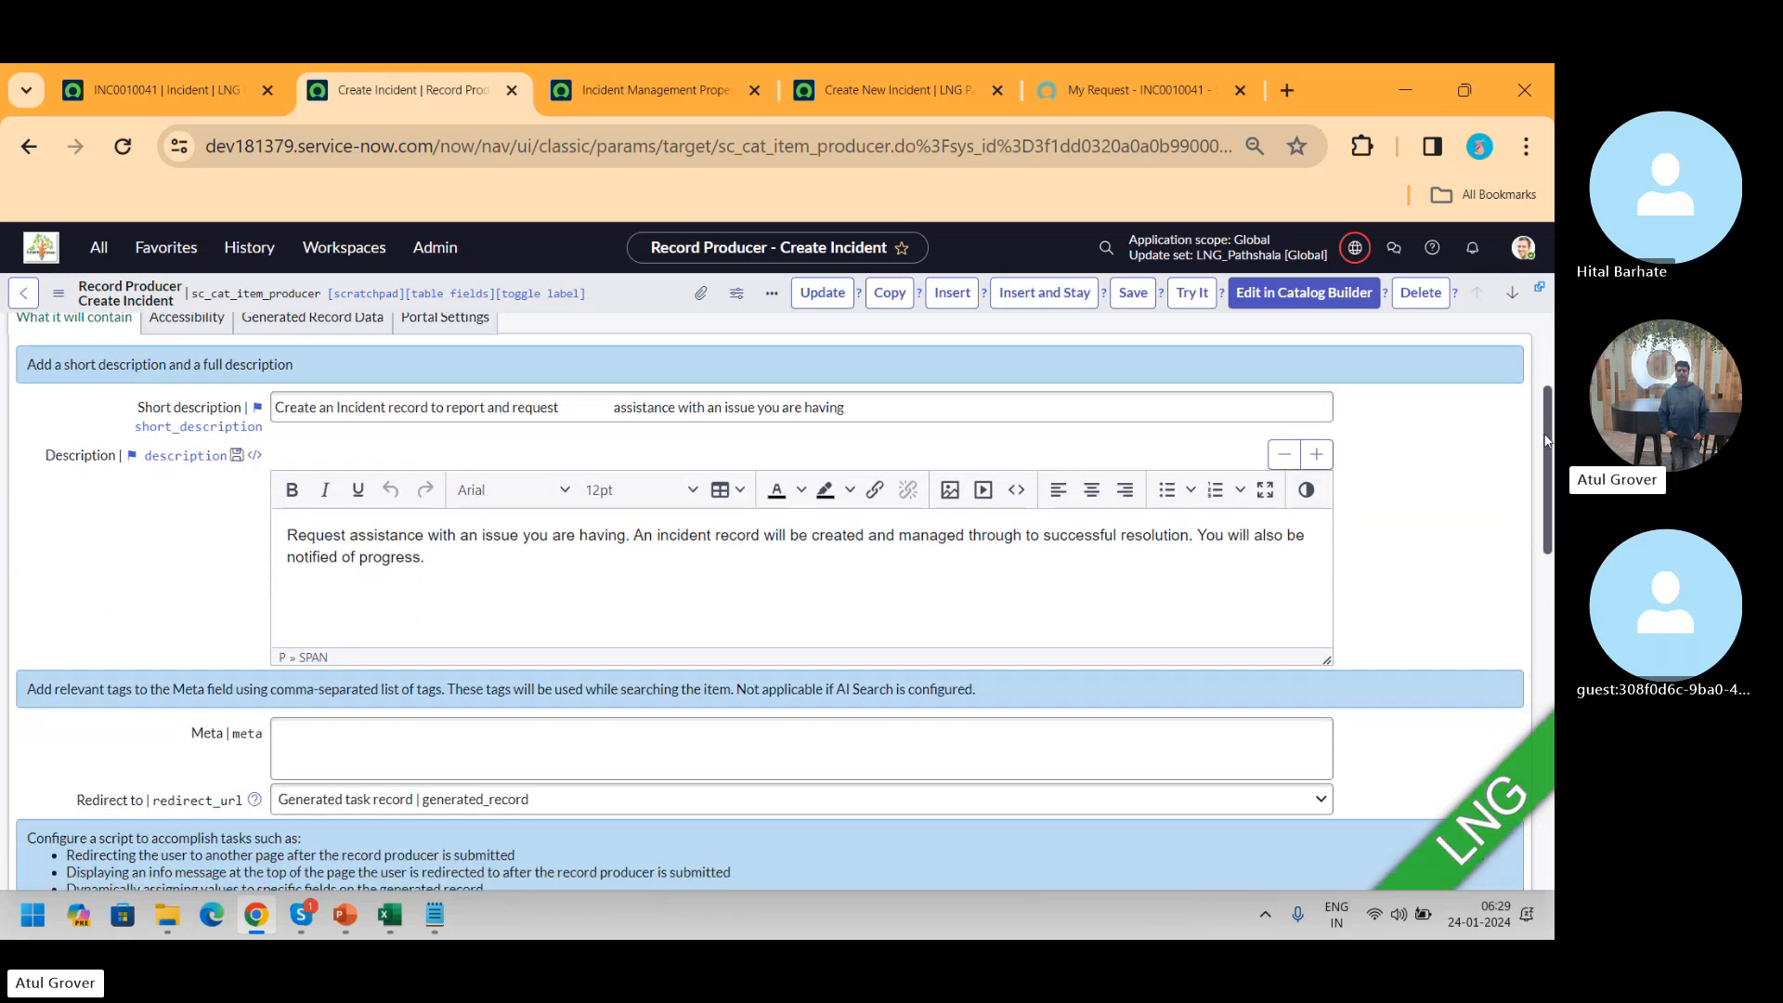
pyautogui.click(363, 583)
pyautogui.hotkey('ctrl', 'a')
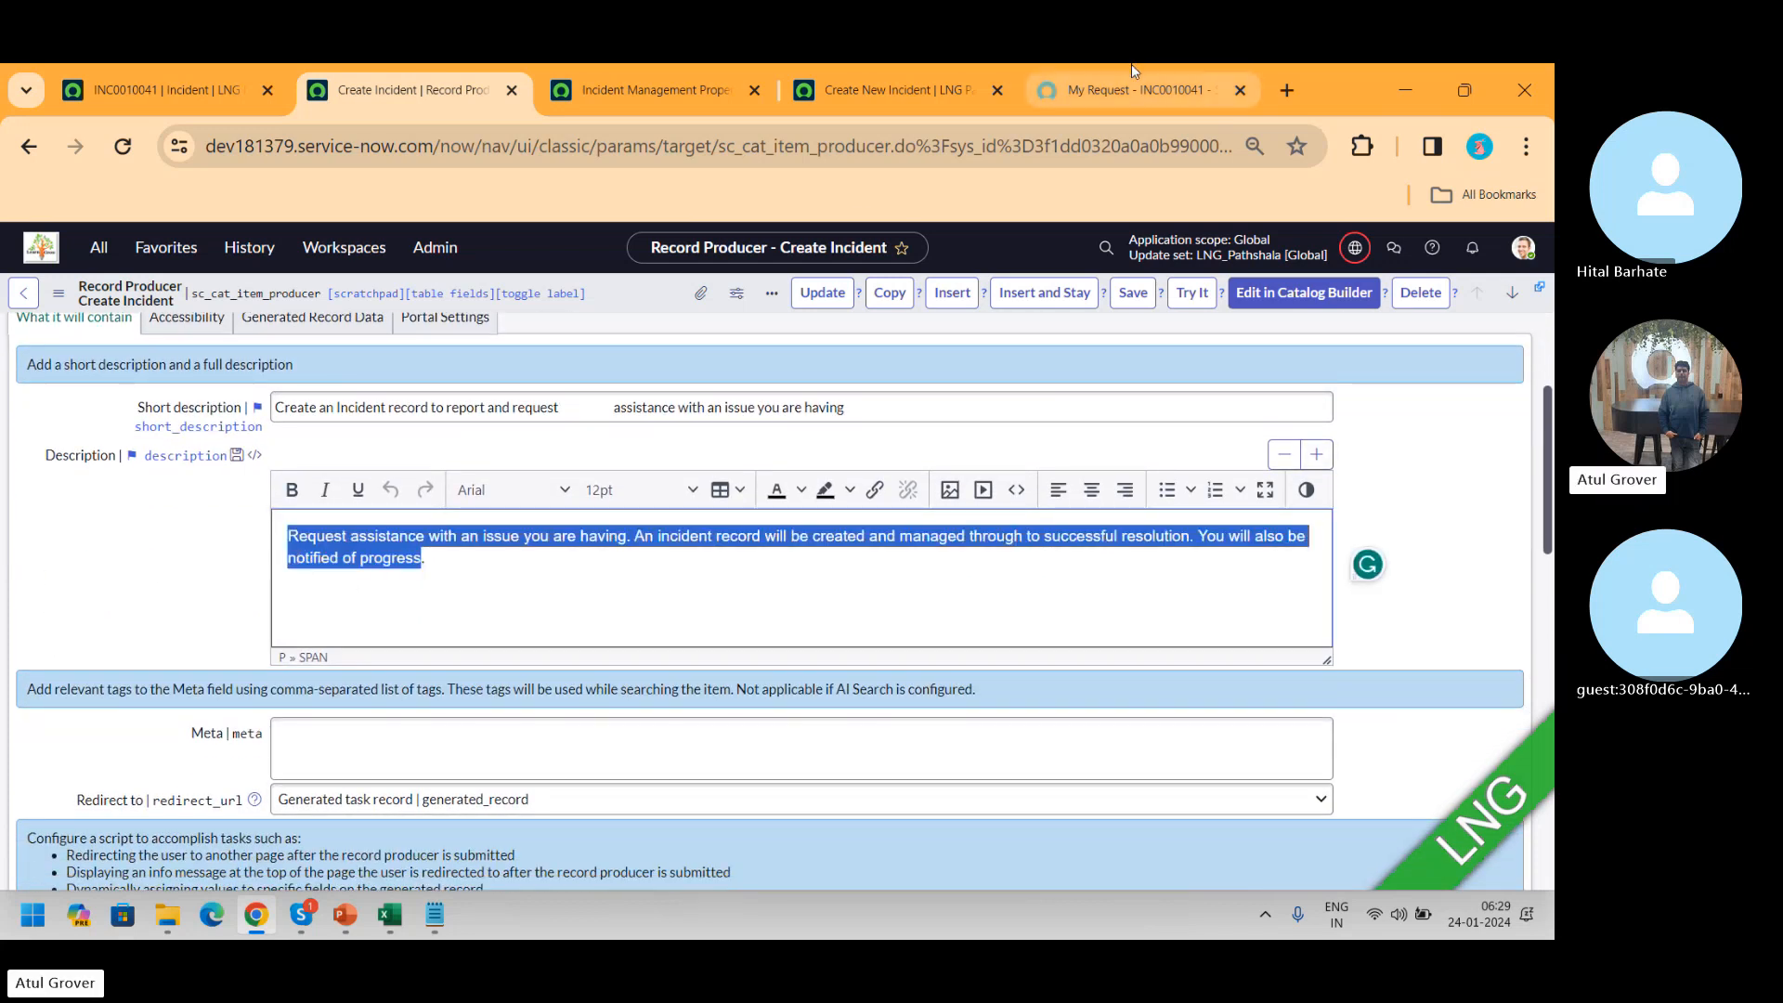
pyautogui.click(1092, 83)
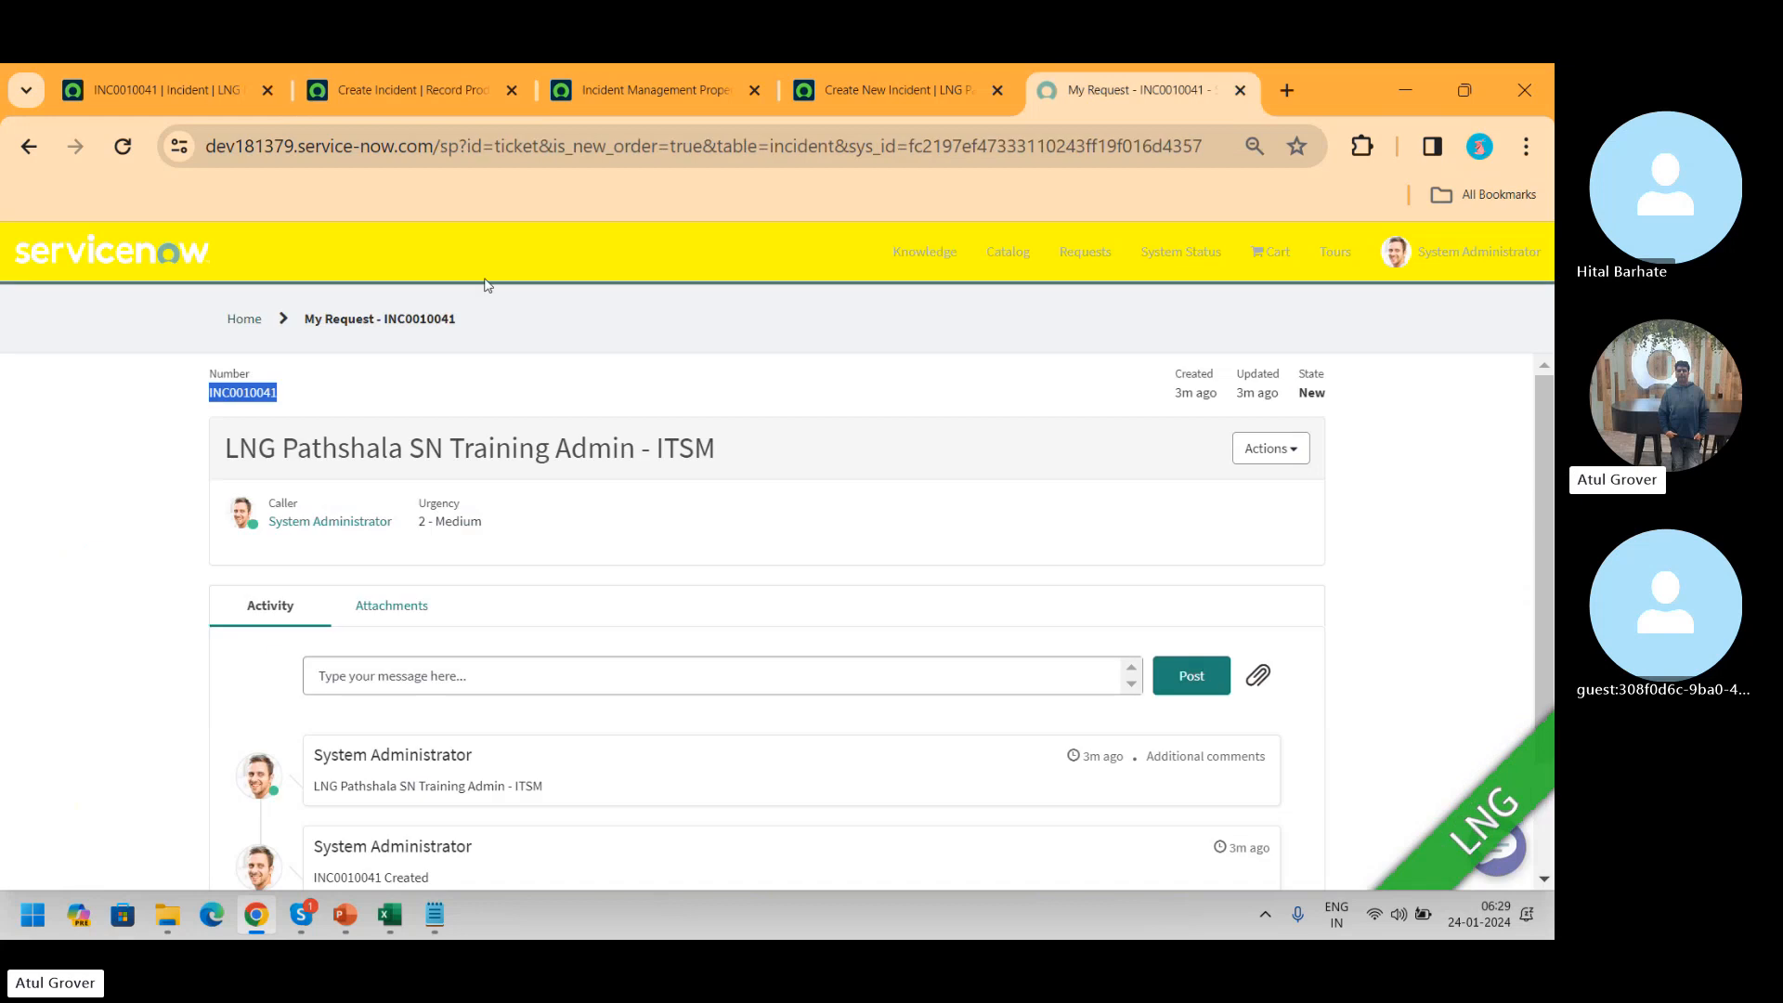
pyautogui.click(242, 320)
pyautogui.click(1096, 659)
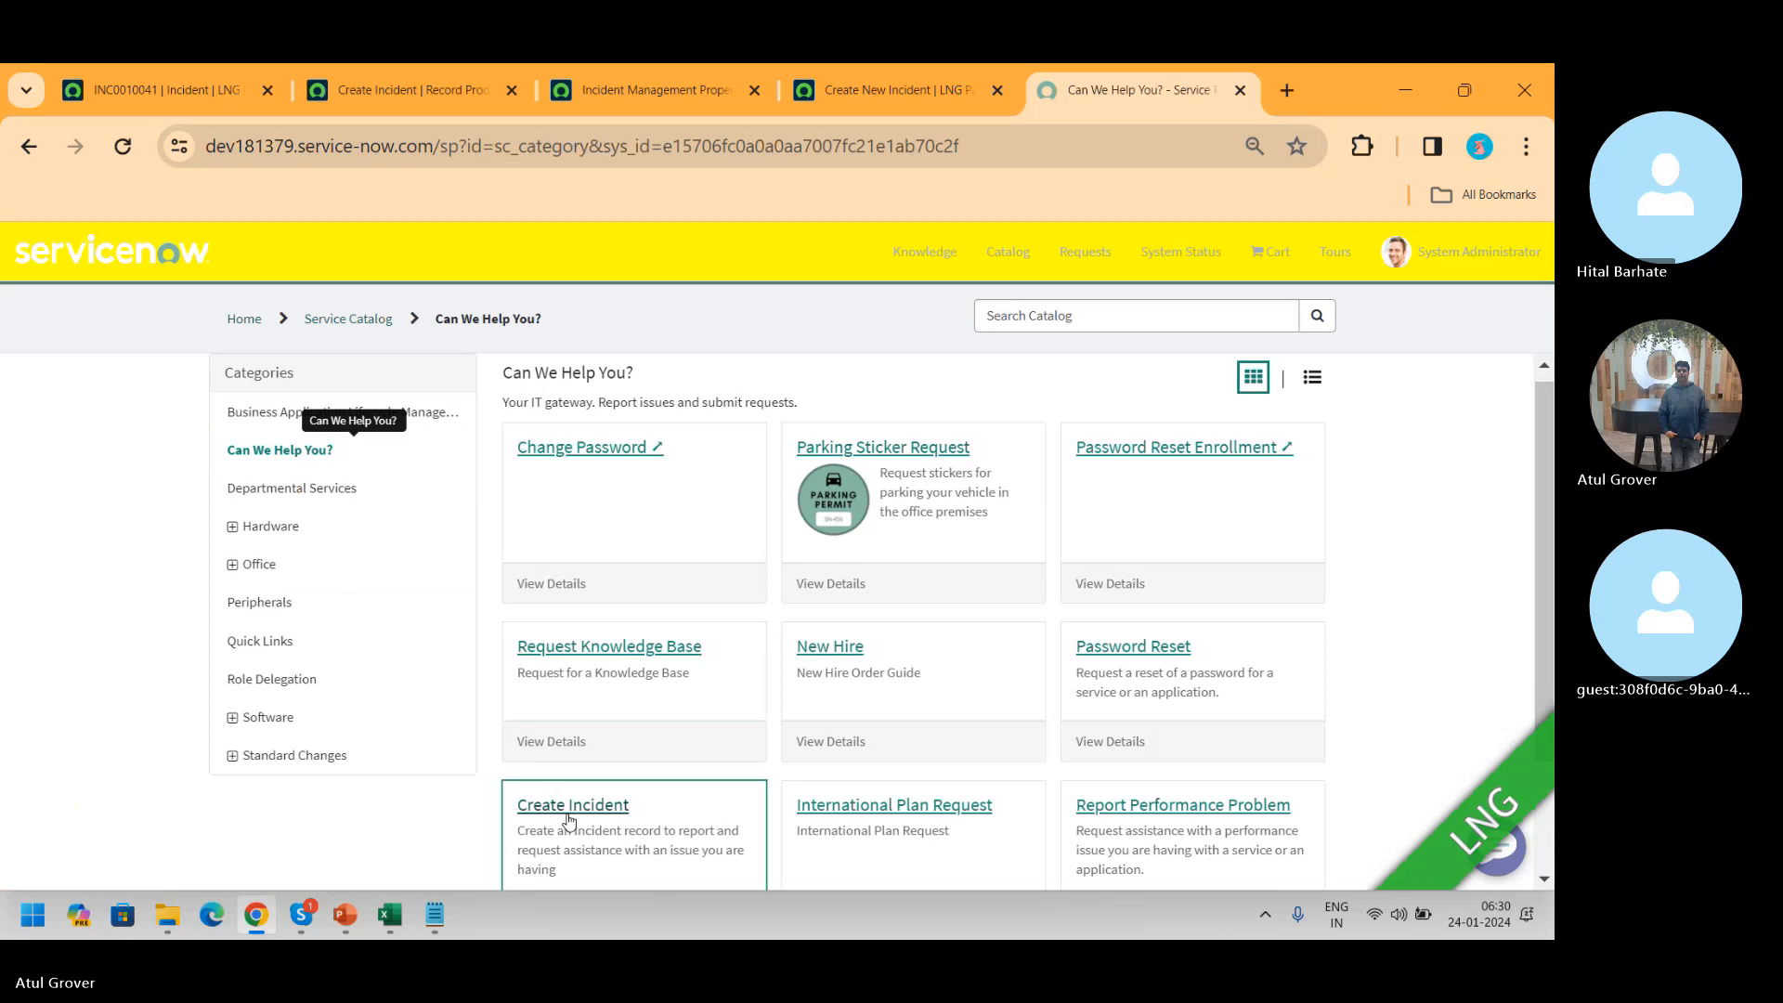
pyautogui.click(568, 815)
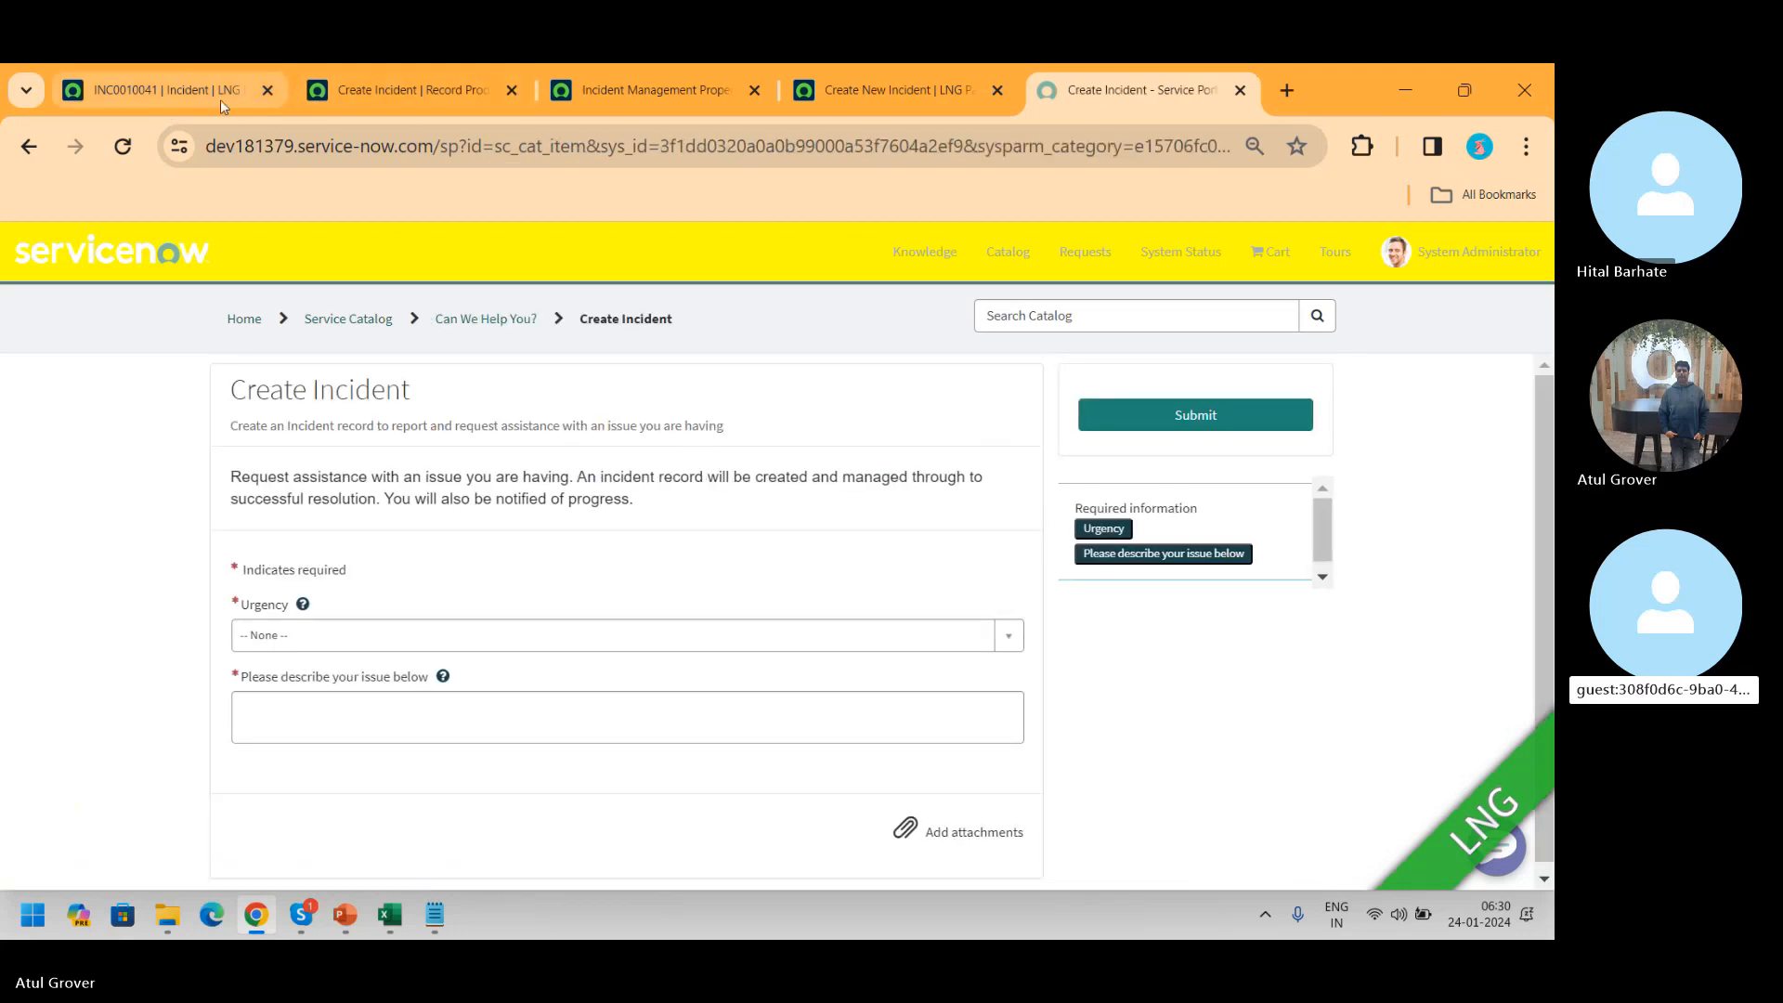
# - Return to the Create Incident record producer and examine its script
pyautogui.click(437, 95)
pyautogui.click(573, 549)
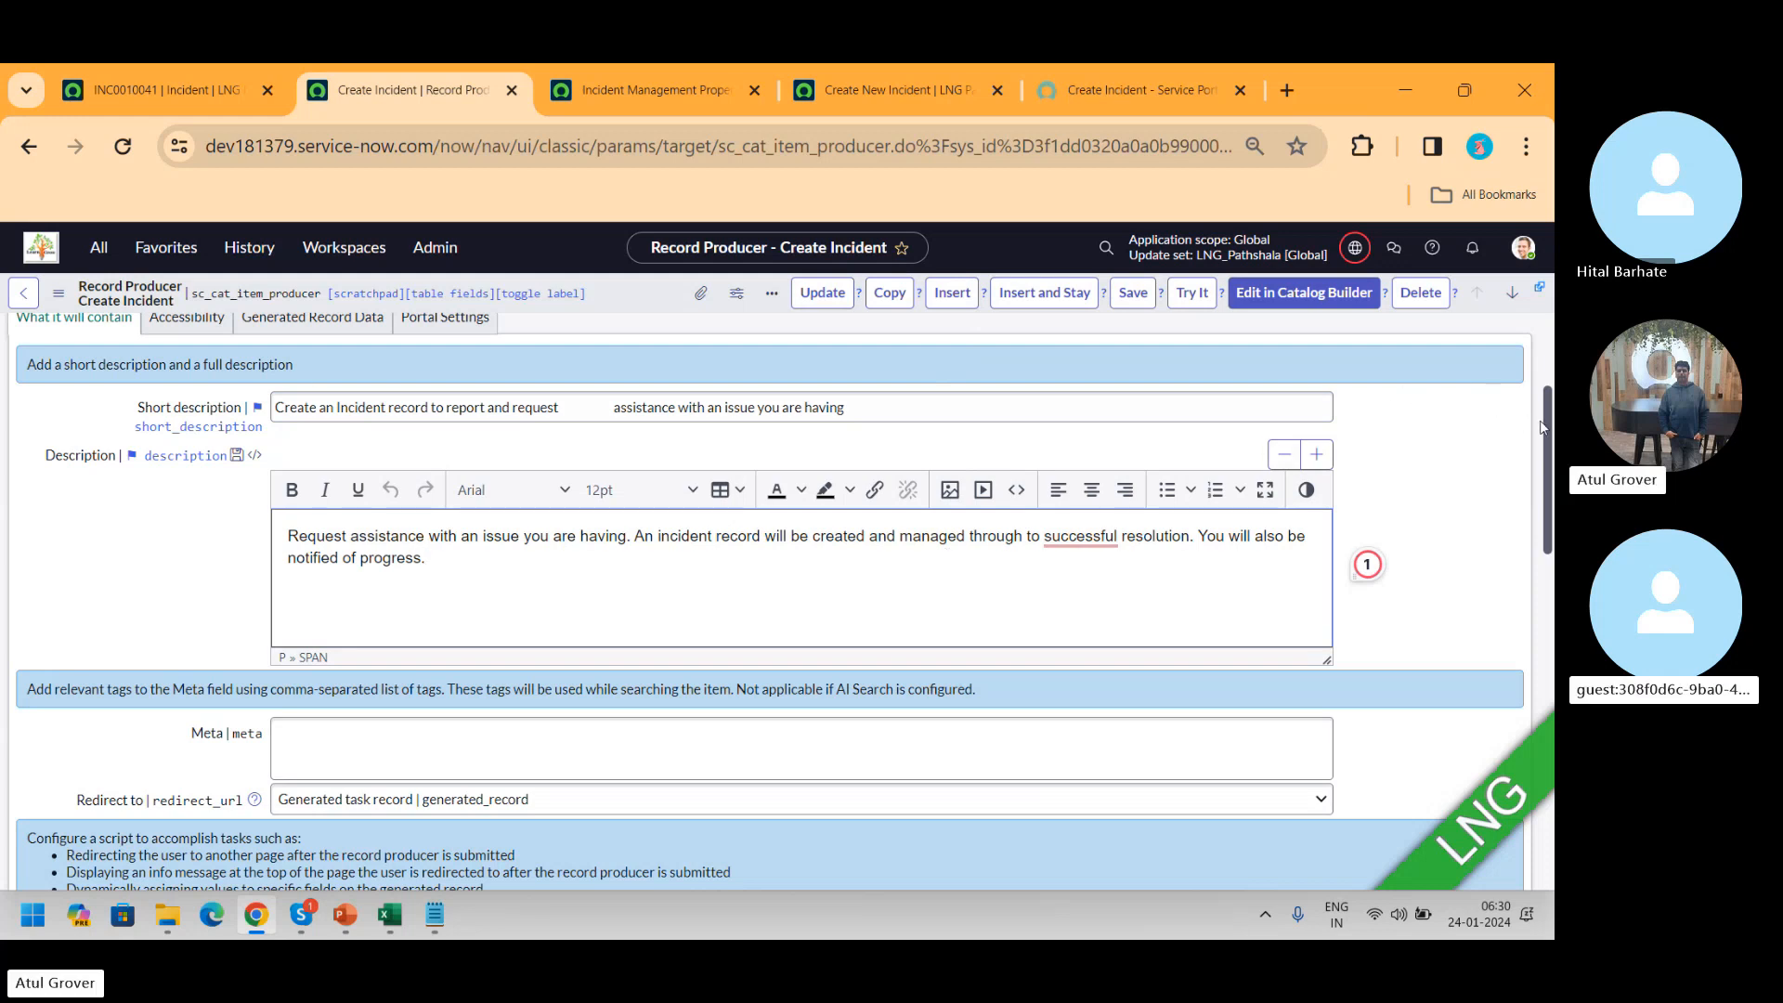
pyautogui.moveTo(1542, 427); pyautogui.dragTo(1544, 636)
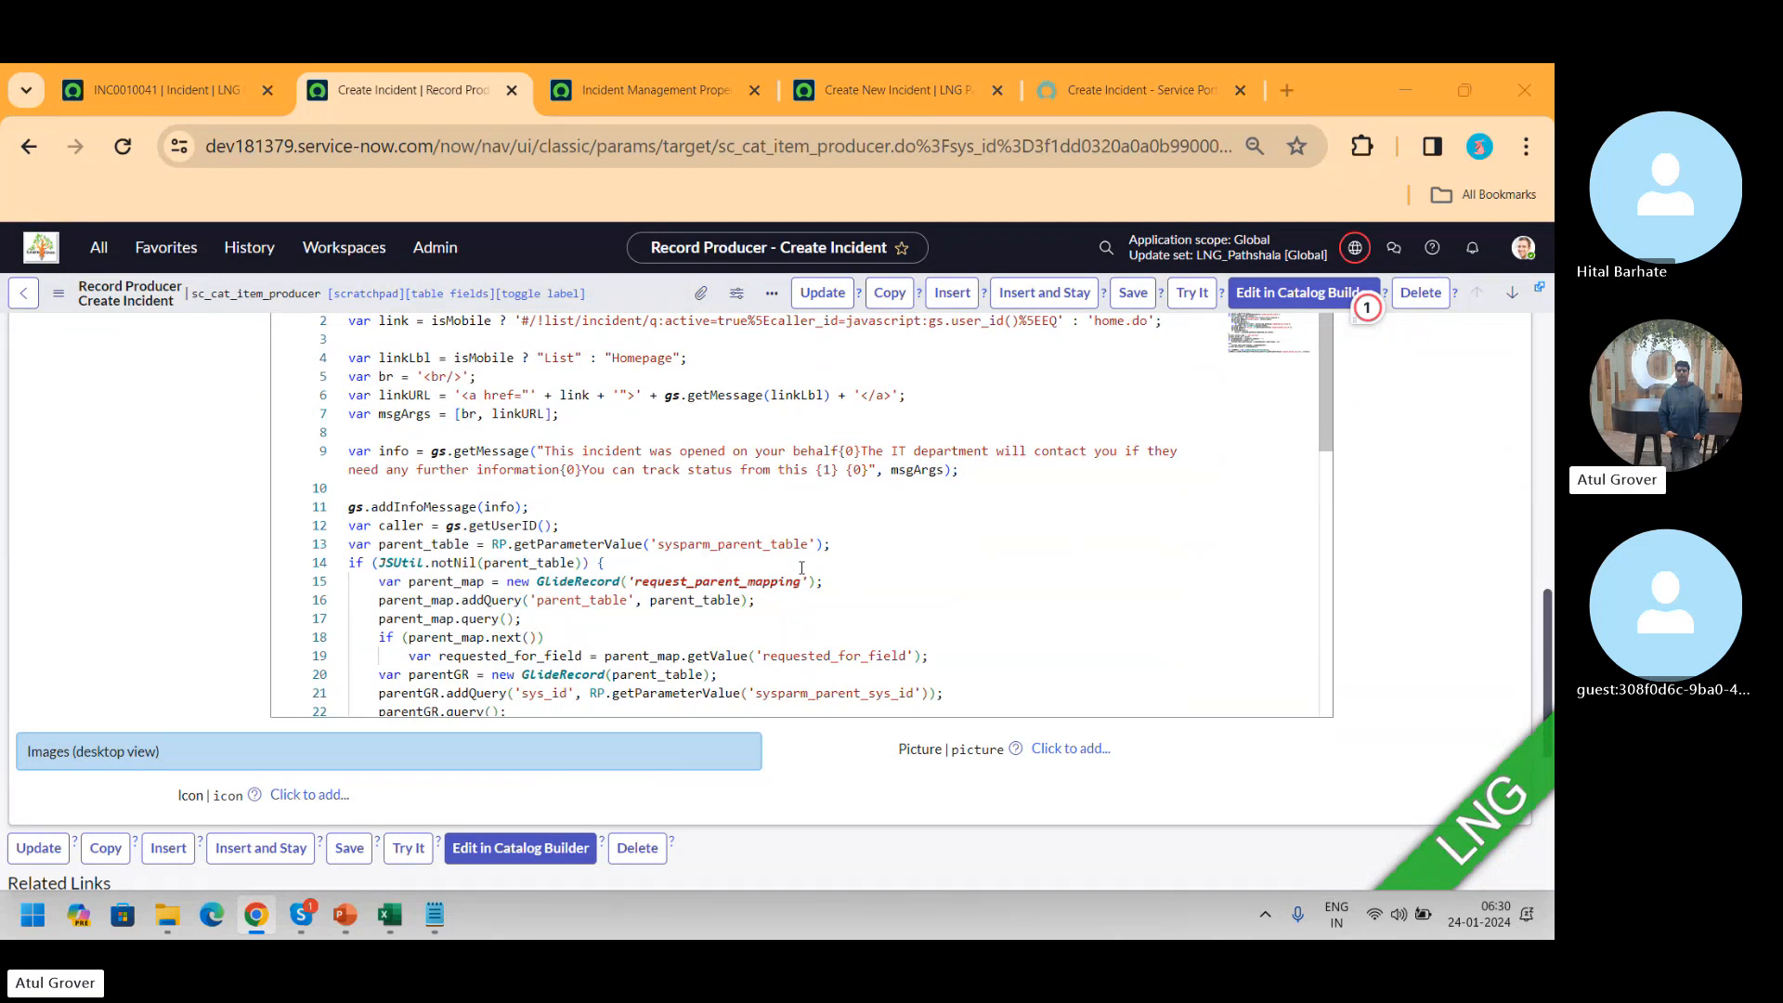
# - Switch to Skype, open the call's chat and draft a first line reading "Java script by", the first trainer's name and "and"
pyautogui.hotkey('alt', 'Tab')
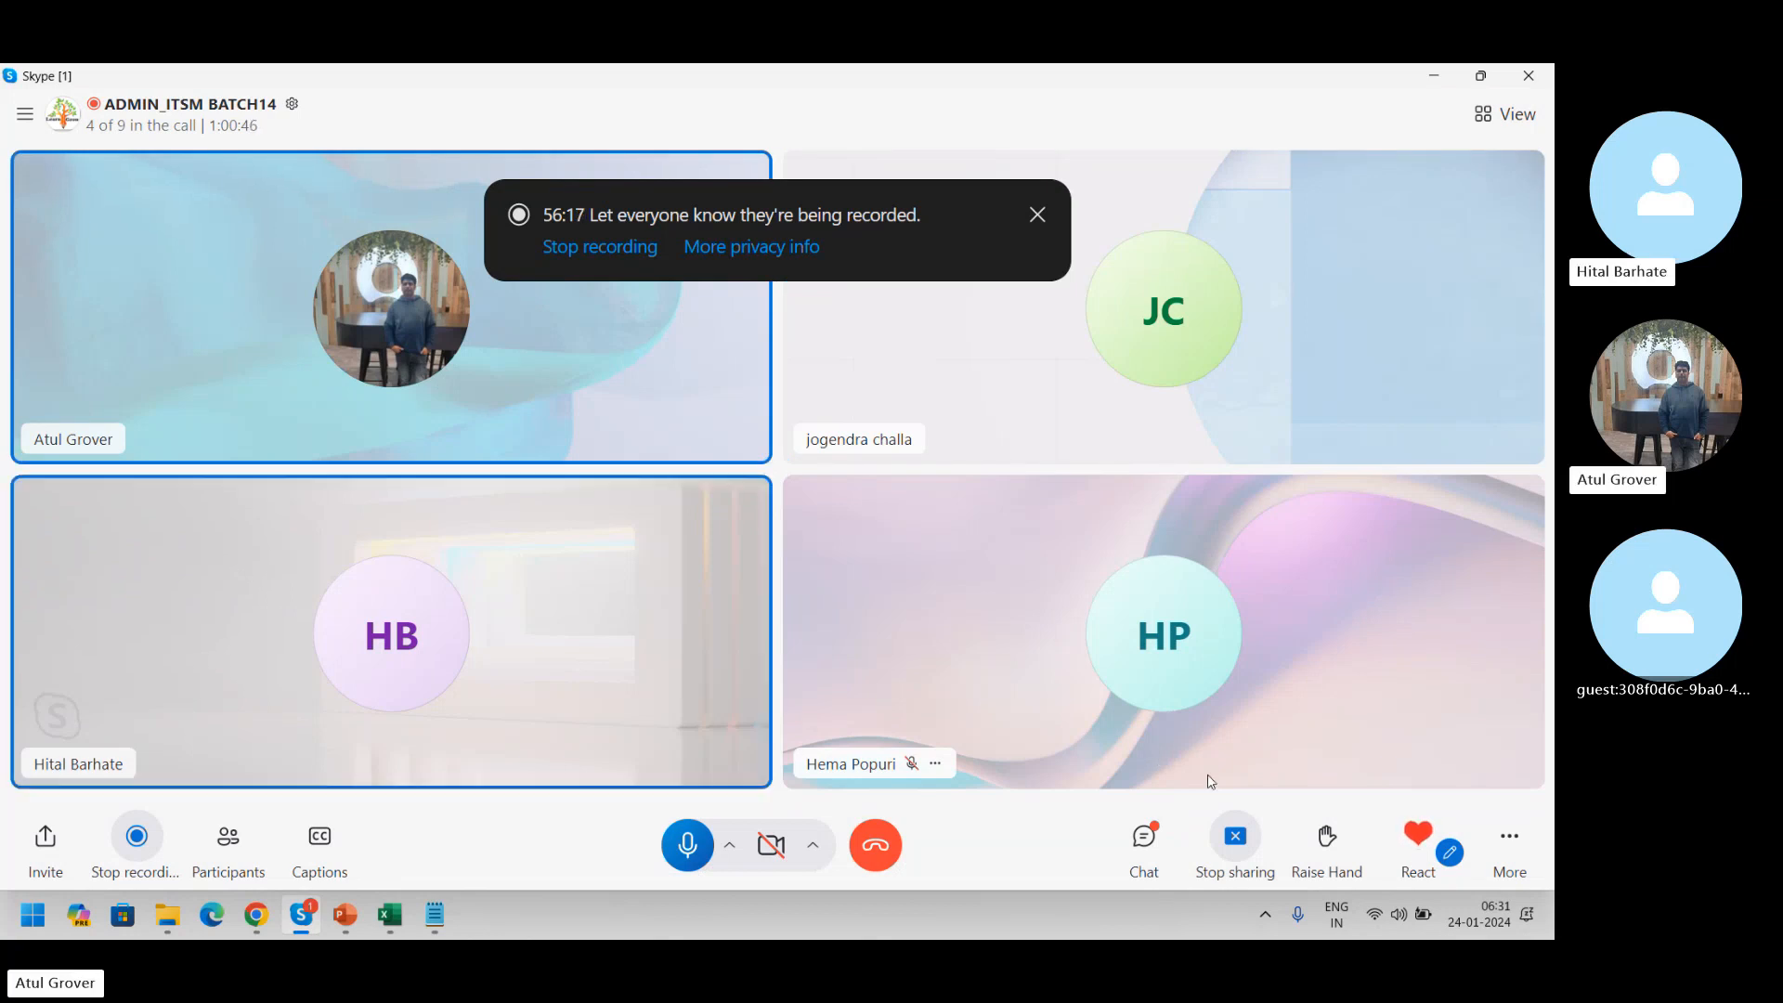
pyautogui.click(1144, 841)
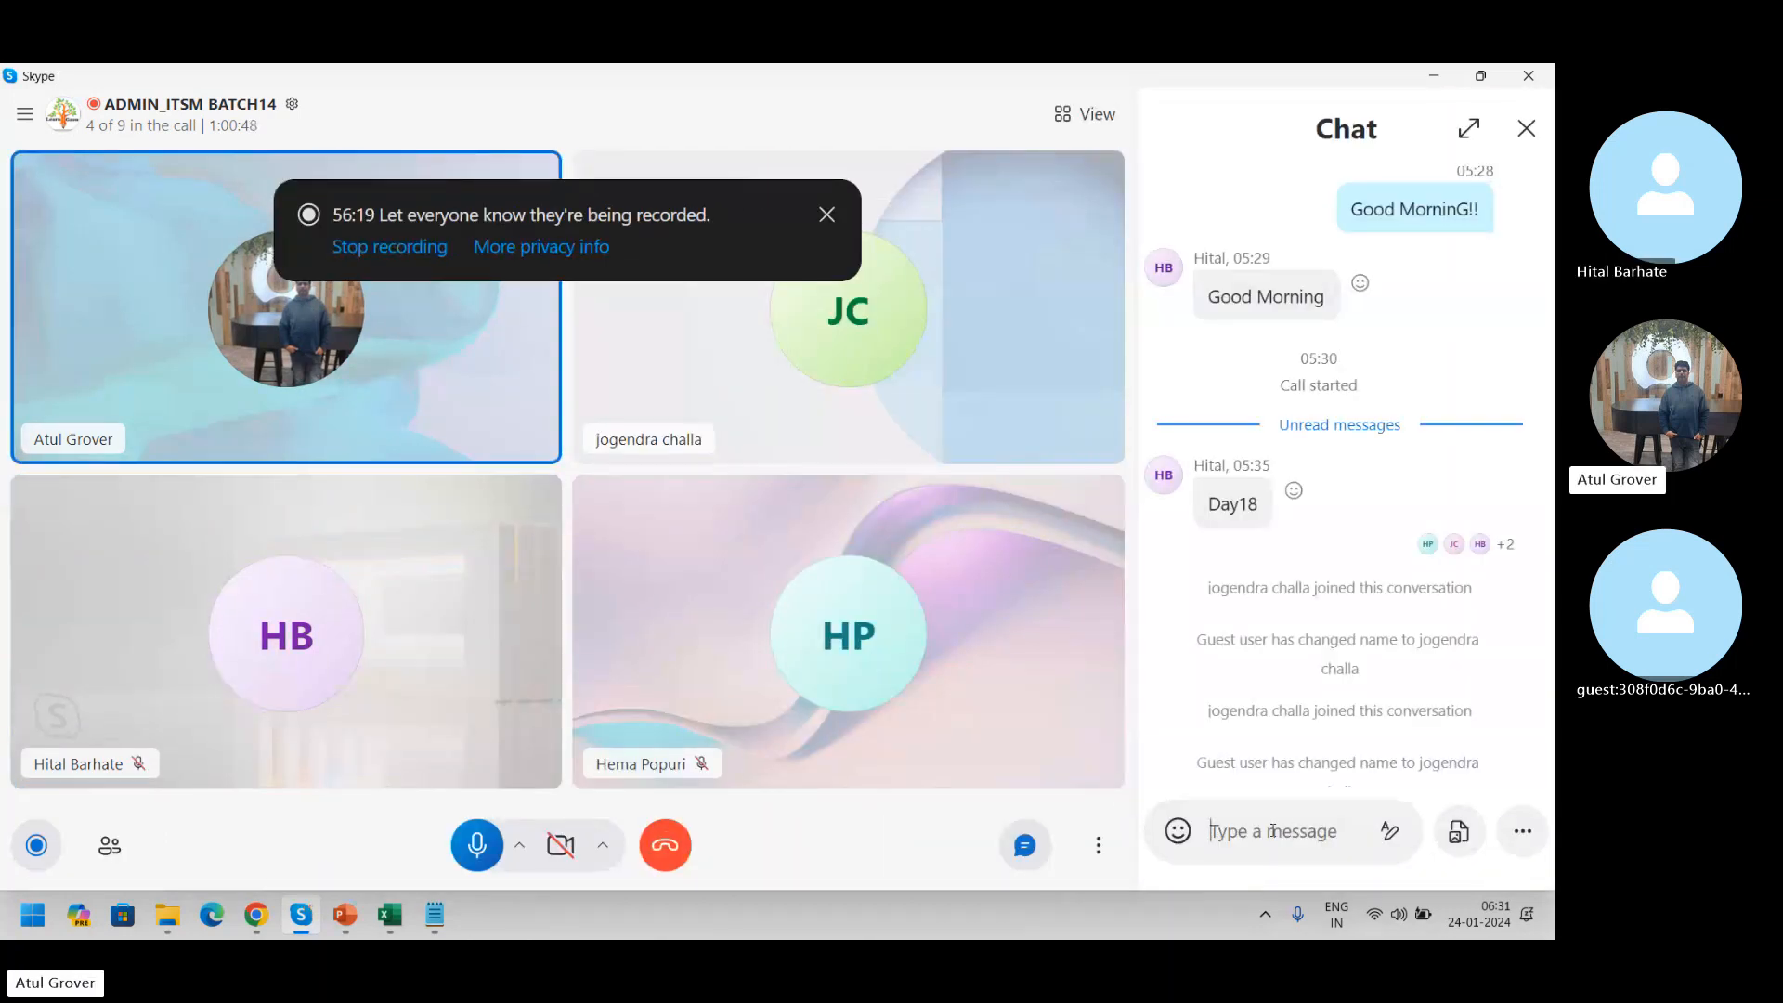
pyautogui.write('Java s')
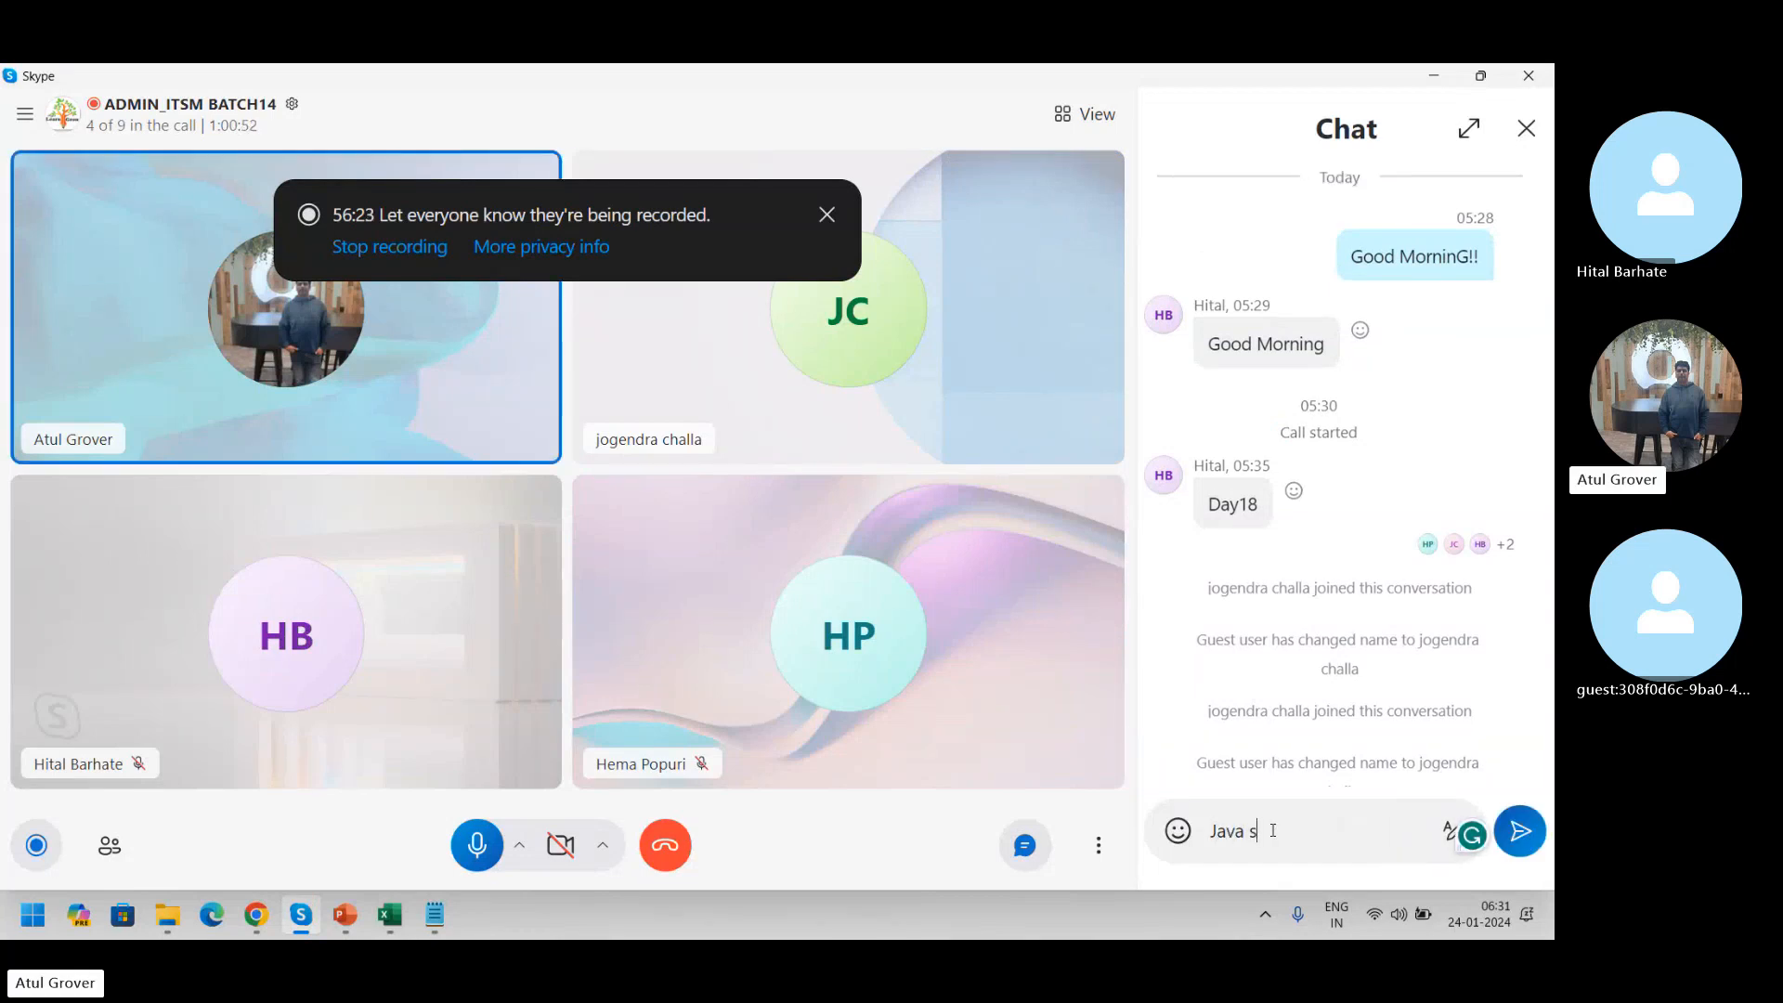
pyautogui.write('cript by Chuck ')
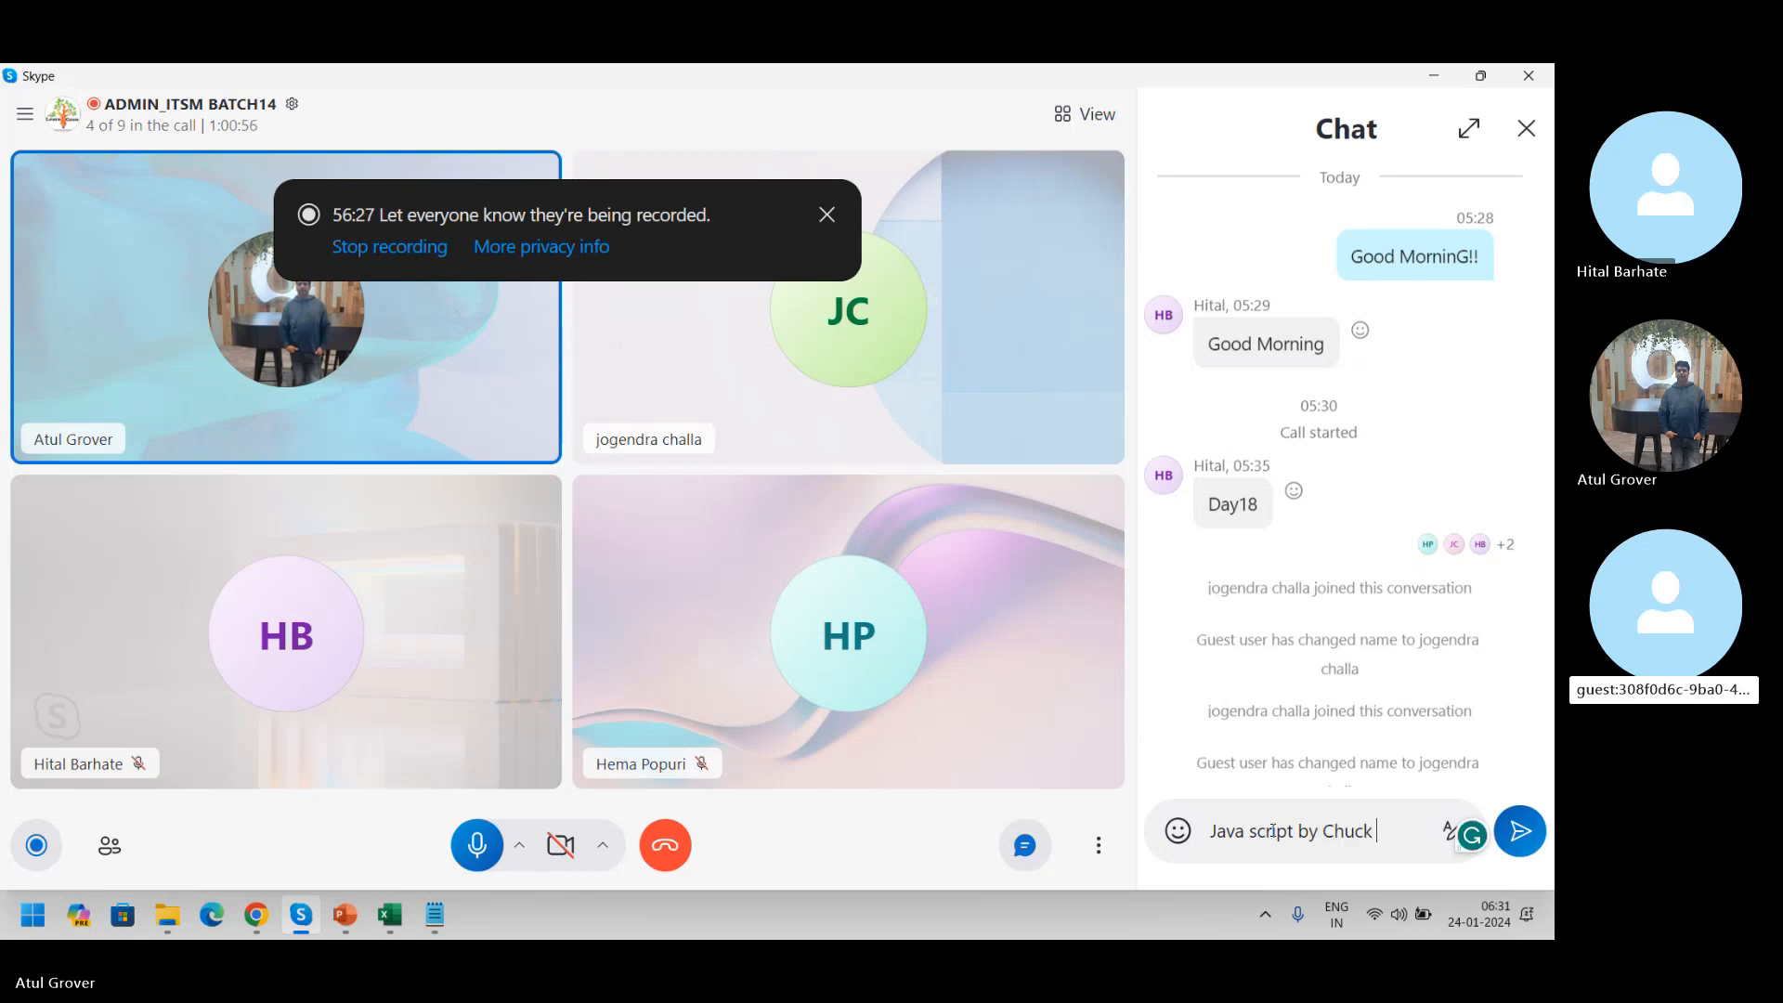
pyautogui.write('Tomasi and')
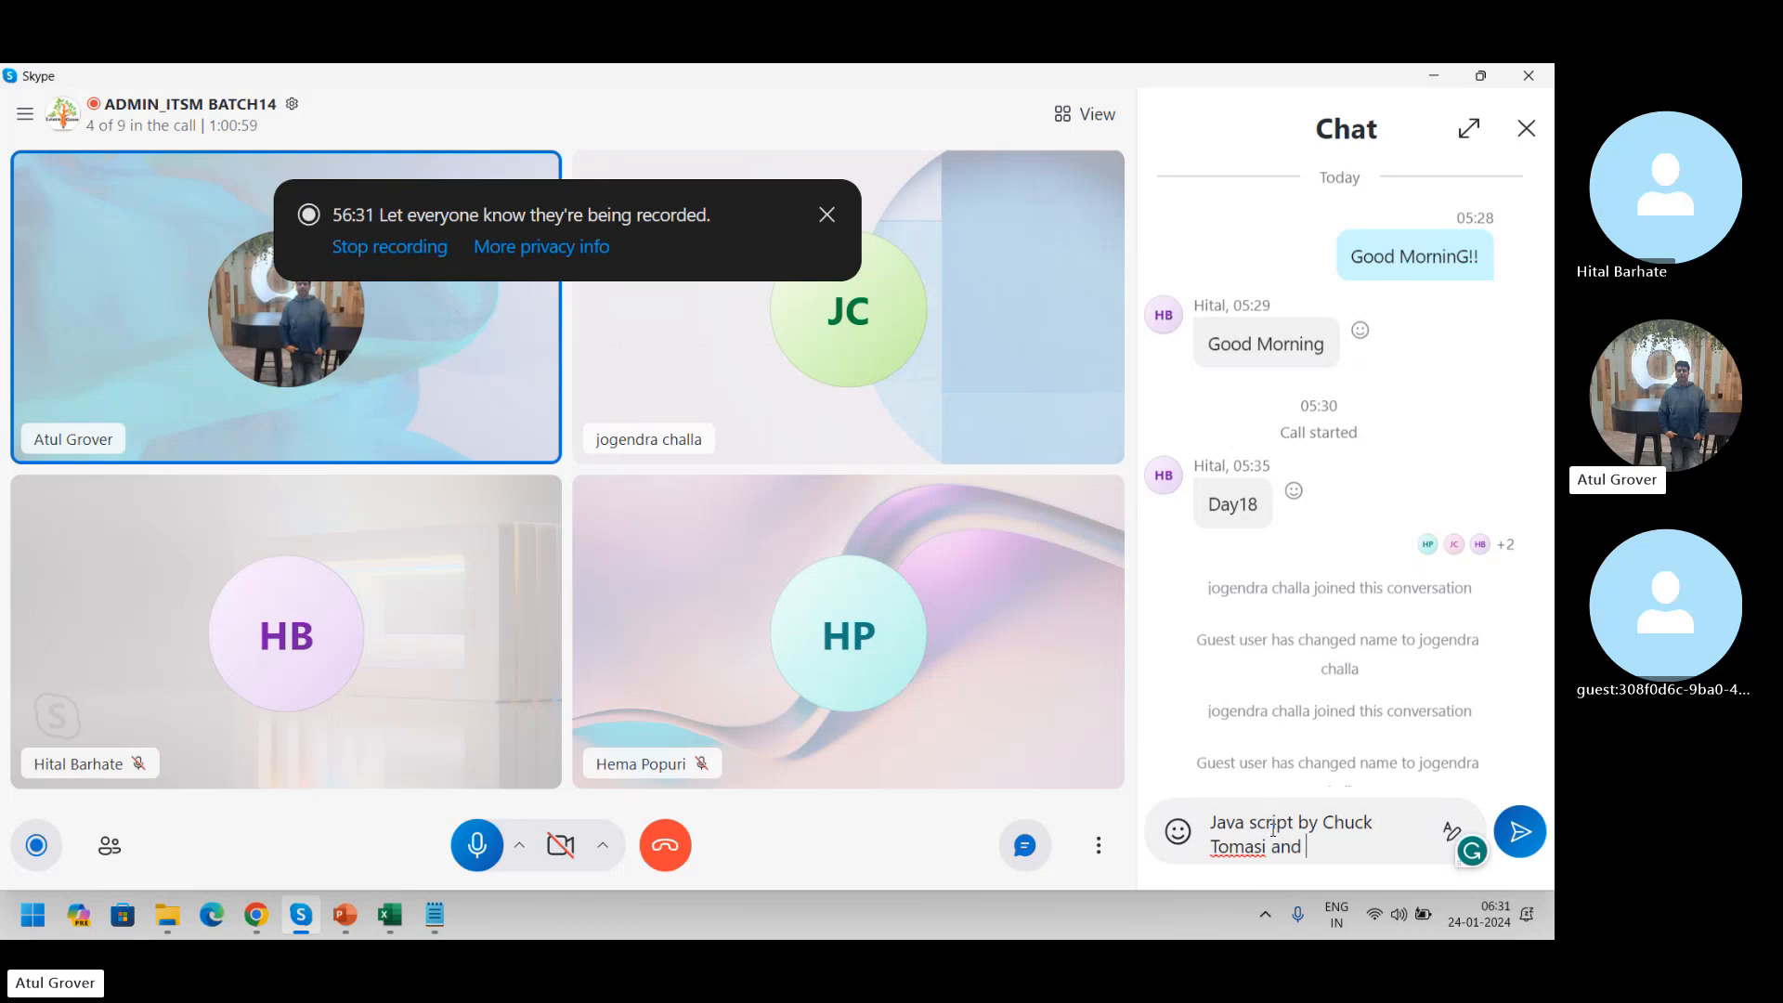
pyautogui.hotkey('shift', 'Return')
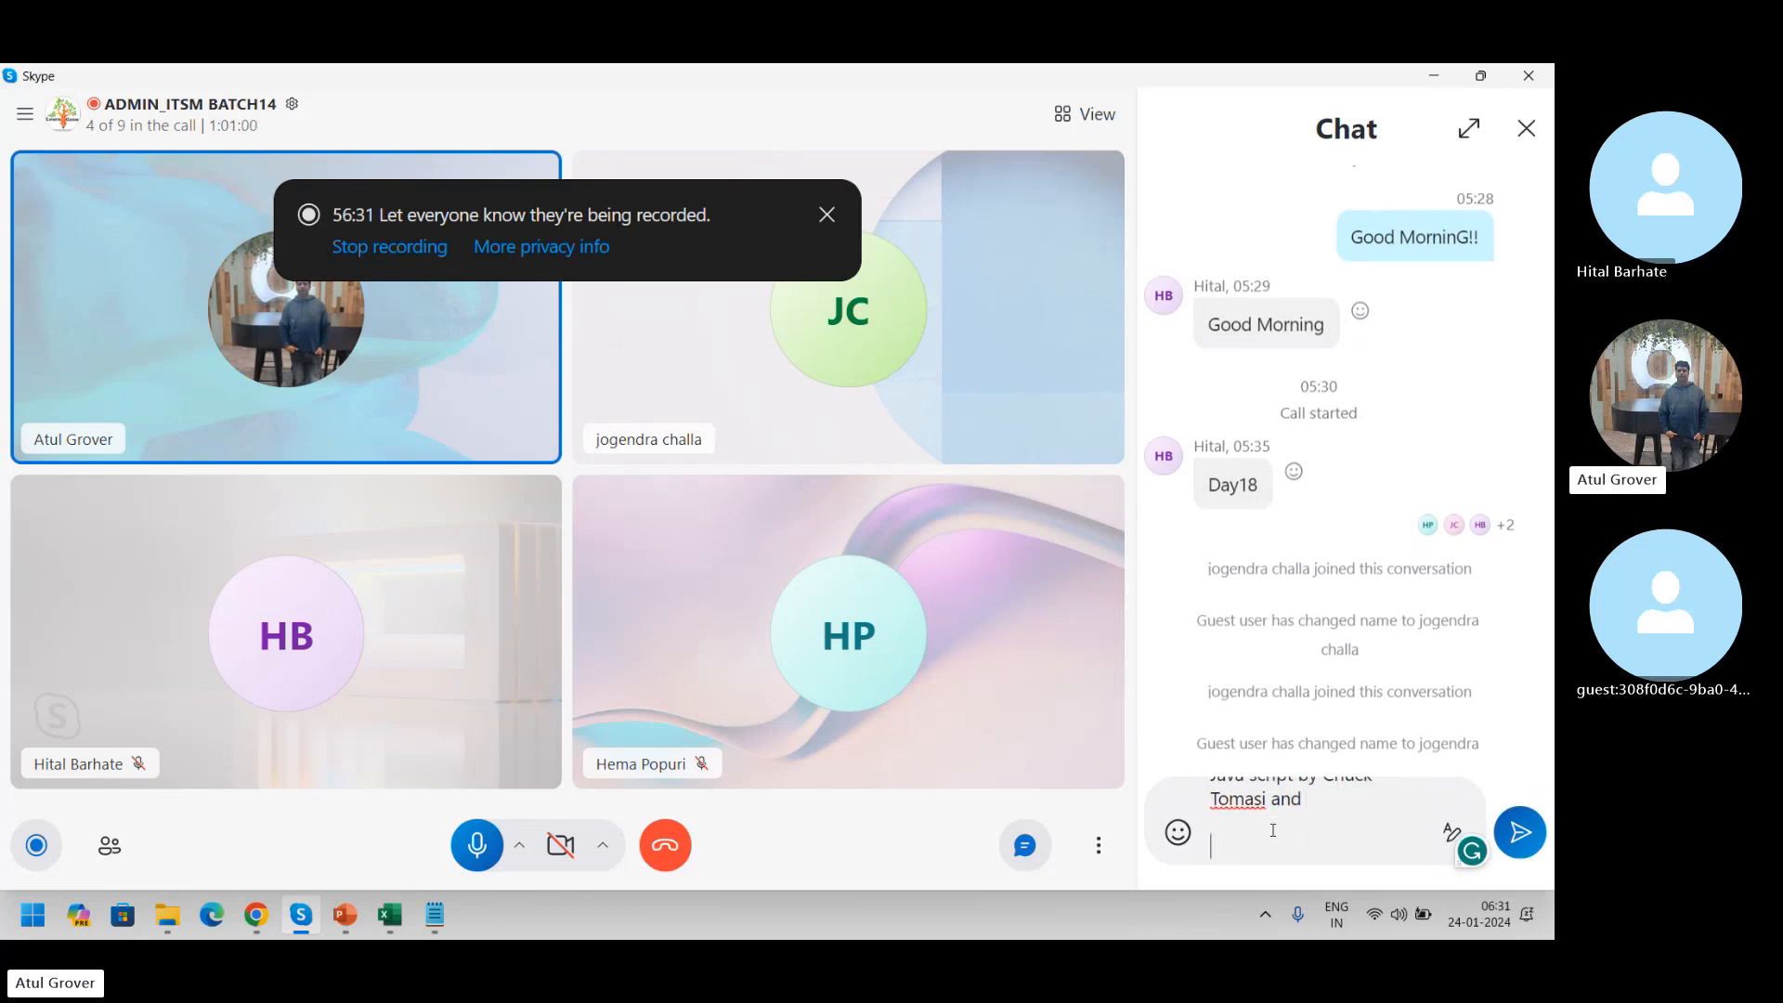
# - Add a second line to the draft chat message reading "Advance Java script by" followed by the second trainer's name
pyautogui.write('Java script')
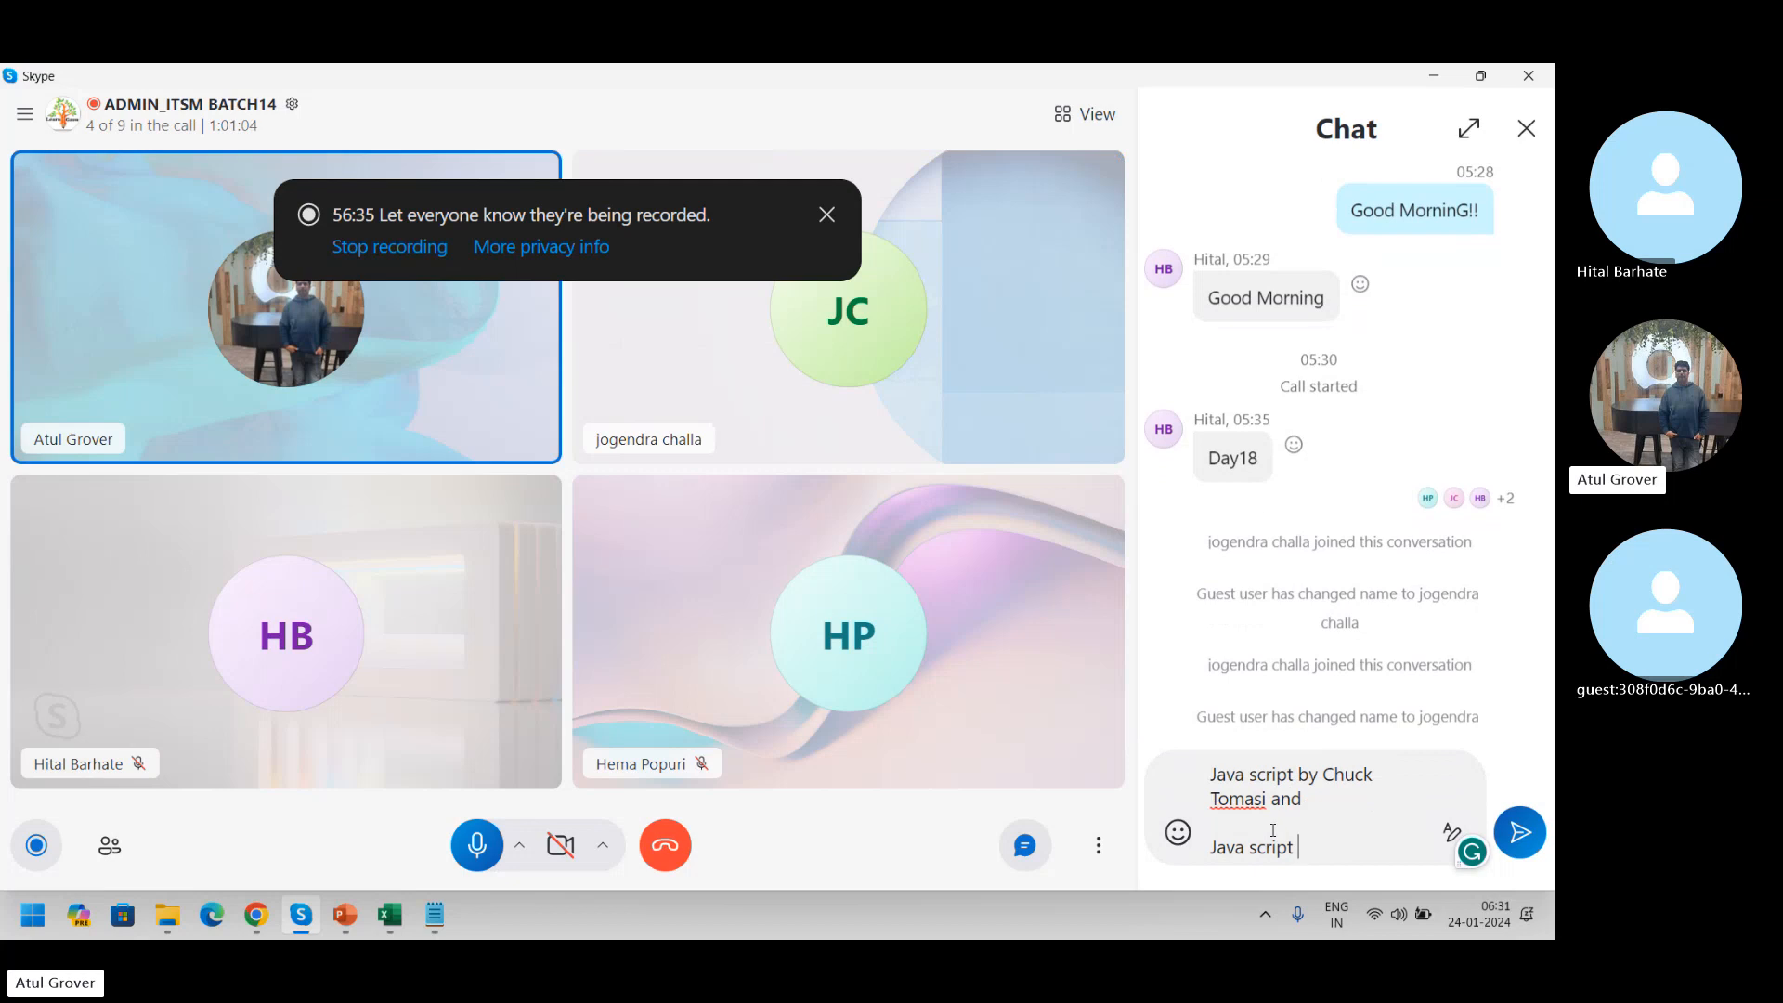
pyautogui.press('Home')
pyautogui.write('Advance')
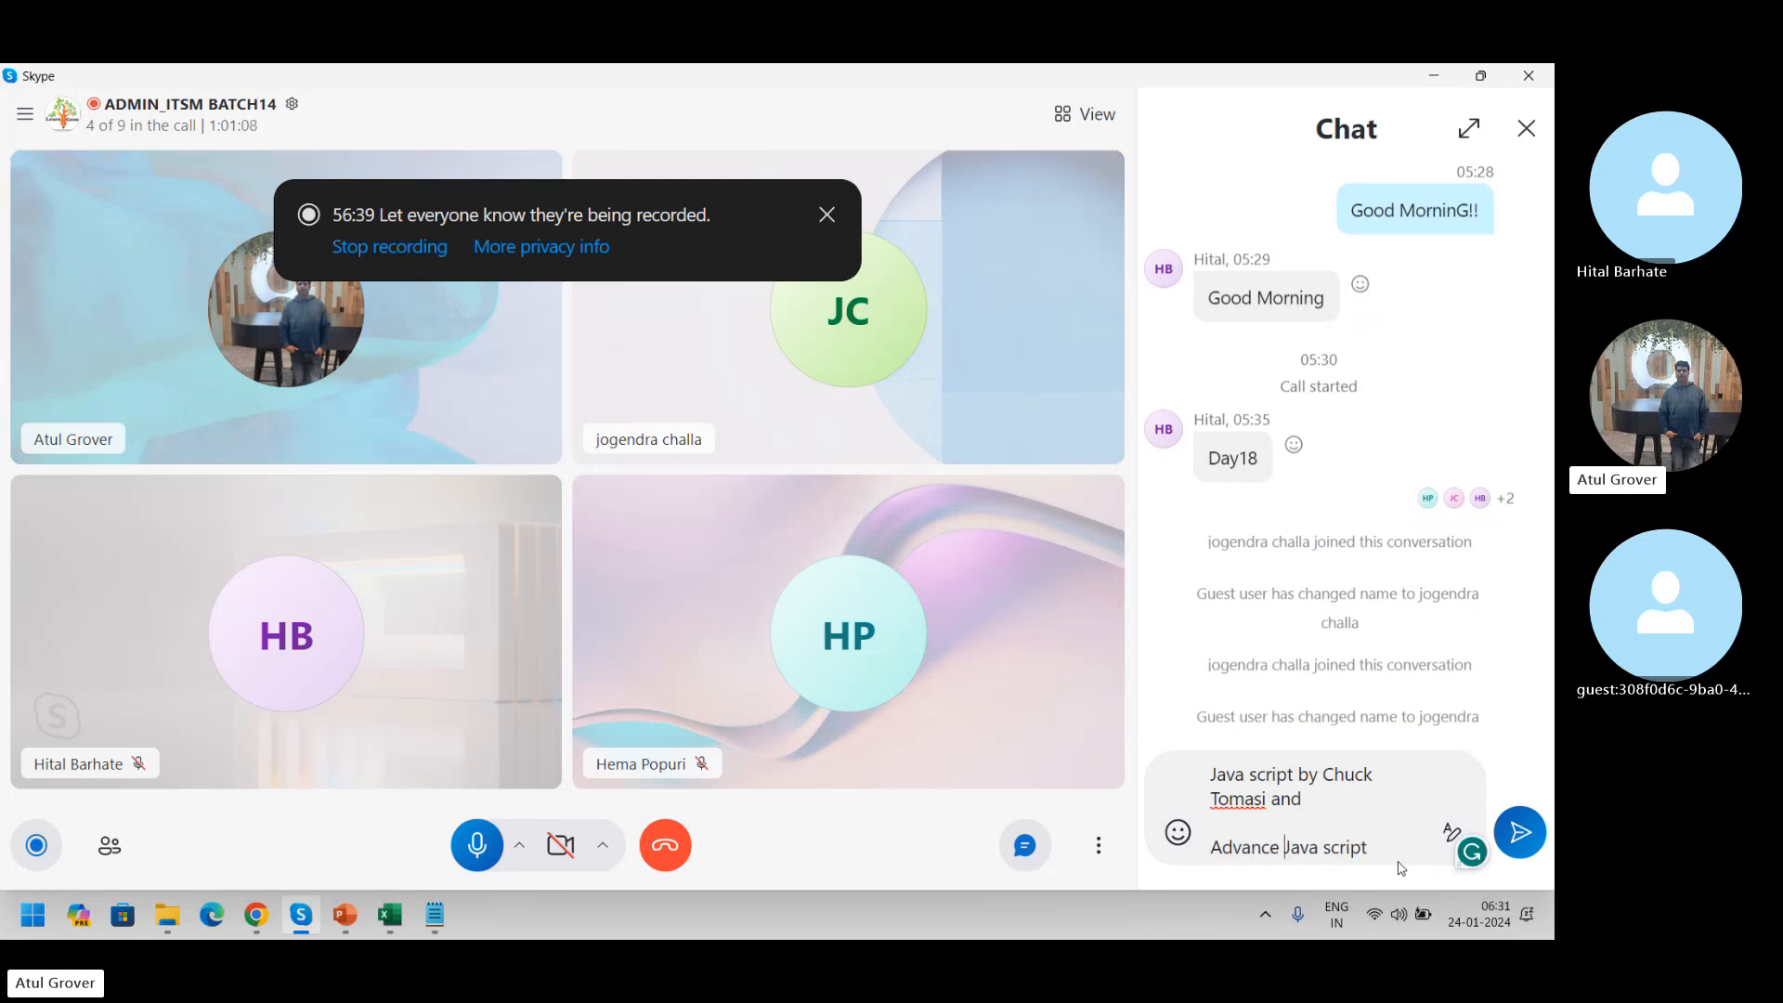
pyautogui.click(1402, 834)
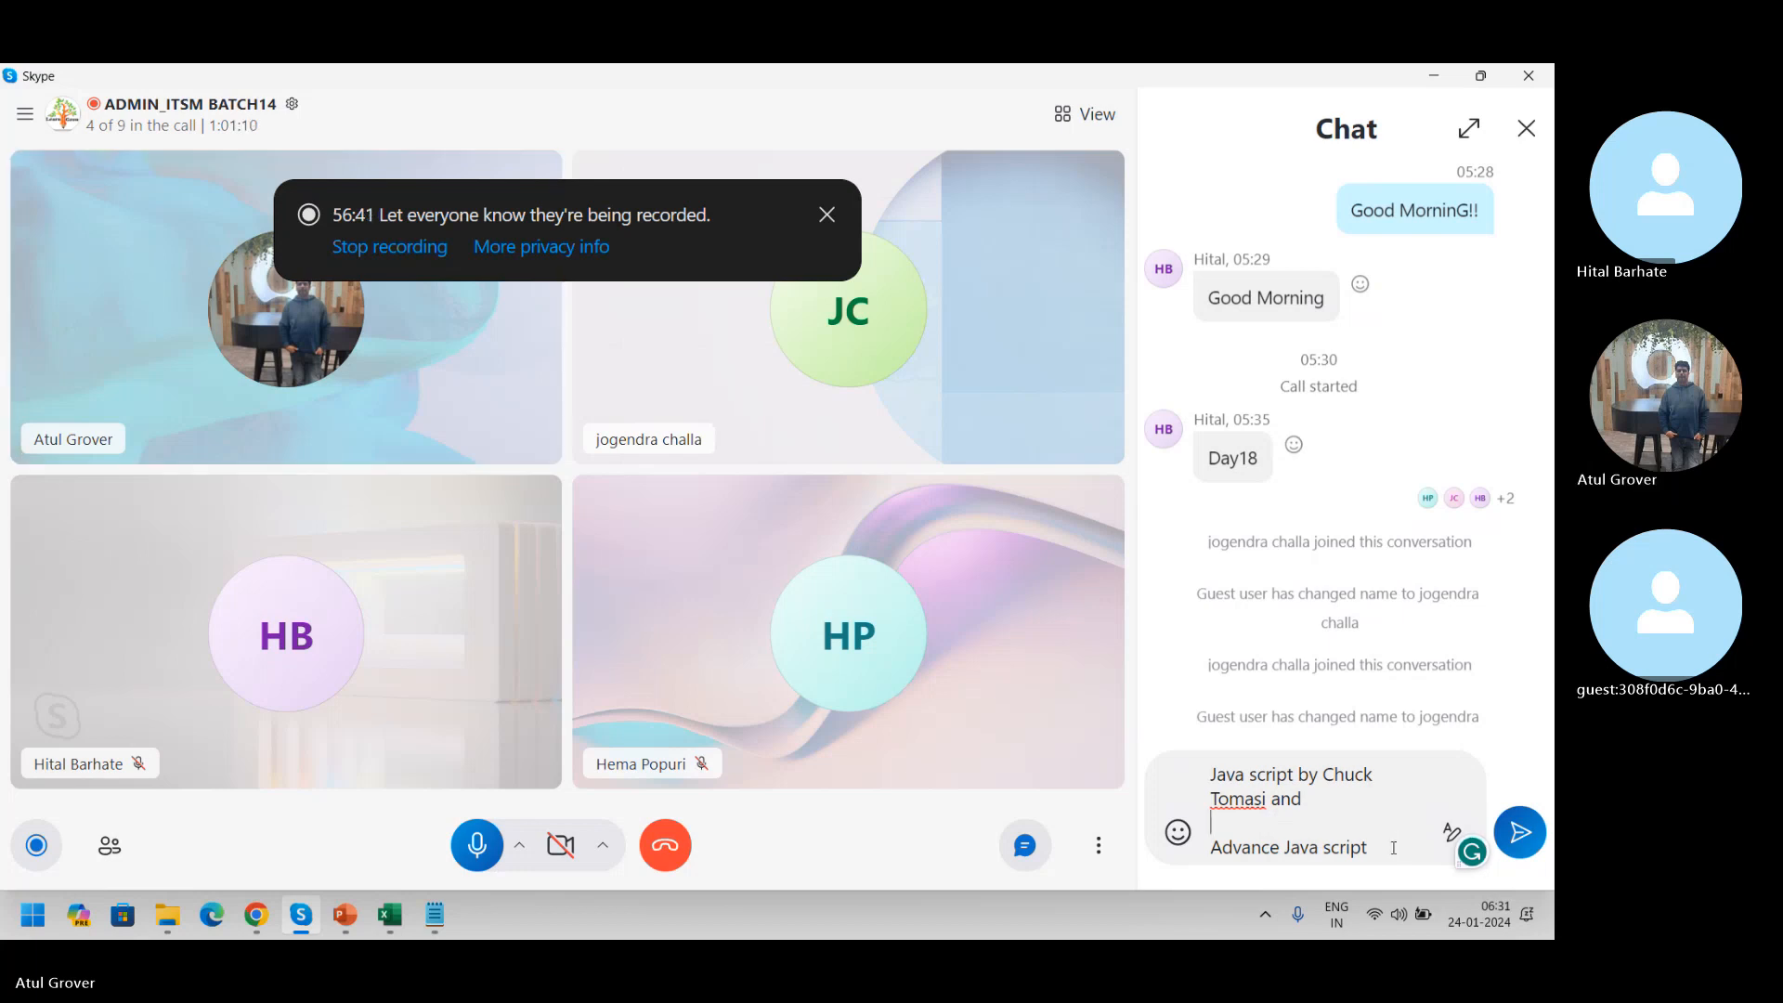
pyautogui.click(1393, 852)
pyautogui.write('by Earl')
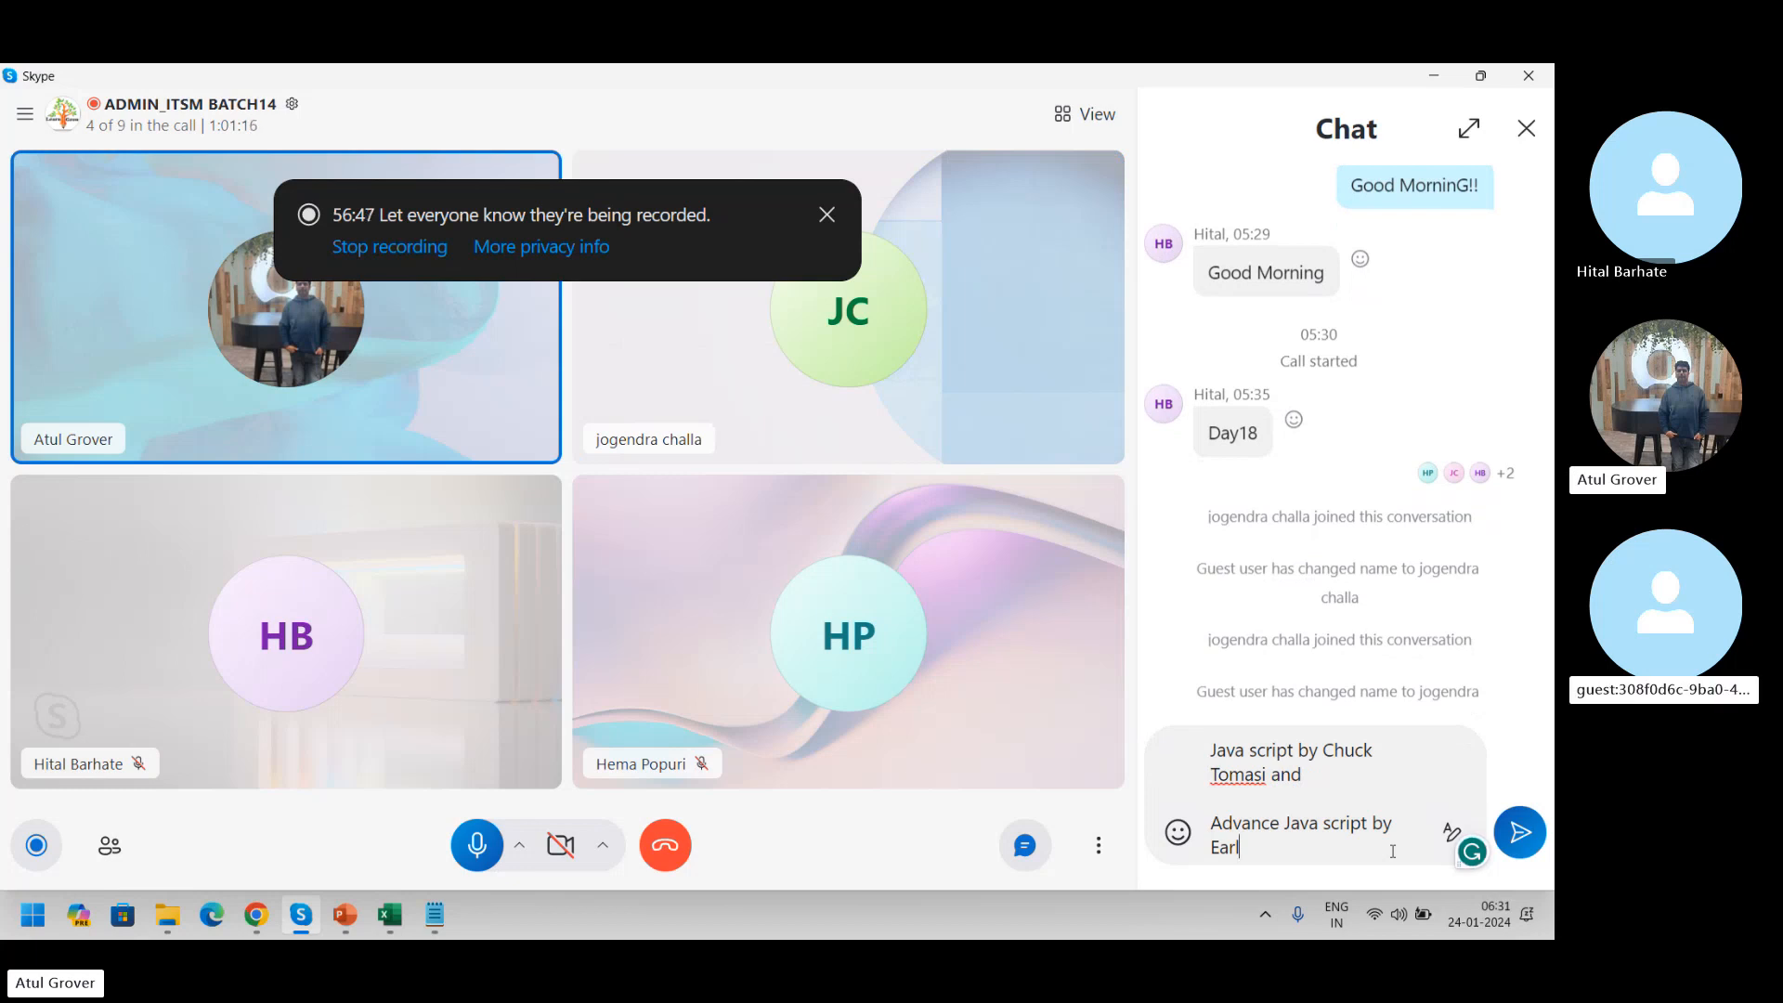
pyautogui.write('De')
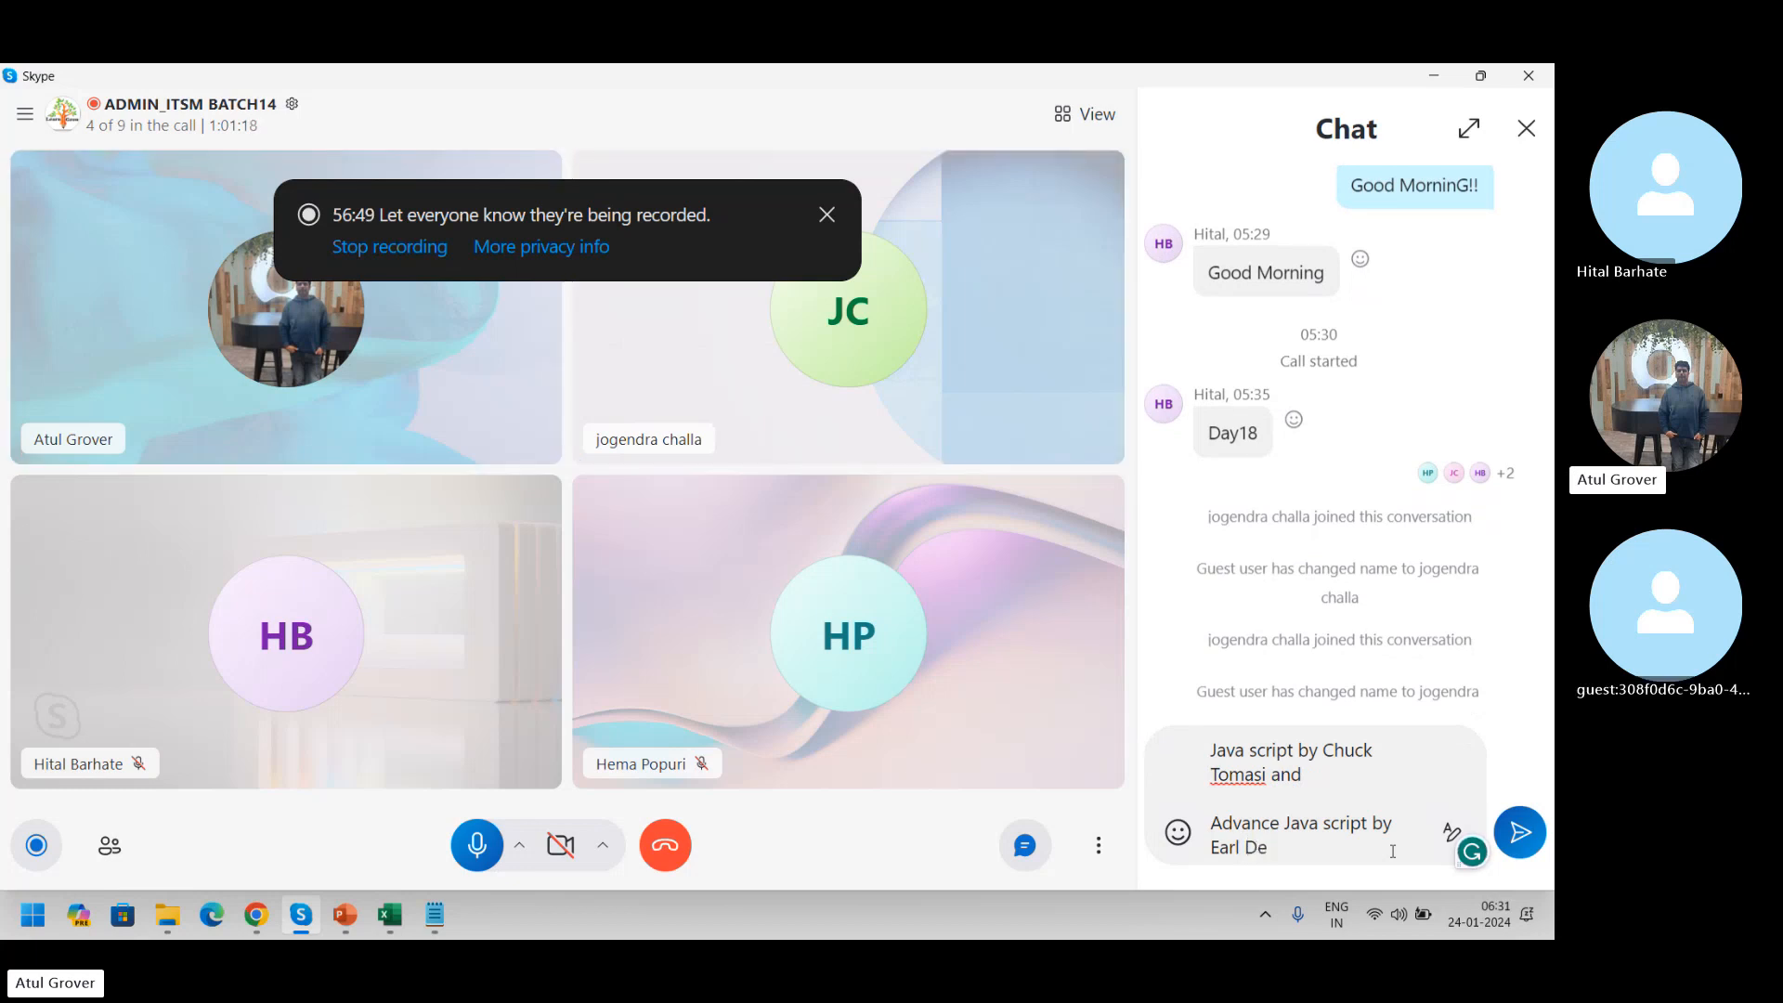
pyautogui.write('que')
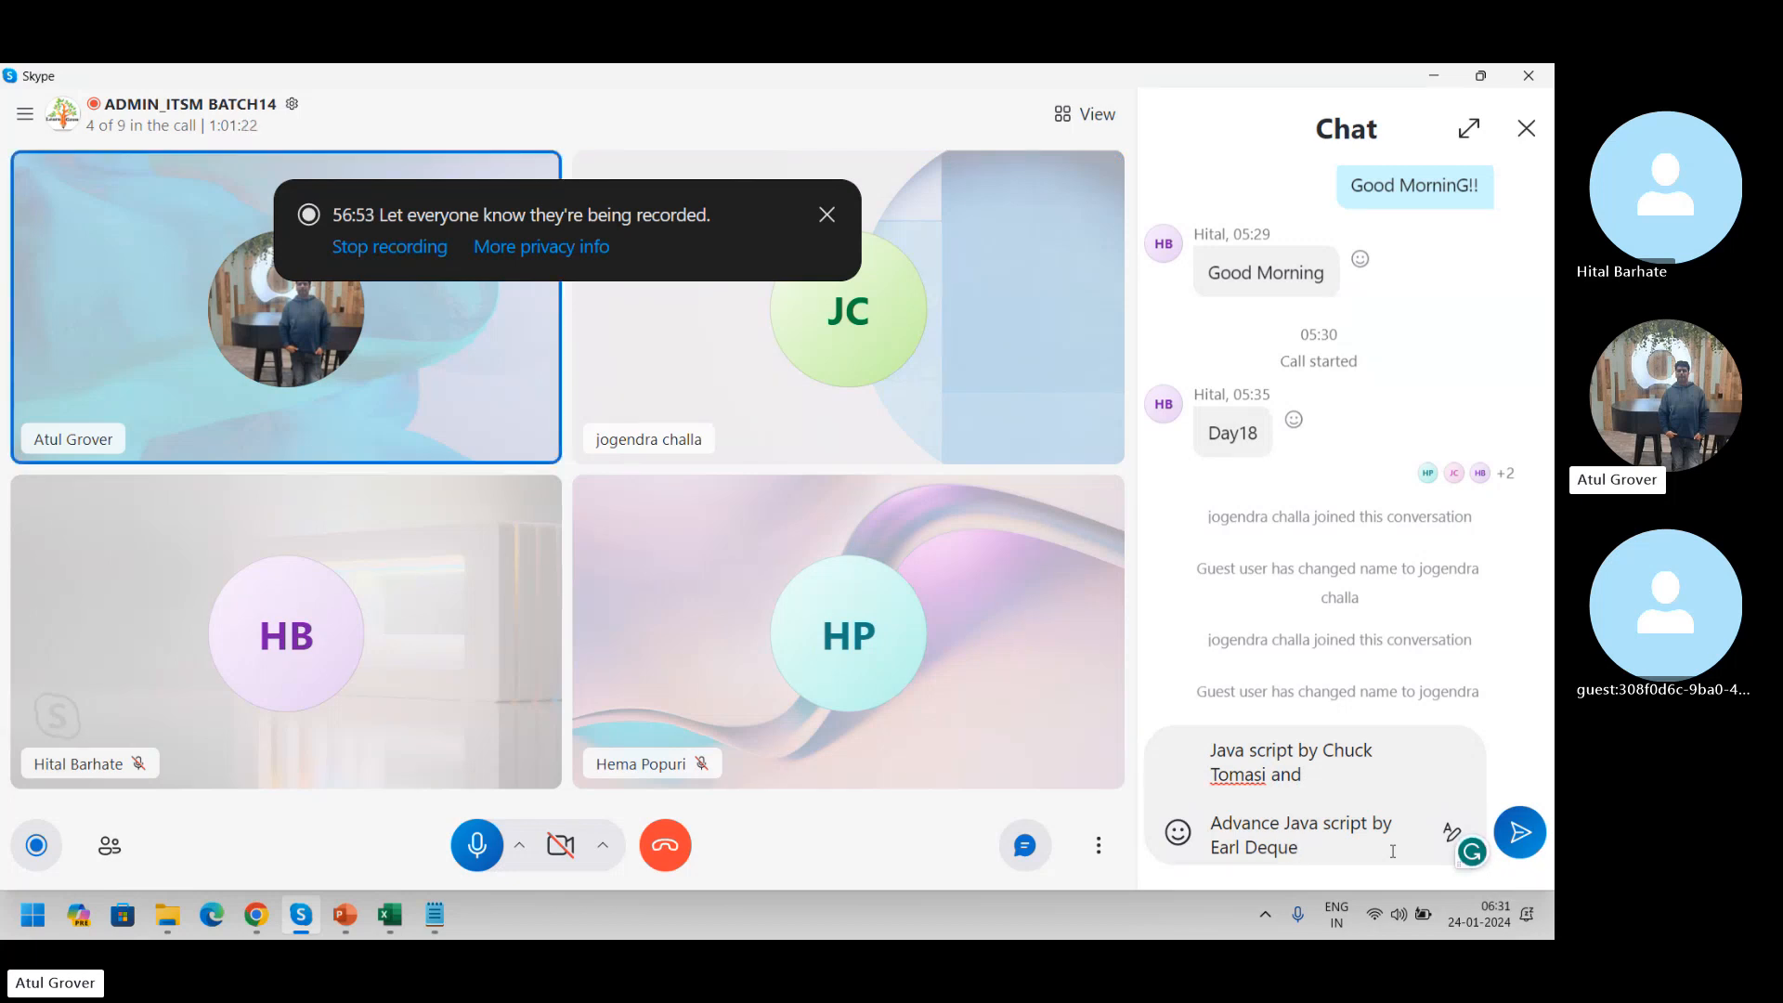
# - Highlight the two JavaScript course recommendations in the draft message in turn
pyautogui.hotkey('shift', 'Up')
pyautogui.hotkey('shift', 'Up')
pyautogui.hotkey('shift', 'Up')
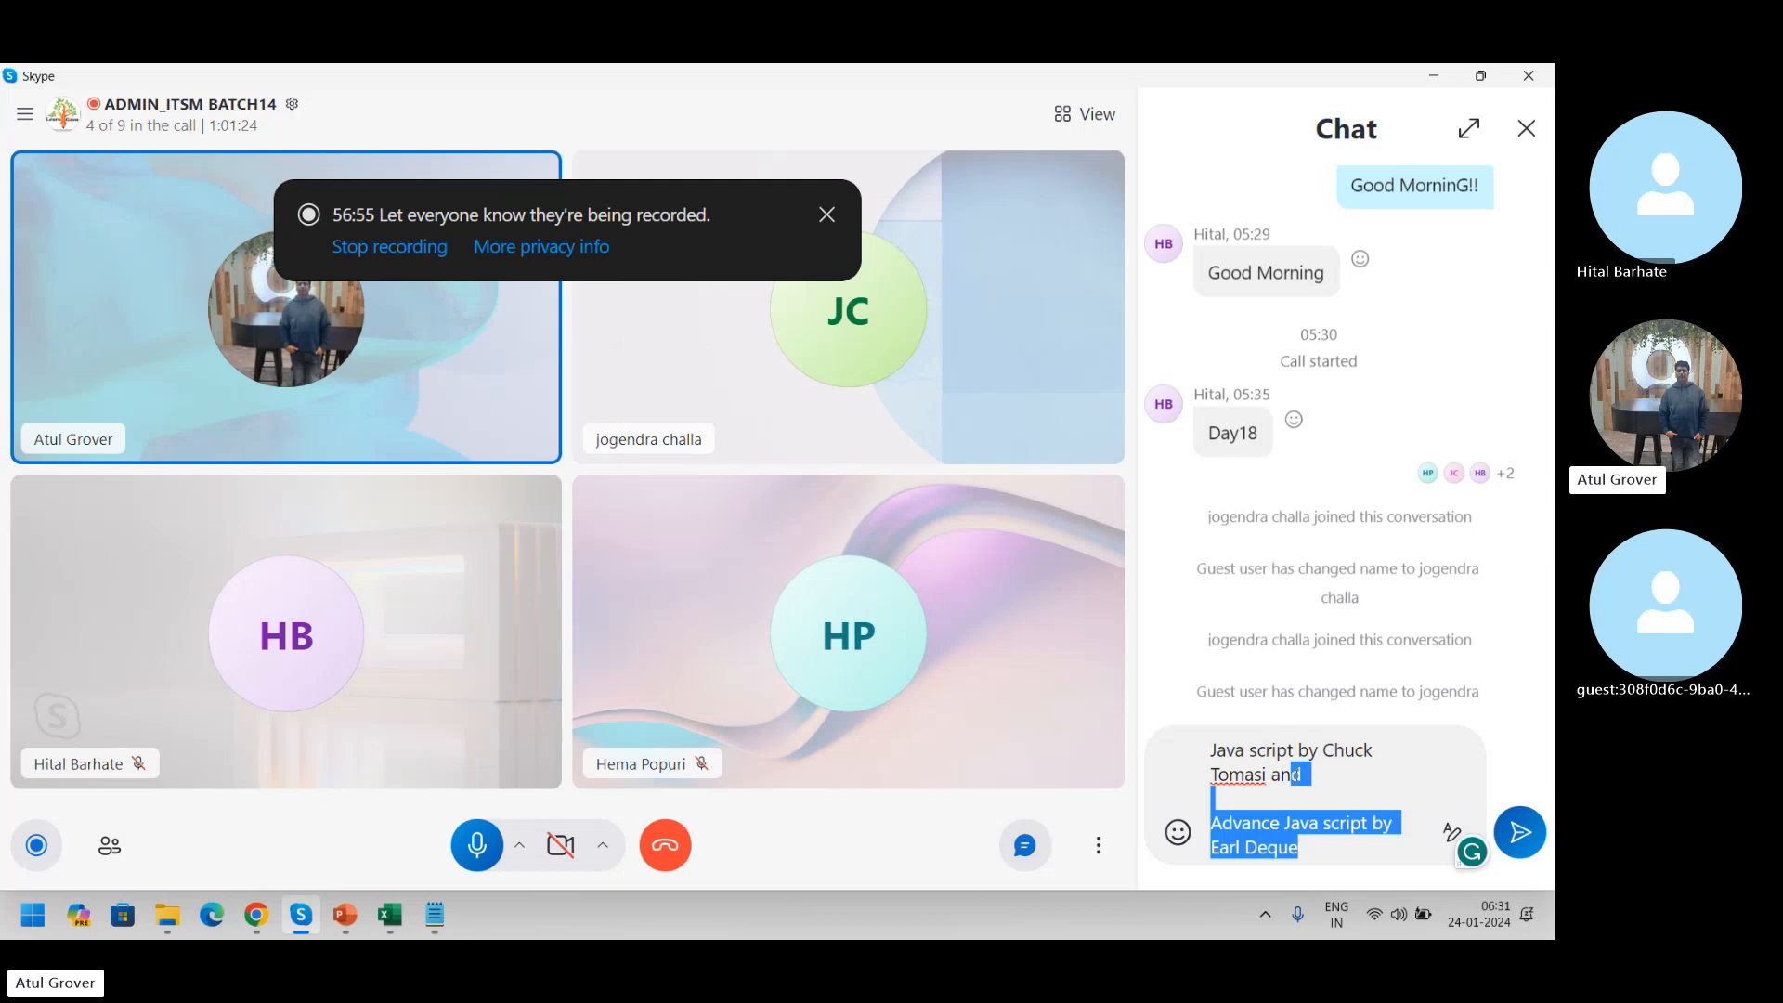
pyautogui.moveTo(1275, 776); pyautogui.dragTo(1204, 753)
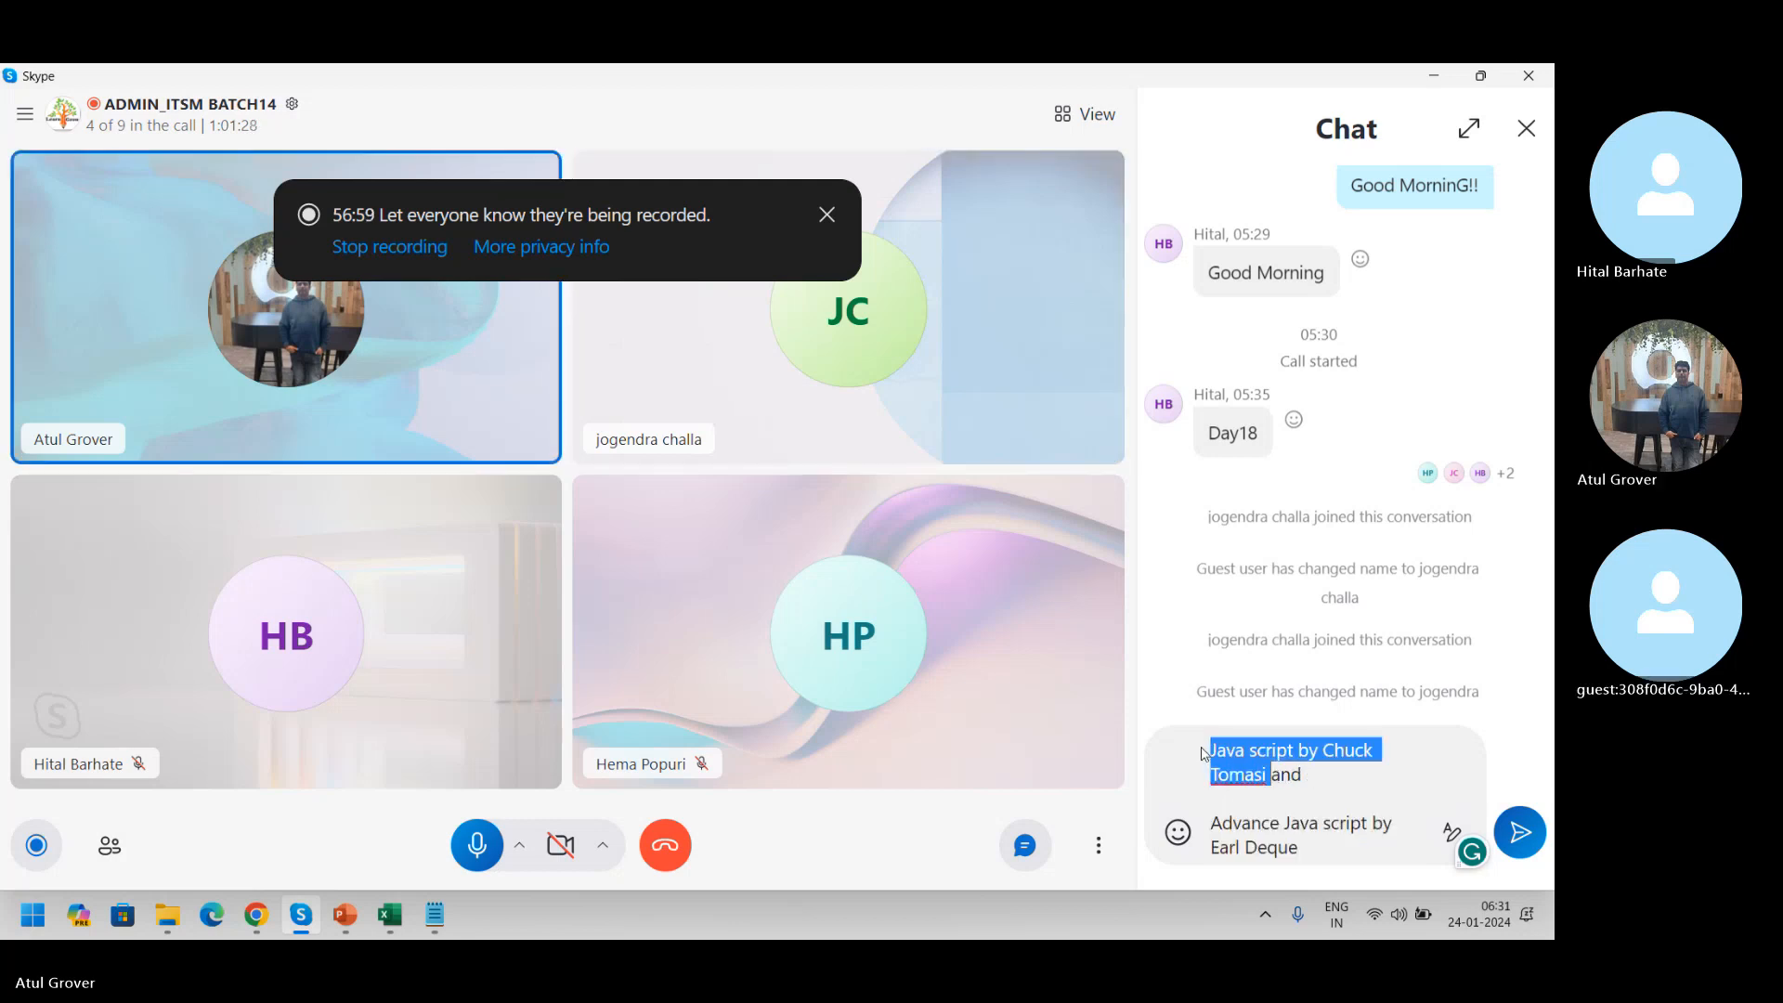
pyautogui.tripleClick(1302, 847)
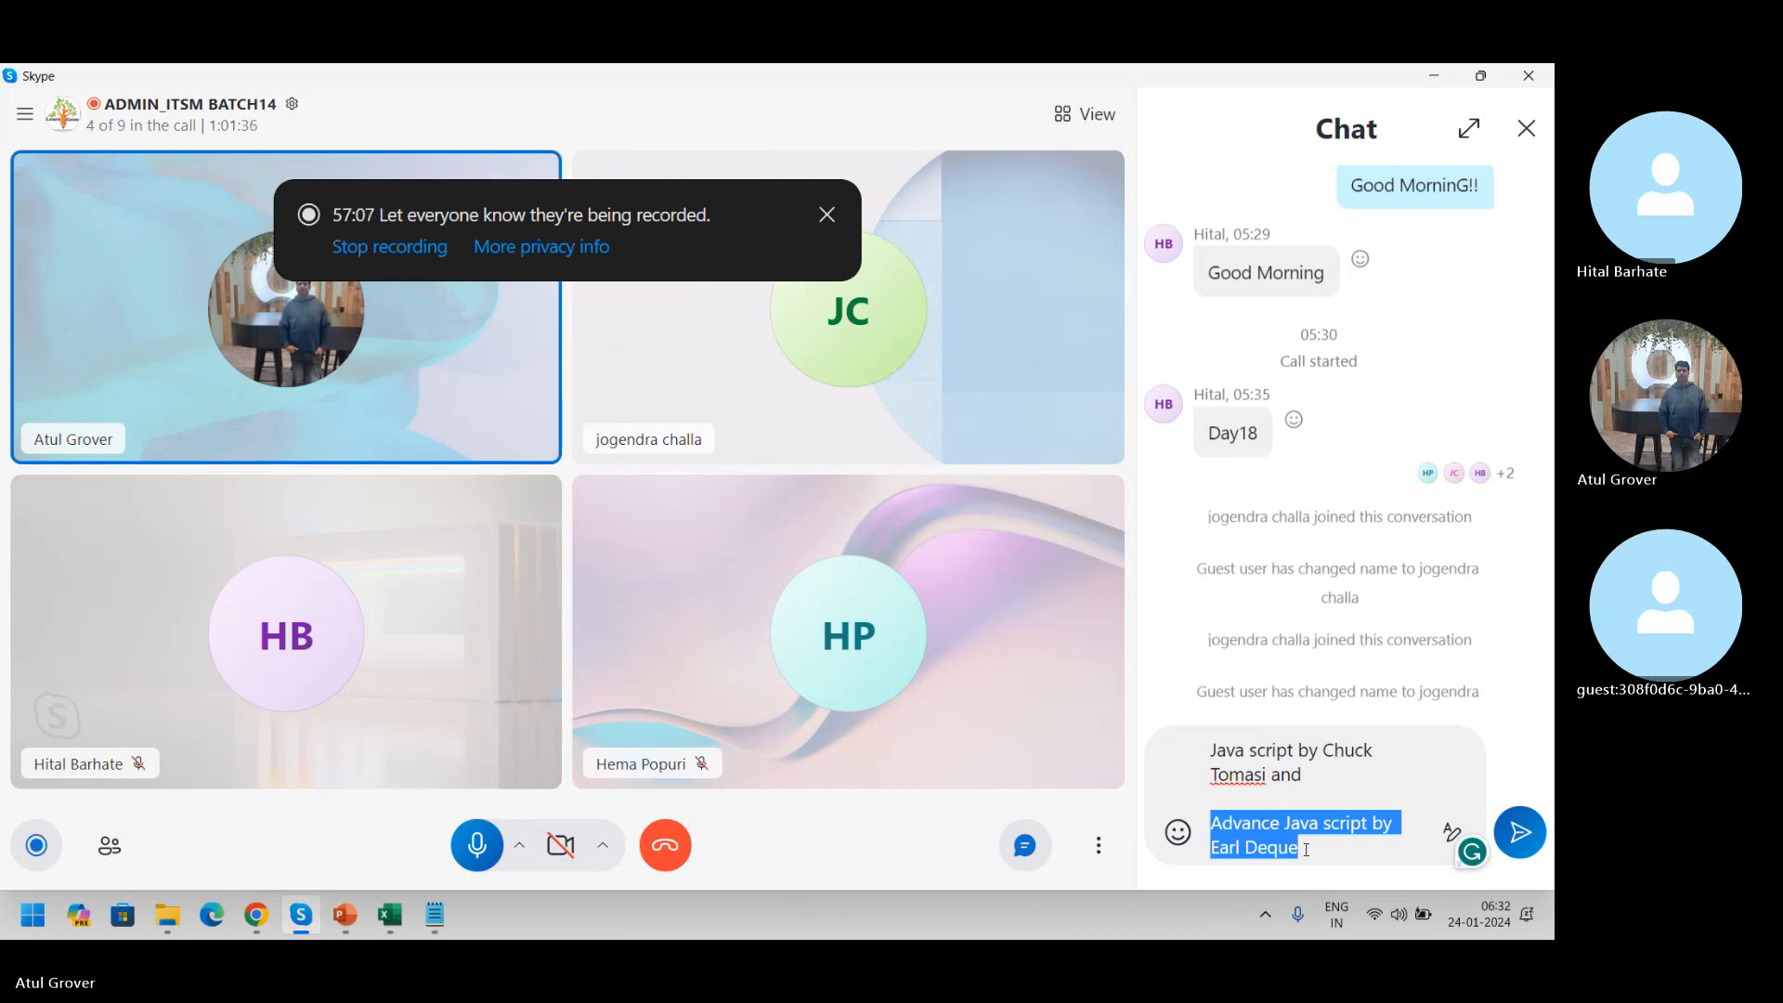
# - Send the drafted JavaScript course recommendations in the call's chat and switch back to the Create Incident record producer in Chrome
pyautogui.click(1306, 777)
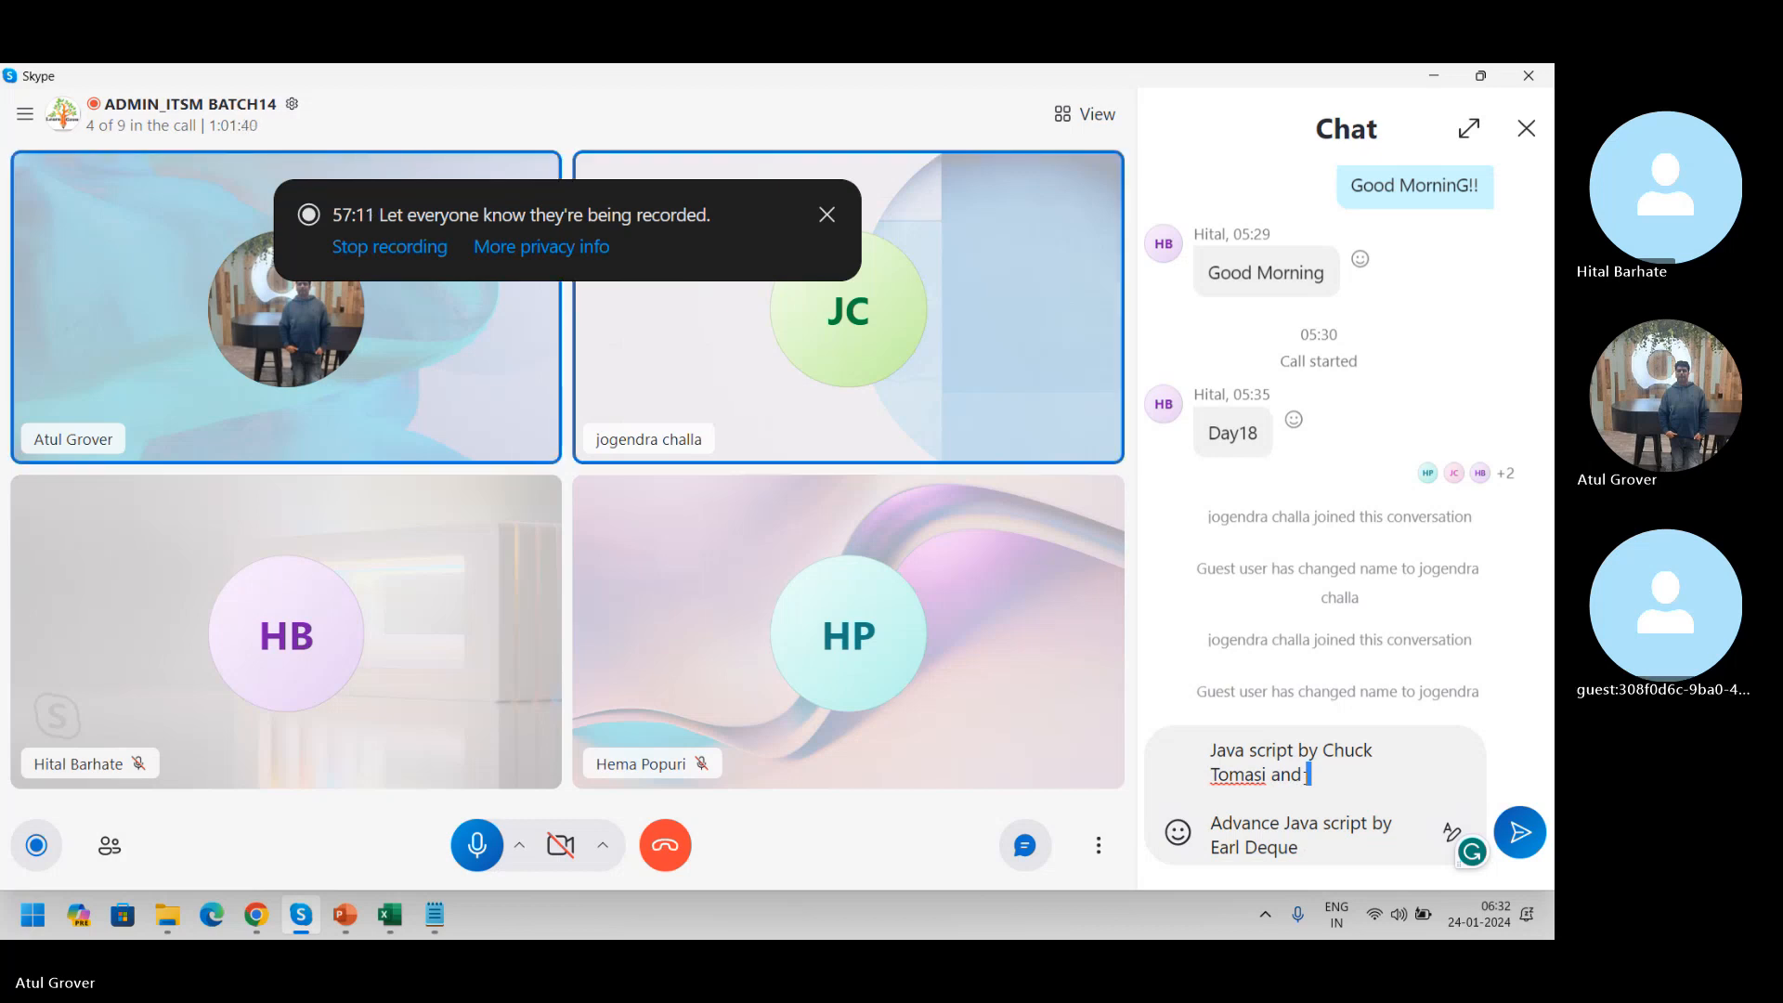
pyautogui.press('Return')
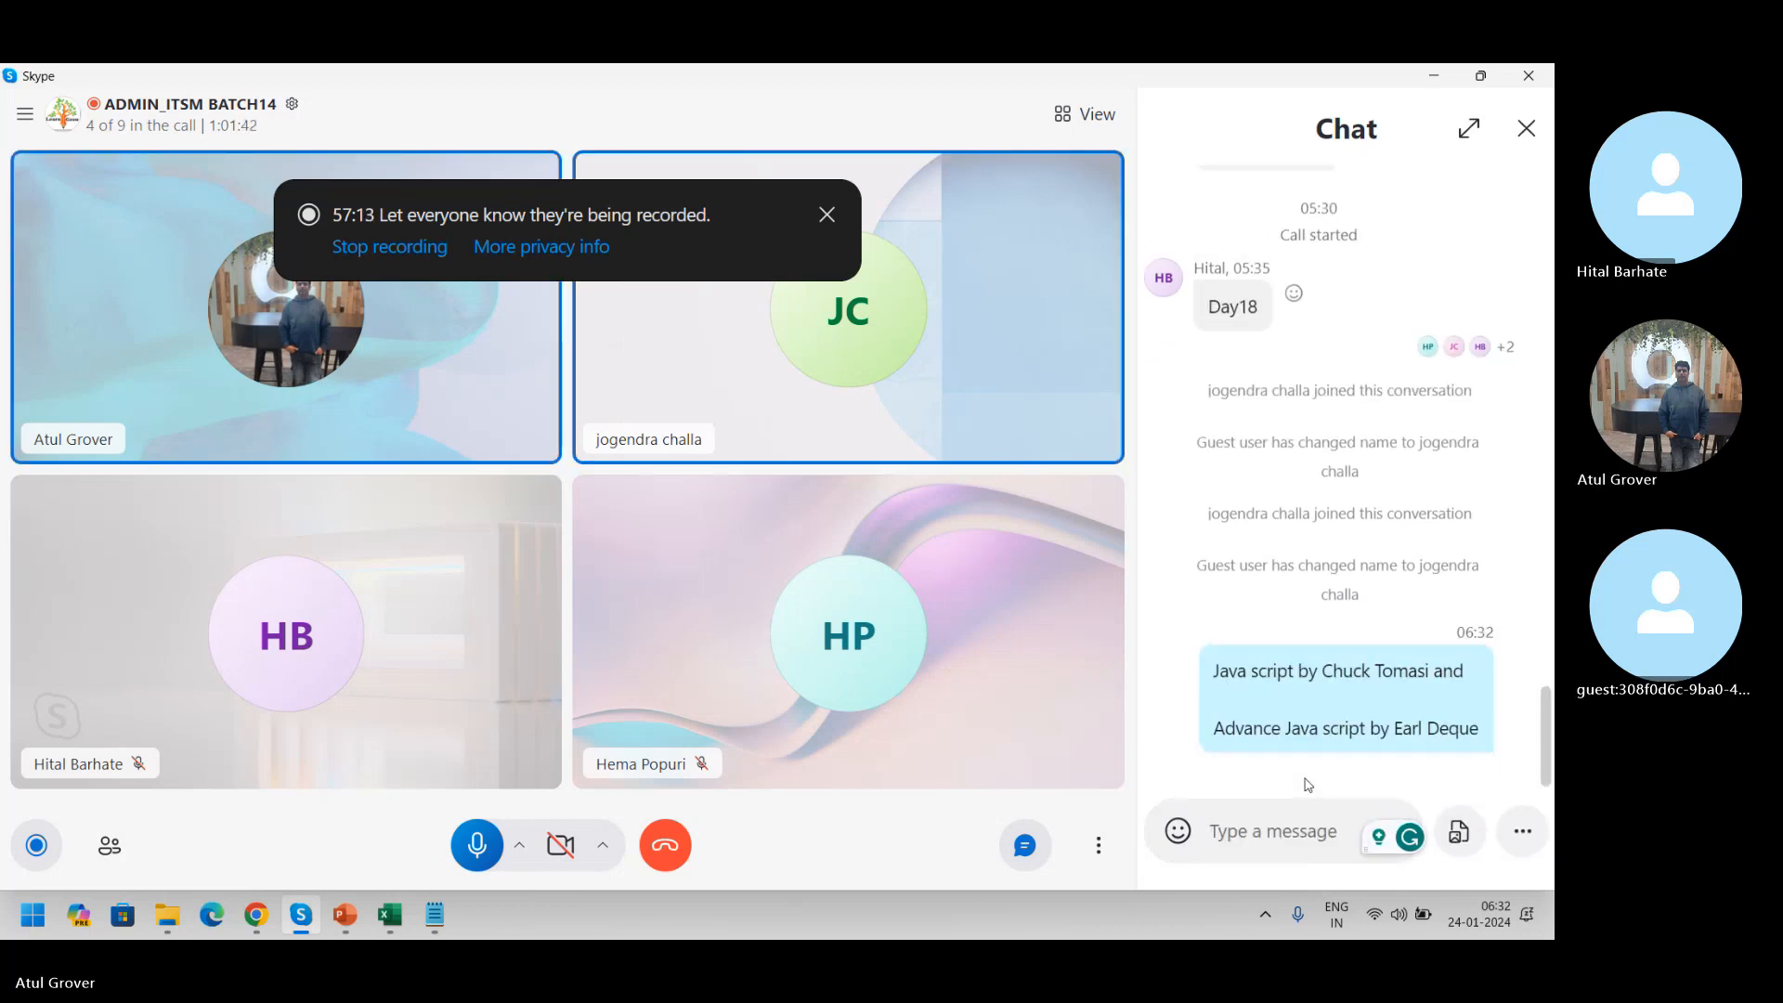
pyautogui.hotkey('alt', 'Tab')
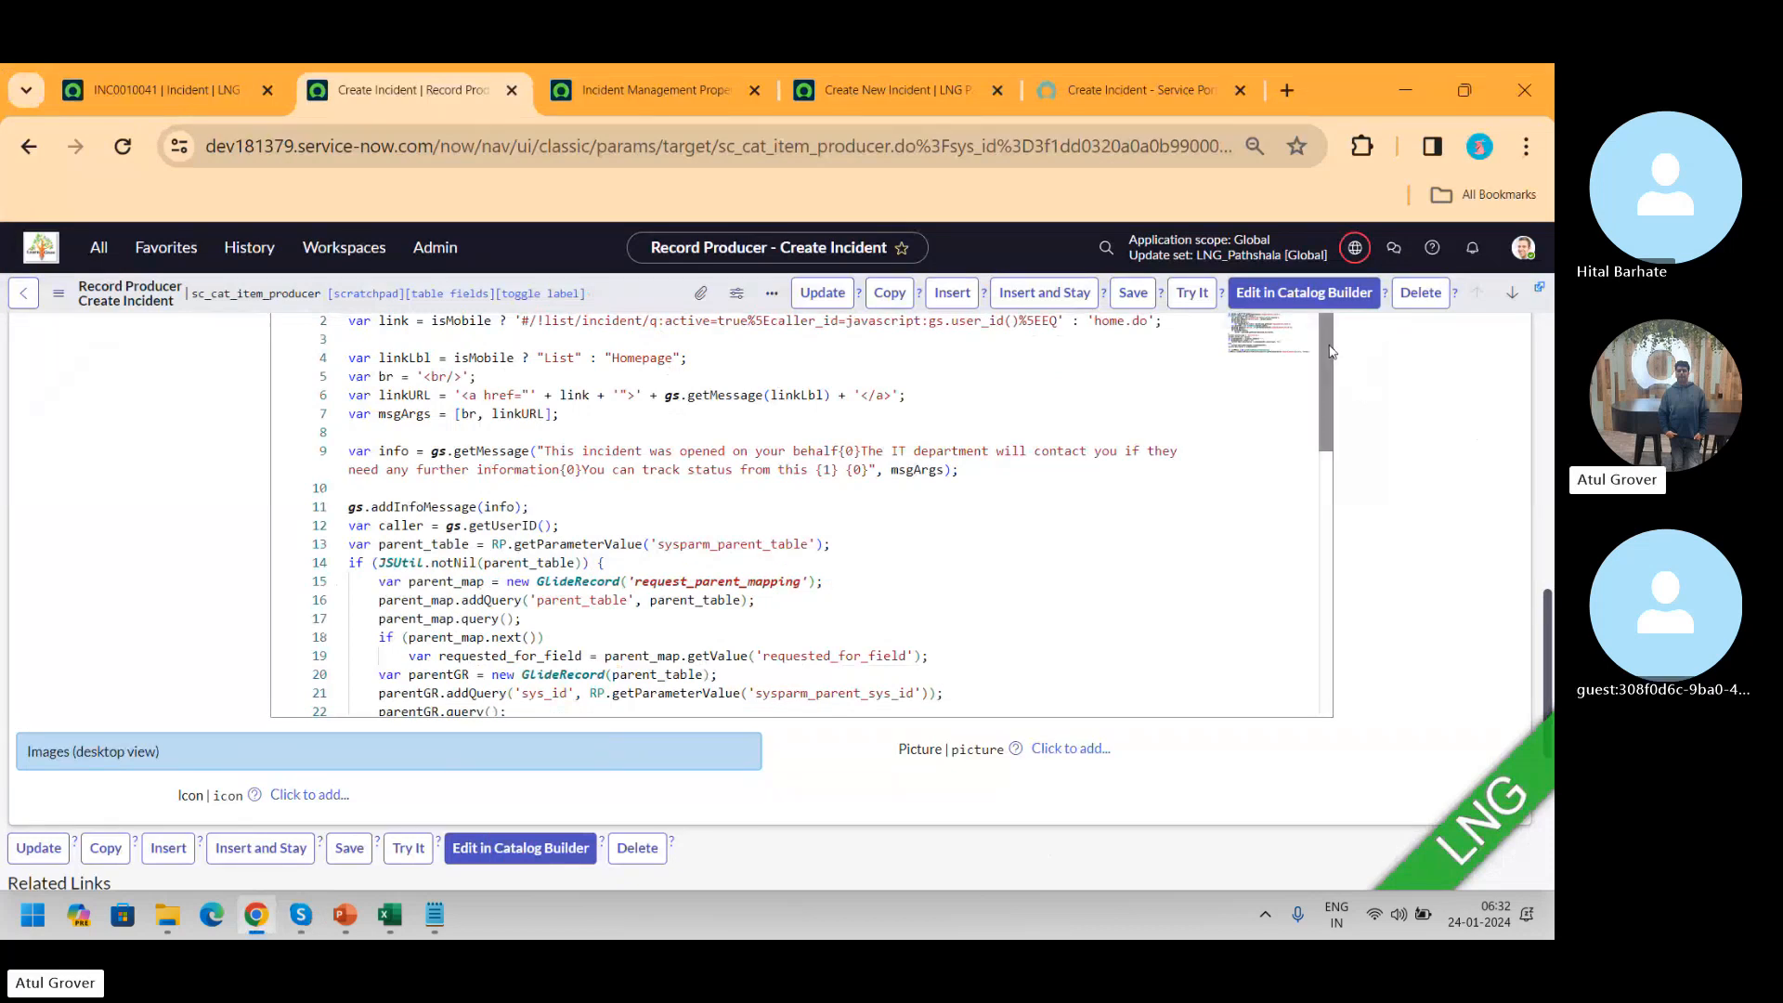
# - Look over the record producer's script and search it for "cate" and for "pr"
pyautogui.moveTo(1325, 346); pyautogui.dragTo(1323, 348)
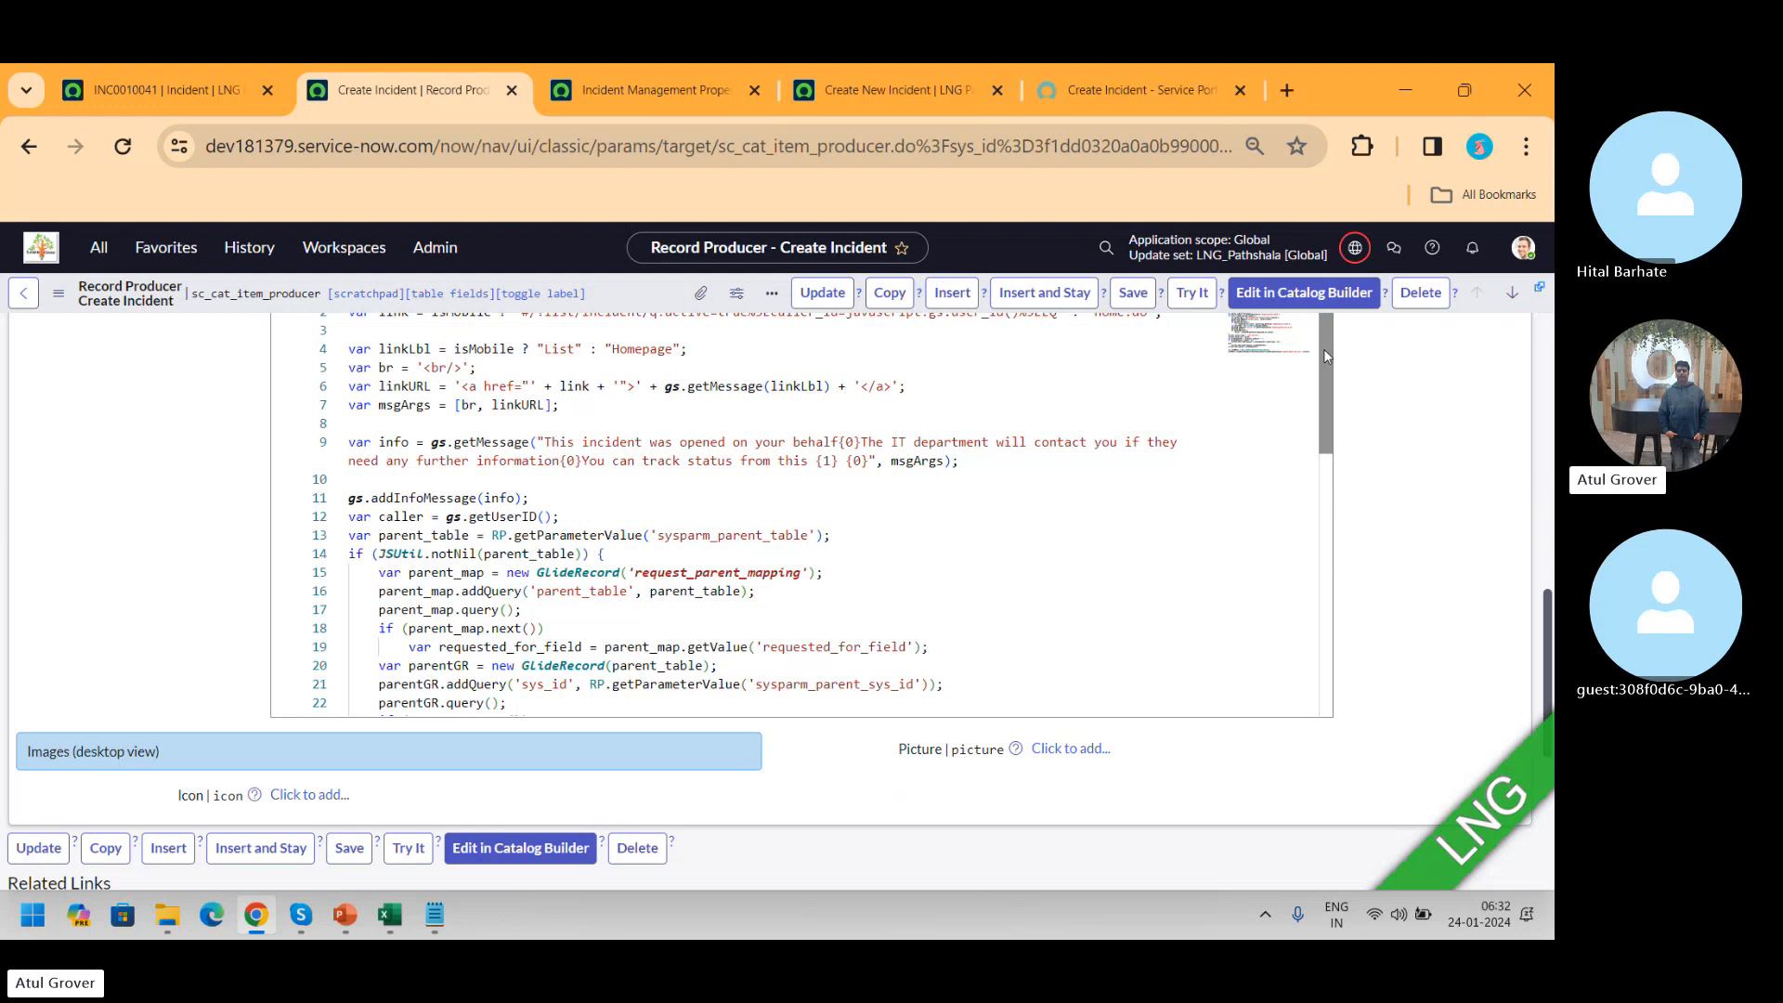
pyautogui.moveTo(1326, 356)
pyautogui.mouseDown()
pyautogui.moveTo(1340, 581)
pyautogui.moveTo(1343, 336)
pyautogui.mouseUp()
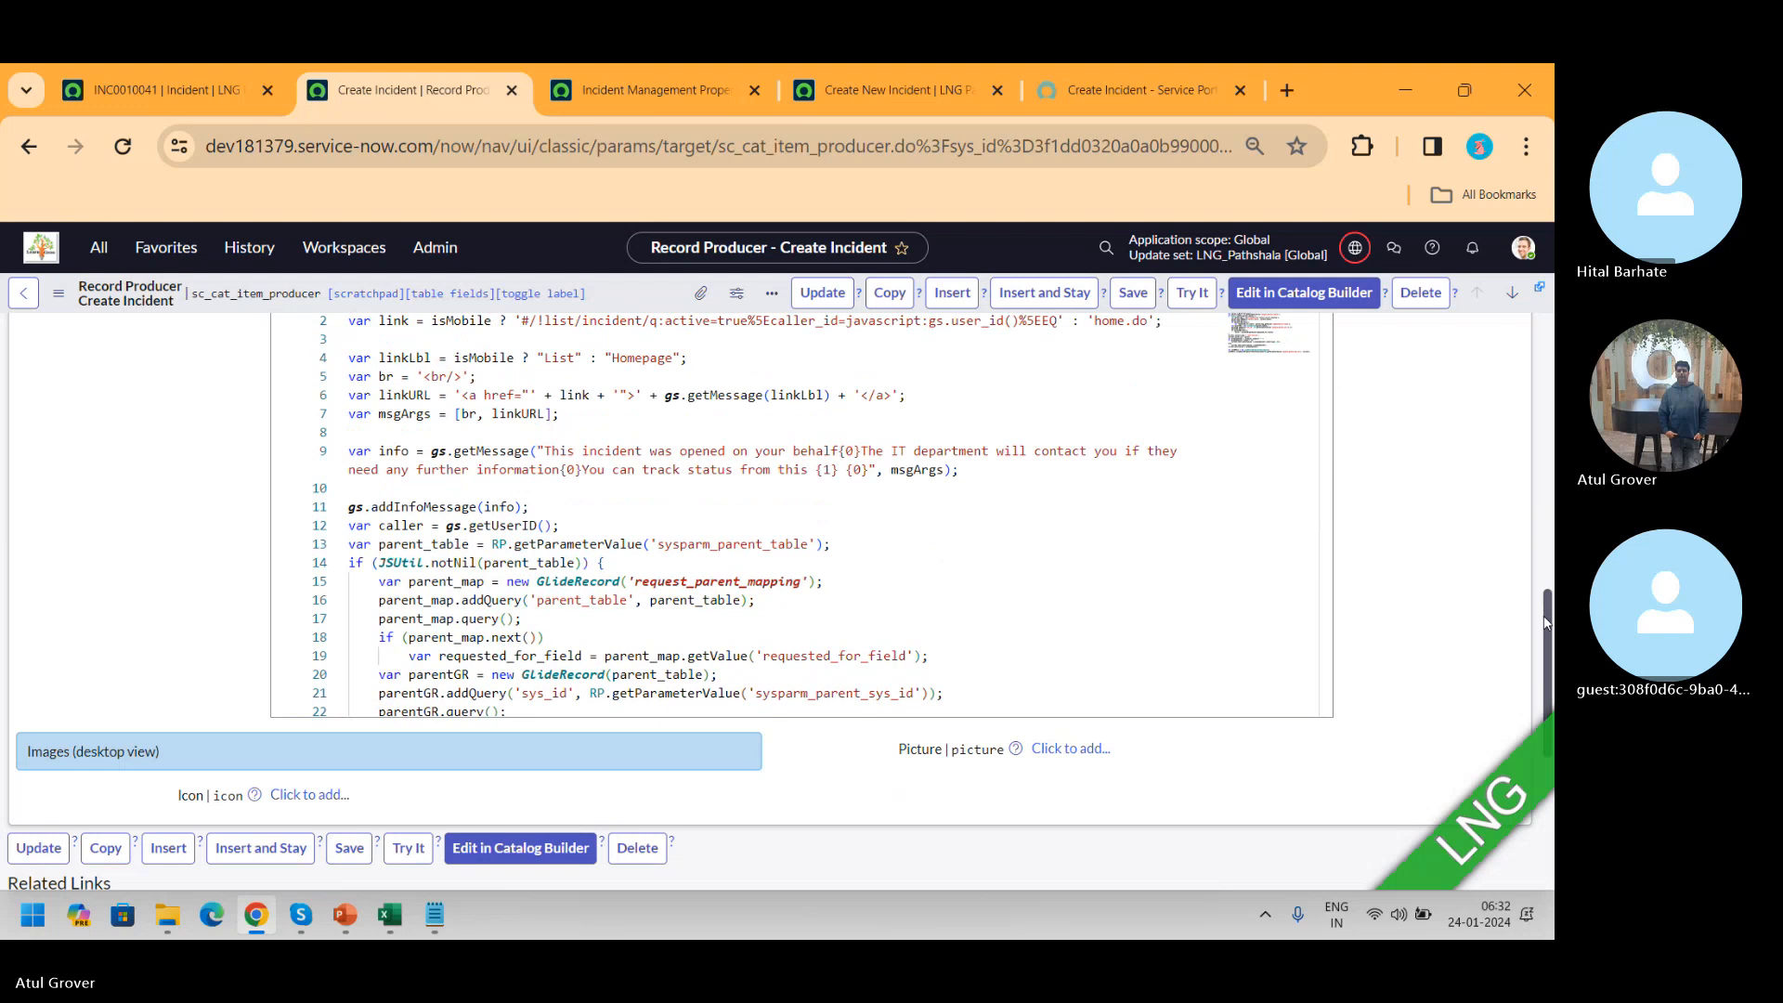
pyautogui.moveTo(1547, 609); pyautogui.dragTo(1549, 578)
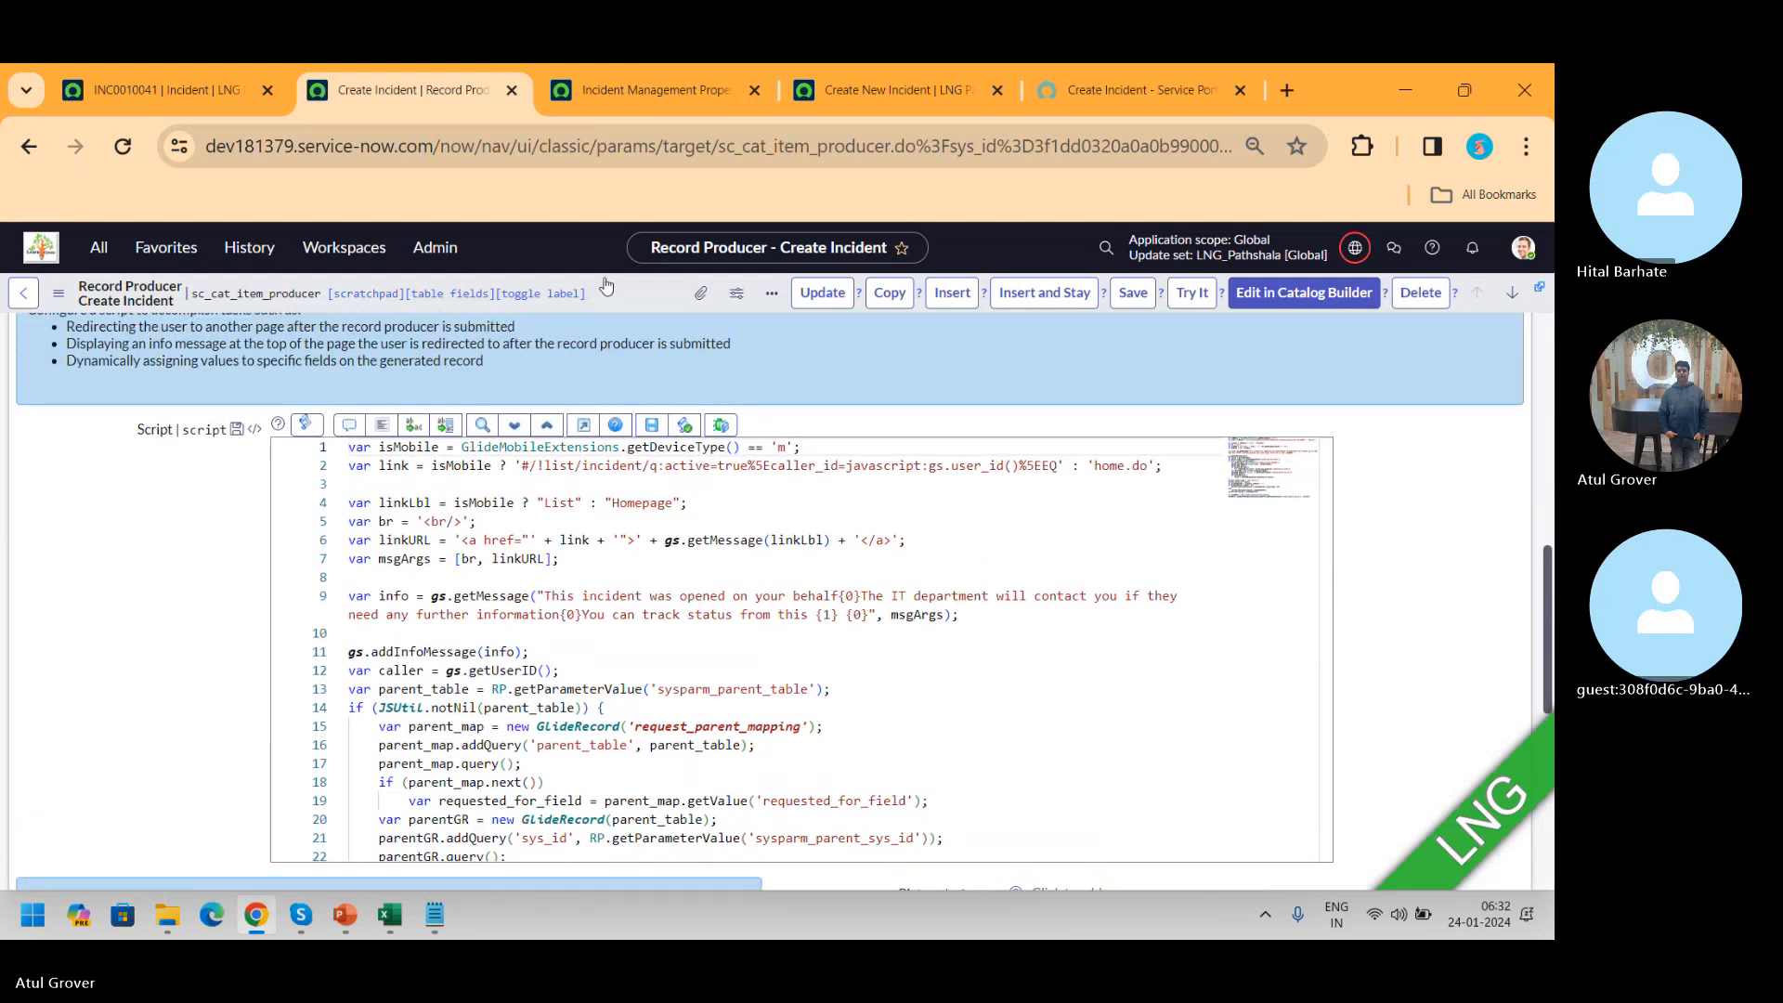
pyautogui.scroll(2, 381, 601)
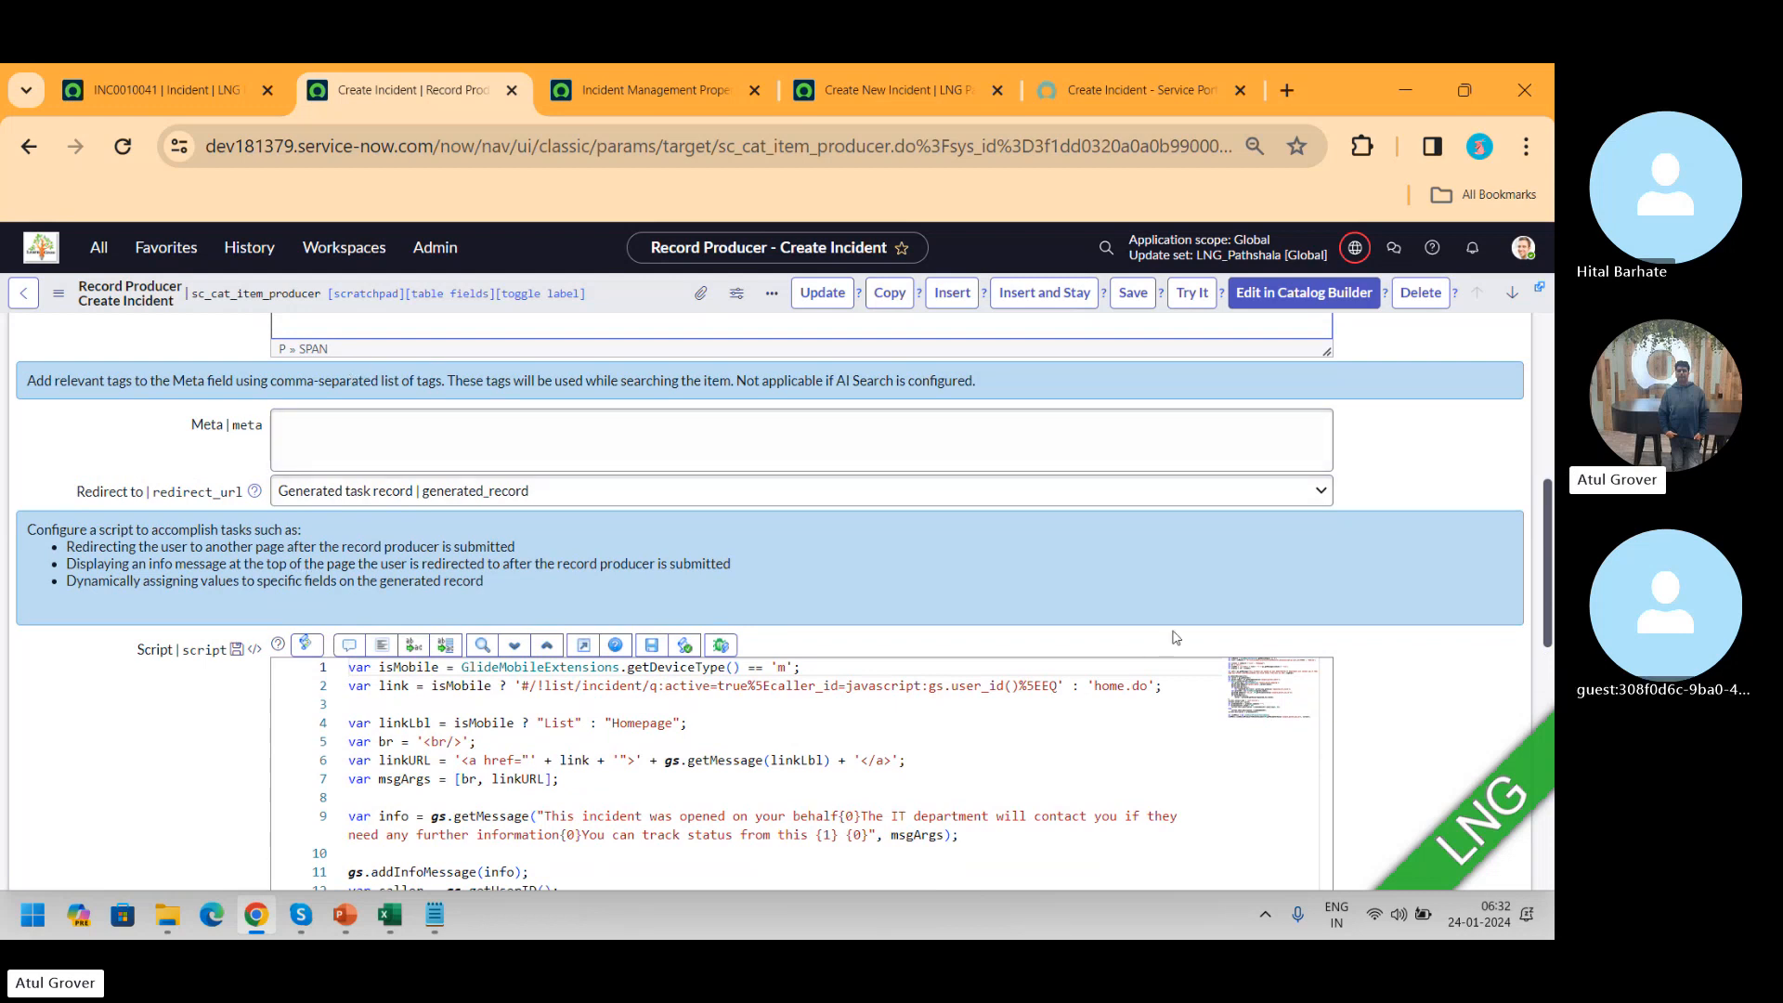
pyautogui.moveTo(1546, 601); pyautogui.dragTo(1547, 667)
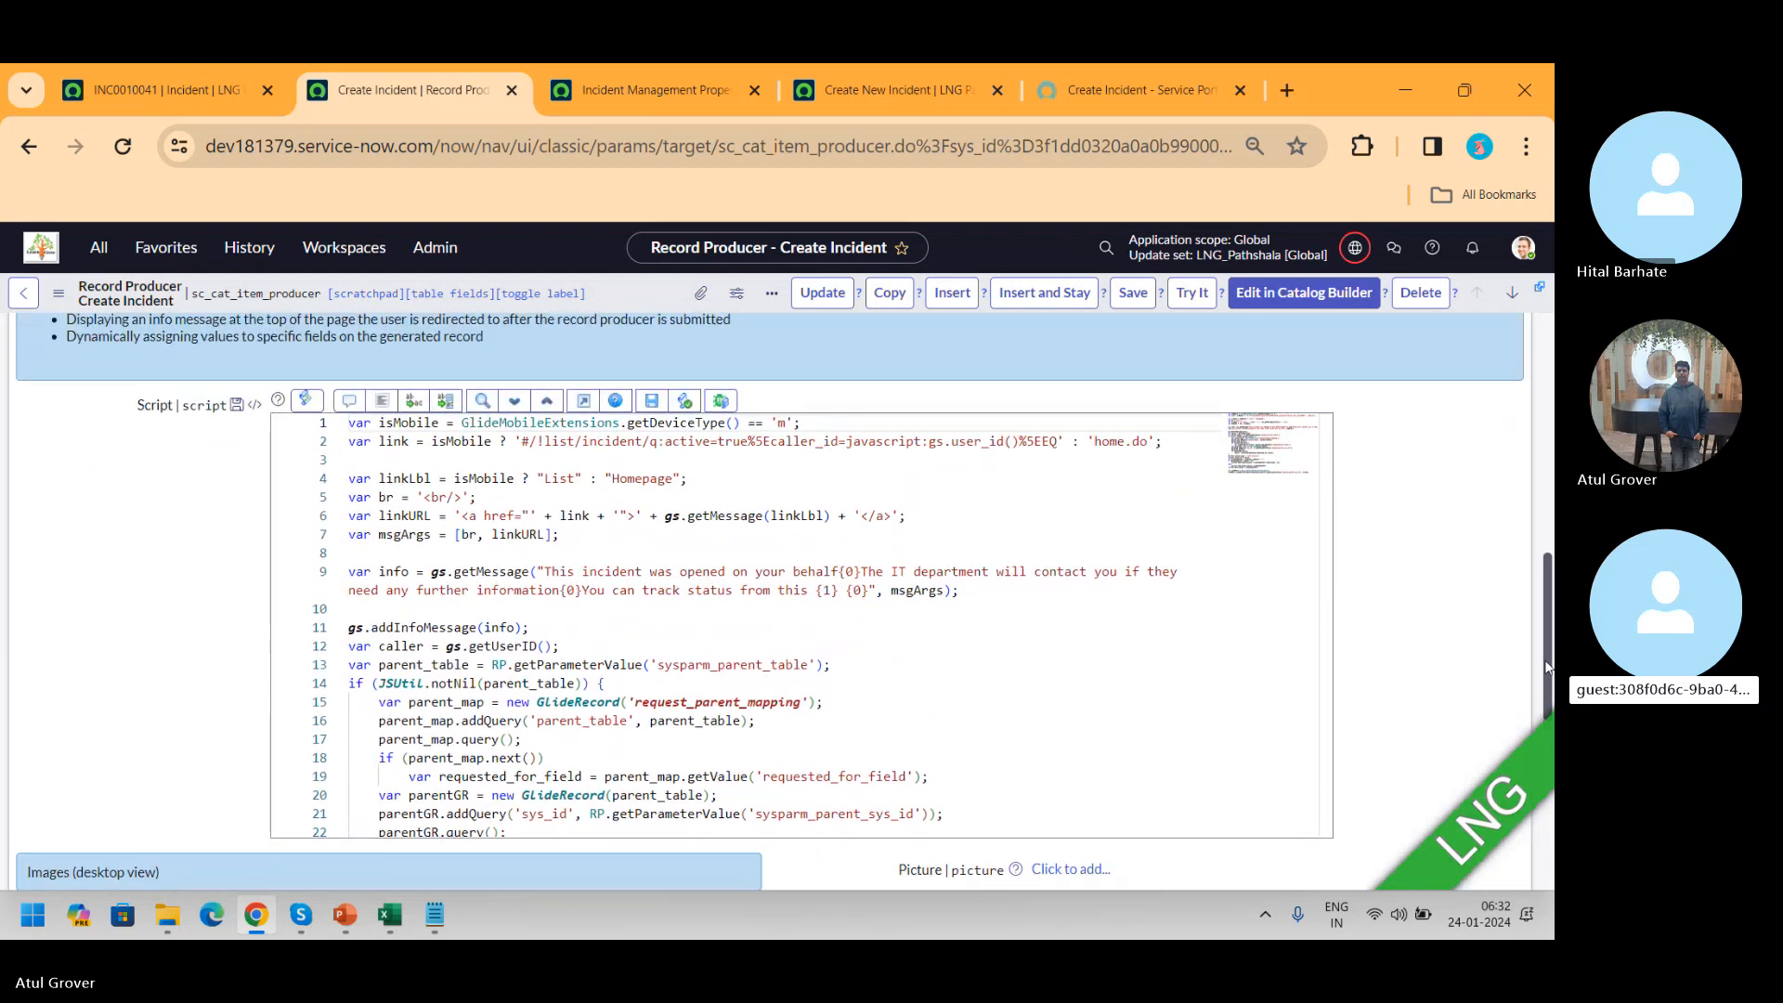
pyautogui.click(571, 546)
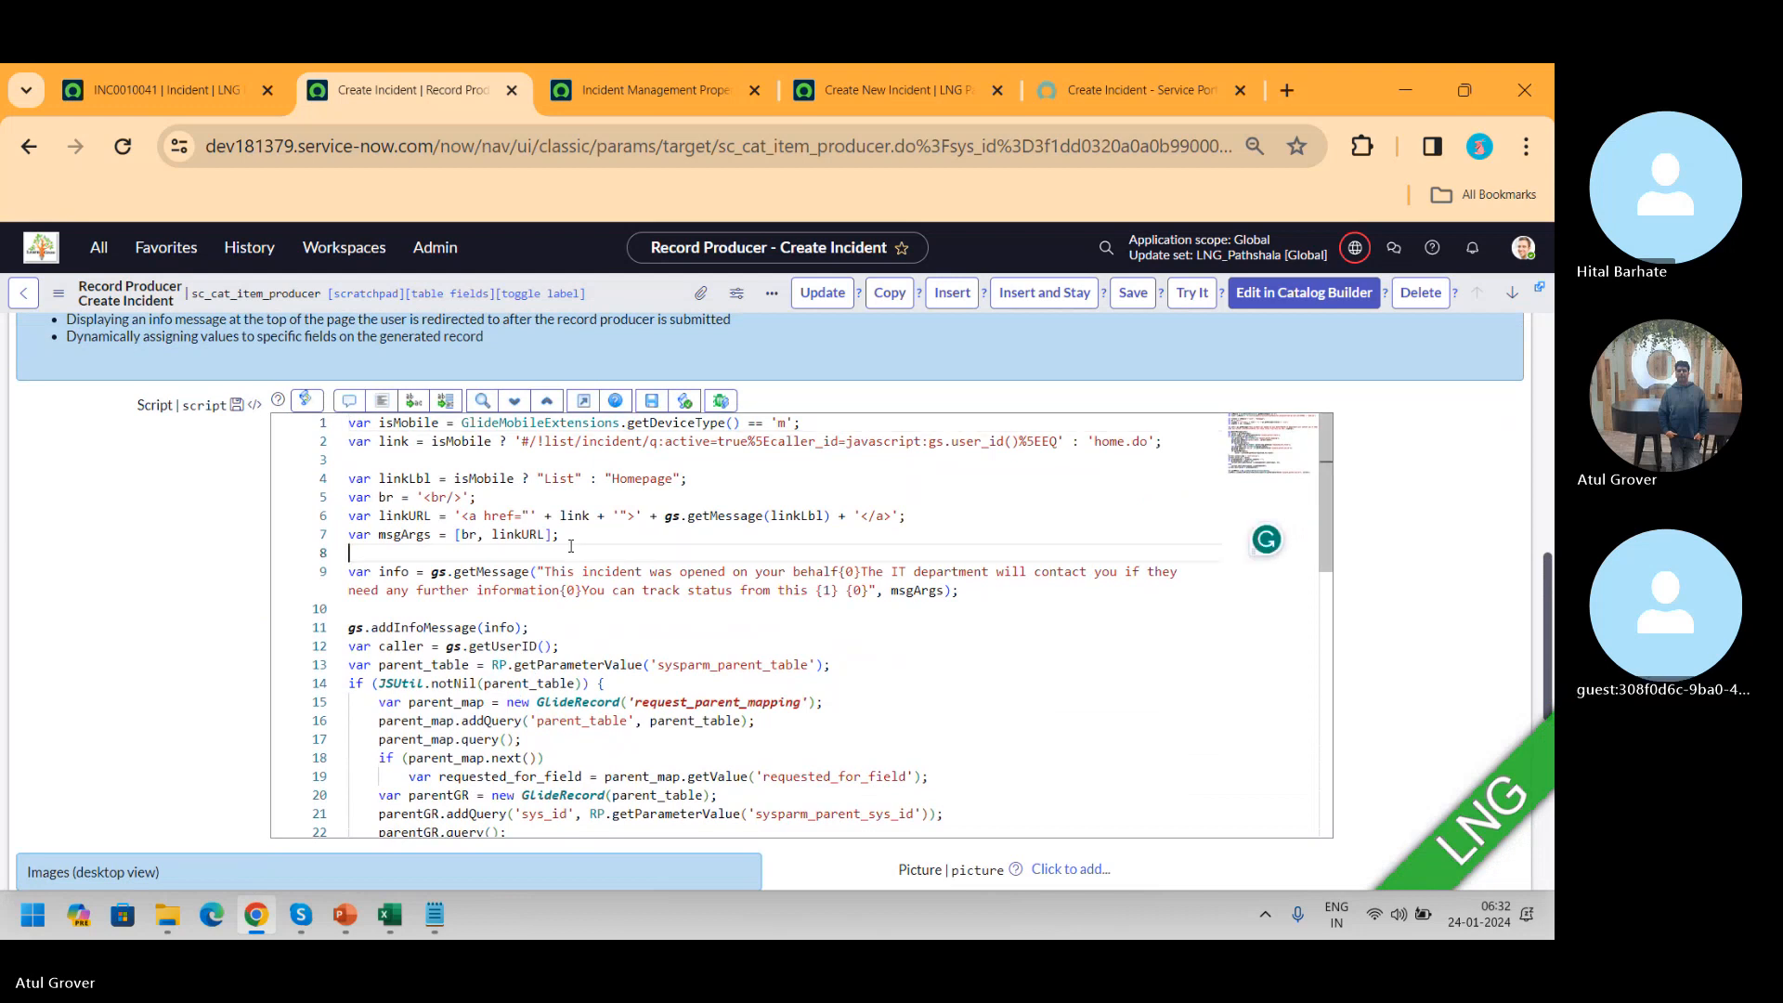
pyautogui.hotkey('ctrl', 'f')
pyautogui.write('cate')
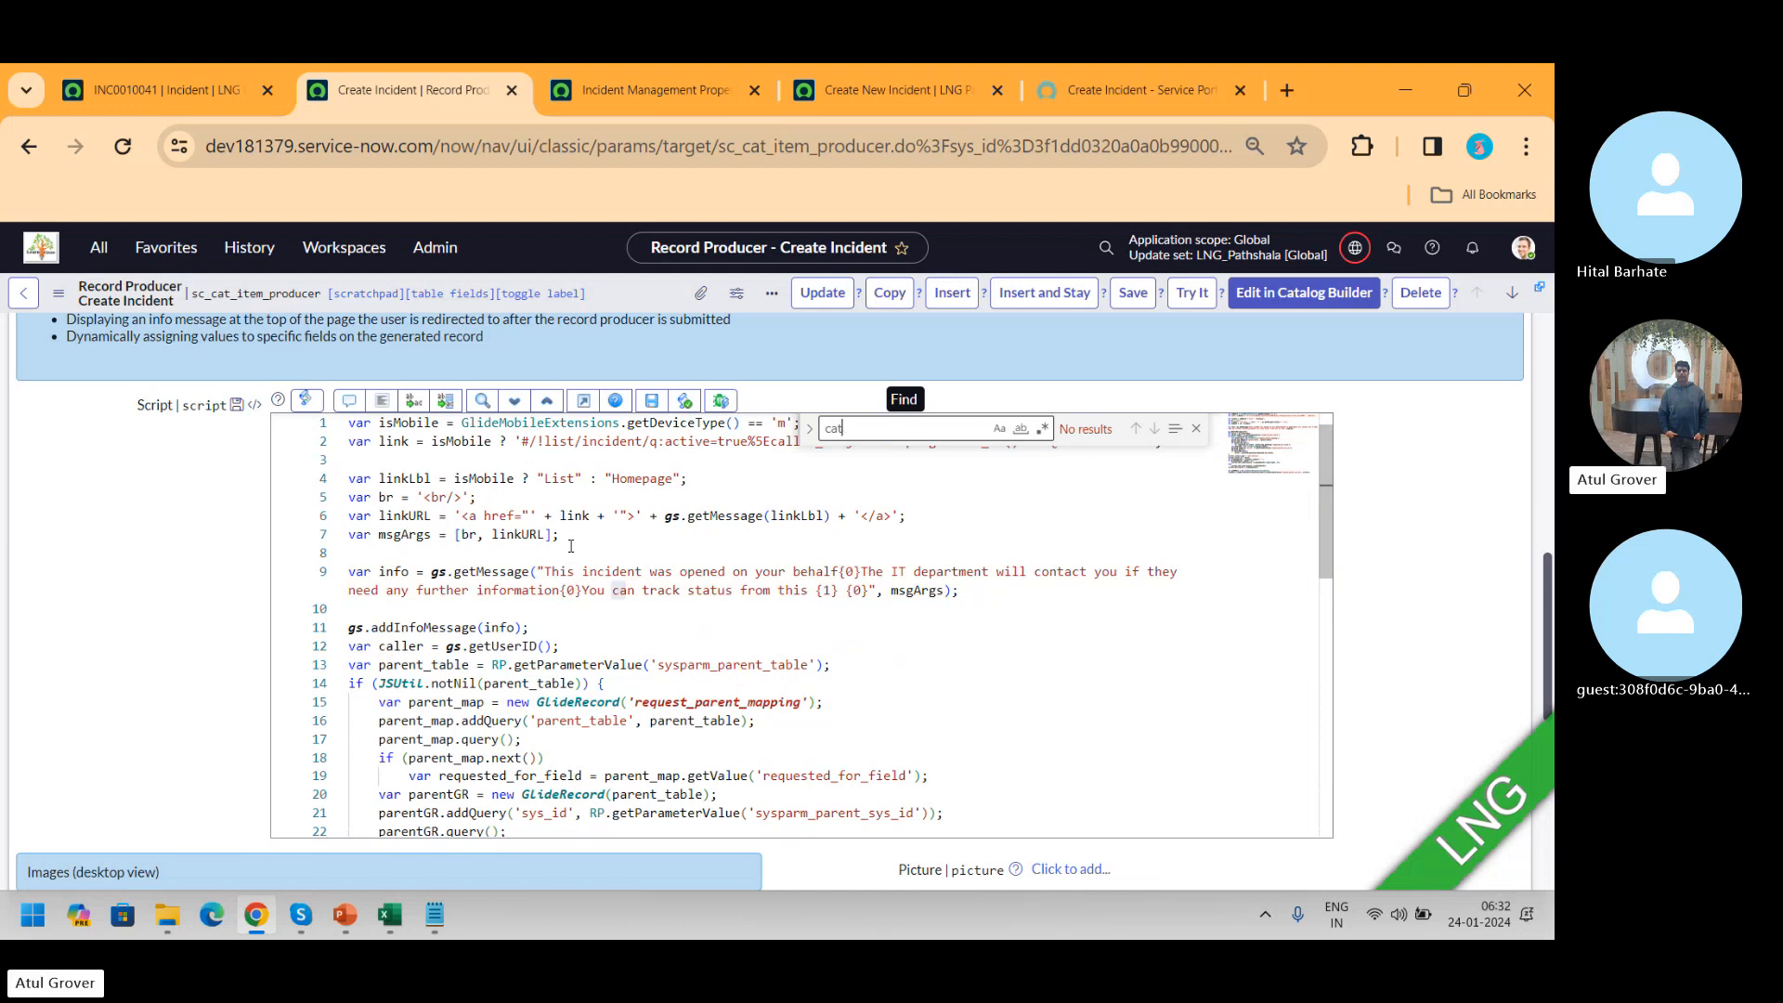
pyautogui.press('BackSpace')
pyautogui.press('BackSpace')
pyautogui.press('BackSpace')
pyautogui.press('BackSpace')
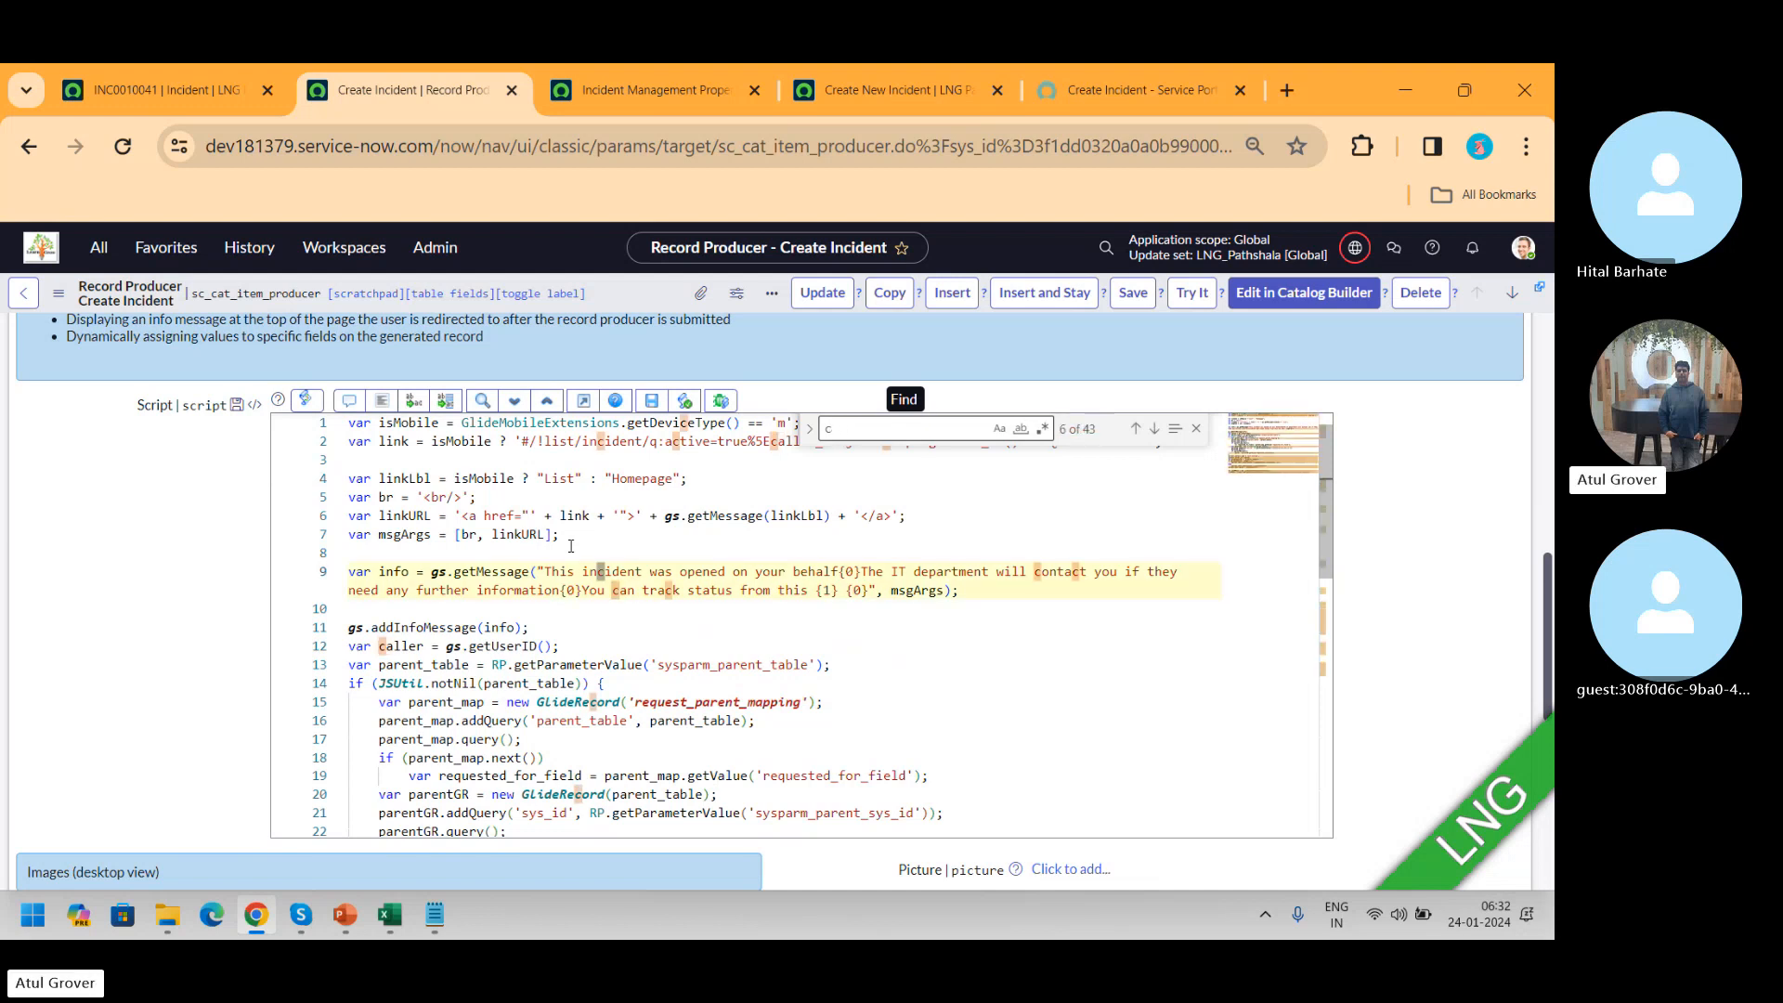
pyautogui.write('pr')
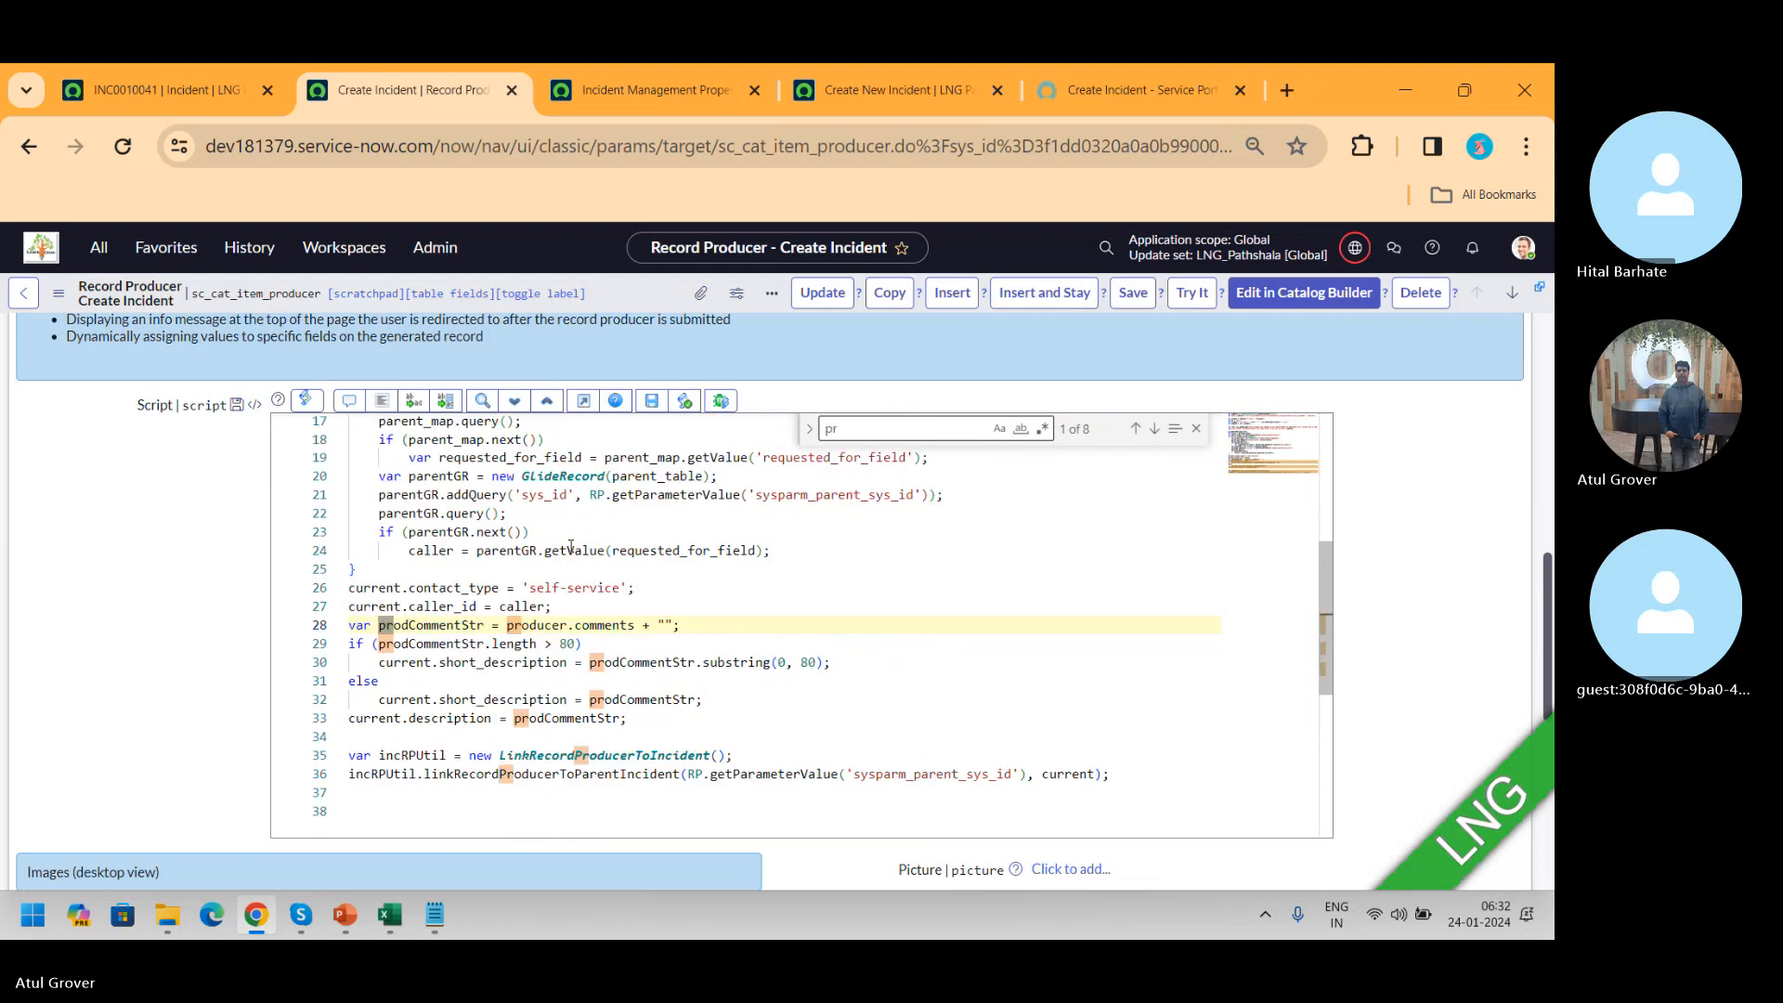
pyautogui.press('Escape')
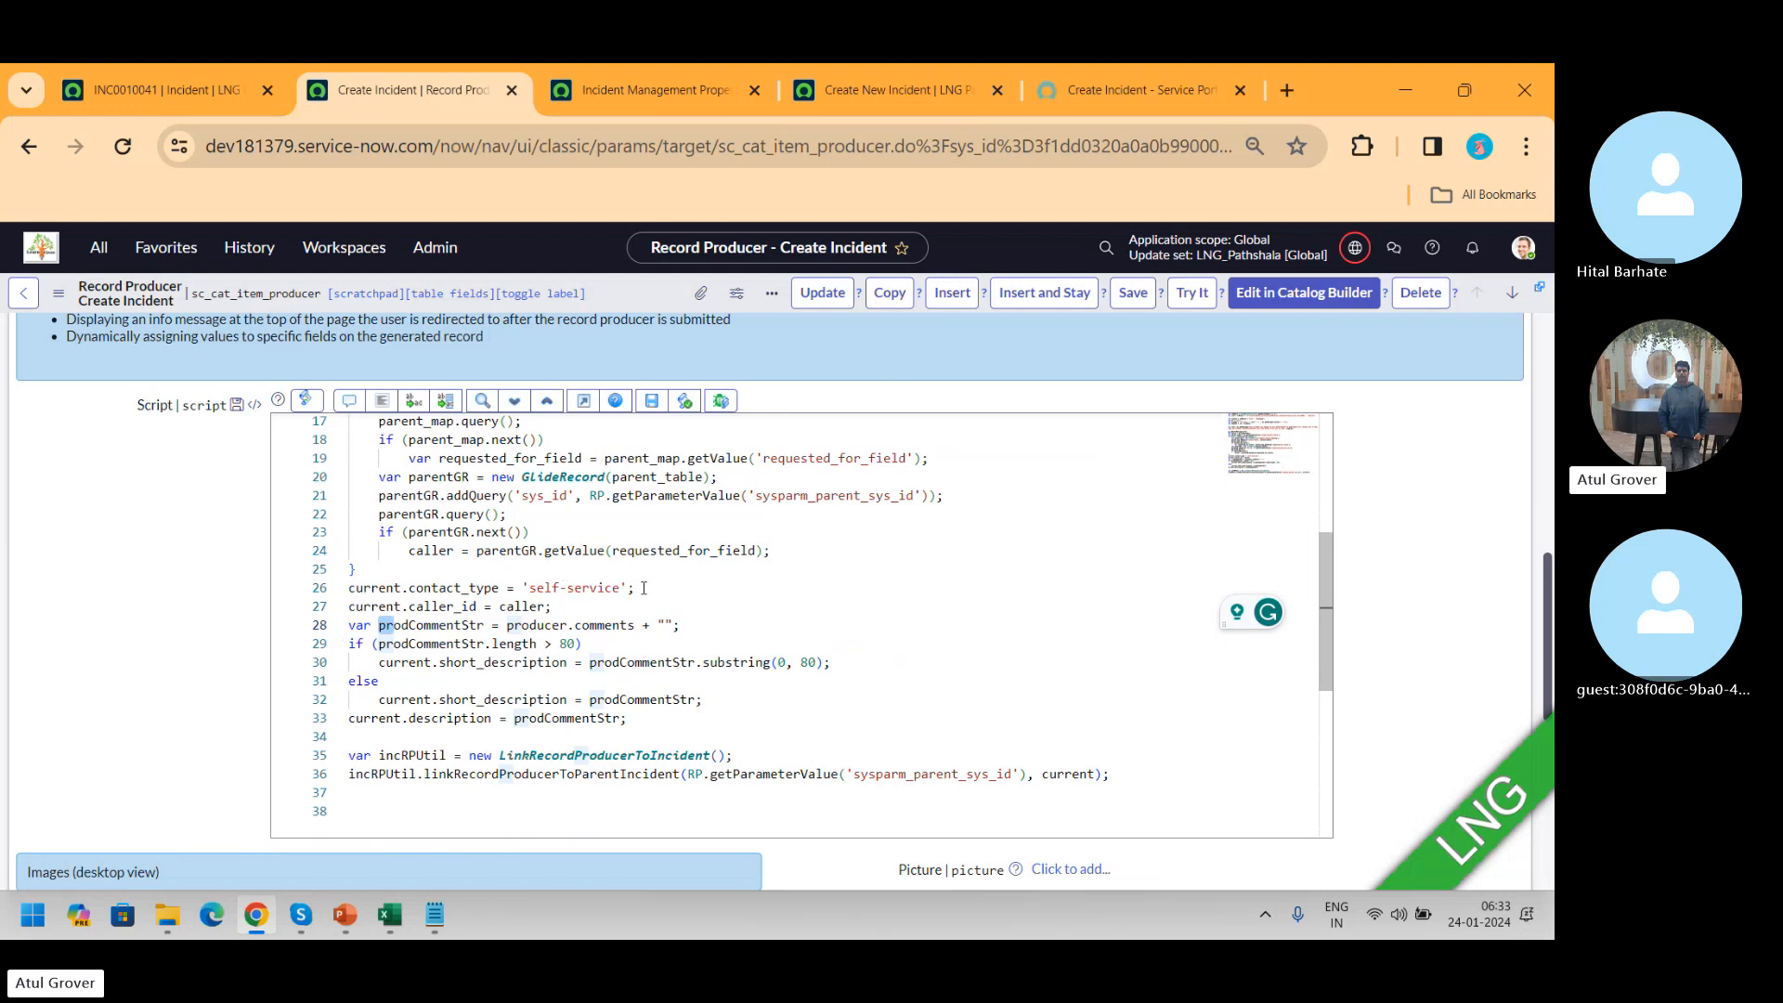
# - Compare the channel and caller of incident INC0010041 with the contact_type and caller_id assignments in the record producer script
pyautogui.click(166, 83)
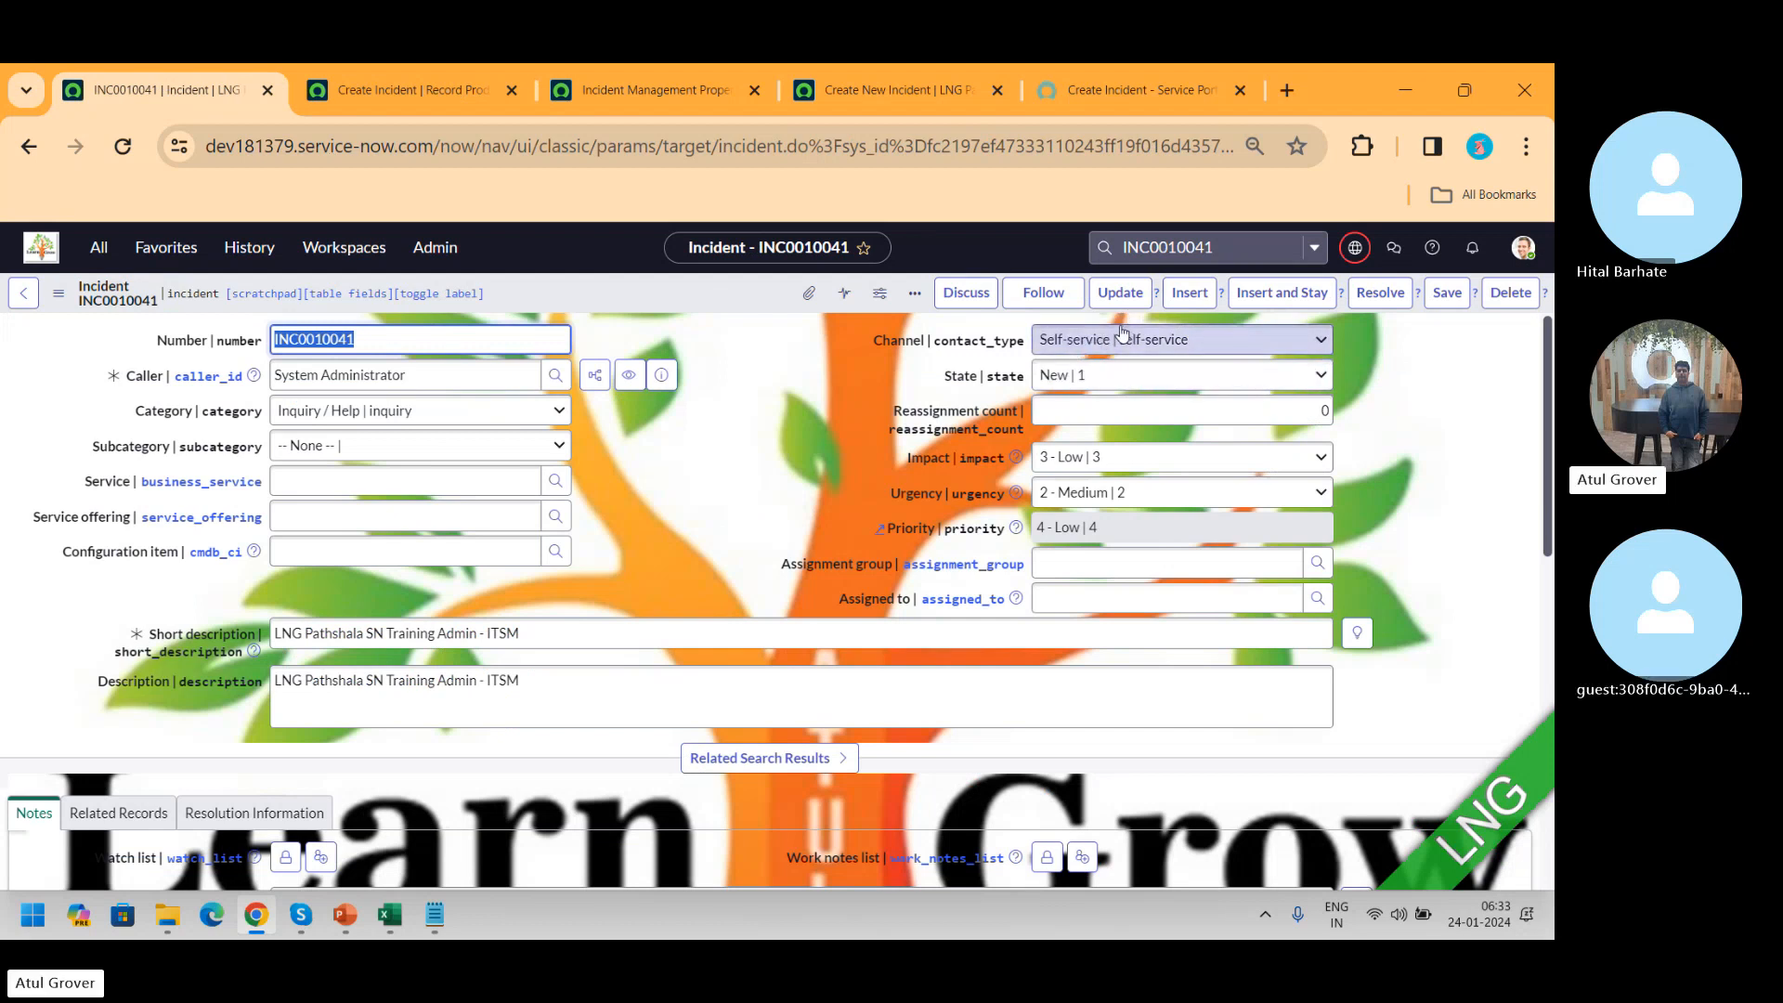
pyautogui.click(376, 92)
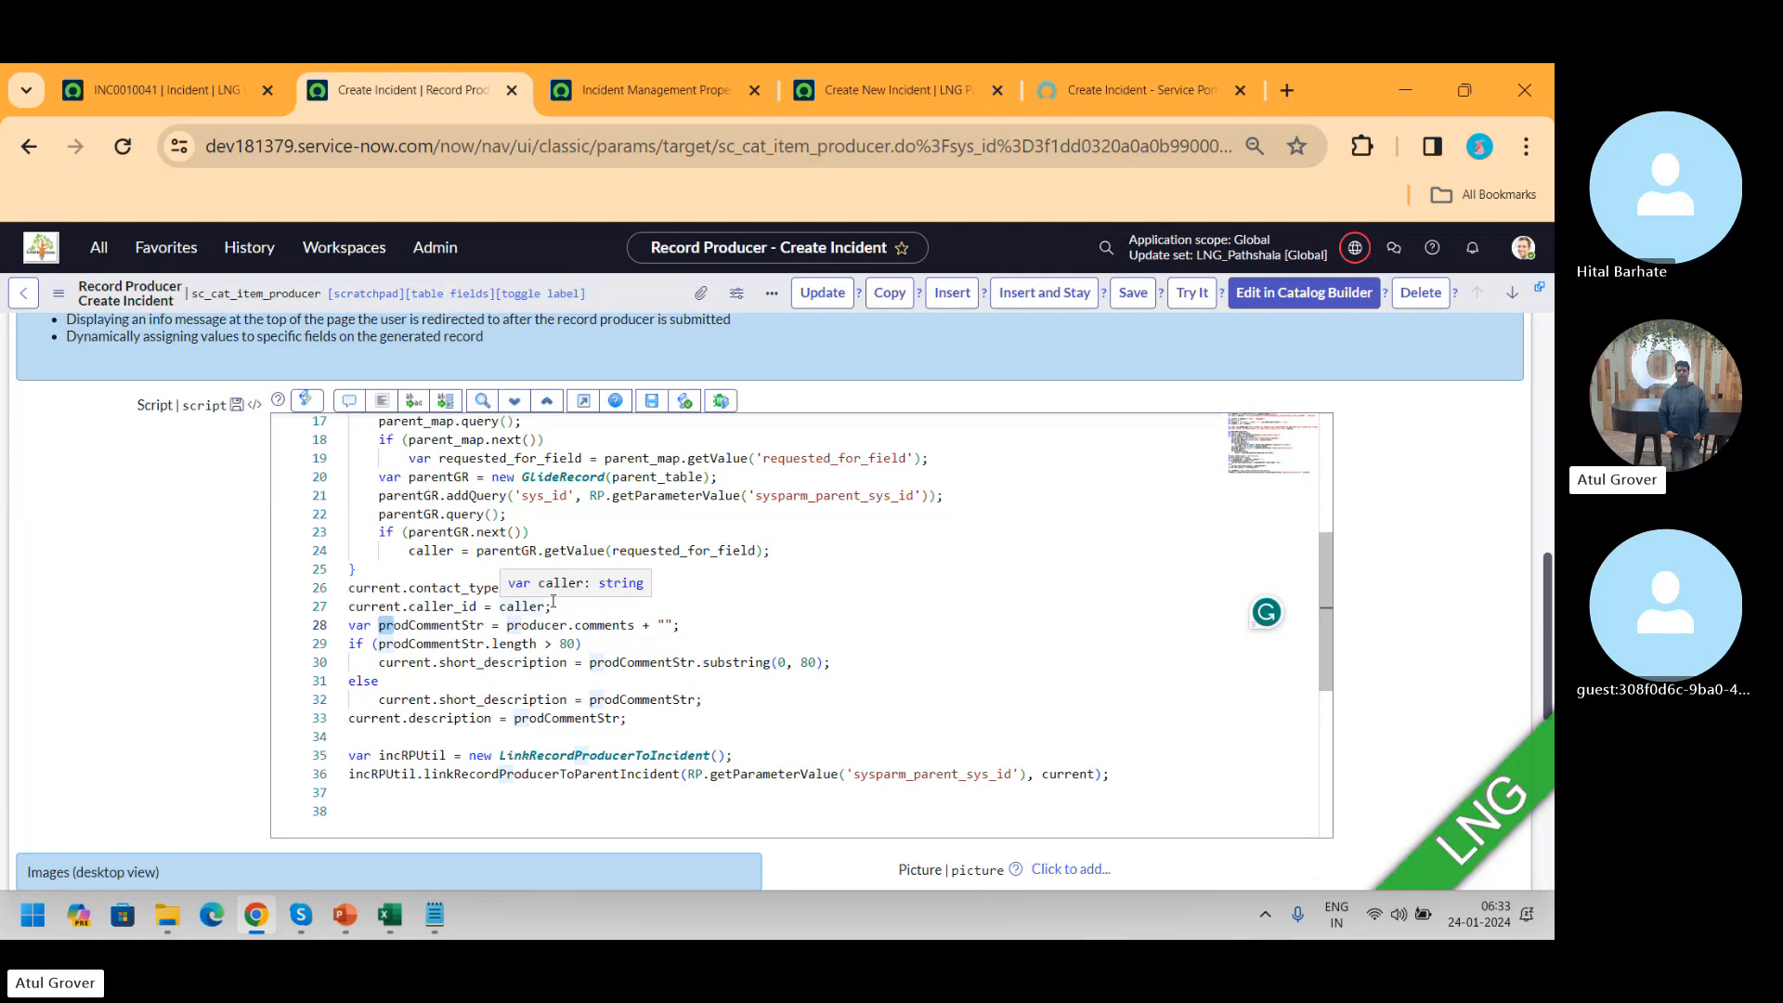
pyautogui.click(165, 88)
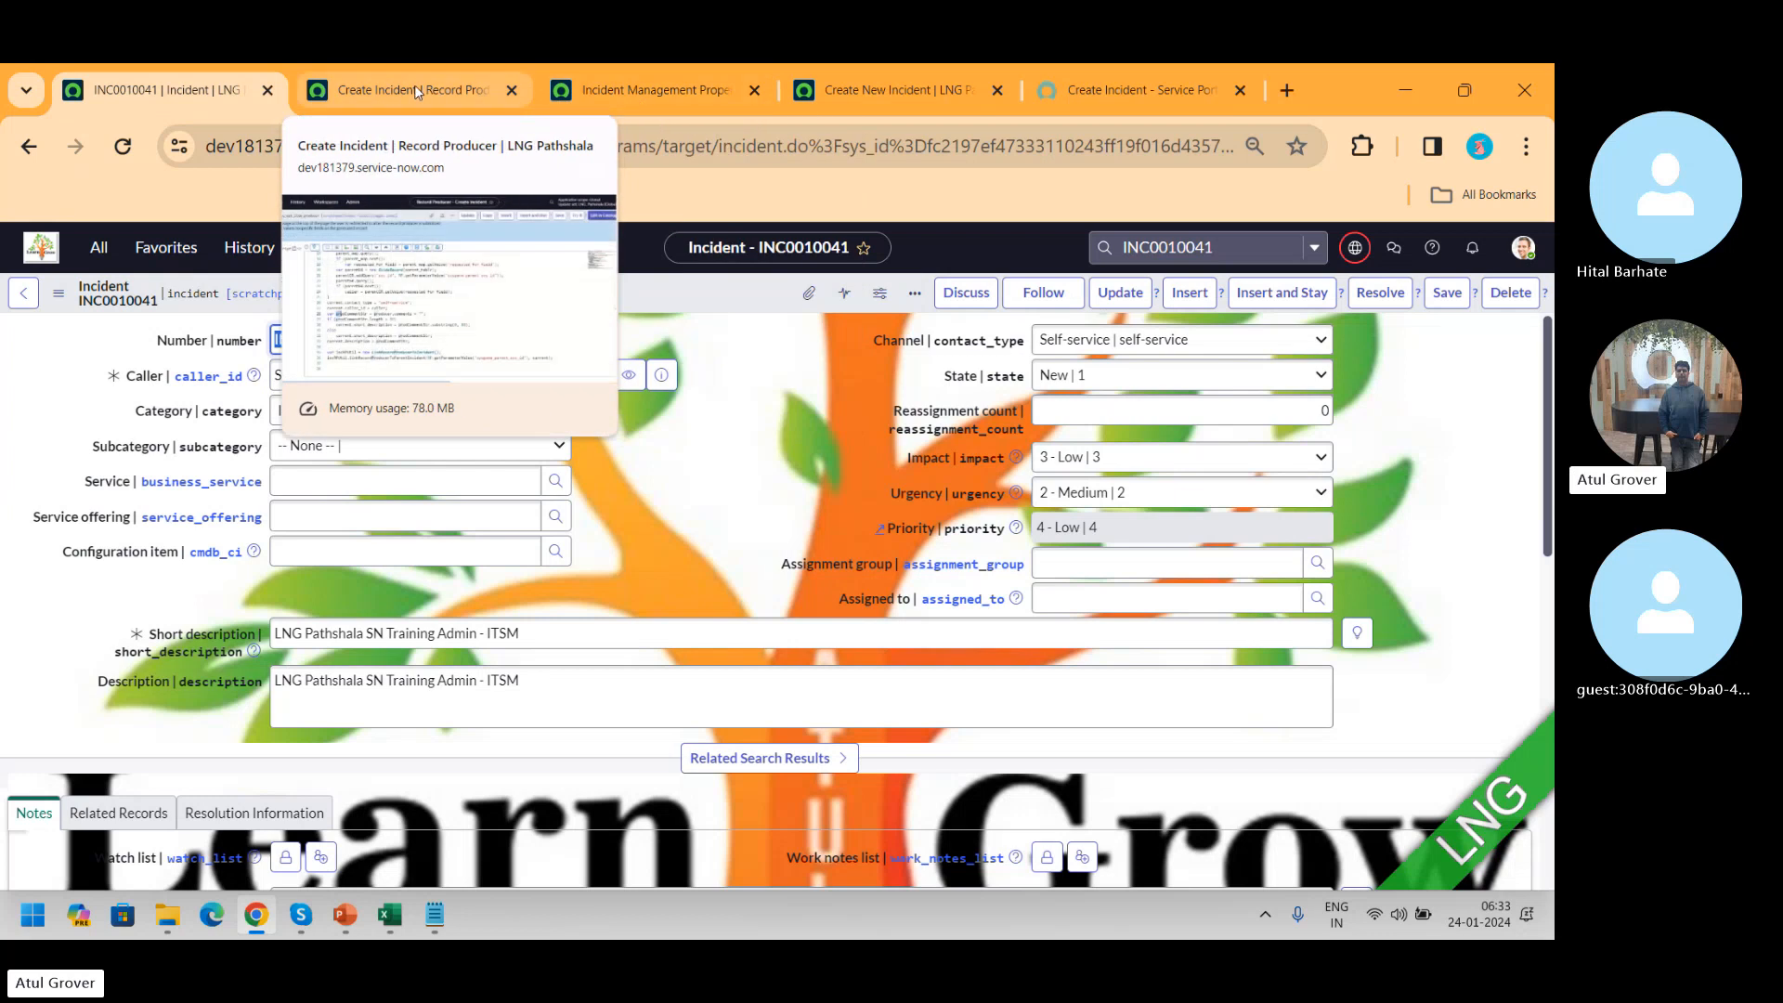
pyautogui.click(415, 92)
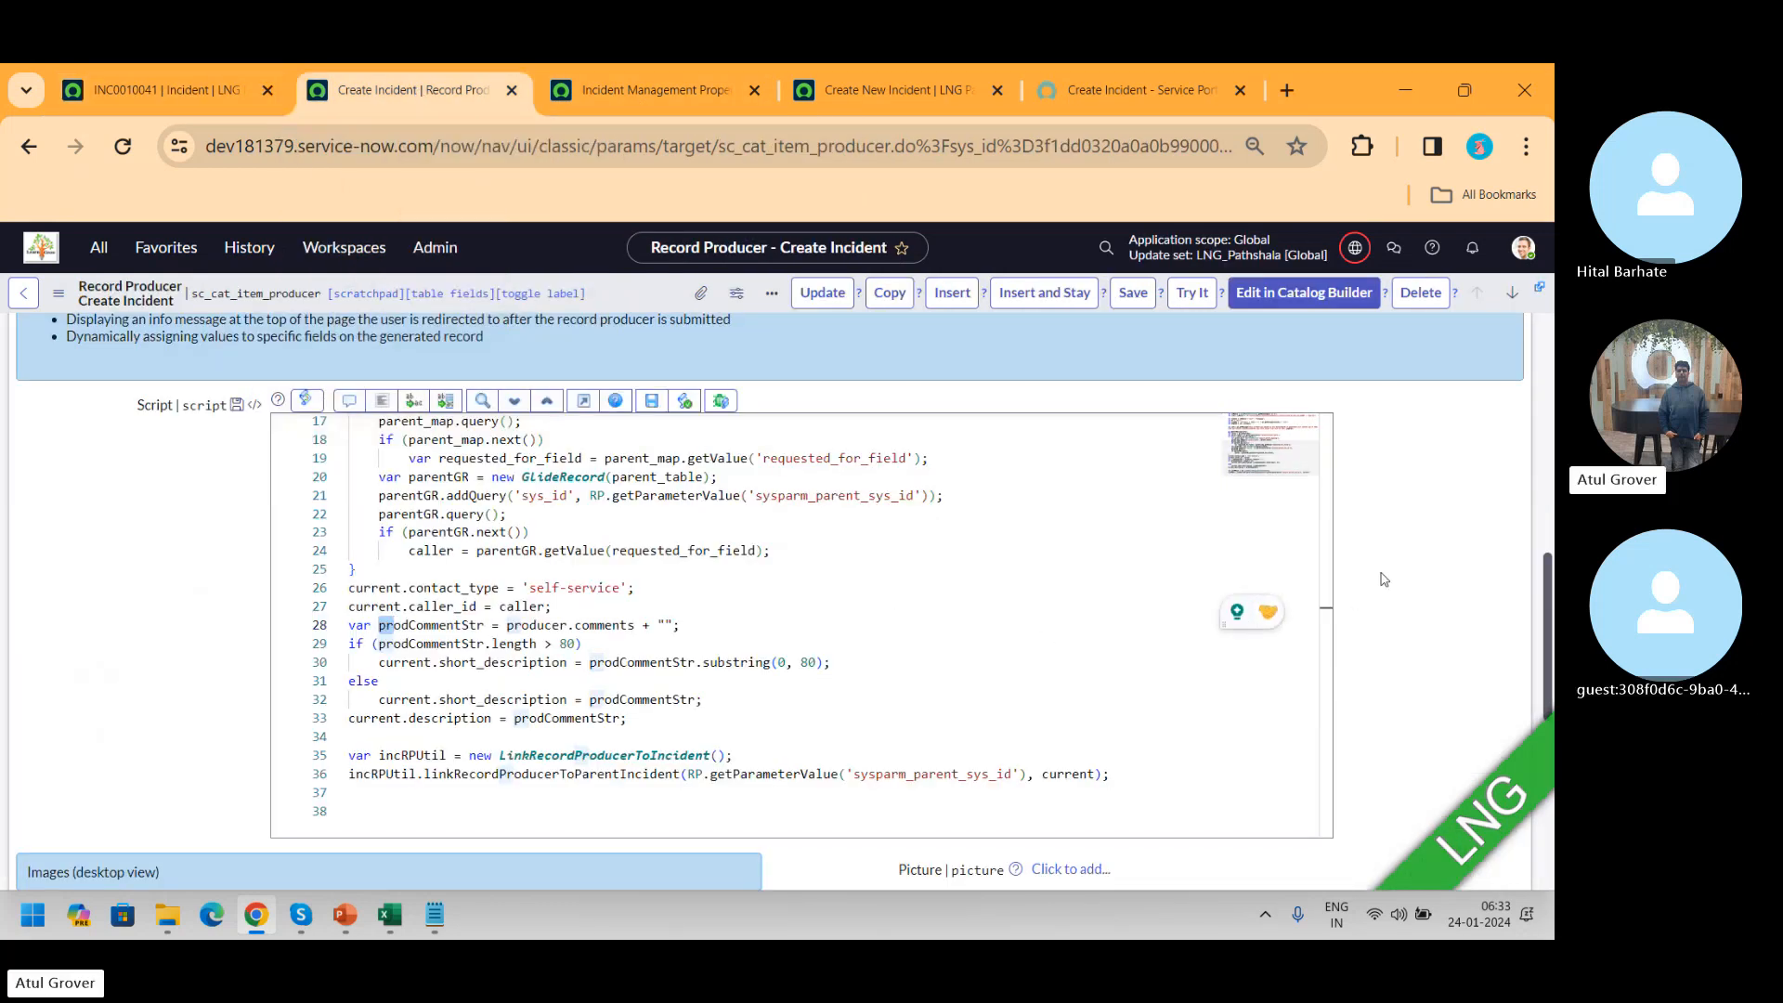
# - Highlight the script's 80-character short description condition, as well as the short description and description texts of incident INC0010041
pyautogui.scroll(-2, 1328, 564)
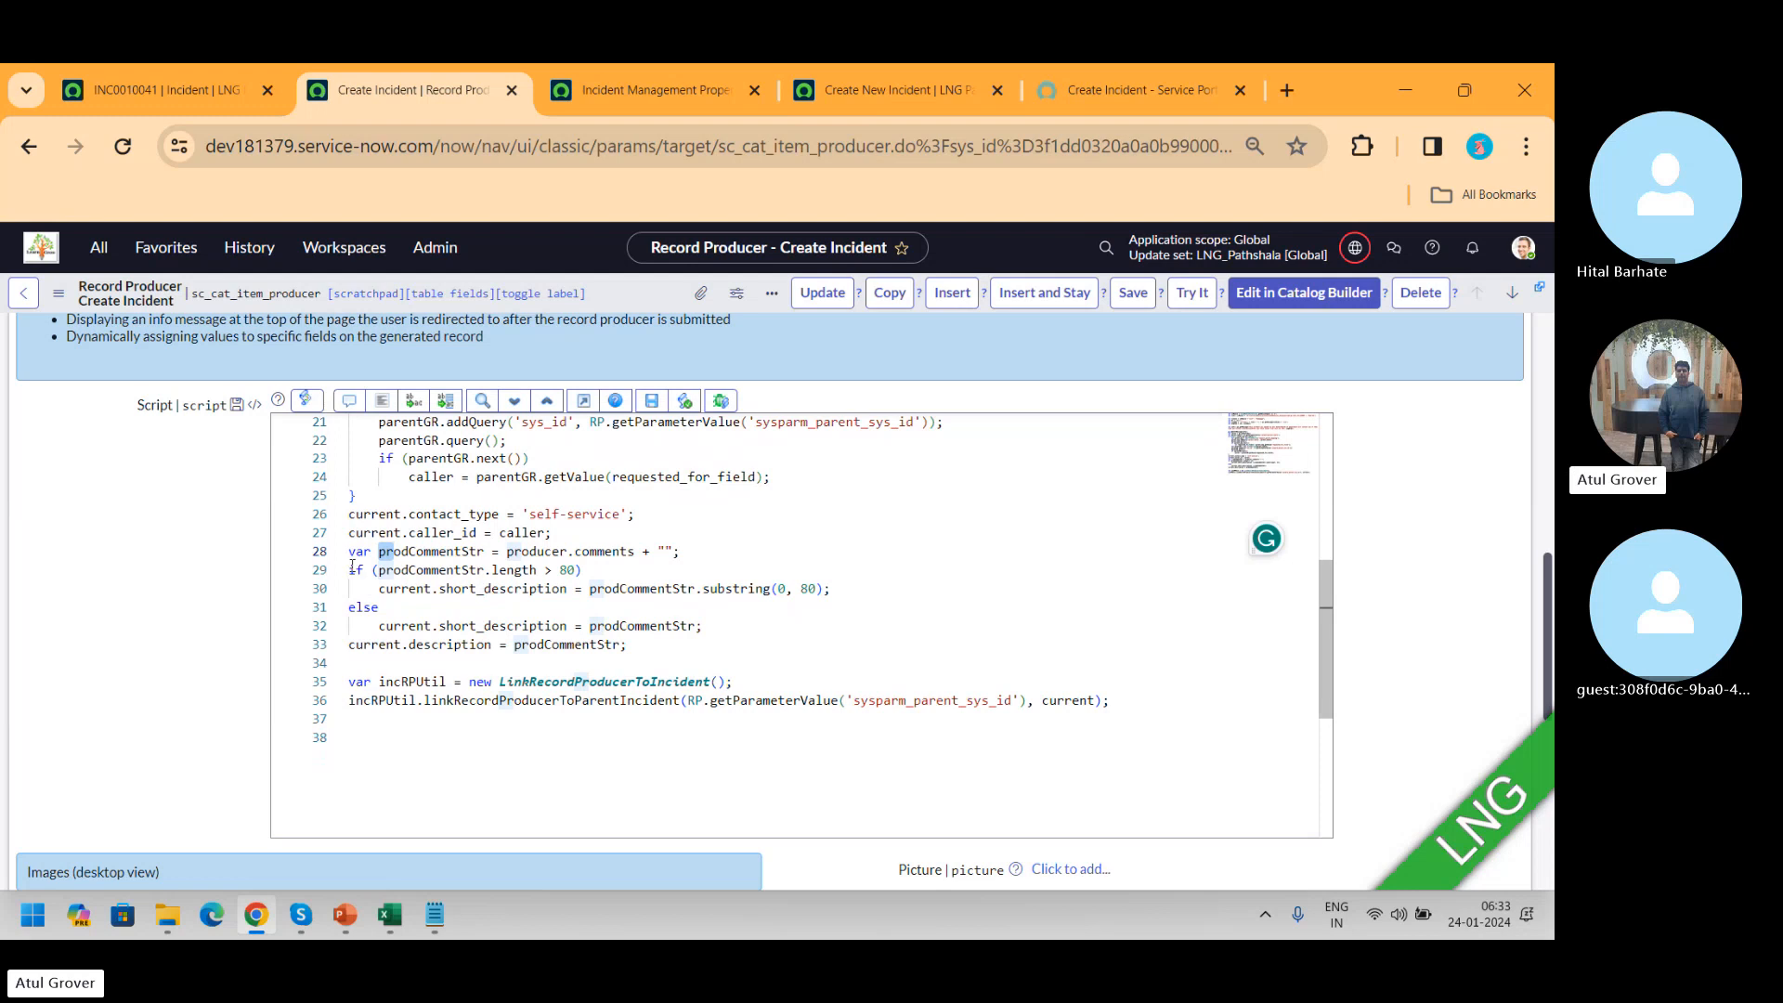
pyautogui.moveTo(352, 569); pyautogui.dragTo(835, 598)
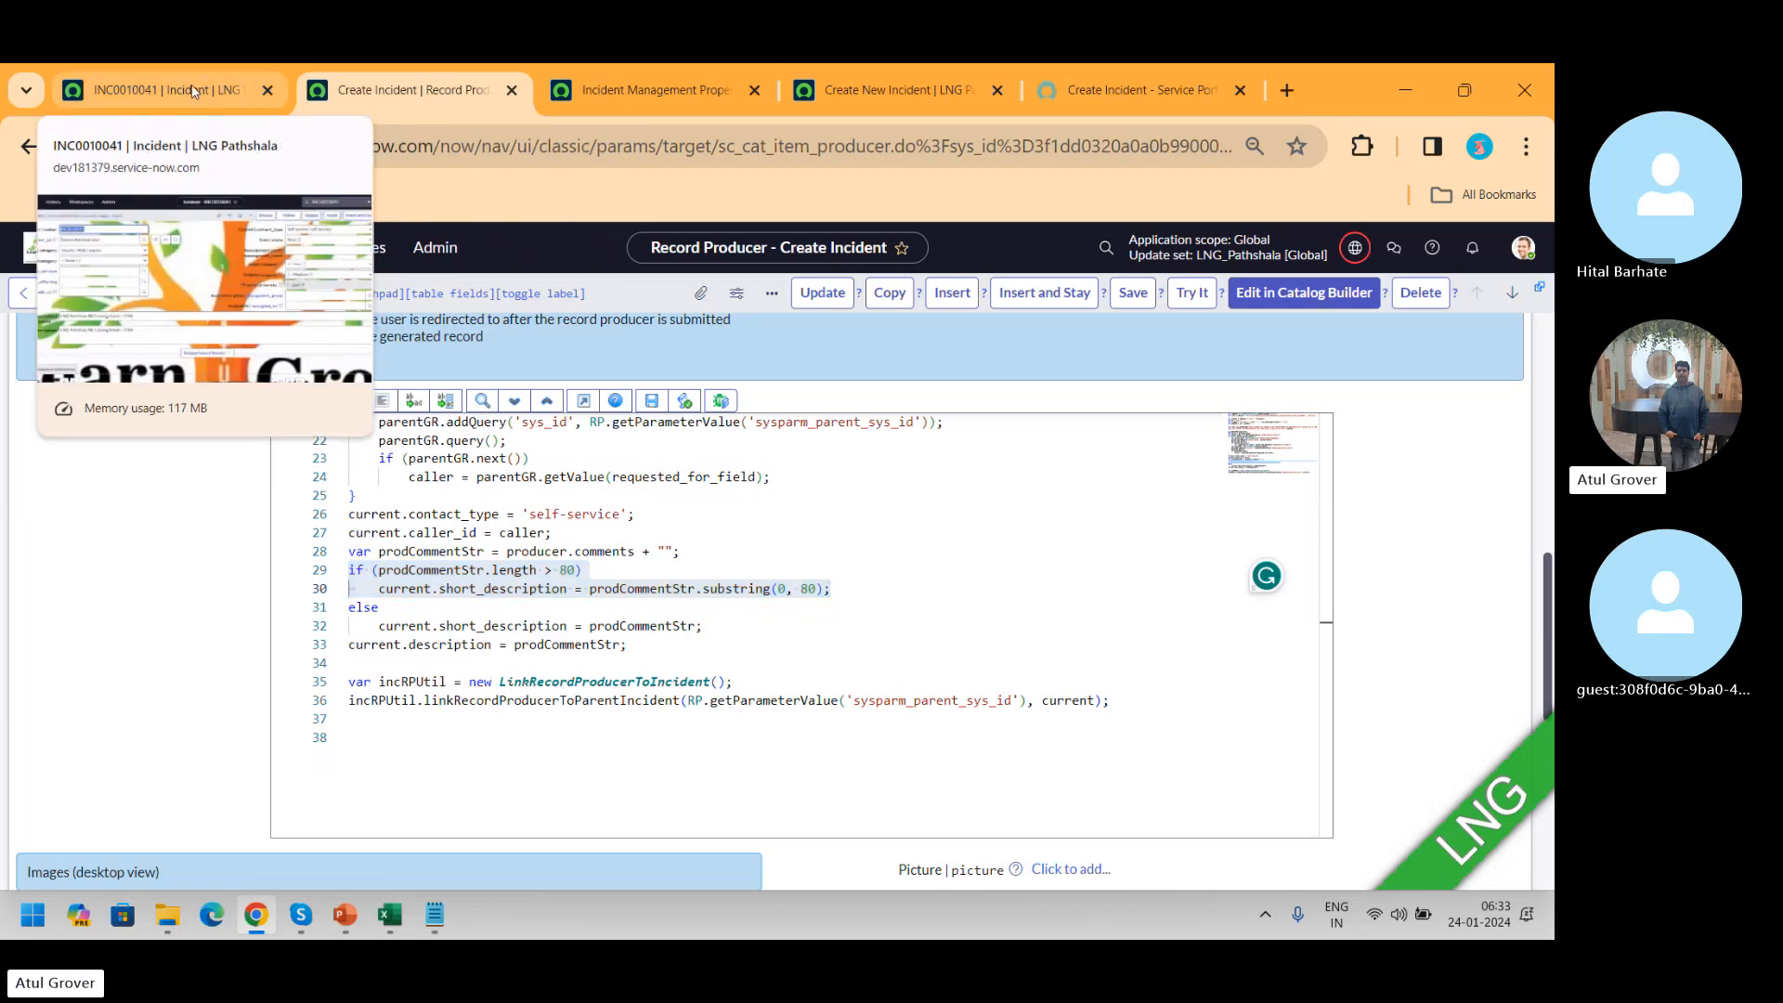
pyautogui.click(158, 90)
pyautogui.moveTo(567, 630); pyautogui.dragTo(100, 632)
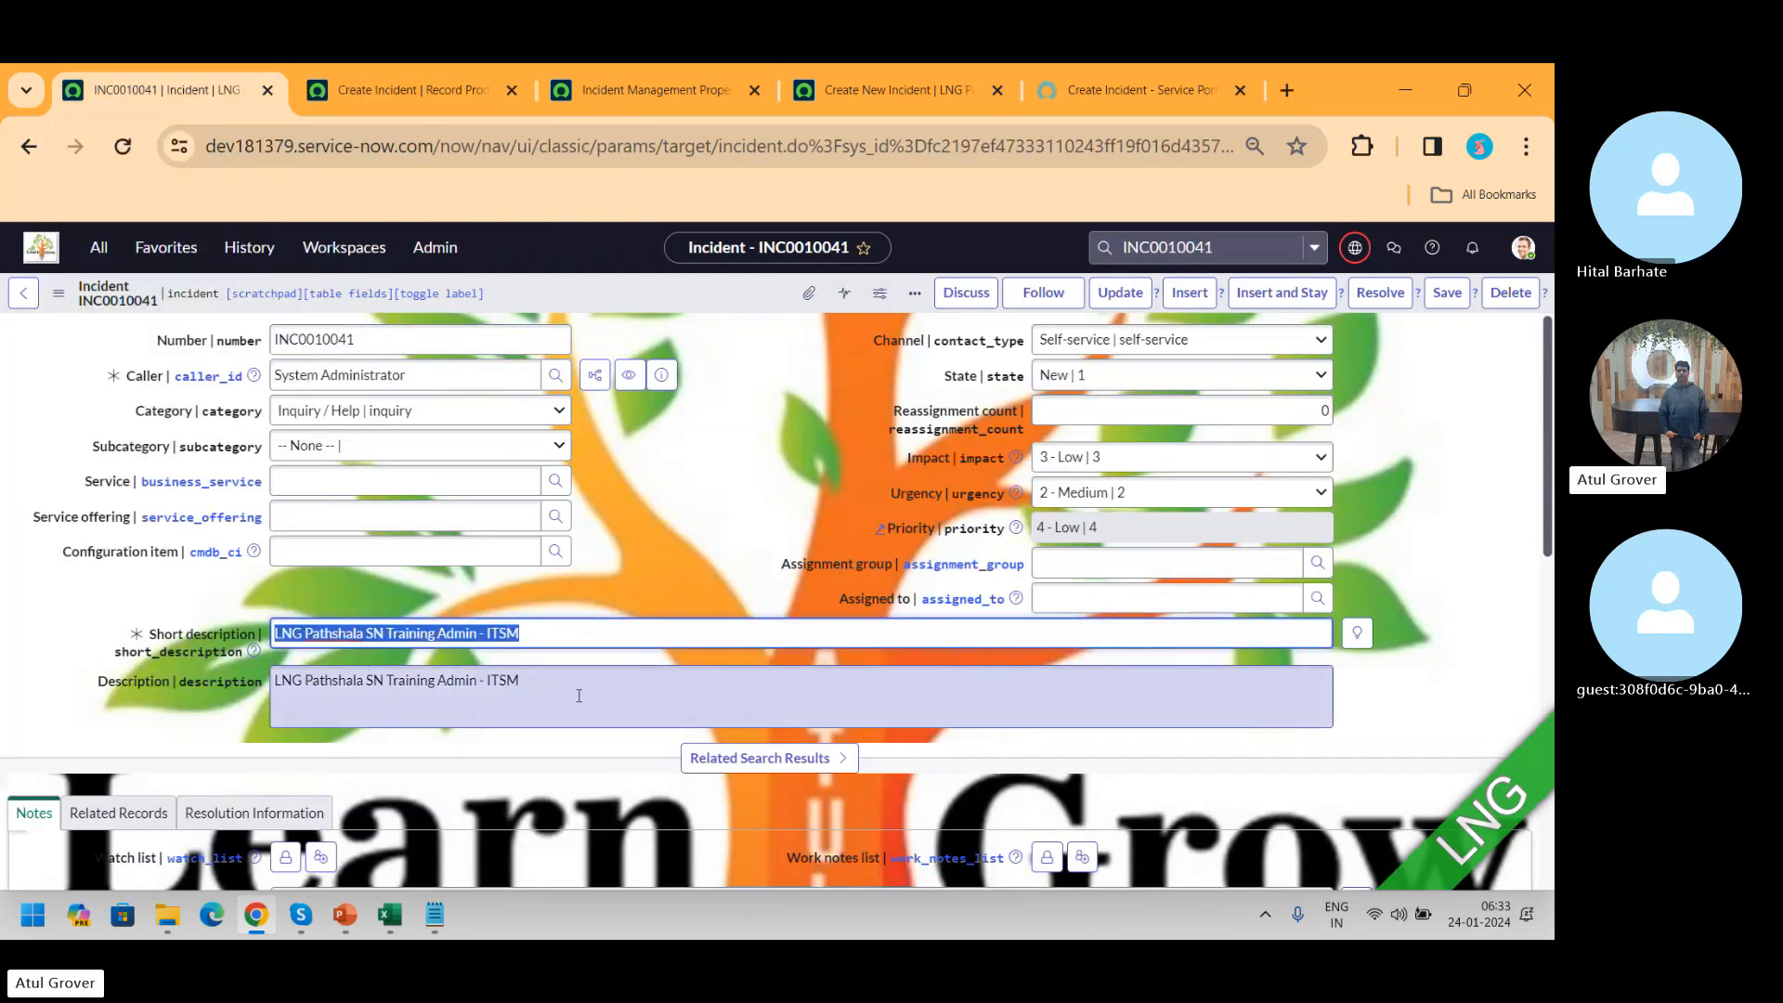
pyautogui.moveTo(579, 696); pyautogui.dragTo(255, 688)
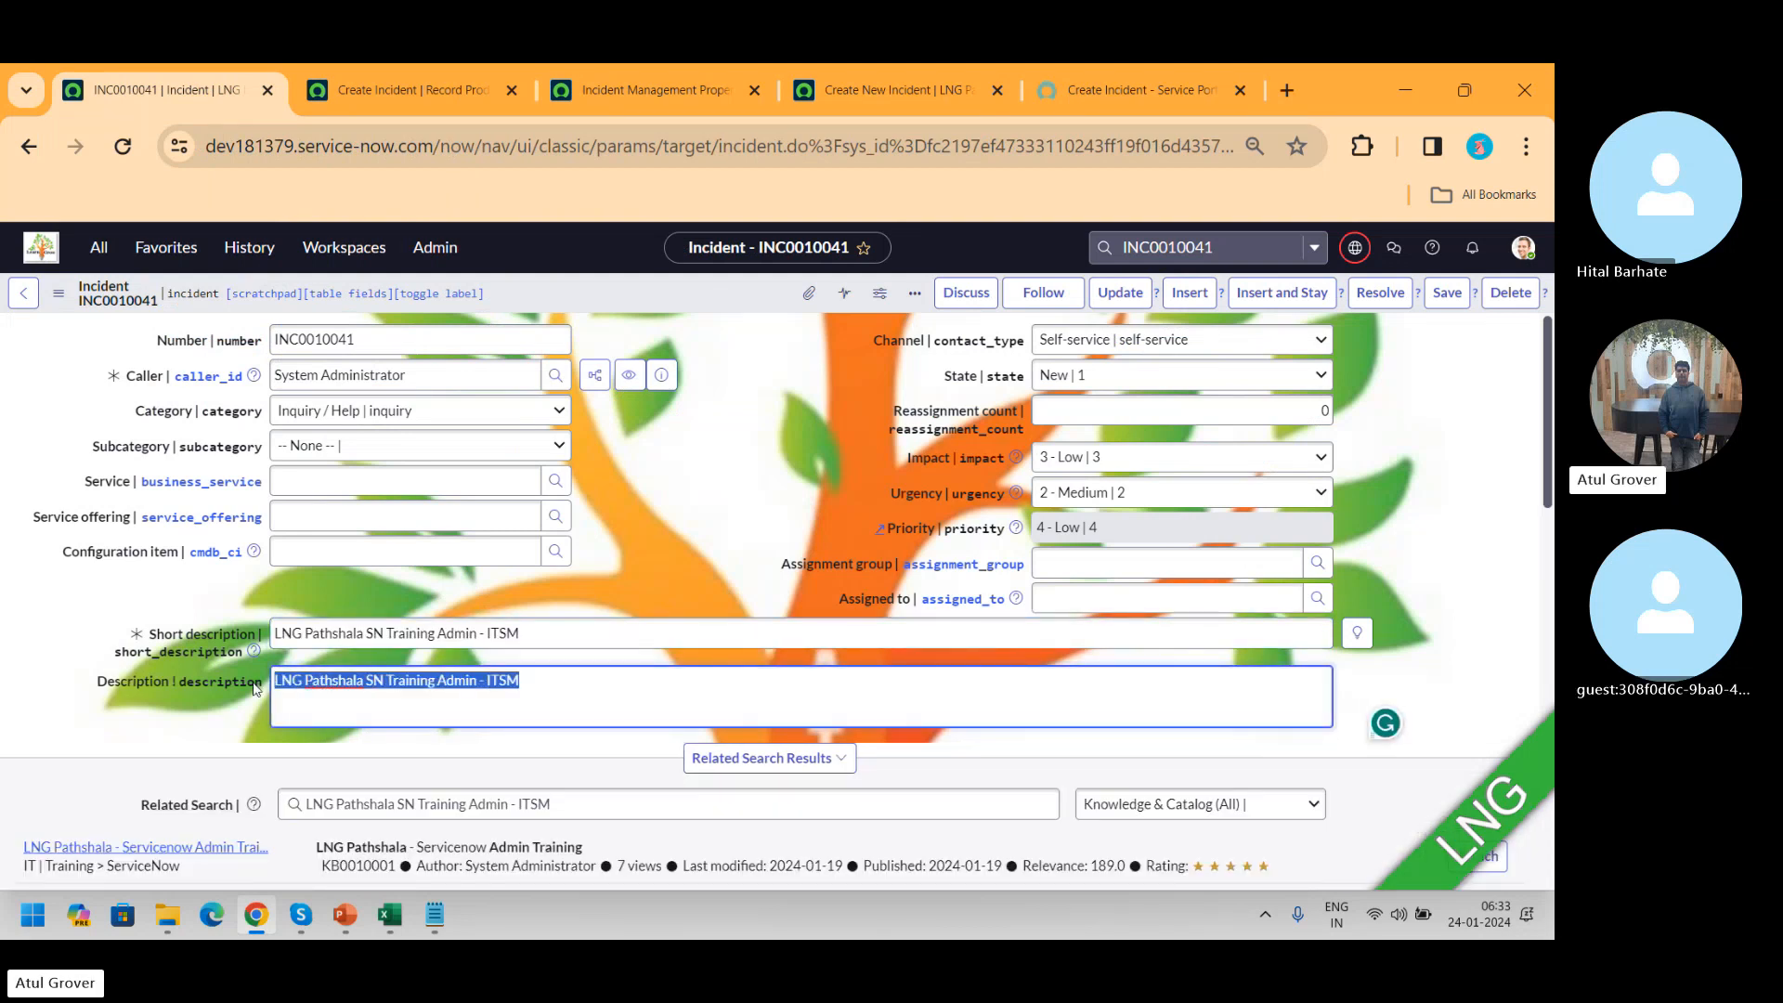
# - Fill the issue description of the portal's Create Incident form with a single line of random letters longer than 80 characters
pyautogui.click(1094, 83)
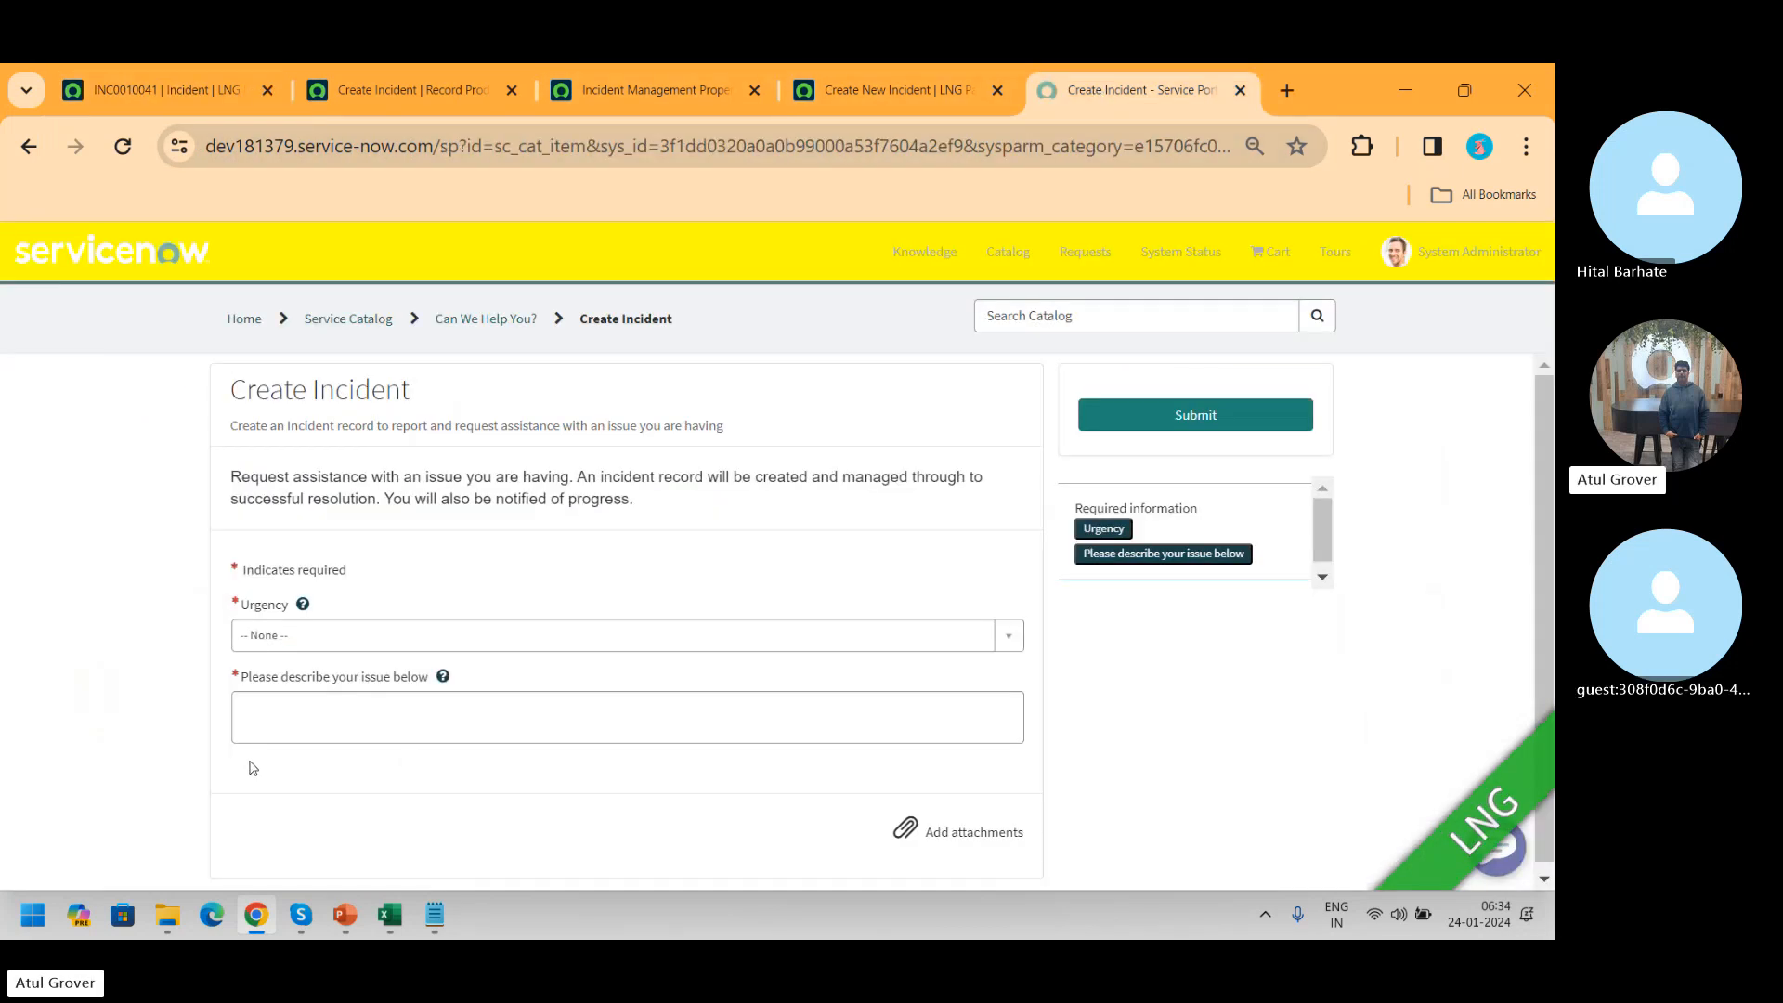
pyautogui.click(350, 713)
pyautogui.write('fgdsfhjgkhfkjghdfgh')
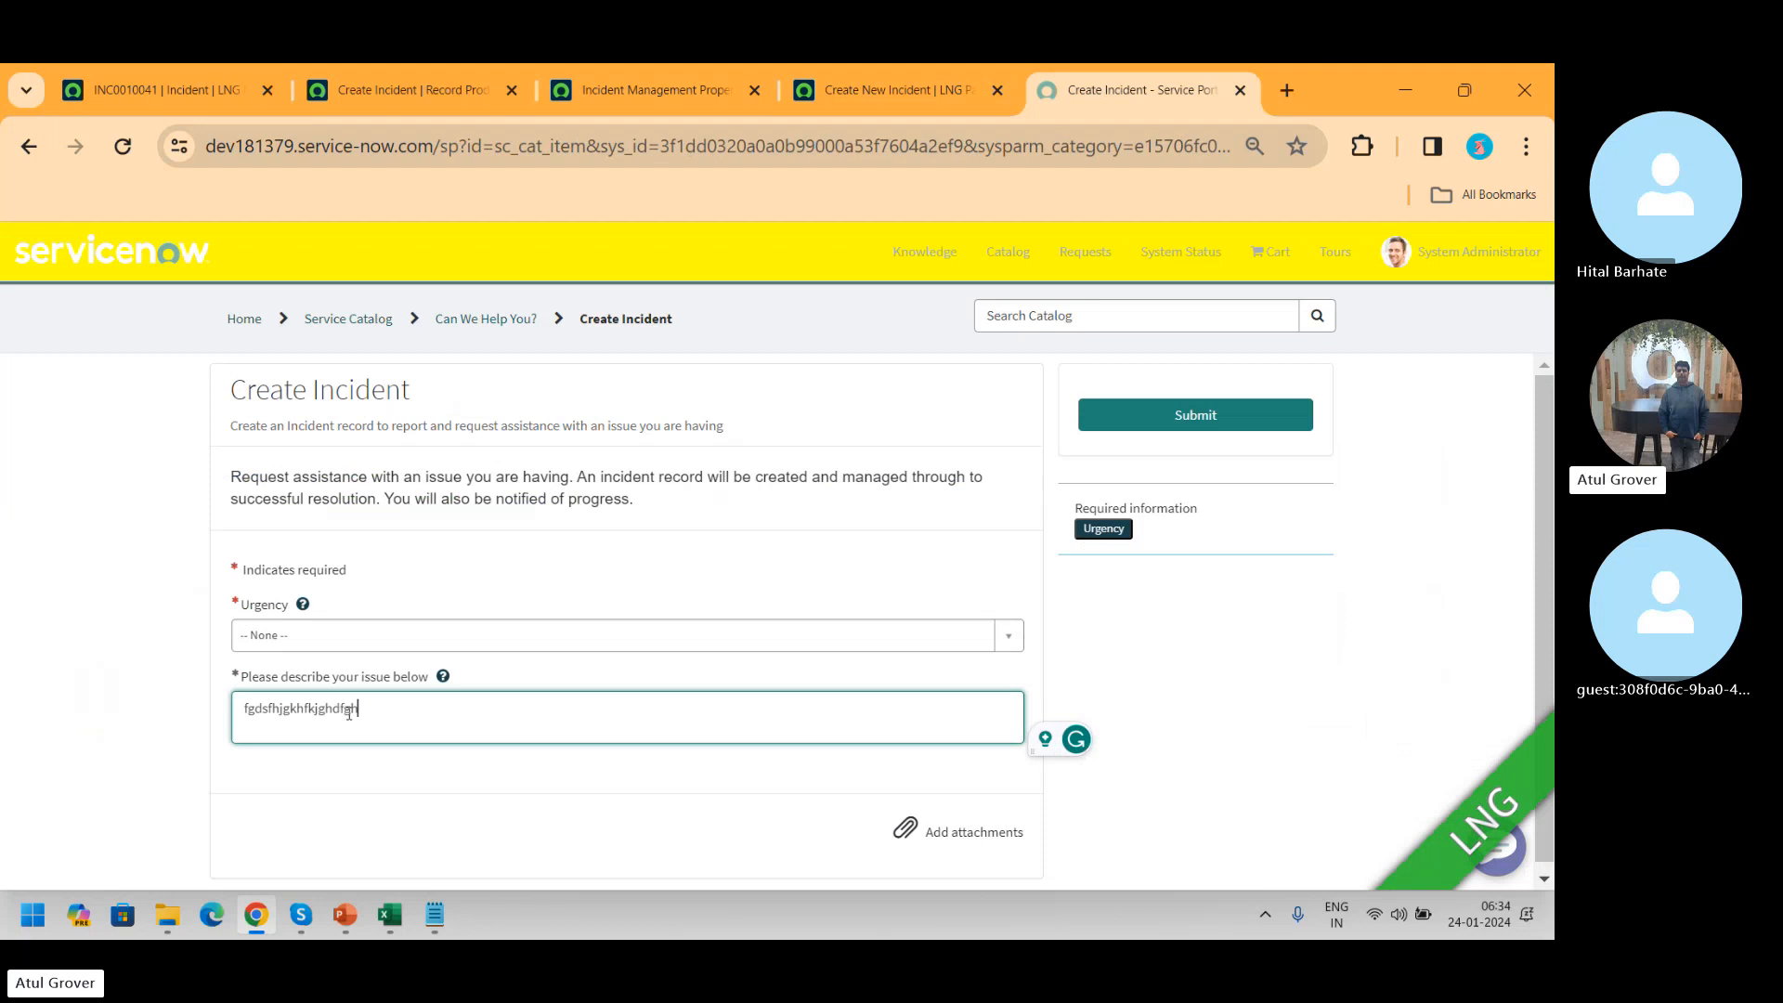
pyautogui.write('ahgahghaslkghkahgkahgkjhasjkghaskjghklafhgkadshghdk')
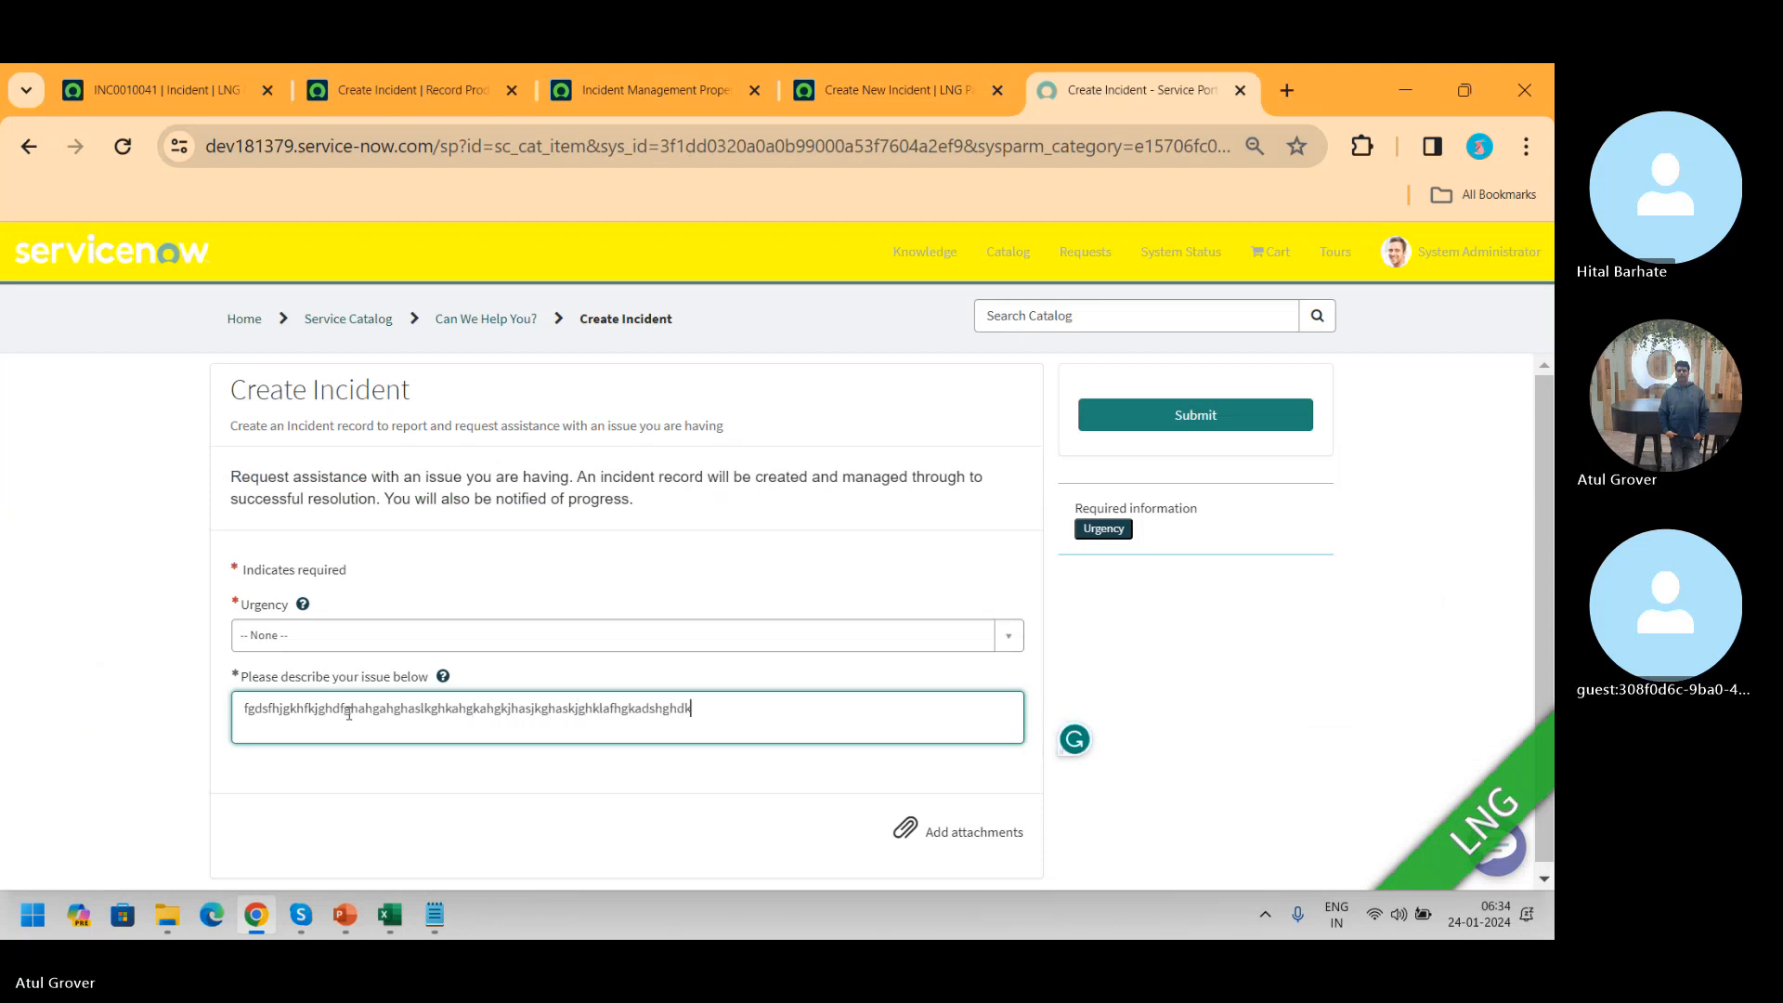
pyautogui.write('ghkahgkahgkjahgkahgkahkghakghkhgkladhf')
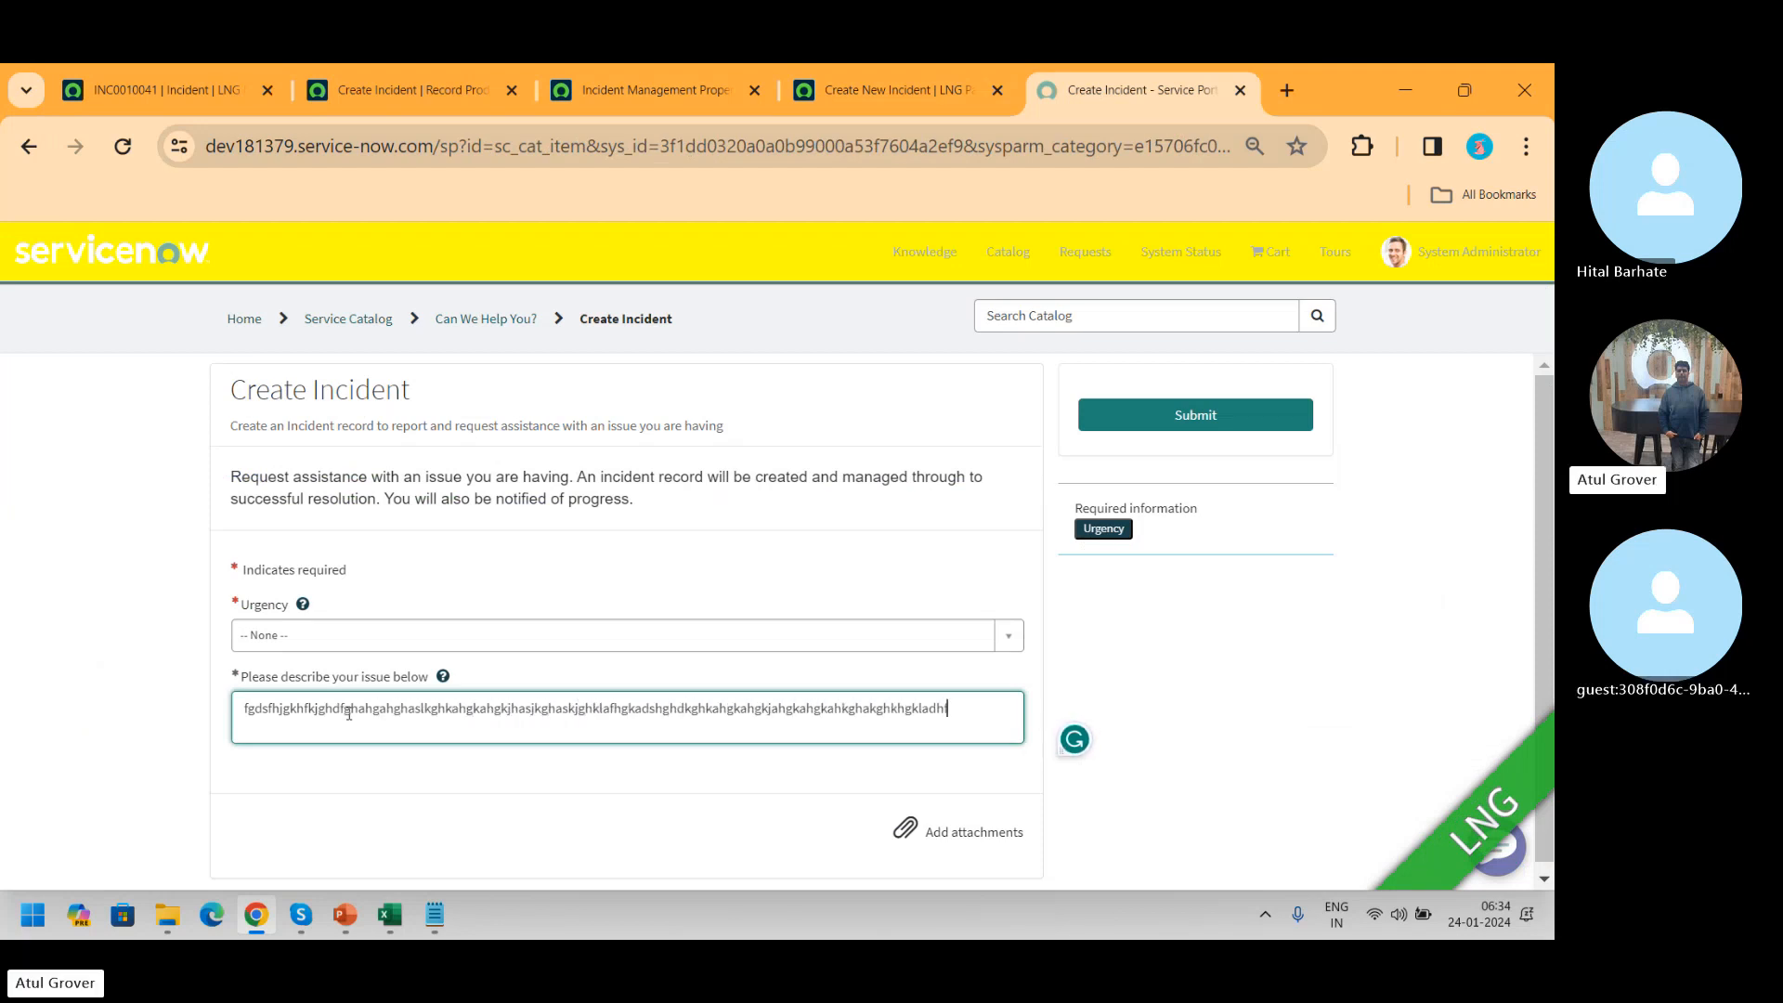
# - Highlight the "length > 80" check and the current.description assignment in the Create Incident record producer script
pyautogui.click(353, 90)
pyautogui.moveTo(579, 568); pyautogui.dragTo(517, 573)
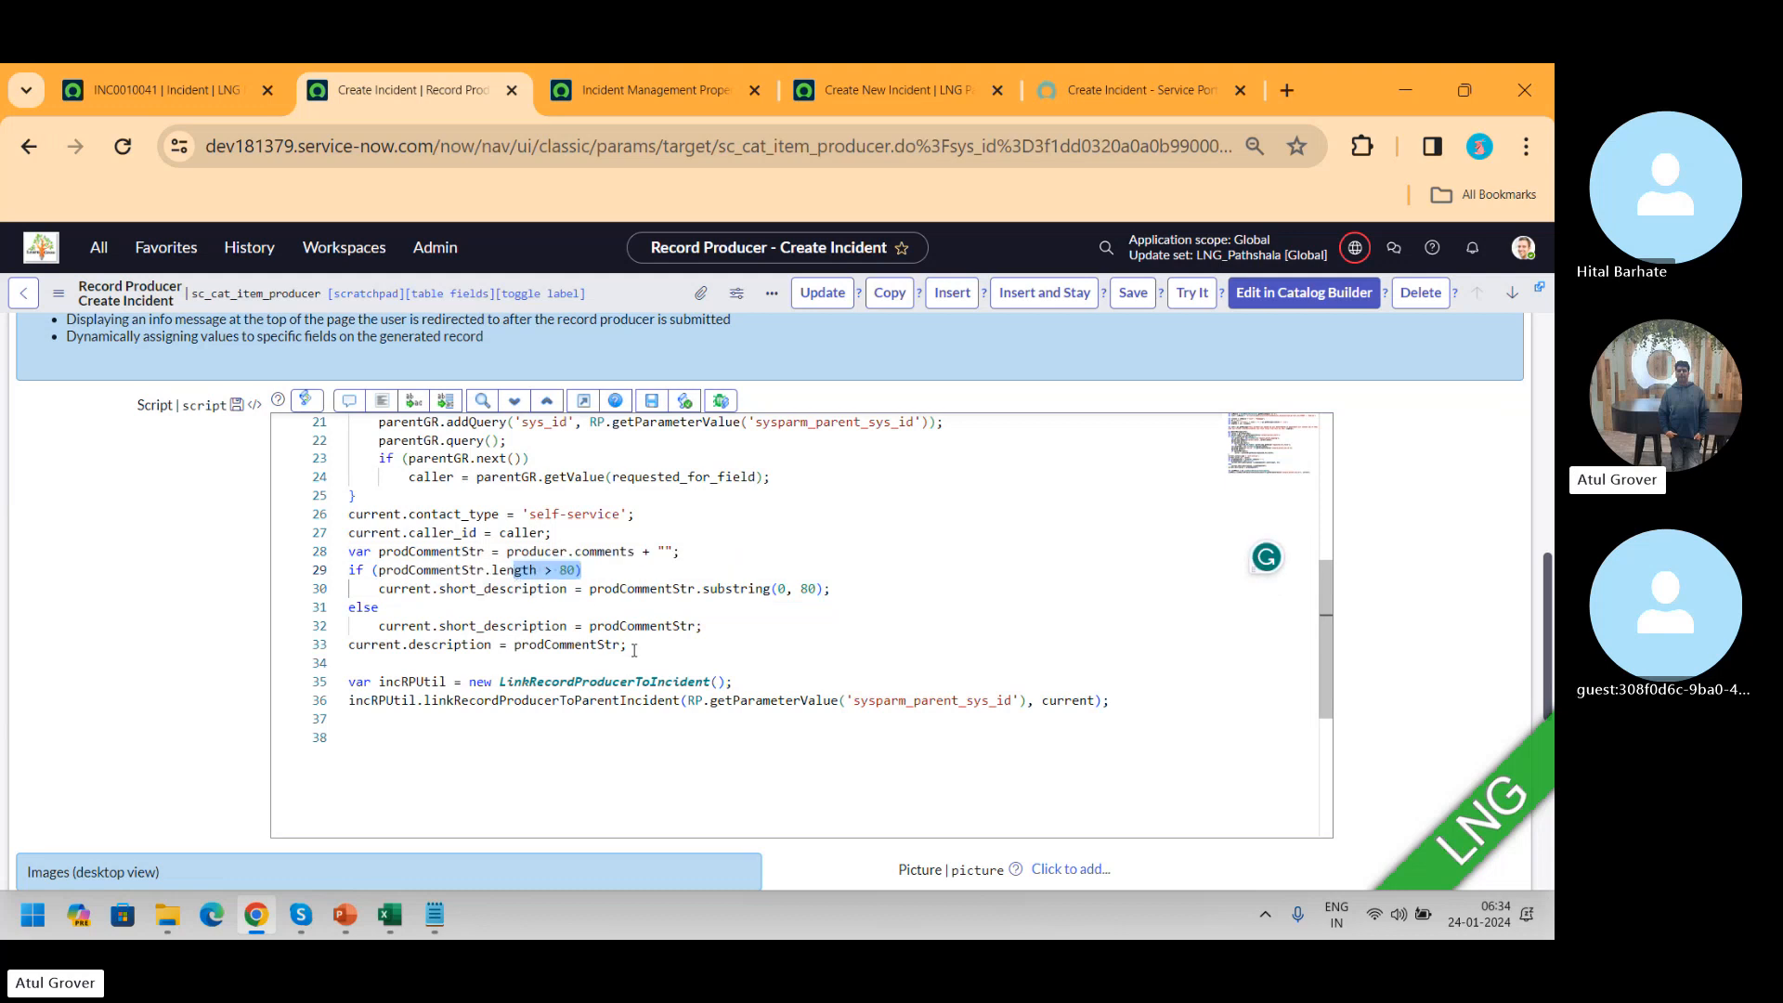
pyautogui.moveTo(632, 647); pyautogui.dragTo(333, 656)
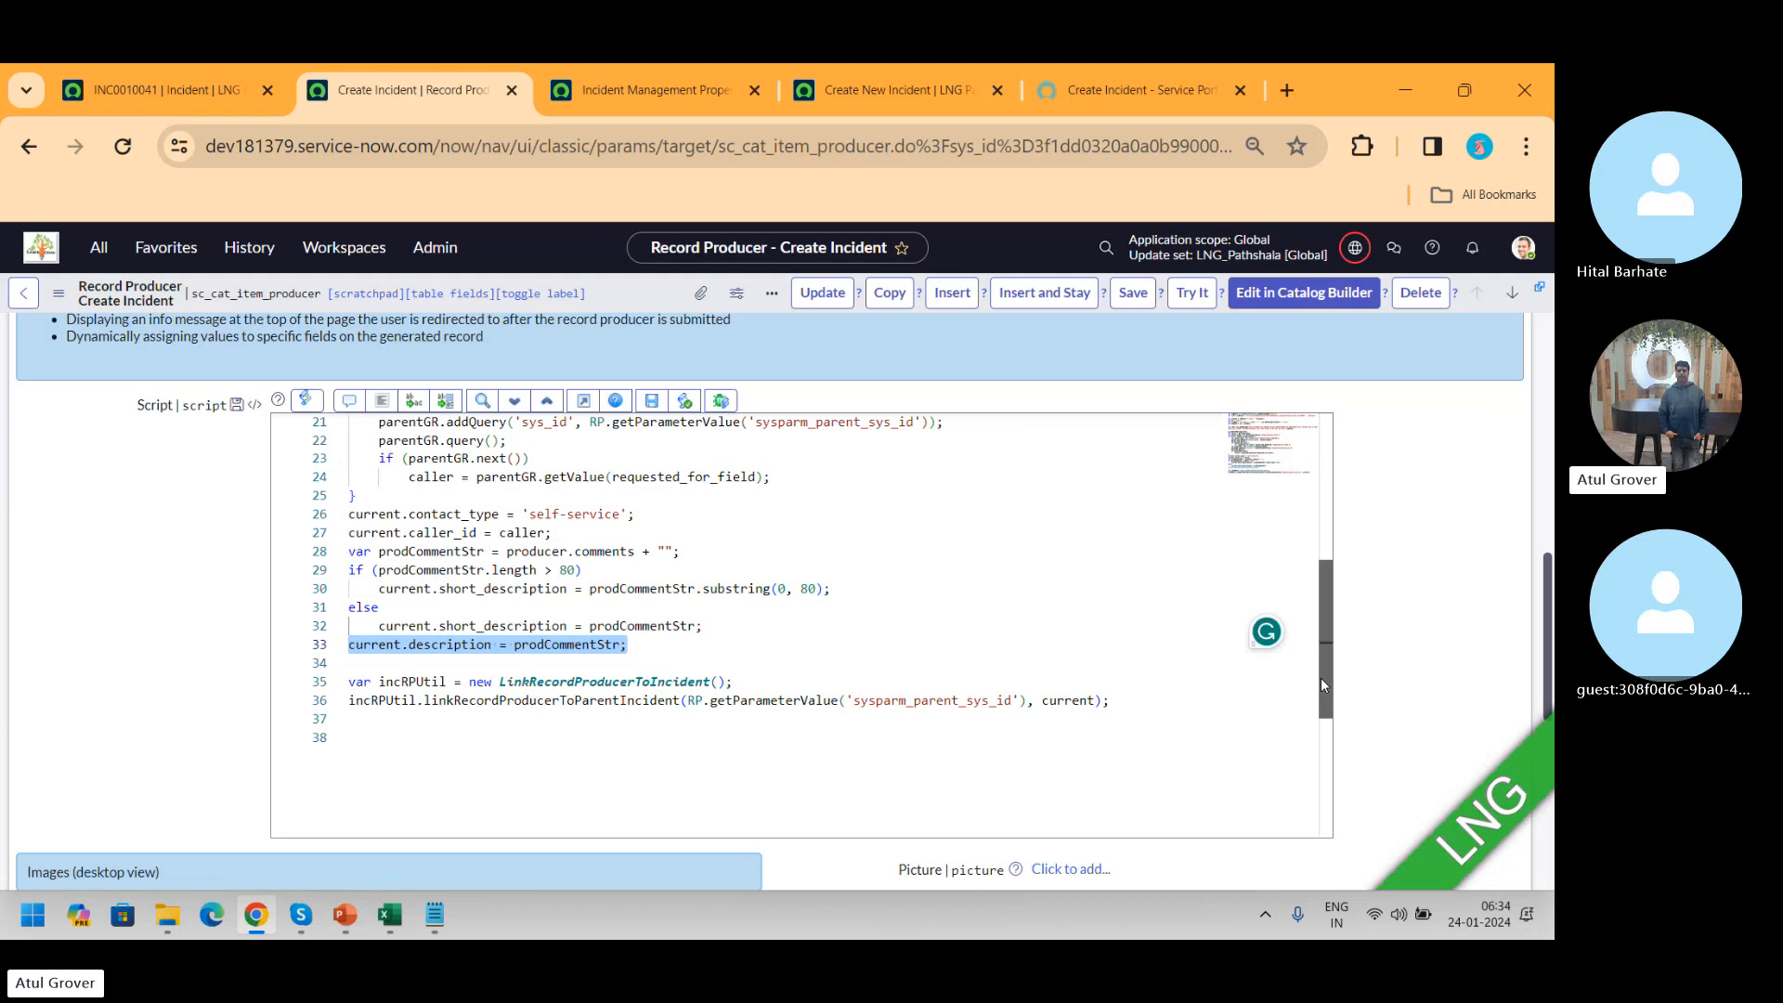
pyautogui.moveTo(1320, 677); pyautogui.dragTo(1331, 729)
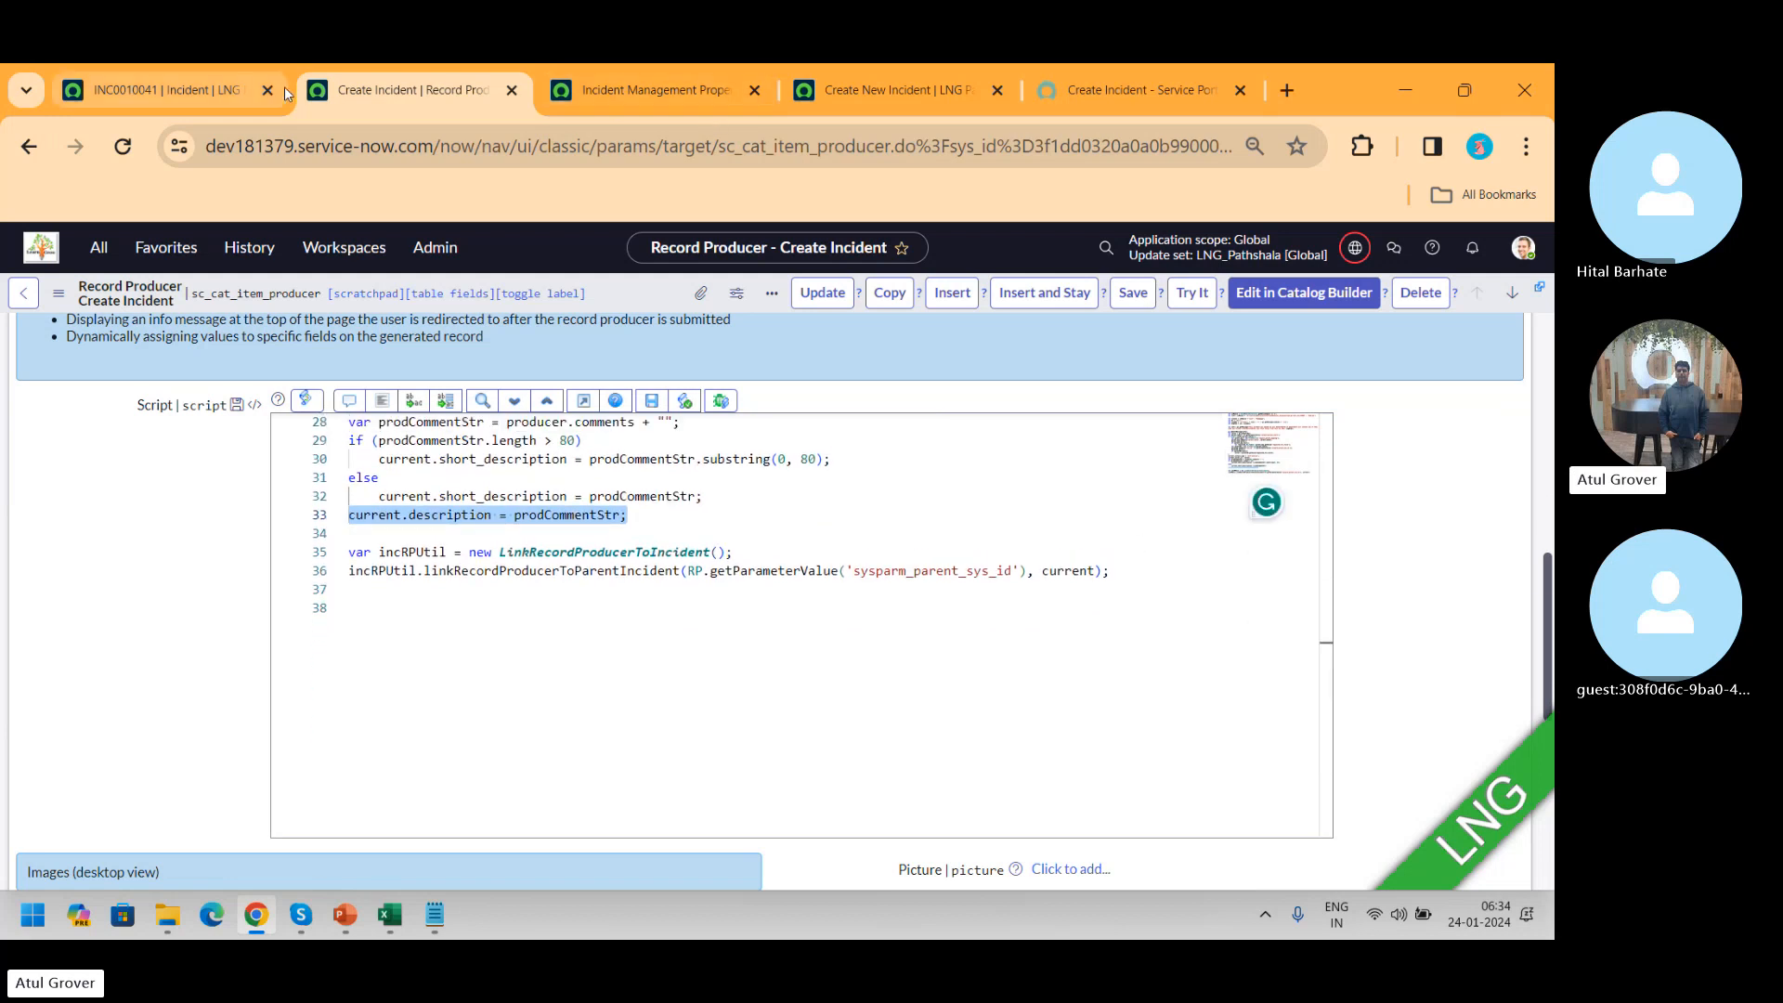
# - Check incident INC0010041 and examine the LinkRecordProducerToIncident lines at the end of the record producer script
pyautogui.click(214, 97)
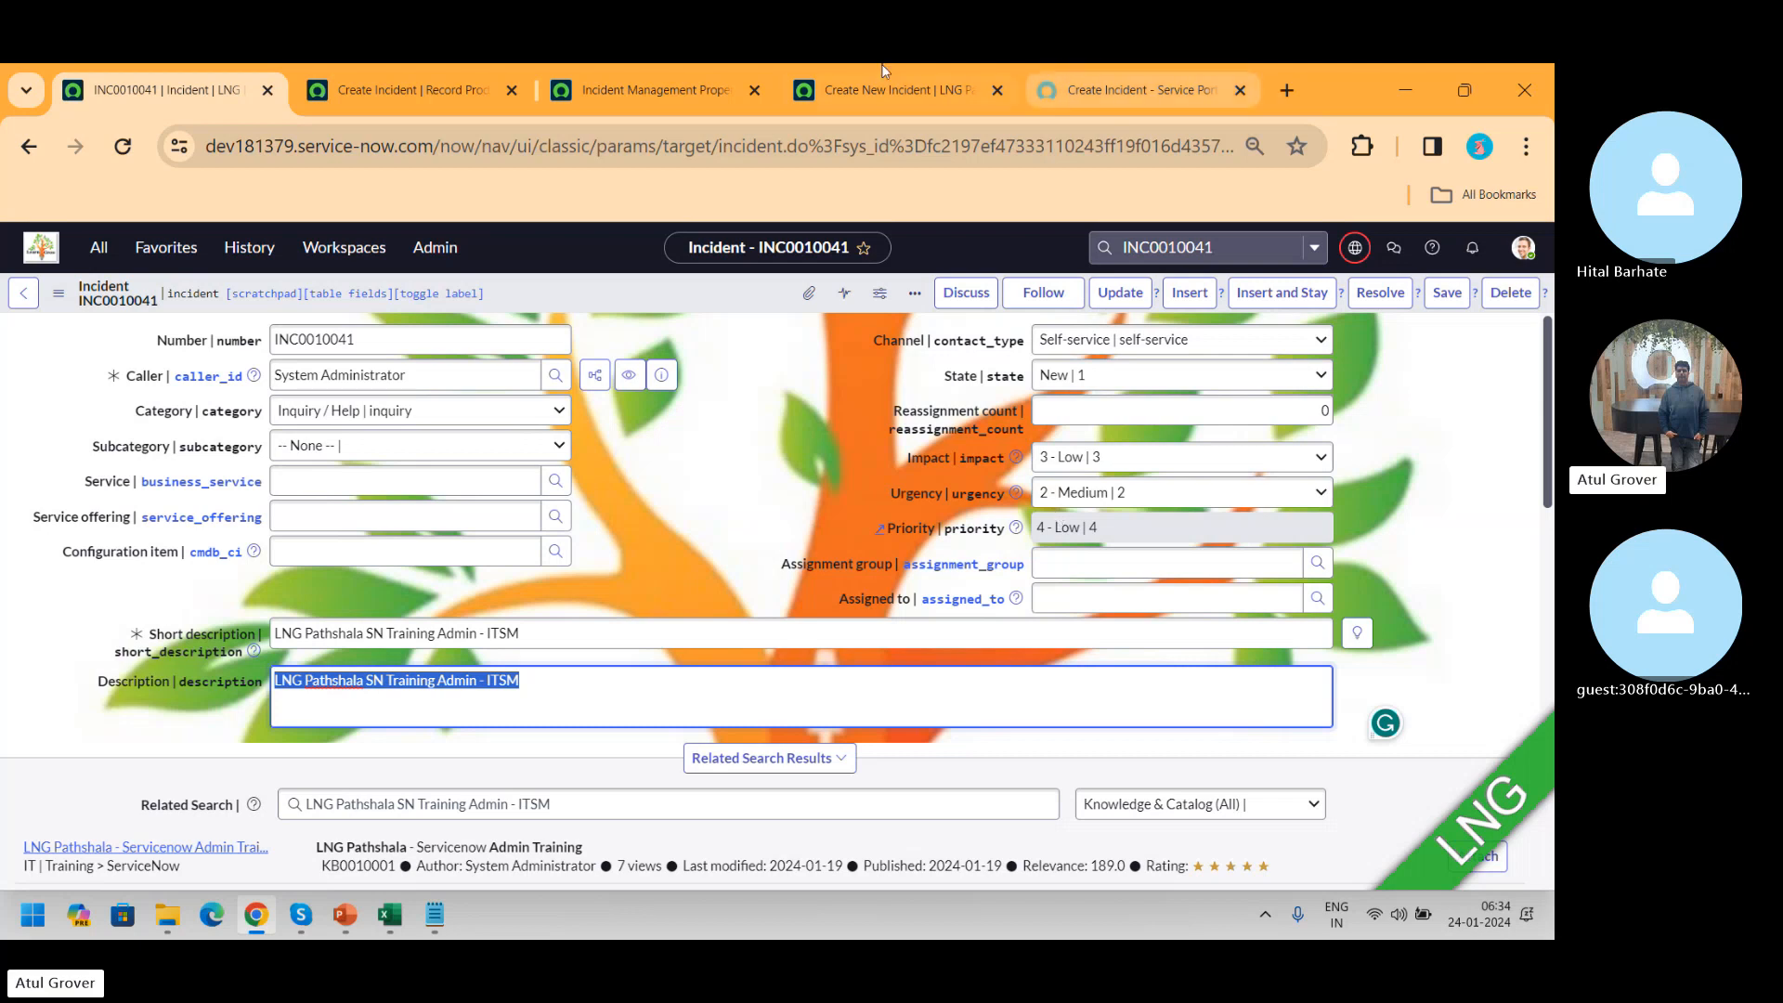
pyautogui.click(455, 93)
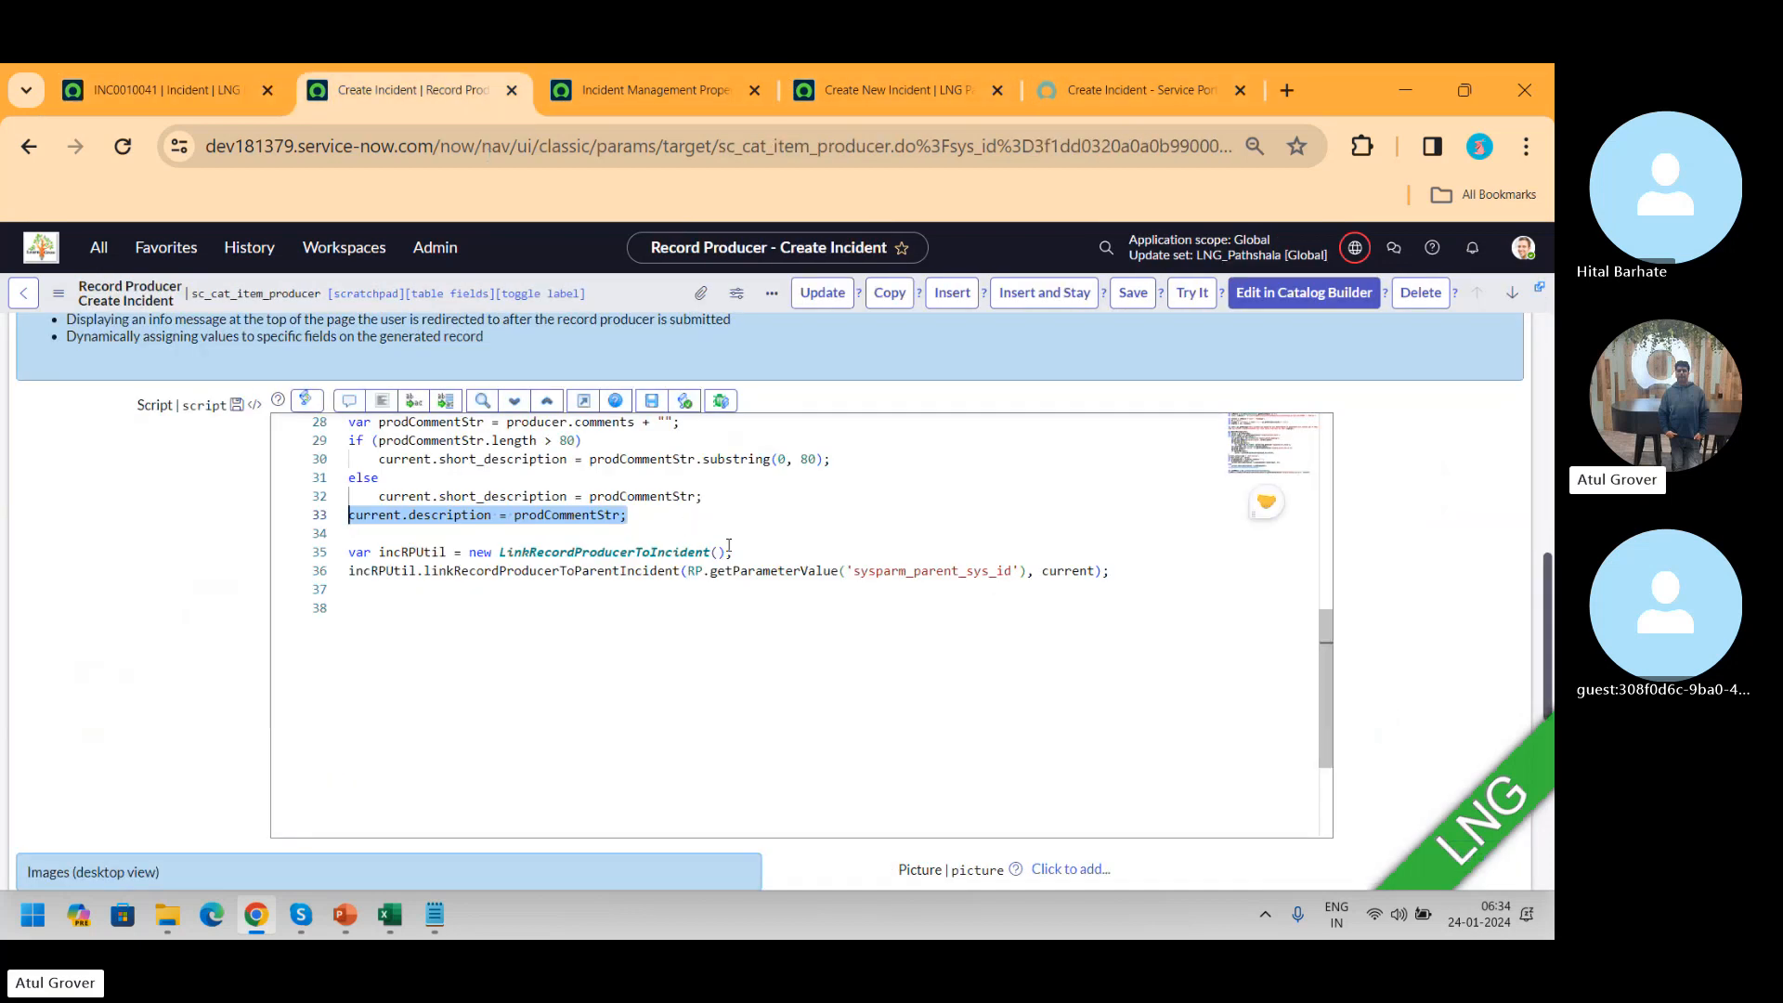
pyautogui.click(743, 550)
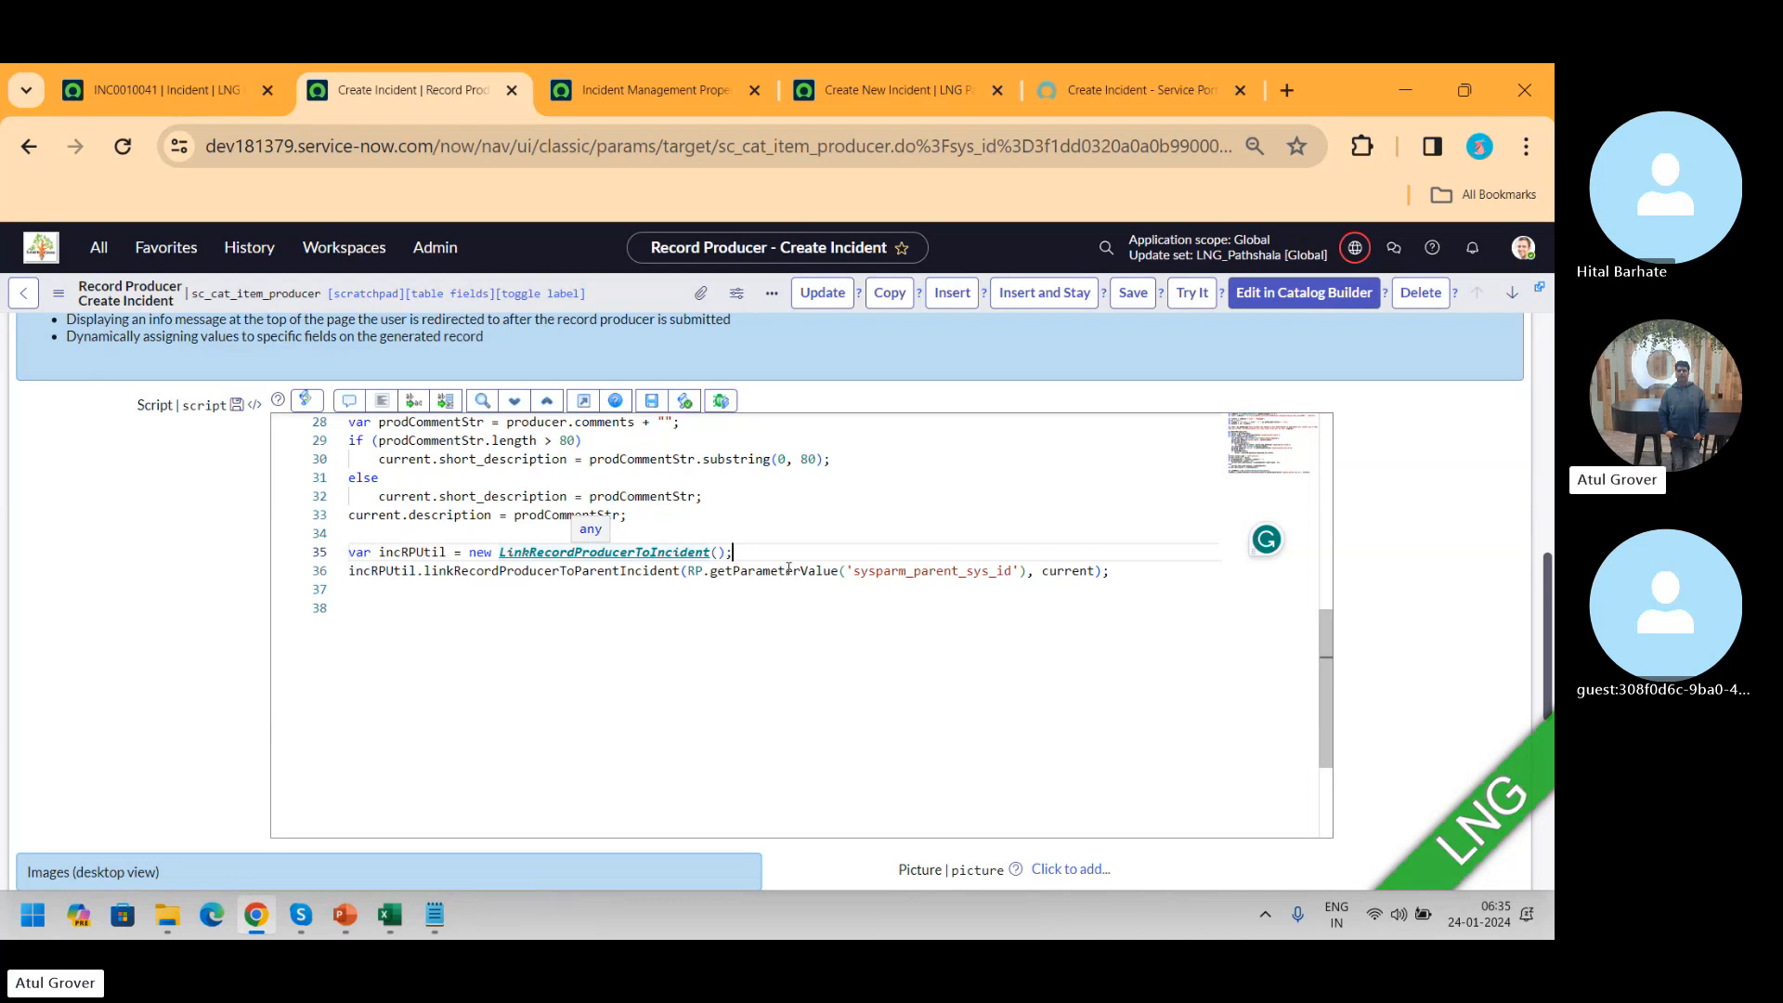
pyautogui.moveTo(1325, 711); pyautogui.dragTo(1345, 448)
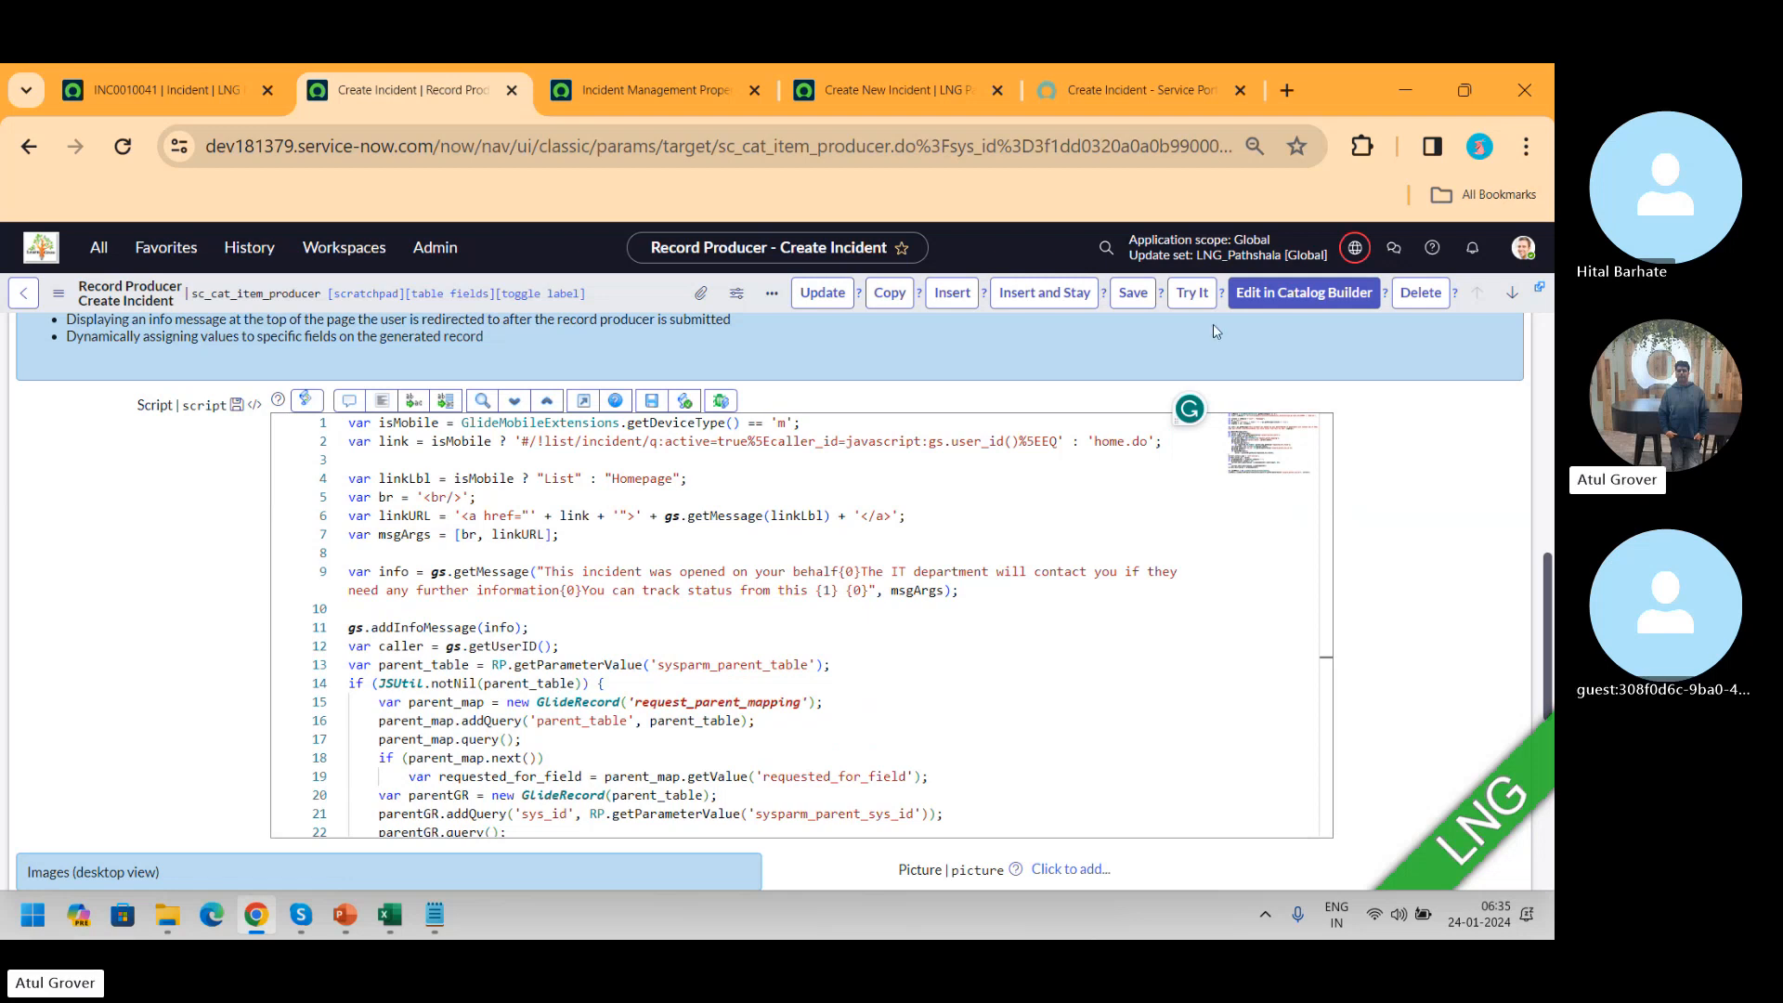
# - Revisit the portal's Create Incident form and display the Task SLAs related list of incident INC0010041
pyautogui.click(243, 79)
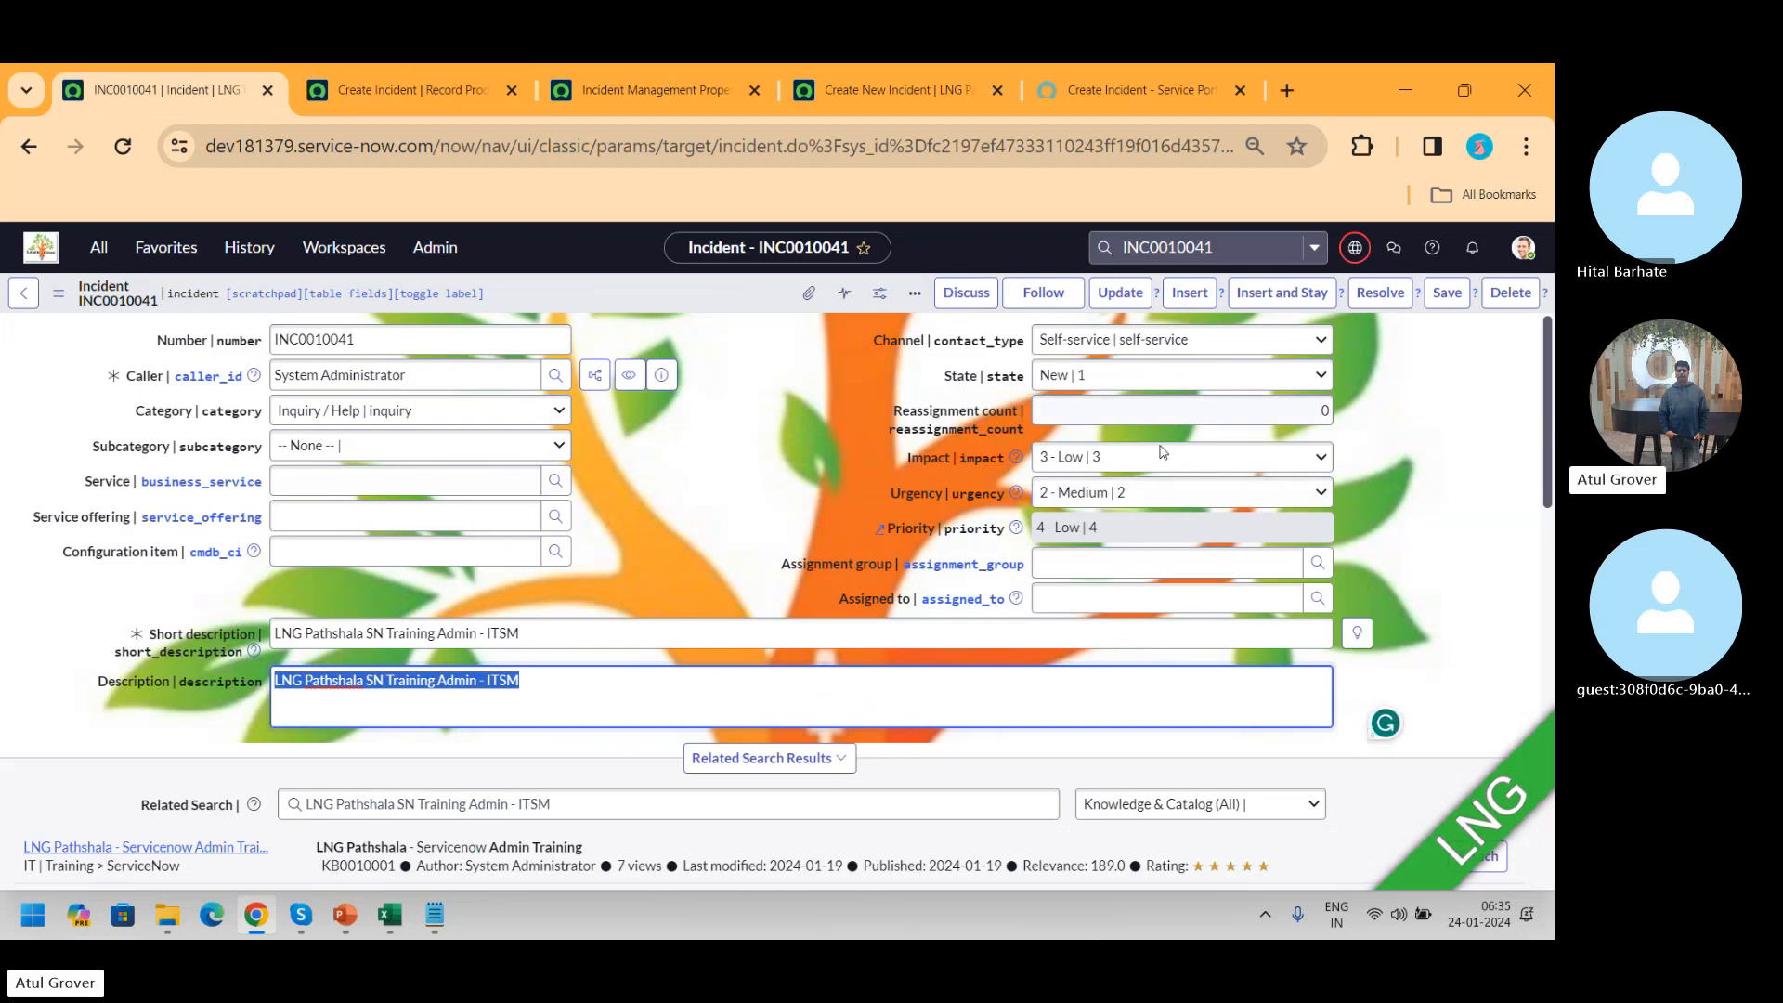
pyautogui.click(1185, 74)
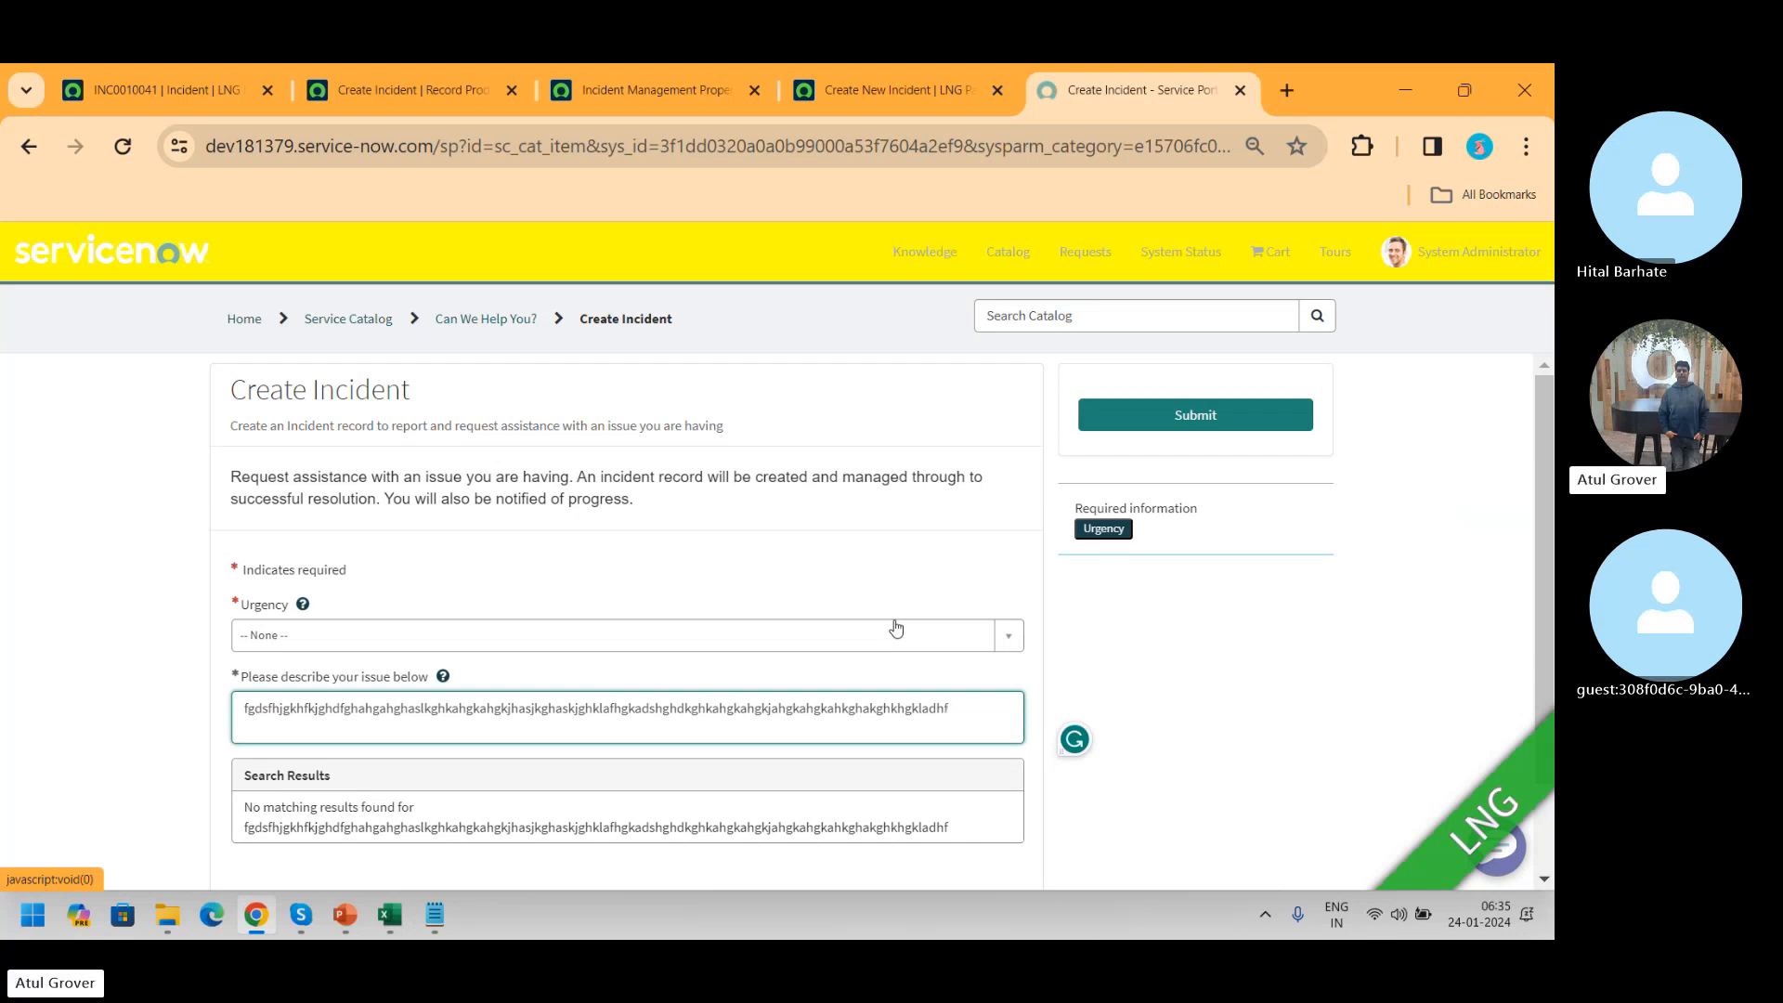
pyautogui.click(142, 104)
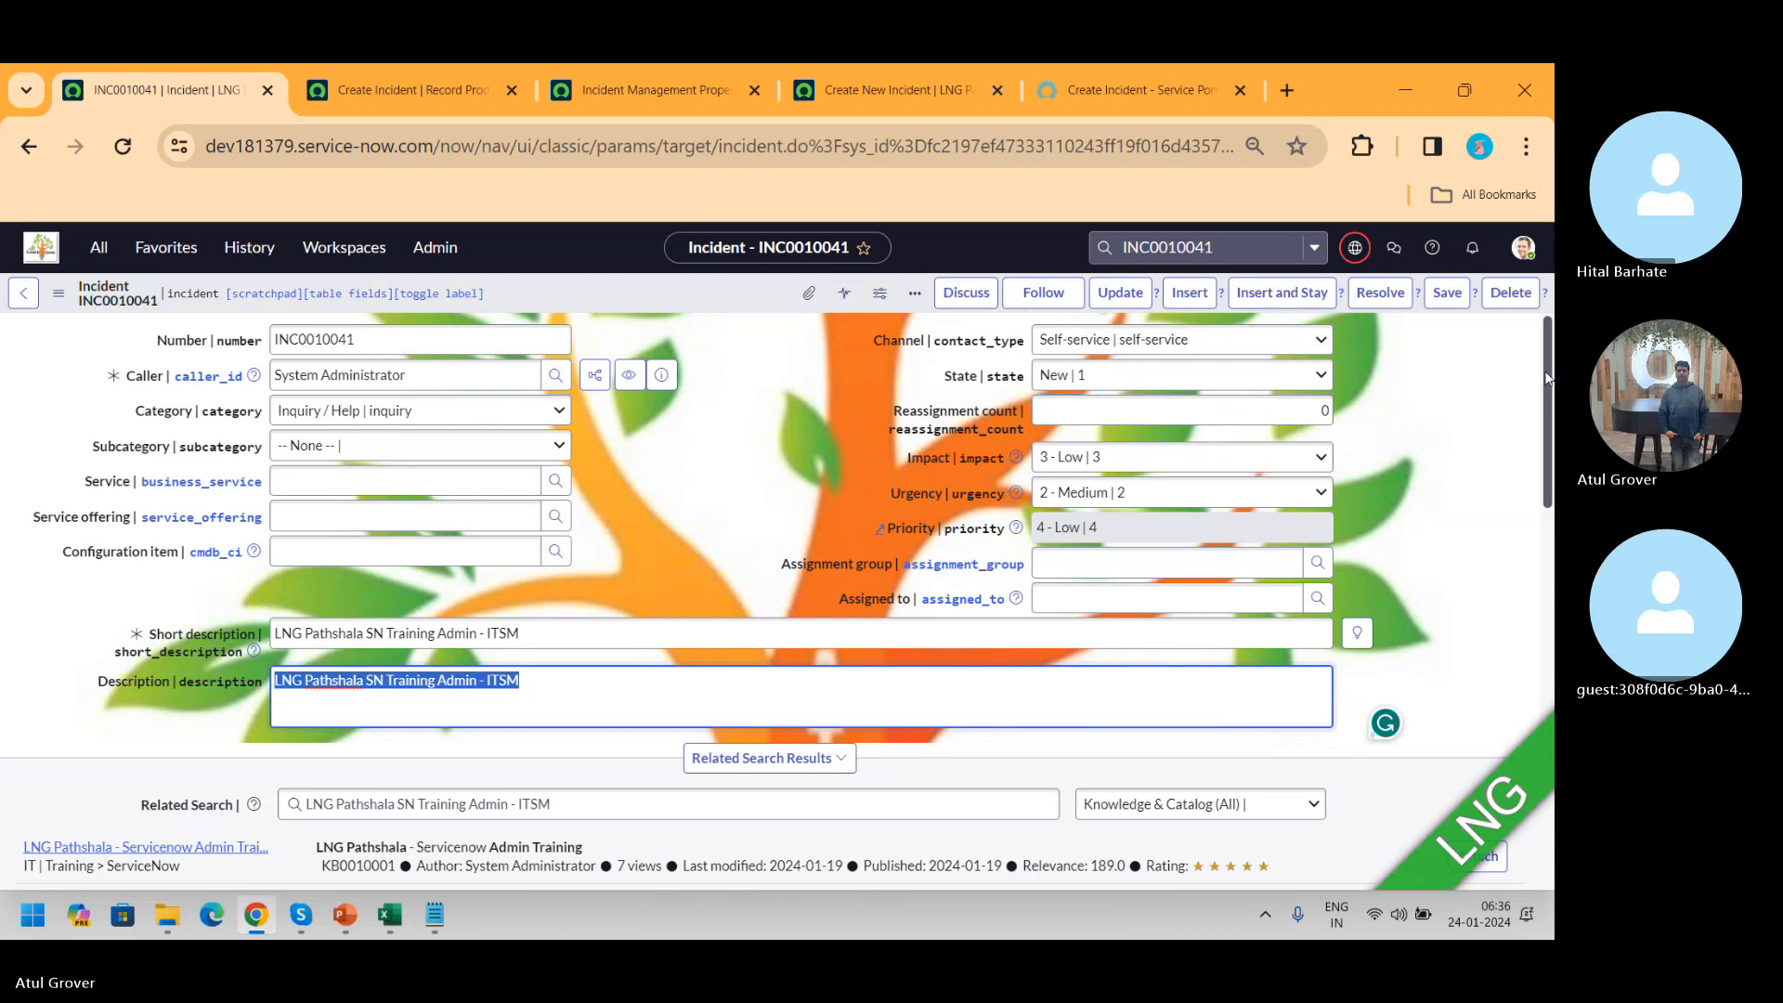
pyautogui.scroll(-10, 309, 748)
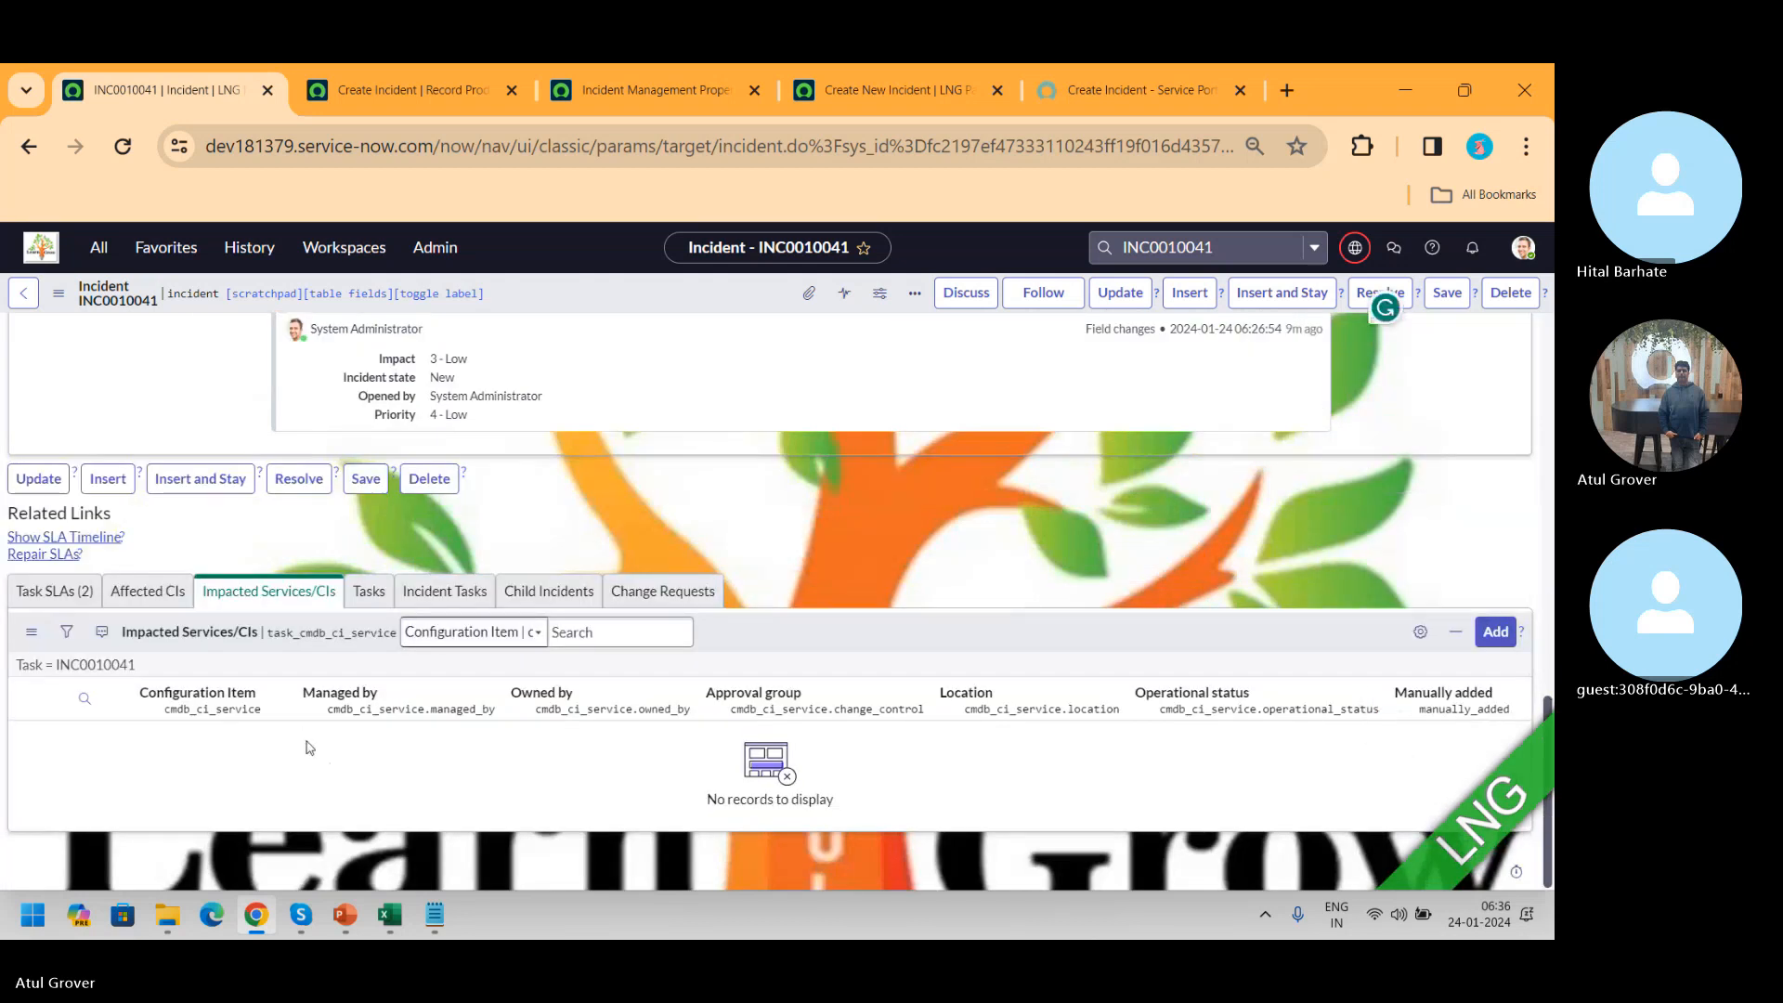
pyautogui.click(54, 591)
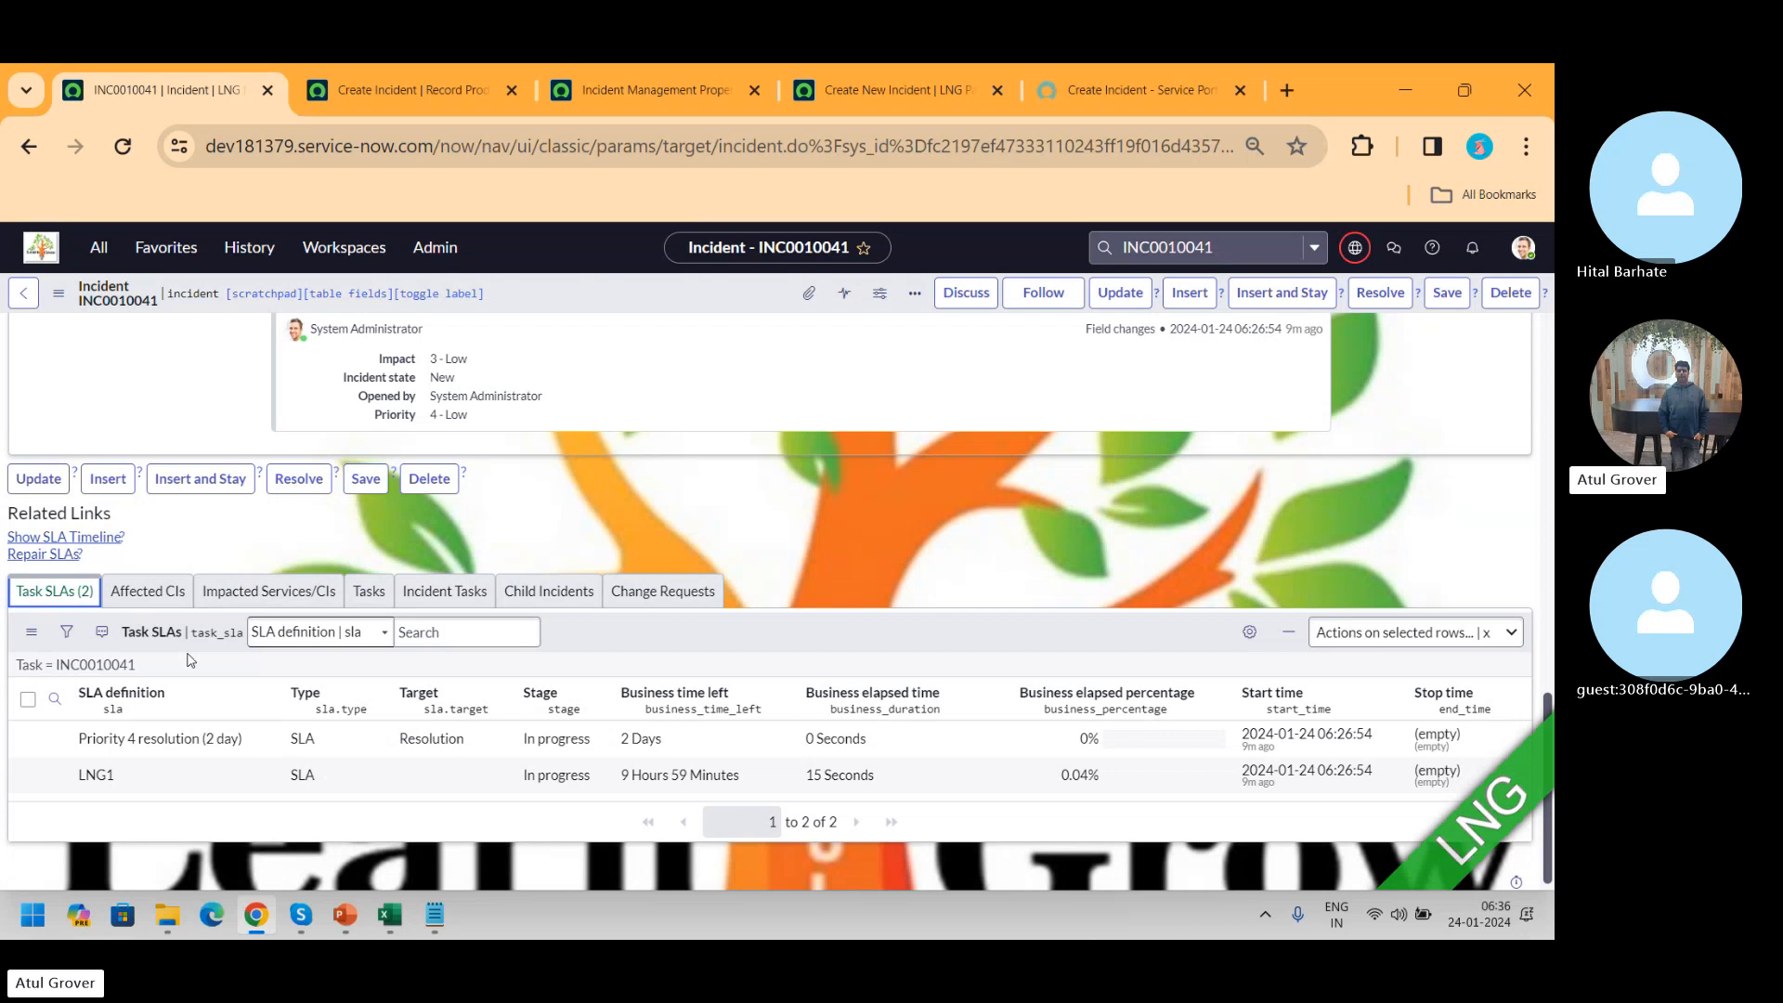
# - Switch to the Skype call and close its chat
pyautogui.hotkey('alt', 'Tab')
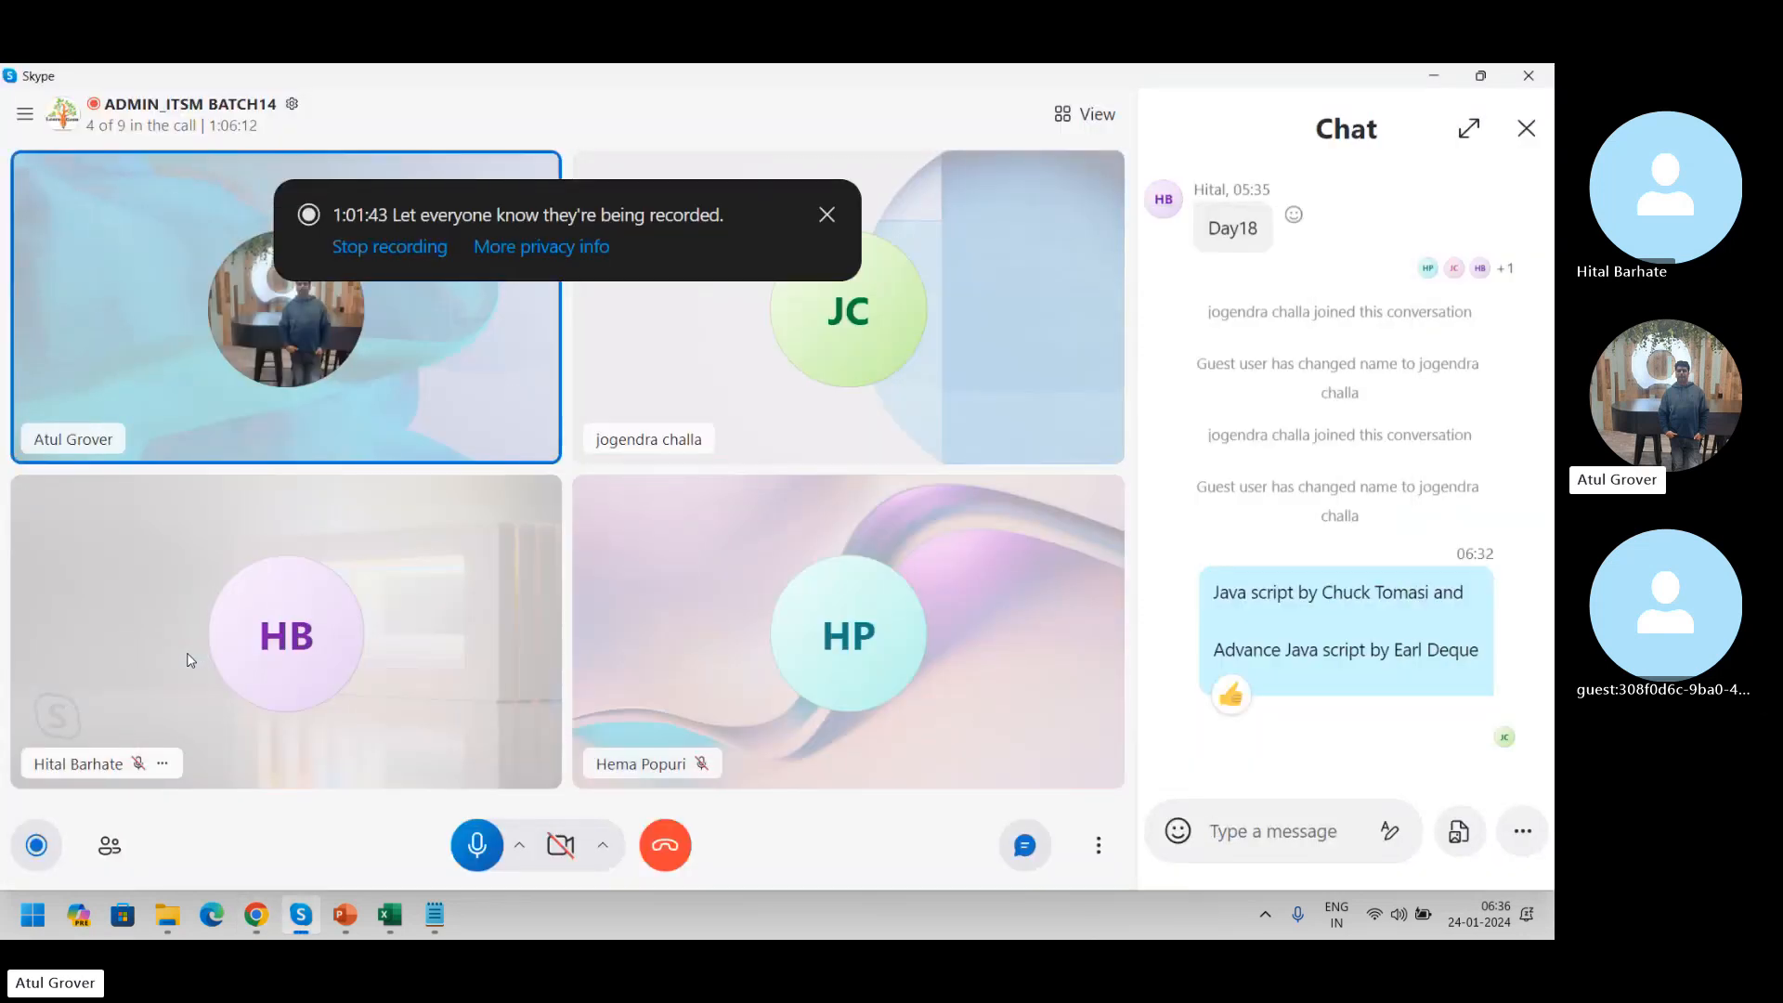
pyautogui.click(1530, 132)
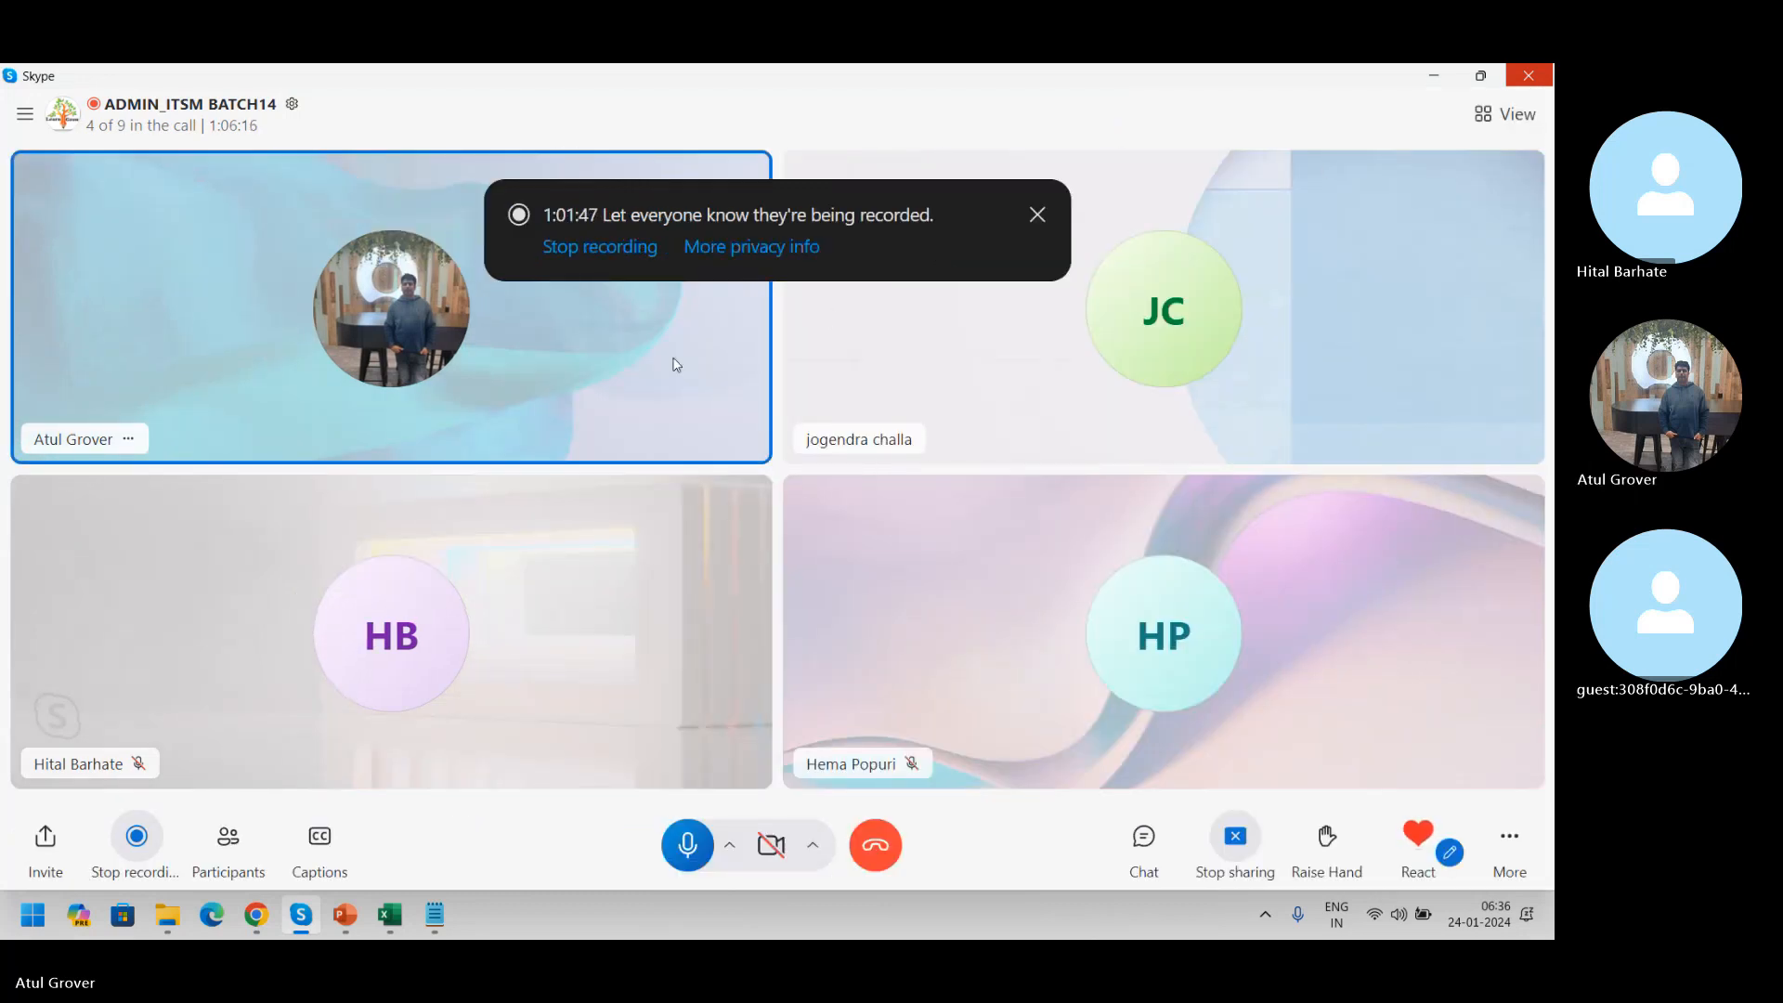